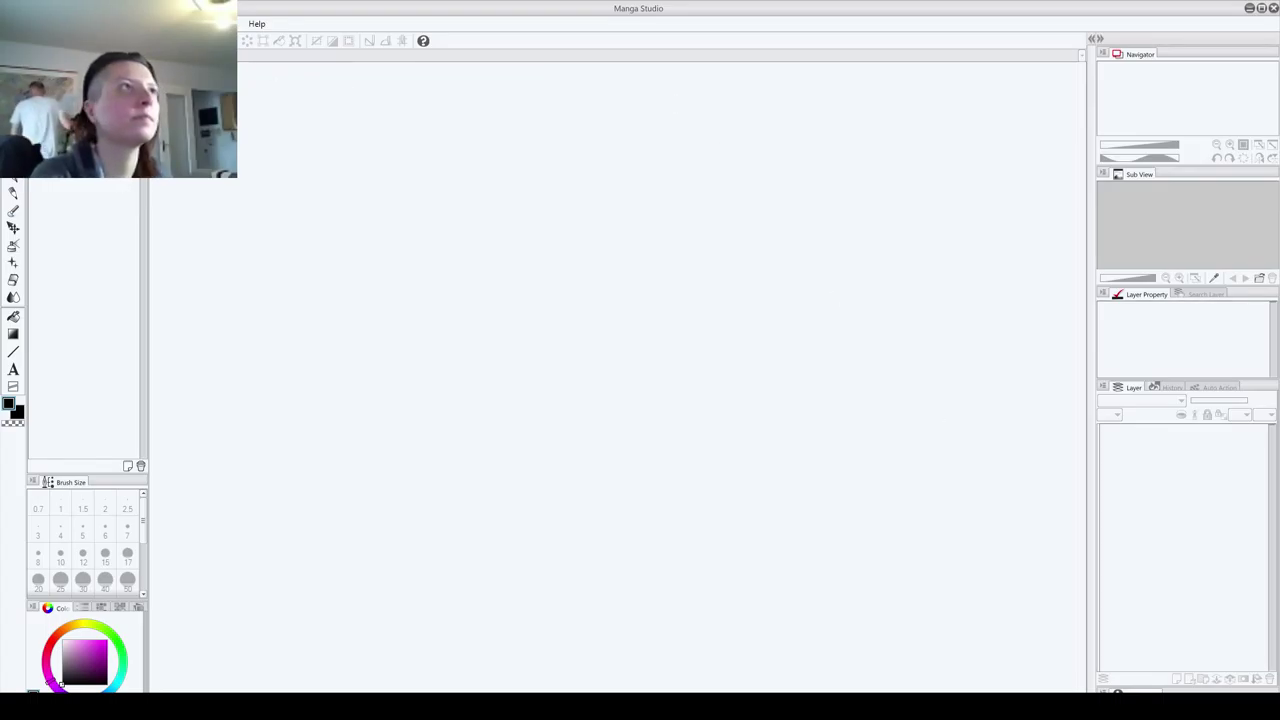
# - Create a new 11 x 17 in color canvas using the Standard Comic Page @ 600dpi preset
pyautogui.click(15, 23)
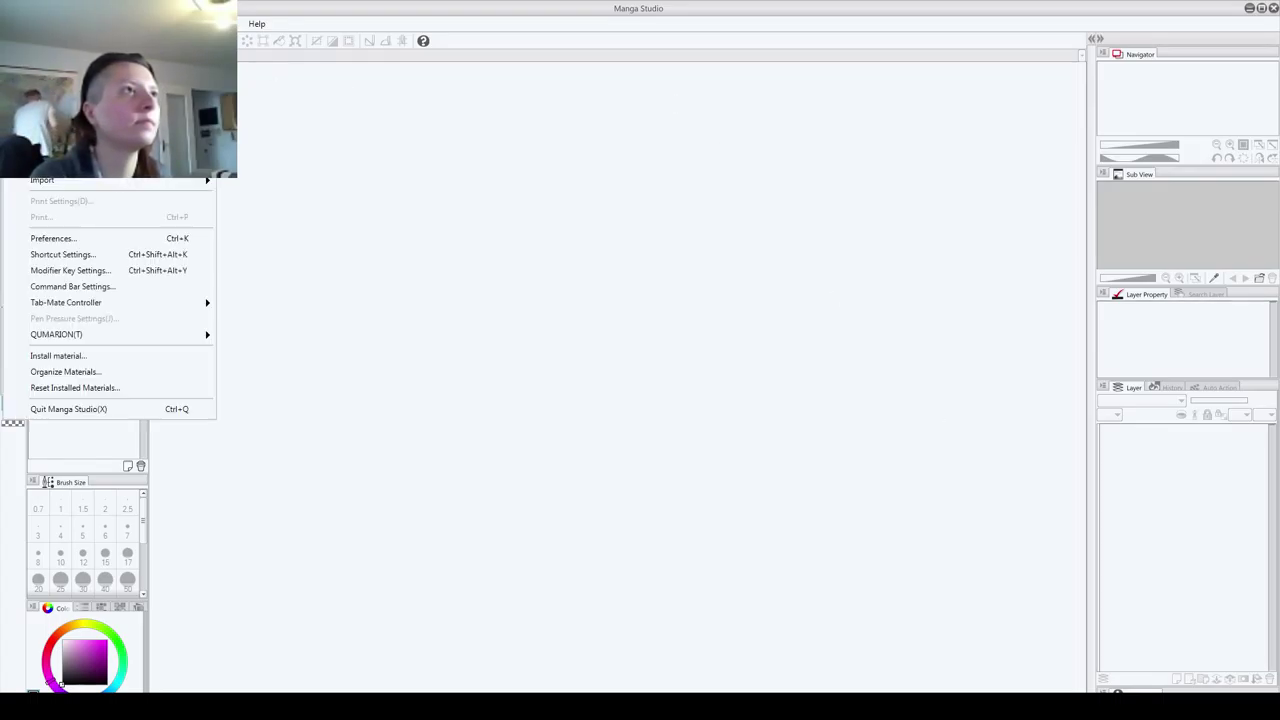
pyautogui.click(42, 39)
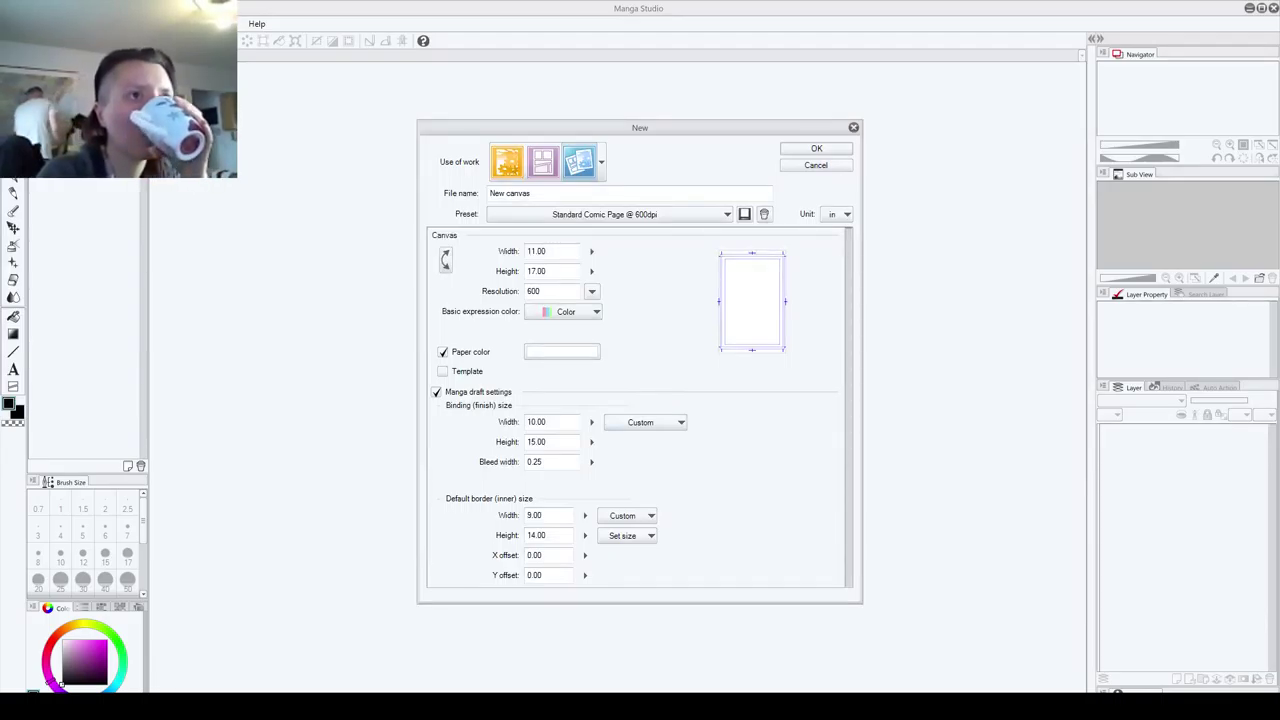
pyautogui.click(812, 150)
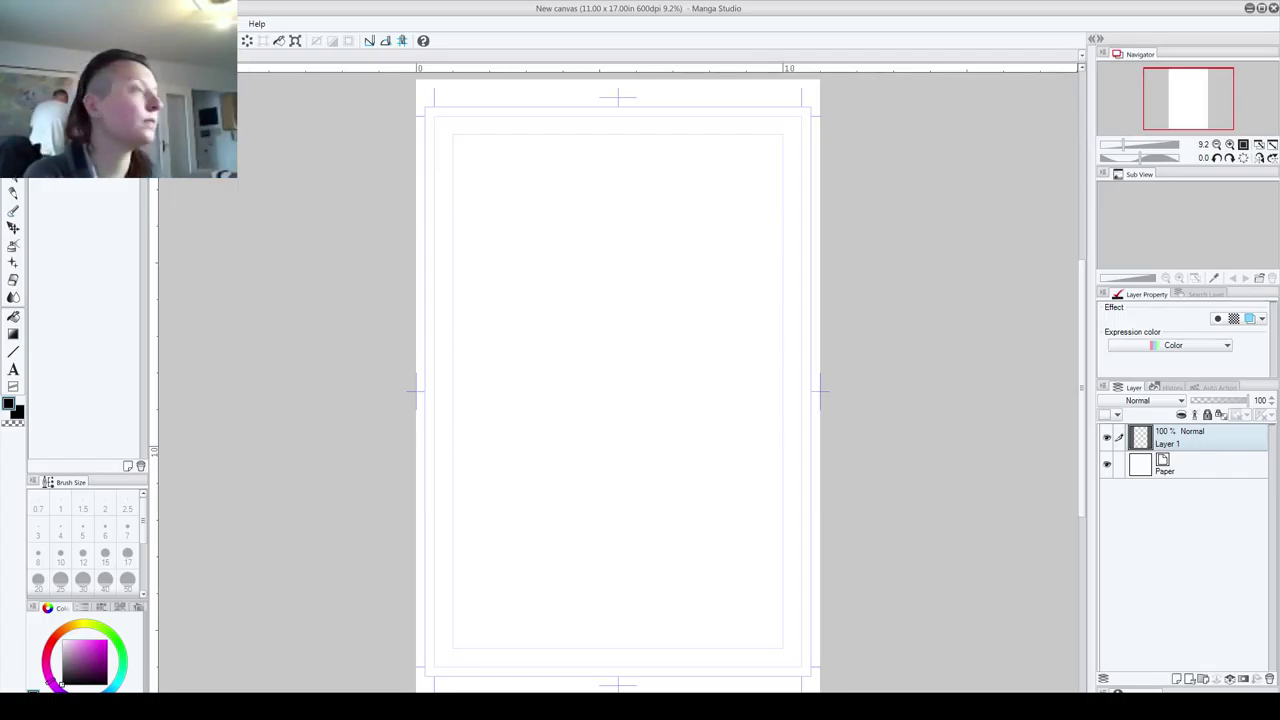
# - Open the sign-in sketch image from the pages folder
pyautogui.click(13, 24)
pyautogui.click(45, 56)
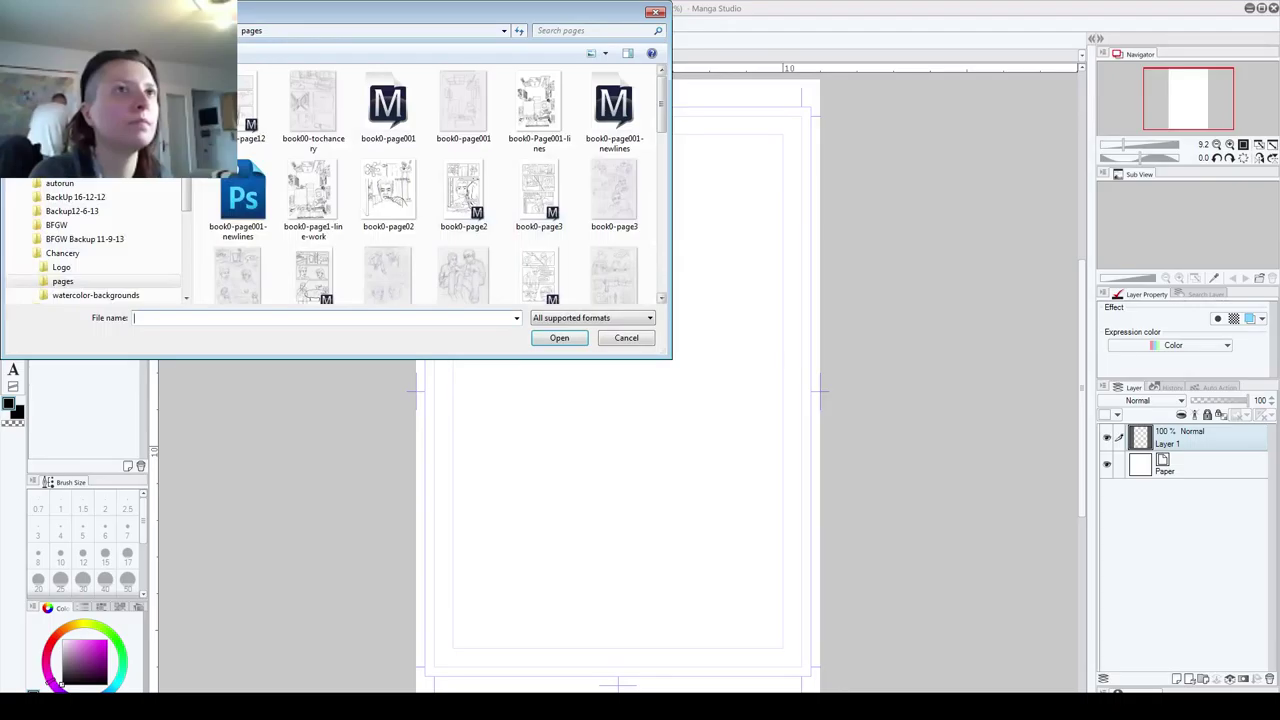
pyautogui.scroll(-5, 463, 195)
pyautogui.scroll(-5, 450, 180)
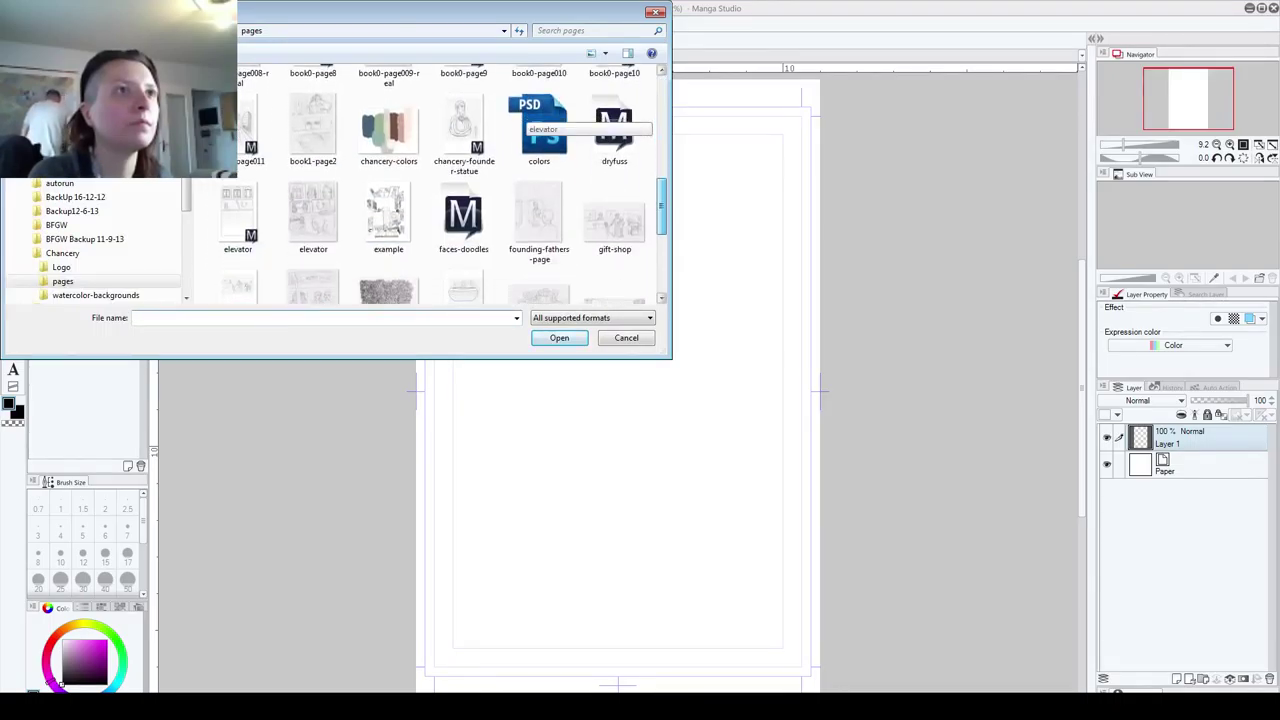
pyautogui.moveTo(661, 241); pyautogui.dragTo(661, 260)
pyautogui.click(614, 267)
pyautogui.click(314, 168)
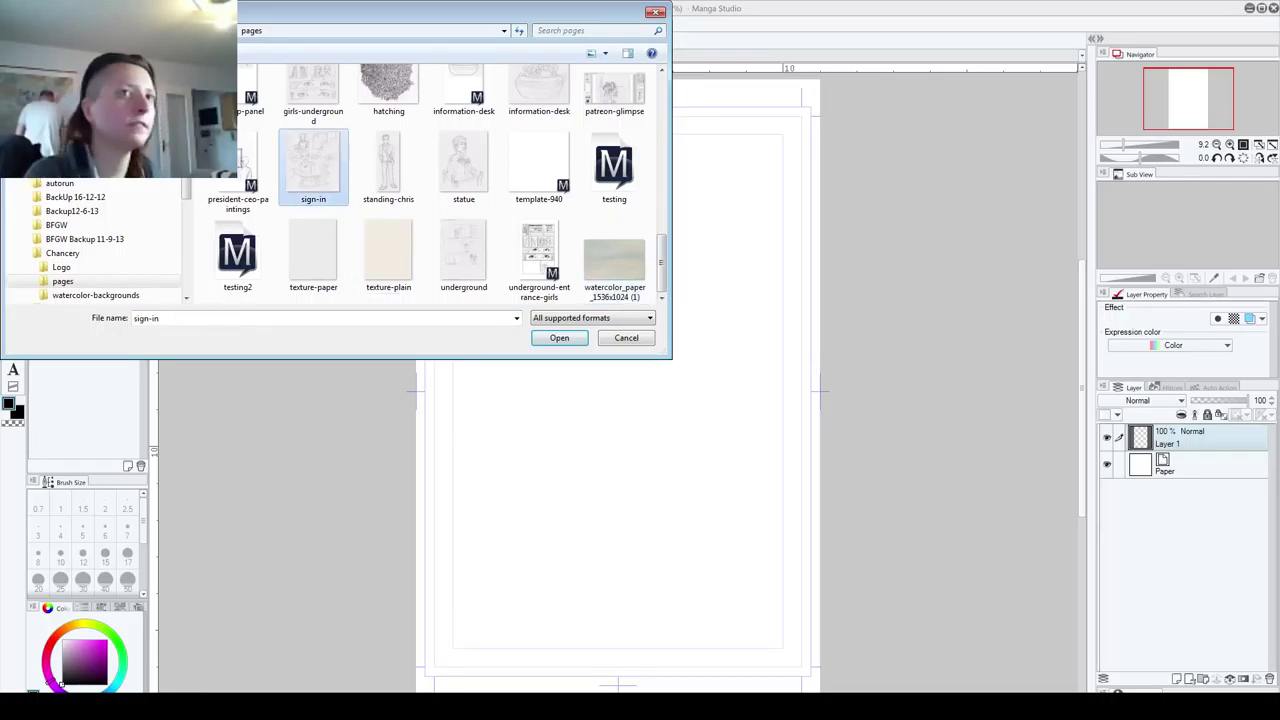
pyautogui.click(559, 340)
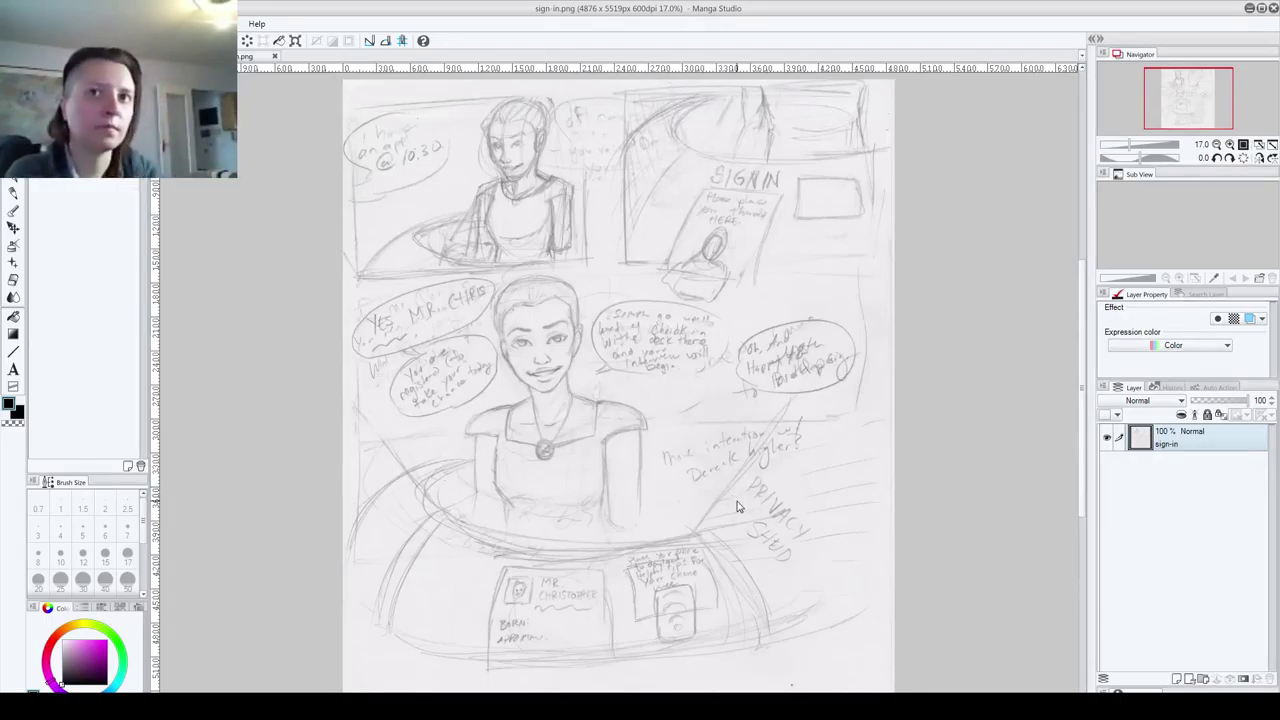
# - Copy the whole sketch into the new comic page canvas and move it to the upper-left corner of the inner border
pyautogui.hotkey('ctrl', 'a')
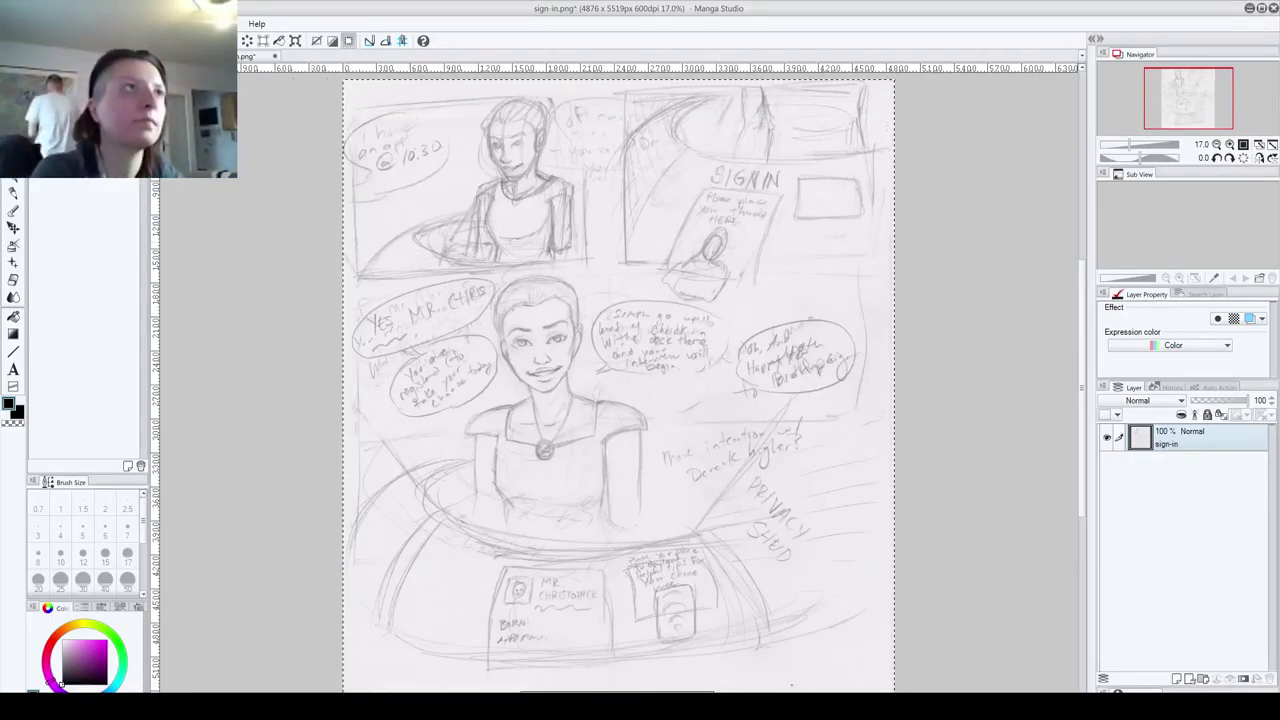
pyautogui.click(185, 56)
pyautogui.hotkey('ctrl', 'v')
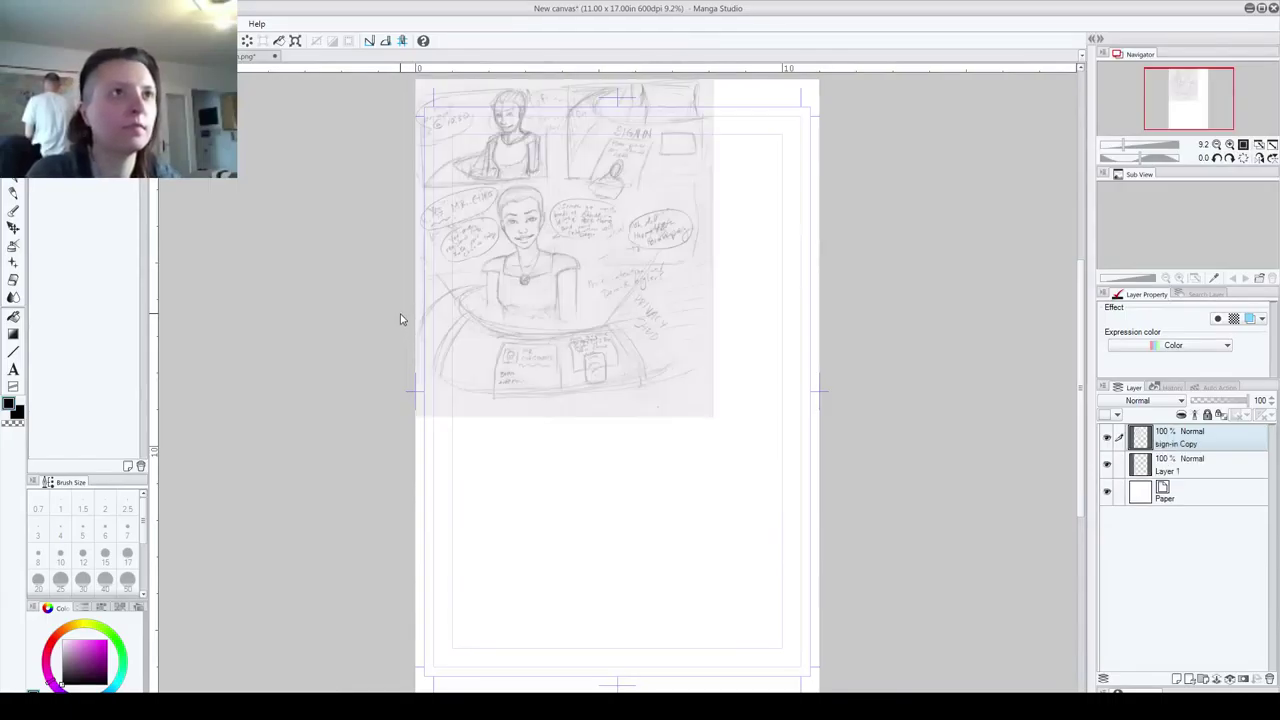
pyautogui.moveTo(606, 282)
pyautogui.mouseDown()
pyautogui.moveTo(641, 366)
pyautogui.moveTo(636, 344)
pyautogui.mouseUp()
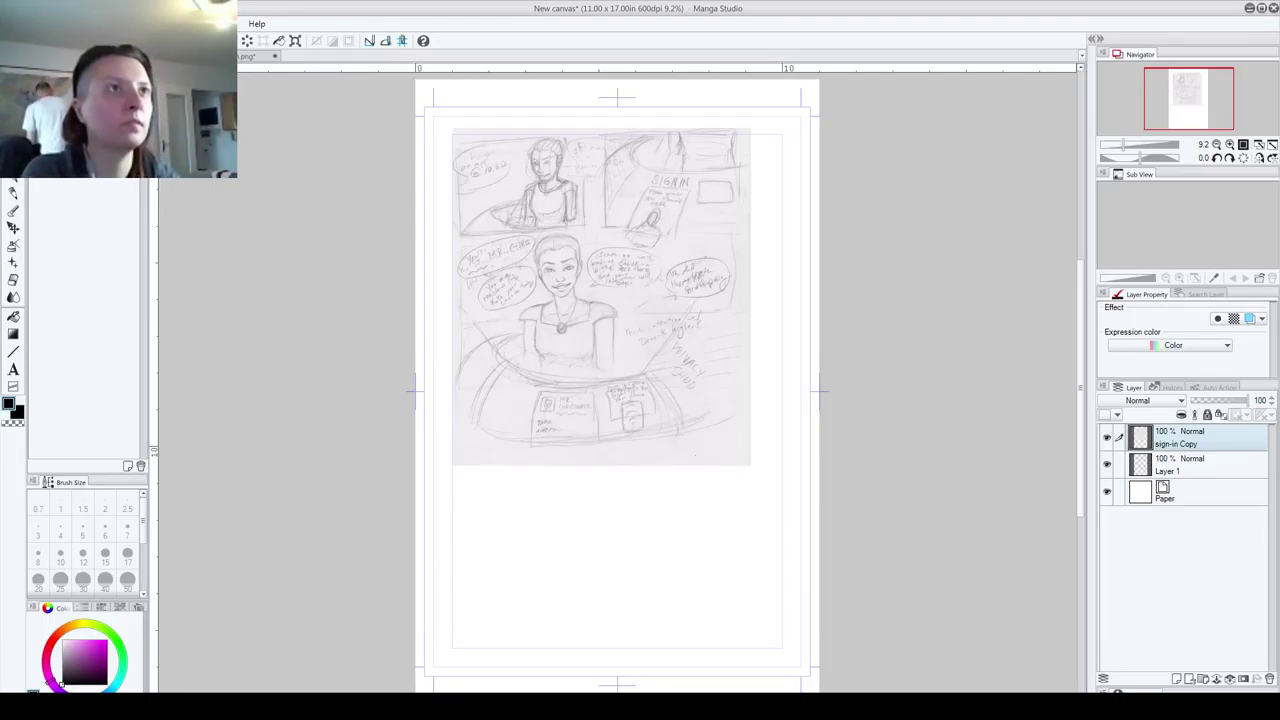
# - Enlarge the pasted sketch to fill the inner border's width, align it with the border's top edge, and lower its layer opacity to 65%
pyautogui.hotkey('ctrl', 't')
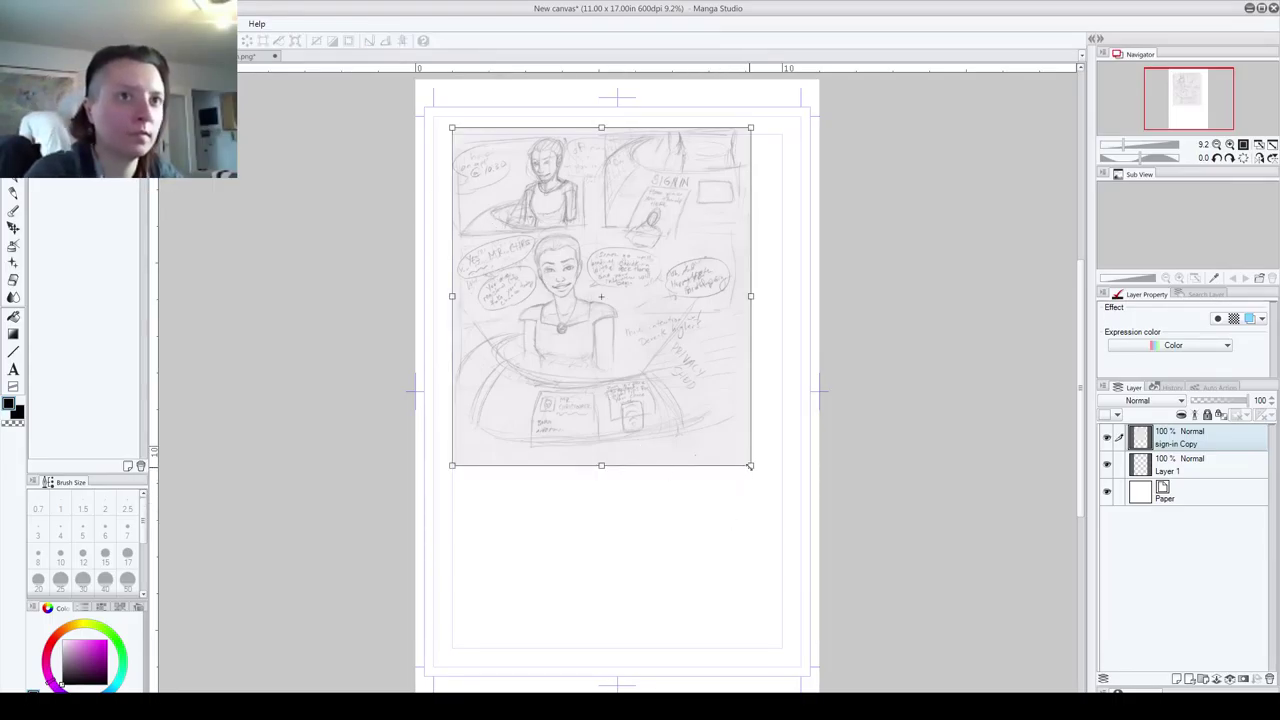
pyautogui.moveTo(750, 466)
pyautogui.mouseDown()
pyautogui.moveTo(767, 511)
pyautogui.moveTo(757, 504)
pyautogui.mouseUp()
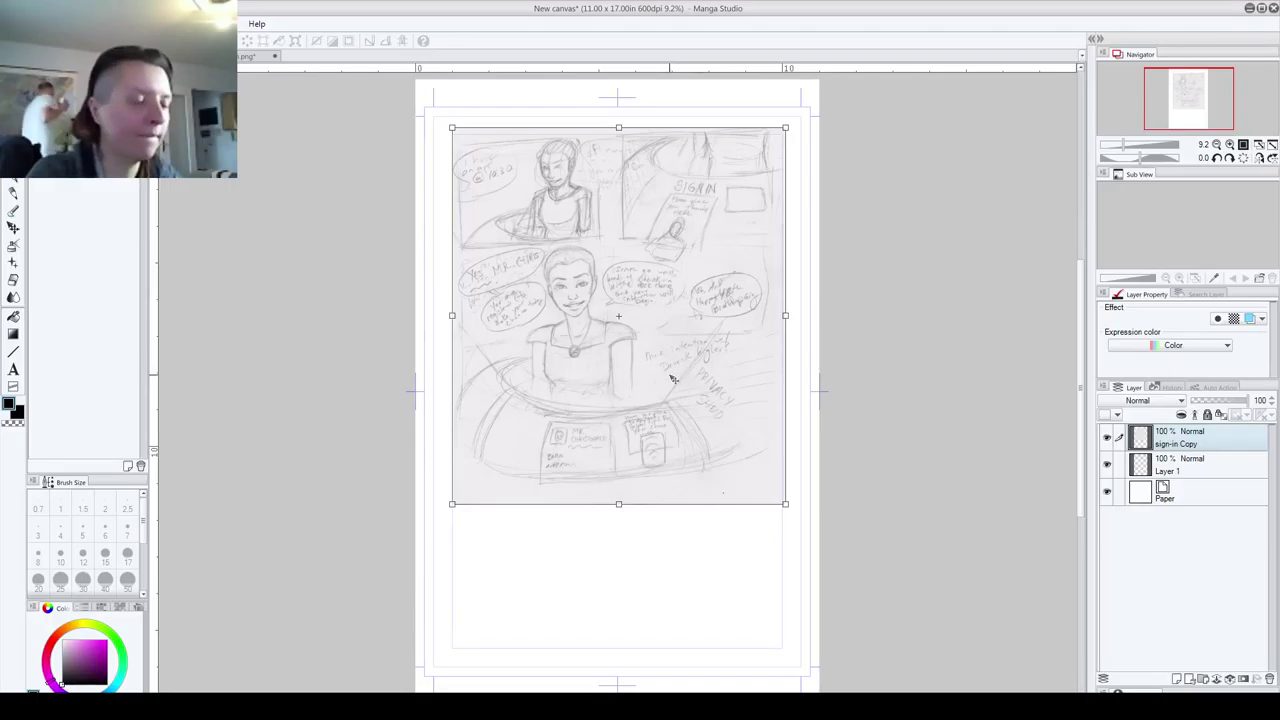
pyautogui.moveTo(668, 398)
pyautogui.mouseDown()
pyautogui.moveTo(680, 443)
pyautogui.moveTo(679, 413)
pyautogui.mouseUp()
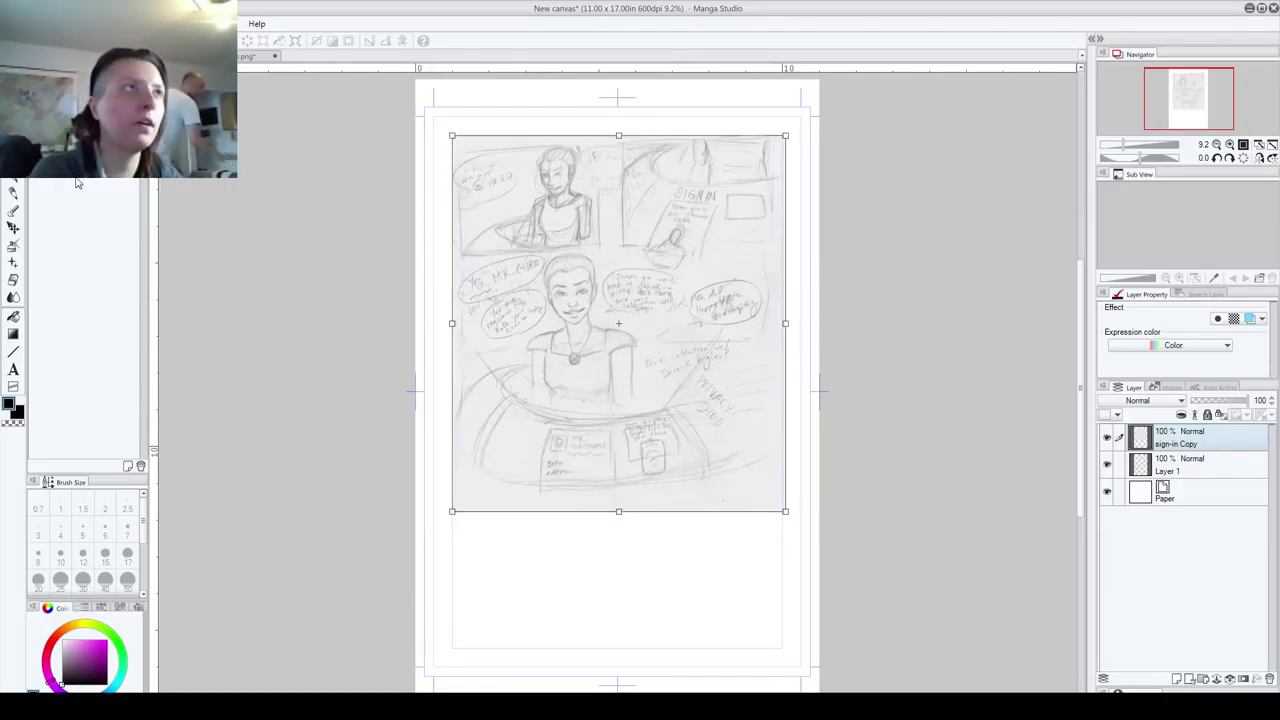
pyautogui.hotkey('ctrl', 's')
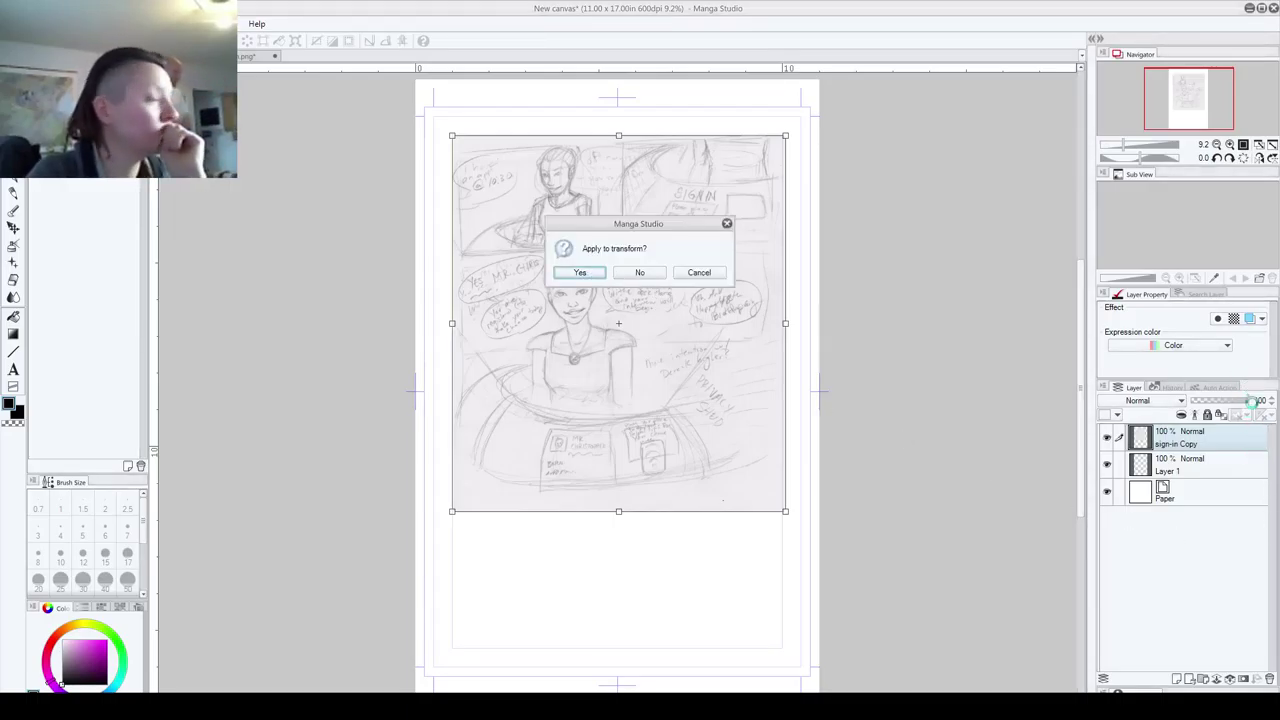
pyautogui.press('Return')
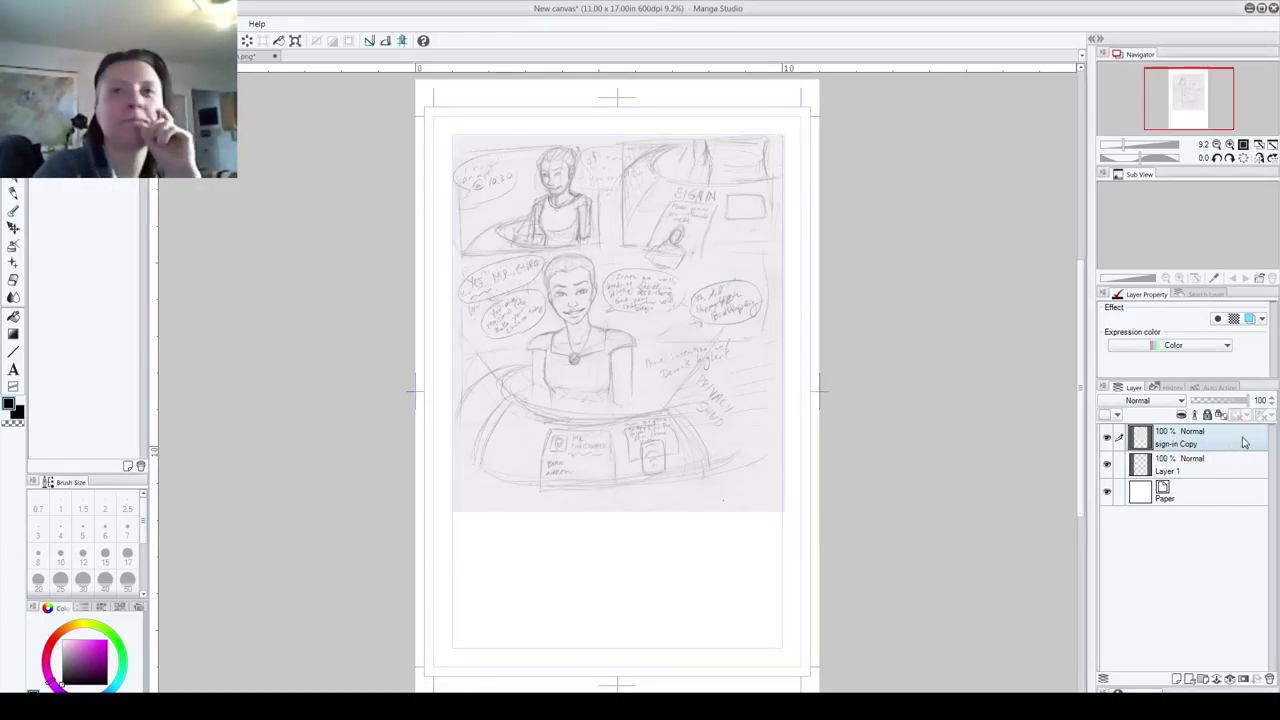
pyautogui.moveTo(1240, 402); pyautogui.dragTo(1230, 402)
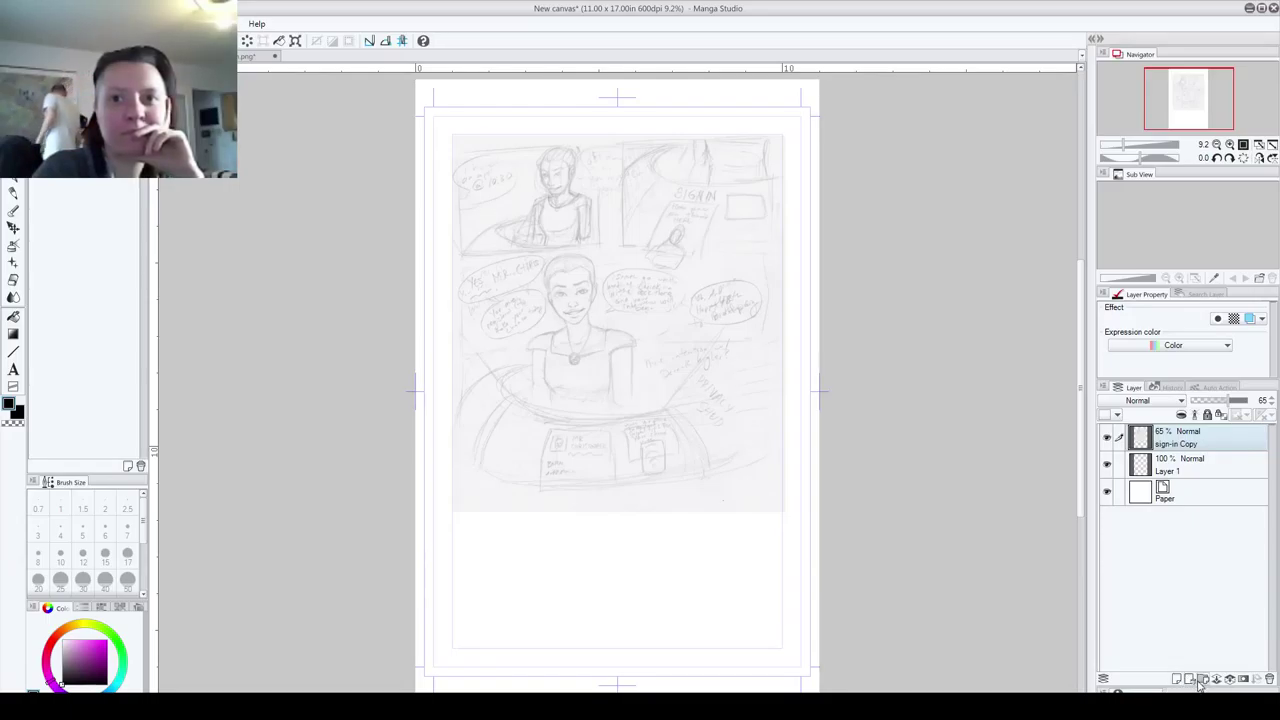
# - Draw a rectangular panel frame along the page's whole inner border with a brush size of 15
pyautogui.click(13, 387)
pyautogui.click(83, 220)
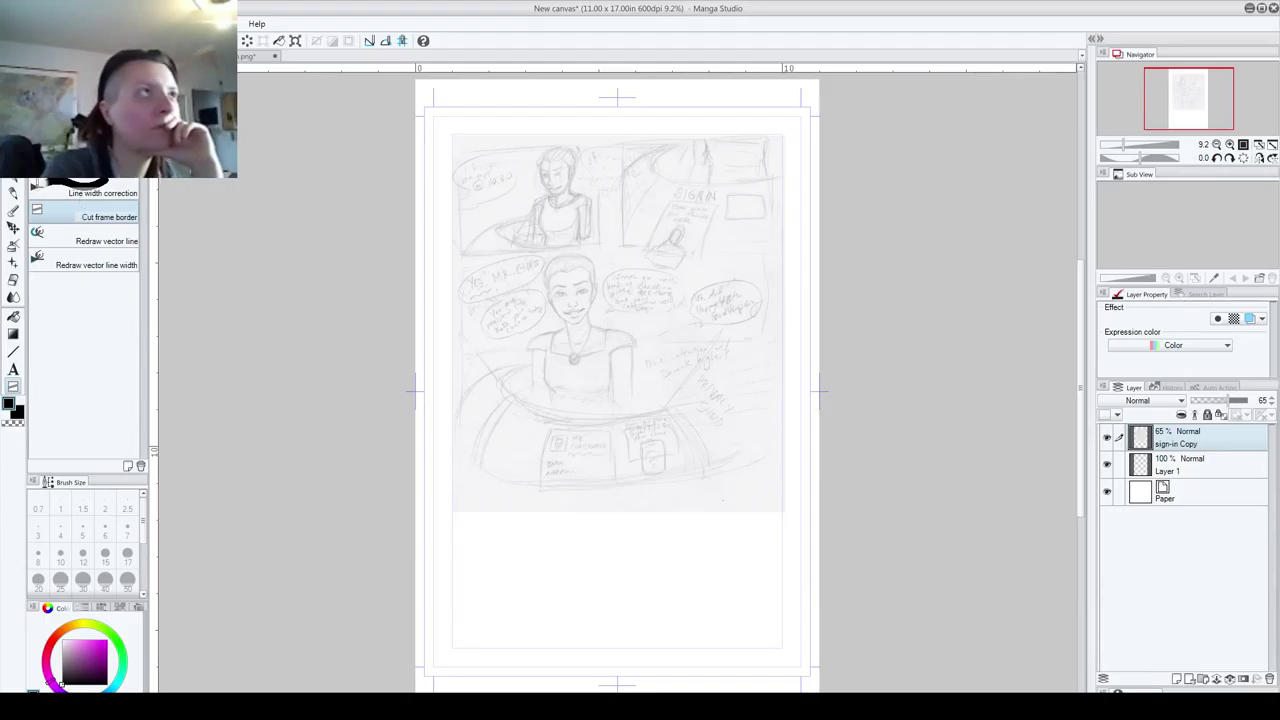
pyautogui.click(13, 351)
pyautogui.press('u')
pyautogui.press('u')
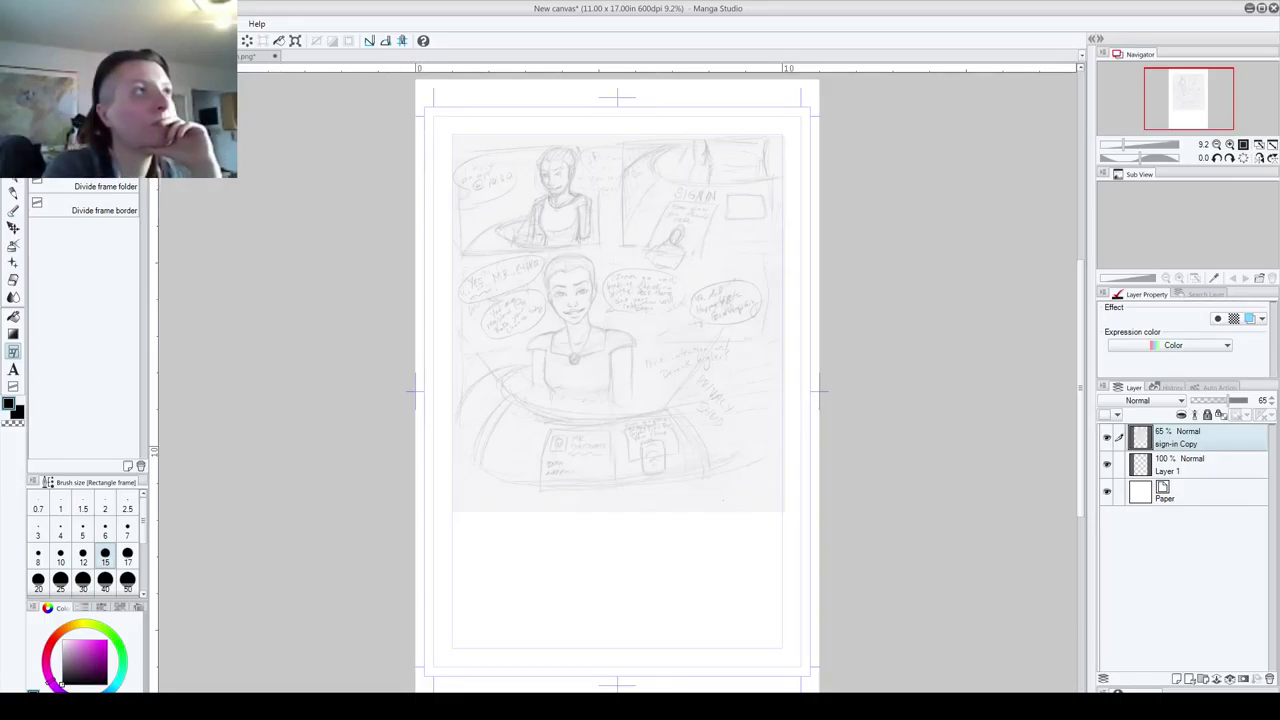
pyautogui.click(112, 54)
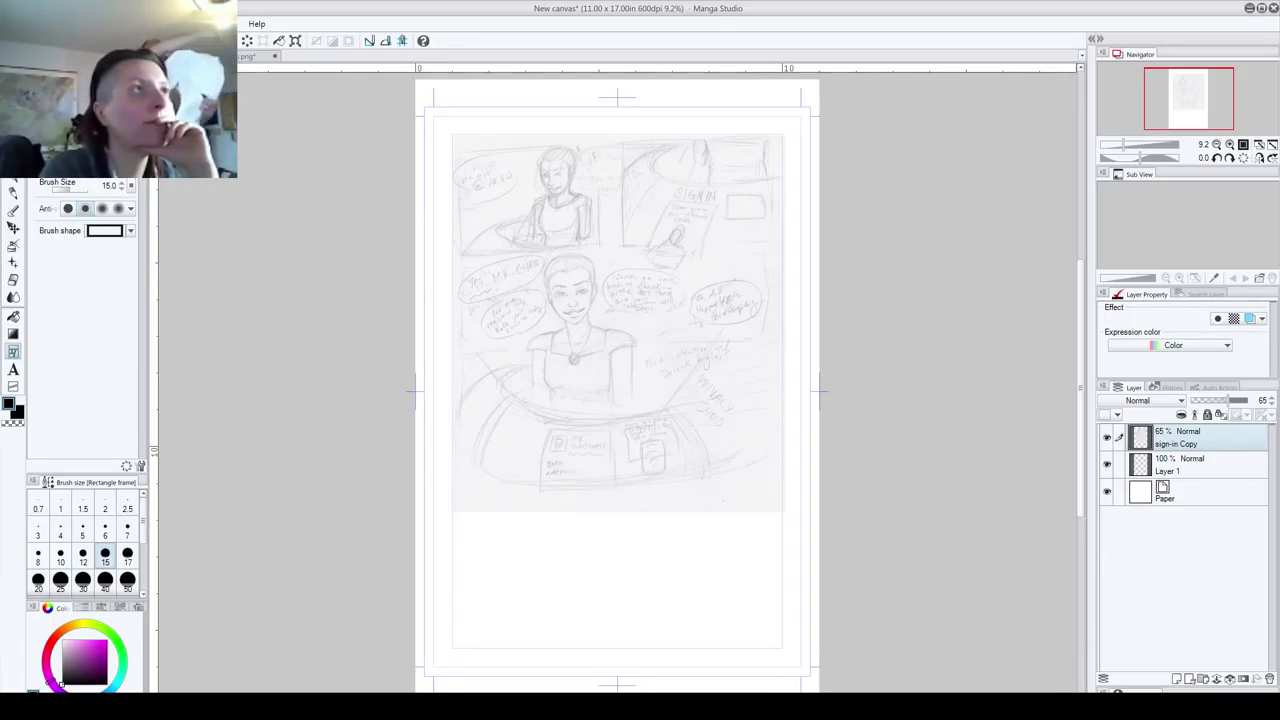
pyautogui.moveTo(455, 149)
pyautogui.mouseDown()
pyautogui.moveTo(678, 576)
pyautogui.moveTo(771, 650)
pyautogui.mouseUp()
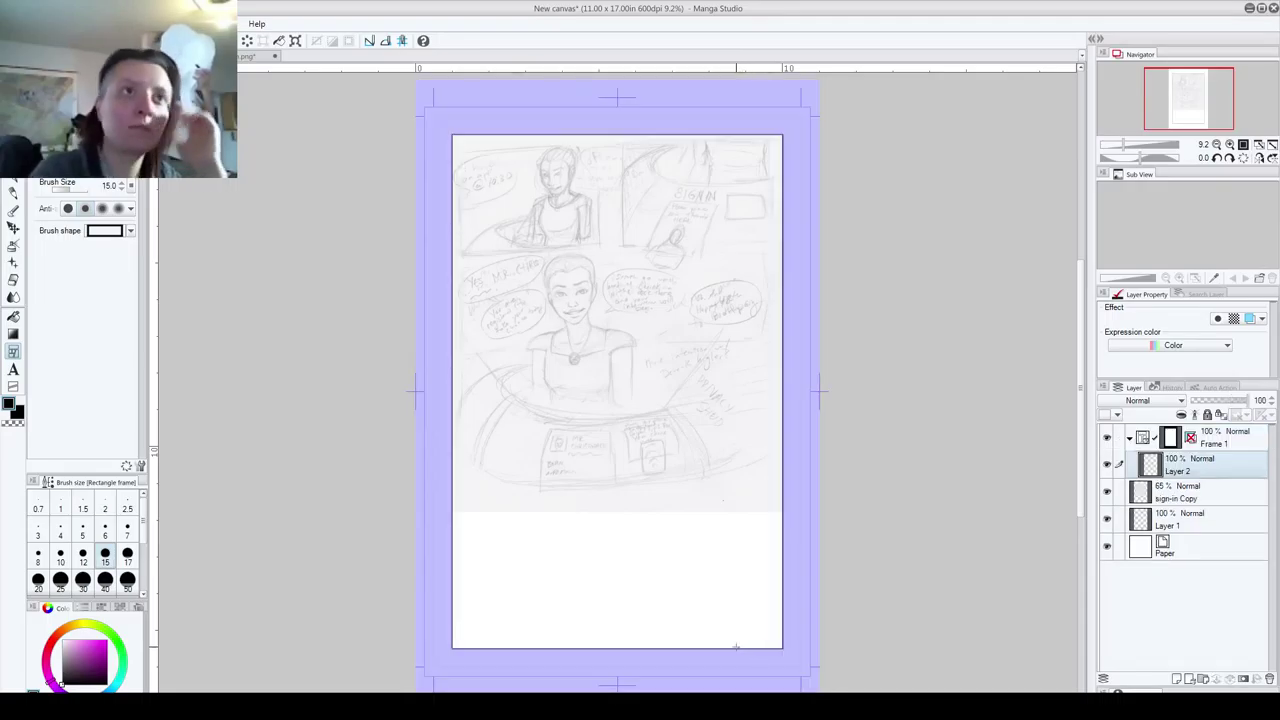
# - Divide the frame horizontally below the sketch's top row, and split that top row vertically into two panels
pyautogui.click(14, 387)
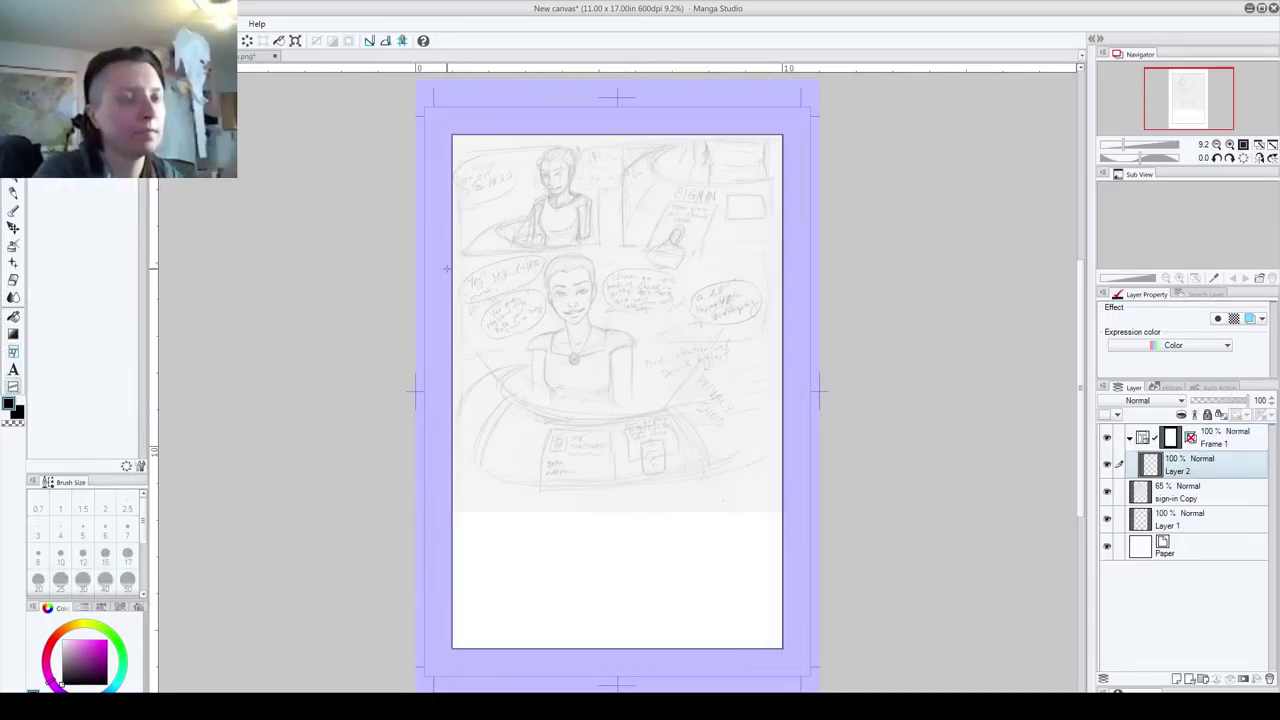
pyautogui.moveTo(446, 264); pyautogui.dragTo(497, 266)
pyautogui.moveTo(741, 270); pyautogui.dragTo(787, 318)
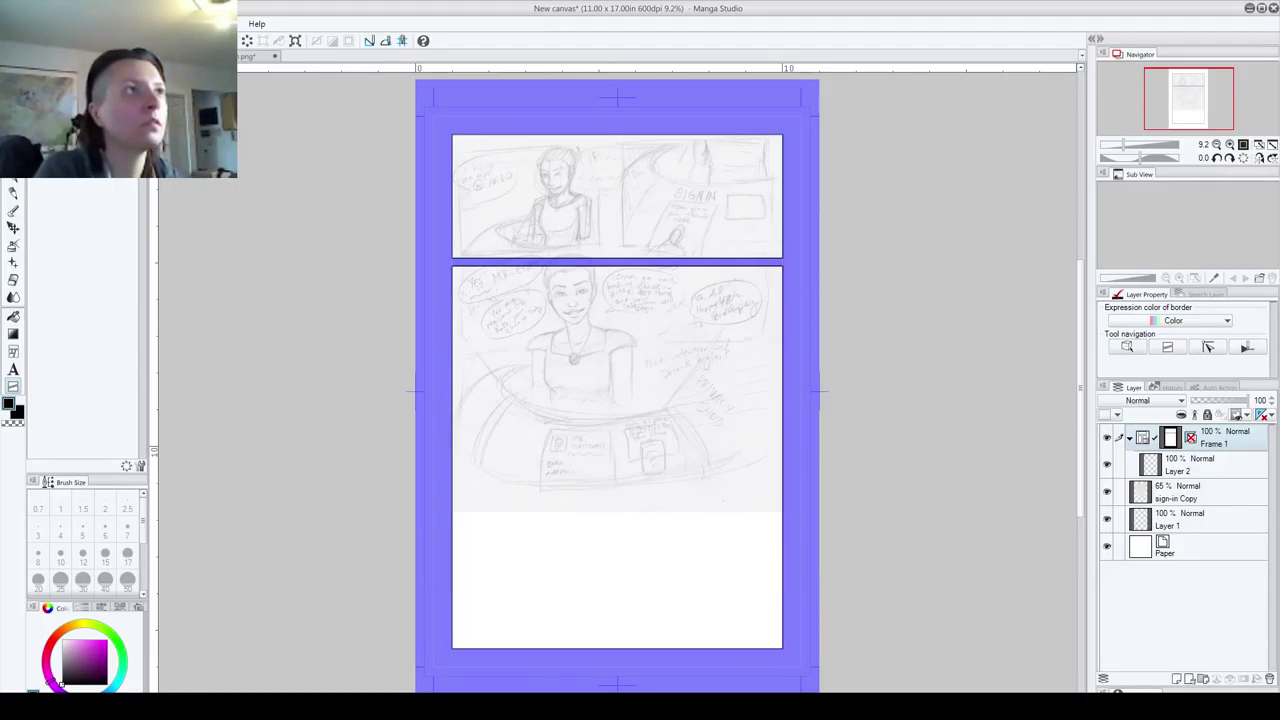
pyautogui.moveTo(607, 115); pyautogui.dragTo(605, 265)
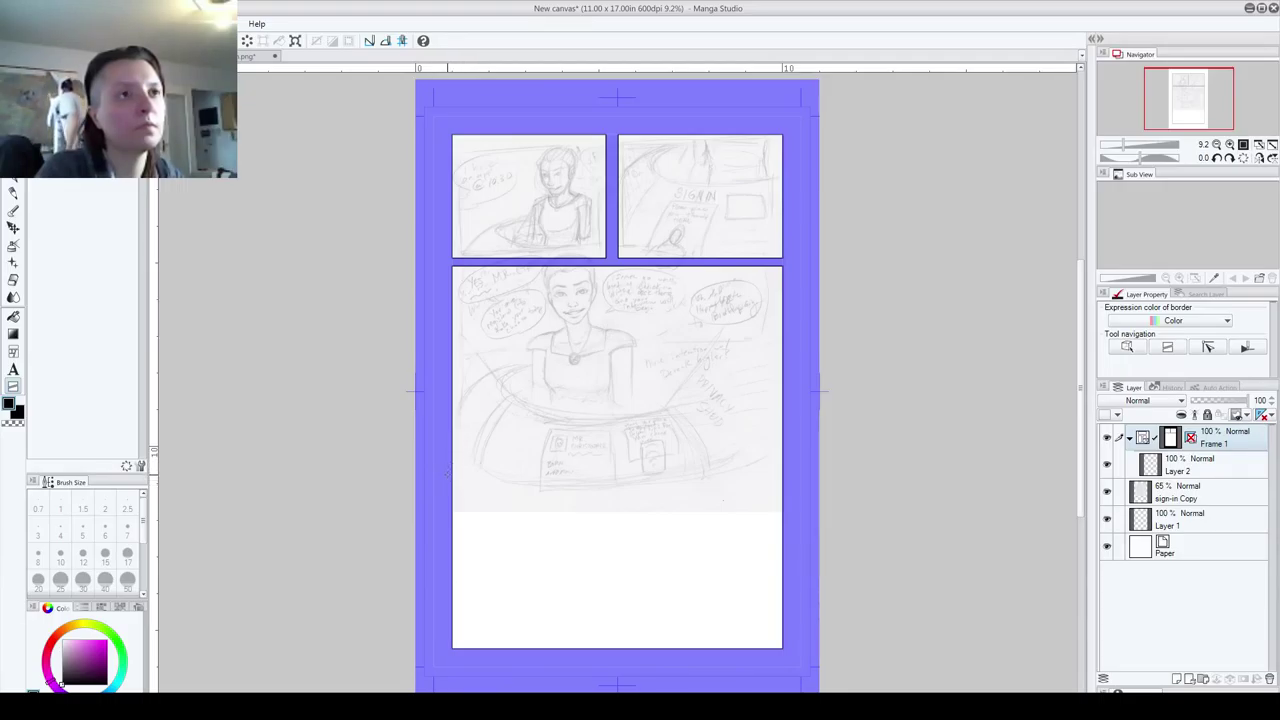
pyautogui.moveTo(443, 492); pyautogui.dragTo(786, 493)
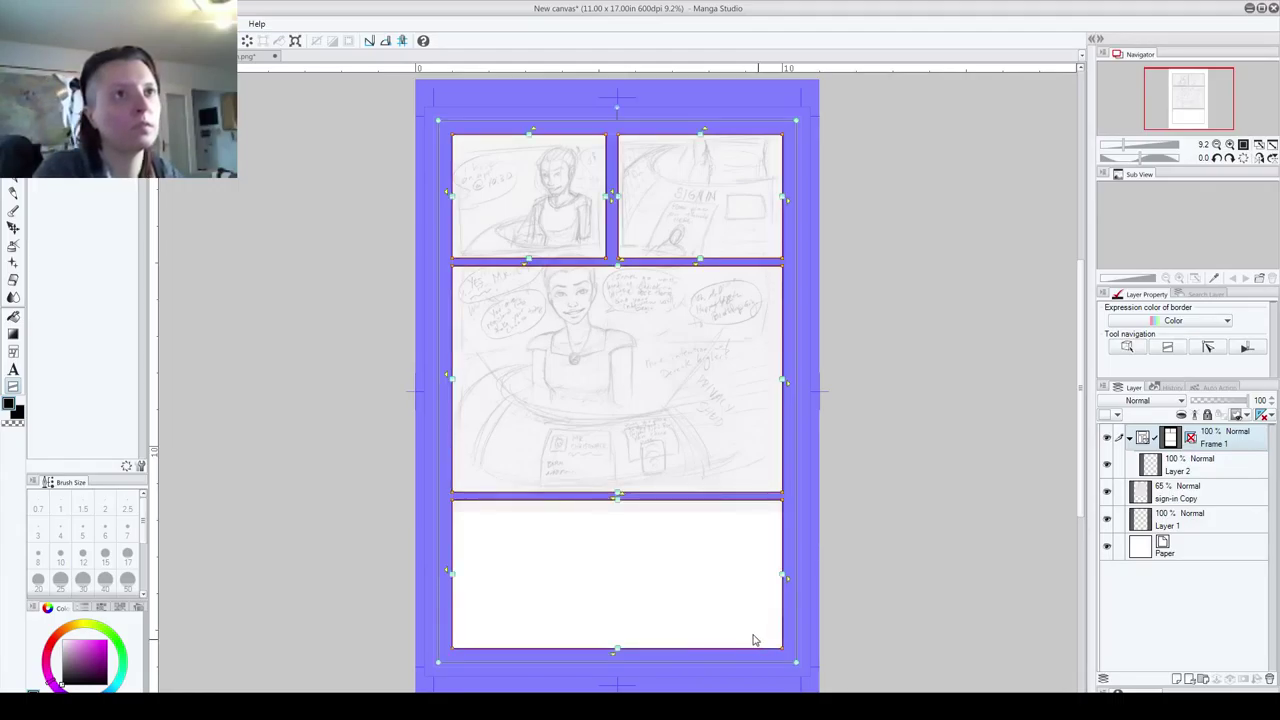
pyautogui.hotkey('ctrl', 'z')
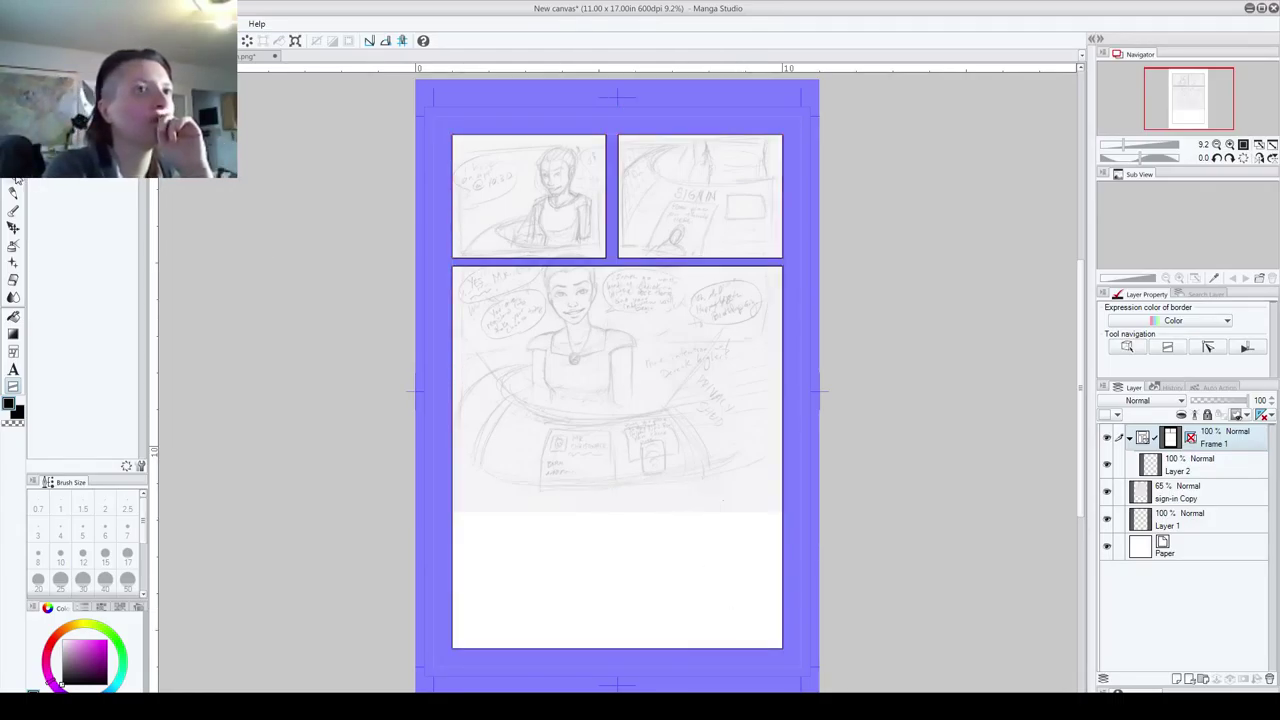
# - Create a layer folder inside the Frame 1 folder and place Layer 2 in it, ready for inking with the pen
pyautogui.press('p')
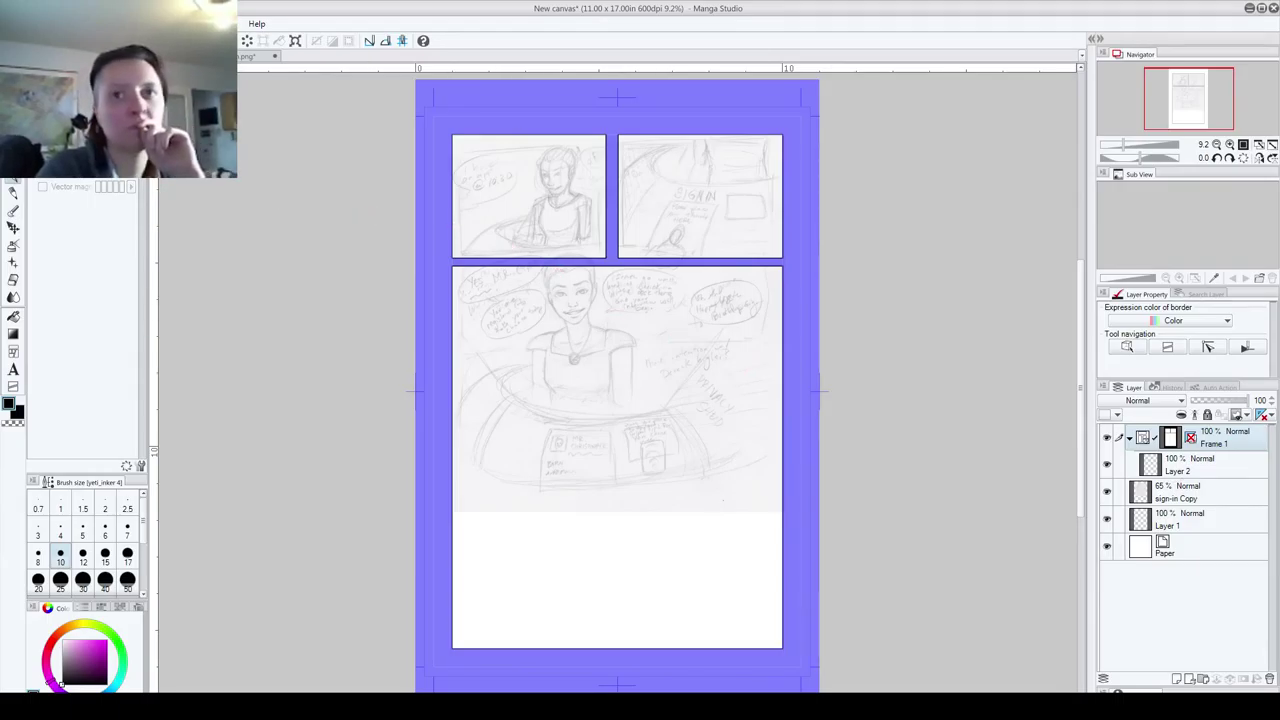
pyautogui.click(1187, 499)
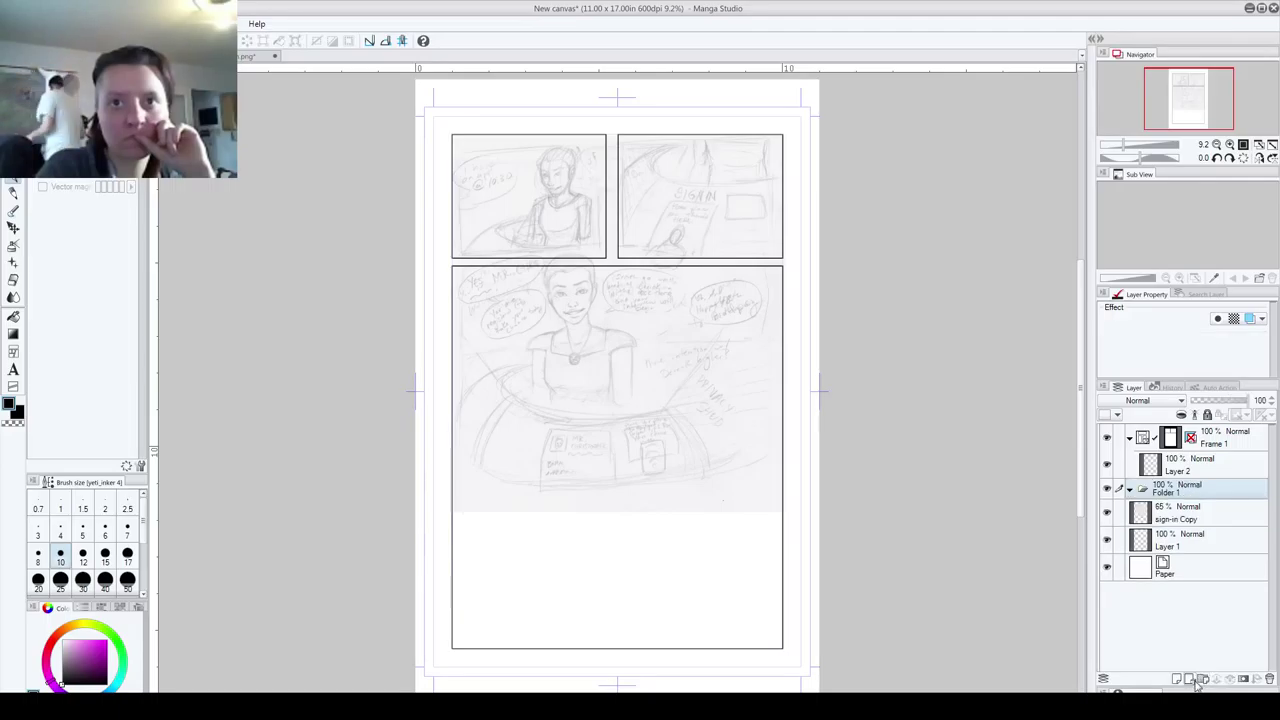
pyautogui.moveTo(1196, 488)
pyautogui.mouseDown()
pyautogui.moveTo(1200, 455)
pyautogui.moveTo(1204, 468)
pyautogui.mouseUp()
pyautogui.click(1178, 490)
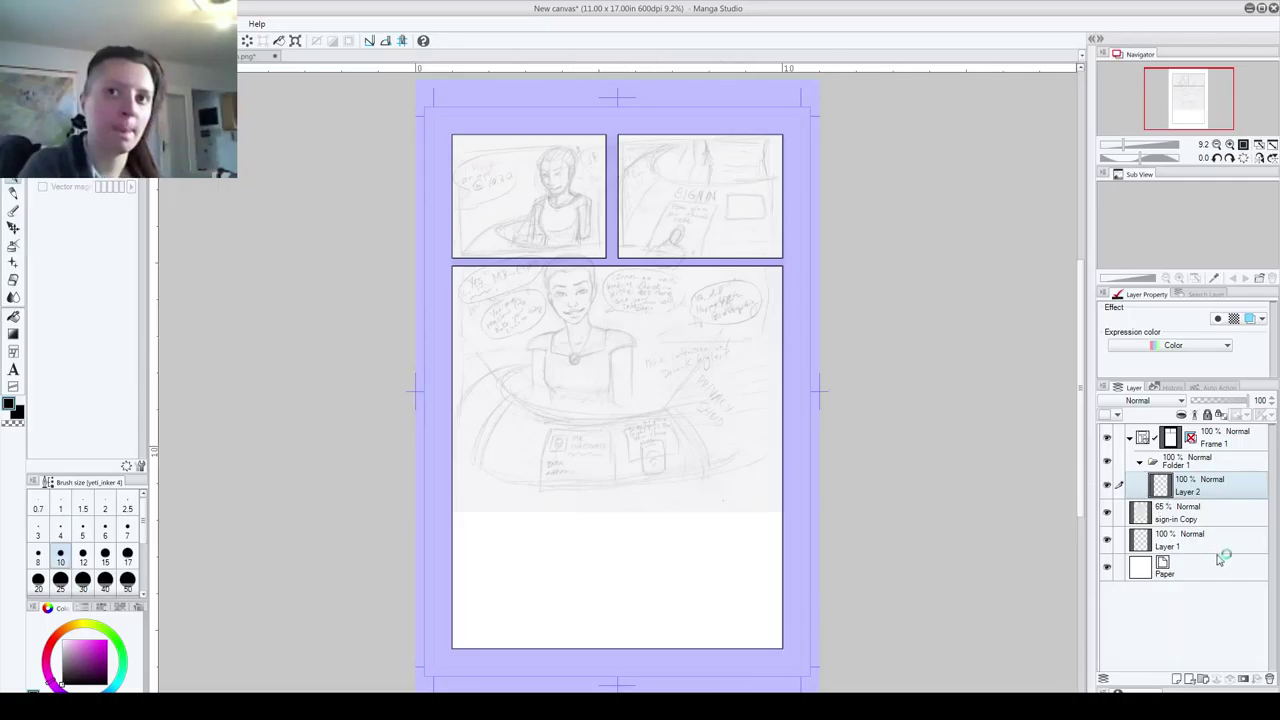
# - Ink the nose tip and nostril of the figure in the first panel on Layer 2 with the size 10 yeti_inker 4 pen
pyautogui.scroll(8, 540, 170)
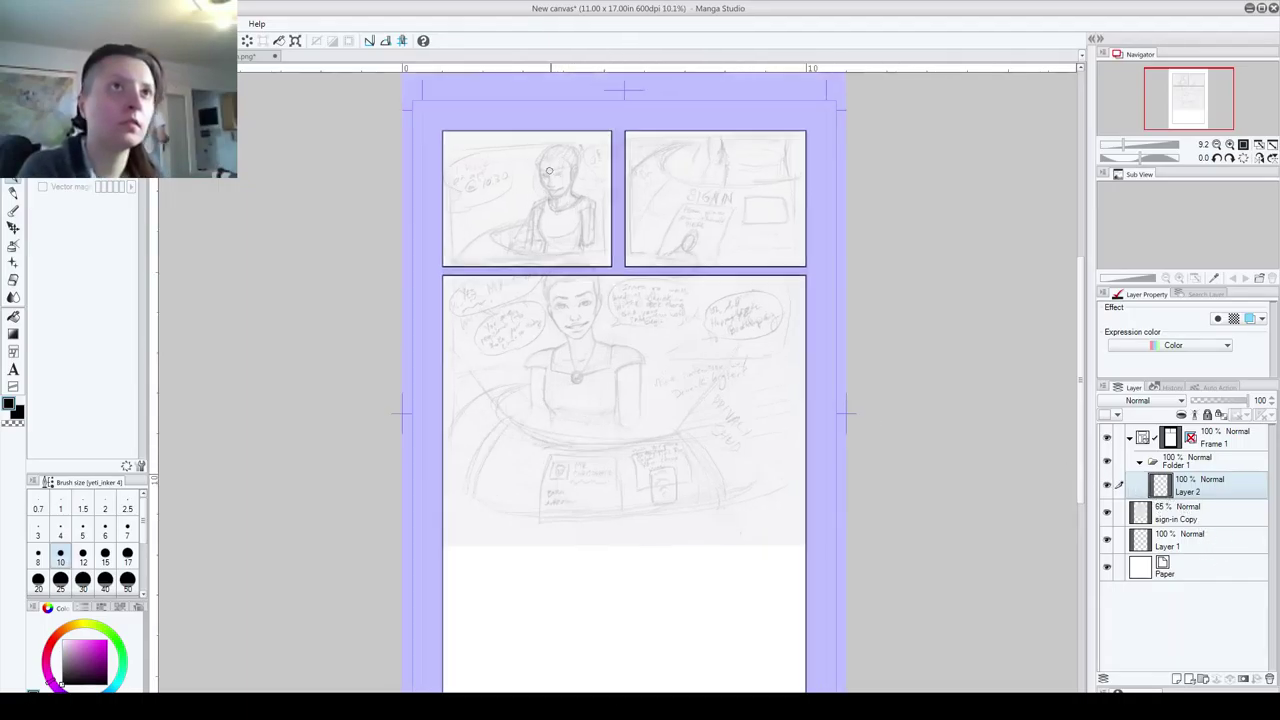
pyautogui.scroll(1, 564, 155)
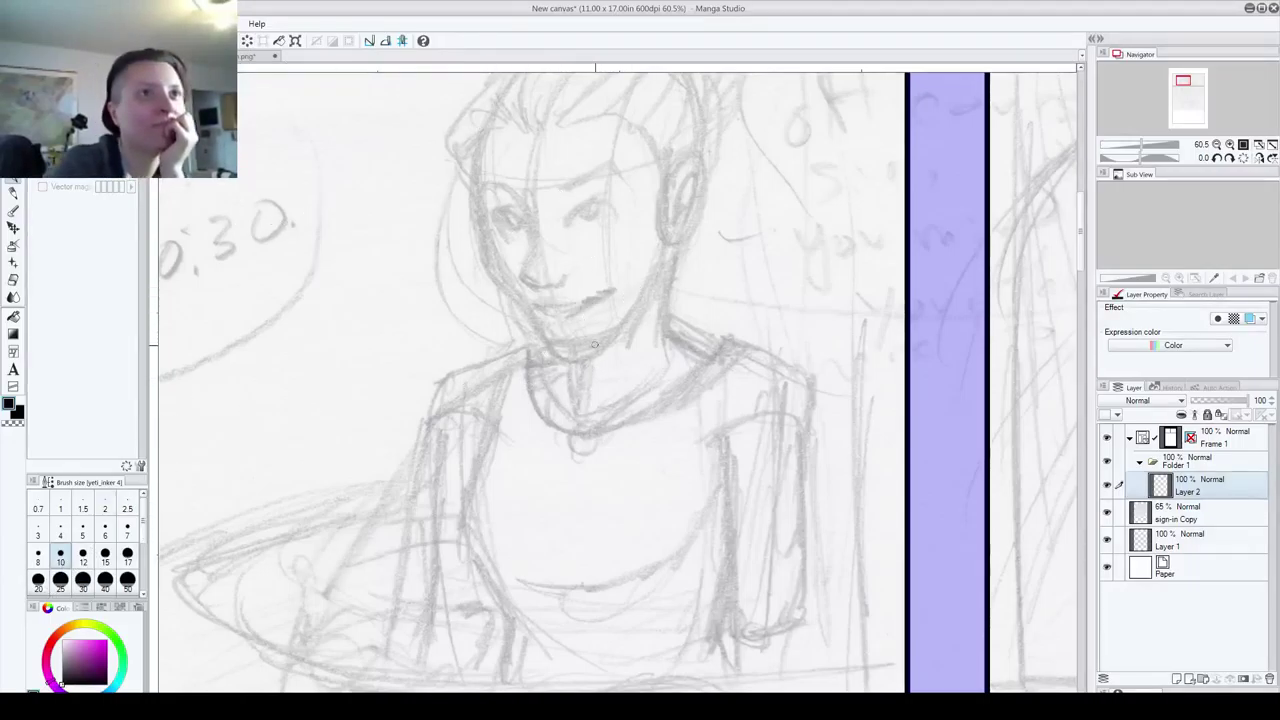
pyautogui.moveTo(528, 207); pyautogui.dragTo(518, 274)
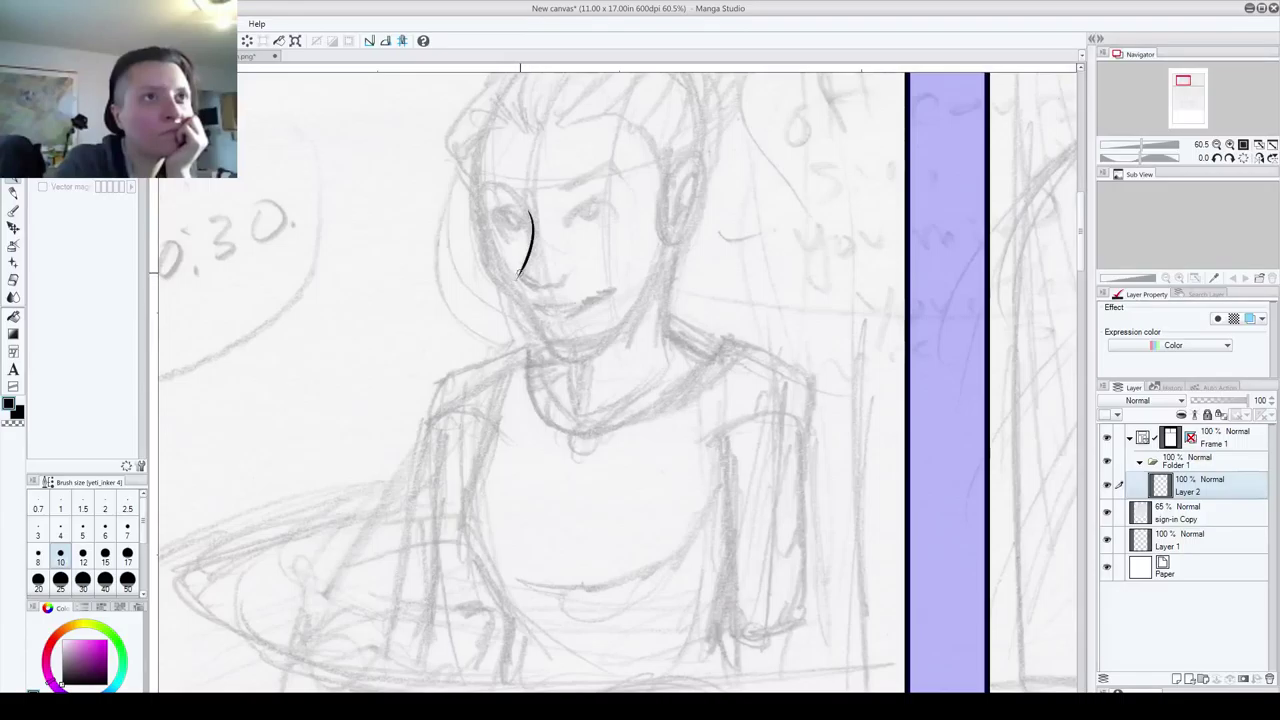
pyautogui.hotkey('ctrl', 'z')
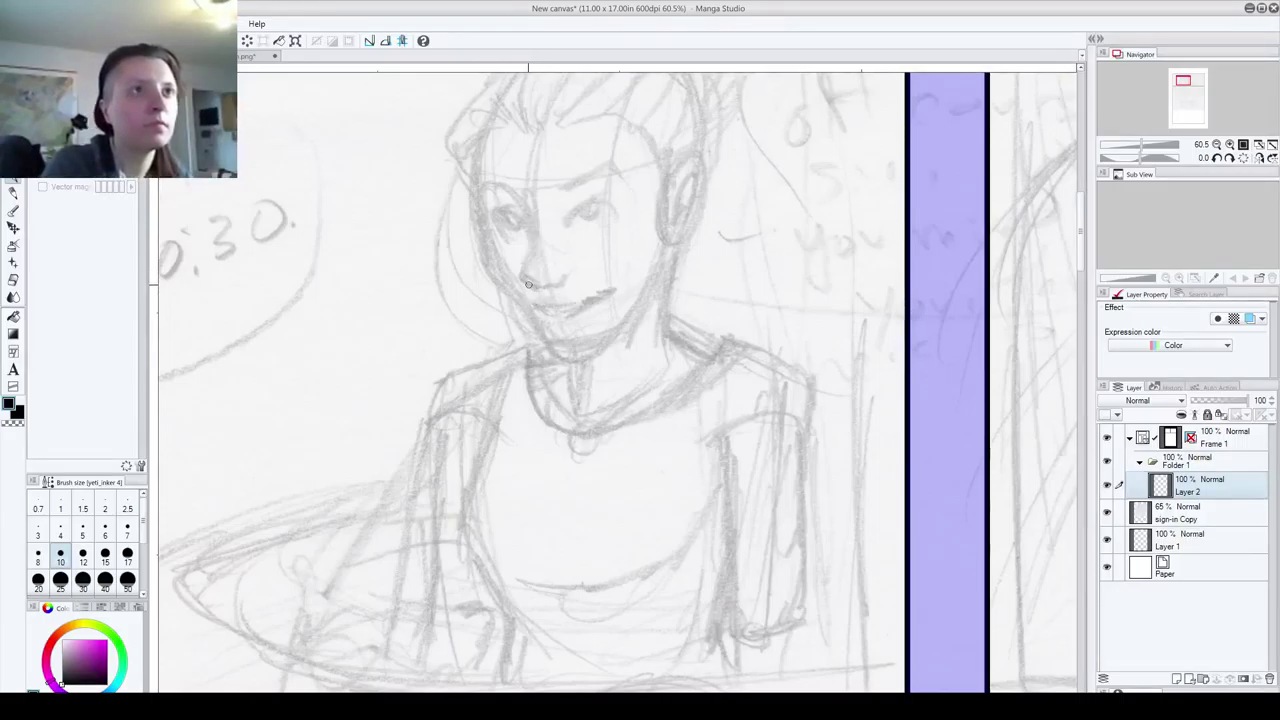
pyautogui.moveTo(549, 285); pyautogui.dragTo(557, 273)
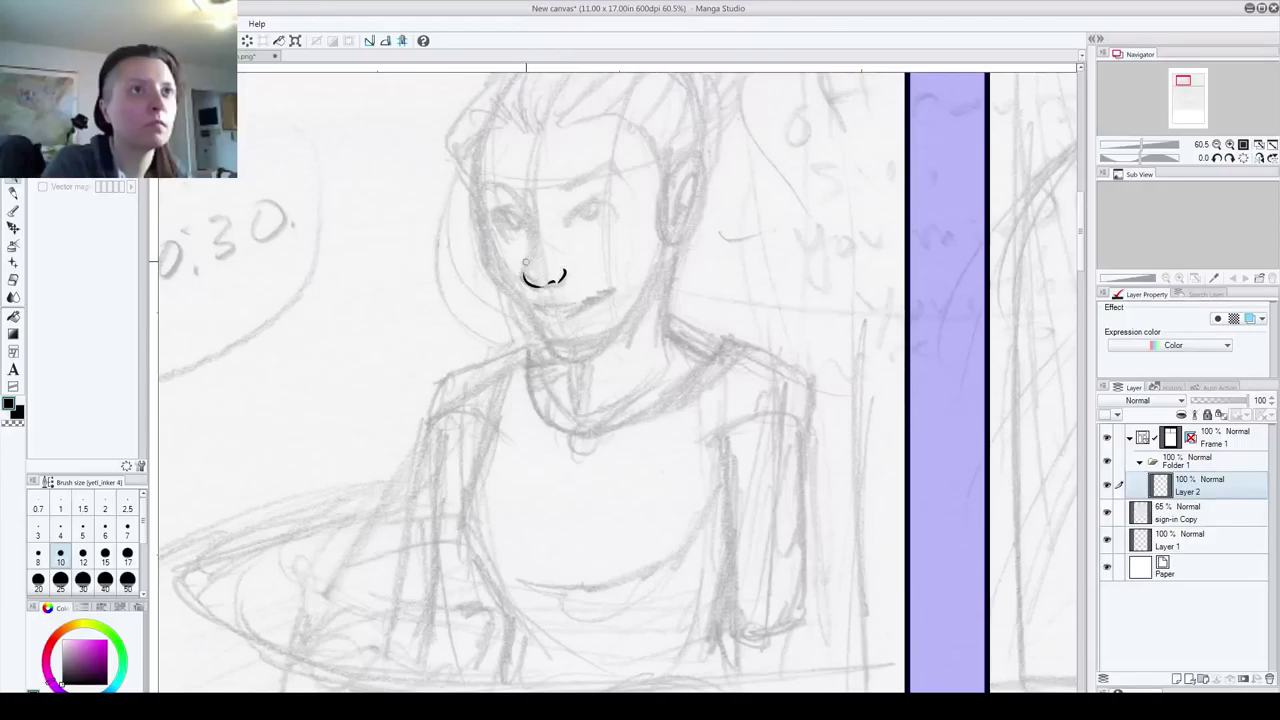
# - Ink a curved line for the bridge of the figure's nose, retrying the stroke until it follows the sketch
pyautogui.moveTo(528, 199); pyautogui.dragTo(526, 258)
pyautogui.hotkey('ctrl', 'z')
pyautogui.moveTo(528, 199); pyautogui.dragTo(536, 262)
pyautogui.hotkey('ctrl', 'z')
pyautogui.moveTo(527, 200); pyautogui.dragTo(536, 262)
pyautogui.hotkey('ctrl', 'z')
pyautogui.moveTo(524, 200); pyautogui.dragTo(535, 260)
pyautogui.hotkey('ctrl', 'z')
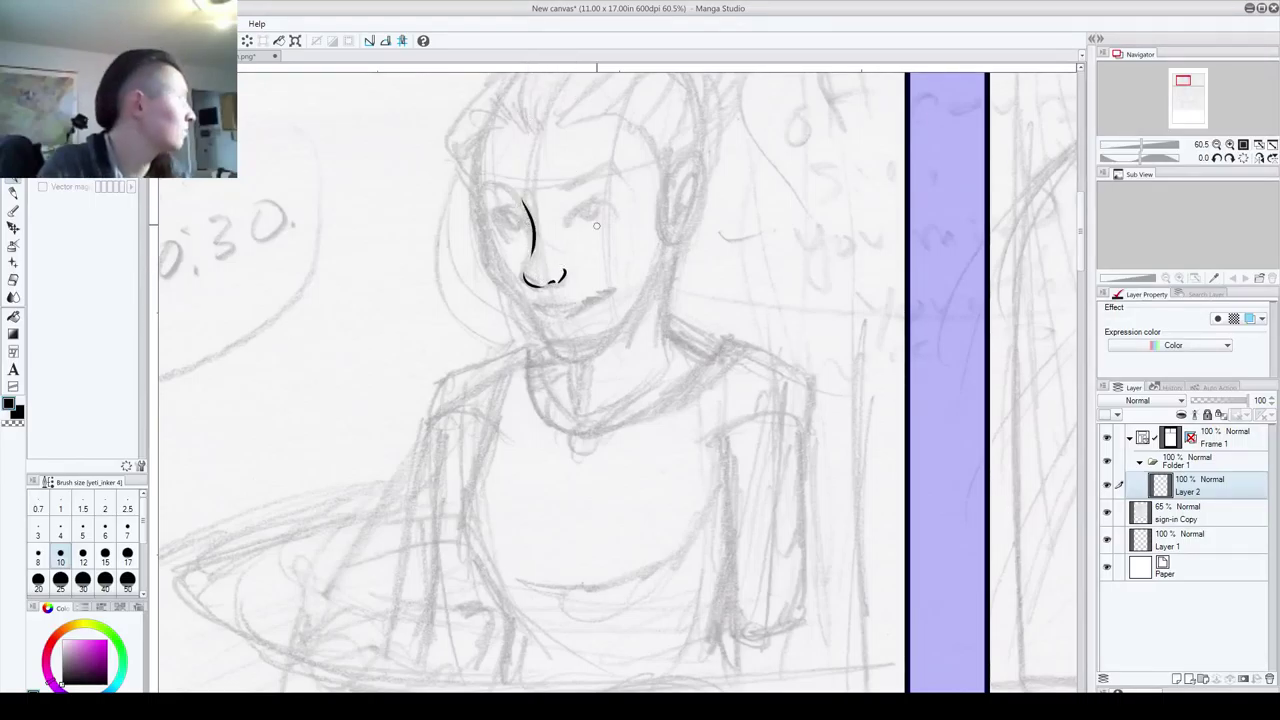
# - Ink the figure's smiling mouth line and lower lip over the sketch, undoing unsatisfactory strokes
pyautogui.moveTo(531, 305)
pyautogui.mouseDown()
pyautogui.moveTo(601, 299)
pyautogui.moveTo(568, 317)
pyautogui.moveTo(585, 320)
pyautogui.mouseUp()
pyautogui.hotkey('ctrl', 'z')
pyautogui.hotkey('ctrl', 'z')
pyautogui.hotkey('ctrl', 'z')
pyautogui.hotkey('ctrl', 'z')
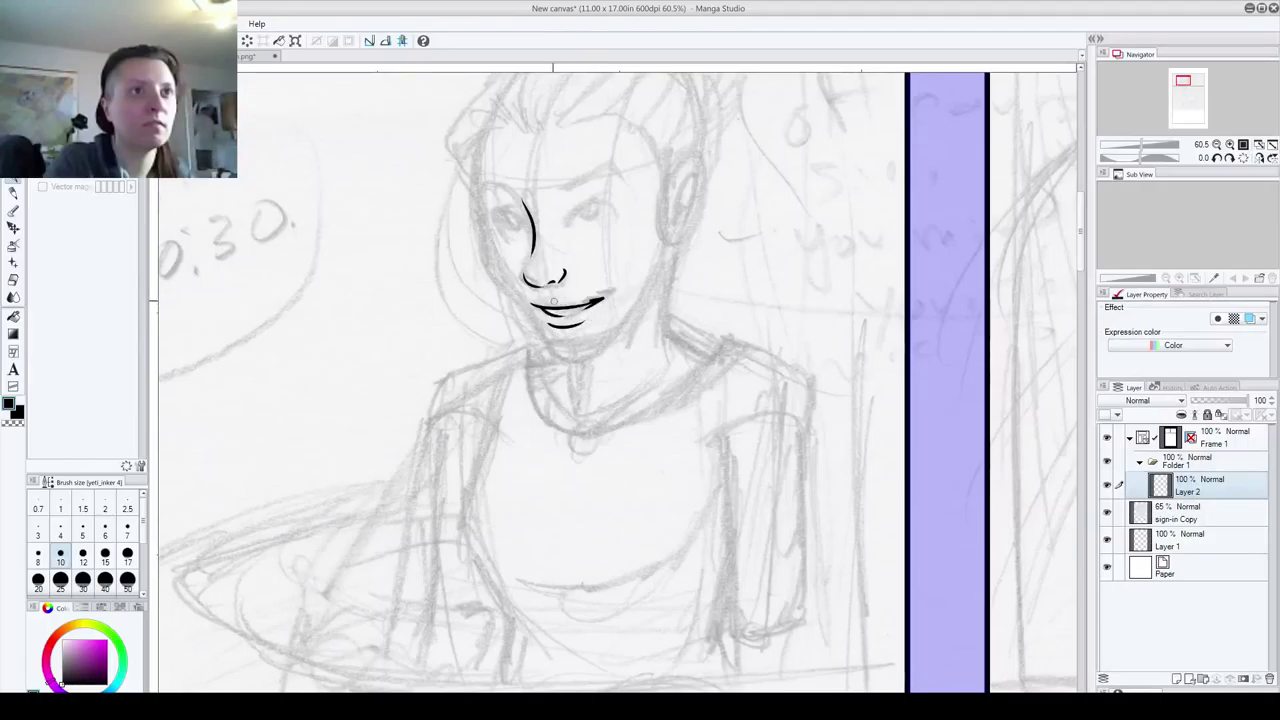
# - Redo the upper mouth stroke so the smile ends in an upturned corner on the near side of the face
pyautogui.hotkey('ctrl', 'z')
pyautogui.moveTo(539, 303); pyautogui.dragTo(611, 293)
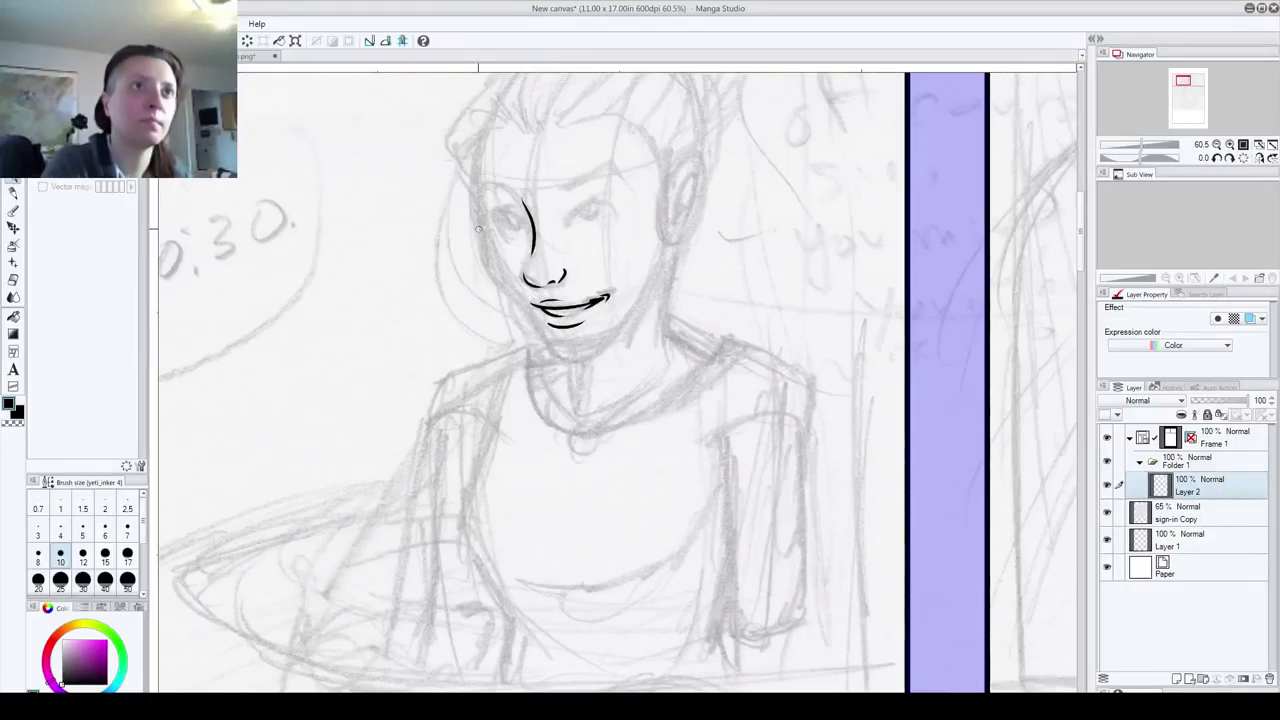
# - Ink the face contour from the far temple down around the chin to the near jaw, redoing strokes that miss the sketch
pyautogui.moveTo(484, 214)
pyautogui.mouseDown()
pyautogui.moveTo(490, 268)
pyautogui.moveTo(547, 364)
pyautogui.mouseUp()
pyautogui.hotkey('ctrl', 'z')
pyautogui.moveTo(484, 215)
pyautogui.mouseDown()
pyautogui.moveTo(486, 260)
pyautogui.moveTo(522, 300)
pyautogui.mouseUp()
pyautogui.hotkey('ctrl', 'z')
pyautogui.moveTo(487, 225)
pyautogui.mouseDown()
pyautogui.moveTo(507, 299)
pyautogui.moveTo(540, 360)
pyautogui.moveTo(562, 370)
pyautogui.moveTo(592, 366)
pyautogui.moveTo(565, 360)
pyautogui.moveTo(593, 346)
pyautogui.moveTo(648, 270)
pyautogui.mouseUp()
pyautogui.hotkey('ctrl', 'z')
pyautogui.hotkey('ctrl', 'z')
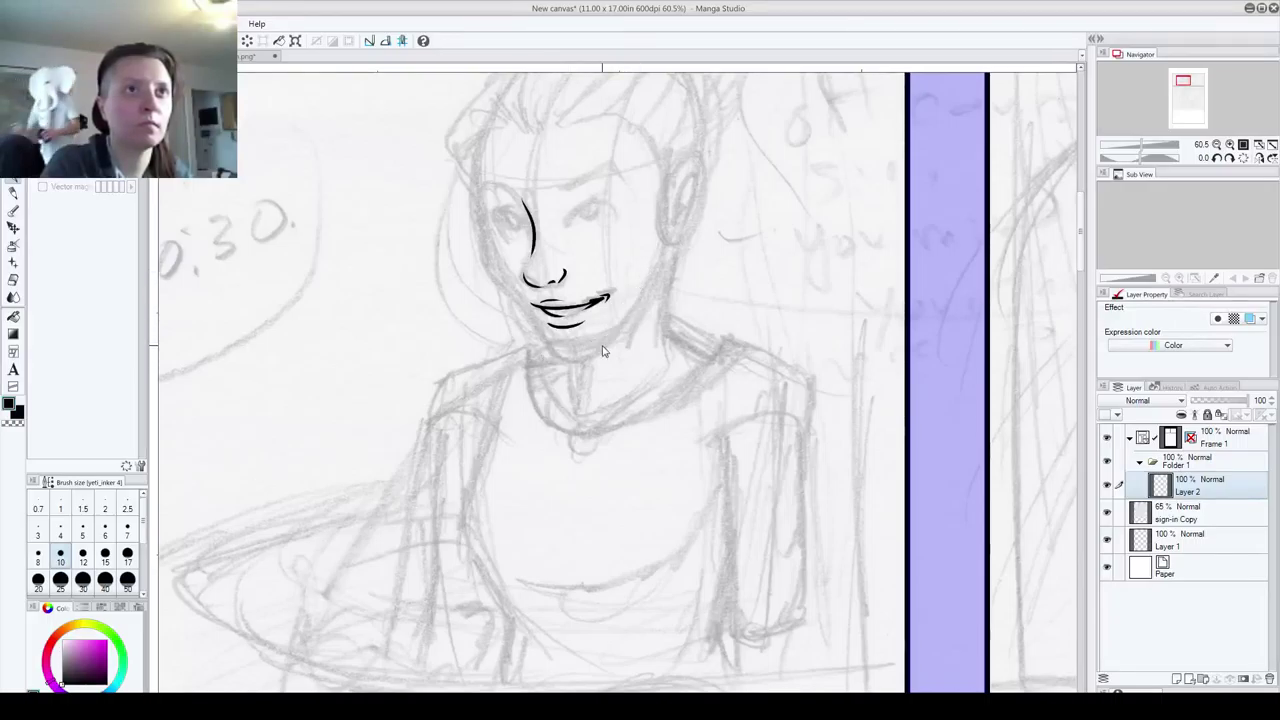
pyautogui.moveTo(553, 358)
pyautogui.mouseDown()
pyautogui.moveTo(609, 334)
pyautogui.moveTo(657, 254)
pyautogui.mouseUp()
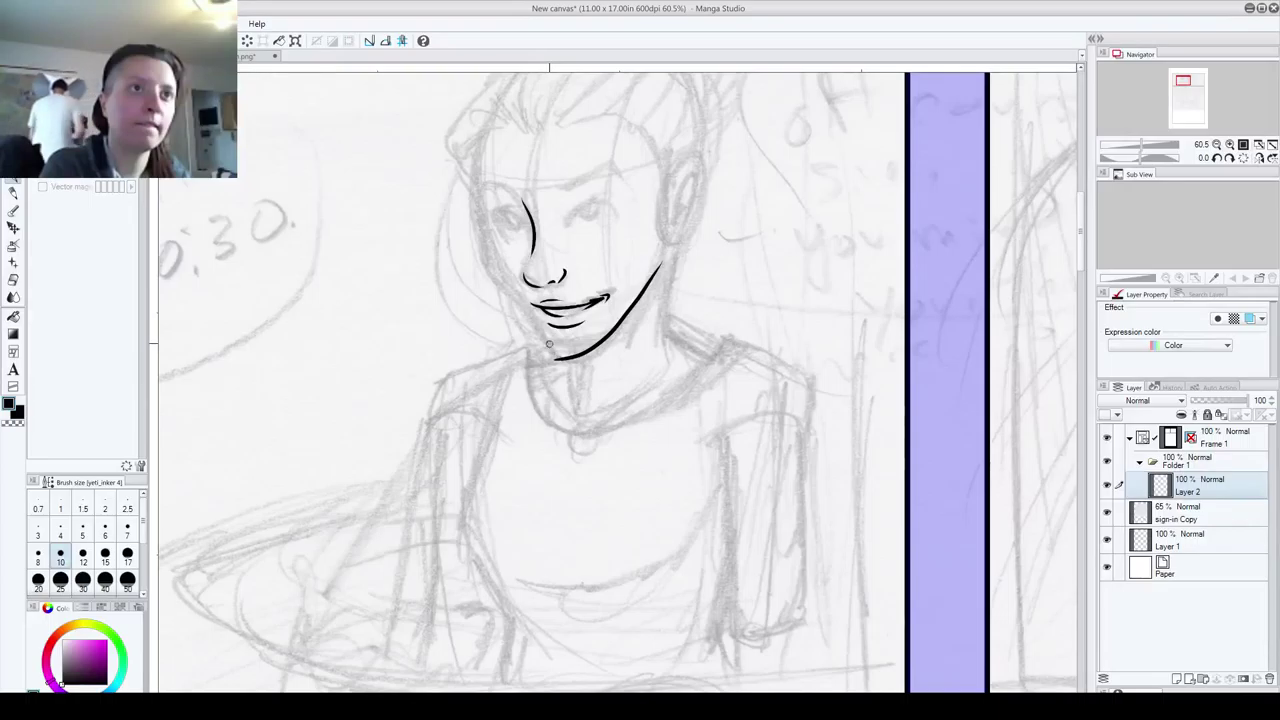
pyautogui.hotkey('ctrl', 'z')
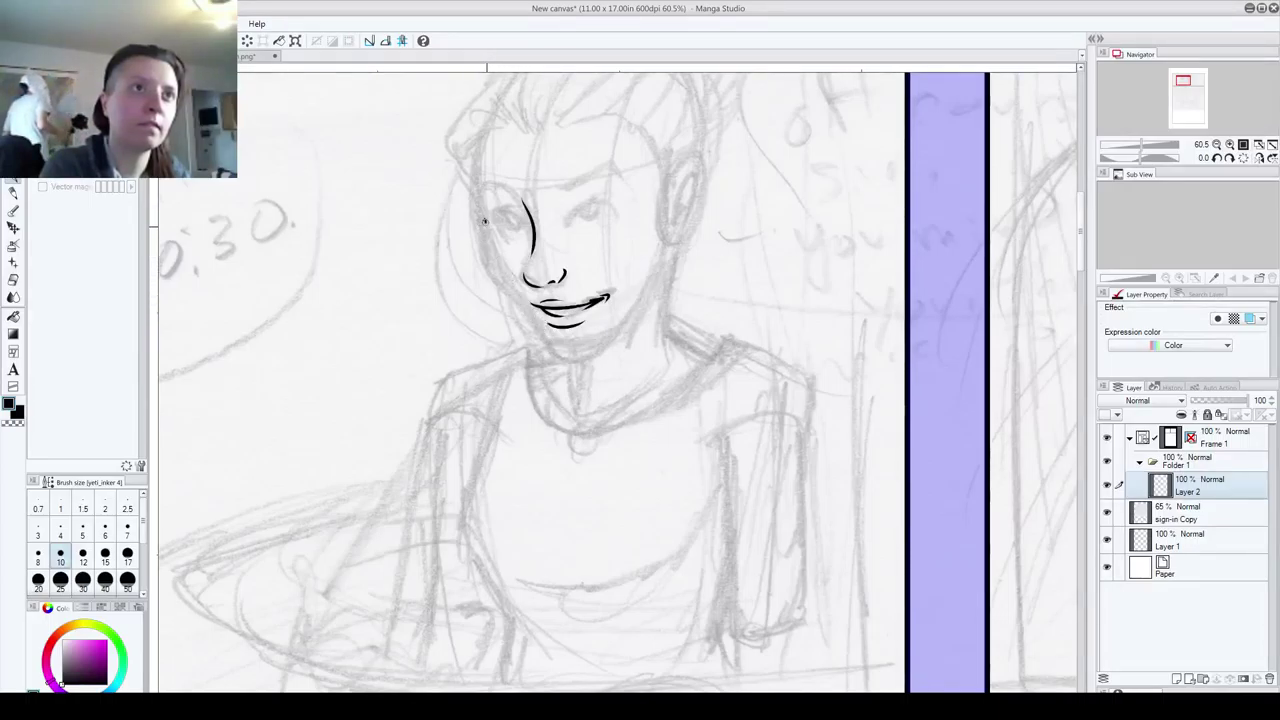
pyautogui.moveTo(491, 228)
pyautogui.mouseDown()
pyautogui.moveTo(500, 286)
pyautogui.moveTo(546, 347)
pyautogui.moveTo(606, 351)
pyautogui.mouseUp()
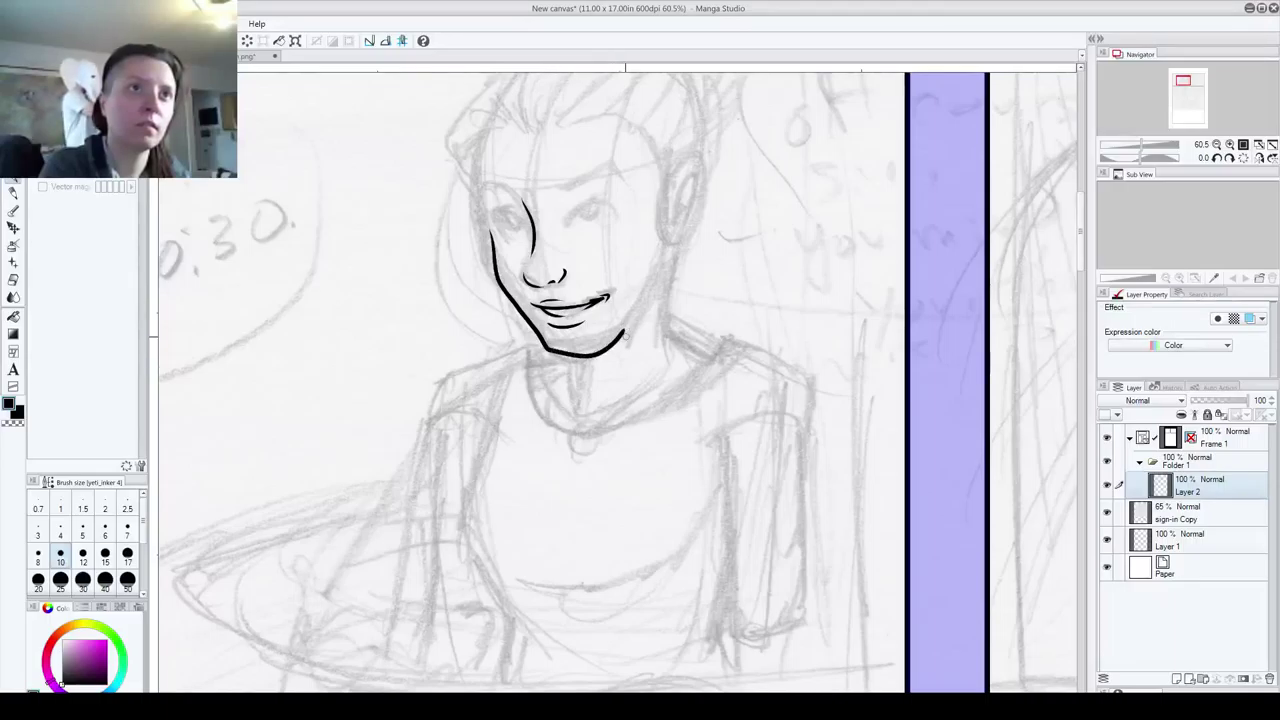
pyautogui.hotkey('ctrl', 'z')
pyautogui.moveTo(485, 226)
pyautogui.mouseDown()
pyautogui.moveTo(556, 355)
pyautogui.moveTo(595, 354)
pyautogui.moveTo(650, 277)
pyautogui.mouseUp()
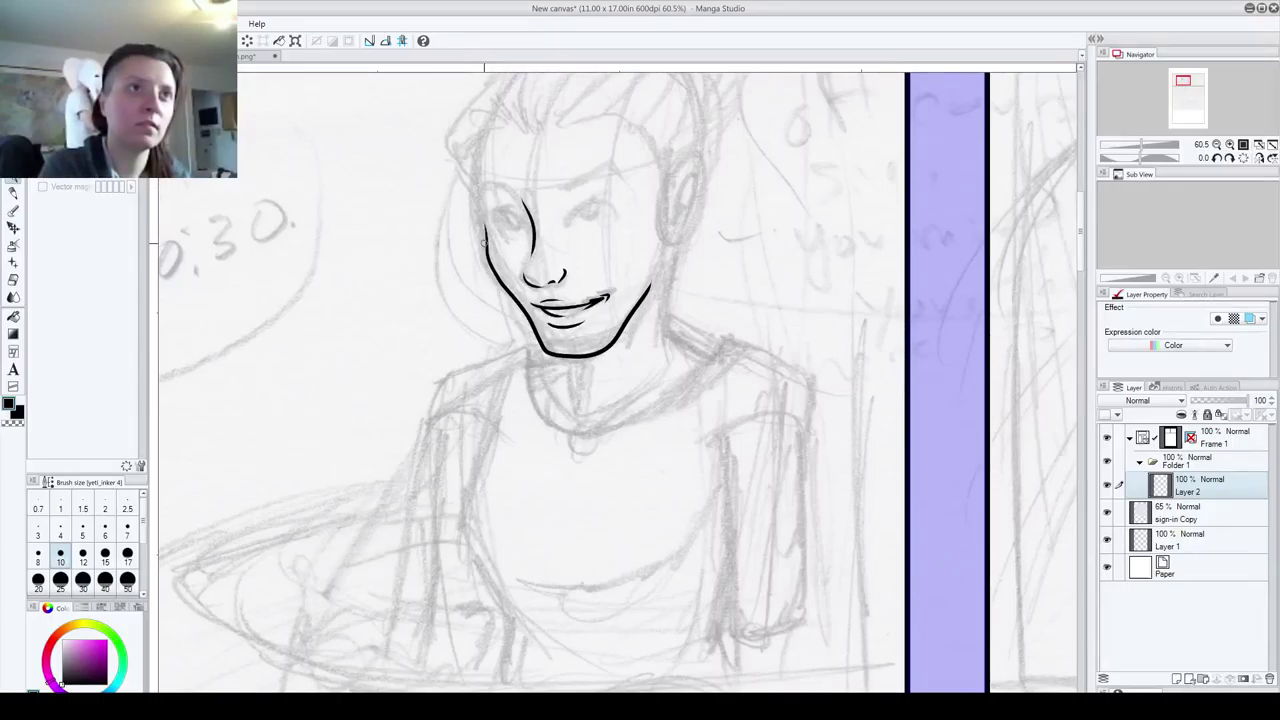
pyautogui.moveTo(484, 240); pyautogui.dragTo(481, 162)
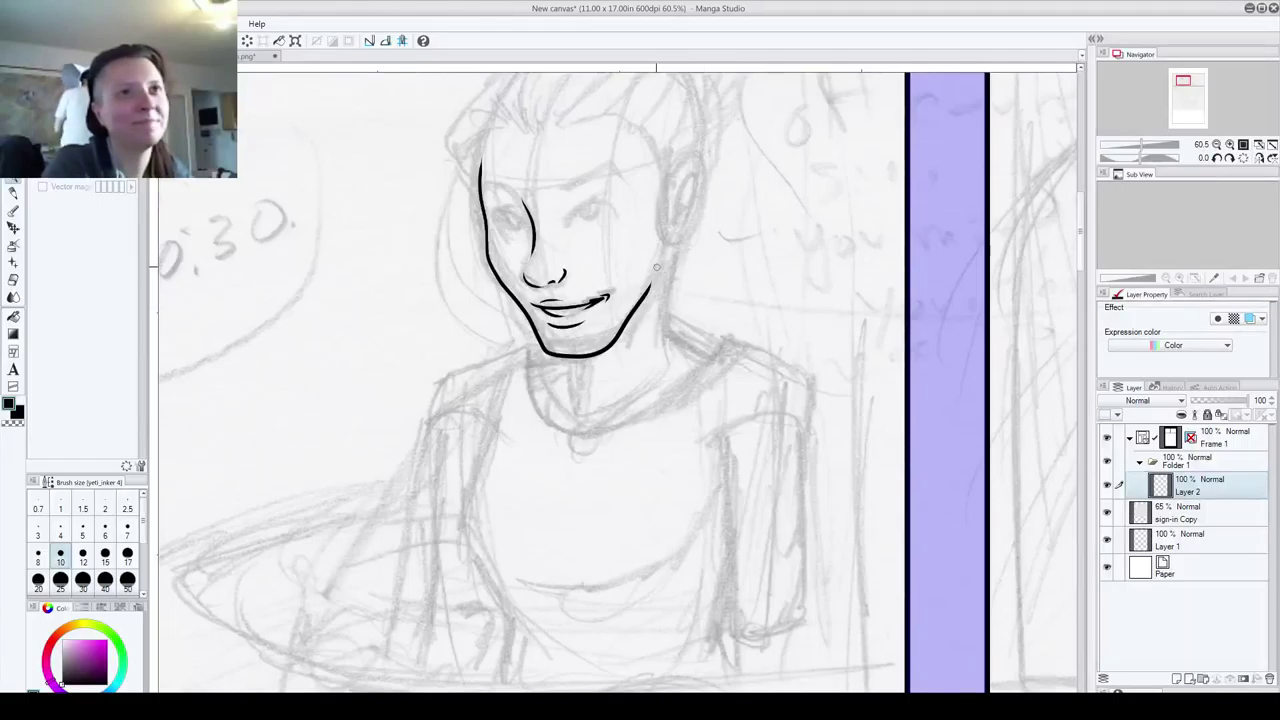
# - Ink the figure's ear with its inner folds and a short throat line below the chin
pyautogui.moveTo(668, 204)
pyautogui.mouseDown()
pyautogui.moveTo(691, 184)
pyautogui.moveTo(660, 265)
pyautogui.moveTo(684, 197)
pyautogui.moveTo(675, 242)
pyautogui.mouseUp()
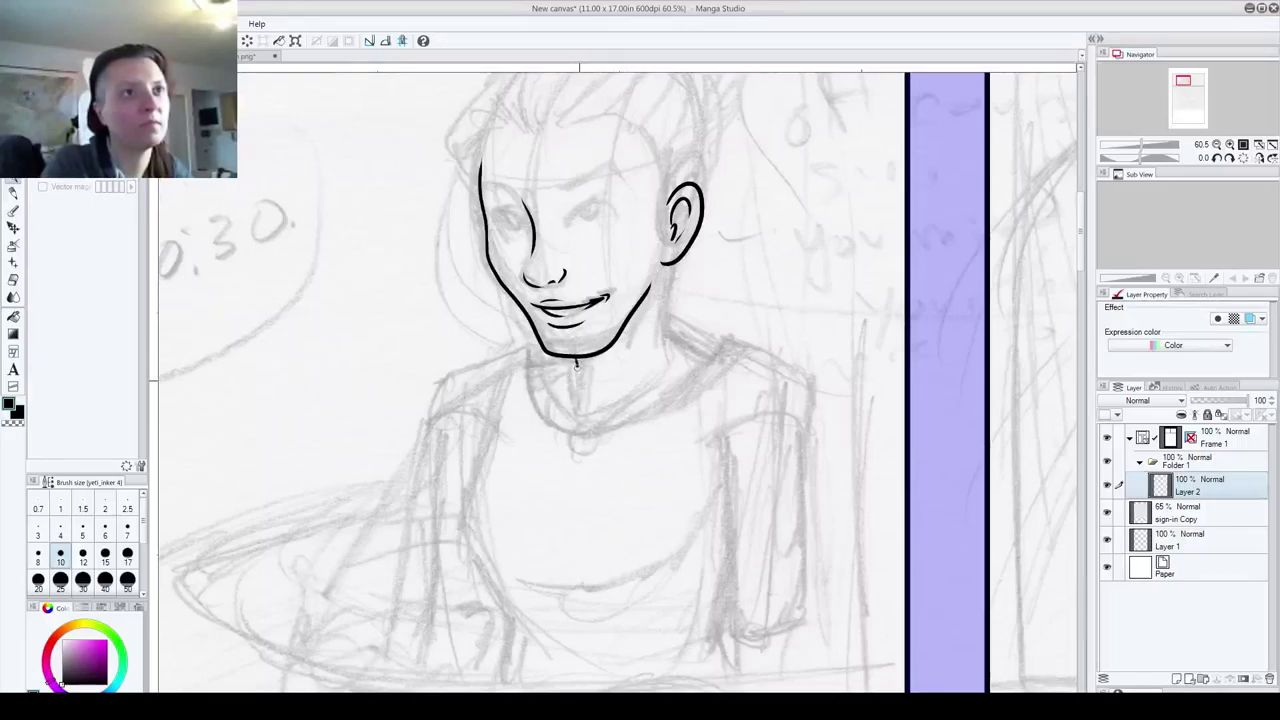
pyautogui.moveTo(576, 360); pyautogui.dragTo(577, 386)
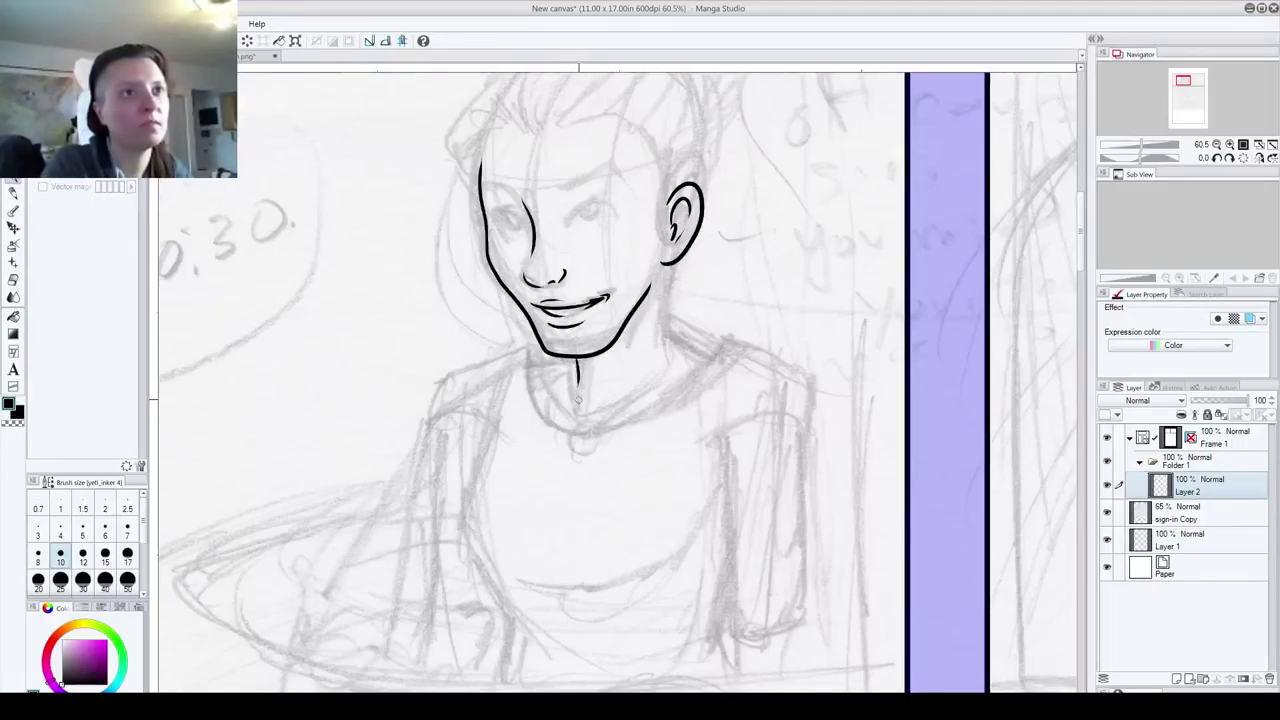
# - Ink the near side of the neck down from the earlobe, retrying the stroke until it follows the sketch
pyautogui.moveTo(663, 262); pyautogui.dragTo(647, 366)
pyautogui.hotkey('ctrl', 'z')
pyautogui.moveTo(665, 266); pyautogui.dragTo(668, 372)
pyautogui.hotkey('ctrl', 'z')
pyautogui.moveTo(668, 266); pyautogui.dragTo(659, 357)
pyautogui.hotkey('ctrl', 'z')
pyautogui.moveTo(670, 265)
pyautogui.mouseDown()
pyautogui.moveTo(667, 340)
pyautogui.moveTo(667, 308)
pyautogui.moveTo(722, 358)
pyautogui.mouseUp()
pyautogui.hotkey('ctrl', 'z')
# - Try to ink the shoulder line sloping away from the base of the neck
pyautogui.moveTo(661, 318); pyautogui.dragTo(715, 362)
pyautogui.hotkey('ctrl', 'z')
pyautogui.moveTo(661, 318); pyautogui.dragTo(740, 368)
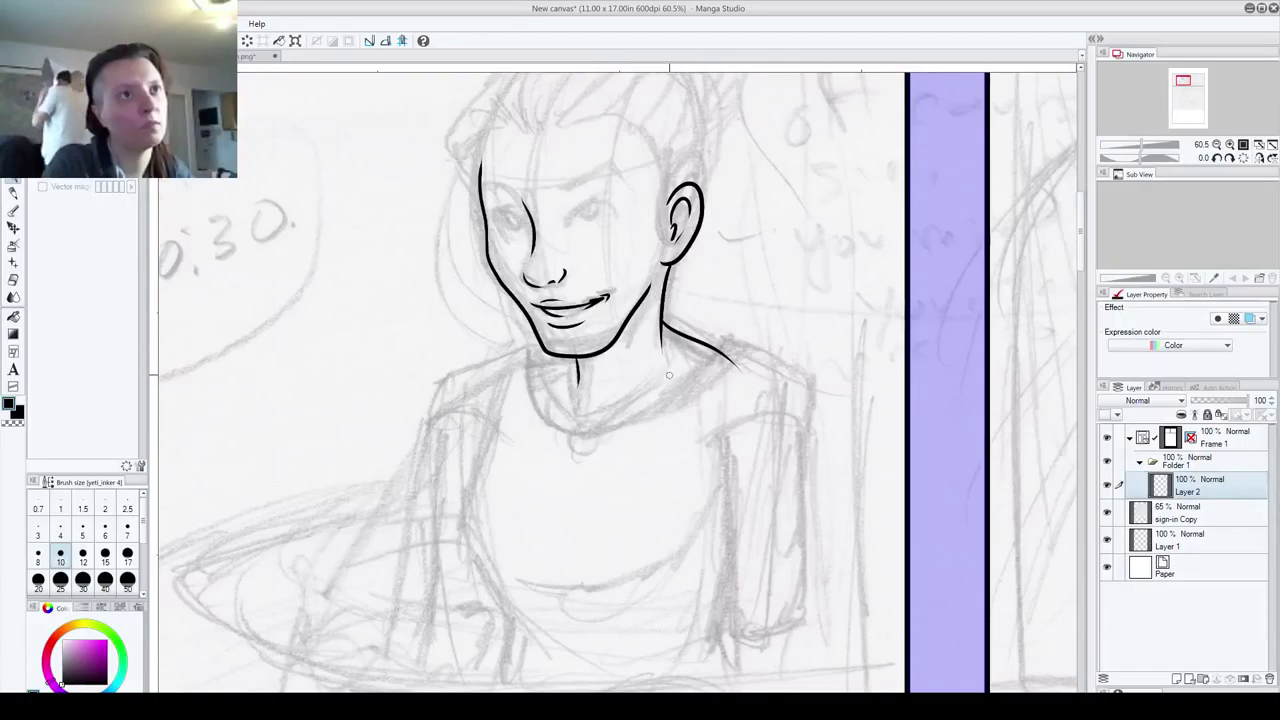
pyautogui.hotkey('ctrl', 'z')
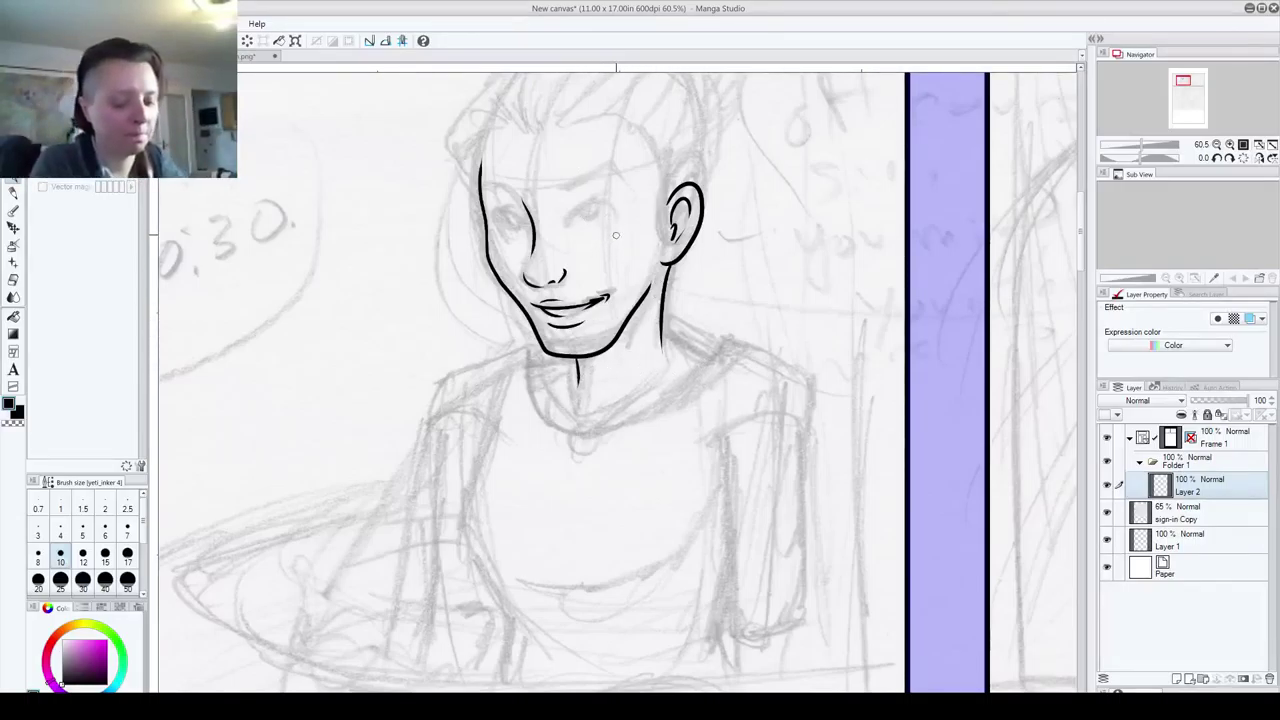
# - Ink the upper lid, outer corner and lashes of the figure's near eye
pyautogui.scroll(4, 616, 235)
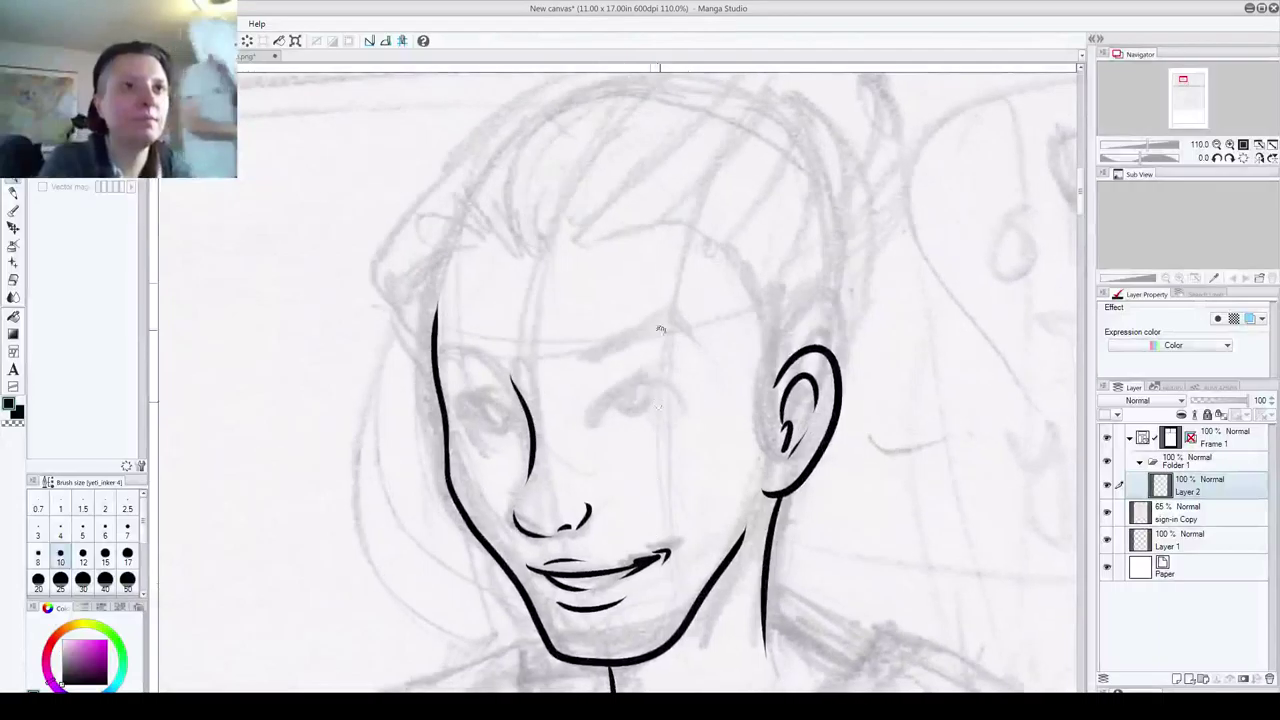
pyautogui.moveTo(586, 425); pyautogui.dragTo(686, 405)
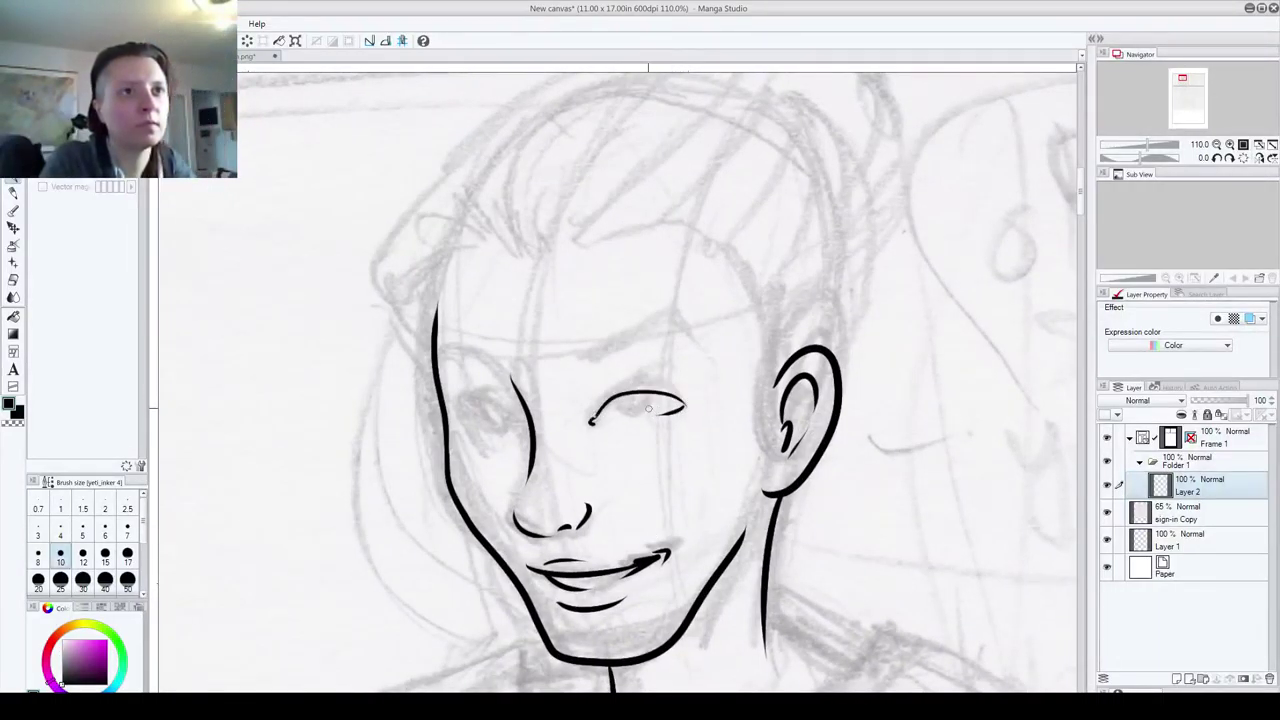
pyautogui.hotkey('ctrl', 'z')
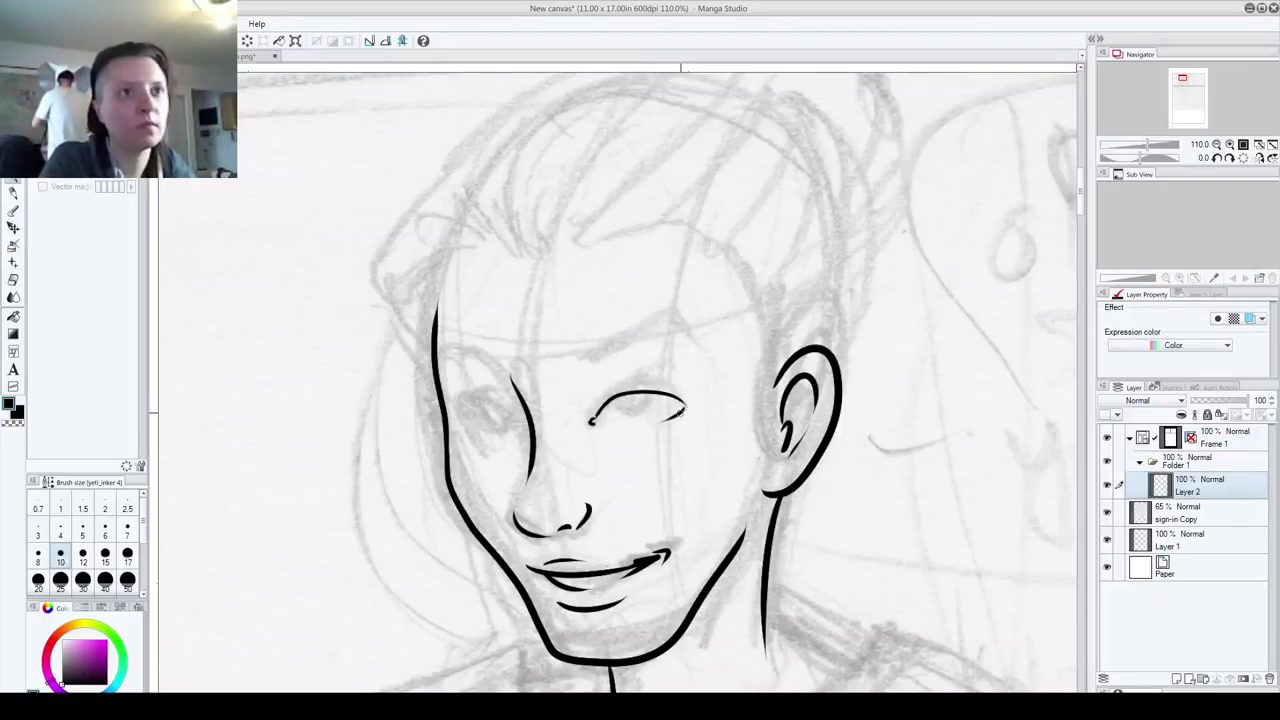
pyautogui.moveTo(681, 401)
pyautogui.mouseDown()
pyautogui.moveTo(702, 405)
pyautogui.moveTo(697, 396)
pyautogui.mouseUp()
pyautogui.hotkey('ctrl', 'z')
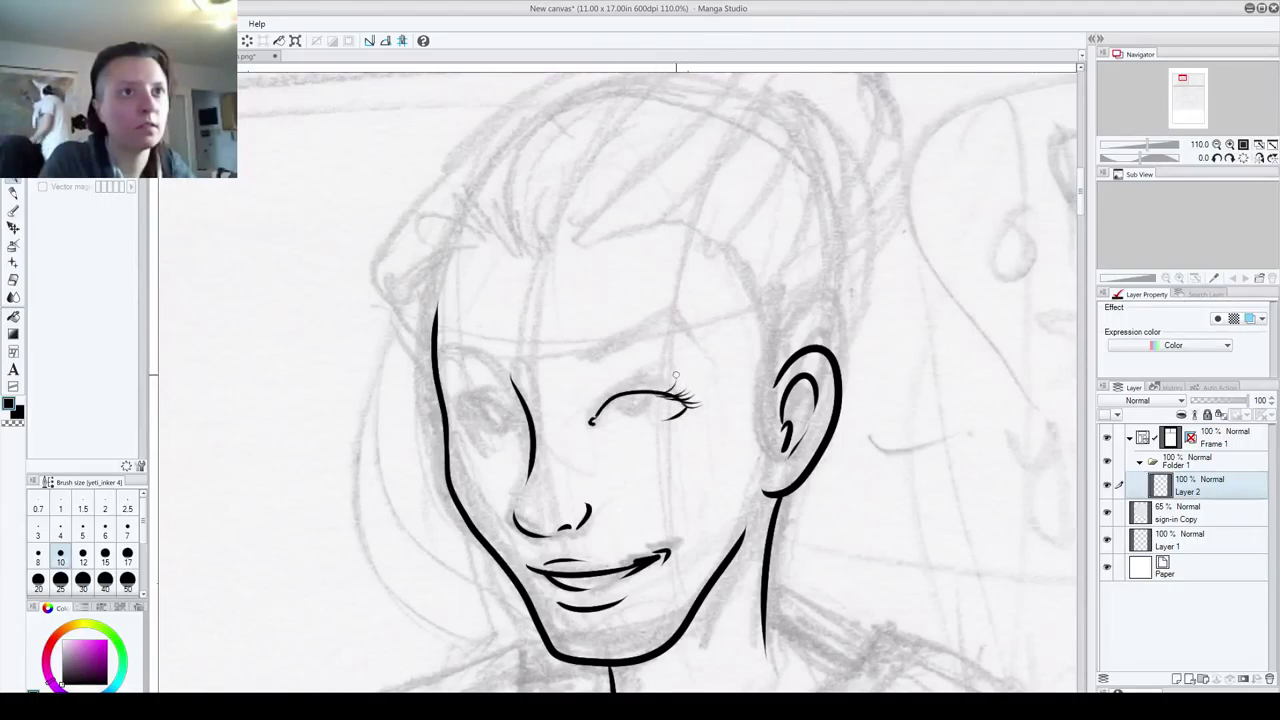
# - Ink the eyelid crease above the near eye, undoing strokes until the curve fits
pyautogui.moveTo(591, 405)
pyautogui.mouseDown()
pyautogui.moveTo(615, 385)
pyautogui.moveTo(680, 393)
pyautogui.mouseUp()
pyautogui.hotkey('ctrl', 'z')
pyautogui.moveTo(591, 403); pyautogui.dragTo(676, 388)
pyautogui.hotkey('ctrl', 'z')
pyautogui.moveTo(590, 412)
pyautogui.mouseDown()
pyautogui.moveTo(609, 383)
pyautogui.moveTo(700, 402)
pyautogui.mouseUp()
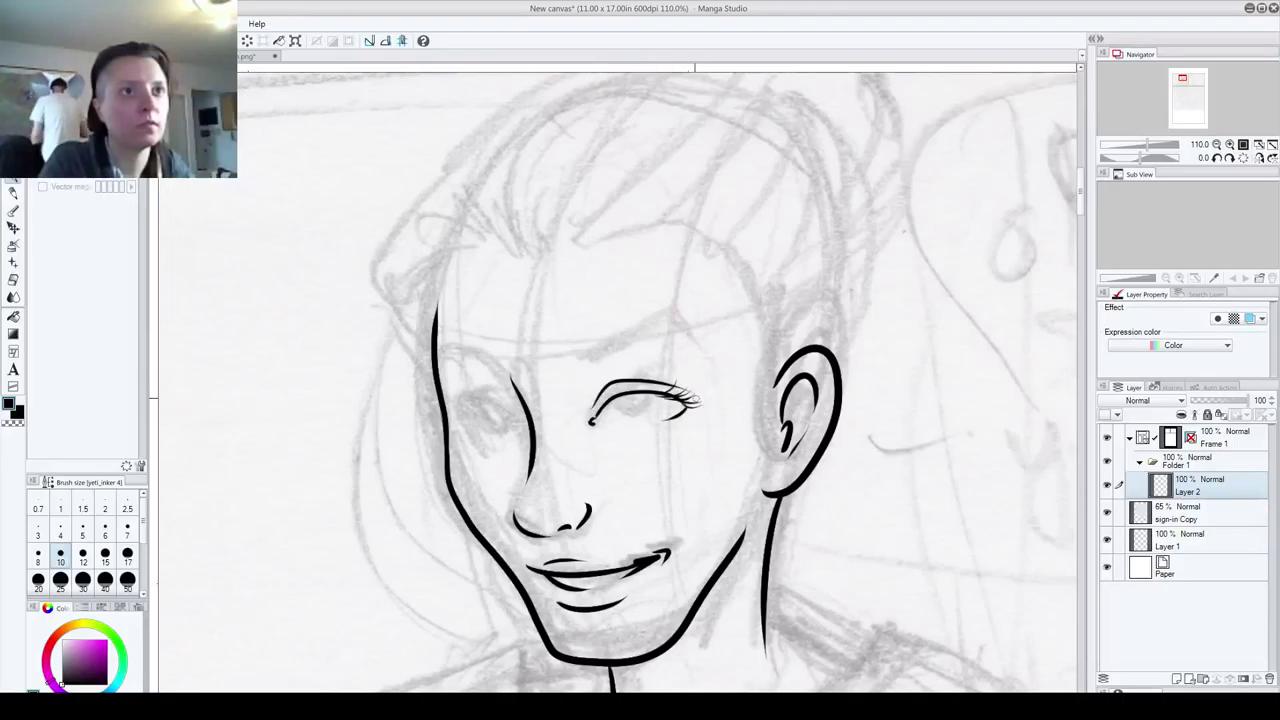
# - Ink the near eyebrow as a thin arched shape with a lower and an upper line
pyautogui.moveTo(578, 355)
pyautogui.mouseDown()
pyautogui.moveTo(644, 338)
pyautogui.moveTo(708, 364)
pyautogui.mouseUp()
pyautogui.hotkey('ctrl', 'z')
pyautogui.moveTo(576, 358)
pyautogui.mouseDown()
pyautogui.moveTo(674, 339)
pyautogui.moveTo(712, 358)
pyautogui.mouseUp()
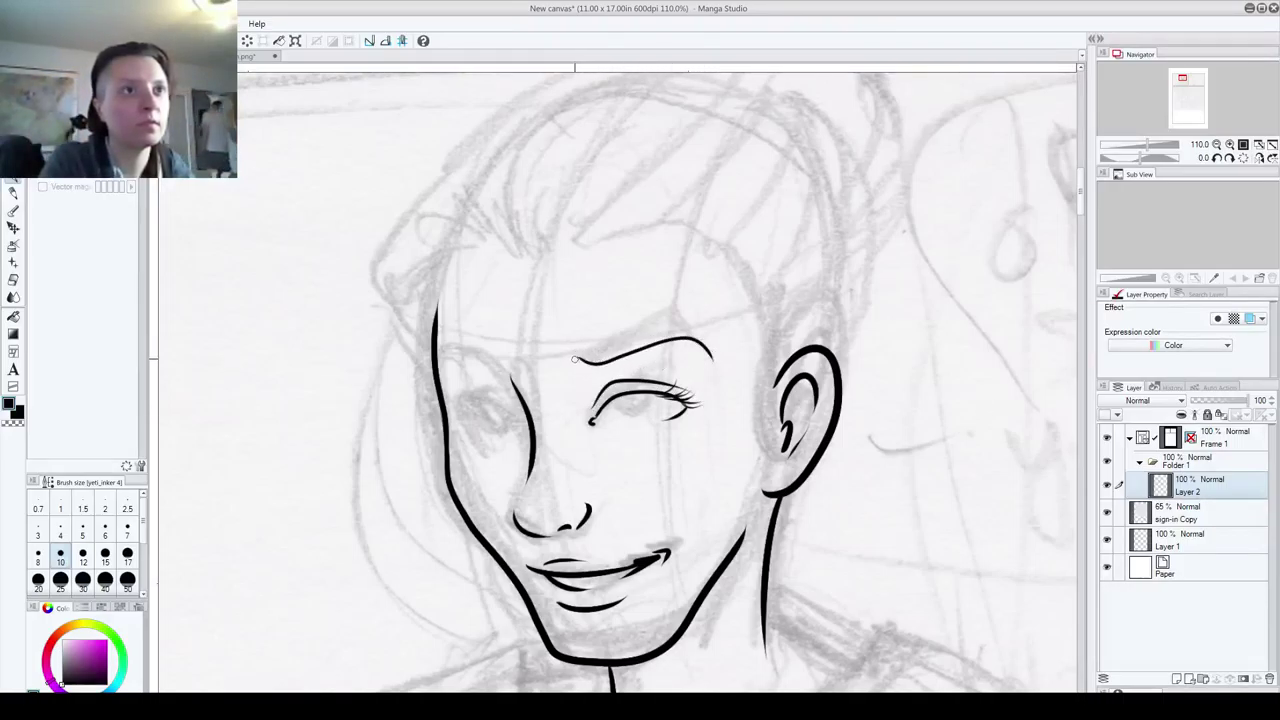
pyautogui.moveTo(580, 357)
pyautogui.mouseDown()
pyautogui.moveTo(676, 330)
pyautogui.moveTo(706, 348)
pyautogui.mouseUp()
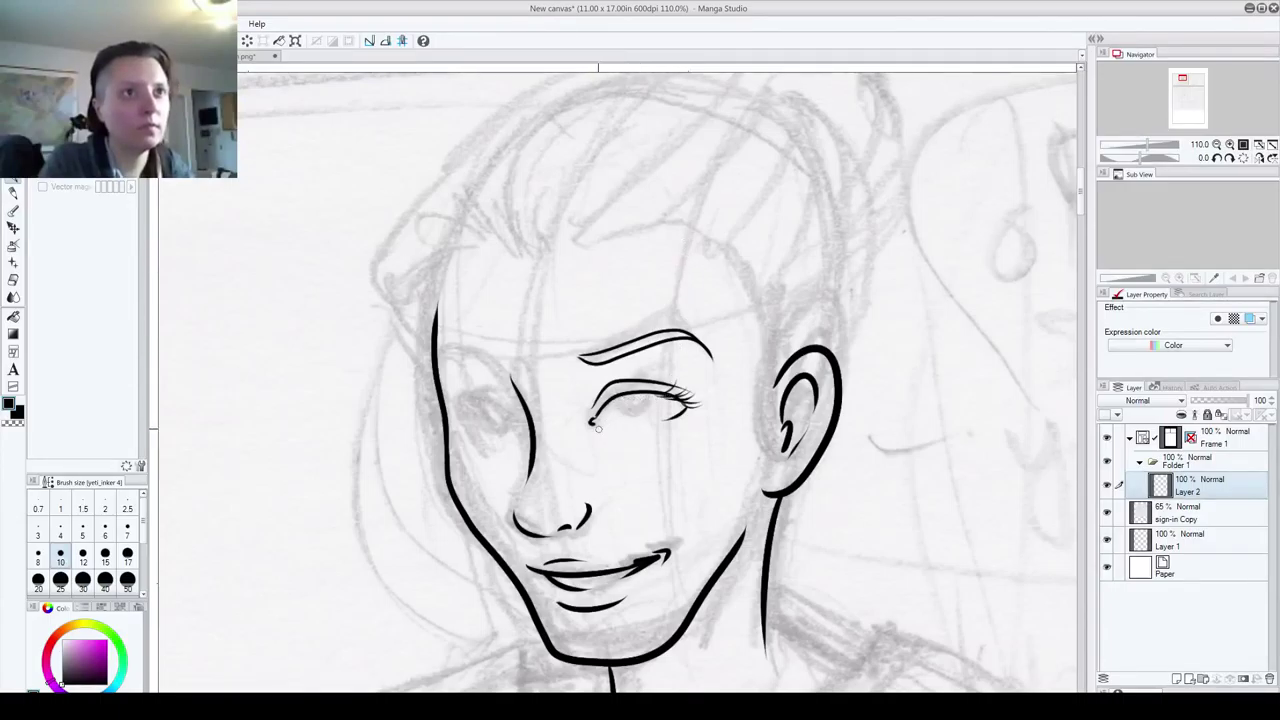
# - Ink the iris, pupil and lower lid of the near eye, with a small accent under its inner corner
pyautogui.hotkey('ctrl', 'z')
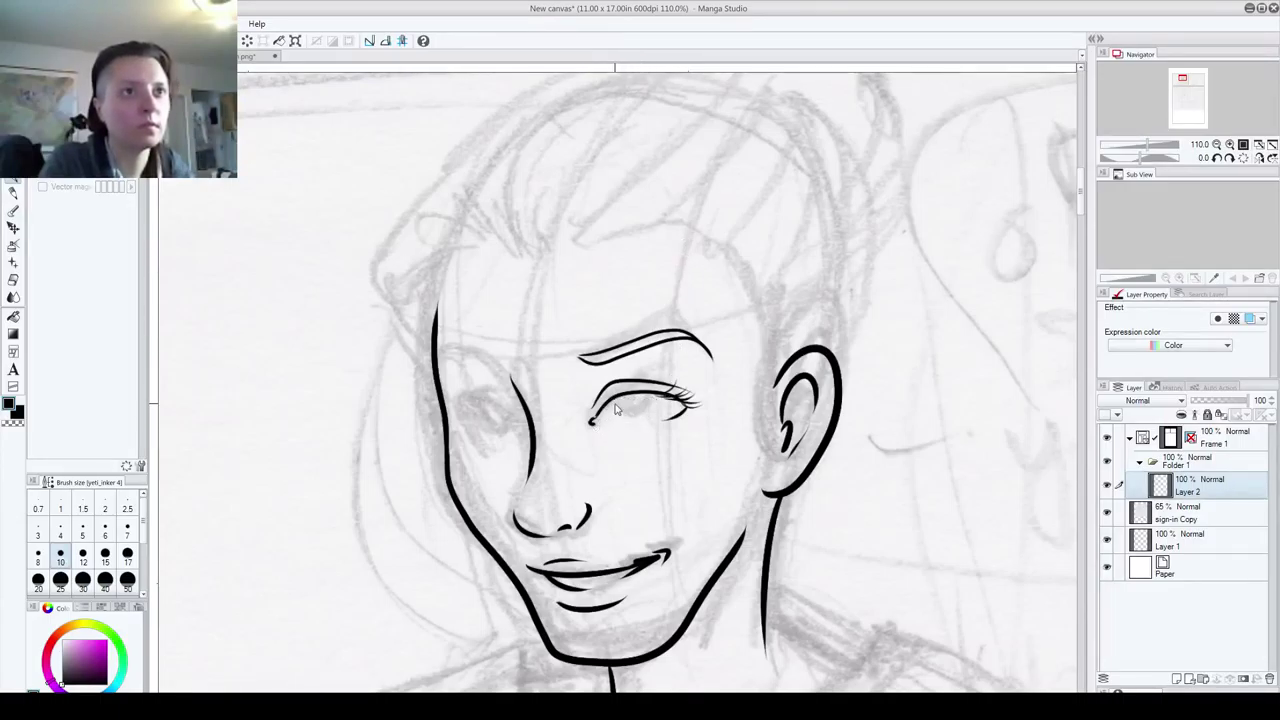
pyautogui.moveTo(615, 399)
pyautogui.mouseDown()
pyautogui.moveTo(649, 407)
pyautogui.moveTo(627, 401)
pyautogui.moveTo(636, 393)
pyautogui.moveTo(612, 427)
pyautogui.mouseUp()
pyautogui.hotkey('ctrl', 'z')
pyautogui.hotkey('ctrl', 'z')
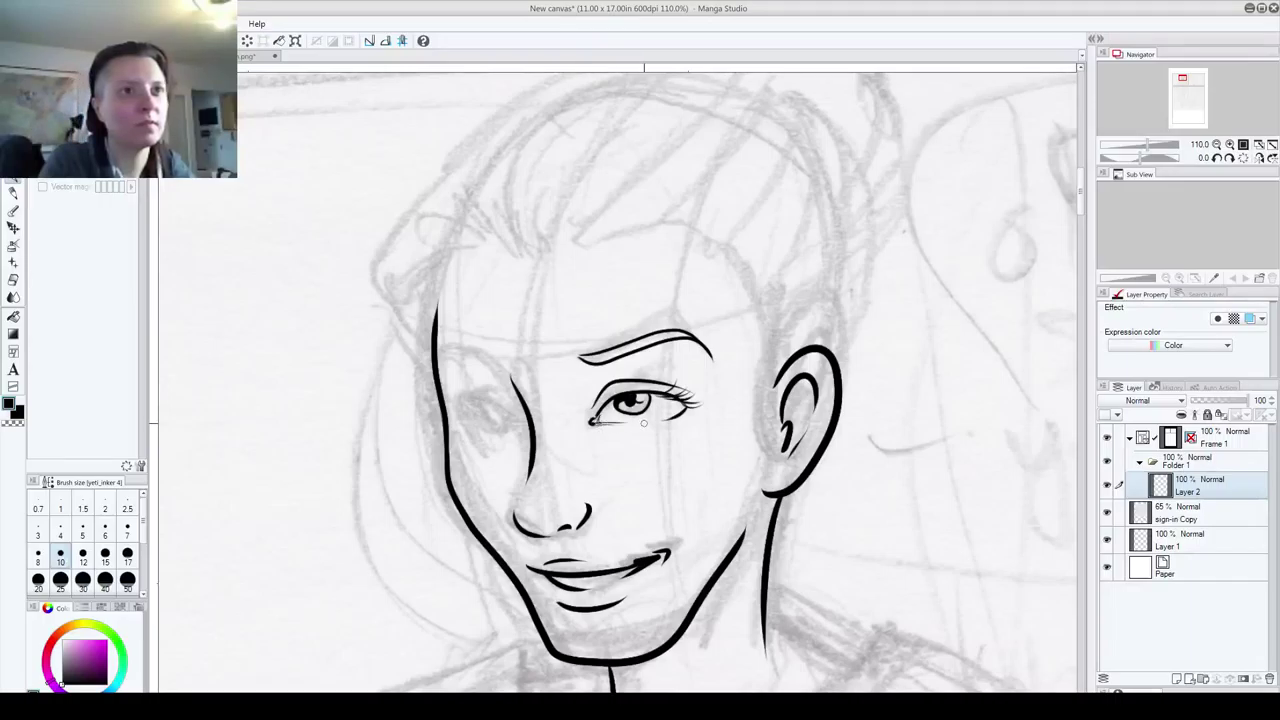
pyautogui.moveTo(598, 421); pyautogui.dragTo(603, 431)
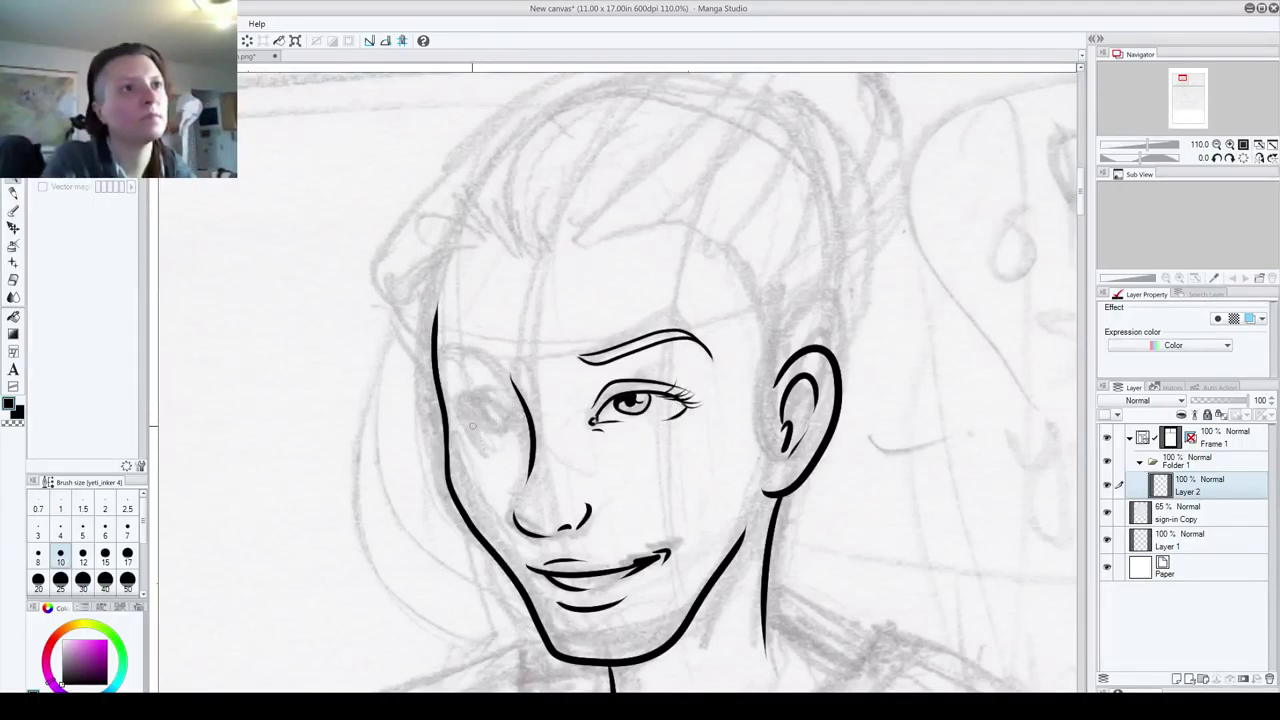
# - Ink the lid outline and outer lashes of the far eye, undoing and retrying unsatisfactory strokes
pyautogui.moveTo(478, 433)
pyautogui.mouseDown()
pyautogui.moveTo(470, 402)
pyautogui.moveTo(536, 425)
pyautogui.moveTo(472, 406)
pyautogui.moveTo(524, 426)
pyautogui.mouseUp()
pyautogui.hotkey('ctrl', 'z')
pyautogui.hotkey('ctrl', 'z')
pyautogui.hotkey('ctrl', 'z')
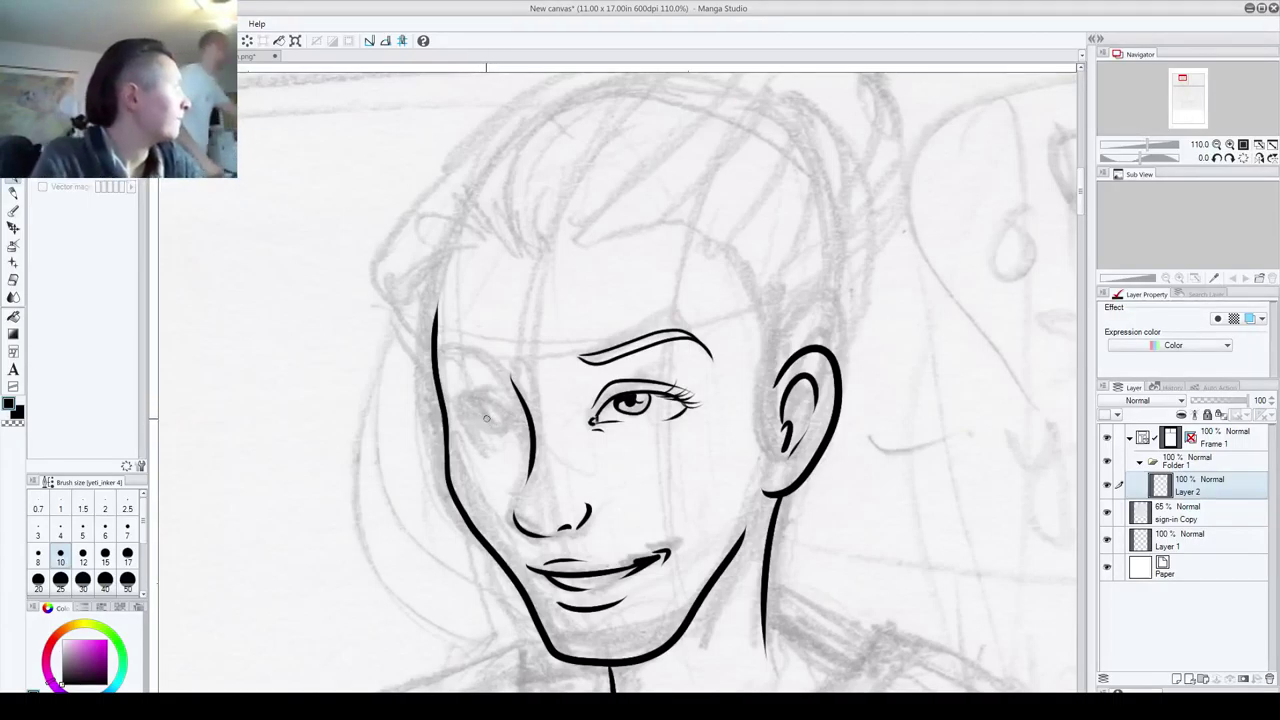
pyautogui.moveTo(478, 410)
pyautogui.mouseDown()
pyautogui.moveTo(508, 405)
pyautogui.moveTo(520, 428)
pyautogui.moveTo(482, 402)
pyautogui.moveTo(495, 401)
pyautogui.moveTo(460, 421)
pyautogui.mouseUp()
pyautogui.hotkey('ctrl', 'z')
pyautogui.hotkey('ctrl', 'z')
pyautogui.hotkey('ctrl', 'z')
pyautogui.hotkey('ctrl', 'z')
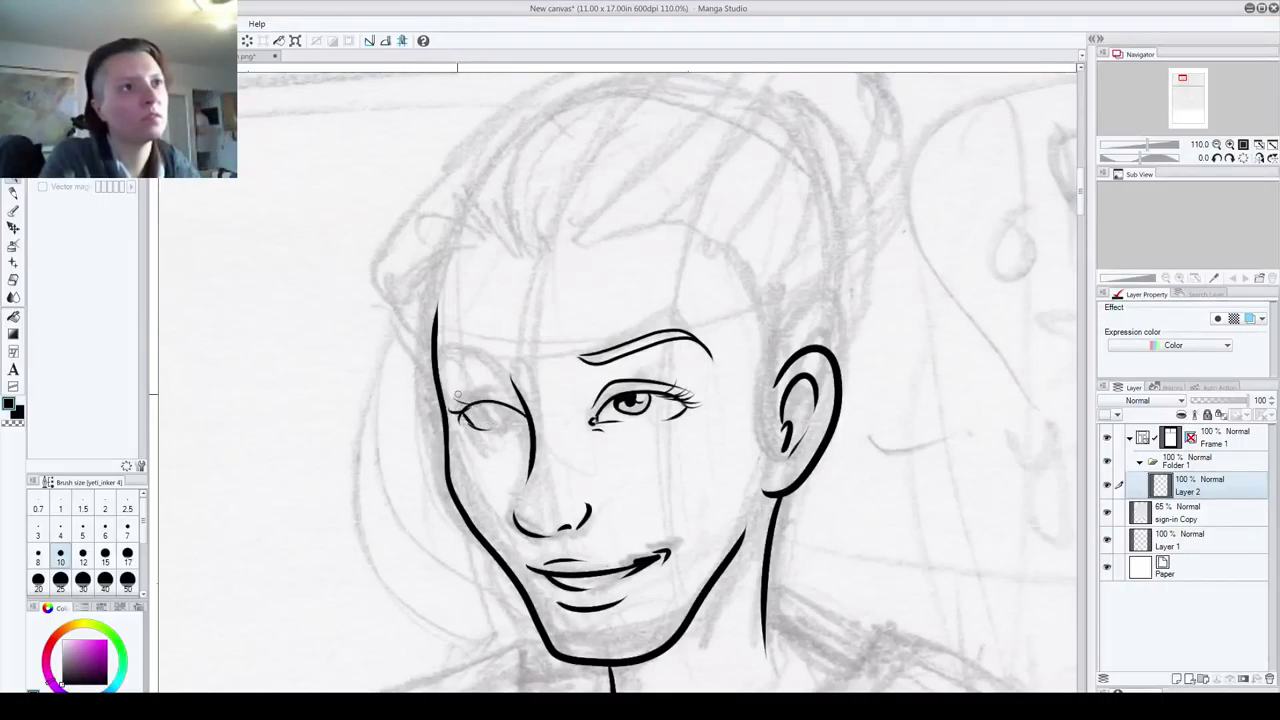
# - Ink the iris and pupil of the far eye and finish its lashes and inner corner
pyautogui.hotkey('ctrl', 'z')
pyautogui.hotkey('ctrl', 'z')
pyautogui.hotkey('ctrl', 'z')
pyautogui.moveTo(471, 415)
pyautogui.mouseDown()
pyautogui.moveTo(496, 419)
pyautogui.moveTo(500, 408)
pyautogui.moveTo(483, 408)
pyautogui.mouseUp()
pyautogui.hotkey('ctrl', 'z')
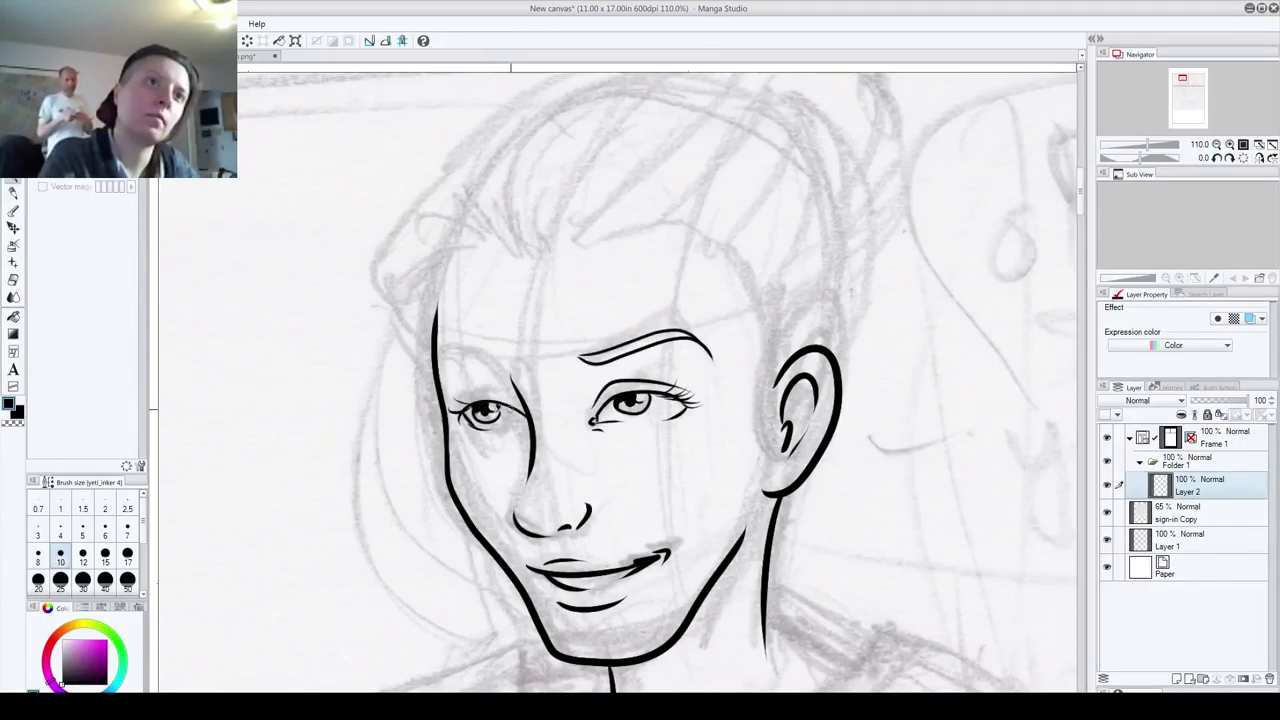
pyautogui.moveTo(524, 422); pyautogui.dragTo(452, 409)
pyautogui.moveTo(466, 403)
pyautogui.mouseDown()
pyautogui.moveTo(460, 420)
pyautogui.moveTo(472, 424)
pyautogui.mouseUp()
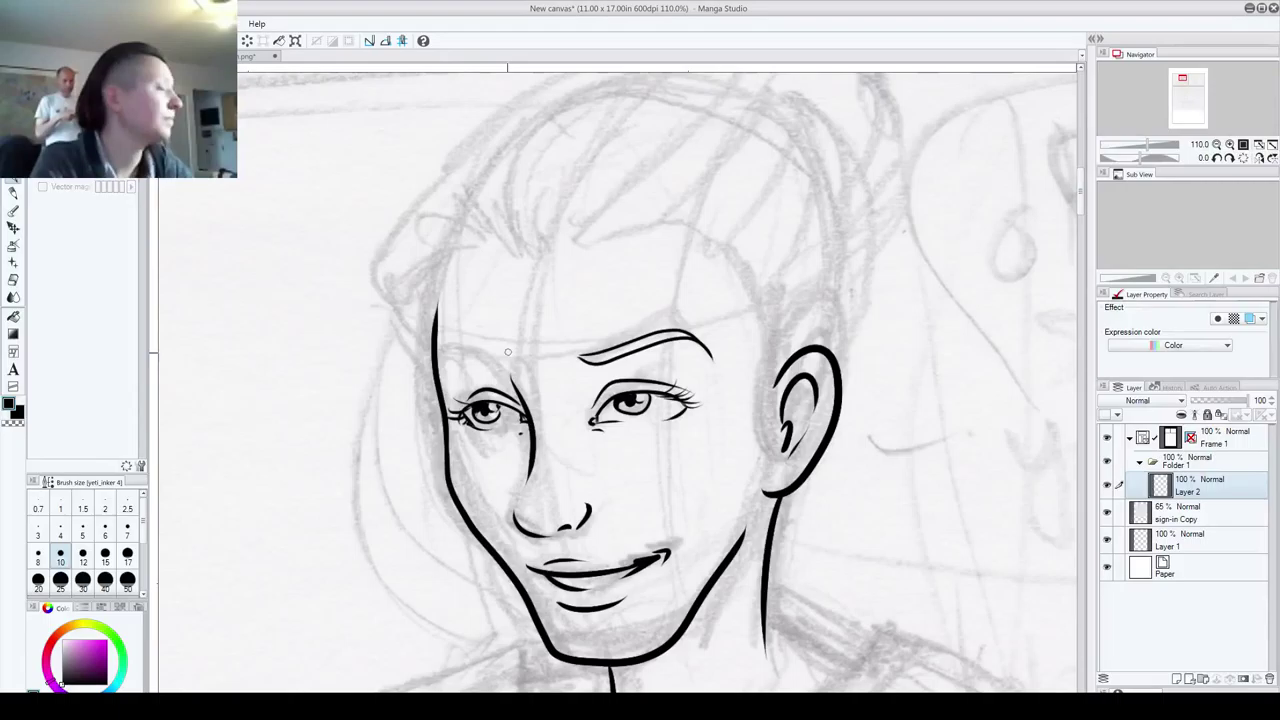
# - Ink the arched far eyebrow between the temple and the nose bridge, redoing strokes as needed
pyautogui.moveTo(516, 385)
pyautogui.mouseDown()
pyautogui.moveTo(495, 365)
pyautogui.moveTo(437, 372)
pyautogui.moveTo(440, 357)
pyautogui.mouseUp()
pyautogui.hotkey('ctrl', 'z')
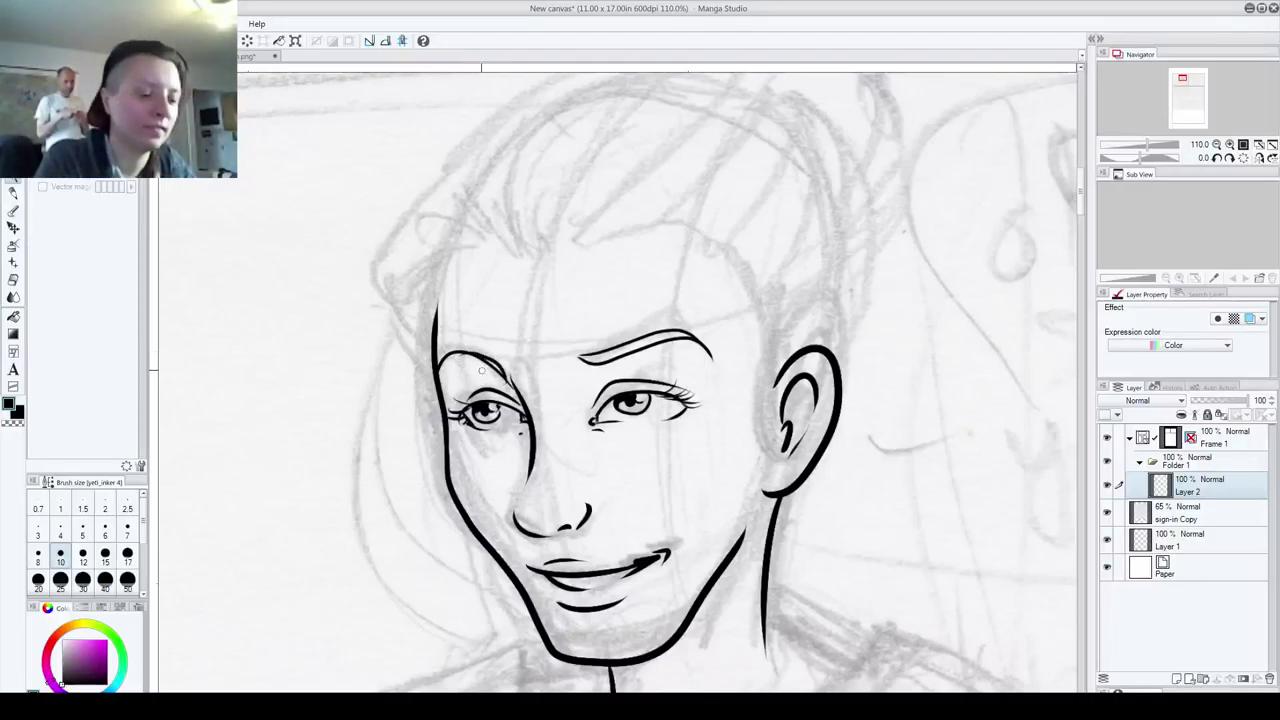
pyautogui.moveTo(474, 347)
pyautogui.mouseDown()
pyautogui.moveTo(438, 373)
pyautogui.moveTo(453, 344)
pyautogui.moveTo(506, 374)
pyautogui.moveTo(460, 347)
pyautogui.moveTo(437, 367)
pyautogui.moveTo(454, 345)
pyautogui.moveTo(518, 390)
pyautogui.mouseUp()
pyautogui.hotkey('ctrl', 'z')
pyautogui.hotkey('ctrl', 'z')
pyautogui.hotkey('ctrl', 'z')
# - Erase the inked far cheek line below the eyebrow, the chin and jaw line, and the throat line
pyautogui.moveTo(603, 527)
pyautogui.mouseDown()
pyautogui.moveTo(563, 406)
pyautogui.moveTo(531, 423)
pyautogui.mouseUp()
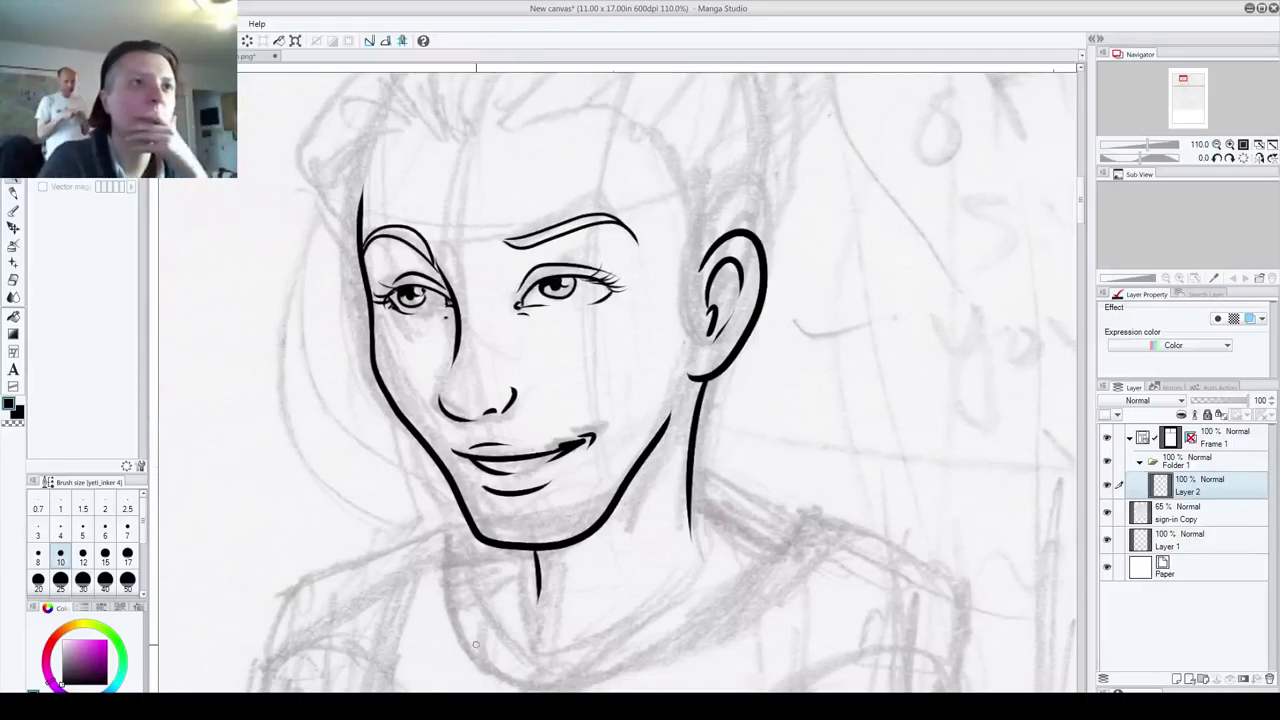
pyautogui.moveTo(362, 403)
pyautogui.mouseDown()
pyautogui.moveTo(394, 398)
pyautogui.moveTo(365, 353)
pyautogui.moveTo(378, 382)
pyautogui.moveTo(363, 289)
pyautogui.moveTo(393, 396)
pyautogui.moveTo(366, 303)
pyautogui.mouseUp()
pyautogui.moveTo(425, 440); pyautogui.dragTo(482, 563)
pyautogui.moveTo(461, 512)
pyautogui.mouseDown()
pyautogui.moveTo(567, 554)
pyautogui.moveTo(634, 490)
pyautogui.mouseUp()
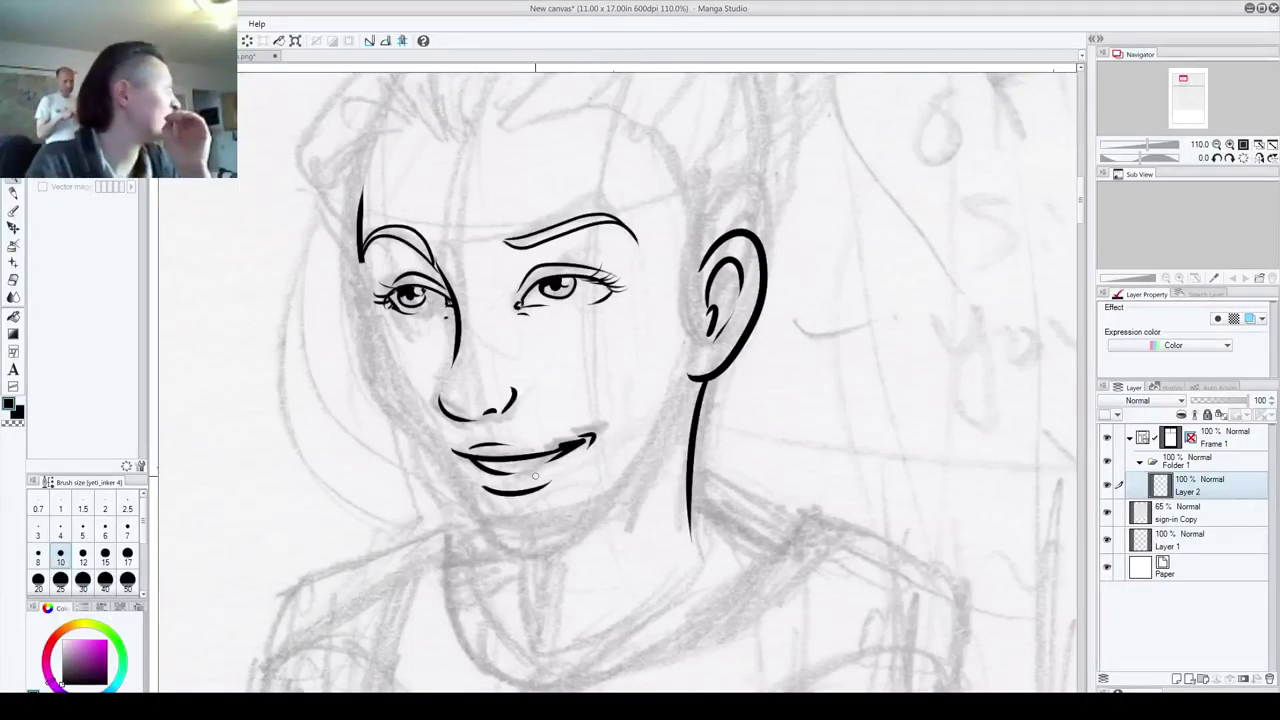
# - Ink a new jaw curve from the chin toward the ear and try extending it up the far cheek
pyautogui.moveTo(492, 537)
pyautogui.mouseDown()
pyautogui.moveTo(555, 538)
pyautogui.moveTo(660, 442)
pyautogui.mouseUp()
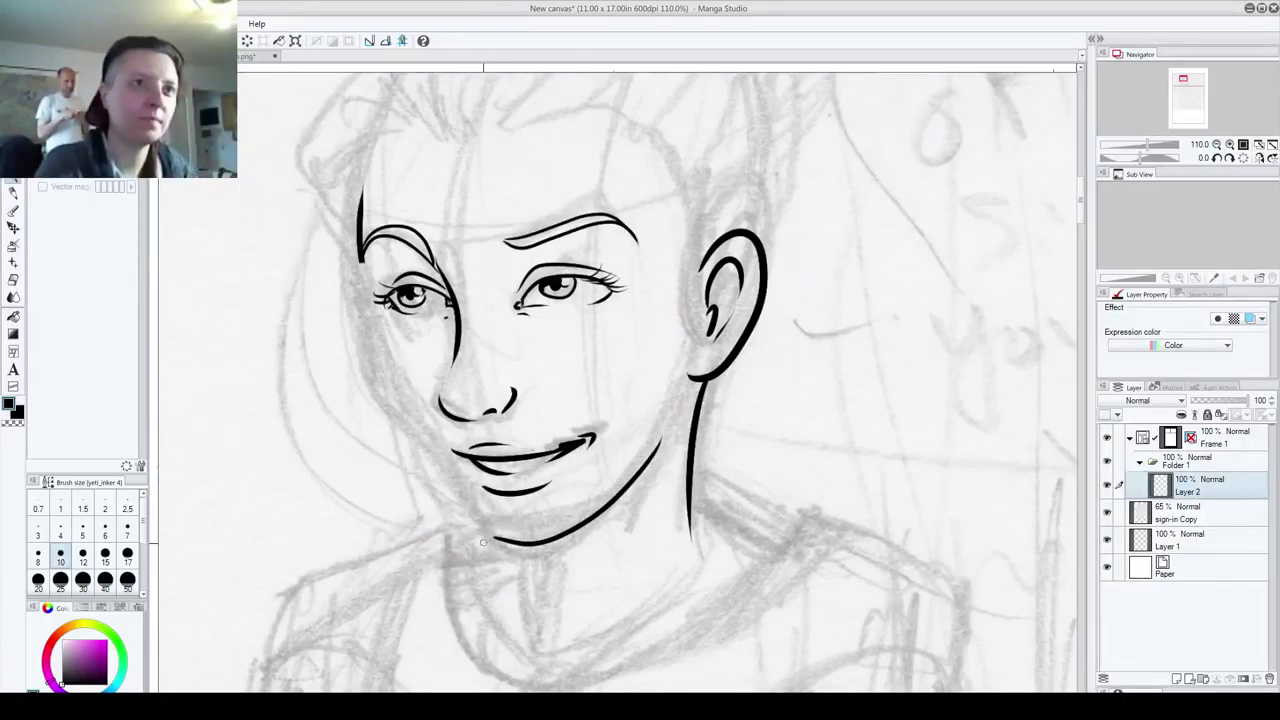
pyautogui.moveTo(486, 532); pyautogui.dragTo(460, 490)
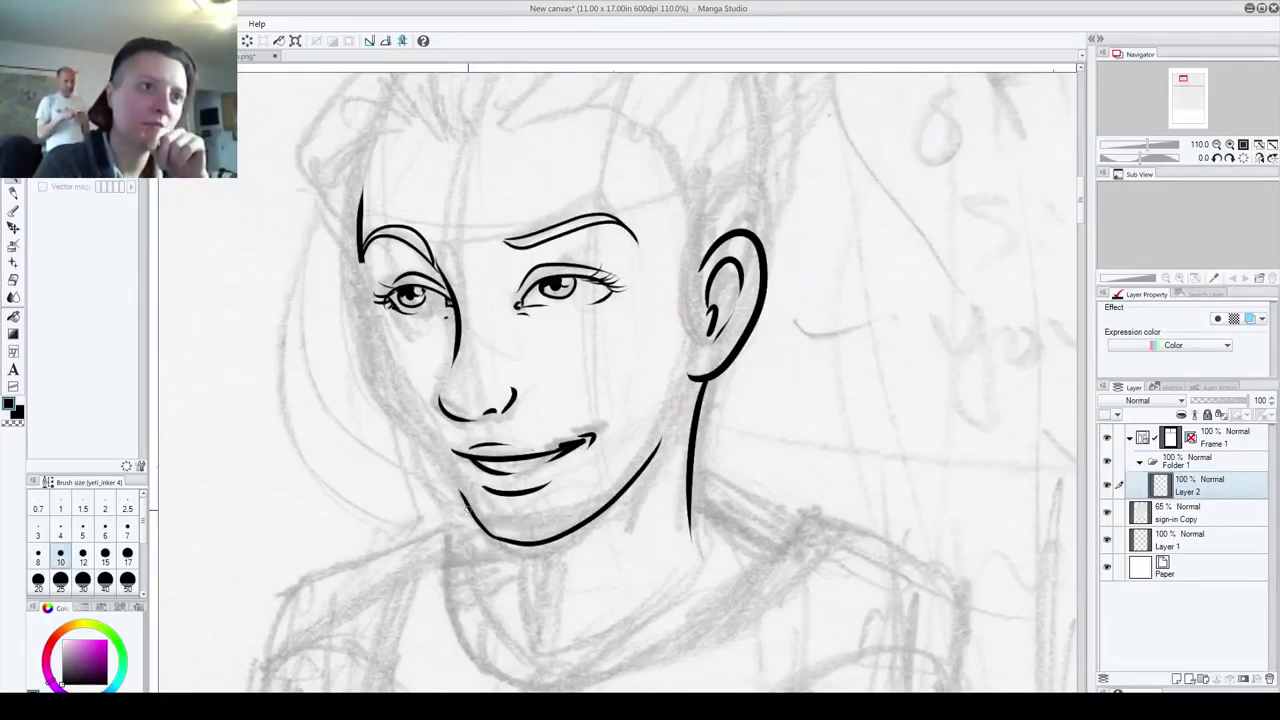
pyautogui.hotkey('ctrl', 'z')
pyautogui.moveTo(501, 540); pyautogui.dragTo(438, 450)
pyautogui.hotkey('ctrl', 'z')
pyautogui.moveTo(500, 540)
pyautogui.mouseDown()
pyautogui.moveTo(475, 517)
pyautogui.moveTo(427, 424)
pyautogui.mouseUp()
pyautogui.hotkey('ctrl', 'z')
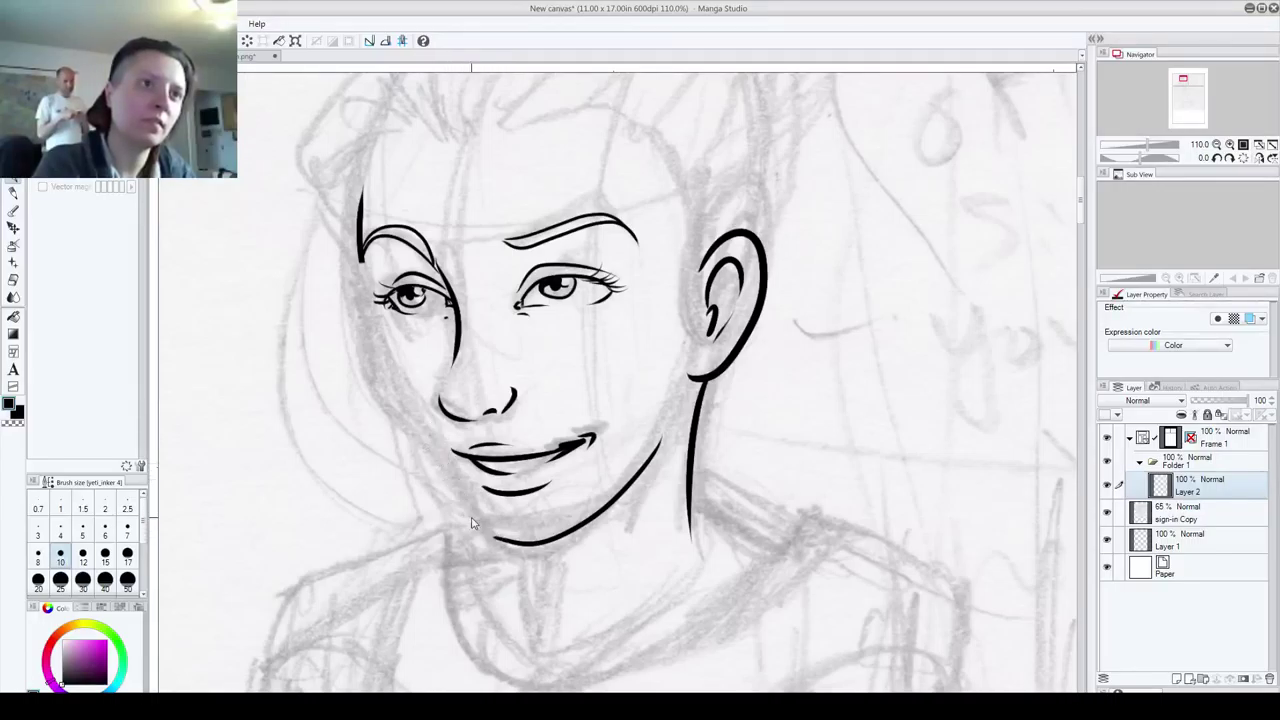
pyautogui.moveTo(504, 545); pyautogui.dragTo(434, 460)
pyautogui.hotkey('ctrl', 'z')
pyautogui.moveTo(503, 540); pyautogui.dragTo(406, 430)
pyautogui.hotkey('ctrl', 'z')
# - Ink the far cheek contour from the eyebrow down to the chin, retrying until it joins the new jaw curve
pyautogui.moveTo(360, 258)
pyautogui.mouseDown()
pyautogui.moveTo(394, 406)
pyautogui.moveTo(372, 286)
pyautogui.moveTo(379, 350)
pyautogui.moveTo(425, 447)
pyautogui.moveTo(486, 514)
pyautogui.mouseUp()
pyautogui.hotkey('ctrl', 'z')
pyautogui.hotkey('ctrl', 'z')
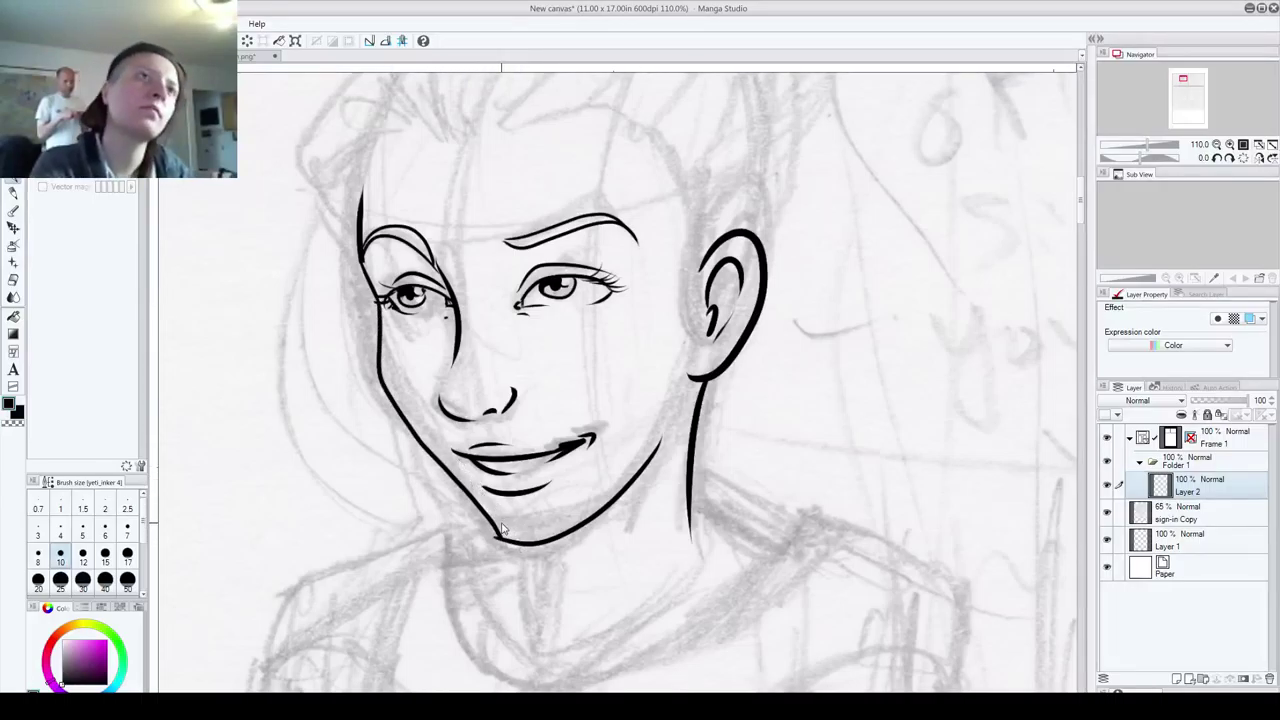
pyautogui.hotkey('ctrl', 'z')
pyautogui.moveTo(480, 528)
pyautogui.mouseDown()
pyautogui.moveTo(373, 322)
pyautogui.moveTo(420, 447)
pyautogui.moveTo(478, 513)
pyautogui.mouseUp()
pyautogui.hotkey('ctrl', 'z')
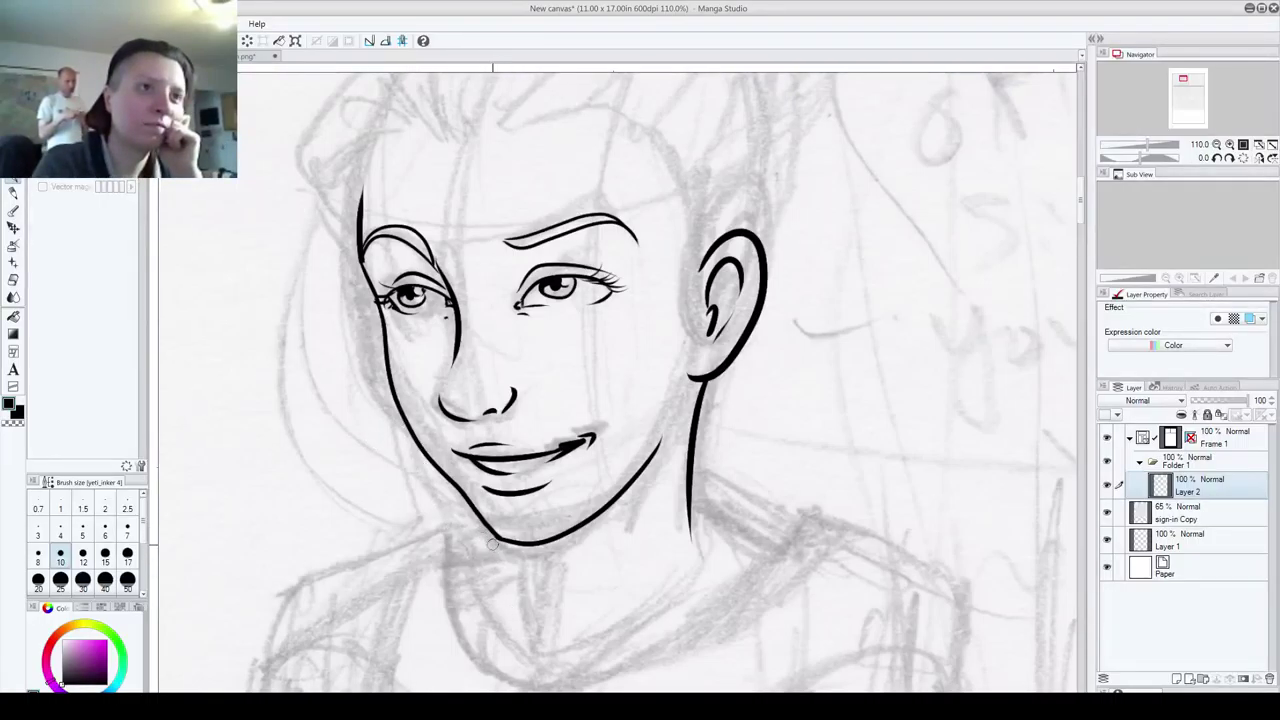
pyautogui.moveTo(526, 542)
pyautogui.mouseDown()
pyautogui.moveTo(586, 343)
pyautogui.moveTo(508, 476)
pyautogui.moveTo(519, 494)
pyautogui.mouseUp()
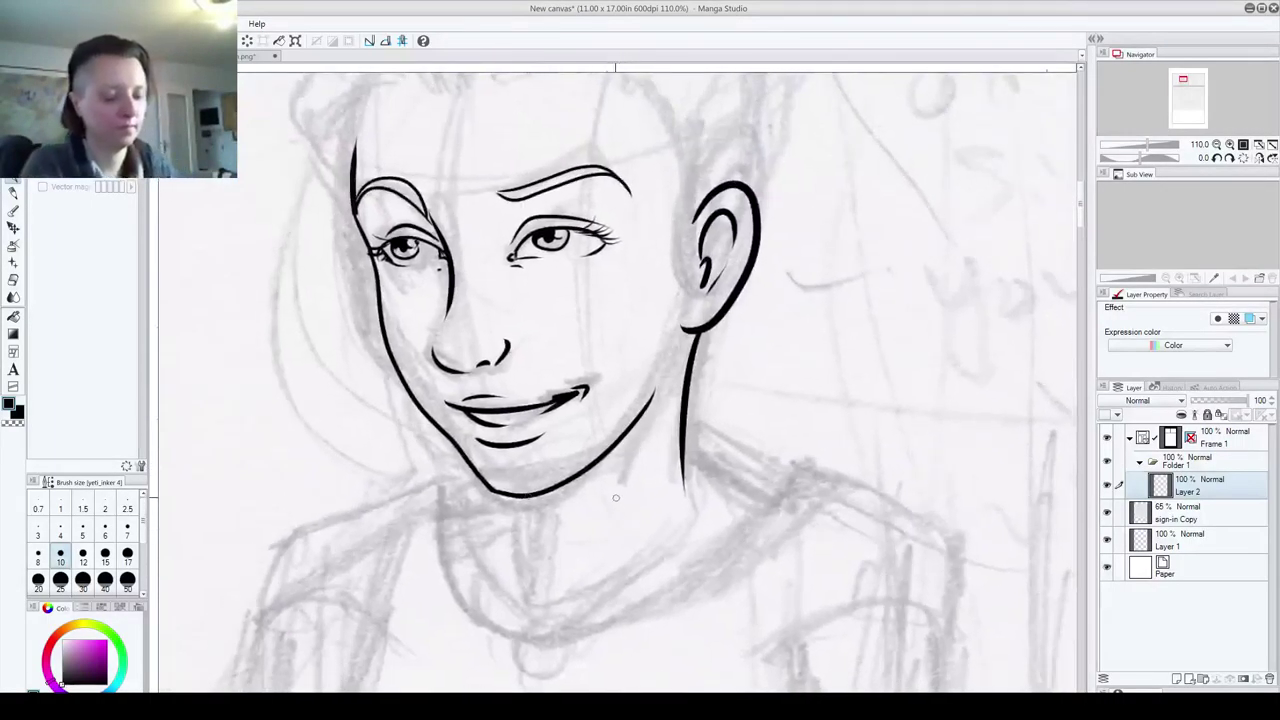
pyautogui.scroll(-5, 616, 497)
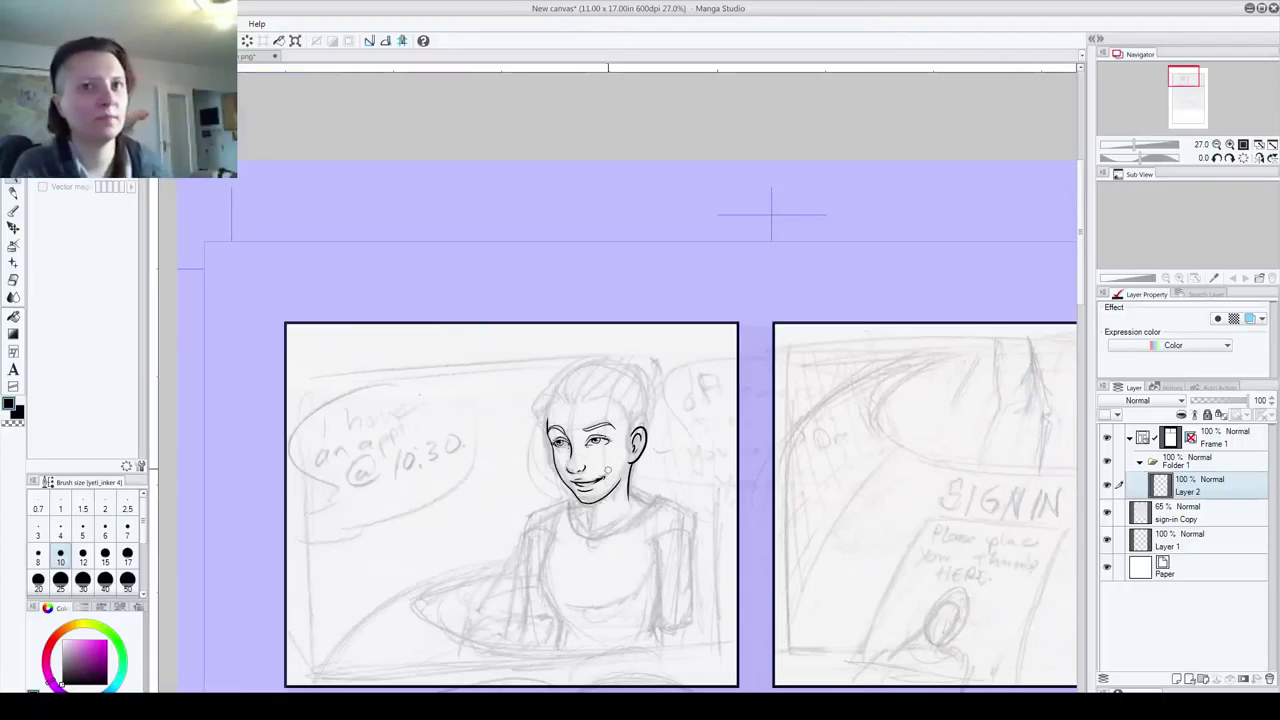
# - Ink a short throat line running down from the chin of the first panel's figure
pyautogui.moveTo(709, 533); pyautogui.dragTo(597, 465)
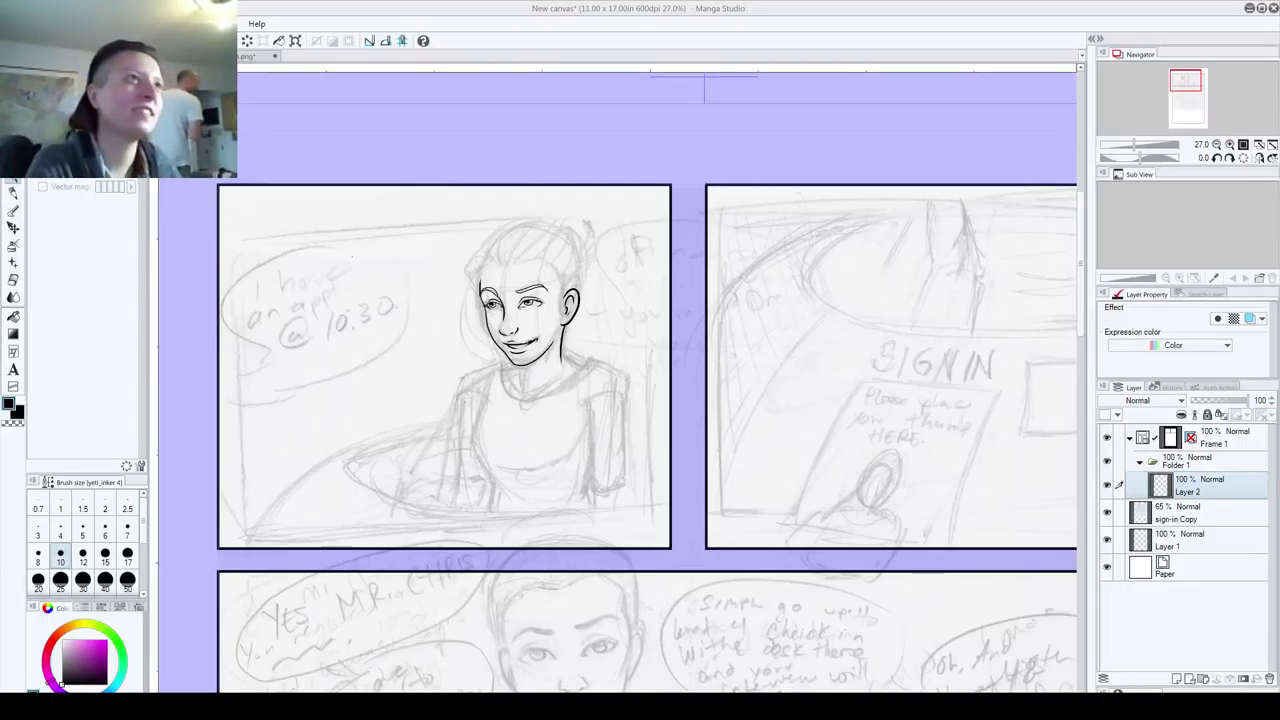
pyautogui.hotkey('ctrl', 'space')
pyautogui.moveTo(519, 362)
pyautogui.mouseDown()
pyautogui.moveTo(507, 473)
pyautogui.moveTo(600, 470)
pyautogui.mouseUp()
pyautogui.moveTo(600, 366); pyautogui.dragTo(604, 432)
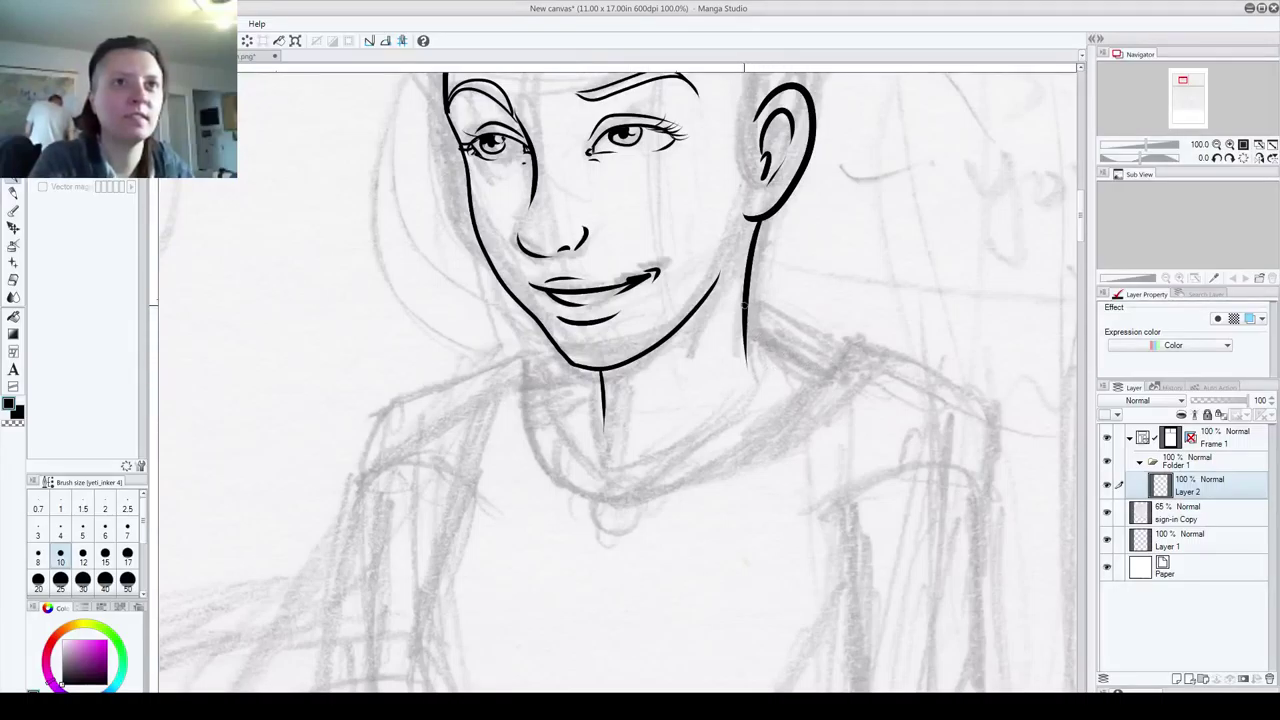
# - Ink the sloping shoulder lines on both sides of the neck, redoing strokes until they curve over into the upper arms
pyautogui.moveTo(750, 316)
pyautogui.mouseDown()
pyautogui.moveTo(796, 354)
pyautogui.moveTo(955, 430)
pyautogui.mouseUp()
pyautogui.hotkey('ctrl', 'z')
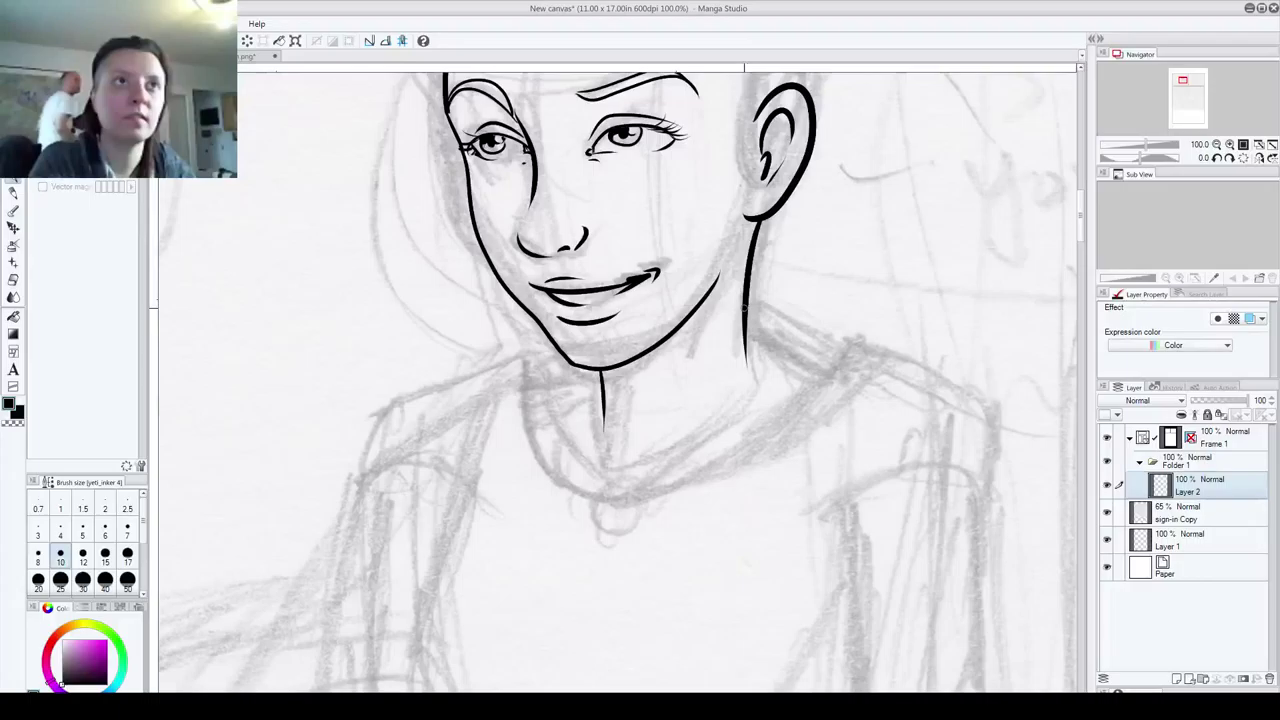
pyautogui.moveTo(752, 318); pyautogui.dragTo(930, 440)
pyautogui.hotkey('ctrl', 'z')
pyautogui.moveTo(568, 364); pyautogui.dragTo(448, 392)
pyautogui.hotkey('ctrl', 'z')
pyautogui.moveTo(355, 497)
pyautogui.mouseDown()
pyautogui.moveTo(370, 463)
pyautogui.moveTo(425, 428)
pyautogui.moveTo(578, 368)
pyautogui.mouseUp()
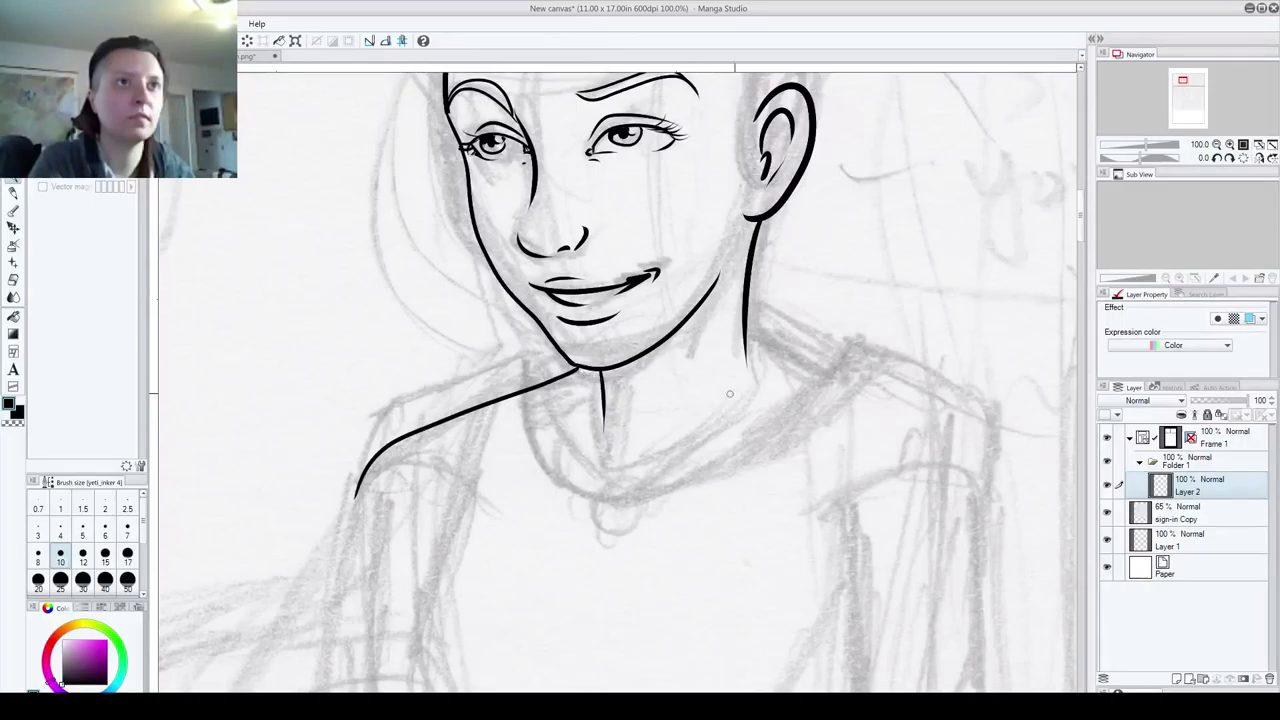
pyautogui.moveTo(746, 338)
pyautogui.mouseDown()
pyautogui.moveTo(925, 398)
pyautogui.moveTo(1065, 520)
pyautogui.mouseUp()
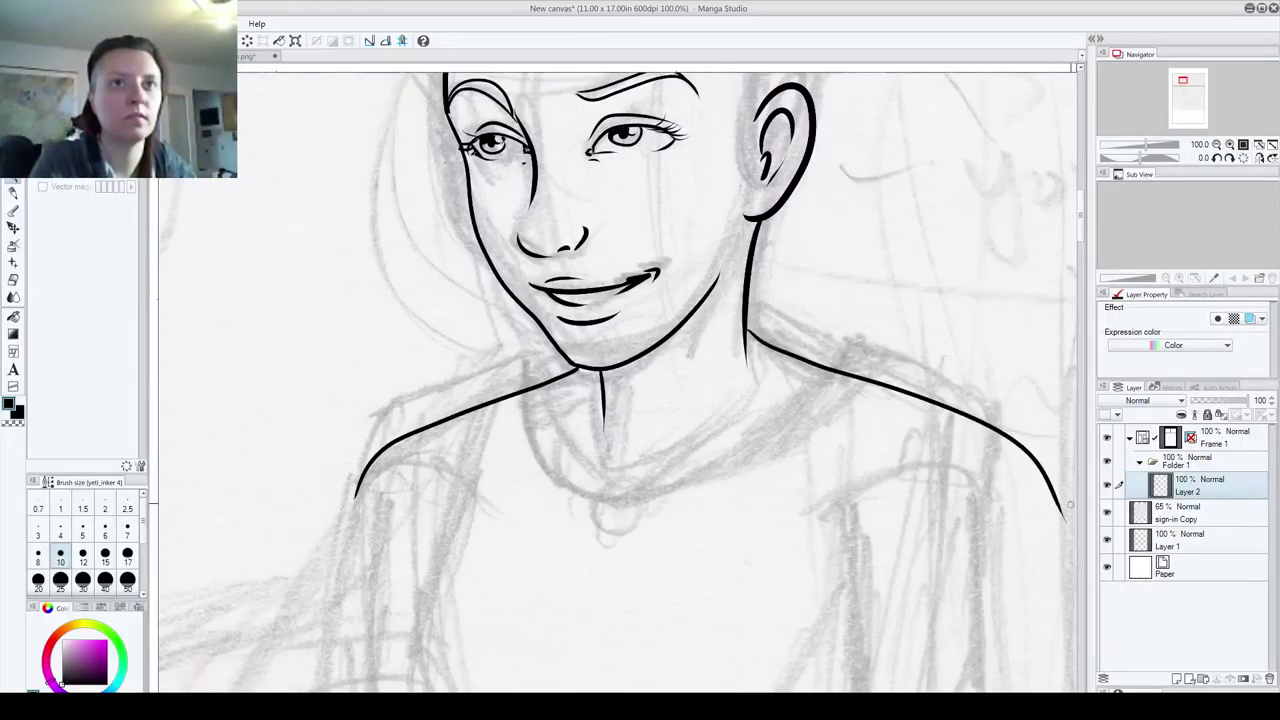
# - Ink the wavy front locks above the forehead and begin the outline of the crown
pyautogui.moveTo(771, 568)
pyautogui.mouseDown()
pyautogui.moveTo(631, 716)
pyautogui.moveTo(750, 718)
pyautogui.mouseUp()
pyautogui.moveTo(683, 339); pyautogui.dragTo(618, 573)
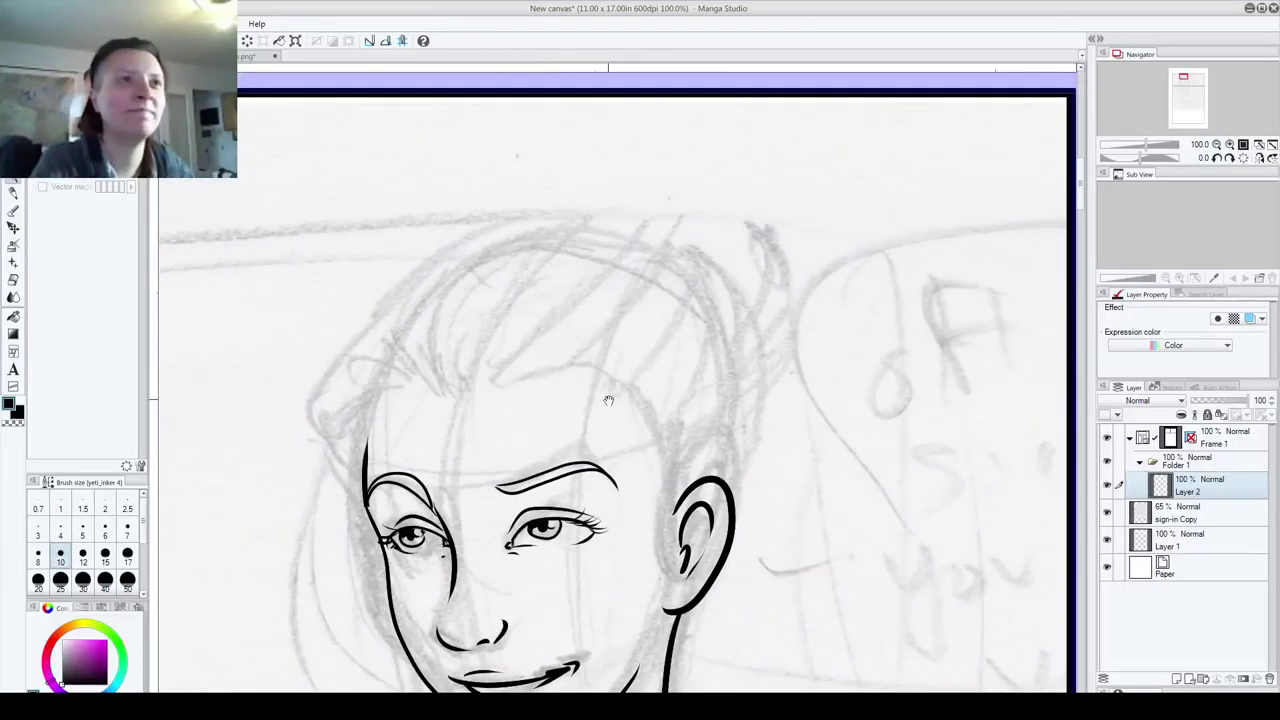
pyautogui.moveTo(608, 398); pyautogui.dragTo(661, 389)
pyautogui.moveTo(504, 393)
pyautogui.mouseDown()
pyautogui.moveTo(638, 194)
pyautogui.moveTo(473, 356)
pyautogui.moveTo(465, 292)
pyautogui.moveTo(541, 218)
pyautogui.moveTo(605, 198)
pyautogui.moveTo(510, 388)
pyautogui.moveTo(530, 312)
pyautogui.moveTo(588, 239)
pyautogui.mouseUp()
pyautogui.hotkey('ctrl', 'z')
pyautogui.moveTo(508, 386)
pyautogui.mouseDown()
pyautogui.moveTo(568, 364)
pyautogui.moveTo(662, 279)
pyautogui.mouseUp()
pyautogui.moveTo(680, 248); pyautogui.dragTo(683, 210)
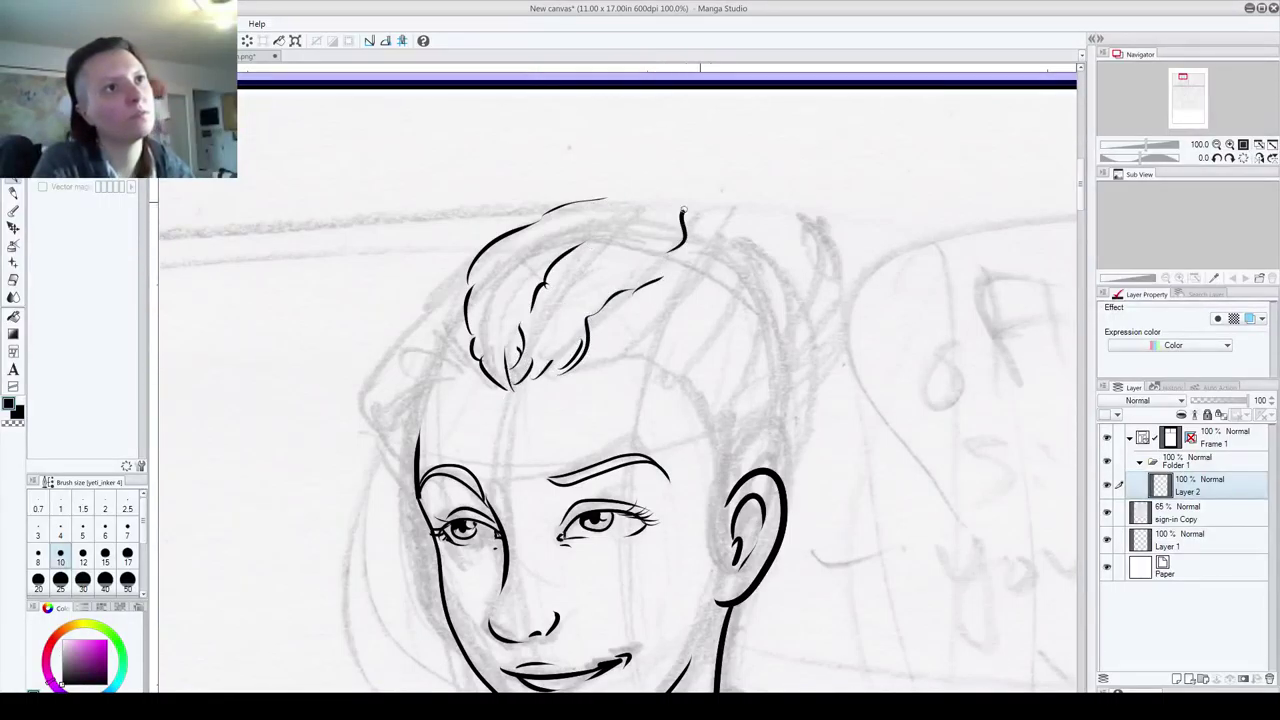
# - Ink the hairline from the forehead past the temple to the ear, plus the back contour of the head
pyautogui.moveTo(590, 364)
pyautogui.mouseDown()
pyautogui.moveTo(622, 338)
pyautogui.moveTo(680, 352)
pyautogui.moveTo(700, 432)
pyautogui.mouseUp()
pyautogui.moveTo(652, 373); pyautogui.dragTo(728, 464)
pyautogui.moveTo(718, 464)
pyautogui.mouseDown()
pyautogui.moveTo(708, 592)
pyautogui.moveTo(716, 461)
pyautogui.mouseUp()
pyautogui.moveTo(720, 516)
pyautogui.mouseDown()
pyautogui.moveTo(724, 471)
pyautogui.moveTo(788, 480)
pyautogui.moveTo(787, 493)
pyautogui.moveTo(811, 388)
pyautogui.moveTo(794, 284)
pyautogui.moveTo(778, 262)
pyautogui.moveTo(706, 231)
pyautogui.mouseUp()
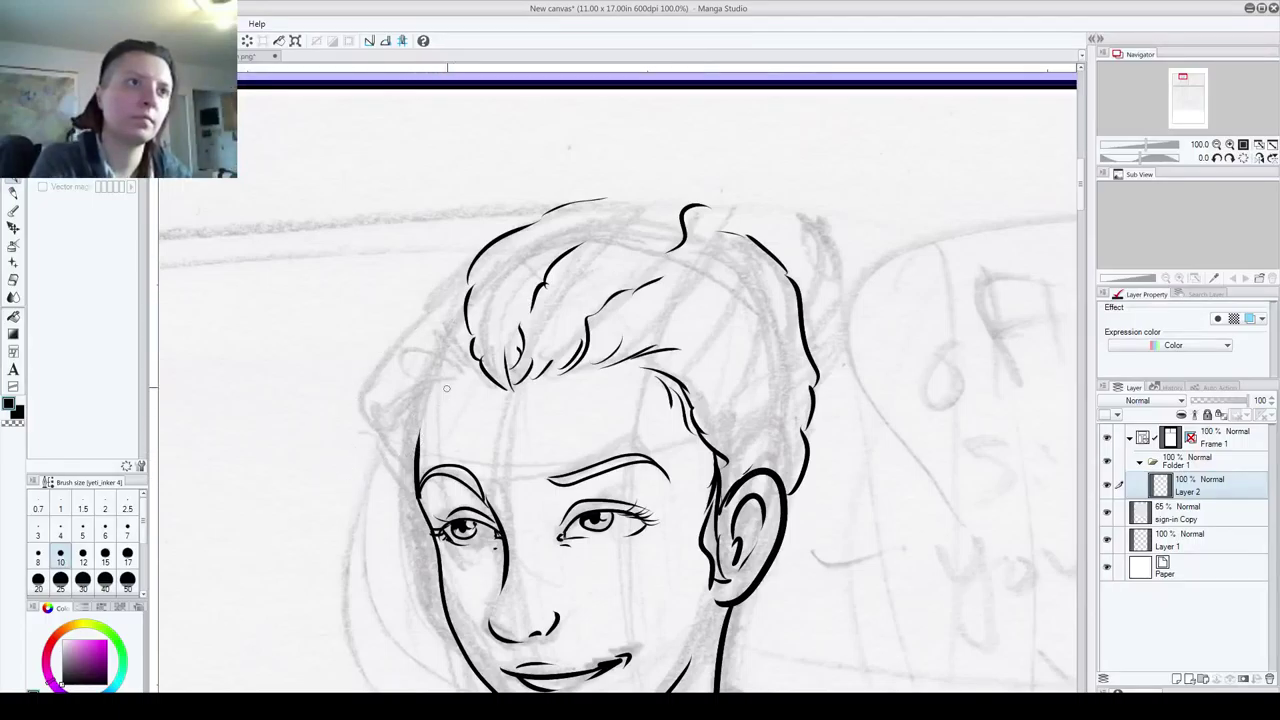
# - Ink the wavy hair contour on the far side of the head, from the crown down to the temple
pyautogui.moveTo(466, 382)
pyautogui.mouseDown()
pyautogui.moveTo(428, 363)
pyautogui.moveTo(447, 391)
pyautogui.moveTo(414, 375)
pyautogui.moveTo(408, 444)
pyautogui.mouseUp()
pyautogui.moveTo(420, 392)
pyautogui.mouseDown()
pyautogui.moveTo(389, 361)
pyautogui.moveTo(468, 260)
pyautogui.mouseUp()
pyautogui.moveTo(378, 376)
pyautogui.mouseDown()
pyautogui.moveTo(370, 418)
pyautogui.moveTo(387, 455)
pyautogui.mouseUp()
pyautogui.moveTo(389, 453); pyautogui.dragTo(399, 487)
pyautogui.moveTo(400, 486); pyautogui.dragTo(417, 505)
# - Ink the swept-back inner locks between the temple, the ear and the back of the head
pyautogui.moveTo(665, 467)
pyautogui.mouseDown()
pyautogui.moveTo(838, 274)
pyautogui.moveTo(549, 583)
pyautogui.mouseUp()
pyautogui.moveTo(587, 519)
pyautogui.mouseDown()
pyautogui.moveTo(633, 499)
pyautogui.moveTo(669, 420)
pyautogui.moveTo(656, 430)
pyautogui.mouseUp()
pyautogui.moveTo(652, 556)
pyautogui.mouseDown()
pyautogui.moveTo(618, 572)
pyautogui.moveTo(692, 499)
pyautogui.mouseUp()
pyautogui.moveTo(634, 378); pyautogui.dragTo(651, 456)
# - Ink the curly bun on top of the head with its rounded outline and inner strand lines
pyautogui.moveTo(504, 395); pyautogui.dragTo(614, 408)
pyautogui.moveTo(466, 399)
pyautogui.mouseDown()
pyautogui.moveTo(484, 364)
pyautogui.moveTo(552, 336)
pyautogui.moveTo(636, 348)
pyautogui.mouseUp()
pyautogui.moveTo(652, 360)
pyautogui.mouseDown()
pyautogui.moveTo(718, 448)
pyautogui.moveTo(699, 486)
pyautogui.mouseUp()
pyautogui.moveTo(680, 462)
pyautogui.mouseDown()
pyautogui.moveTo(704, 423)
pyautogui.moveTo(673, 384)
pyautogui.mouseUp()
pyautogui.moveTo(632, 346)
pyautogui.mouseDown()
pyautogui.moveTo(642, 377)
pyautogui.moveTo(630, 406)
pyautogui.mouseUp()
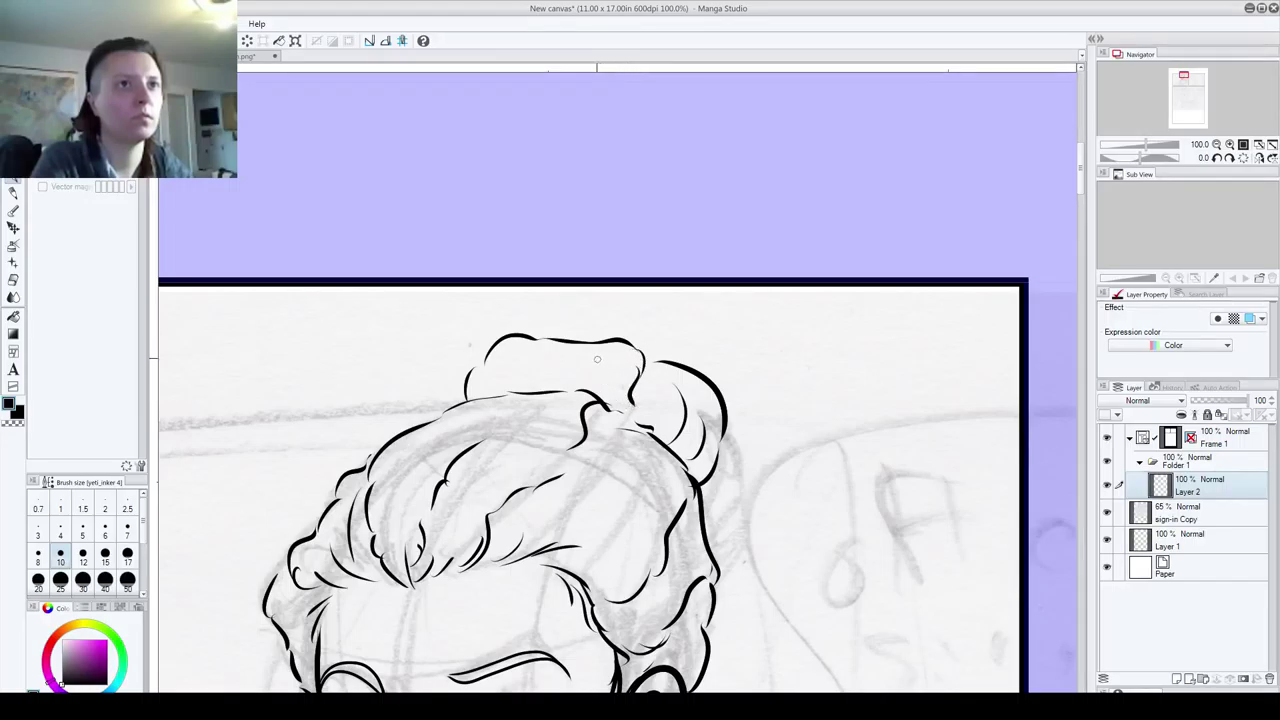
# - Ink the notch at the base of the throat and a first pair of collarbone lines
pyautogui.moveTo(555, 361)
pyautogui.mouseDown()
pyautogui.moveTo(526, 384)
pyautogui.moveTo(488, 370)
pyautogui.moveTo(498, 348)
pyautogui.mouseUp()
pyautogui.moveTo(616, 505)
pyautogui.mouseDown()
pyautogui.moveTo(623, 385)
pyautogui.moveTo(653, 309)
pyautogui.mouseUp()
pyautogui.moveTo(664, 217)
pyautogui.mouseDown()
pyautogui.moveTo(677, 224)
pyautogui.moveTo(632, 331)
pyautogui.mouseUp()
pyautogui.moveTo(470, 512)
pyautogui.mouseDown()
pyautogui.moveTo(571, 397)
pyautogui.moveTo(515, 224)
pyautogui.moveTo(495, 266)
pyautogui.mouseUp()
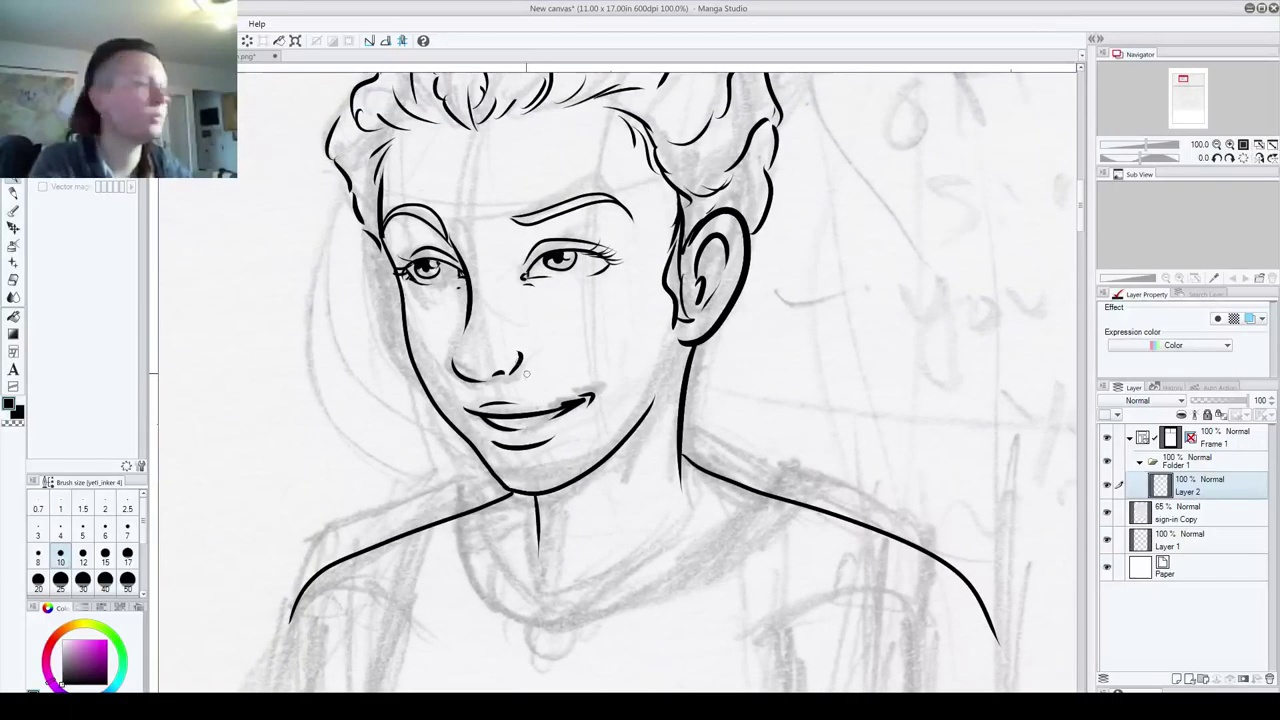
pyautogui.moveTo(536, 508)
pyautogui.mouseDown()
pyautogui.moveTo(517, 345)
pyautogui.moveTo(493, 325)
pyautogui.mouseUp()
pyautogui.moveTo(488, 447); pyautogui.dragTo(532, 446)
pyautogui.moveTo(607, 427); pyautogui.dragTo(776, 408)
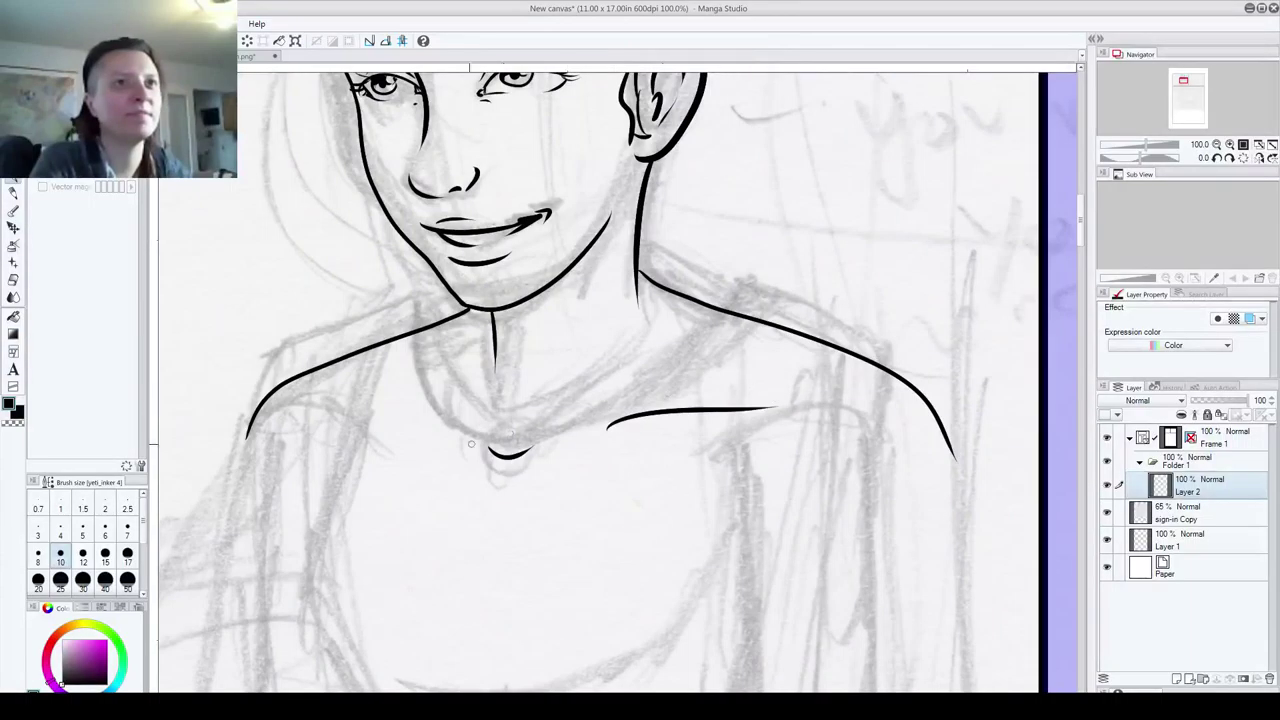
pyautogui.moveTo(378, 391); pyautogui.dragTo(470, 430)
# - Undo both collarbone lines and redraw them closer to the throat notch
pyautogui.moveTo(545, 519); pyautogui.dragTo(482, 598)
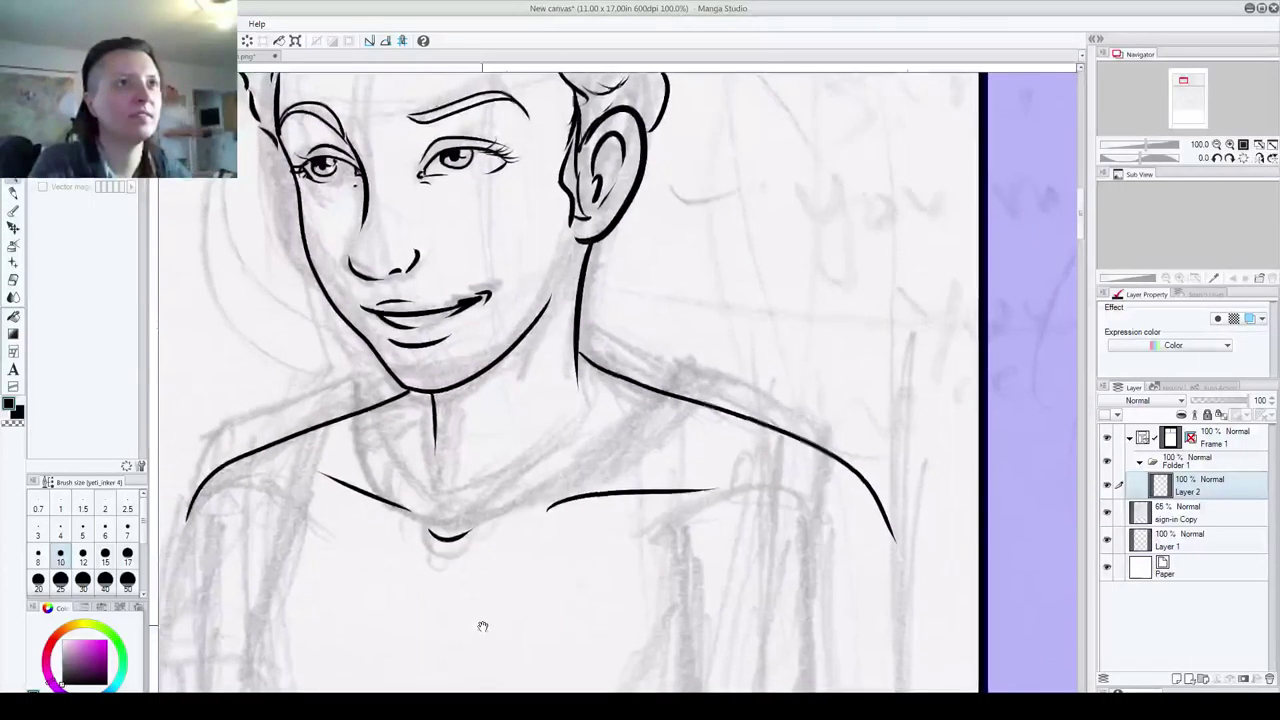
pyautogui.hotkey('ctrl', 'z')
pyautogui.hotkey('ctrl', 'z')
pyautogui.moveTo(528, 507); pyautogui.dragTo(652, 483)
pyautogui.moveTo(400, 509); pyautogui.dragTo(318, 460)
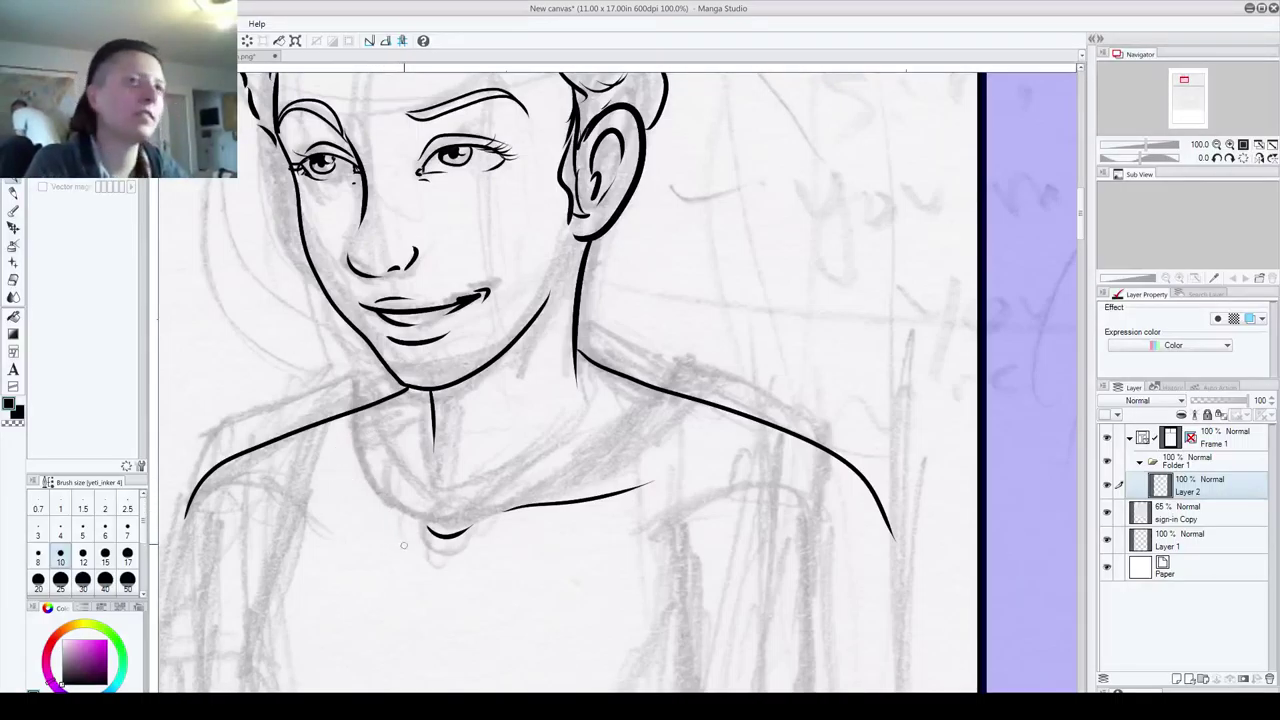
# - Check the inked head, shoulders and collarbones up close and within the whole first panel
pyautogui.moveTo(377, 508)
pyautogui.mouseDown()
pyautogui.moveTo(674, 431)
pyautogui.moveTo(618, 427)
pyautogui.mouseUp()
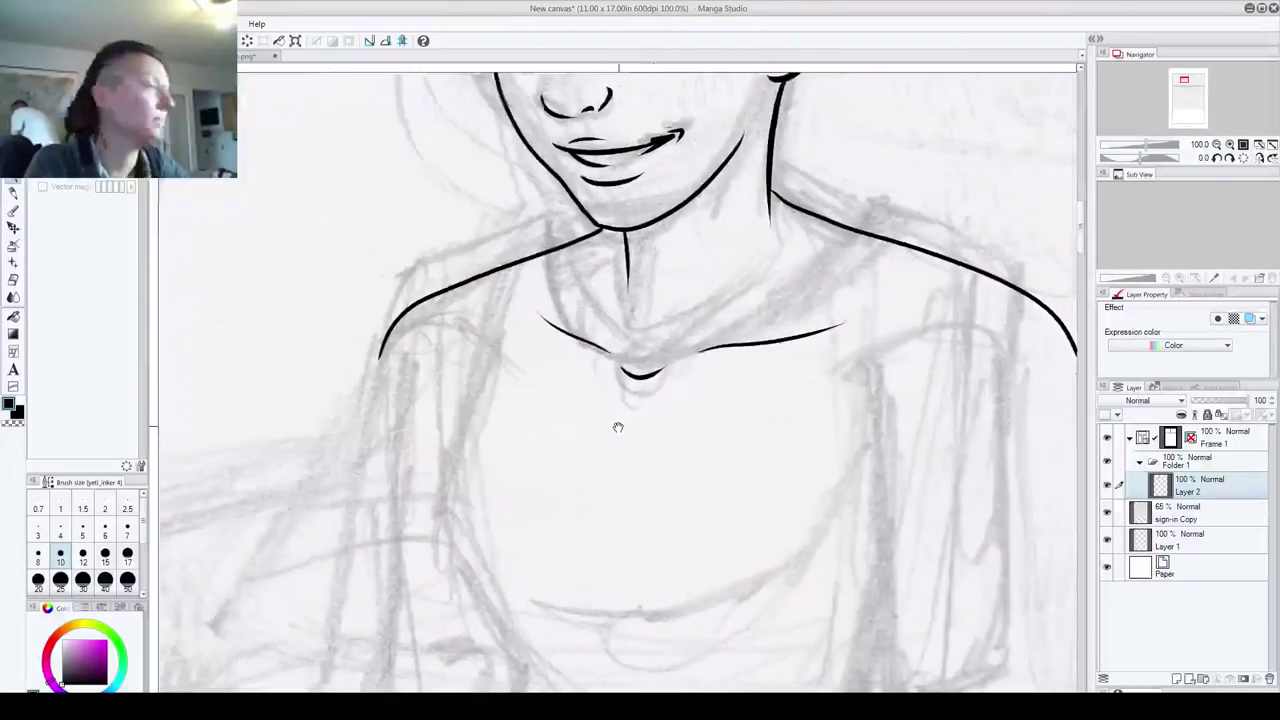
pyautogui.moveTo(526, 450)
pyautogui.mouseDown()
pyautogui.moveTo(471, 529)
pyautogui.moveTo(451, 614)
pyautogui.moveTo(486, 680)
pyautogui.mouseUp()
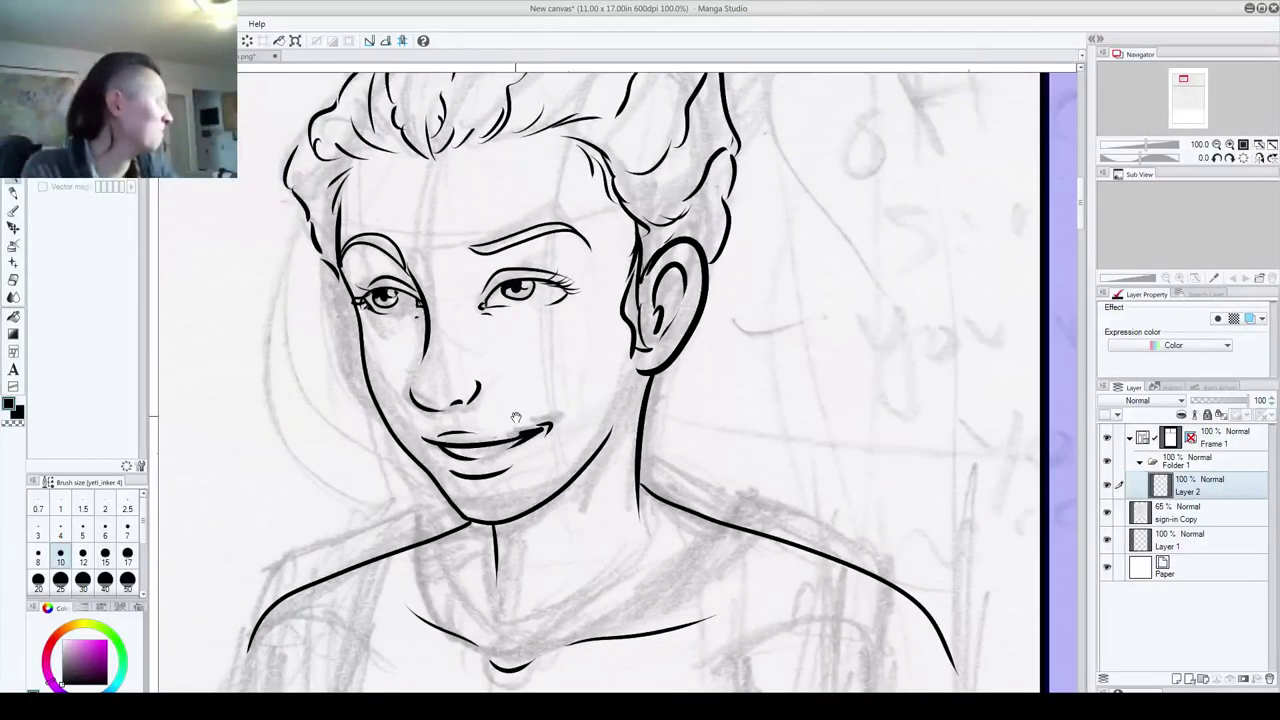
pyautogui.moveTo(510, 416); pyautogui.dragTo(452, 425)
pyautogui.moveTo(552, 682)
pyautogui.mouseDown()
pyautogui.moveTo(411, 503)
pyautogui.moveTo(460, 350)
pyautogui.mouseUp()
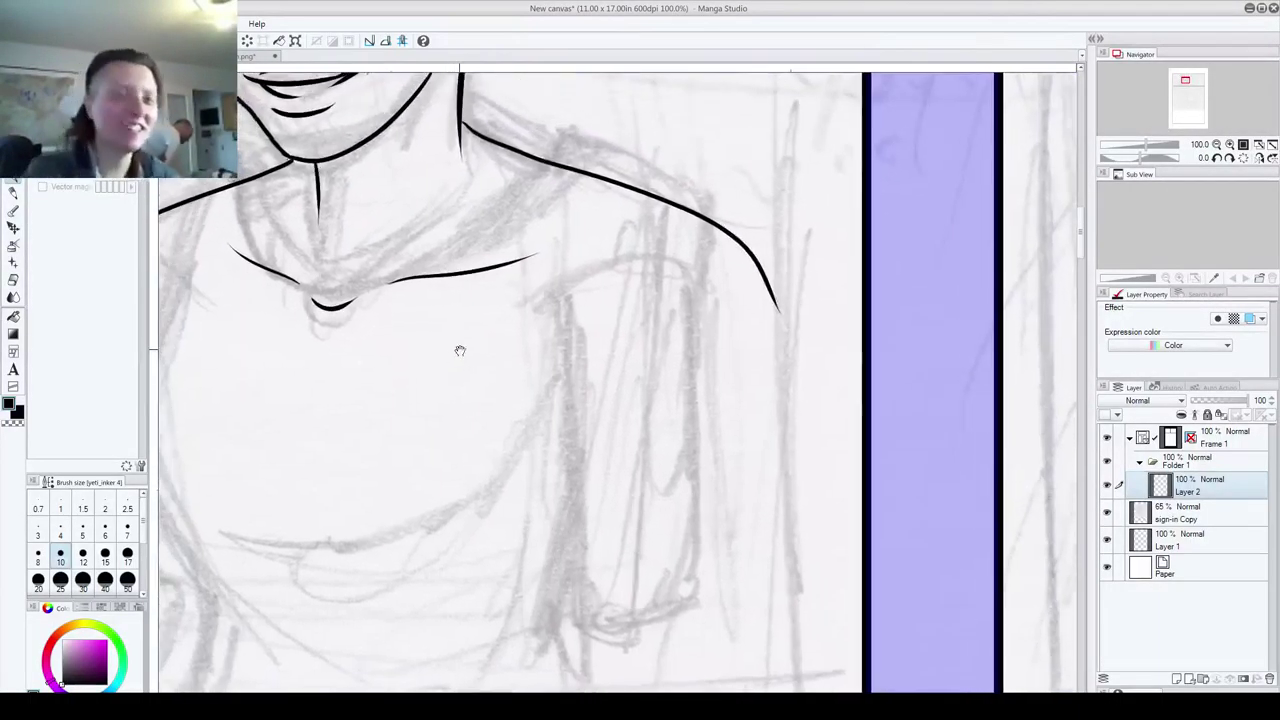
pyautogui.scroll(-5, 474, 369)
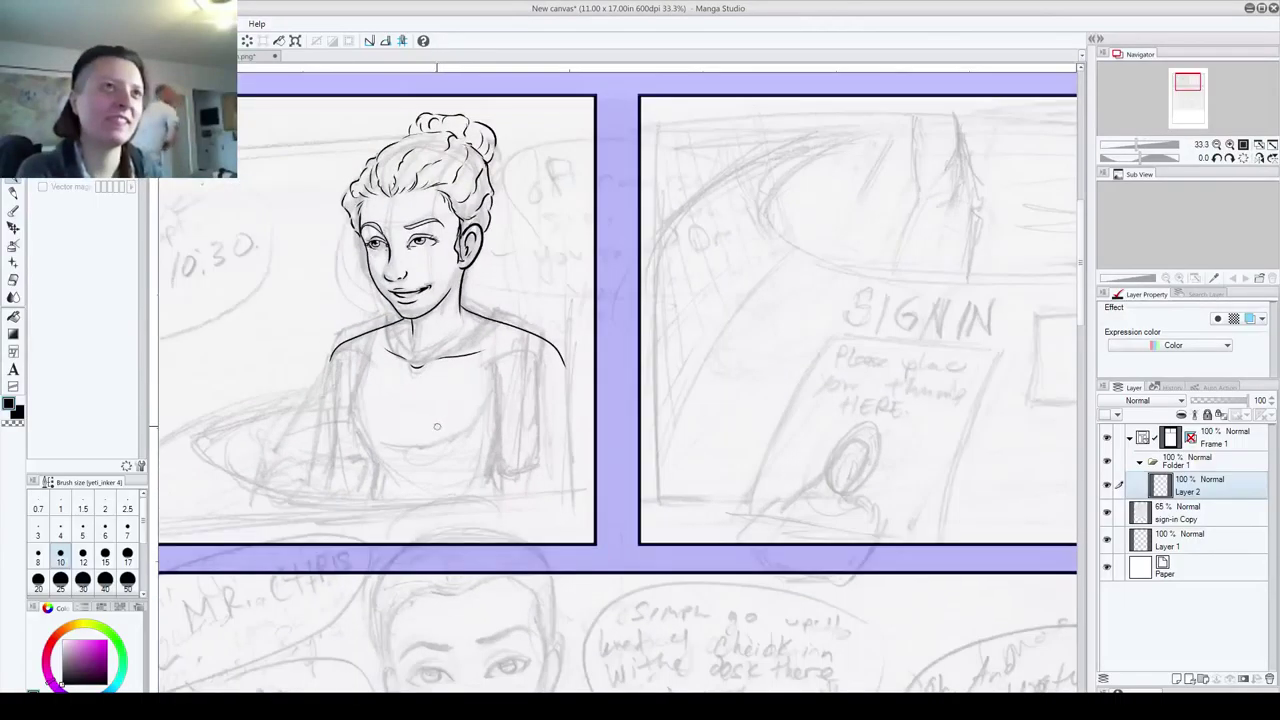
pyautogui.moveTo(701, 294)
pyautogui.mouseDown()
pyautogui.moveTo(871, 366)
pyautogui.moveTo(866, 194)
pyautogui.moveTo(754, 437)
pyautogui.moveTo(616, 388)
pyautogui.moveTo(897, 629)
pyautogui.moveTo(673, 634)
pyautogui.moveTo(687, 610)
pyautogui.mouseUp()
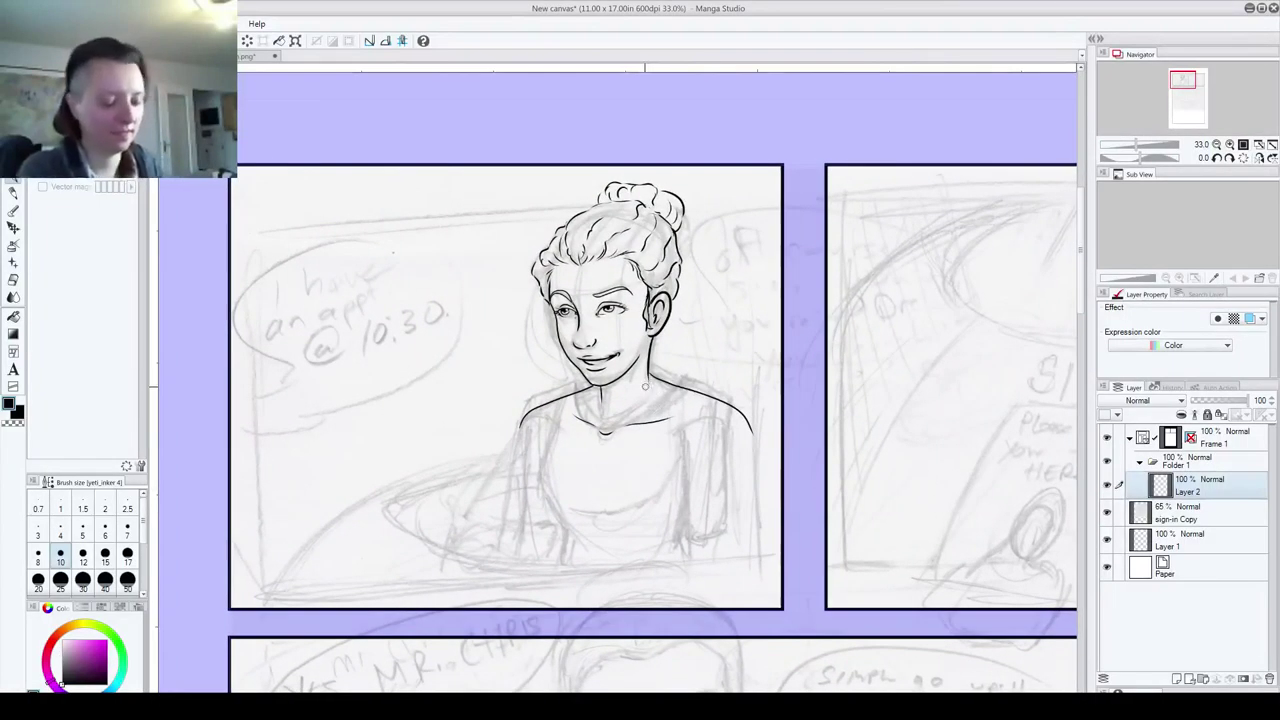
# - Ink the far side contour of the chest and the curves along the underside of the bust, redoing the lower stroke
pyautogui.scroll(4, 646, 401)
pyautogui.moveTo(624, 433)
pyautogui.mouseDown()
pyautogui.moveTo(607, 363)
pyautogui.moveTo(531, 346)
pyautogui.mouseUp()
pyautogui.moveTo(711, 423); pyautogui.dragTo(802, 328)
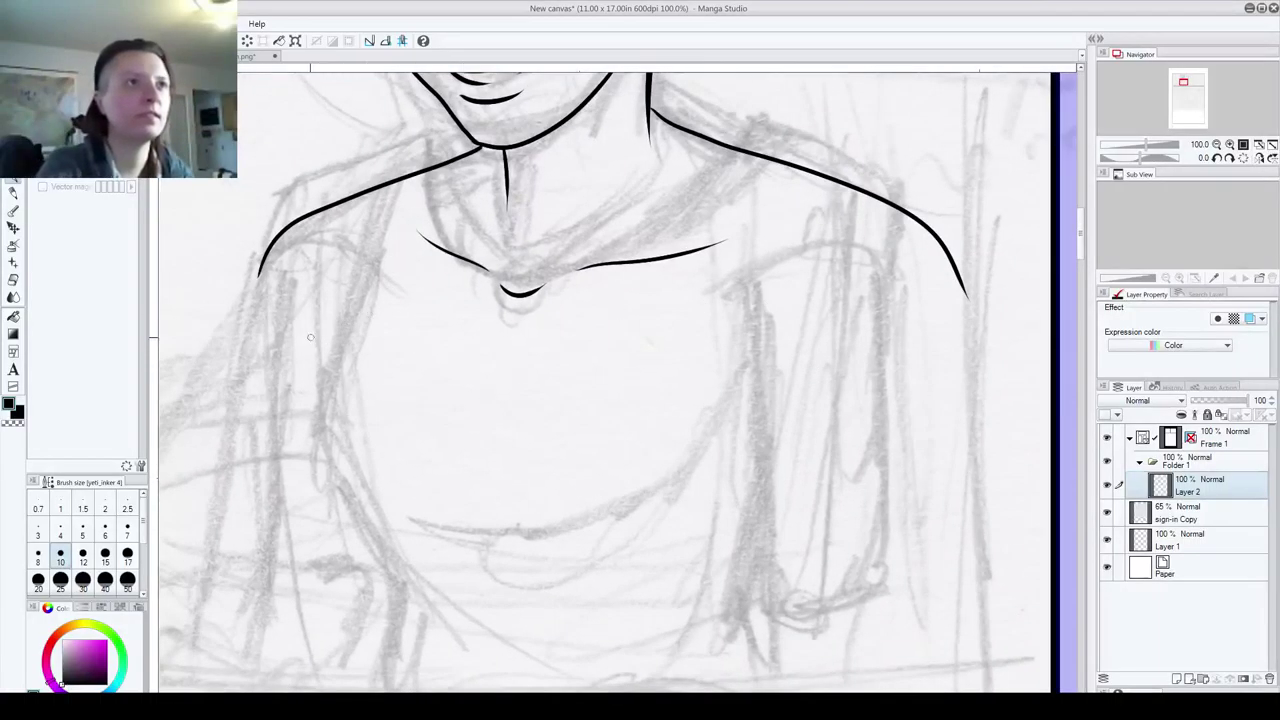
pyautogui.moveTo(343, 355)
pyautogui.mouseDown()
pyautogui.moveTo(378, 598)
pyautogui.moveTo(535, 612)
pyautogui.mouseUp()
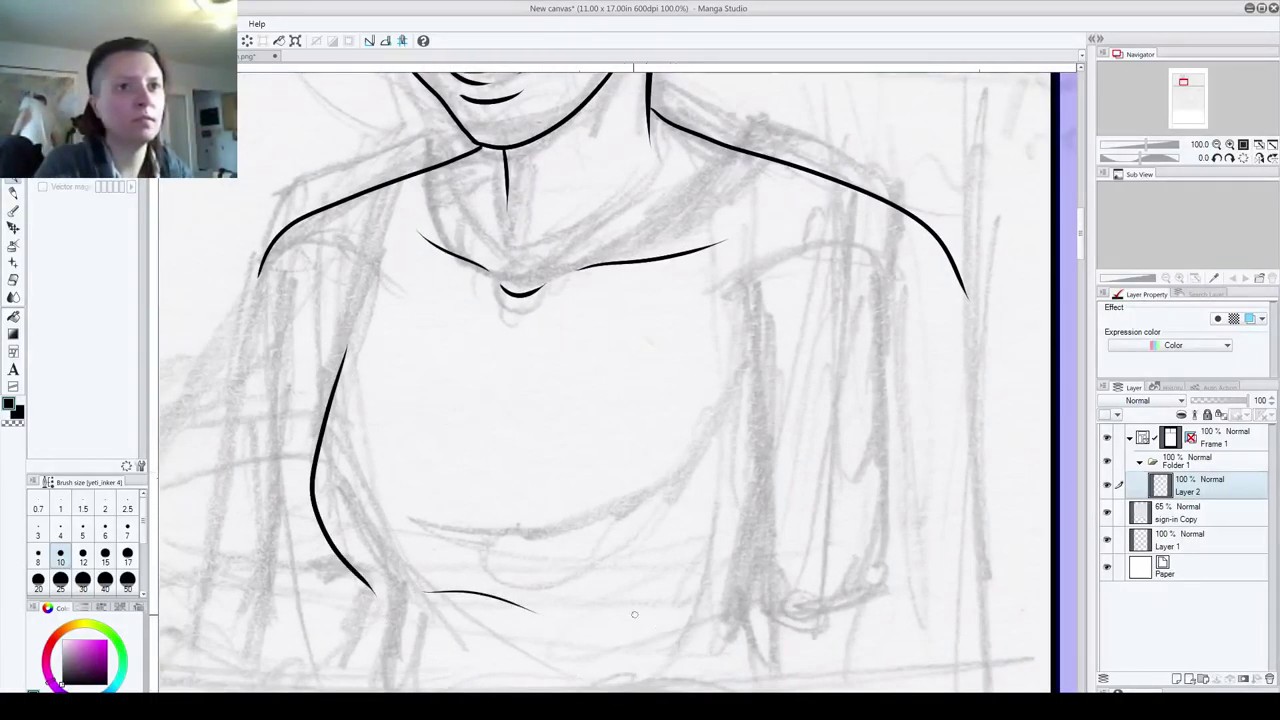
pyautogui.hotkey('ctrl', 'z')
pyautogui.moveTo(457, 580)
pyautogui.mouseDown()
pyautogui.moveTo(768, 564)
pyautogui.moveTo(786, 510)
pyautogui.mouseUp()
# - Ink the waist lines below the bust on both sides of the torso, redoing the far one
pyautogui.moveTo(370, 605)
pyautogui.mouseDown()
pyautogui.moveTo(443, 380)
pyautogui.moveTo(428, 673)
pyautogui.mouseUp()
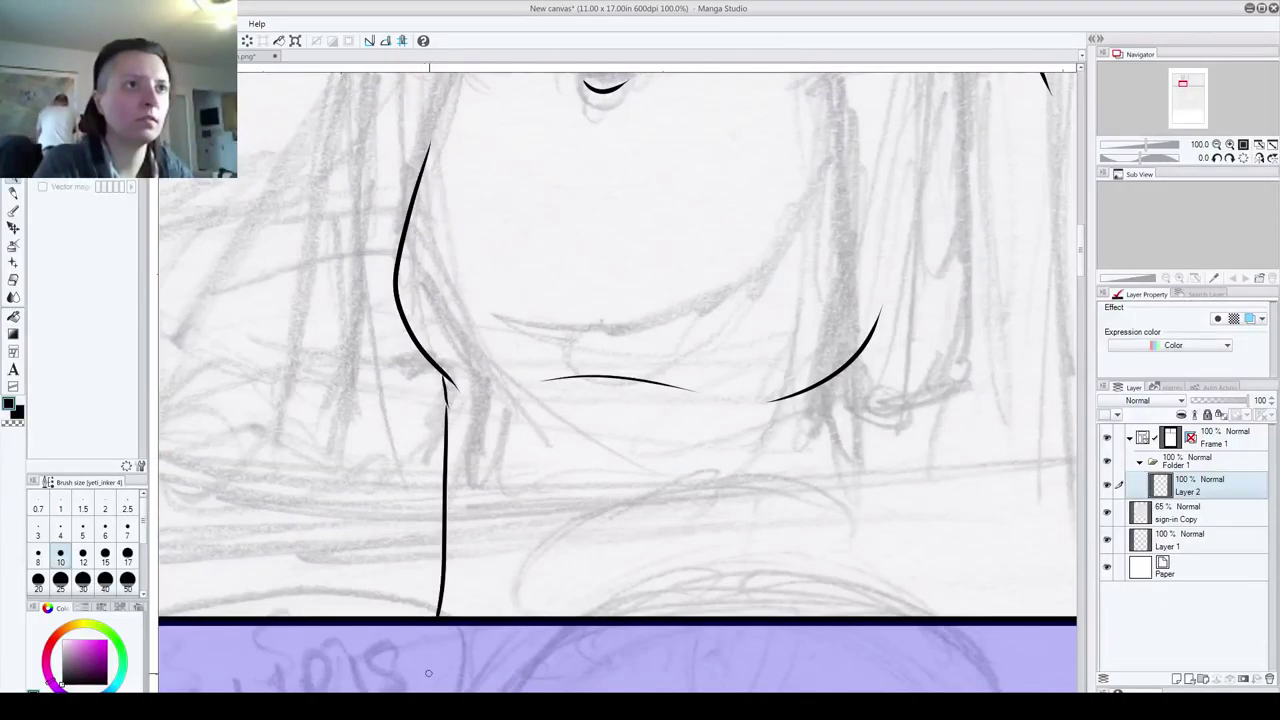
pyautogui.hotkey('ctrl', 'z')
pyautogui.moveTo(441, 380); pyautogui.dragTo(410, 592)
pyautogui.moveTo(728, 498); pyautogui.dragTo(666, 551)
pyautogui.moveTo(628, 462); pyautogui.dragTo(690, 692)
# - Ink the far arm's outer contour down from the shoulder and add a short crease mark inside the near shoulder
pyautogui.moveTo(594, 405); pyautogui.dragTo(745, 600)
pyautogui.moveTo(585, 592); pyautogui.dragTo(731, 634)
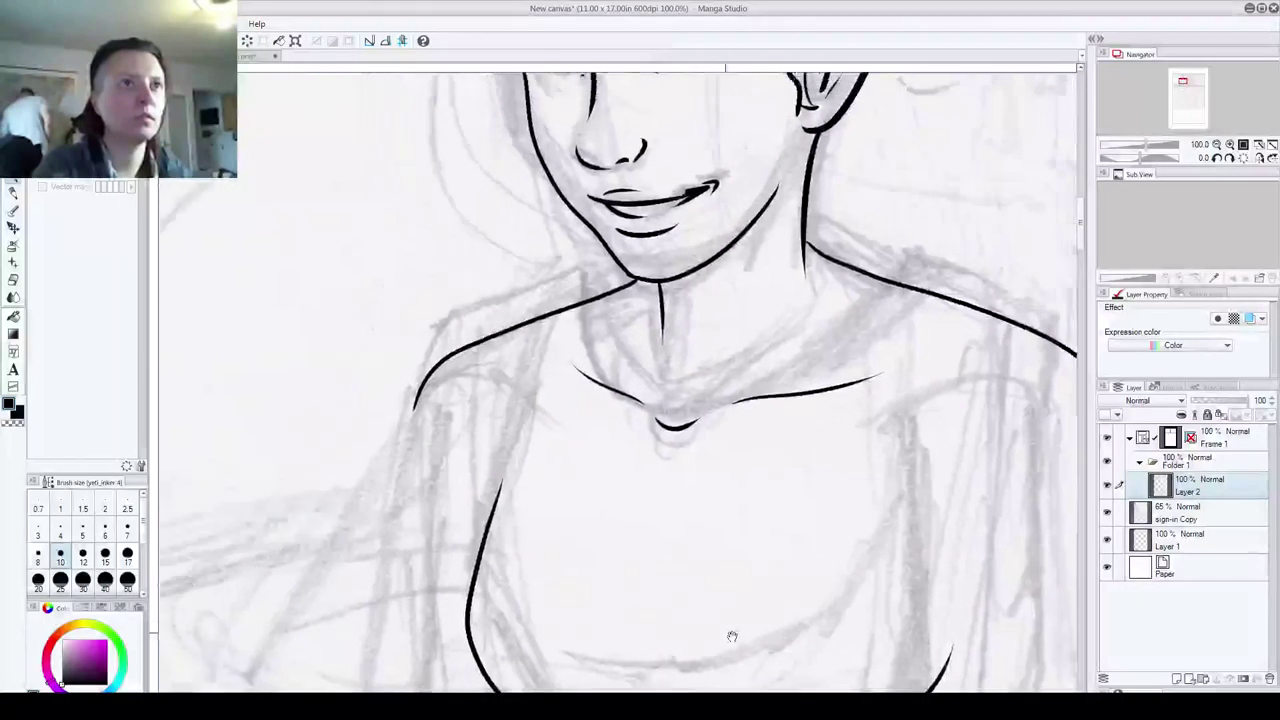
pyautogui.moveTo(640, 617); pyautogui.dragTo(760, 617)
pyautogui.moveTo(582, 433); pyautogui.dragTo(600, 298)
pyautogui.moveTo(556, 258); pyautogui.dragTo(500, 676)
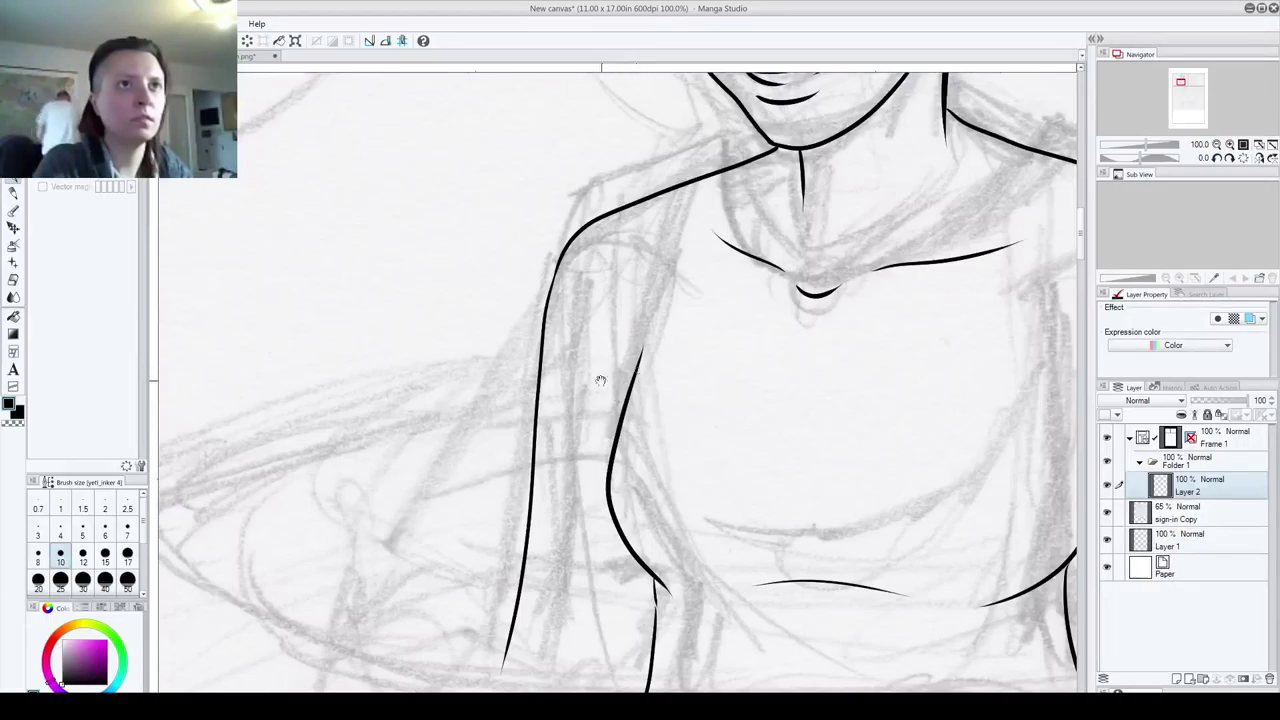
pyautogui.moveTo(623, 415); pyautogui.dragTo(351, 533)
pyautogui.moveTo(691, 592); pyautogui.dragTo(517, 383)
pyautogui.moveTo(810, 178); pyautogui.dragTo(888, 572)
pyautogui.moveTo(720, 356)
pyautogui.mouseDown()
pyautogui.moveTo(717, 492)
pyautogui.moveTo(714, 434)
pyautogui.moveTo(795, 606)
pyautogui.moveTo(846, 457)
pyautogui.mouseUp()
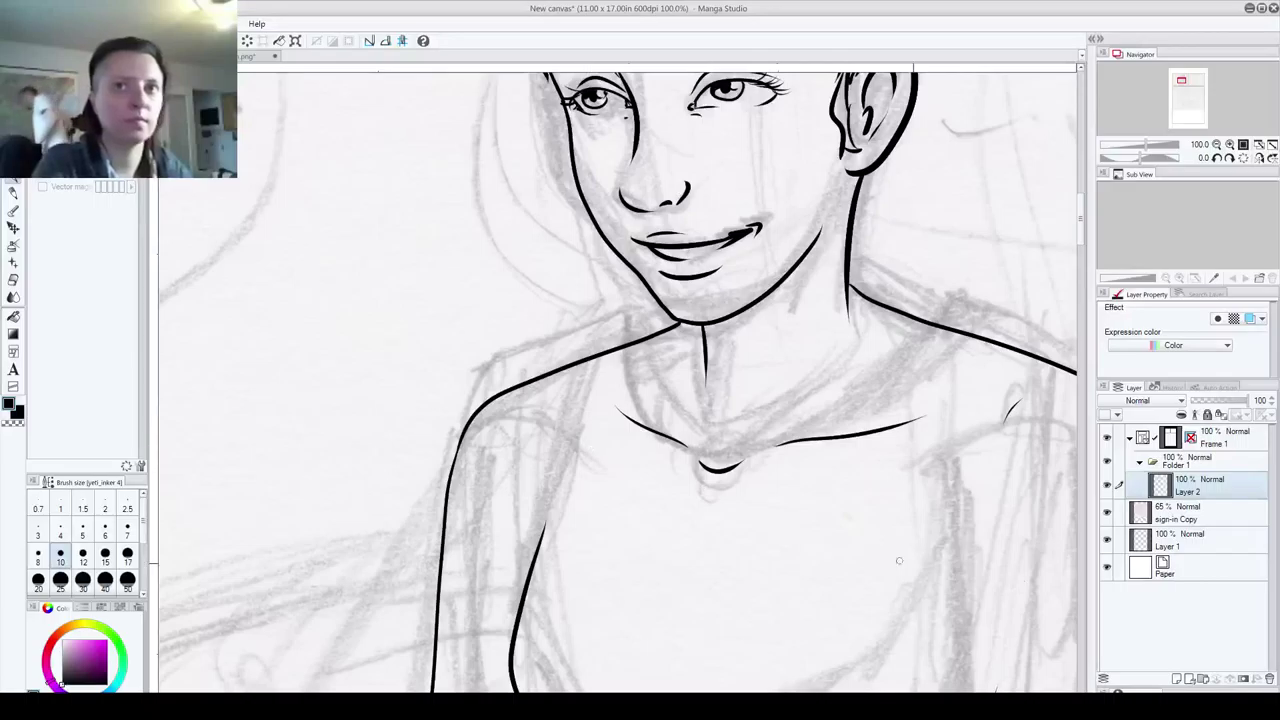
# - Add a new layer above the figure inks and try inking the top's far shoulder strap on it
pyautogui.click(1177, 679)
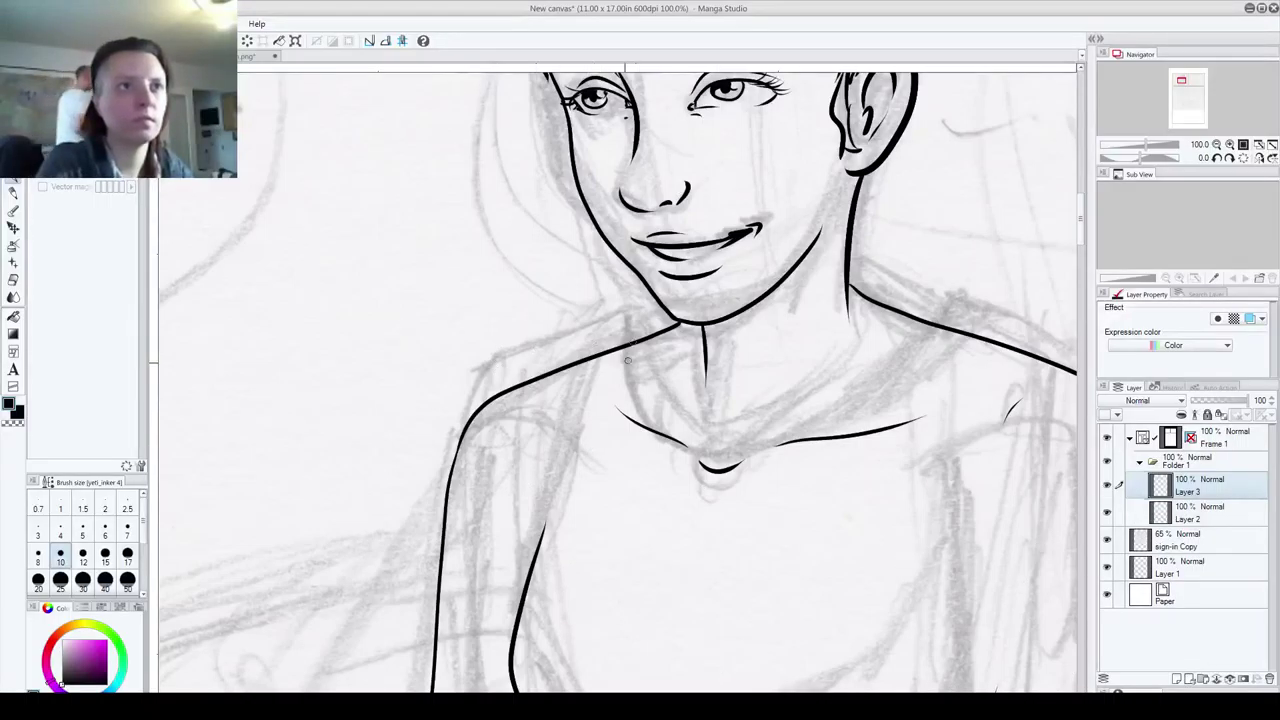
pyautogui.moveTo(608, 348); pyautogui.dragTo(590, 476)
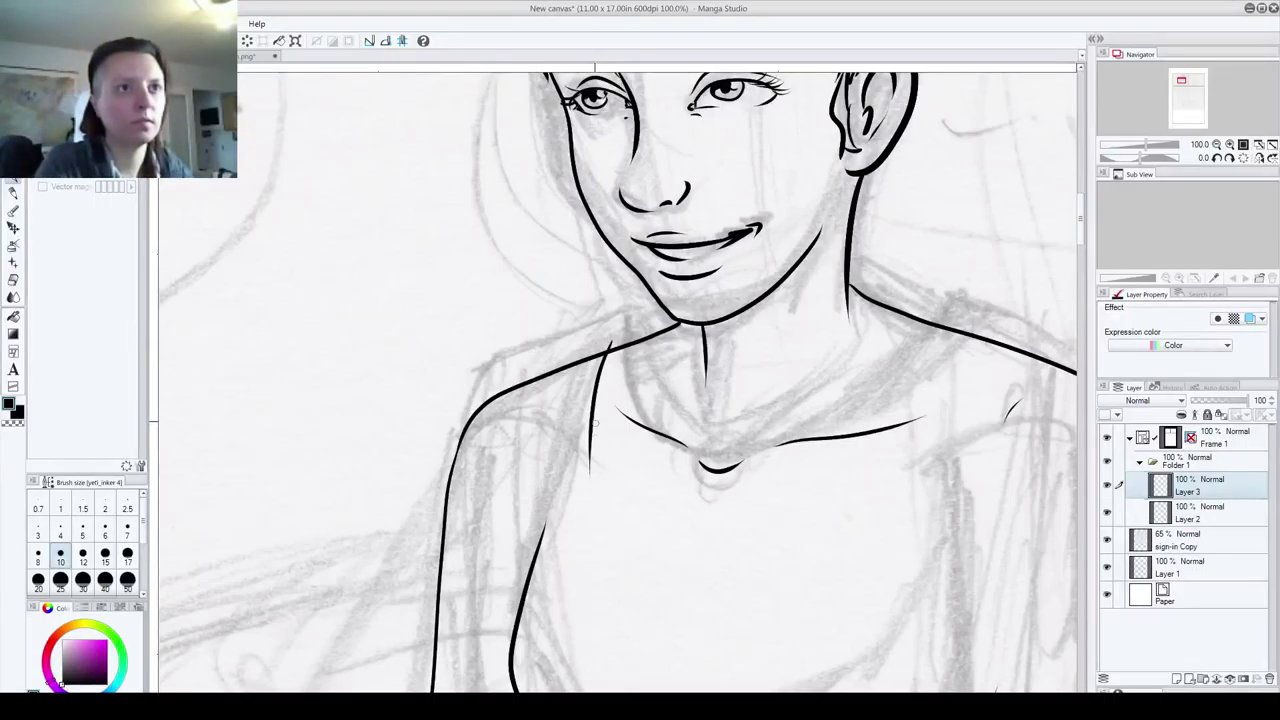
pyautogui.hotkey('ctrl', 'z')
pyautogui.moveTo(606, 345); pyautogui.dragTo(575, 544)
pyautogui.moveTo(640, 611); pyautogui.dragTo(552, 524)
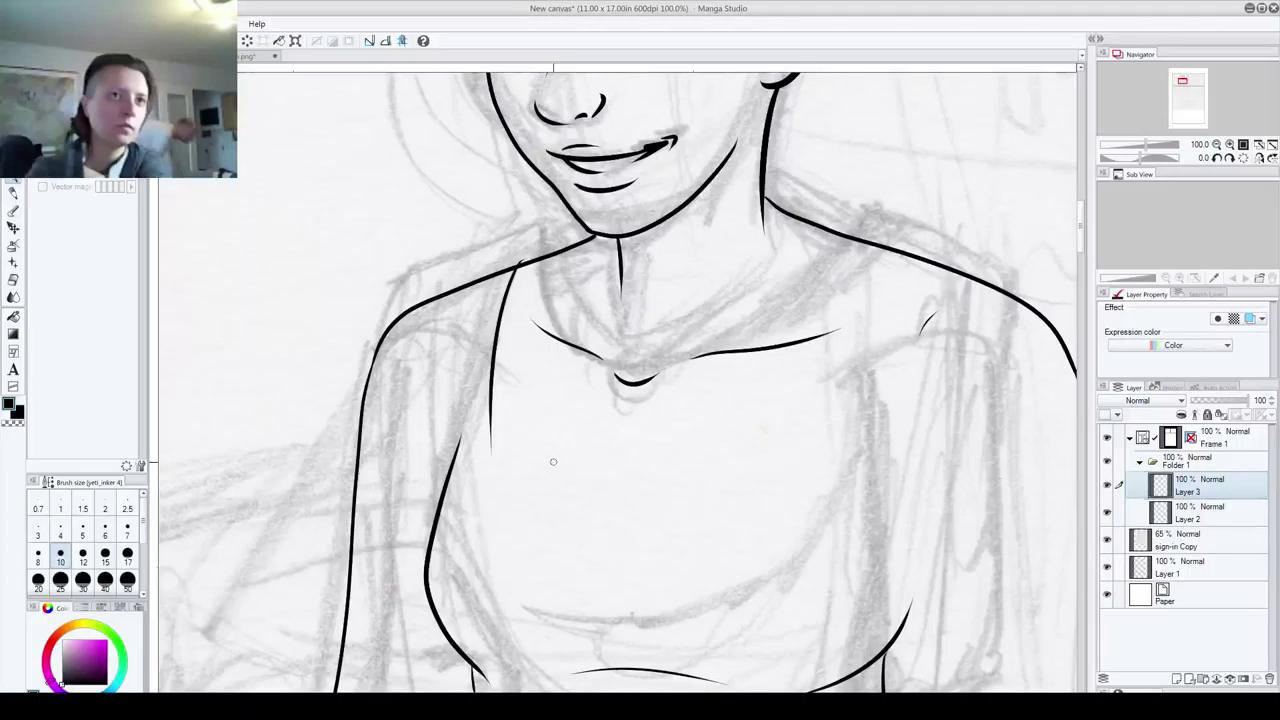
pyautogui.hotkey('ctrl', 'z')
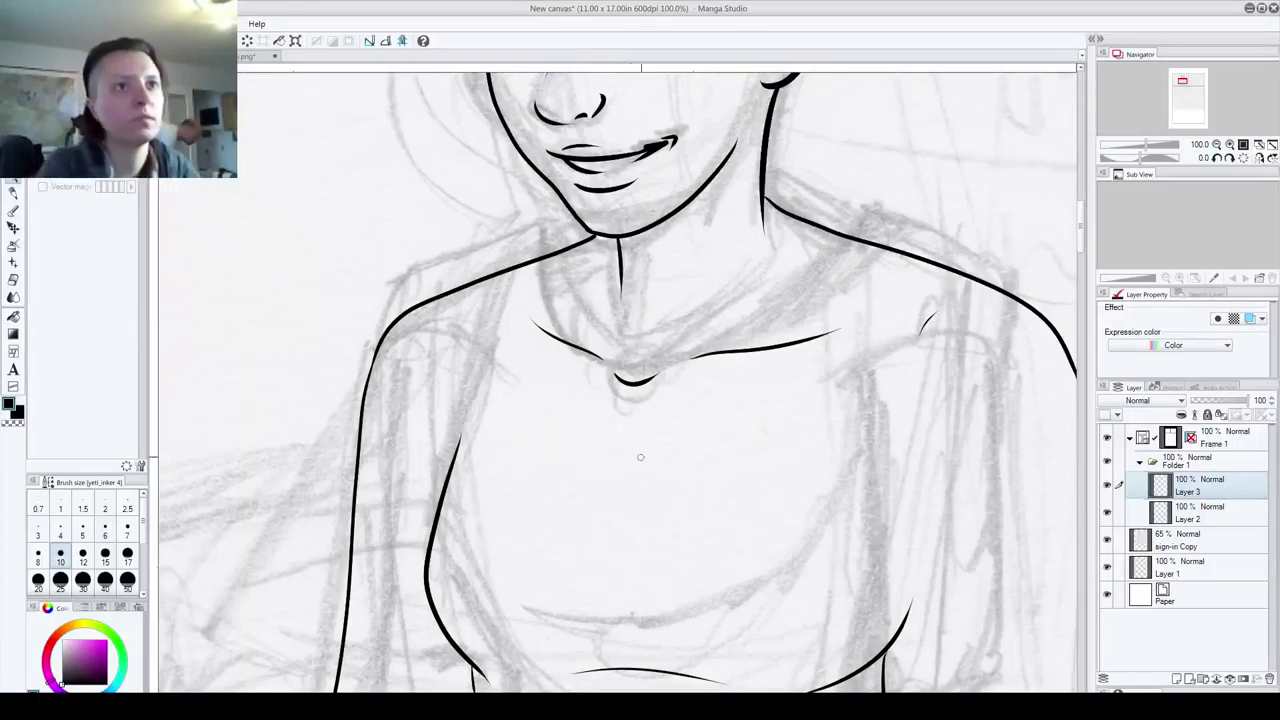
# - Ink the top's curved neckline across the chest below the collarbones, redoing it until it spans both sides
pyautogui.moveTo(497, 418); pyautogui.dragTo(912, 412)
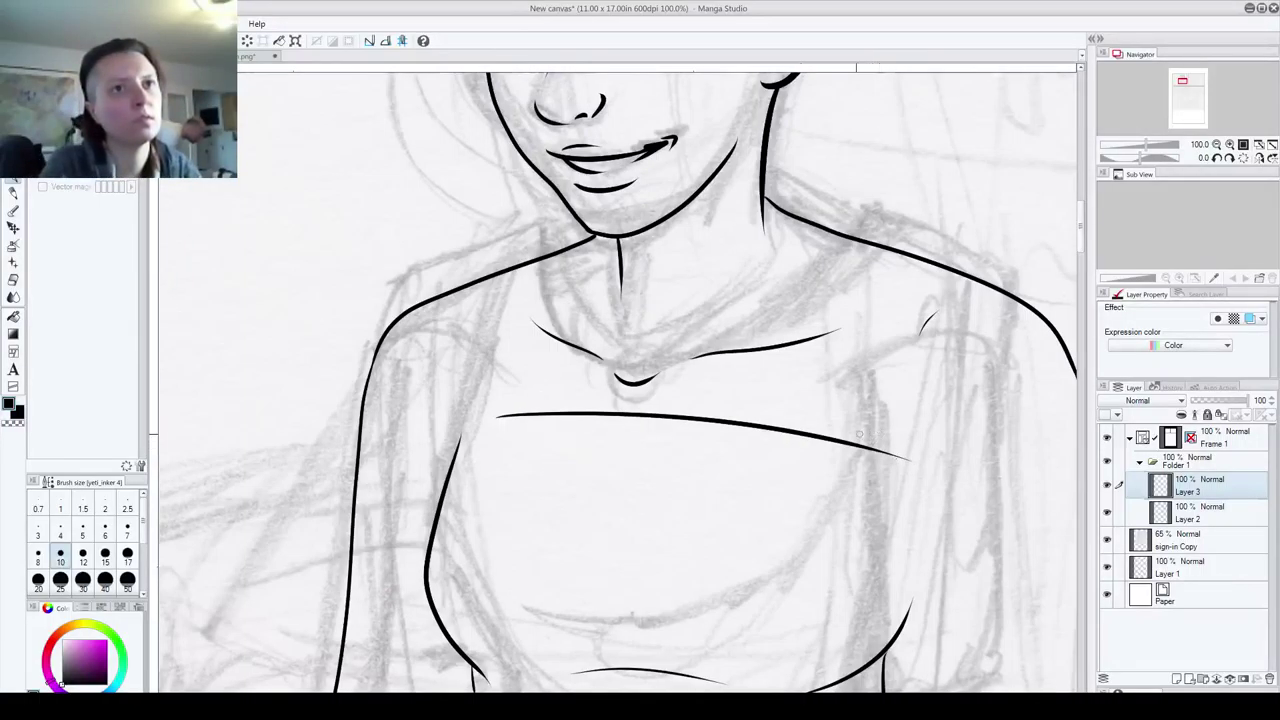
pyautogui.hotkey('ctrl', 'z')
pyautogui.moveTo(490, 425); pyautogui.dragTo(830, 445)
pyautogui.hotkey('ctrl', 'z')
pyautogui.moveTo(481, 432)
pyautogui.mouseDown()
pyautogui.moveTo(742, 425)
pyautogui.moveTo(870, 452)
pyautogui.mouseUp()
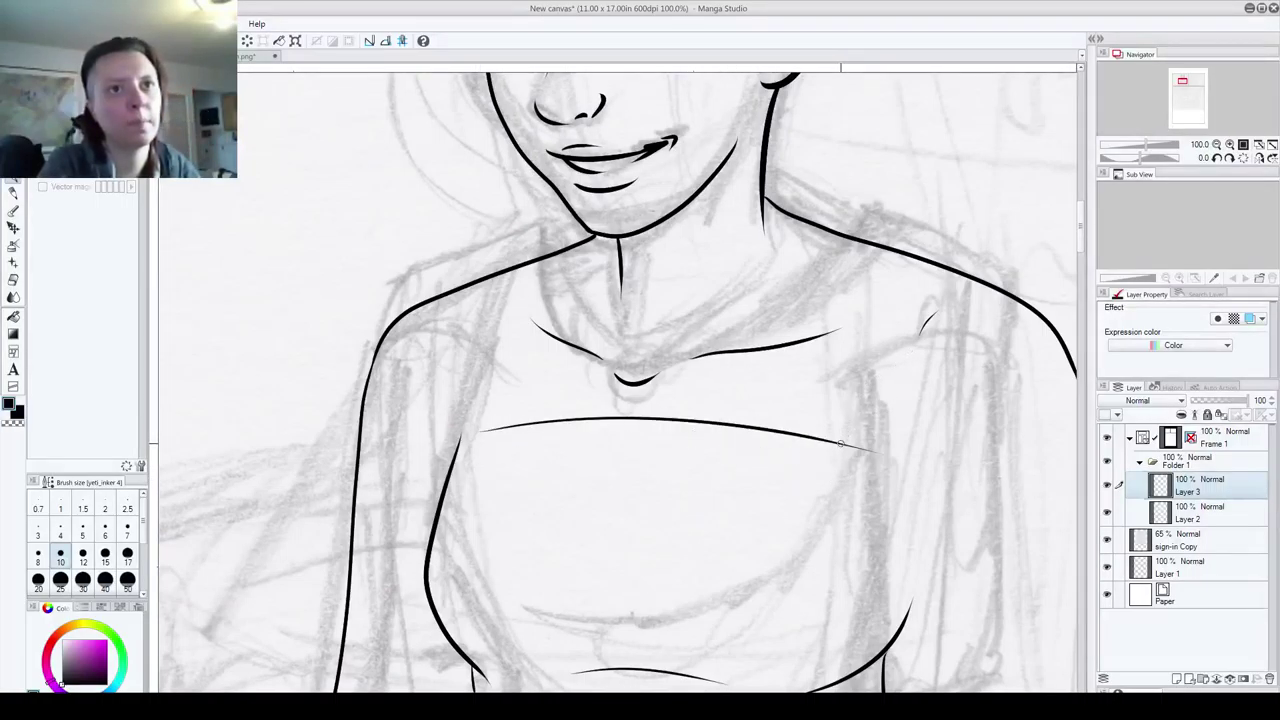
# - Ink the inner edges of both shoulder straps from the neckline up over the shoulders, redoing the far strap
pyautogui.moveTo(841, 444)
pyautogui.mouseDown()
pyautogui.moveTo(864, 404)
pyautogui.moveTo(920, 180)
pyautogui.mouseUp()
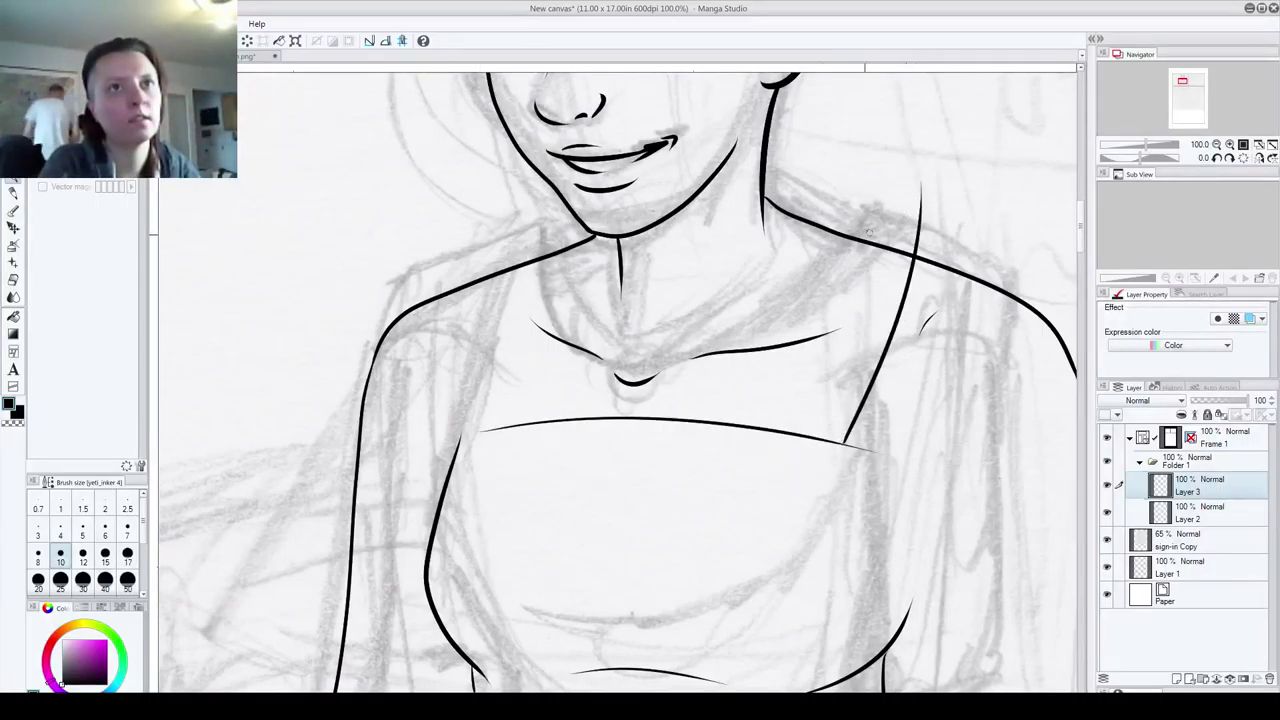
pyautogui.moveTo(503, 415); pyautogui.dragTo(545, 214)
pyautogui.hotkey('ctrl', 'z')
pyautogui.moveTo(505, 427)
pyautogui.mouseDown()
pyautogui.moveTo(514, 314)
pyautogui.moveTo(545, 246)
pyautogui.mouseUp()
pyautogui.hotkey('ctrl', 'z')
pyautogui.moveTo(503, 480); pyautogui.dragTo(530, 252)
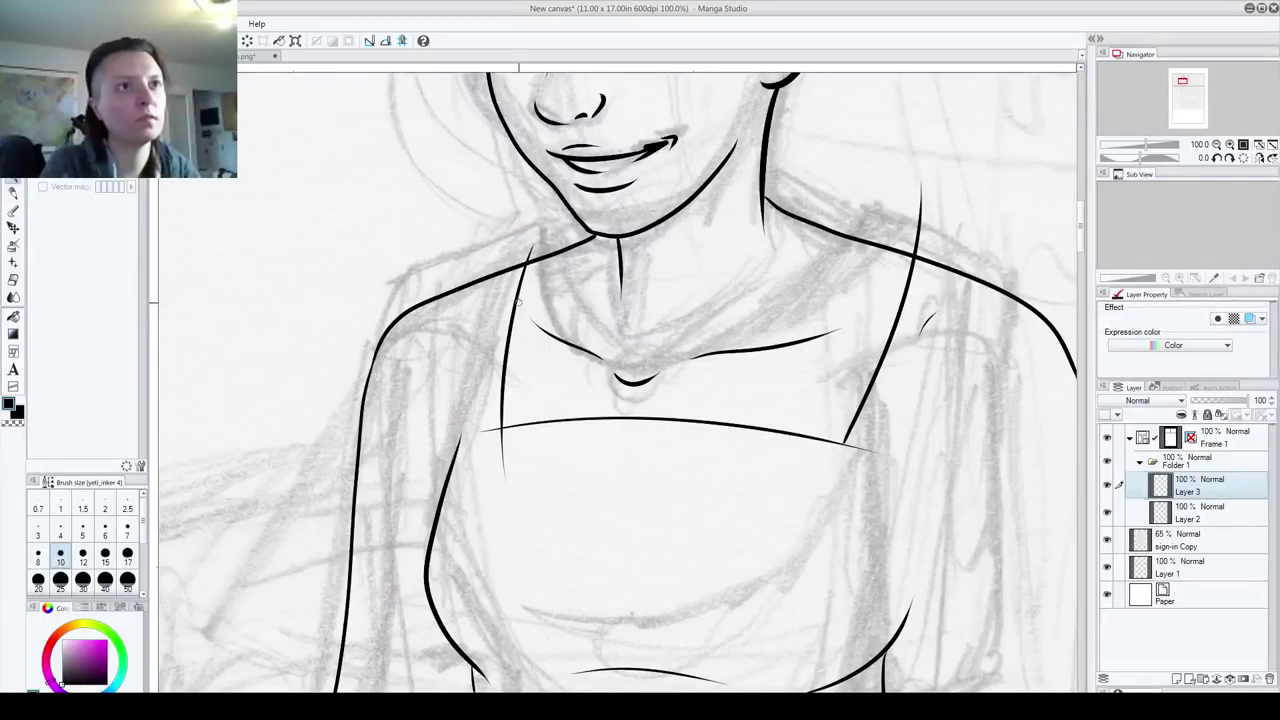
# - Erase the overshooting ends of the shoulder strap lines below the neckline and above both shoulders
pyautogui.scroll(11, 500, 412)
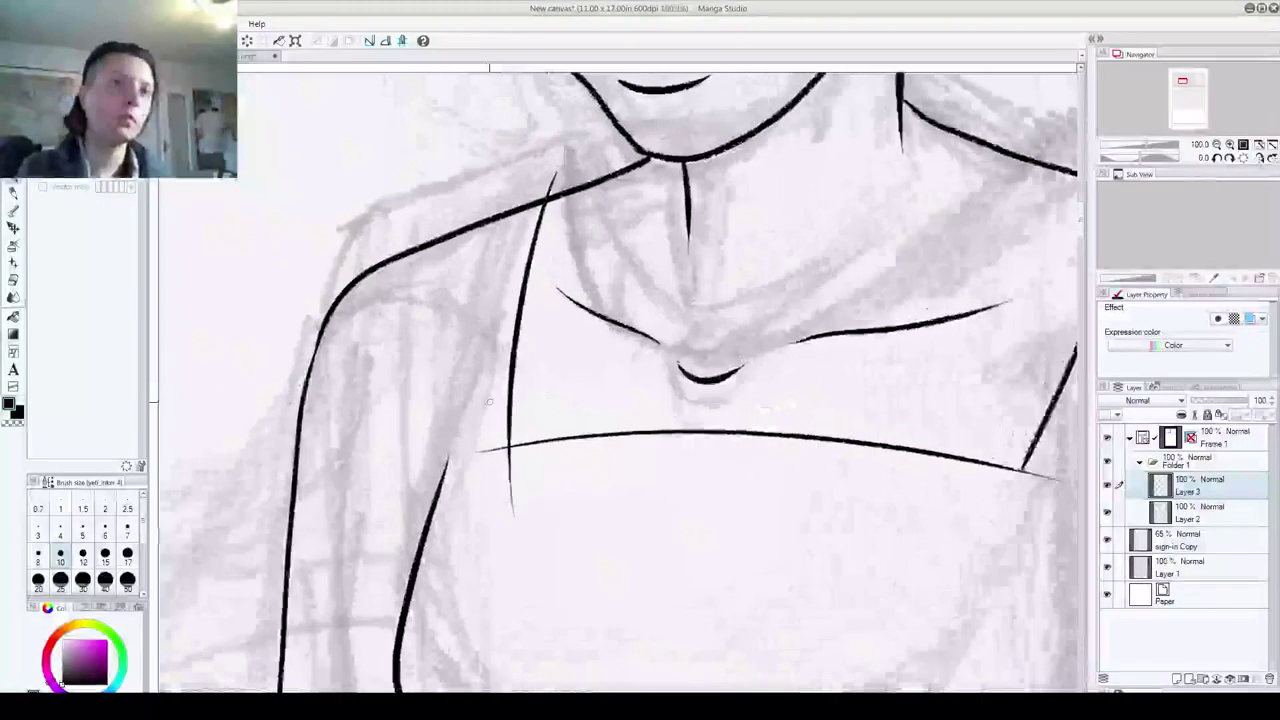
pyautogui.moveTo(546, 606)
pyautogui.mouseDown()
pyautogui.moveTo(529, 560)
pyautogui.moveTo(521, 603)
pyautogui.moveTo(502, 464)
pyautogui.mouseUp()
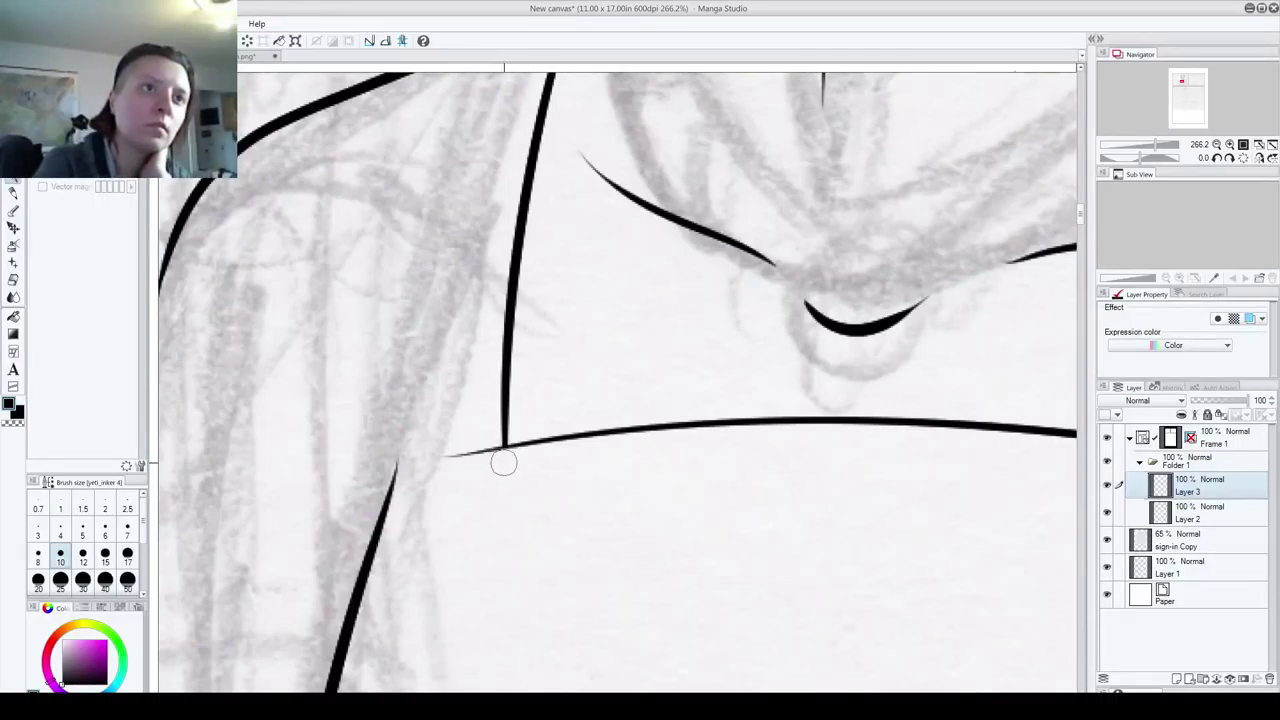
pyautogui.moveTo(996, 126); pyautogui.dragTo(355, 643)
pyautogui.moveTo(605, 460); pyautogui.dragTo(418, 244)
pyautogui.moveTo(797, 80)
pyautogui.mouseDown()
pyautogui.moveTo(786, 263)
pyautogui.moveTo(772, 255)
pyautogui.mouseUp()
pyautogui.moveTo(359, 388)
pyautogui.mouseDown()
pyautogui.moveTo(381, 404)
pyautogui.moveTo(1049, 454)
pyautogui.mouseUp()
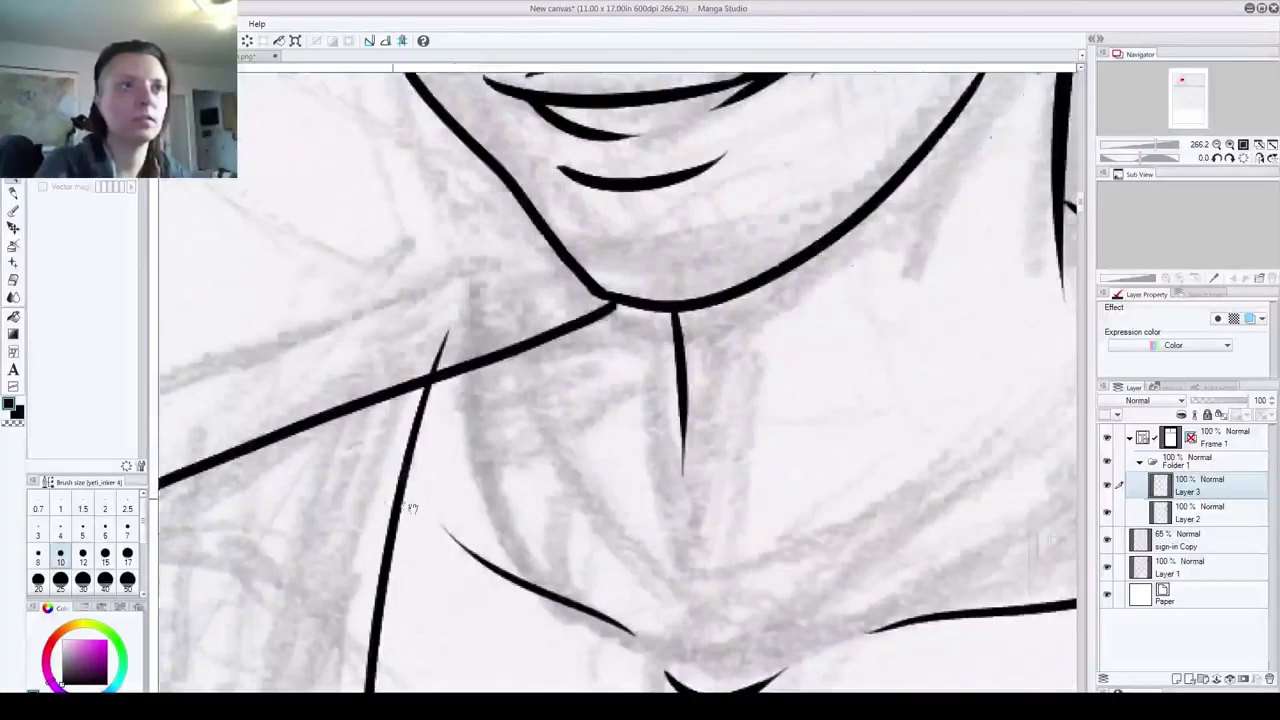
pyautogui.moveTo(409, 508); pyautogui.dragTo(491, 530)
pyautogui.moveTo(538, 328); pyautogui.dragTo(498, 375)
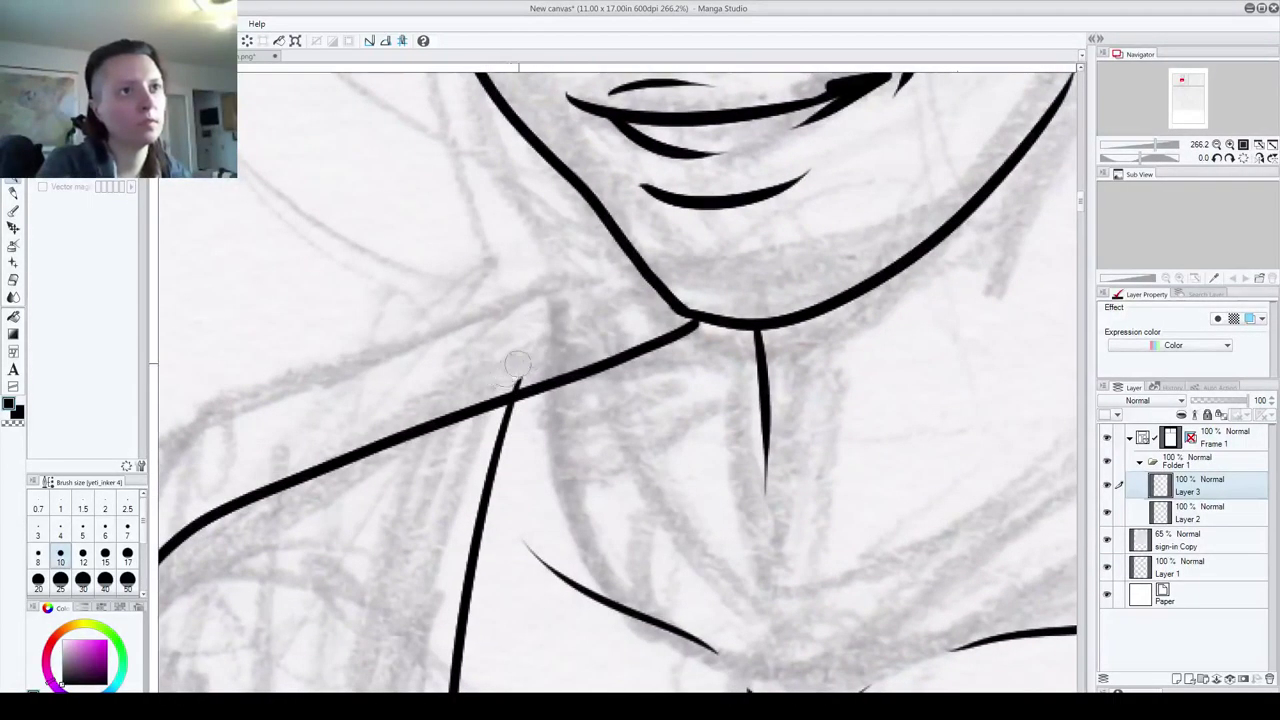
# - Ink the cap sleeve over the figure's right shoulder with its curved hem, and extend the torso's side line up to meet it
pyautogui.scroll(-4, 860, 127)
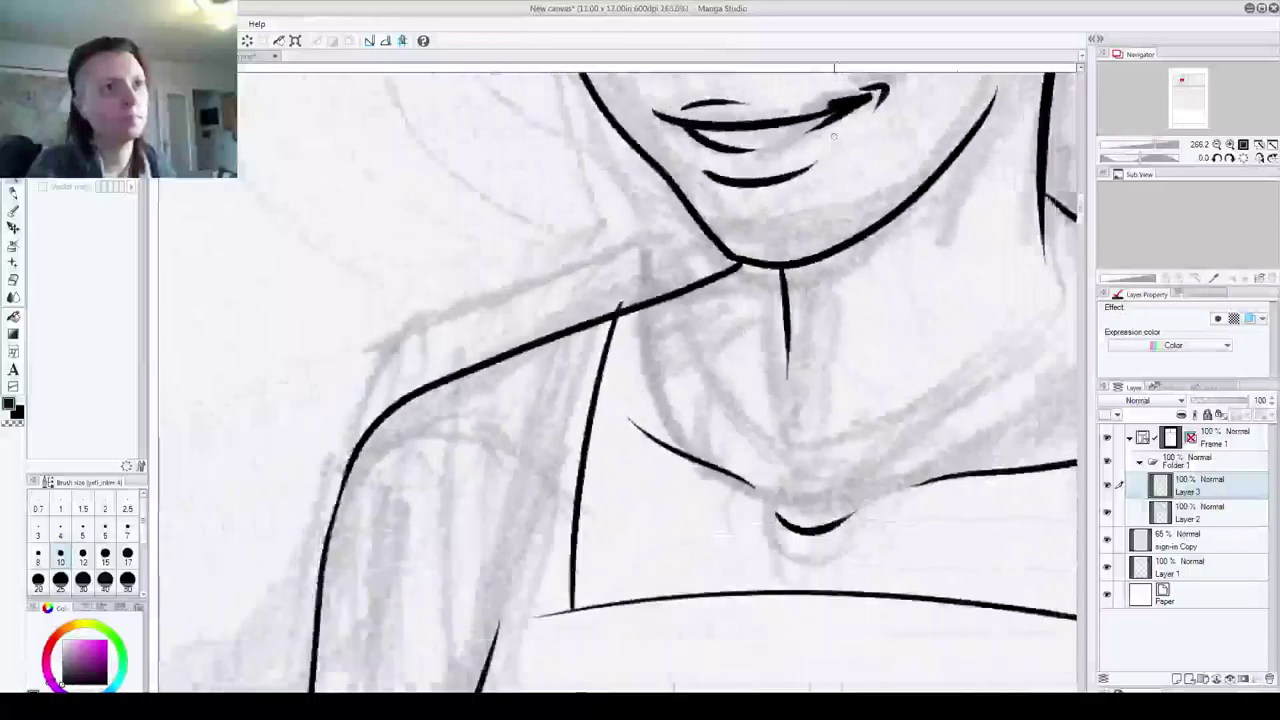
pyautogui.moveTo(660, 383); pyautogui.dragTo(612, 395)
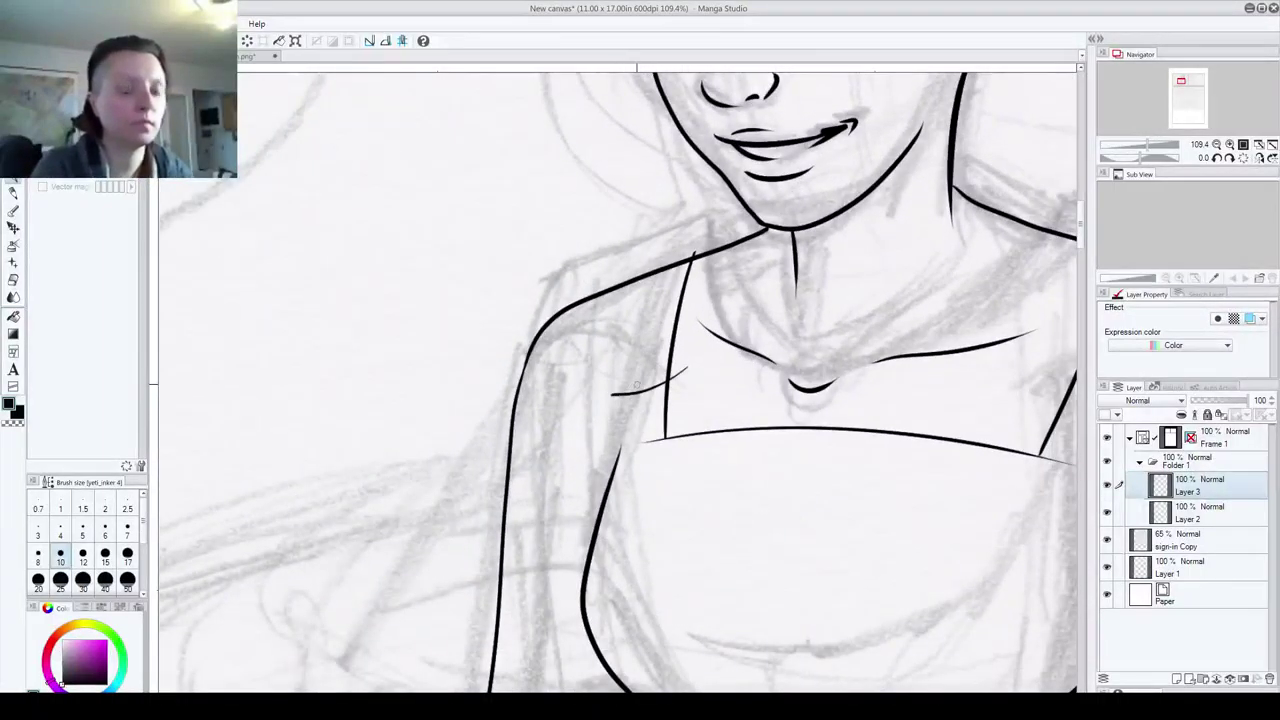
pyautogui.hotkey('ctrl', 'z')
pyautogui.moveTo(714, 409); pyautogui.dragTo(556, 427)
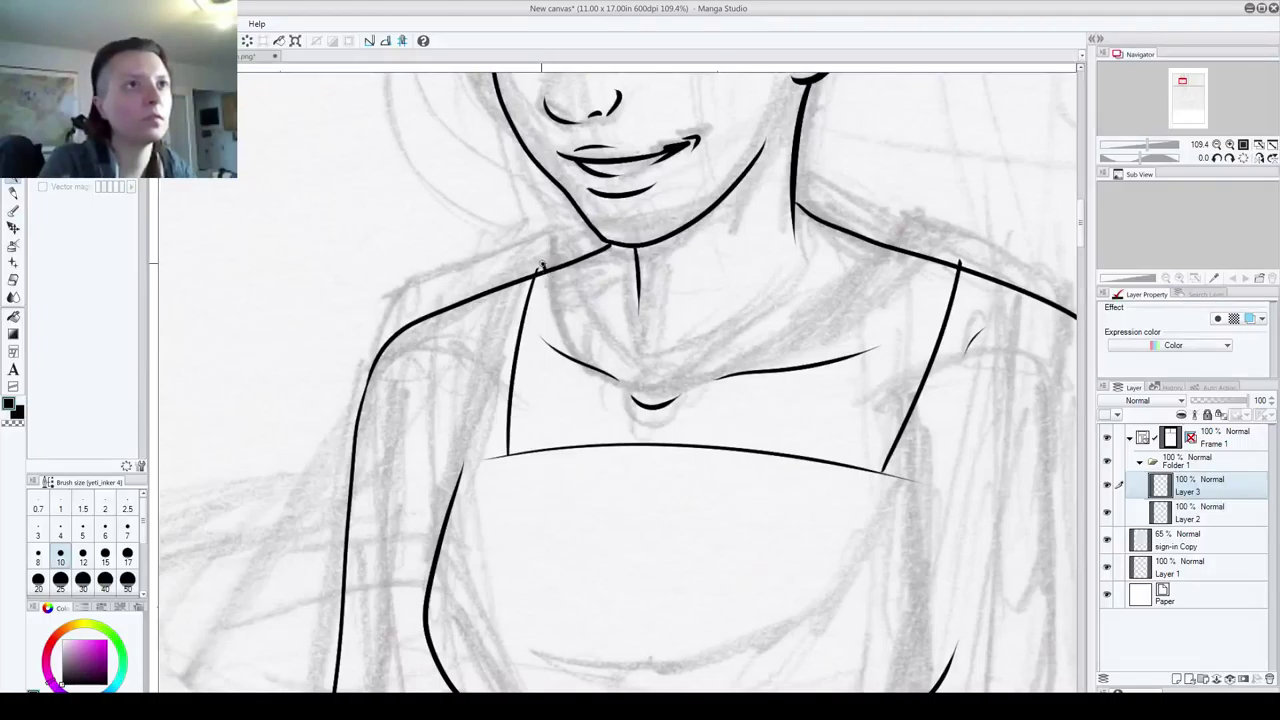
pyautogui.moveTo(510, 271)
pyautogui.mouseDown()
pyautogui.moveTo(397, 325)
pyautogui.moveTo(361, 356)
pyautogui.moveTo(336, 407)
pyautogui.moveTo(340, 443)
pyautogui.moveTo(431, 444)
pyautogui.moveTo(464, 463)
pyautogui.mouseUp()
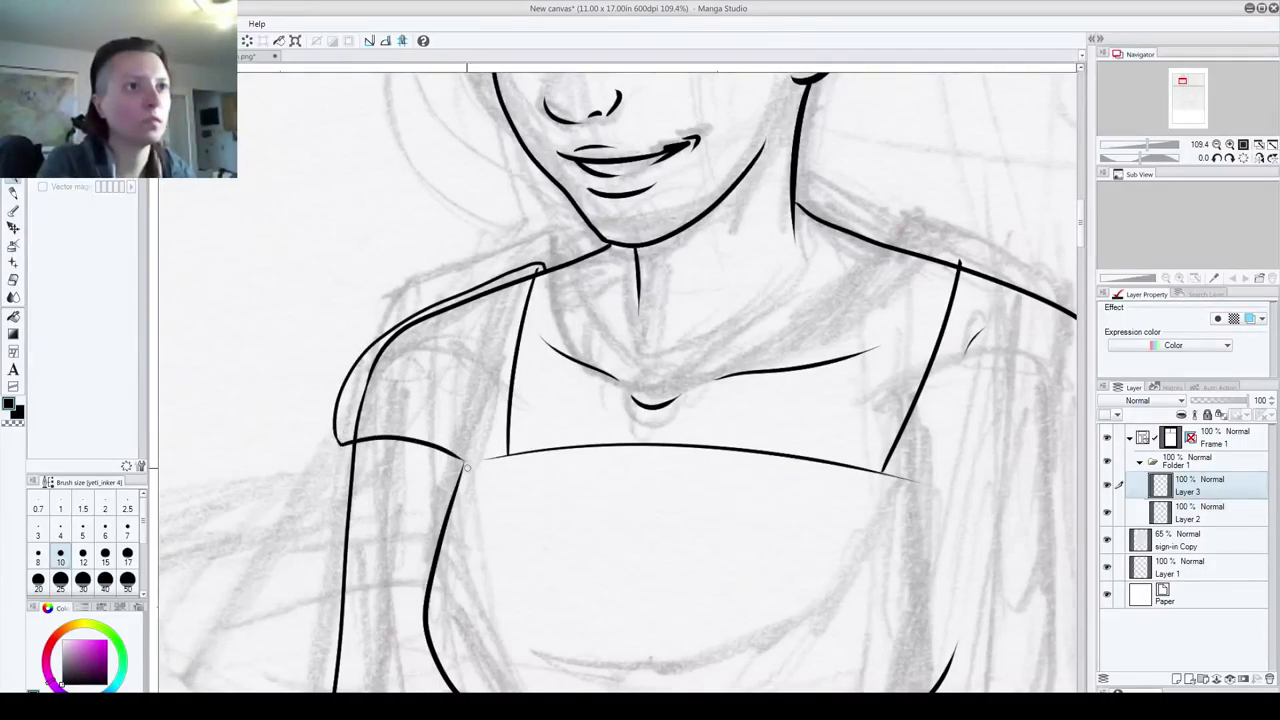
pyautogui.hotkey('ctrl', 'z')
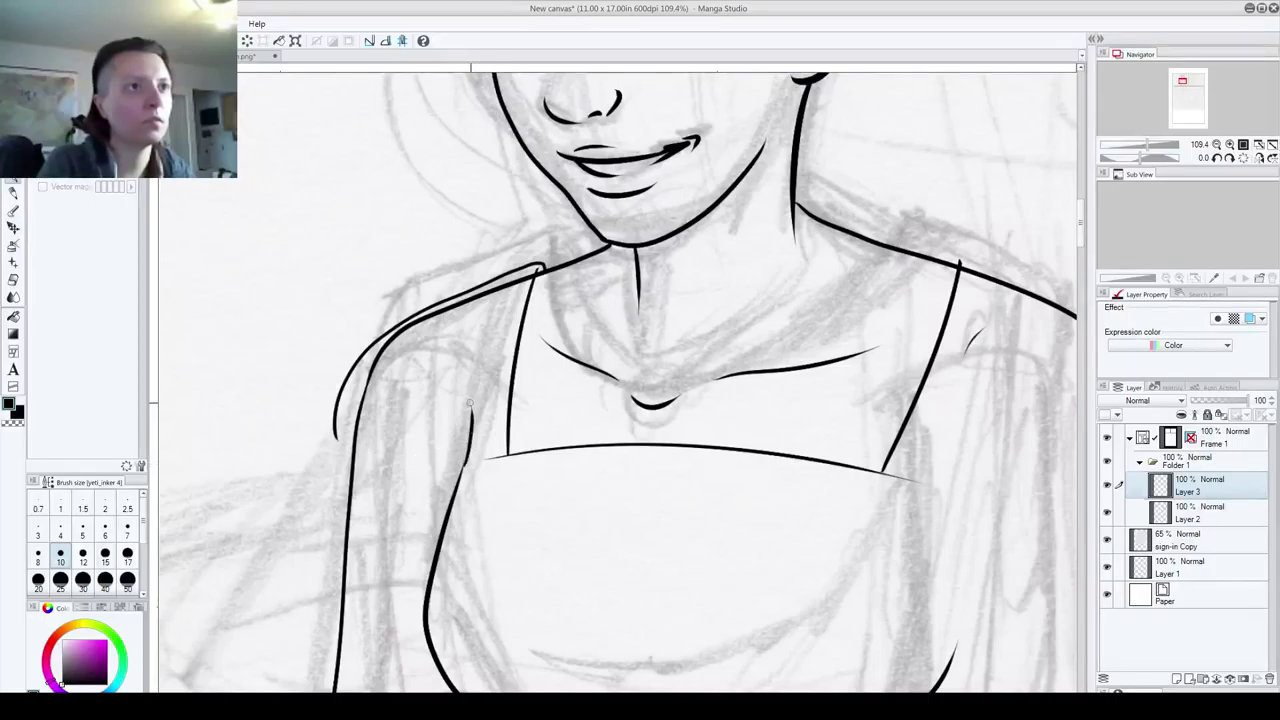
pyautogui.moveTo(467, 451); pyautogui.dragTo(478, 383)
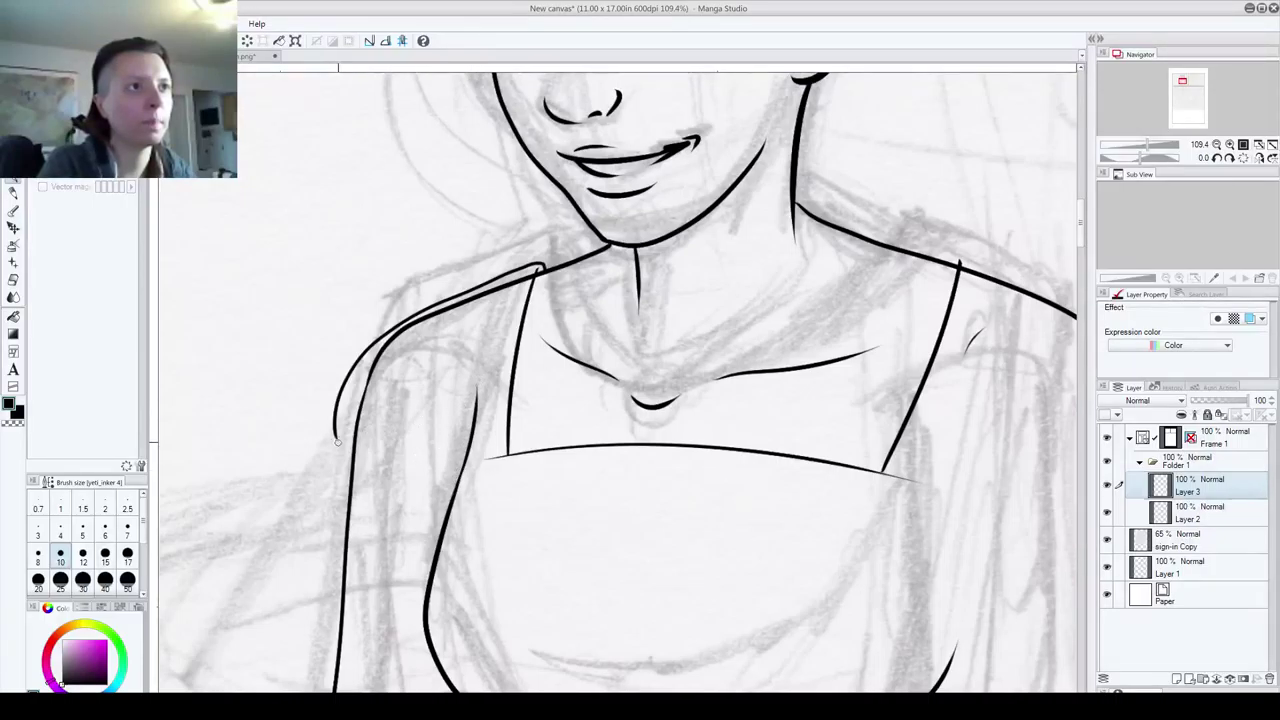
pyautogui.moveTo(338, 438); pyautogui.dragTo(487, 399)
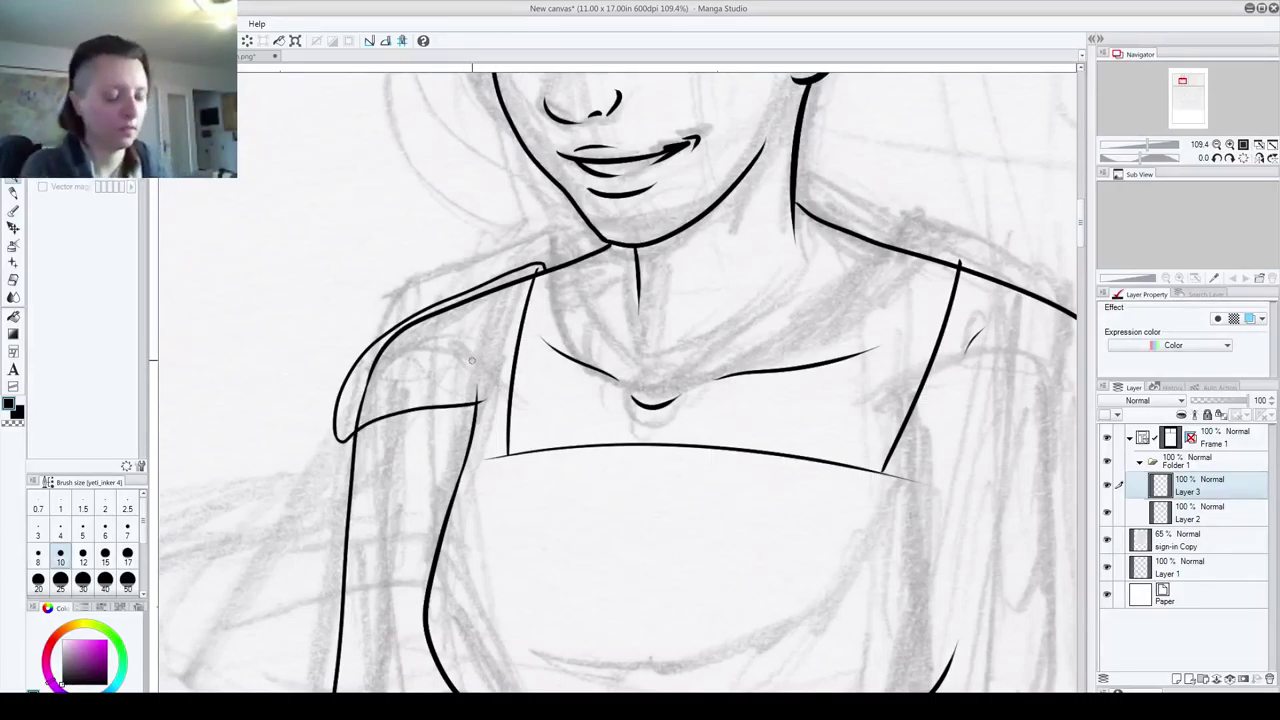
pyautogui.scroll(5, 476, 360)
pyautogui.moveTo(519, 425)
pyautogui.mouseDown()
pyautogui.moveTo(519, 397)
pyautogui.moveTo(511, 420)
pyautogui.mouseUp()
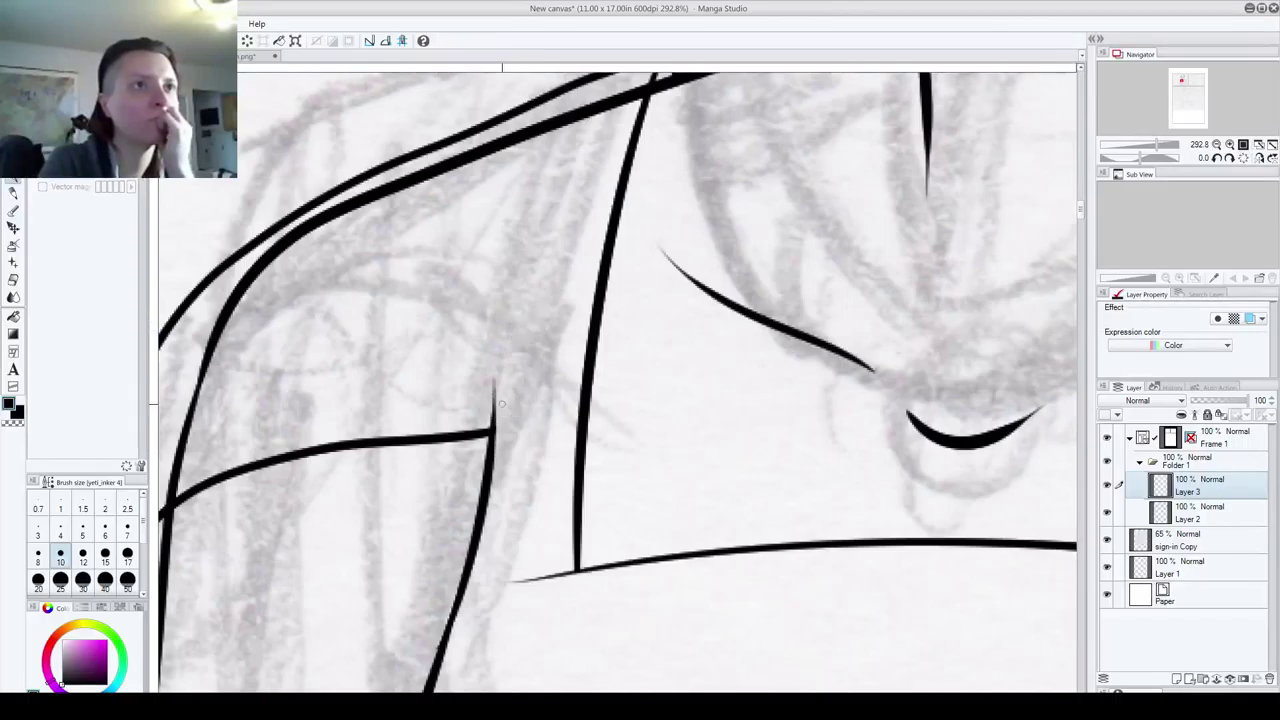
# - Ink the torso's side line up to the figure's left armpit and the wavy sleeve hem across that upper arm
pyautogui.moveTo(1045, 484); pyautogui.dragTo(210, 364)
pyautogui.moveTo(1065, 310); pyautogui.dragTo(604, 504)
pyautogui.scroll(-2, 615, 432)
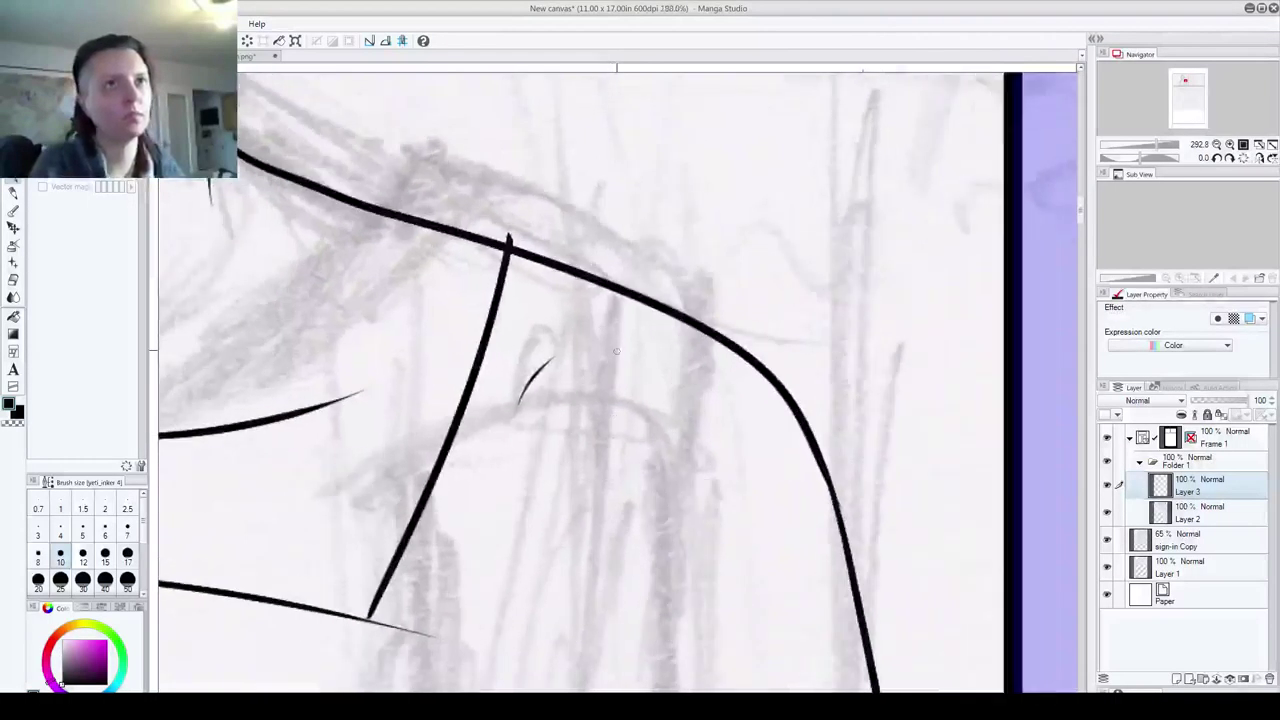
pyautogui.moveTo(500, 240)
pyautogui.mouseDown()
pyautogui.moveTo(515, 223)
pyautogui.moveTo(712, 312)
pyautogui.mouseUp()
pyautogui.hotkey('ctrl', 'z')
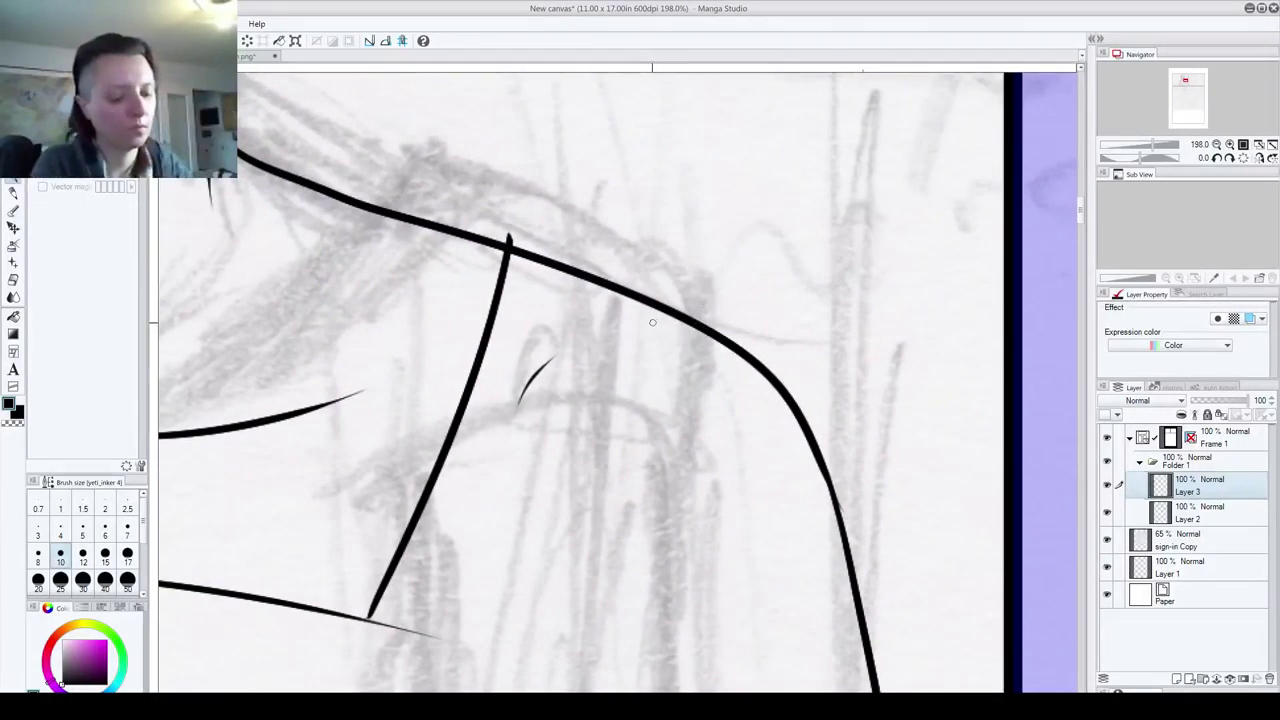
pyautogui.scroll(-2, 651, 322)
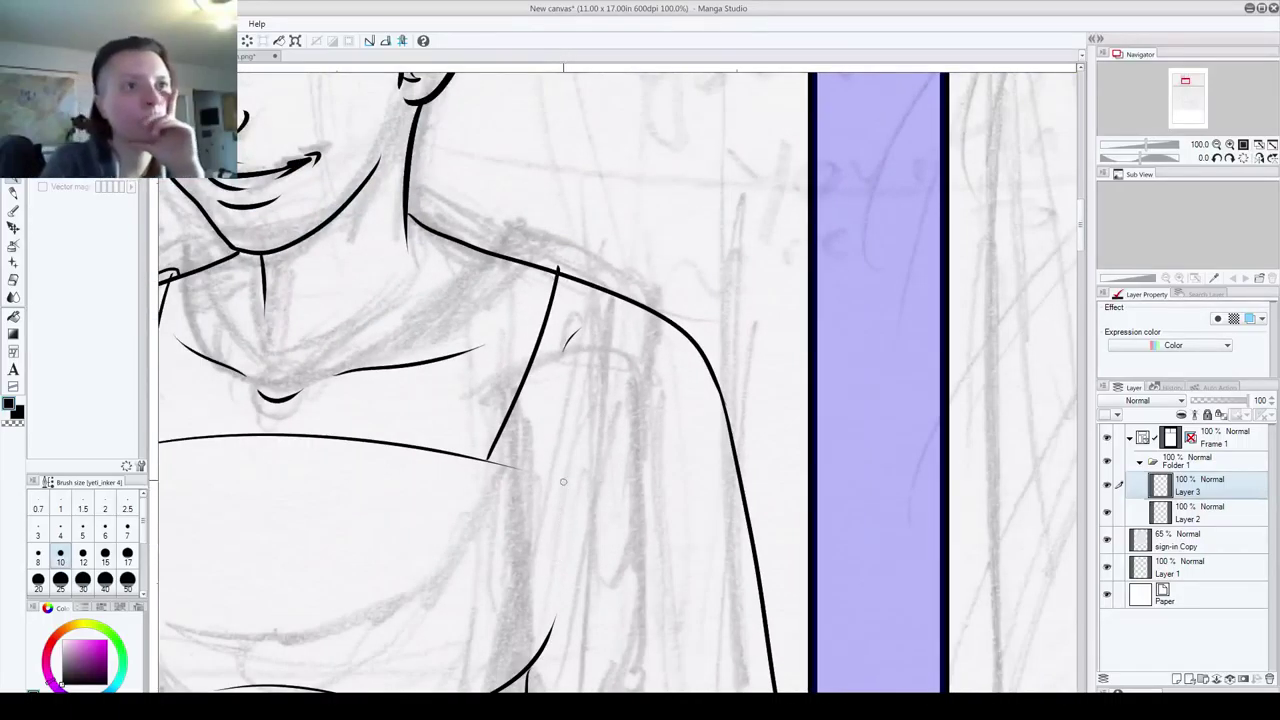
pyautogui.moveTo(570, 424)
pyautogui.mouseDown()
pyautogui.moveTo(557, 601)
pyautogui.moveTo(571, 455)
pyautogui.mouseUp()
pyautogui.hotkey('ctrl', 'z')
pyautogui.hotkey('ctrl', 'z')
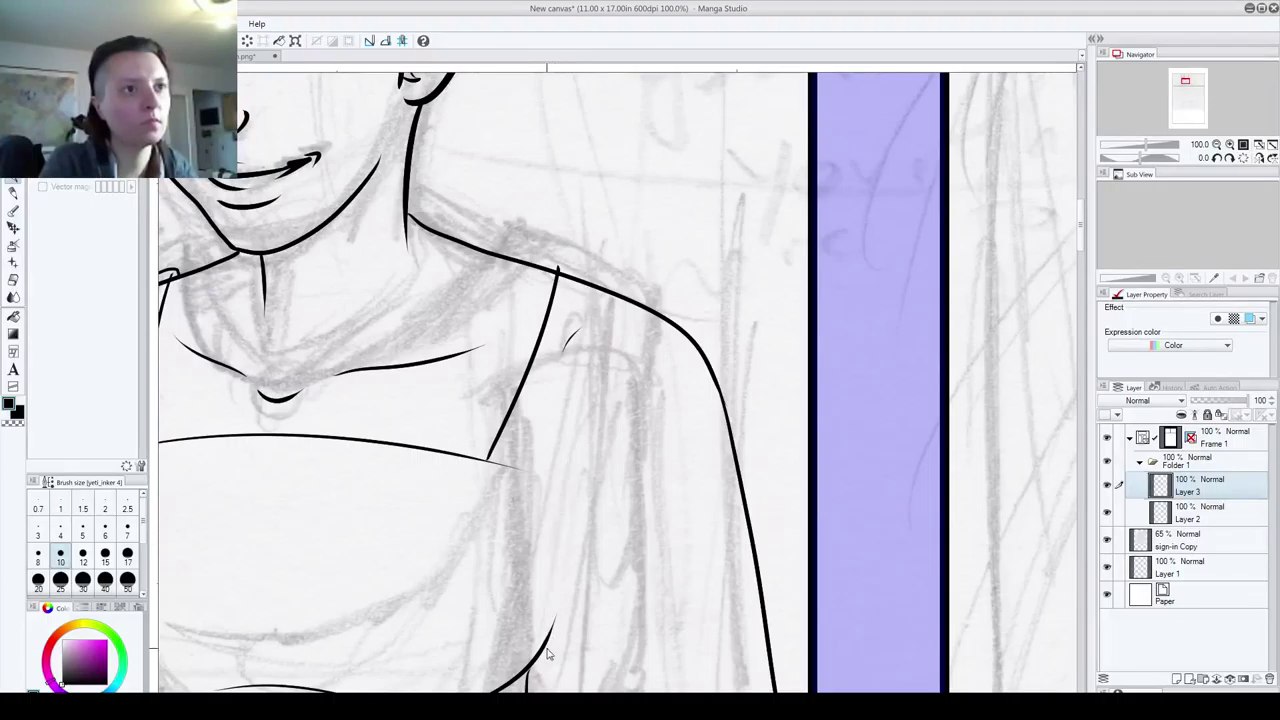
pyautogui.moveTo(548, 634)
pyautogui.mouseDown()
pyautogui.moveTo(570, 409)
pyautogui.moveTo(604, 430)
pyautogui.moveTo(772, 458)
pyautogui.mouseUp()
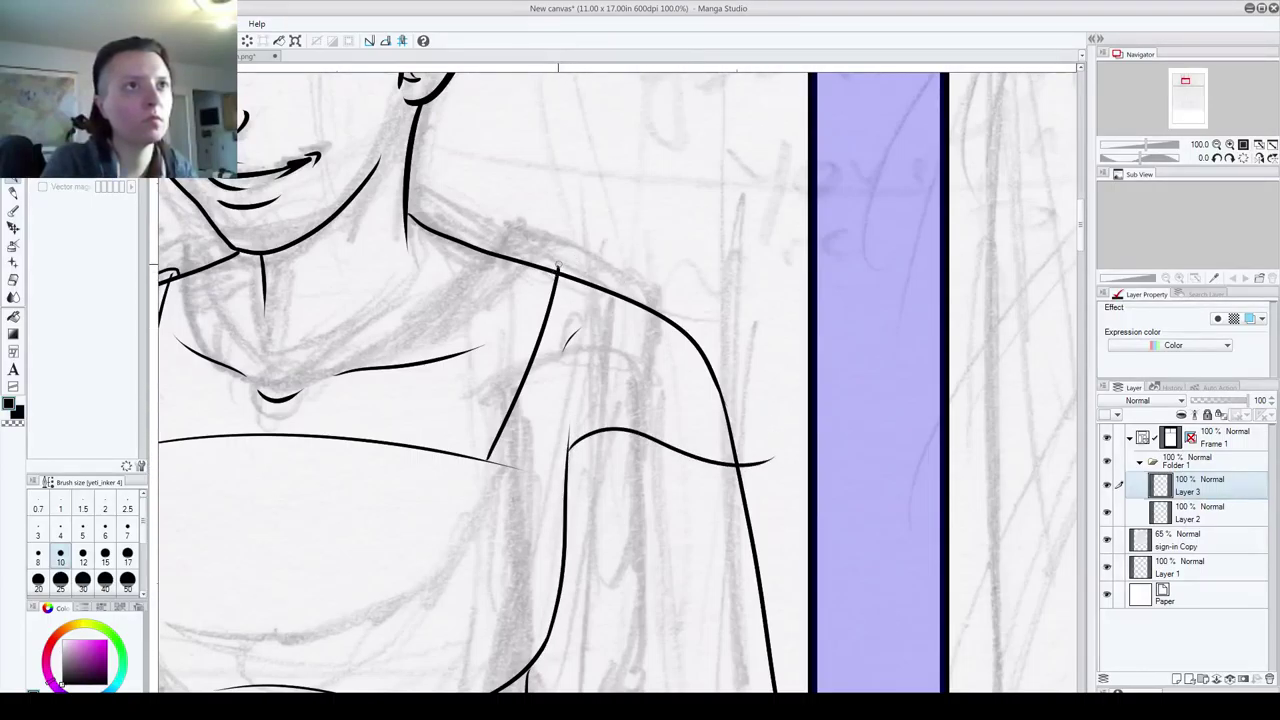
# - Ink the outer curve of the figure's left cap sleeve from the strap over the shoulder to the hem, redoing it until it fits
pyautogui.moveTo(580, 264)
pyautogui.mouseDown()
pyautogui.moveTo(690, 320)
pyautogui.moveTo(760, 428)
pyautogui.moveTo(764, 460)
pyautogui.mouseUp()
pyautogui.hotkey('ctrl', 'z')
pyautogui.moveTo(556, 270)
pyautogui.mouseDown()
pyautogui.moveTo(578, 264)
pyautogui.moveTo(752, 372)
pyautogui.moveTo(768, 480)
pyautogui.mouseUp()
pyautogui.moveTo(610, 414)
pyautogui.mouseDown()
pyautogui.moveTo(877, 479)
pyautogui.moveTo(690, 426)
pyautogui.mouseUp()
pyautogui.hotkey('ctrl', 'z')
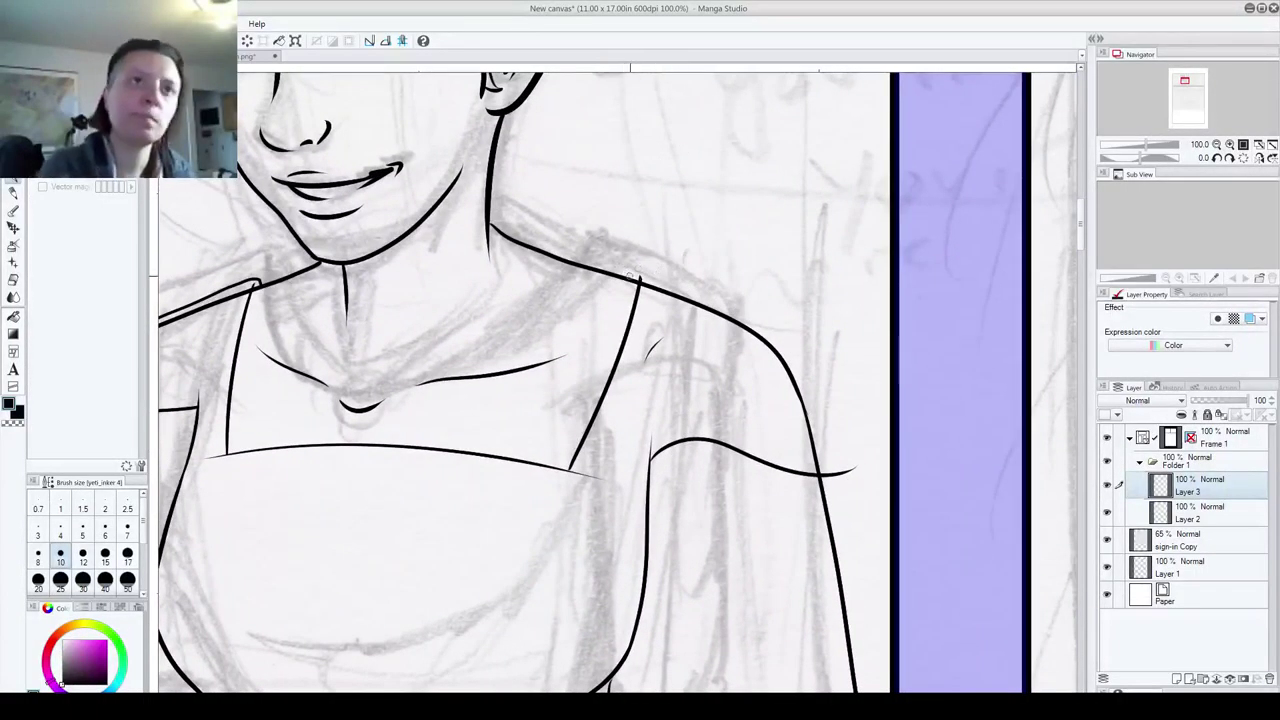
pyautogui.moveTo(643, 275)
pyautogui.mouseDown()
pyautogui.moveTo(728, 318)
pyautogui.moveTo(810, 398)
pyautogui.moveTo(832, 466)
pyautogui.mouseUp()
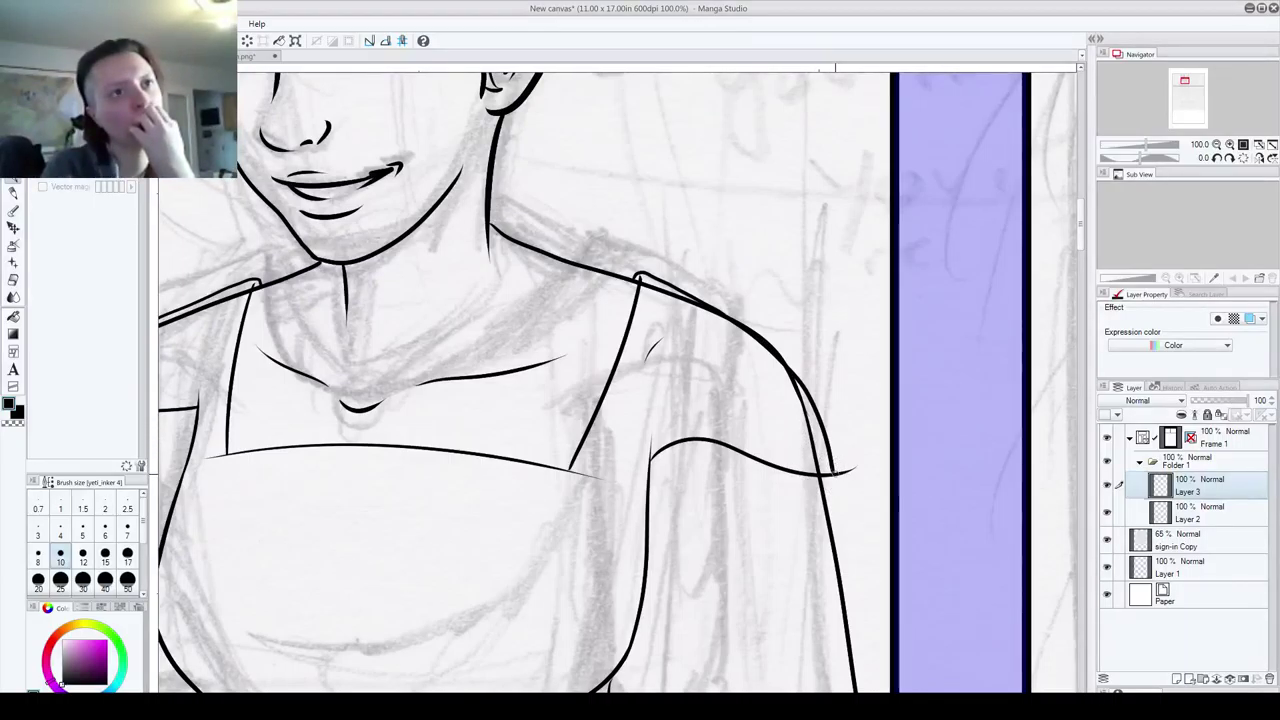
# - On Layer 2, remove the body's shoulder and arm lines covered by both sleeves and the short crease mark inside the left shoulder
pyautogui.click(1191, 520)
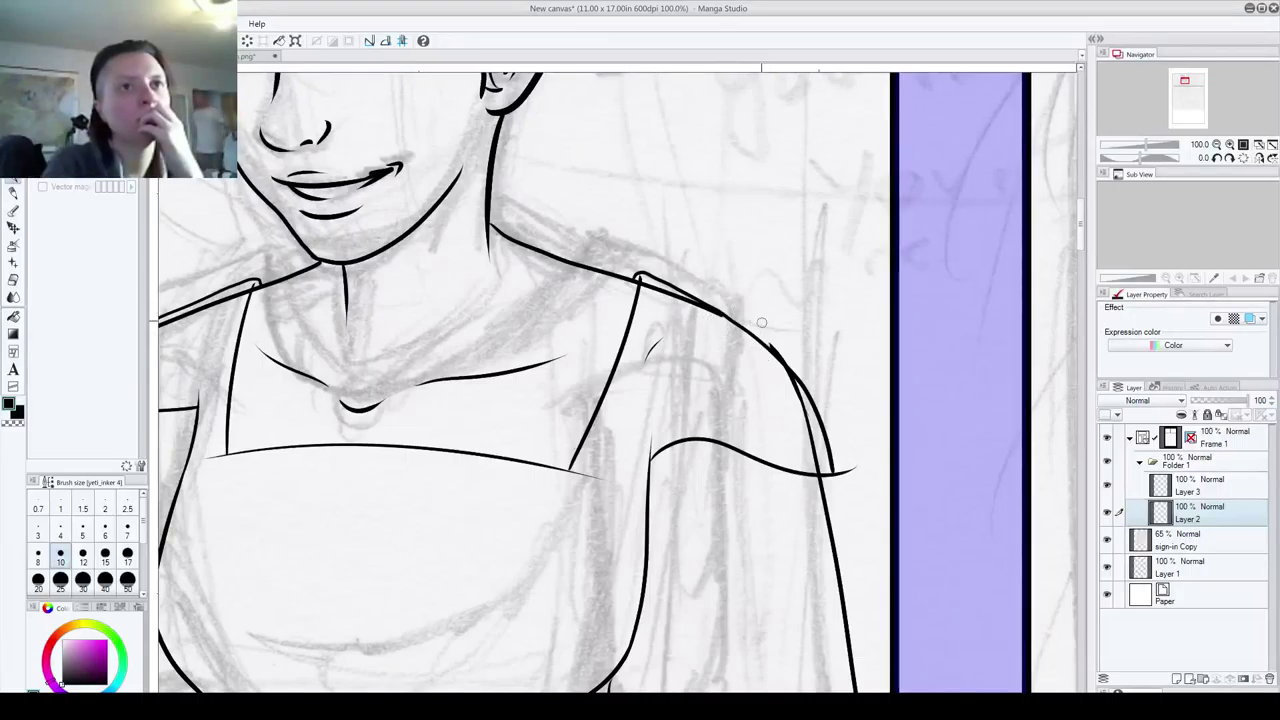
pyautogui.moveTo(777, 354); pyautogui.dragTo(820, 471)
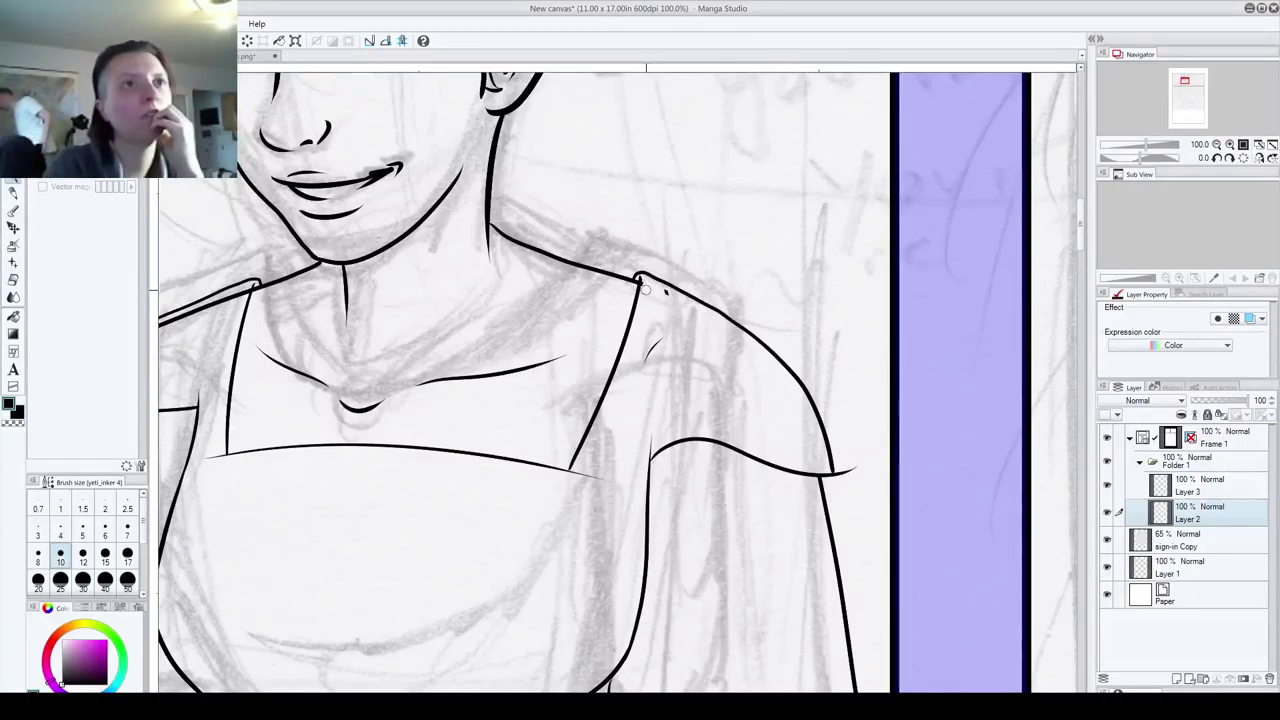
pyautogui.moveTo(448, 275)
pyautogui.mouseDown()
pyautogui.moveTo(579, 229)
pyautogui.moveTo(1076, 199)
pyautogui.mouseUp()
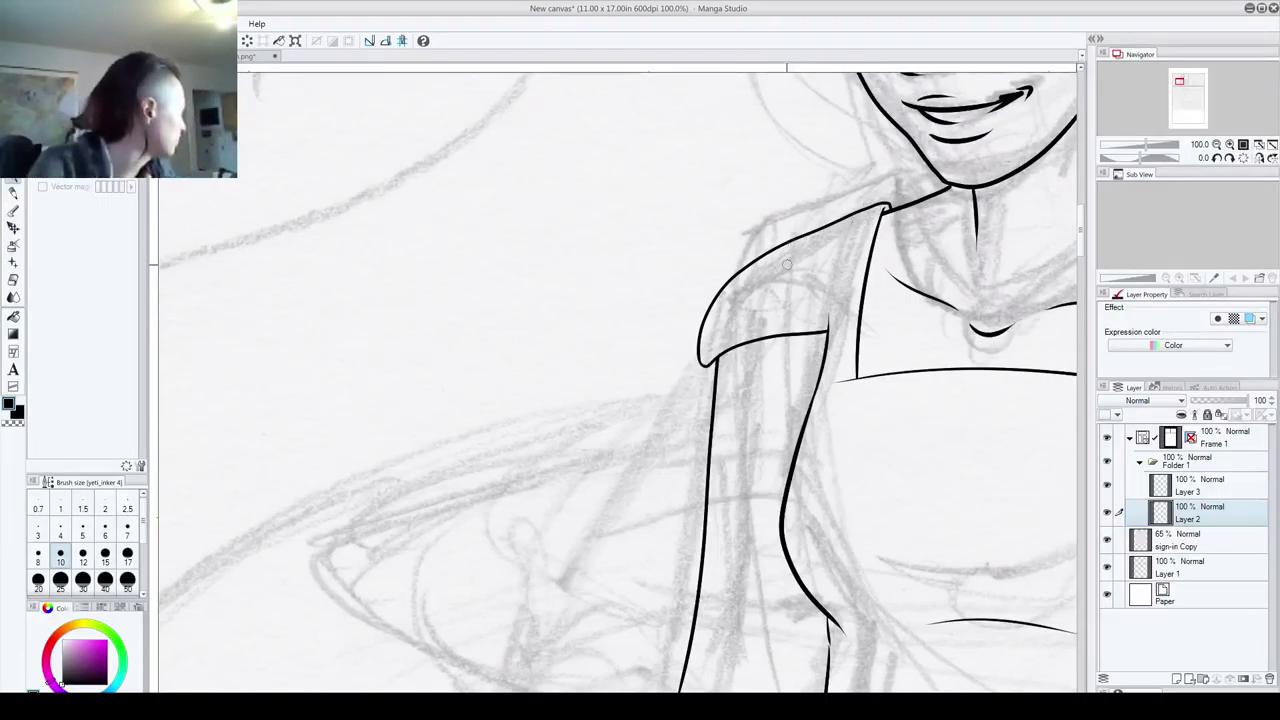
pyautogui.moveTo(799, 350)
pyautogui.mouseDown()
pyautogui.moveTo(557, 429)
pyautogui.moveTo(591, 463)
pyautogui.moveTo(606, 512)
pyautogui.mouseUp()
pyautogui.moveTo(725, 387)
pyautogui.mouseDown()
pyautogui.moveTo(704, 543)
pyautogui.moveTo(800, 498)
pyautogui.moveTo(742, 408)
pyautogui.moveTo(650, 440)
pyautogui.moveTo(684, 628)
pyautogui.mouseUp()
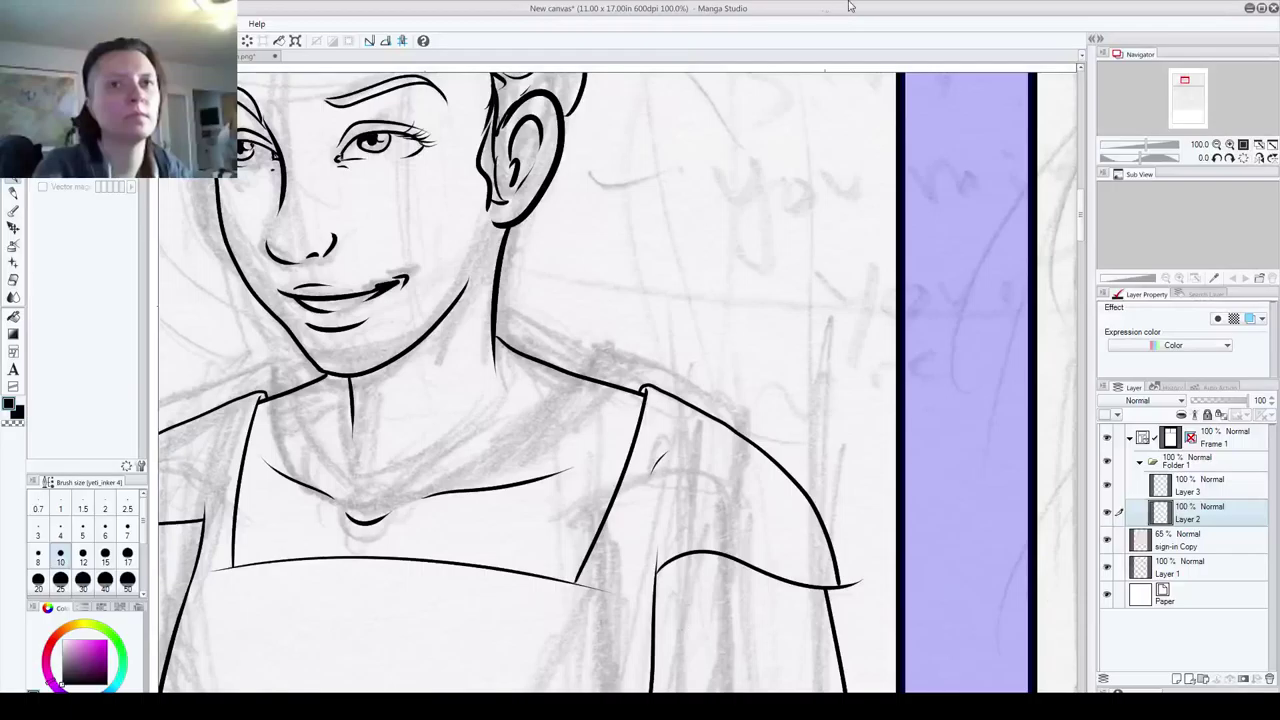
pyautogui.hotkey('ctrl', 'z')
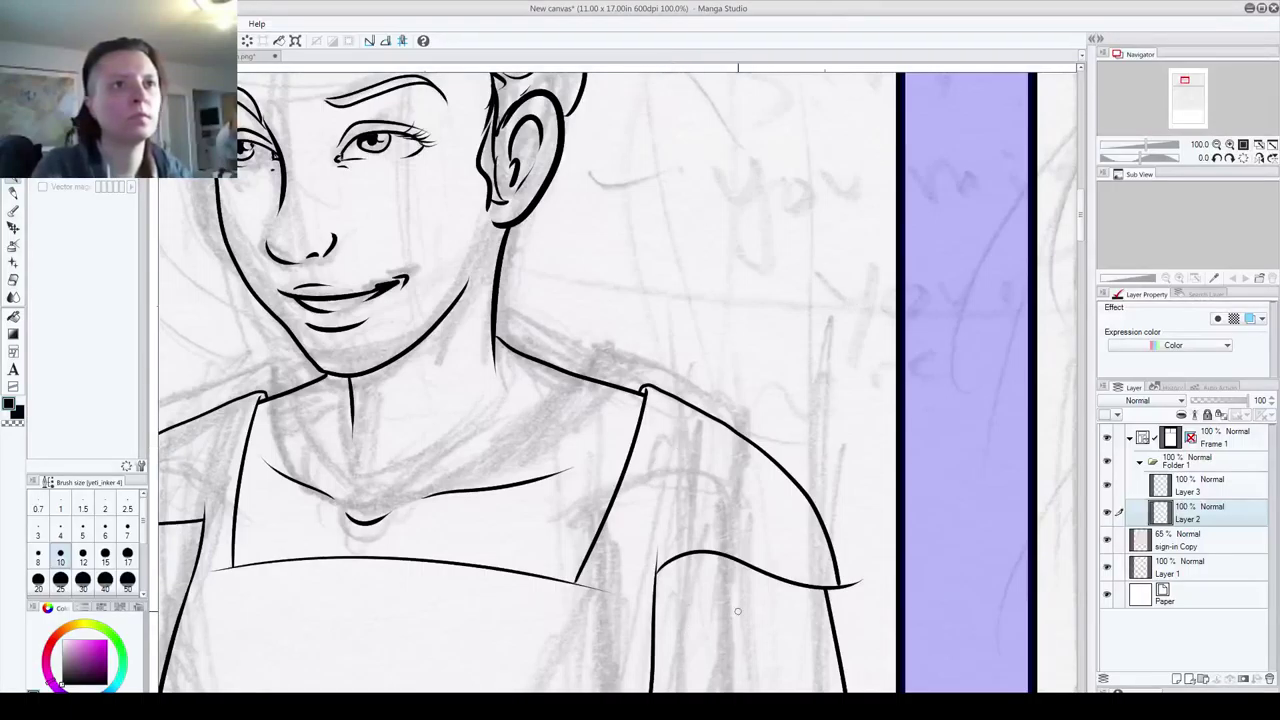
# - Ink a short inner arm contour beside the waist on the figure's right side, redoing it until it fits
pyautogui.moveTo(738, 612); pyautogui.dragTo(1114, 154)
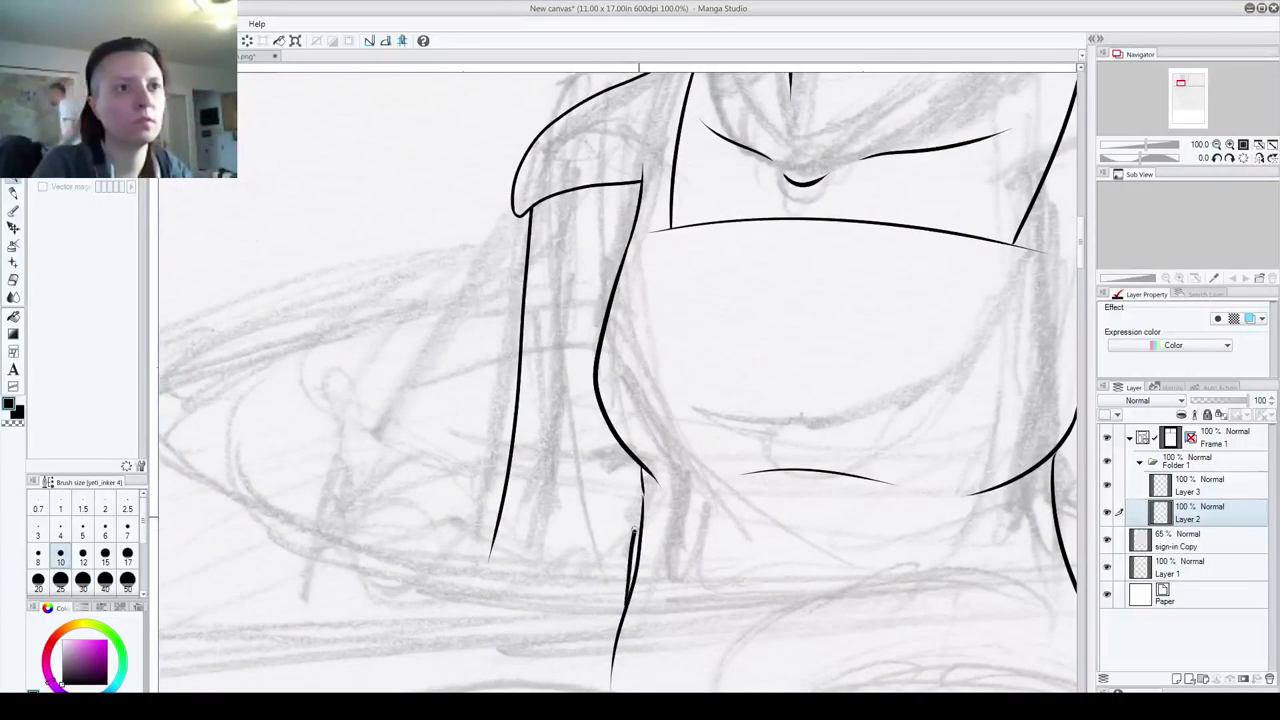
pyautogui.moveTo(624, 611); pyautogui.dragTo(640, 480)
pyautogui.hotkey('ctrl', 'z')
pyautogui.moveTo(626, 541); pyautogui.dragTo(640, 463)
pyautogui.hotkey('ctrl', 'z')
pyautogui.moveTo(626, 540); pyautogui.dragTo(636, 457)
# - Try to ink the inner contour of the figure's left arm from below the armpit down to the hip
pyautogui.moveTo(829, 362); pyautogui.dragTo(516, 262)
pyautogui.moveTo(697, 248); pyautogui.dragTo(563, 308)
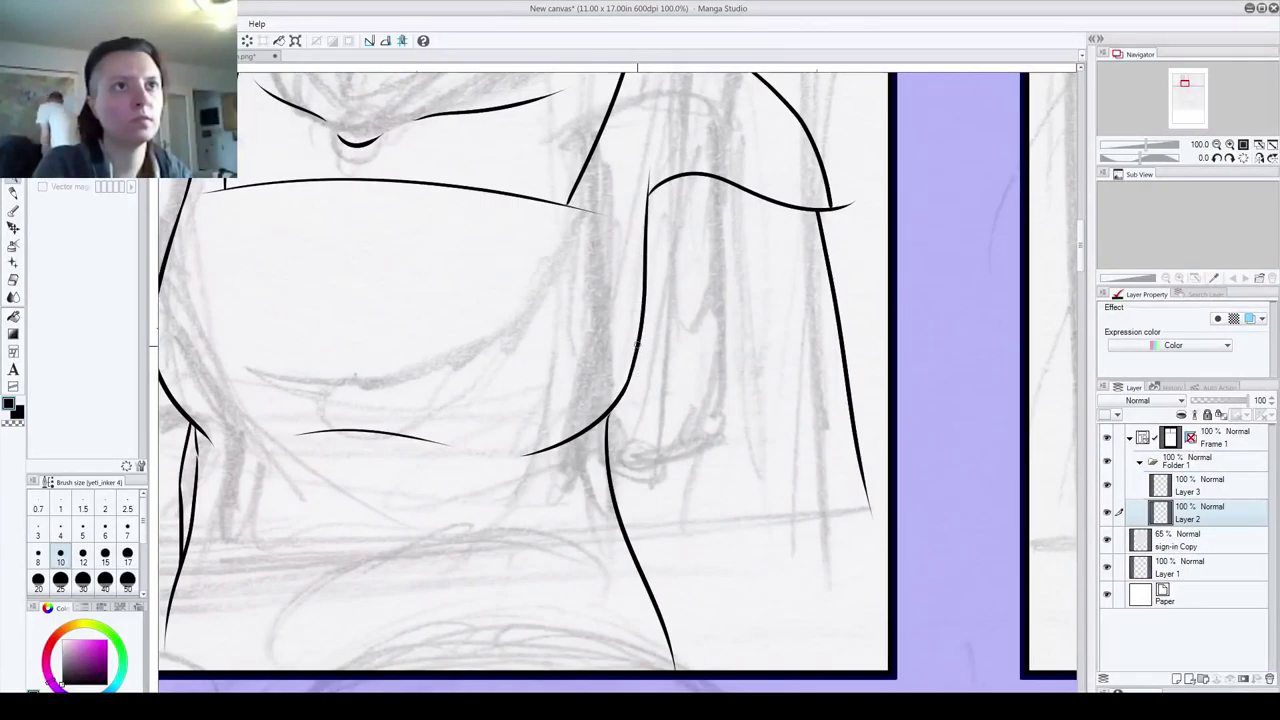
pyautogui.moveTo(643, 315); pyautogui.dragTo(660, 487)
pyautogui.hotkey('ctrl', 'z')
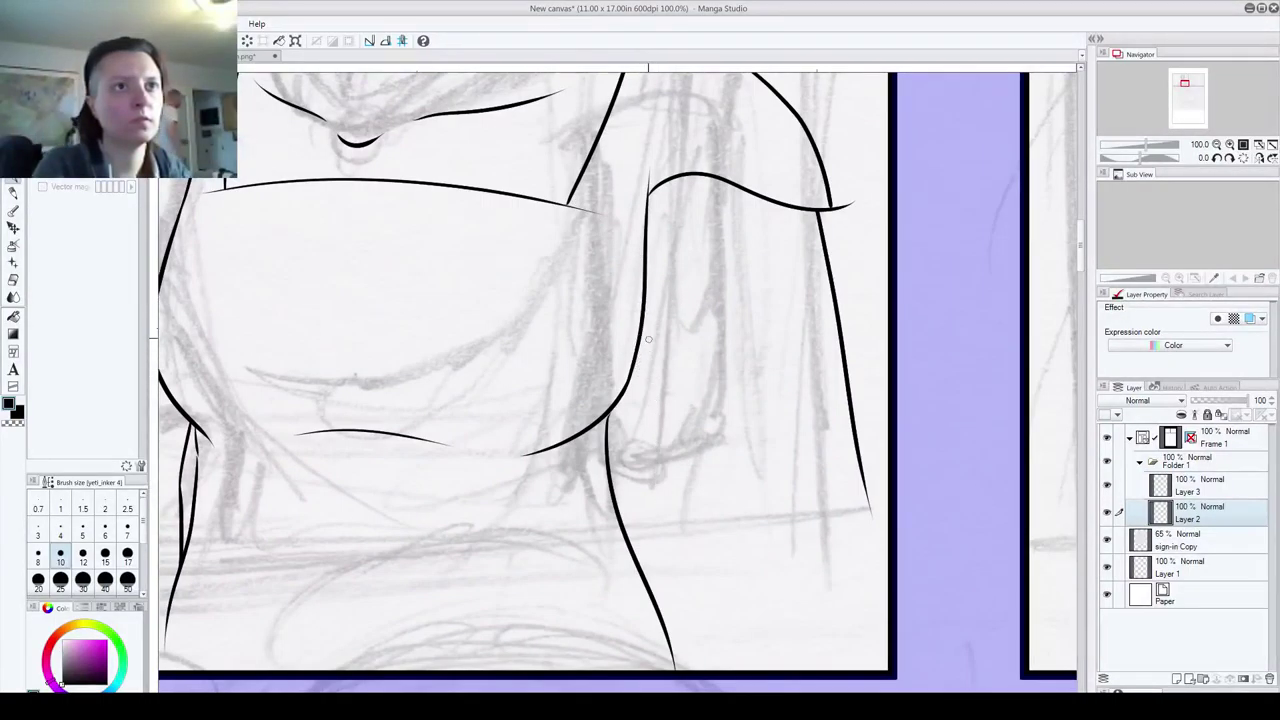
pyautogui.moveTo(643, 316); pyautogui.dragTo(658, 564)
pyautogui.hotkey('ctrl', 'z')
pyautogui.moveTo(659, 614); pyautogui.dragTo(646, 460)
pyautogui.moveTo(655, 608); pyautogui.dragTo(648, 276)
pyautogui.hotkey('ctrl', 'z')
pyautogui.moveTo(654, 611); pyautogui.dragTo(641, 310)
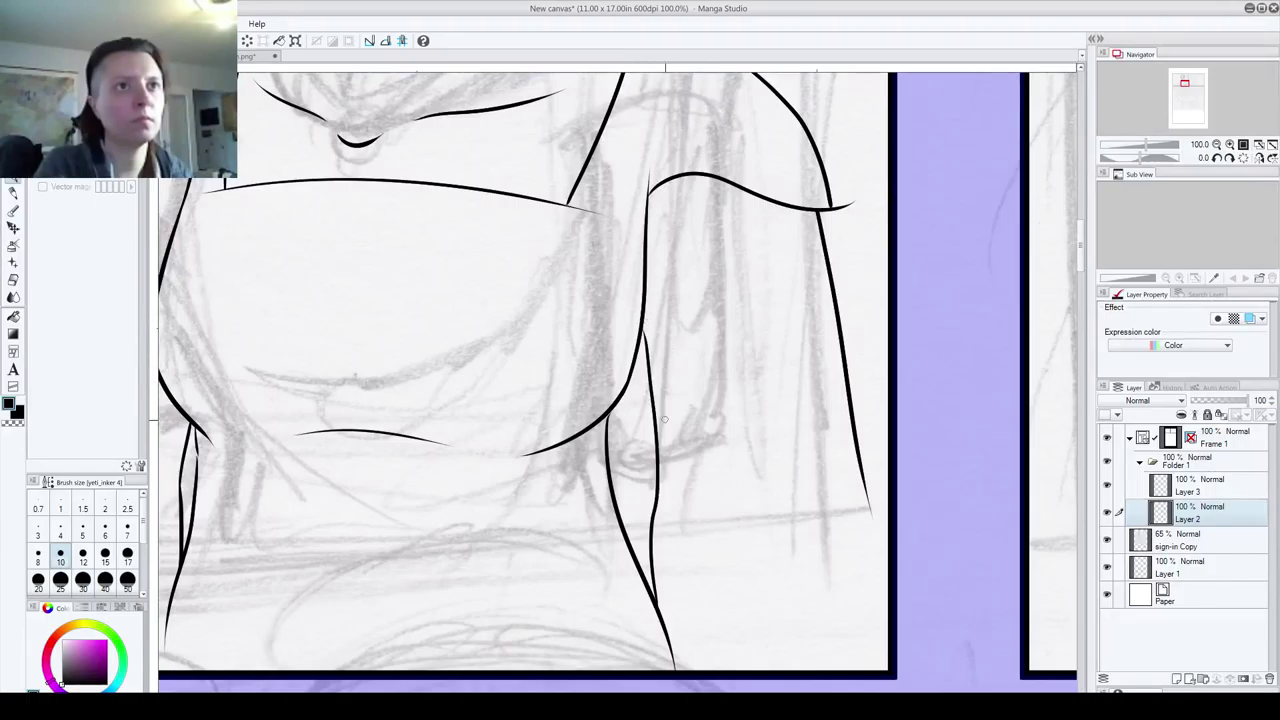
pyautogui.hotkey('ctrl', 'z')
# - Redraw the outer contour of the figure's left arm as a straighter line from the sleeve hem down toward the panel's lower edge
pyautogui.moveTo(799, 207)
pyautogui.mouseDown()
pyautogui.moveTo(802, 547)
pyautogui.moveTo(812, 652)
pyautogui.mouseUp()
pyautogui.hotkey('ctrl', 'z')
pyautogui.moveTo(800, 208); pyautogui.dragTo(806, 632)
pyautogui.hotkey('ctrl', 'z')
pyautogui.hotkey('ctrl', 'z')
pyautogui.hotkey('ctrl', 'z')
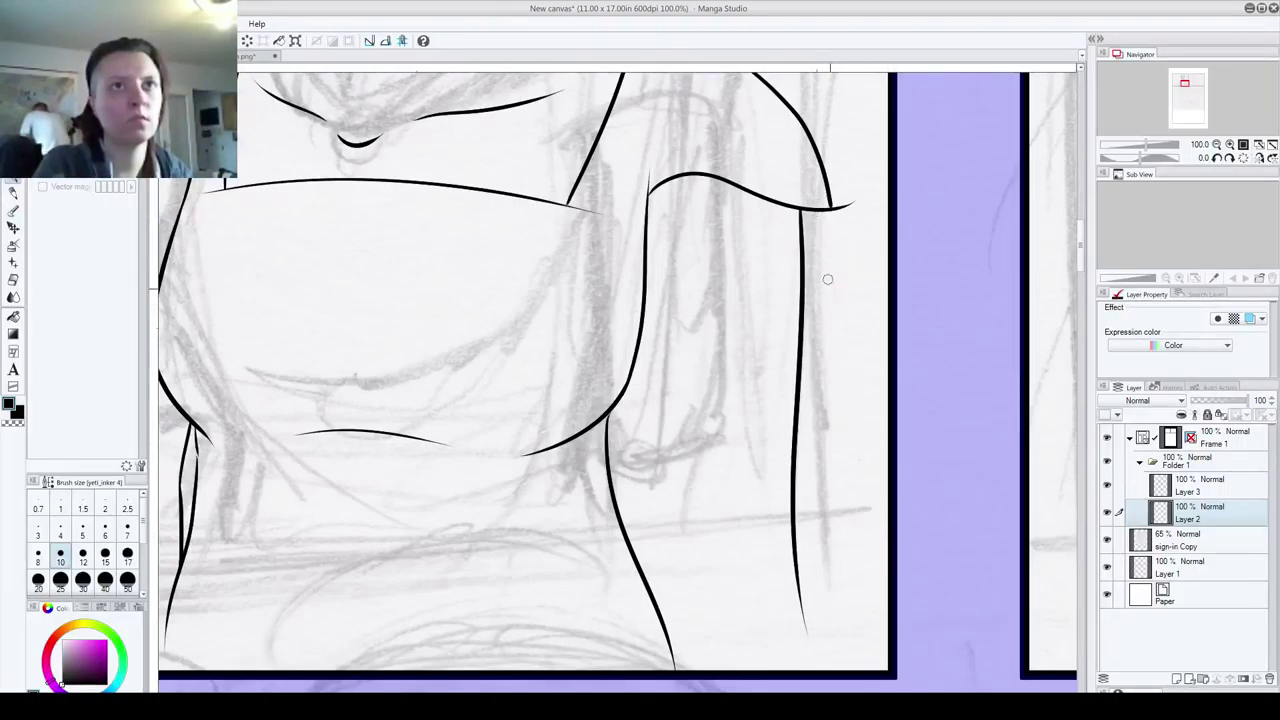
# - On Layer 3, clean up the hem's overshooting end at the outer tip of the figure's left sleeve
pyautogui.click(1209, 485)
pyautogui.moveTo(819, 280); pyautogui.dragTo(777, 447)
pyautogui.moveTo(805, 380); pyautogui.dragTo(797, 376)
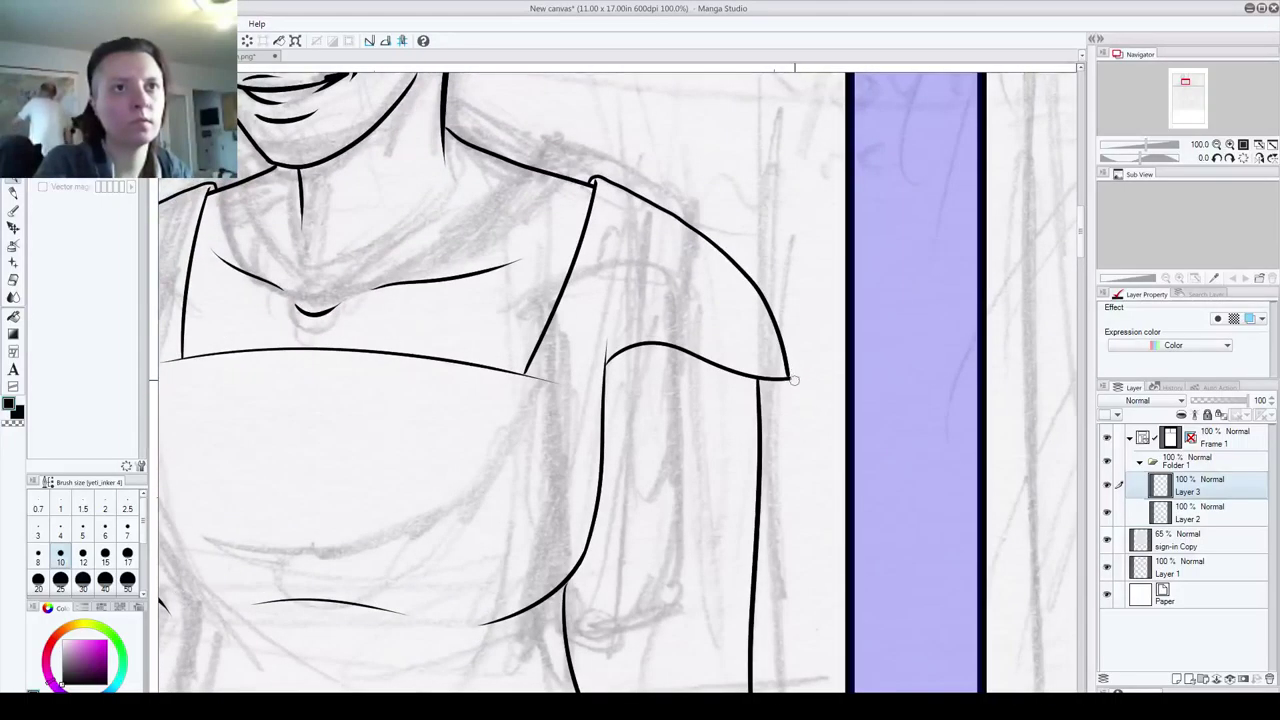
# - Review the inked figure within its panel and add a new layer above the clothing inks
pyautogui.moveTo(472, 587); pyautogui.dragTo(651, 549)
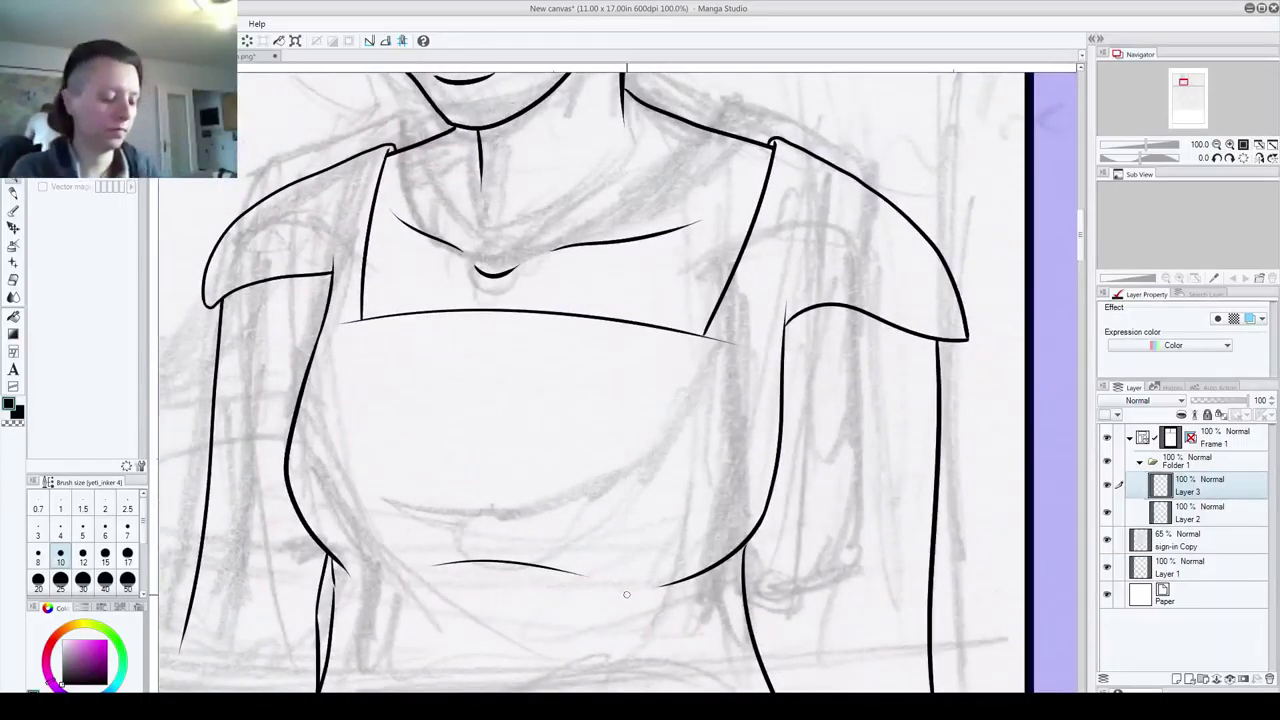
pyautogui.scroll(-8, 627, 595)
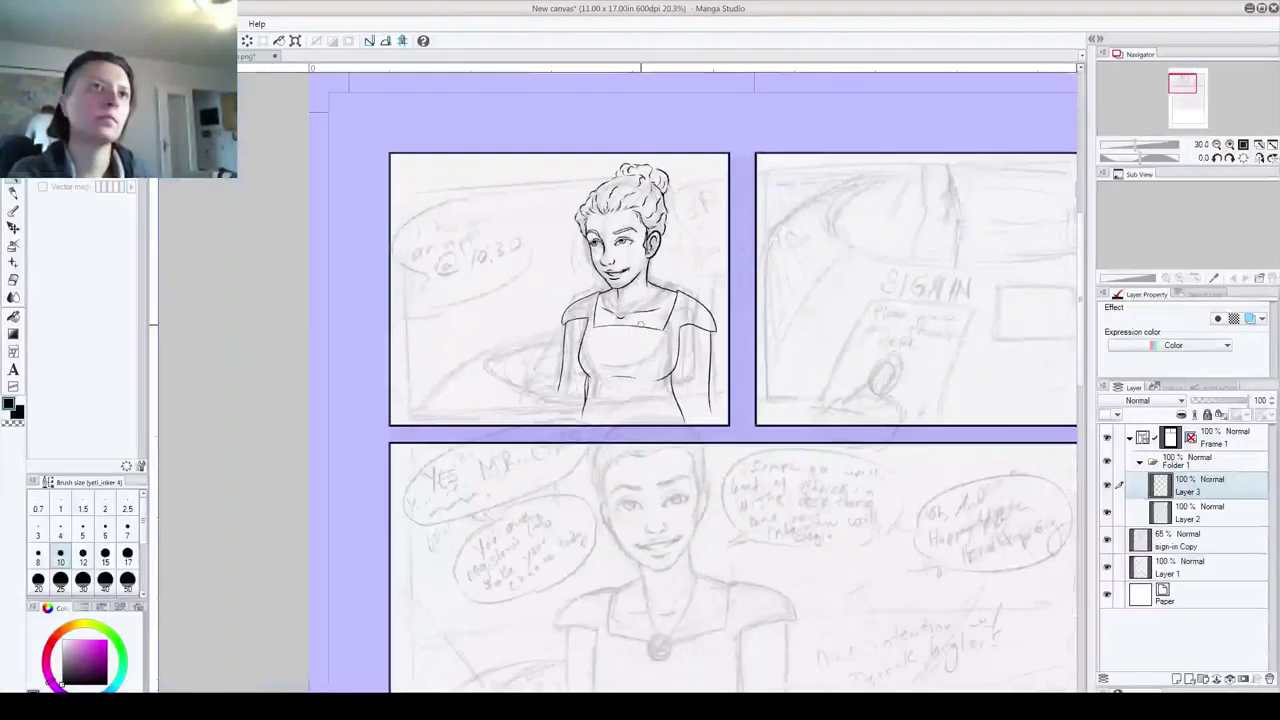
pyautogui.scroll(4, 641, 322)
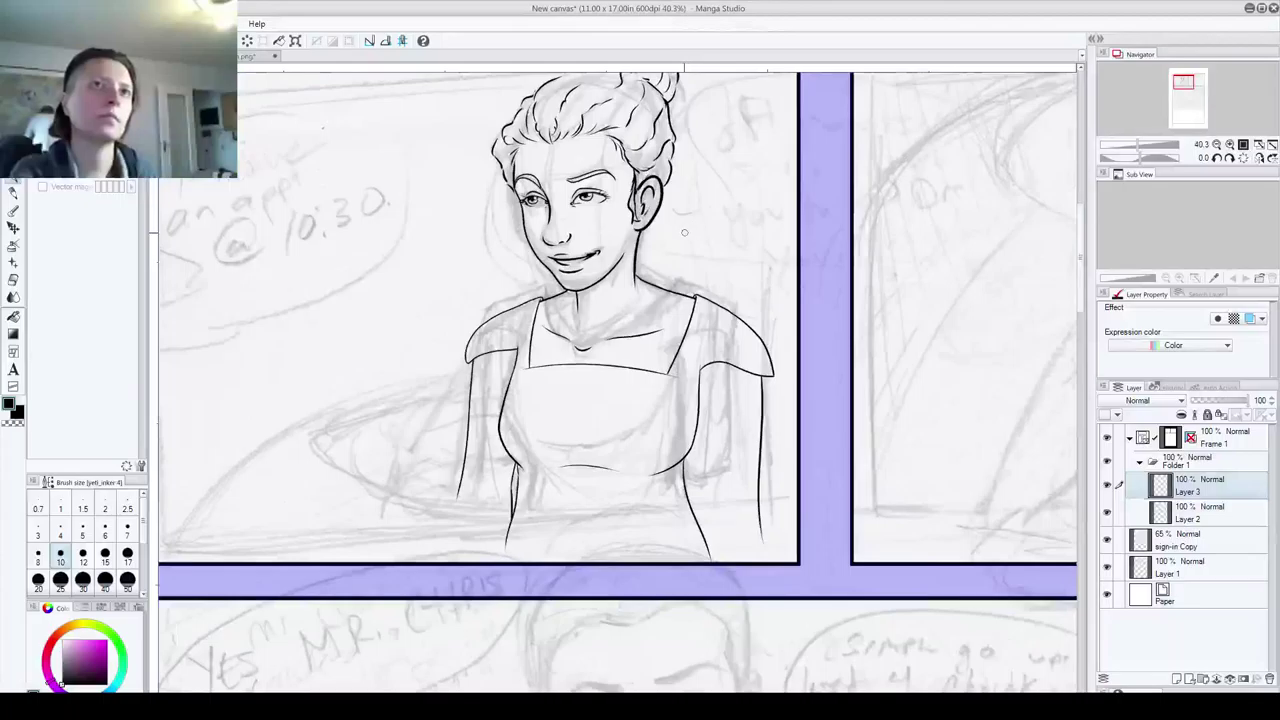
pyautogui.scroll(2, 684, 232)
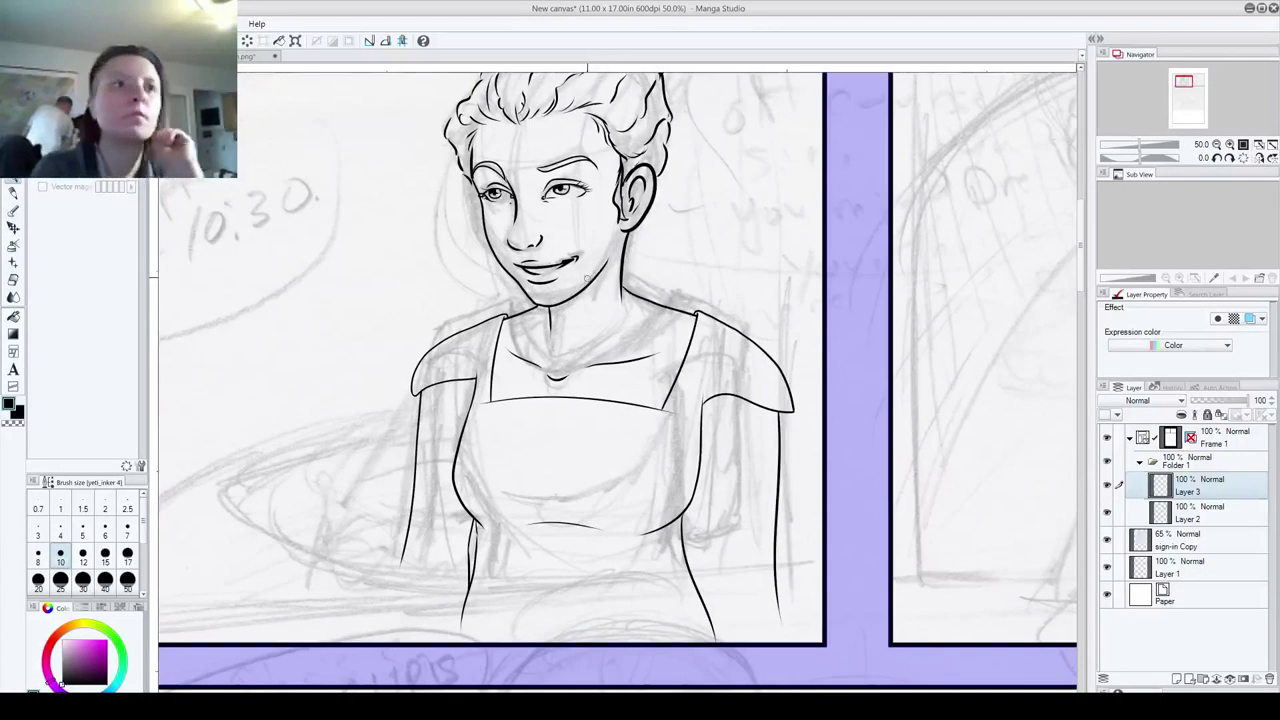
pyautogui.click(1176, 678)
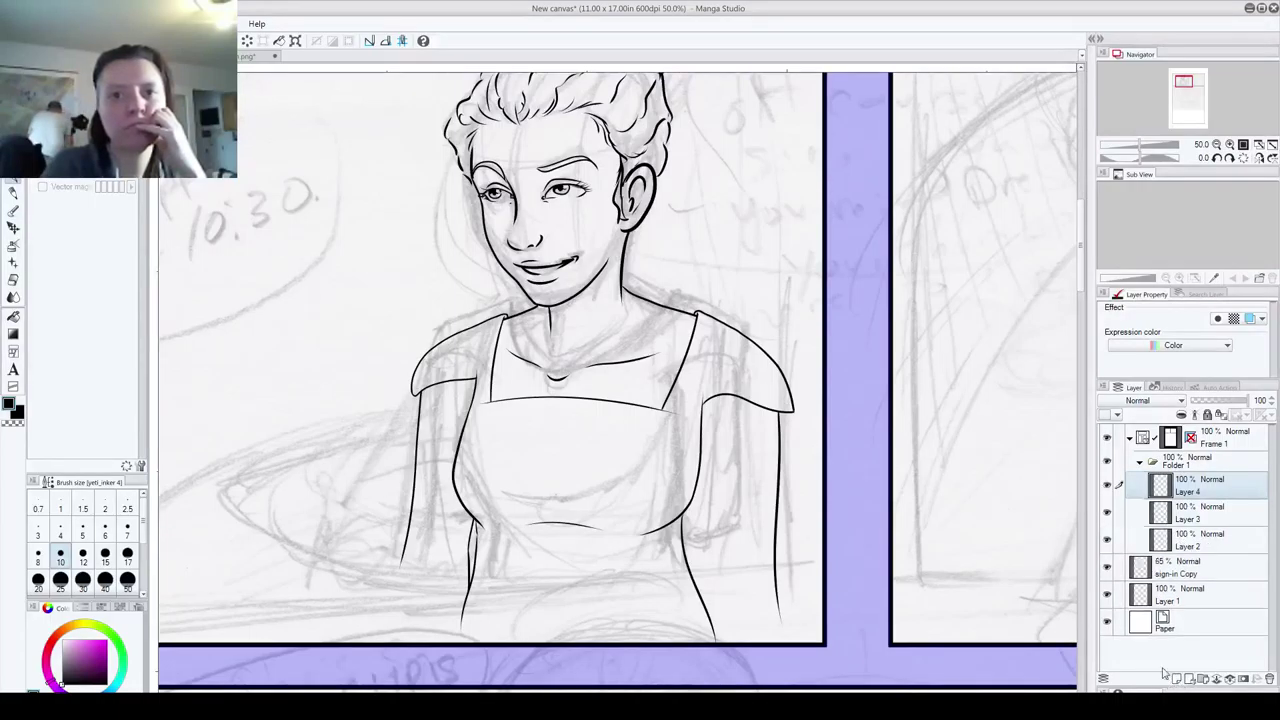
# - Try inking the desk's inner rim around the figure in the first panel on Layer 4, using brush sizes 17 and 12
pyautogui.scroll(-4, 537, 283)
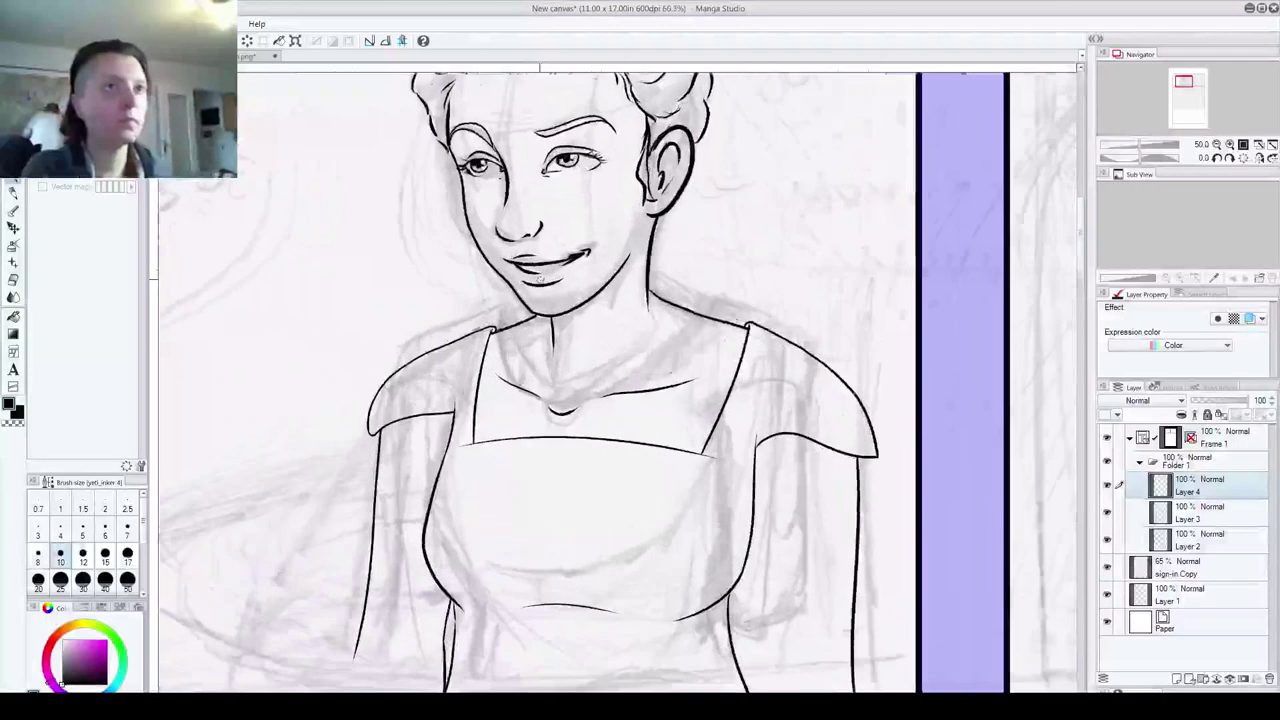
pyautogui.moveTo(556, 402)
pyautogui.mouseDown()
pyautogui.moveTo(648, 376)
pyautogui.moveTo(610, 314)
pyautogui.mouseUp()
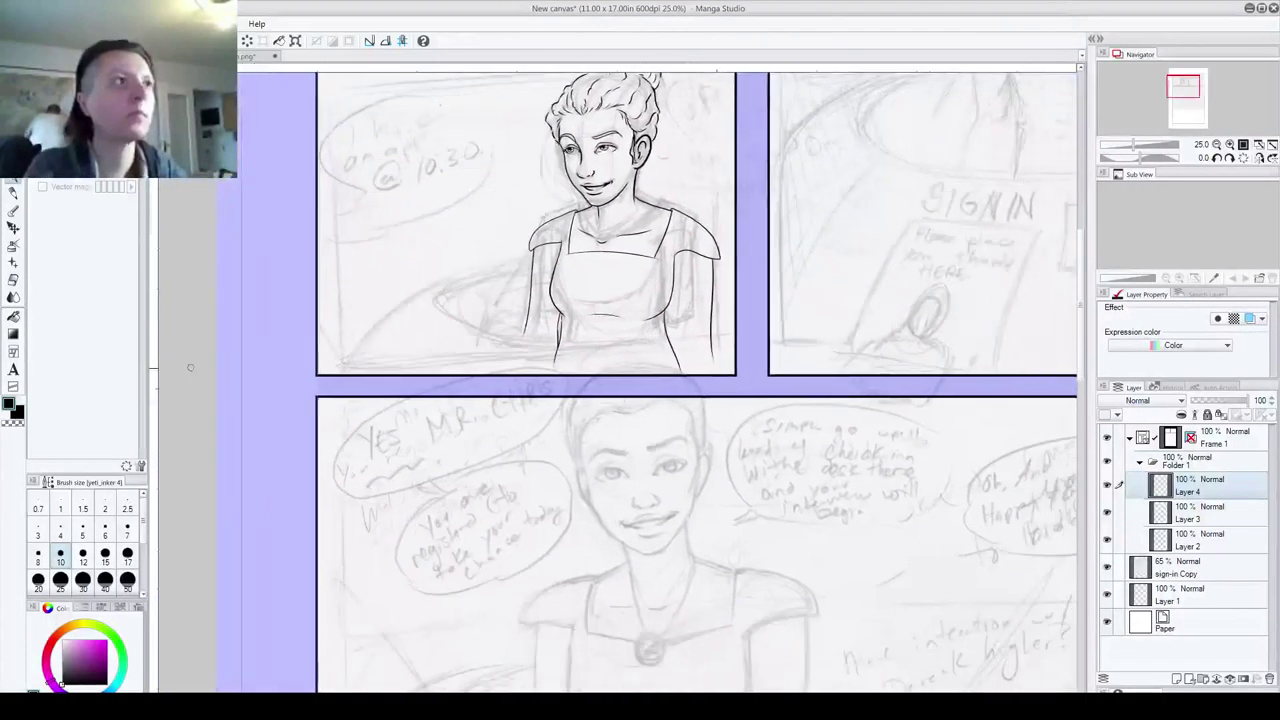
pyautogui.click(127, 558)
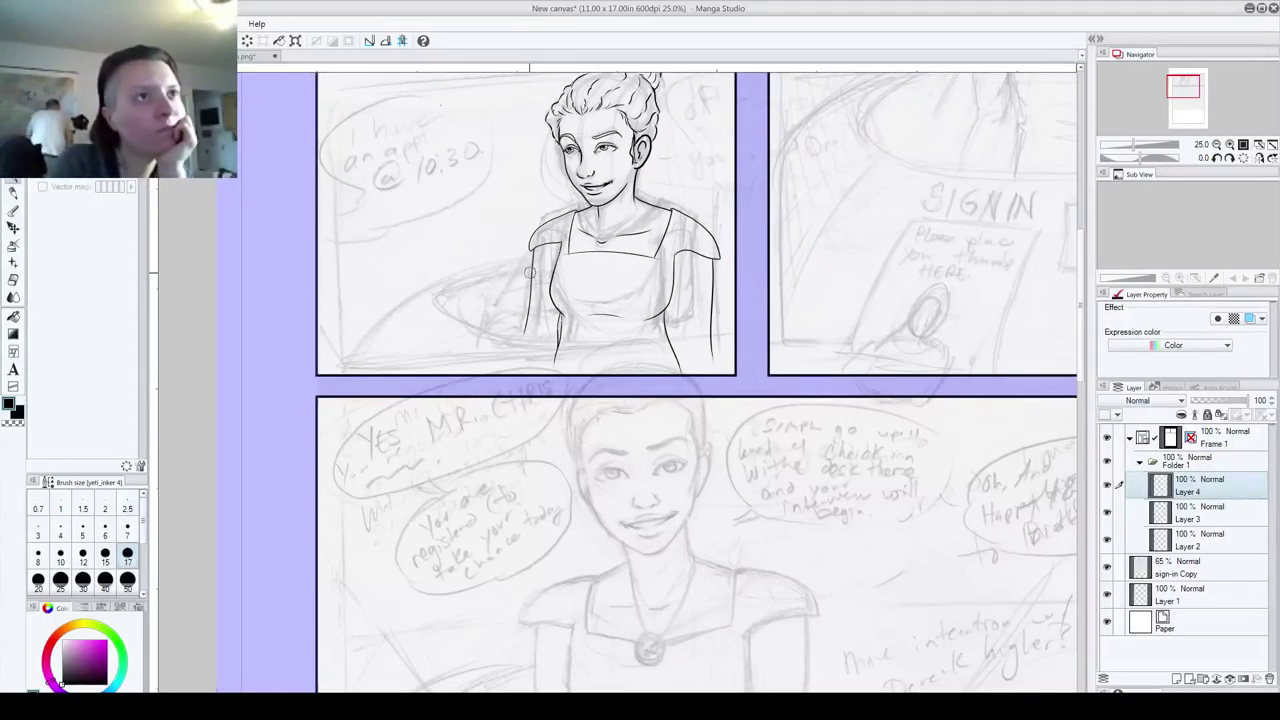
pyautogui.moveTo(743, 348)
pyautogui.mouseDown()
pyautogui.moveTo(446, 318)
pyautogui.moveTo(548, 255)
pyautogui.mouseUp()
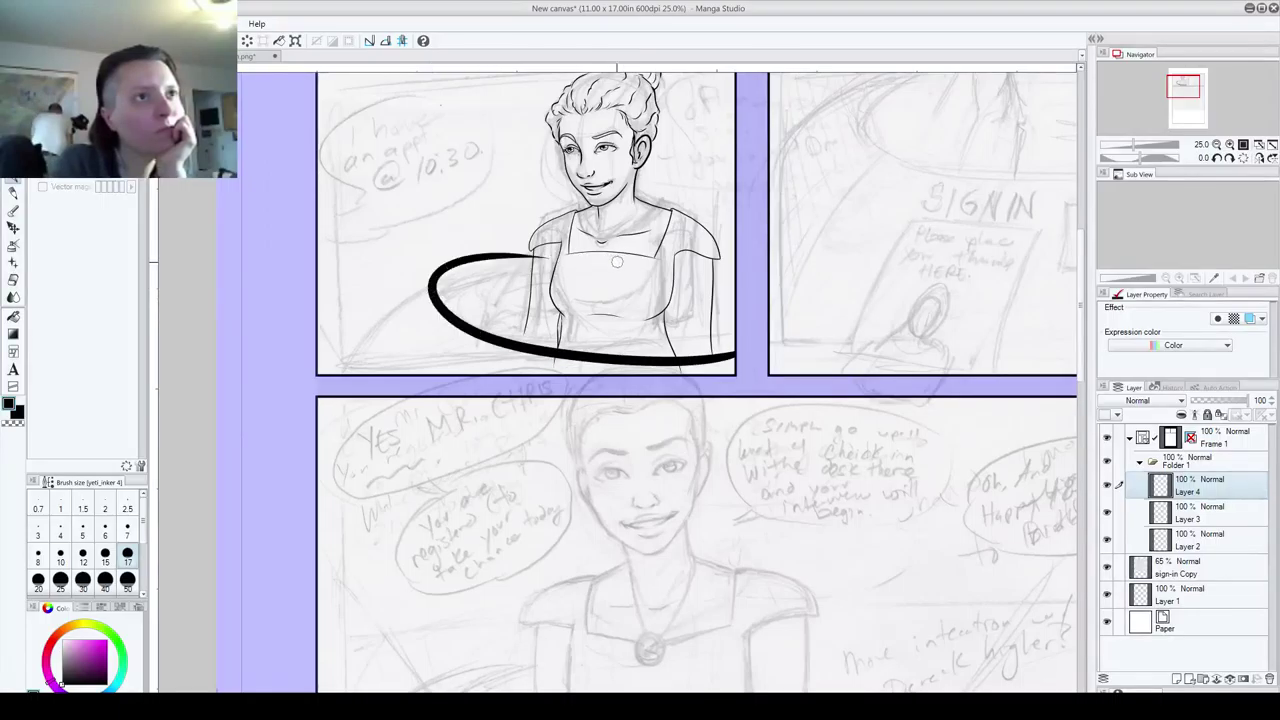
pyautogui.hotkey('ctrl', 'z')
pyautogui.click(68, 557)
pyautogui.click(84, 563)
pyautogui.moveTo(741, 347)
pyautogui.mouseDown()
pyautogui.moveTo(693, 351)
pyautogui.moveTo(524, 285)
pyautogui.mouseUp()
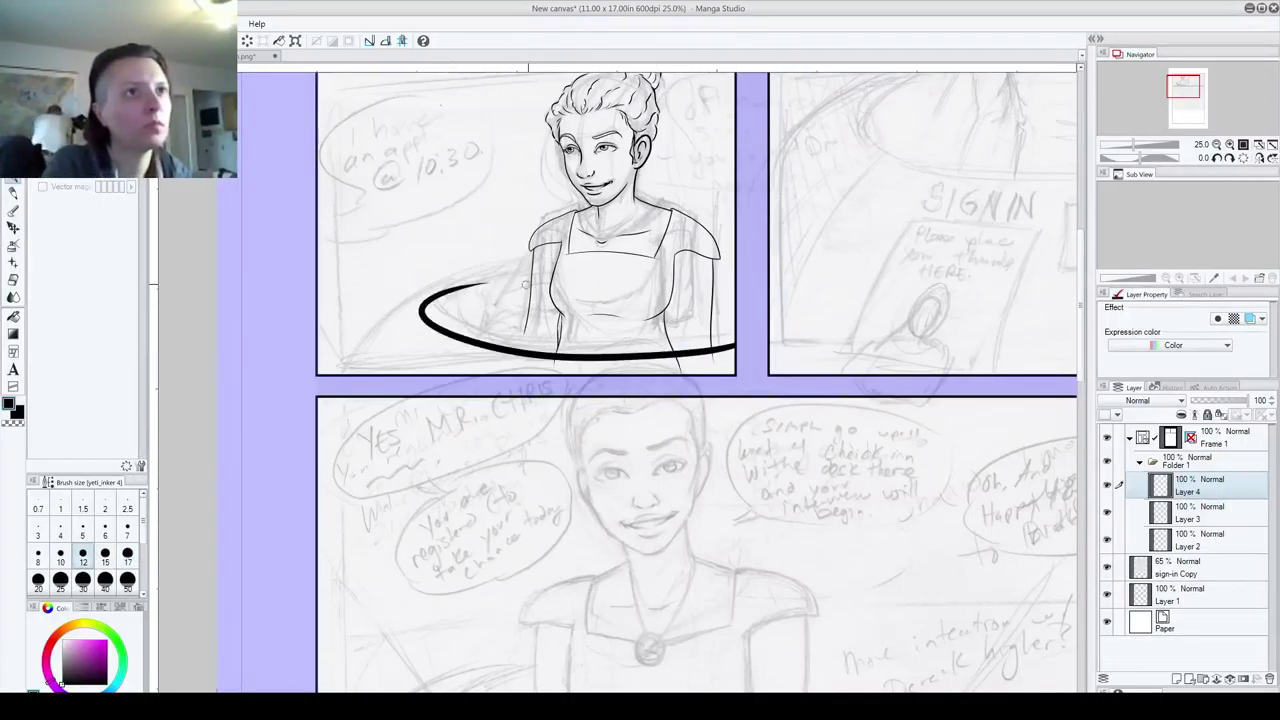
pyautogui.hotkey('ctrl', 'z')
# - Ink the desk's inner rim with brush size 10, curving from the first panel's right edge below the figure and around the rounded left end
pyautogui.click(60, 553)
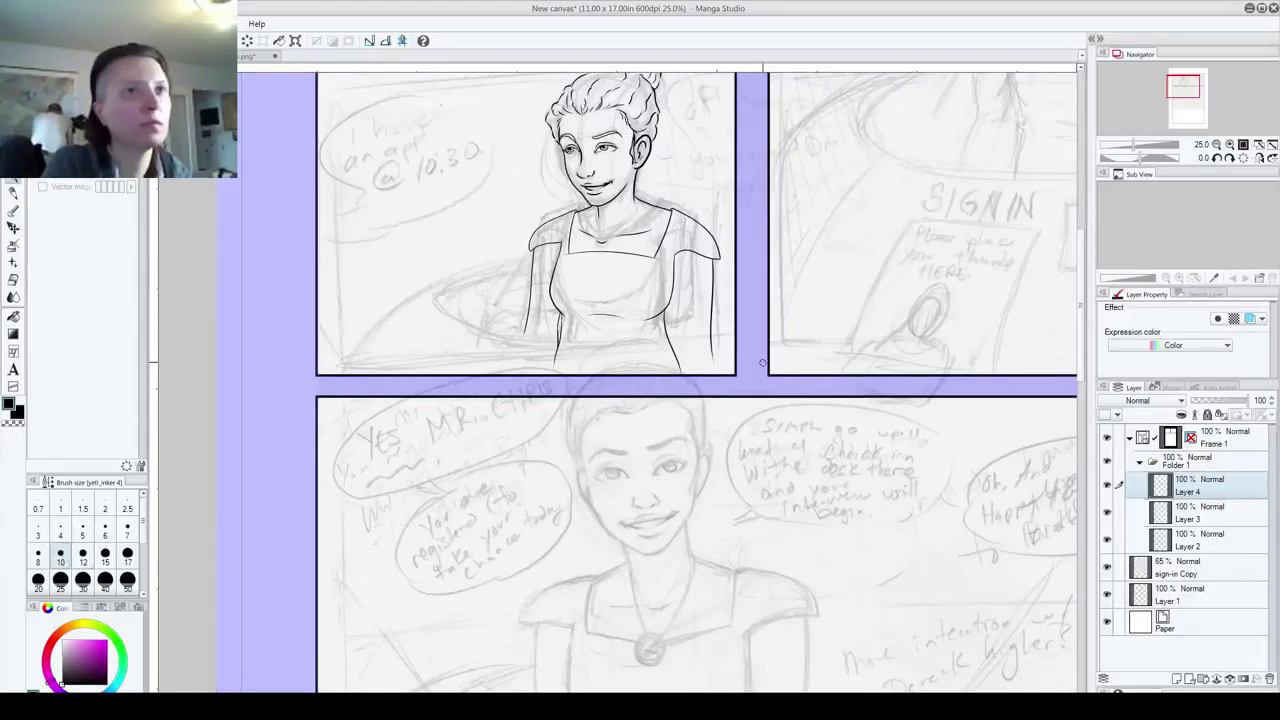
pyautogui.moveTo(740, 337)
pyautogui.mouseDown()
pyautogui.moveTo(460, 342)
pyautogui.moveTo(446, 280)
pyautogui.mouseUp()
pyautogui.hotkey('ctrl', 'z')
pyautogui.moveTo(738, 348); pyautogui.dragTo(466, 280)
pyautogui.hotkey('ctrl', 'z')
pyautogui.moveTo(736, 349)
pyautogui.mouseDown()
pyautogui.moveTo(708, 353)
pyautogui.moveTo(566, 281)
pyautogui.mouseUp()
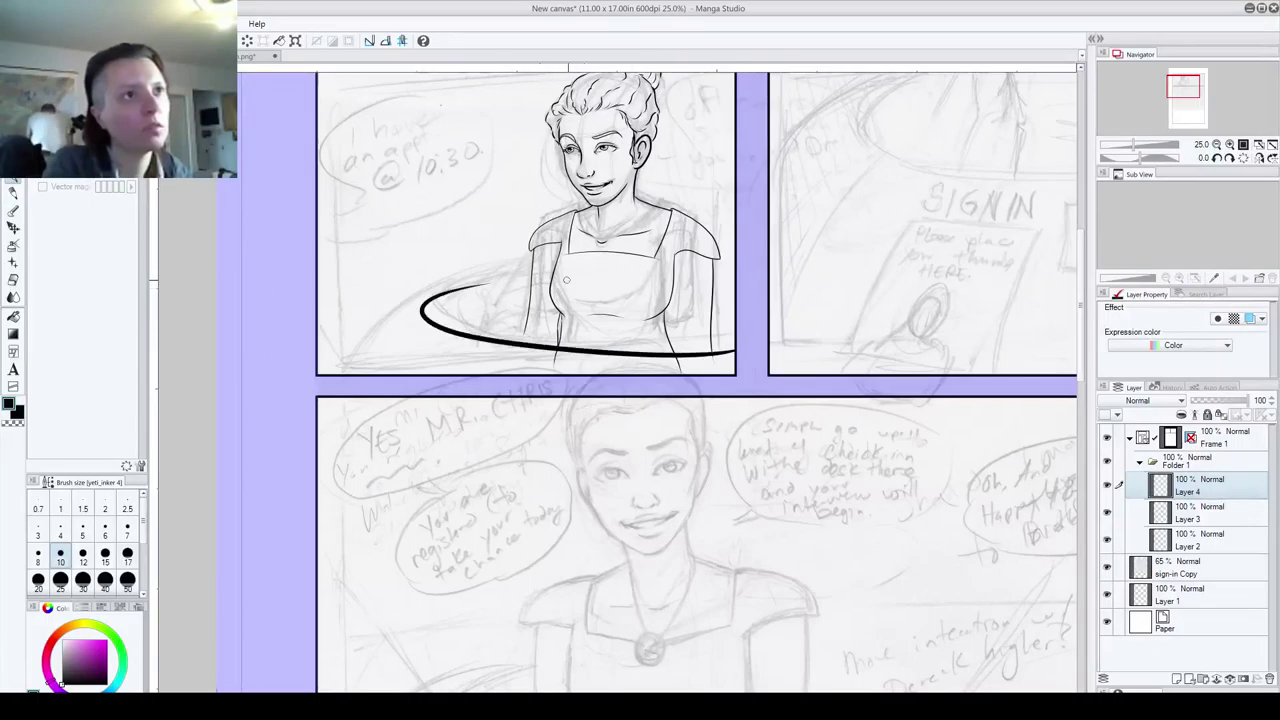
# - Try inking the desk's outer edge with brush size 7 as an arc from the first panel's lower-left area up across the figure's torso
pyautogui.click(126, 530)
pyautogui.moveTo(338, 375)
pyautogui.mouseDown()
pyautogui.moveTo(408, 292)
pyautogui.moveTo(700, 238)
pyautogui.mouseUp()
pyautogui.hotkey('ctrl', 'z')
pyautogui.moveTo(342, 375)
pyautogui.mouseDown()
pyautogui.moveTo(391, 313)
pyautogui.moveTo(694, 268)
pyautogui.moveTo(738, 266)
pyautogui.mouseUp()
pyautogui.hotkey('ctrl', 'z')
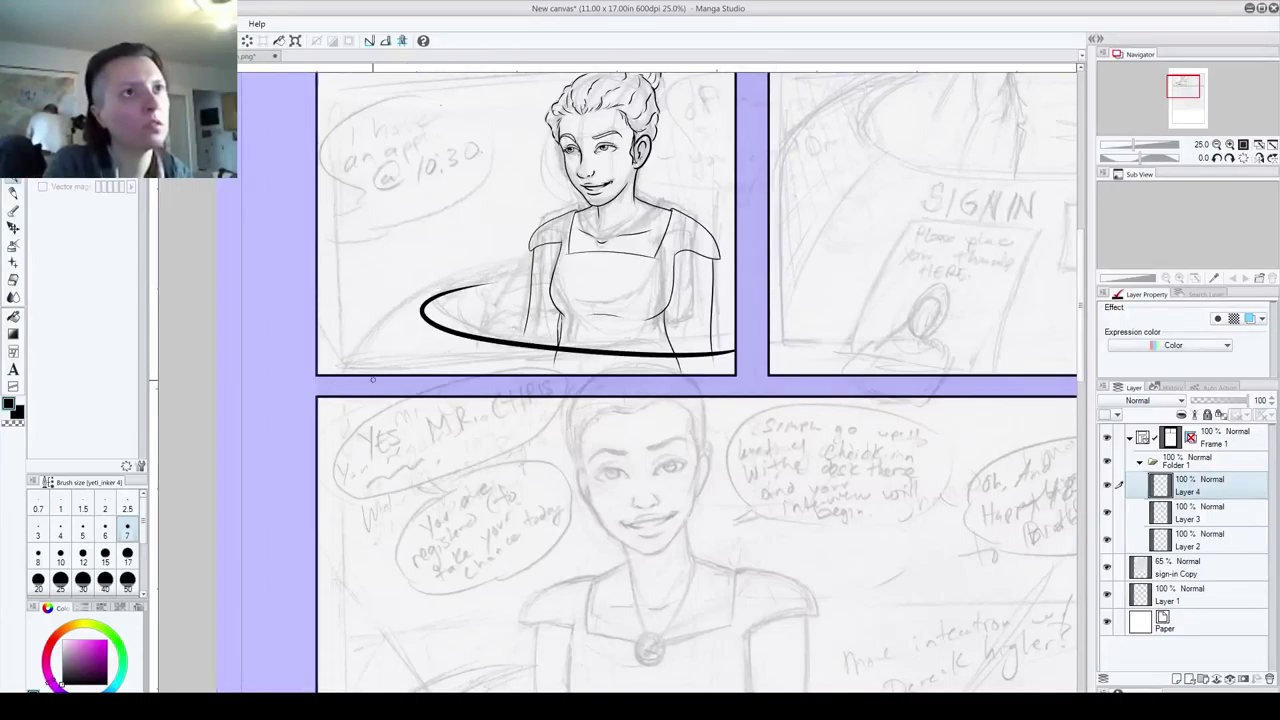
pyautogui.moveTo(342, 376)
pyautogui.mouseDown()
pyautogui.moveTo(476, 277)
pyautogui.moveTo(830, 271)
pyautogui.mouseUp()
pyautogui.hotkey('ctrl', 'z')
pyautogui.moveTo(342, 376)
pyautogui.mouseDown()
pyautogui.moveTo(550, 258)
pyautogui.moveTo(795, 271)
pyautogui.mouseUp()
pyautogui.hotkey('ctrl', 'z')
pyautogui.moveTo(329, 382)
pyautogui.mouseDown()
pyautogui.moveTo(370, 326)
pyautogui.moveTo(685, 269)
pyautogui.moveTo(852, 285)
pyautogui.mouseUp()
pyautogui.hotkey('ctrl', 'z')
pyautogui.moveTo(332, 383)
pyautogui.mouseDown()
pyautogui.moveTo(384, 315)
pyautogui.moveTo(545, 263)
pyautogui.moveTo(826, 291)
pyautogui.mouseUp()
pyautogui.hotkey('ctrl', 'z')
pyautogui.moveTo(340, 378)
pyautogui.mouseDown()
pyautogui.moveTo(395, 313)
pyautogui.moveTo(790, 277)
pyautogui.mouseUp()
pyautogui.hotkey('ctrl', 'z')
pyautogui.moveTo(342, 376)
pyautogui.mouseDown()
pyautogui.moveTo(416, 292)
pyautogui.moveTo(811, 279)
pyautogui.mouseUp()
pyautogui.hotkey('ctrl', 'z')
pyautogui.moveTo(350, 356)
pyautogui.mouseDown()
pyautogui.moveTo(507, 259)
pyautogui.moveTo(826, 257)
pyautogui.mouseUp()
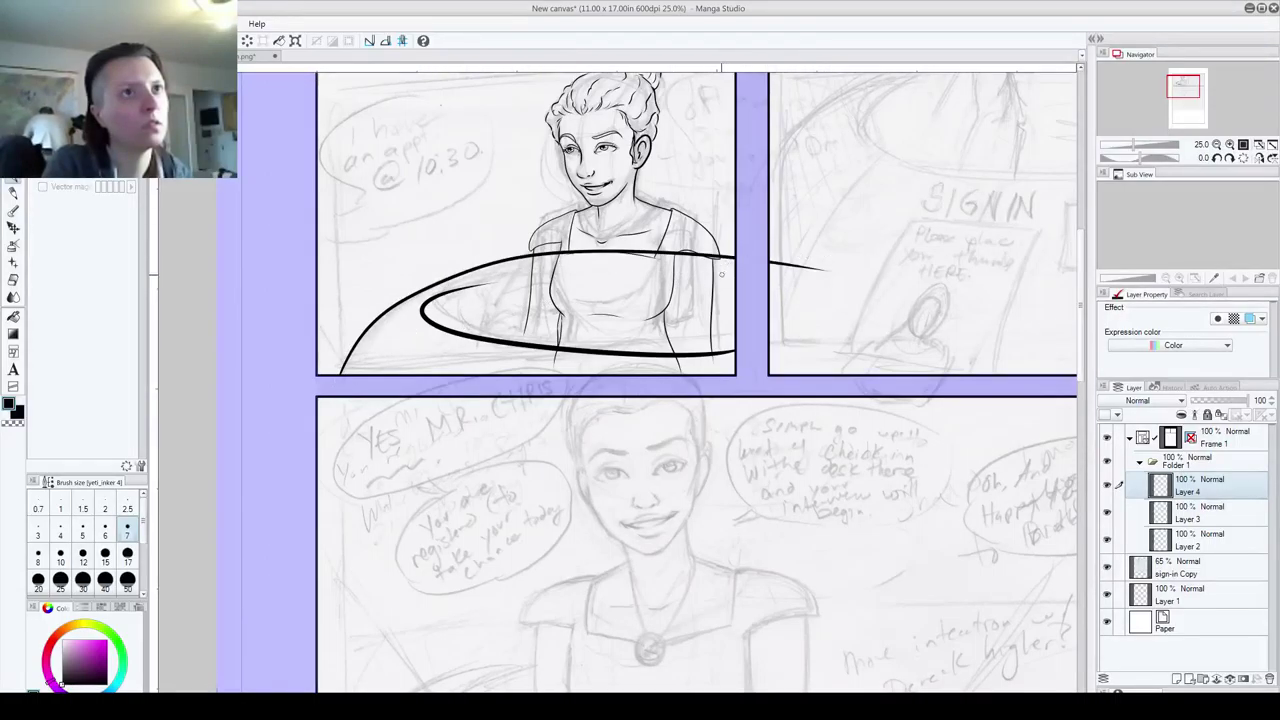
pyautogui.hotkey('ctrl', 'z')
pyautogui.moveTo(342, 376)
pyautogui.mouseDown()
pyautogui.moveTo(368, 321)
pyautogui.moveTo(549, 254)
pyautogui.moveTo(736, 254)
pyautogui.mouseUp()
pyautogui.hotkey('ctrl', 'z')
pyautogui.moveTo(342, 376)
pyautogui.mouseDown()
pyautogui.moveTo(416, 285)
pyautogui.moveTo(736, 250)
pyautogui.mouseUp()
pyautogui.hotkey('ctrl', 'z')
pyautogui.moveTo(346, 376)
pyautogui.mouseDown()
pyautogui.moveTo(415, 300)
pyautogui.moveTo(736, 258)
pyautogui.mouseUp()
pyautogui.hotkey('ctrl', 'z')
pyautogui.moveTo(342, 376)
pyautogui.mouseDown()
pyautogui.moveTo(372, 327)
pyautogui.moveTo(575, 255)
pyautogui.moveTo(736, 266)
pyautogui.mouseUp()
pyautogui.hotkey('ctrl', 'z')
pyautogui.moveTo(342, 376)
pyautogui.mouseDown()
pyautogui.moveTo(370, 326)
pyautogui.moveTo(561, 259)
pyautogui.moveTo(776, 270)
pyautogui.mouseUp()
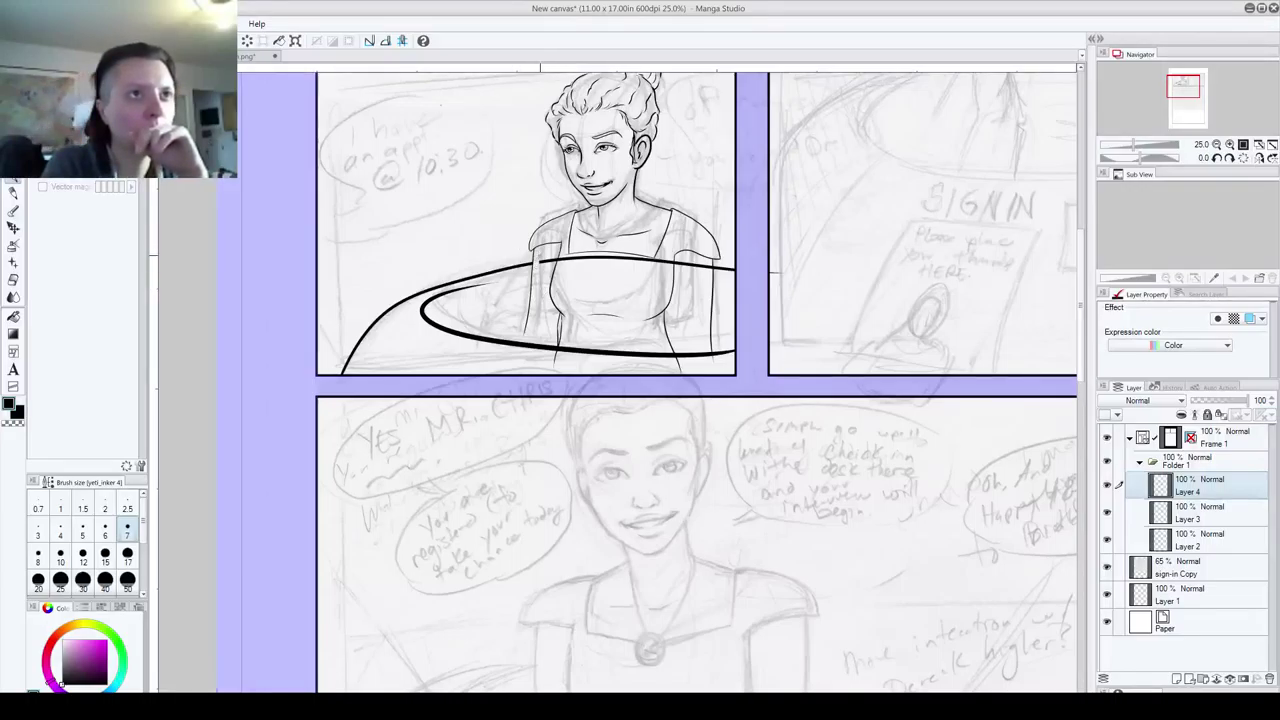
# - Erase the stretch of the desk's outer edge that crosses the figure, then undo that edge line entirely
pyautogui.moveTo(548, 259); pyautogui.dragTo(596, 259)
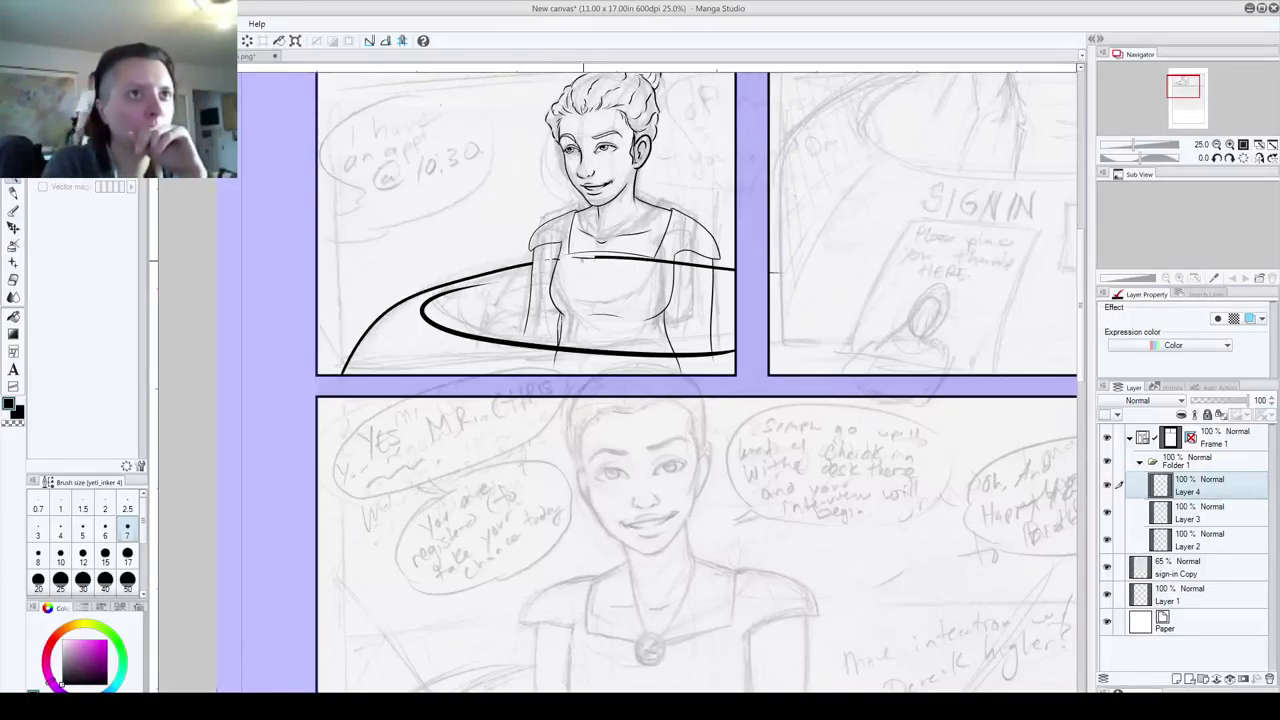
pyautogui.scroll(5, 604, 263)
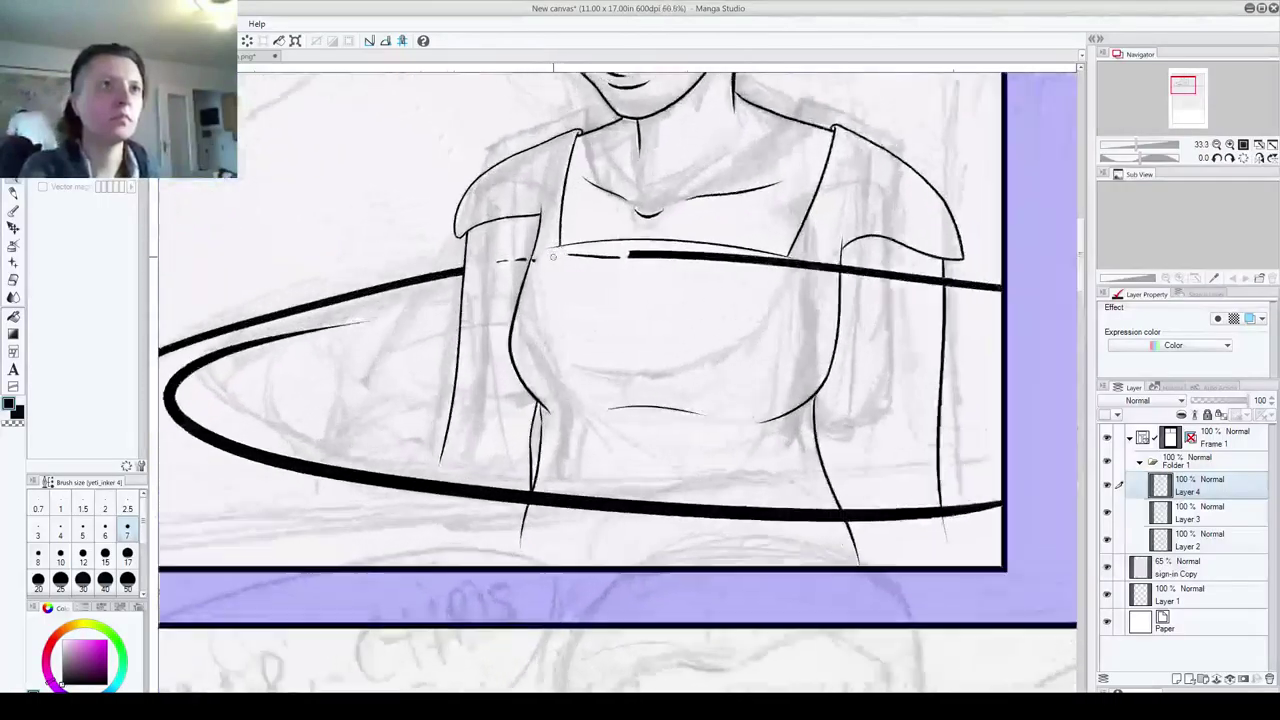
pyautogui.moveTo(486, 234)
pyautogui.mouseDown()
pyautogui.moveTo(787, 208)
pyautogui.moveTo(722, 253)
pyautogui.moveTo(774, 232)
pyautogui.moveTo(904, 234)
pyautogui.moveTo(935, 251)
pyautogui.moveTo(887, 235)
pyautogui.moveTo(992, 242)
pyautogui.moveTo(971, 262)
pyautogui.moveTo(847, 296)
pyautogui.moveTo(553, 316)
pyautogui.moveTo(586, 289)
pyautogui.moveTo(937, 316)
pyautogui.moveTo(687, 299)
pyautogui.mouseUp()
pyautogui.moveTo(863, 336)
pyautogui.mouseDown()
pyautogui.moveTo(1004, 337)
pyautogui.moveTo(1053, 355)
pyautogui.moveTo(1034, 317)
pyautogui.moveTo(1004, 347)
pyautogui.moveTo(974, 325)
pyautogui.mouseUp()
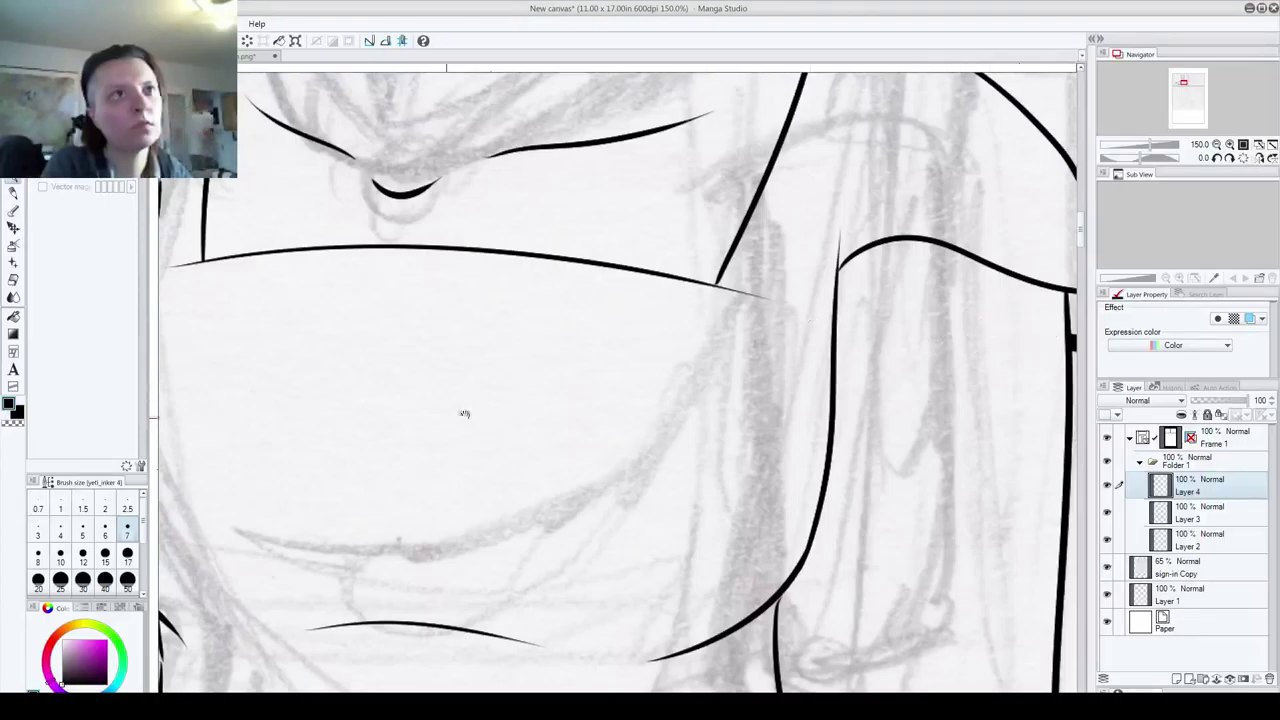
pyautogui.moveTo(464, 413); pyautogui.dragTo(986, 380)
pyautogui.moveTo(640, 460); pyautogui.dragTo(794, 380)
pyautogui.moveTo(458, 628); pyautogui.dragTo(729, 372)
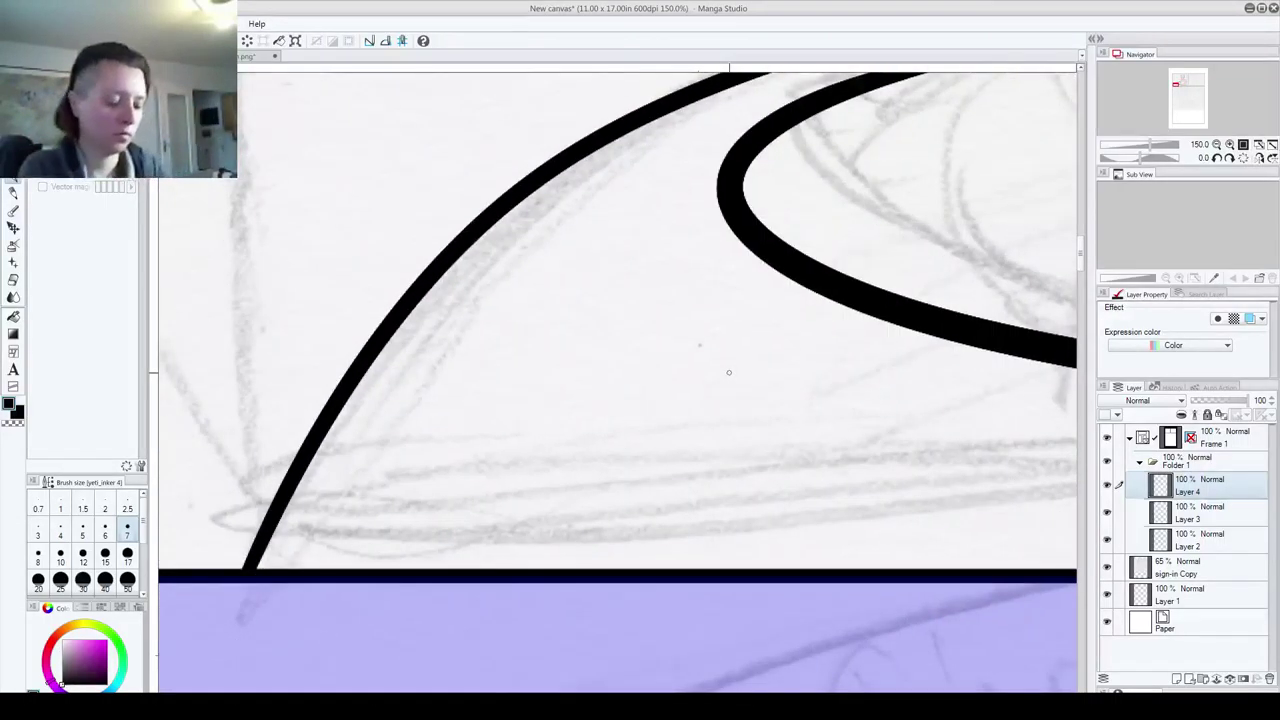
pyautogui.scroll(-10, 812, 170)
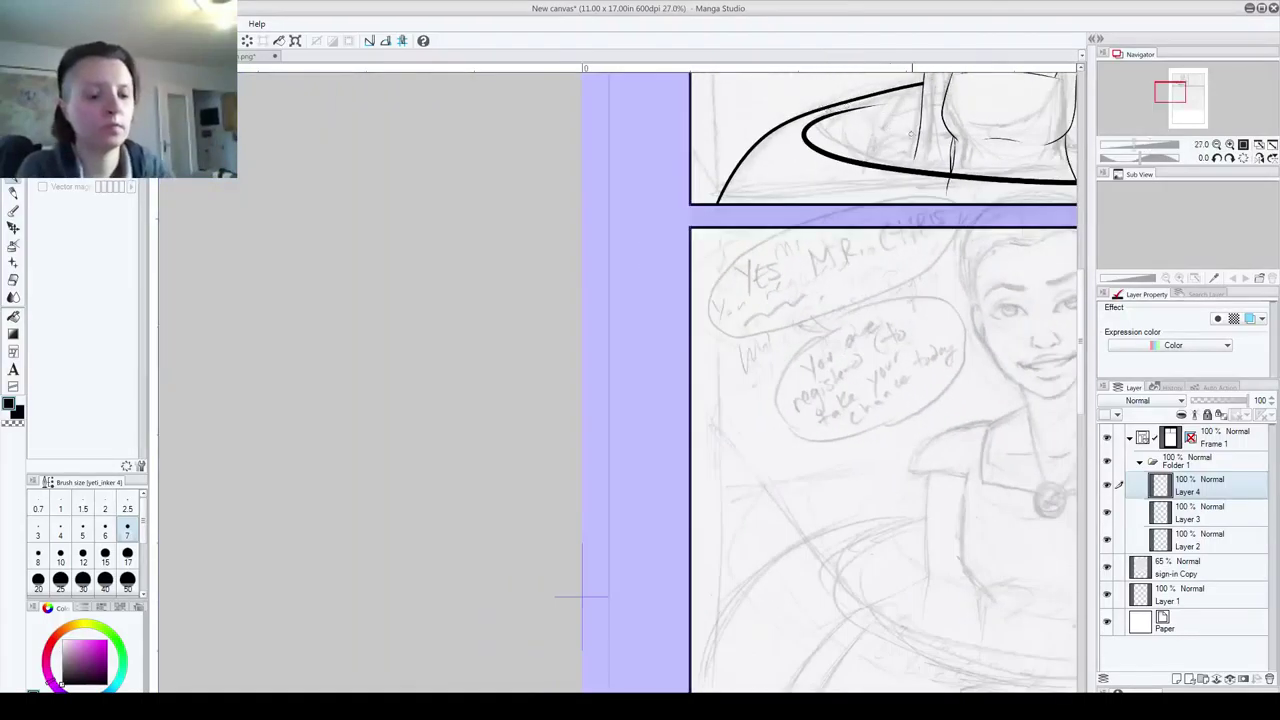
pyautogui.moveTo(925, 132); pyautogui.dragTo(423, 580)
pyautogui.moveTo(464, 636); pyautogui.dragTo(615, 543)
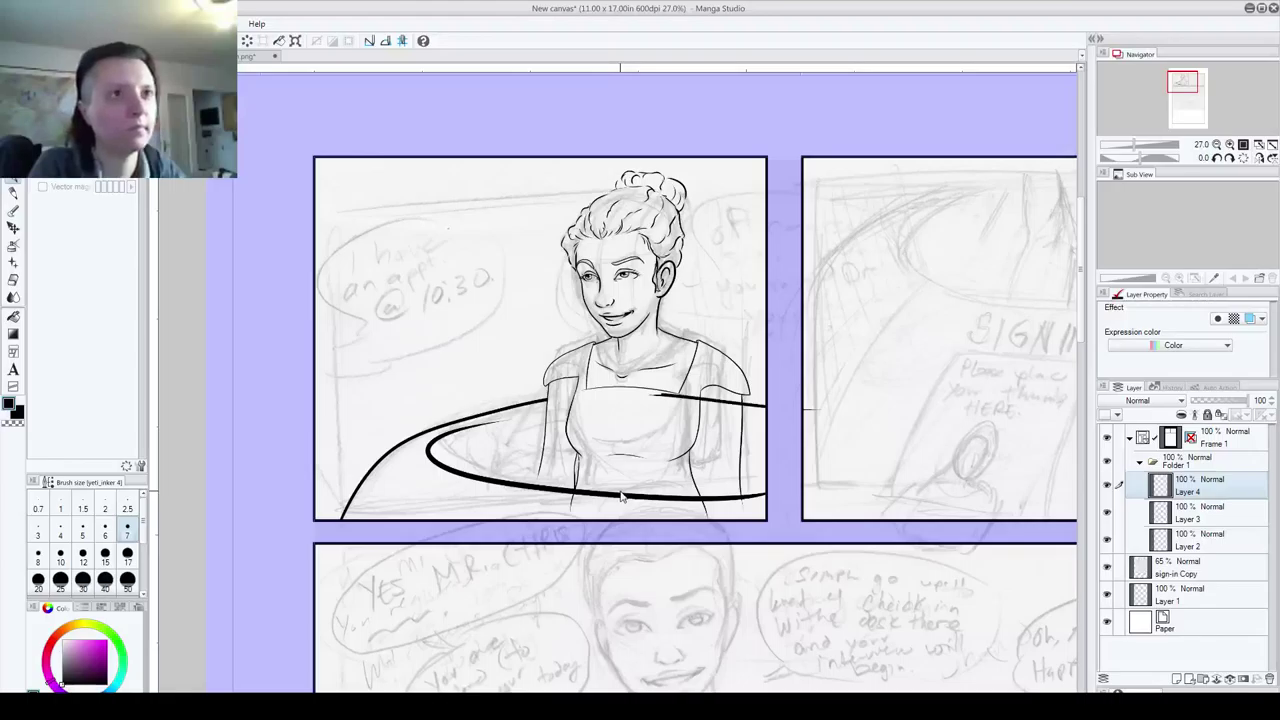
pyautogui.hotkey('ctrl', 'z')
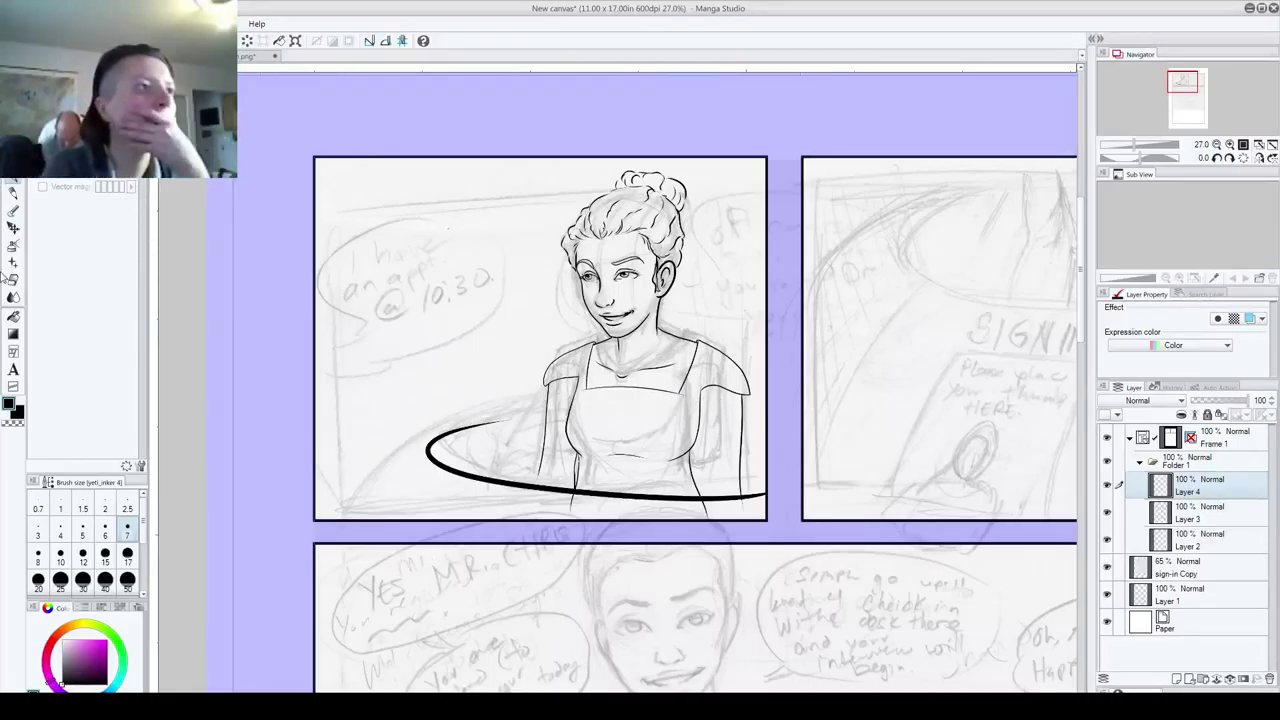
# - Redraw the desk's outer edge with brush size 8 as an arc from the panel's lower border across the figure and past the right border
pyautogui.click(40, 556)
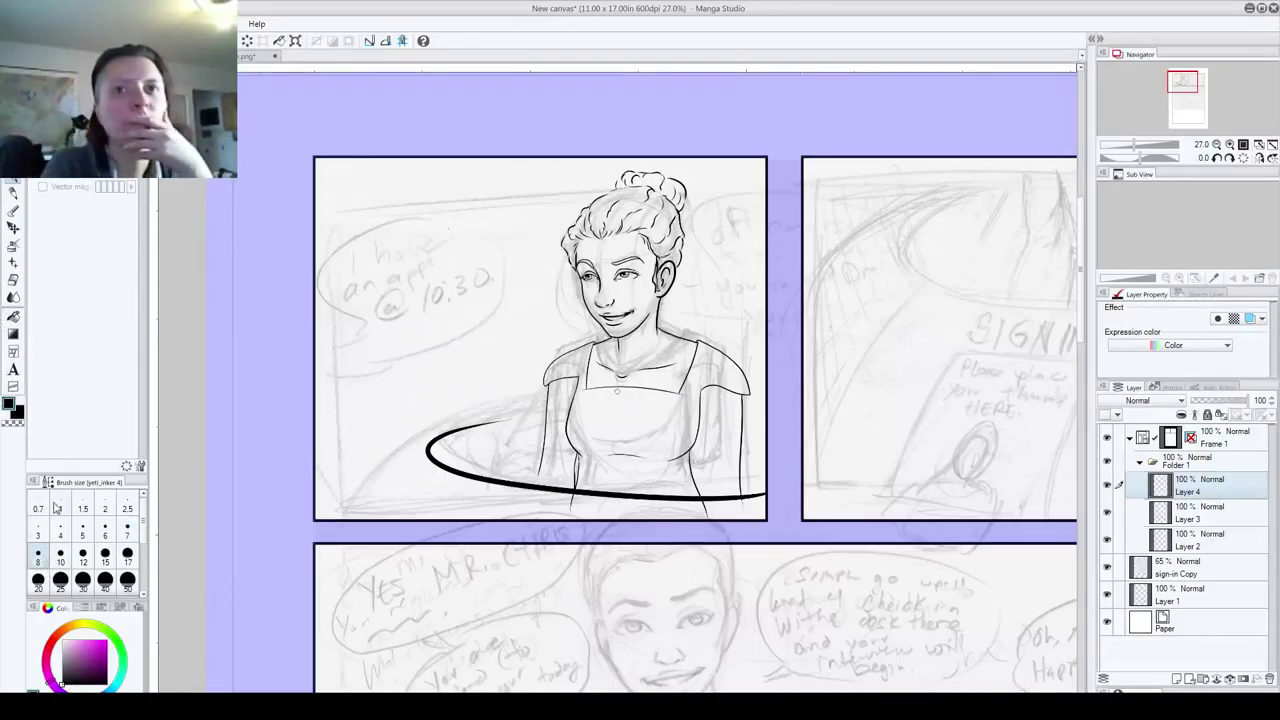
pyautogui.moveTo(340, 513)
pyautogui.mouseDown()
pyautogui.moveTo(376, 470)
pyautogui.moveTo(658, 415)
pyautogui.mouseUp()
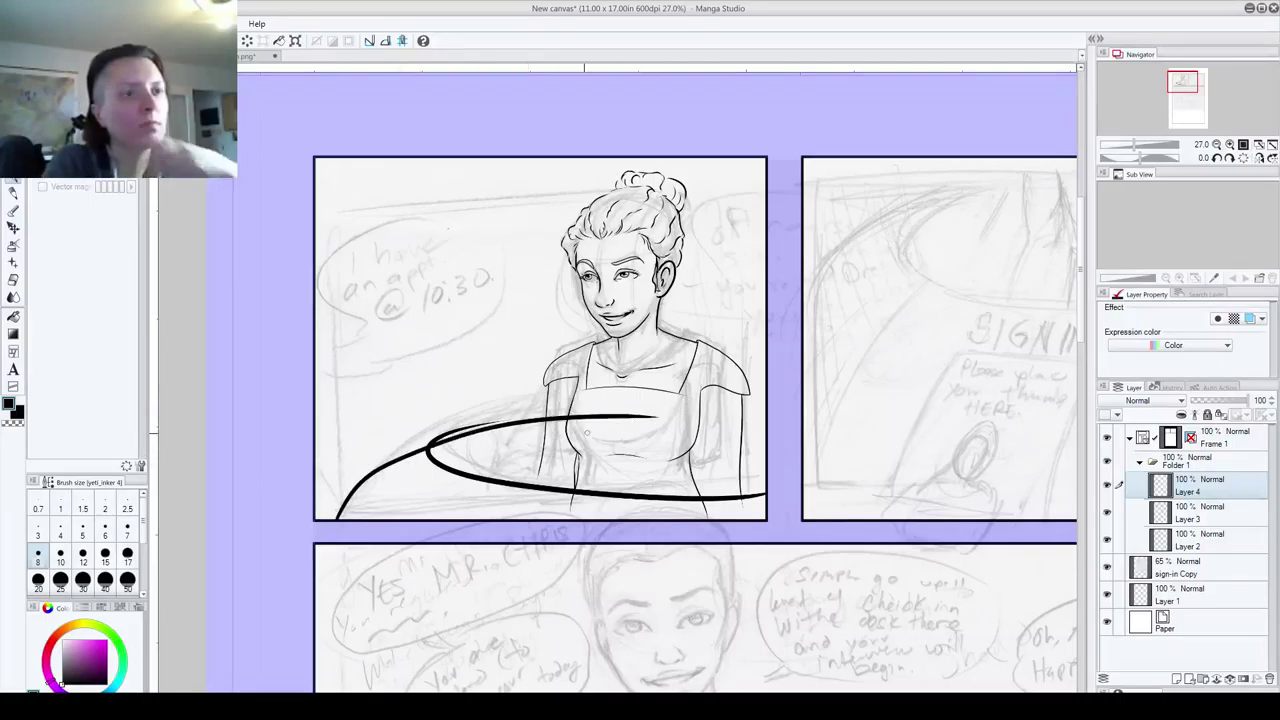
pyautogui.hotkey('ctrl', 'z')
pyautogui.moveTo(341, 520)
pyautogui.mouseDown()
pyautogui.moveTo(446, 424)
pyautogui.moveTo(858, 428)
pyautogui.mouseUp()
pyautogui.hotkey('ctrl', 'z')
pyautogui.moveTo(338, 518)
pyautogui.mouseDown()
pyautogui.moveTo(371, 474)
pyautogui.moveTo(527, 402)
pyautogui.moveTo(910, 404)
pyautogui.mouseUp()
pyautogui.hotkey('ctrl', 'z')
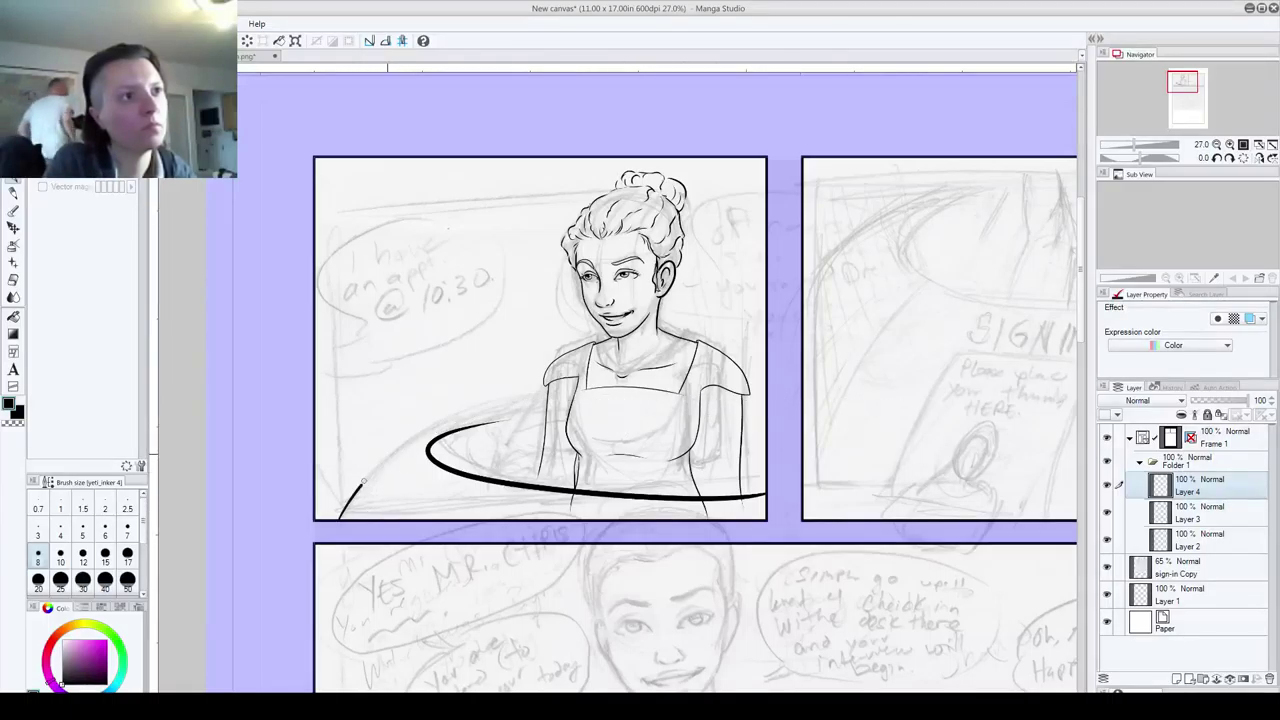
pyautogui.moveTo(363, 482)
pyautogui.mouseDown()
pyautogui.moveTo(676, 400)
pyautogui.moveTo(934, 421)
pyautogui.mouseUp()
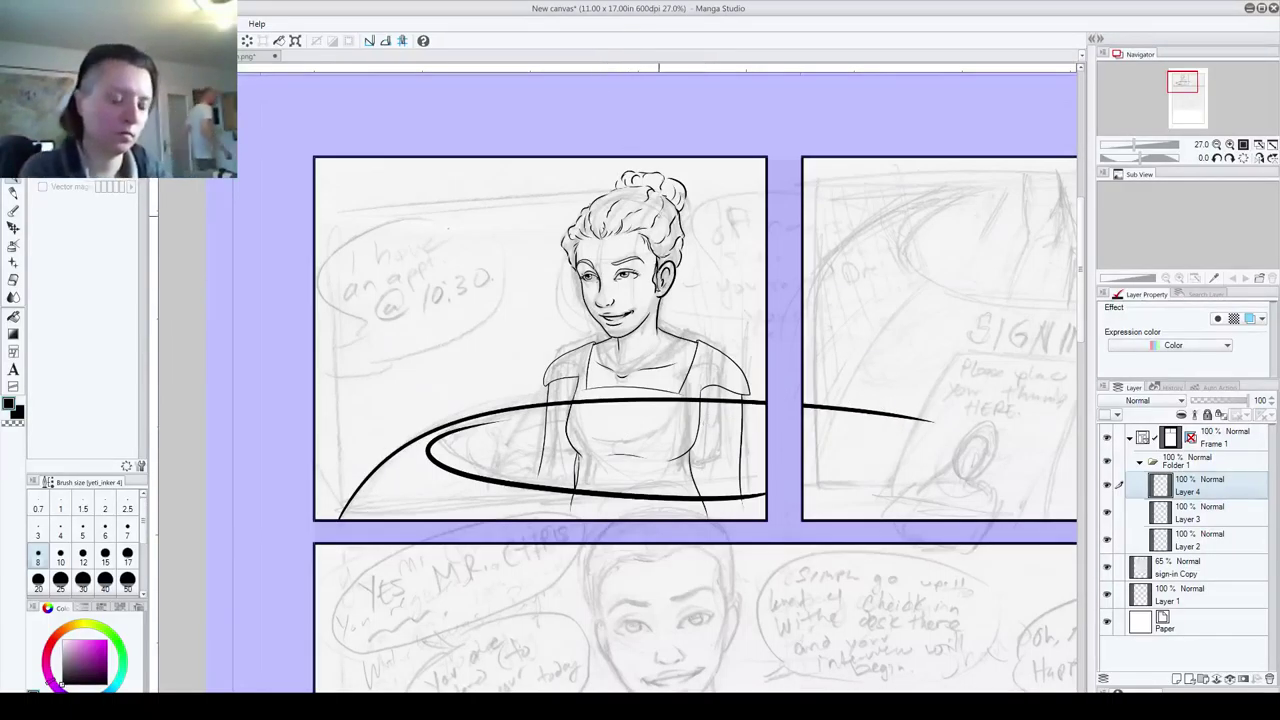
# - Erase the parts of the desk's outer edge that overlap the figure's arms and torso on Layer 4
pyautogui.scroll(5, 710, 235)
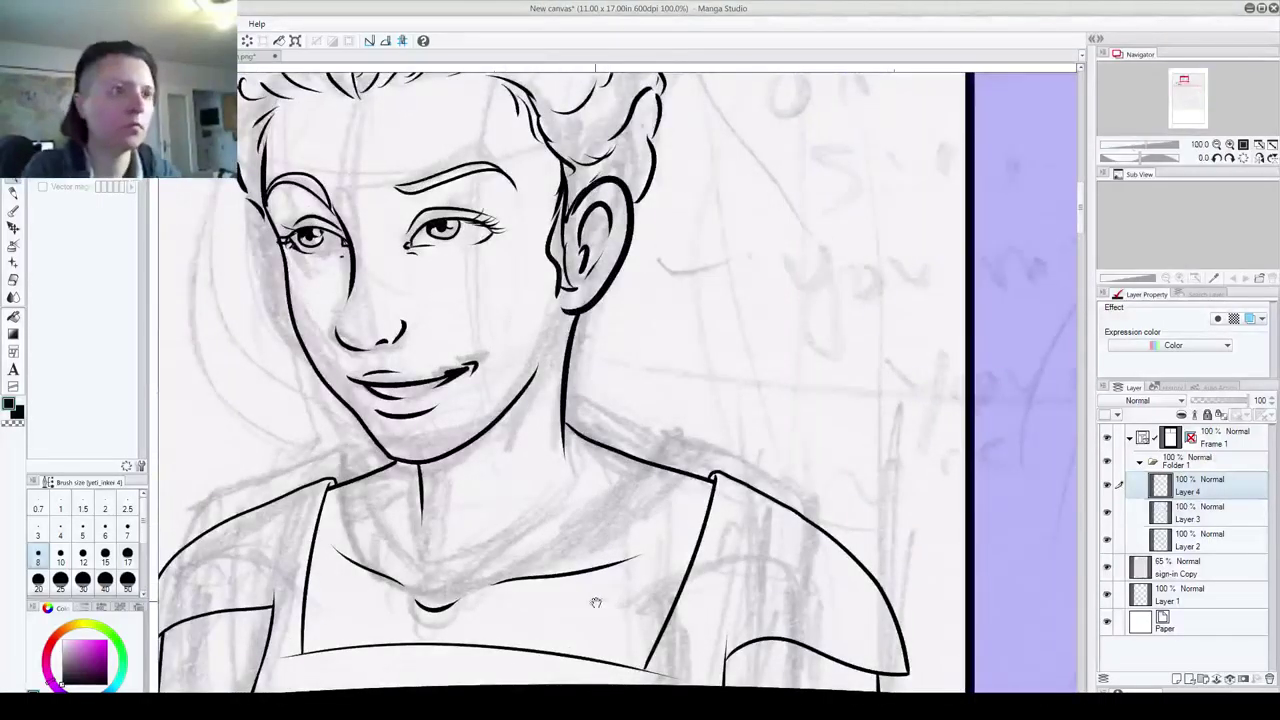
pyautogui.moveTo(595, 603); pyautogui.dragTo(820, 260)
pyautogui.moveTo(430, 382)
pyautogui.mouseDown()
pyautogui.moveTo(388, 363)
pyautogui.moveTo(382, 383)
pyautogui.moveTo(460, 347)
pyautogui.moveTo(474, 361)
pyautogui.moveTo(443, 362)
pyautogui.moveTo(710, 363)
pyautogui.moveTo(597, 352)
pyautogui.moveTo(468, 362)
pyautogui.moveTo(765, 350)
pyautogui.moveTo(520, 373)
pyautogui.moveTo(818, 349)
pyautogui.moveTo(964, 360)
pyautogui.moveTo(692, 355)
pyautogui.moveTo(794, 346)
pyautogui.moveTo(932, 359)
pyautogui.moveTo(810, 333)
pyautogui.moveTo(756, 349)
pyautogui.moveTo(1037, 358)
pyautogui.moveTo(598, 363)
pyautogui.mouseUp()
pyautogui.moveTo(683, 348)
pyautogui.mouseDown()
pyautogui.moveTo(717, 367)
pyautogui.moveTo(723, 350)
pyautogui.moveTo(718, 364)
pyautogui.moveTo(644, 346)
pyautogui.mouseUp()
pyautogui.moveTo(934, 436); pyautogui.dragTo(562, 365)
pyautogui.moveTo(593, 290)
pyautogui.mouseDown()
pyautogui.moveTo(613, 304)
pyautogui.moveTo(980, 347)
pyautogui.moveTo(758, 313)
pyautogui.mouseUp()
pyautogui.moveTo(1002, 402); pyautogui.dragTo(756, 381)
pyautogui.moveTo(826, 342); pyautogui.dragTo(805, 350)
pyautogui.moveTo(415, 396); pyautogui.dragTo(1129, 396)
pyautogui.moveTo(394, 434); pyautogui.dragTo(965, 282)
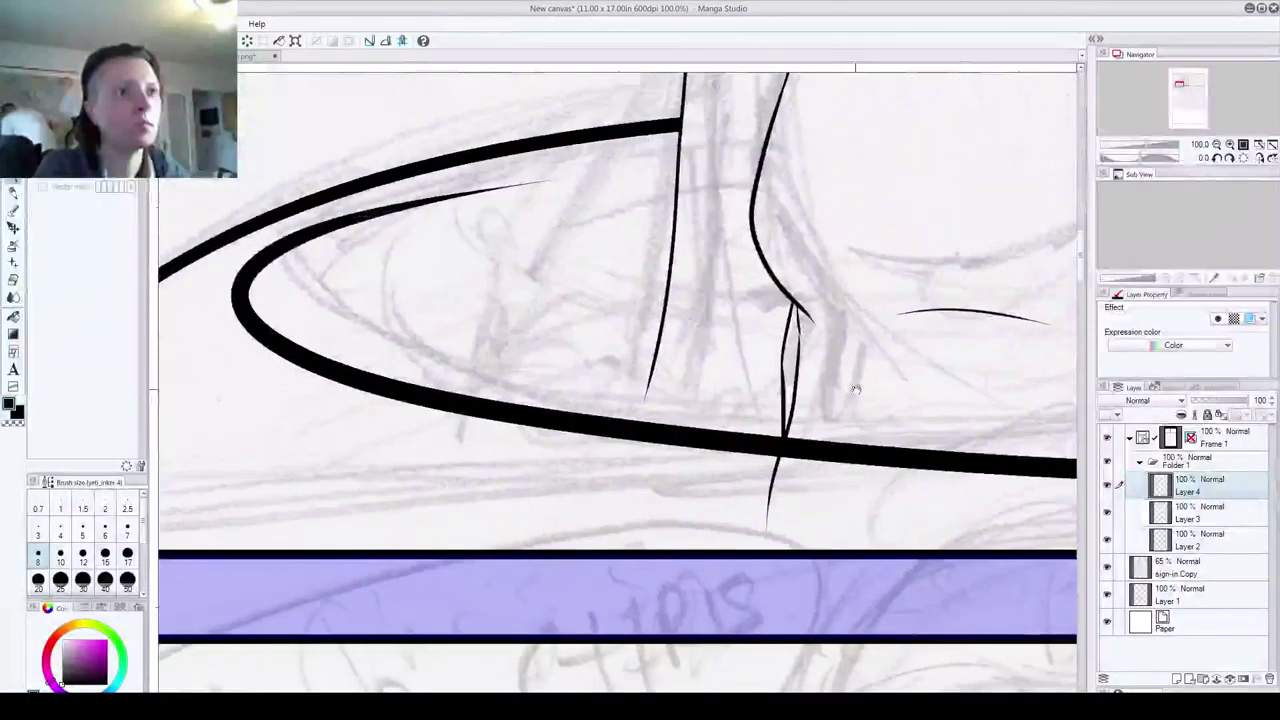
# - On Layer 2, erase the figure's body and arm lines that extend below the desk's near rim
pyautogui.moveTo(854, 391); pyautogui.dragTo(605, 248)
pyautogui.moveTo(803, 508); pyautogui.dragTo(693, 521)
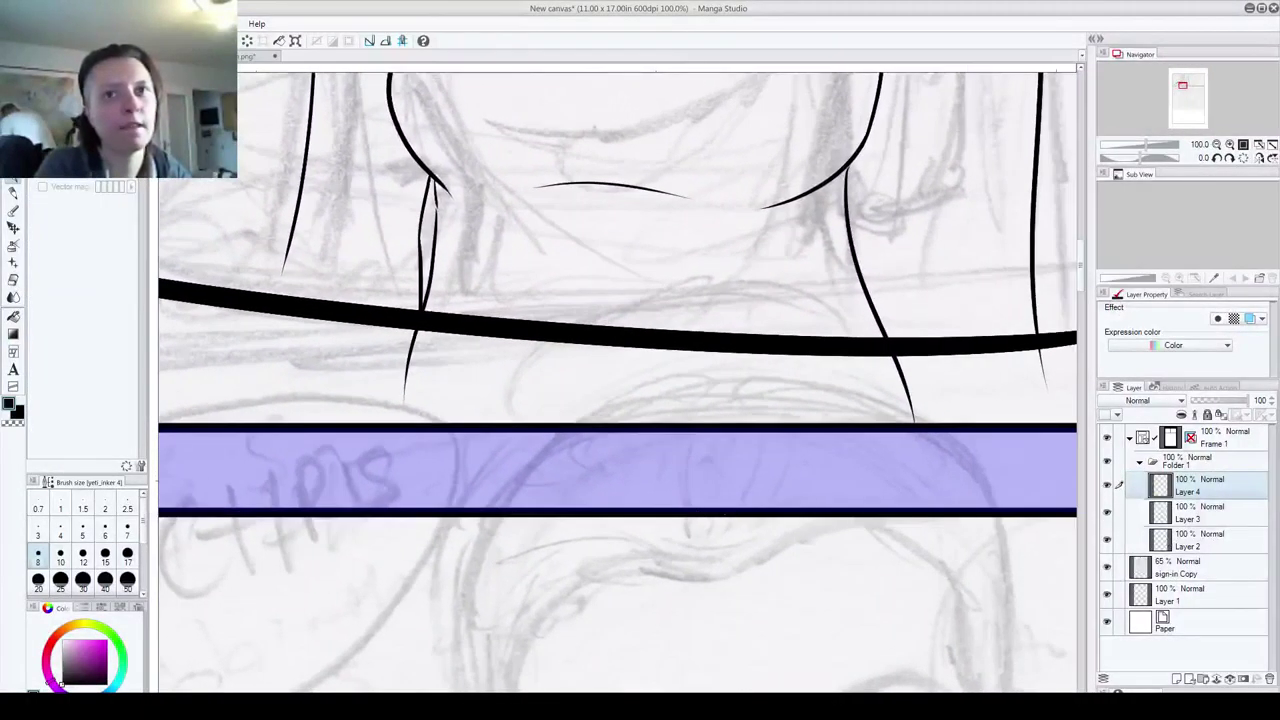
pyautogui.click(1192, 540)
pyautogui.moveTo(409, 355); pyautogui.dragTo(401, 394)
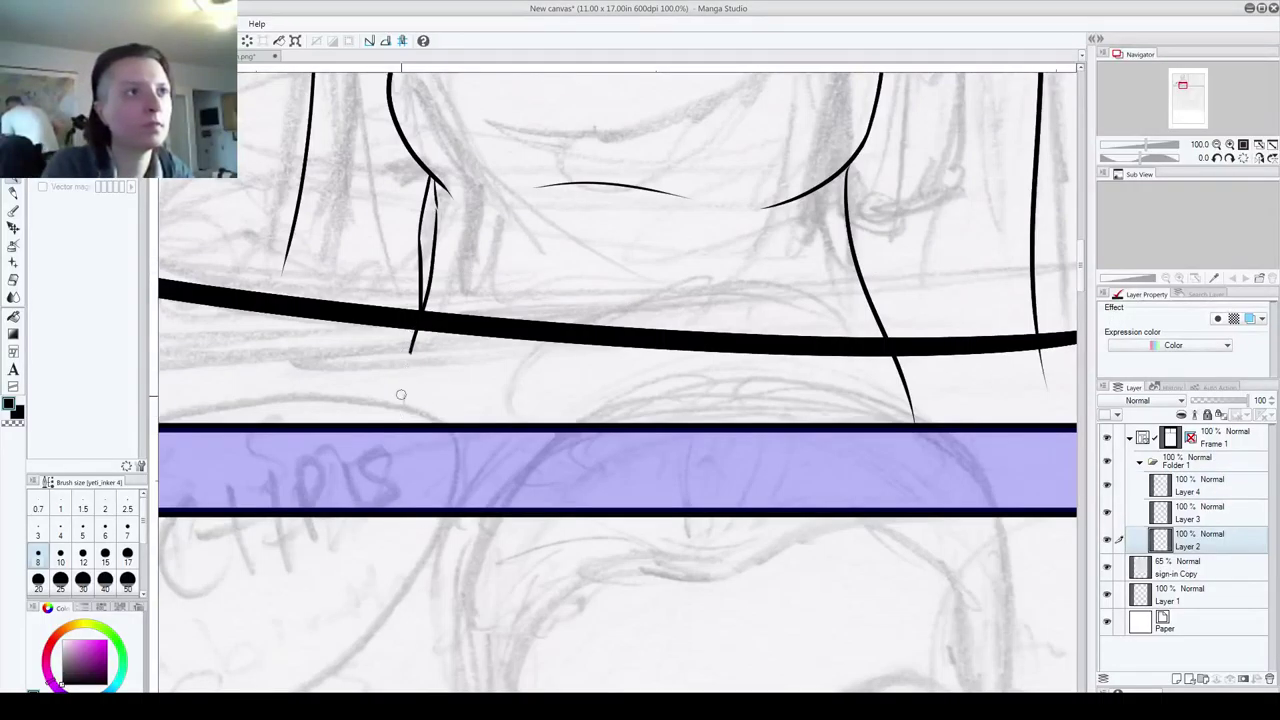
pyautogui.moveTo(914, 432); pyautogui.dragTo(903, 372)
# - Extend the outer contour of the figure's right arm down to the desk's rim with brush size 7
pyautogui.moveTo(580, 321); pyautogui.dragTo(775, 490)
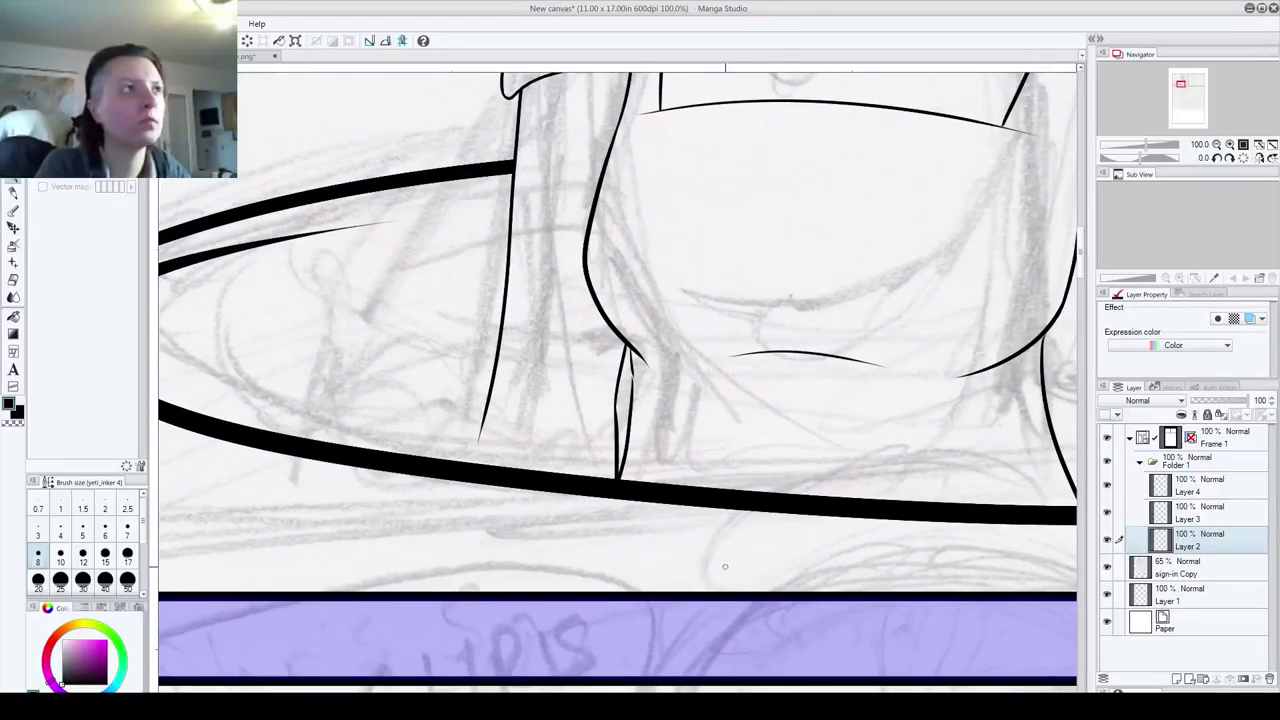
pyautogui.click(127, 533)
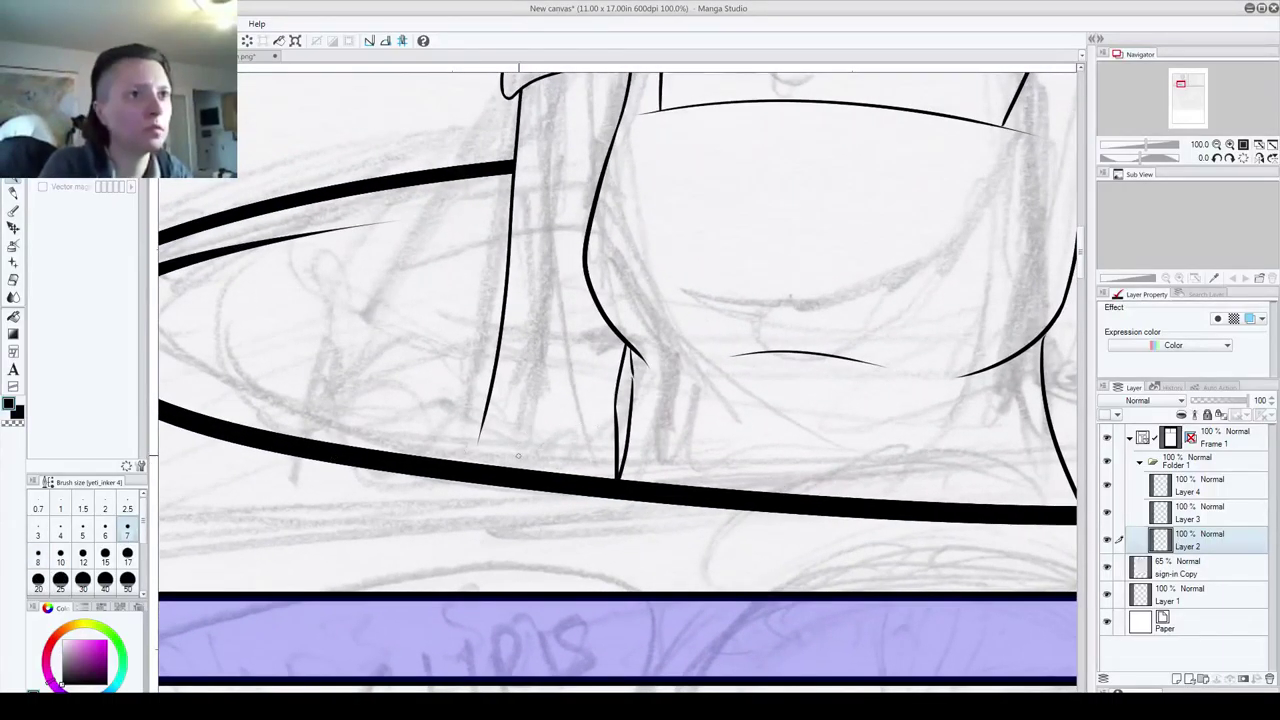
pyautogui.moveTo(478, 443); pyautogui.dragTo(489, 413)
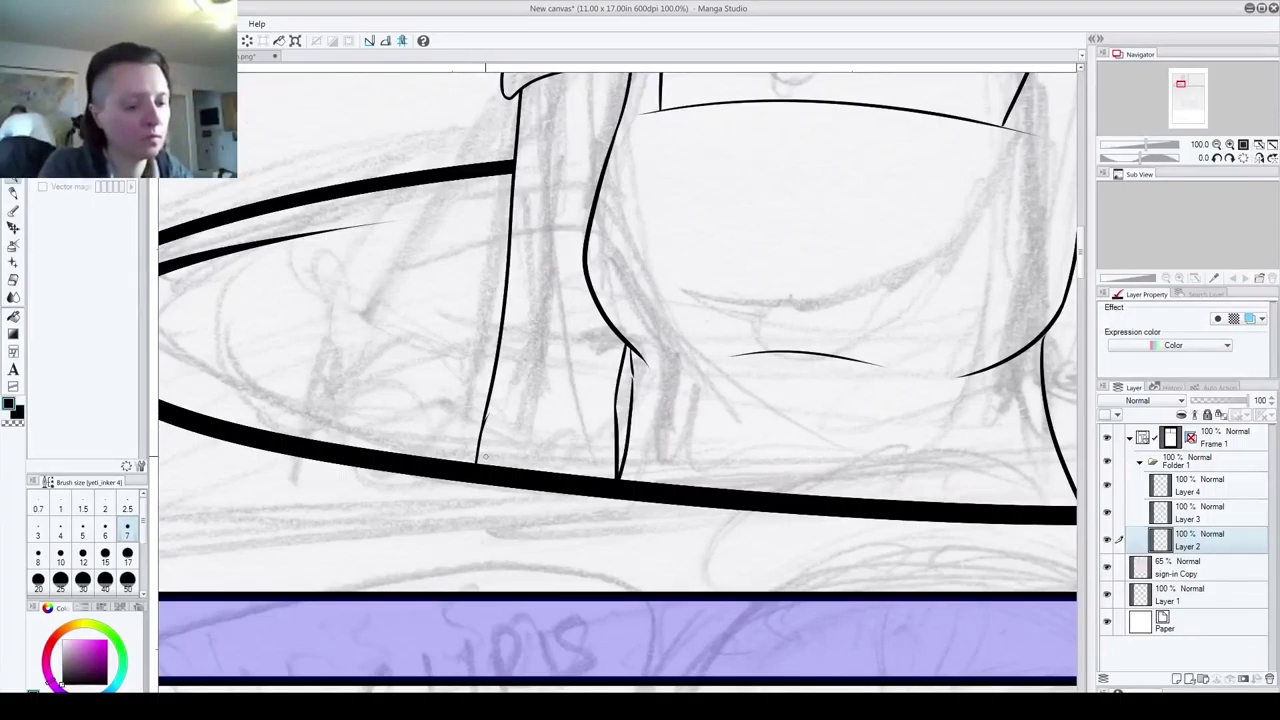
pyautogui.hotkey('ctrl', 'z')
pyautogui.moveTo(475, 468); pyautogui.dragTo(507, 357)
pyautogui.hotkey('ctrl', 'z')
pyautogui.moveTo(472, 470); pyautogui.dragTo(502, 370)
pyautogui.hotkey('ctrl', 'z')
pyautogui.moveTo(470, 469); pyautogui.dragTo(532, 309)
pyautogui.hotkey('ctrl', 'z')
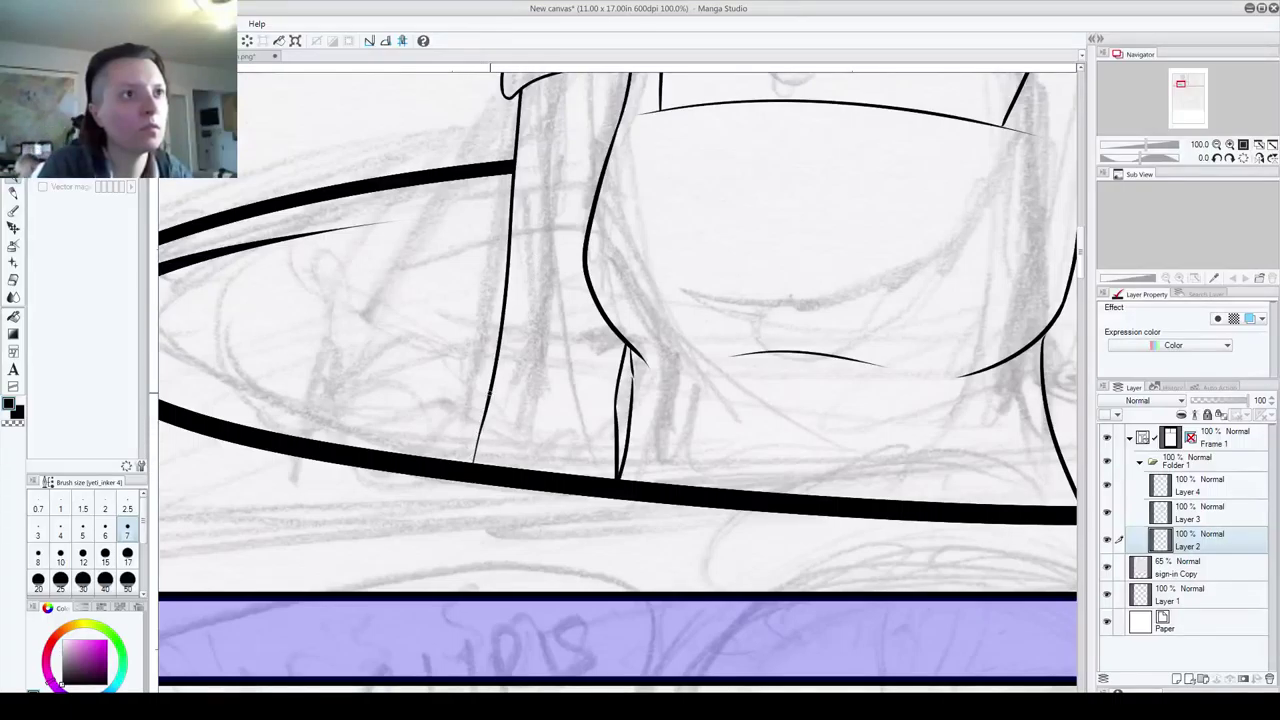
pyautogui.moveTo(478, 431); pyautogui.dragTo(482, 419)
pyautogui.hotkey('ctrl', 'z')
pyautogui.hotkey('ctrl', 'z')
# - Try adding a short curved crease across the figure's right arm near the elbow
pyautogui.moveTo(584, 408); pyautogui.dragTo(560, 518)
pyautogui.hotkey('ctrl', 'z')
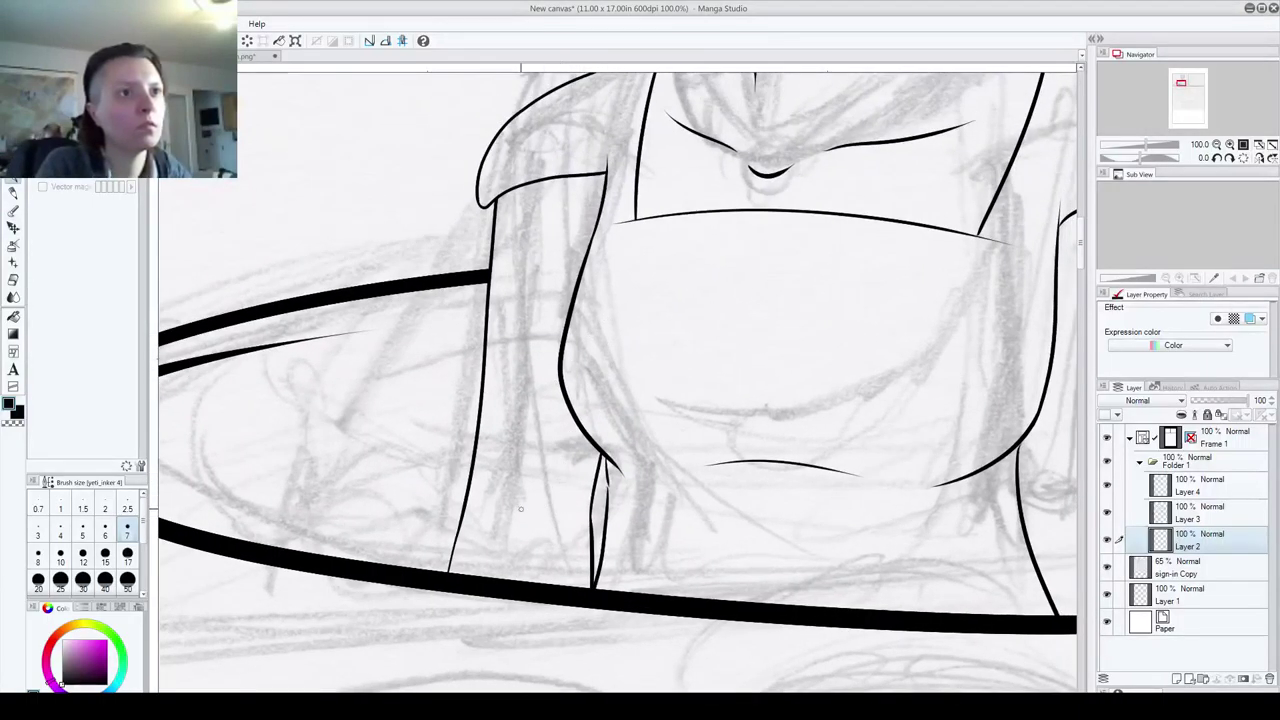
pyautogui.moveTo(498, 495); pyautogui.dragTo(581, 524)
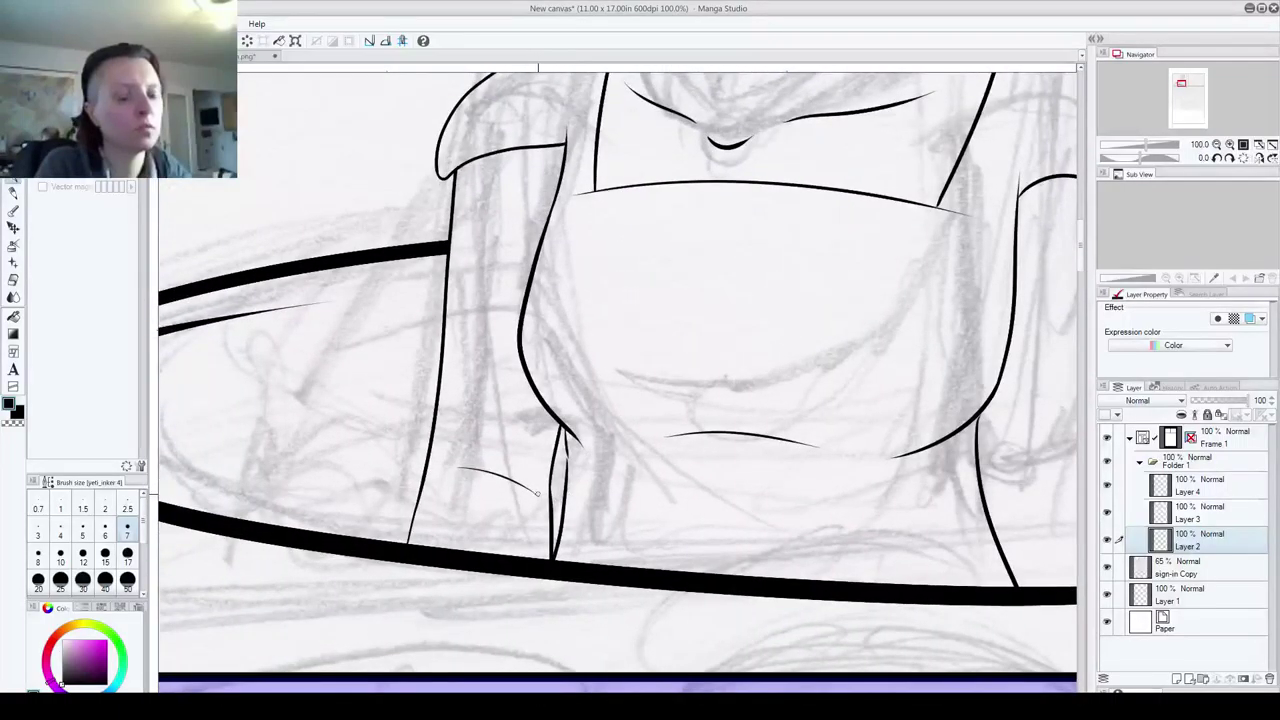
pyautogui.hotkey('ctrl', 'z')
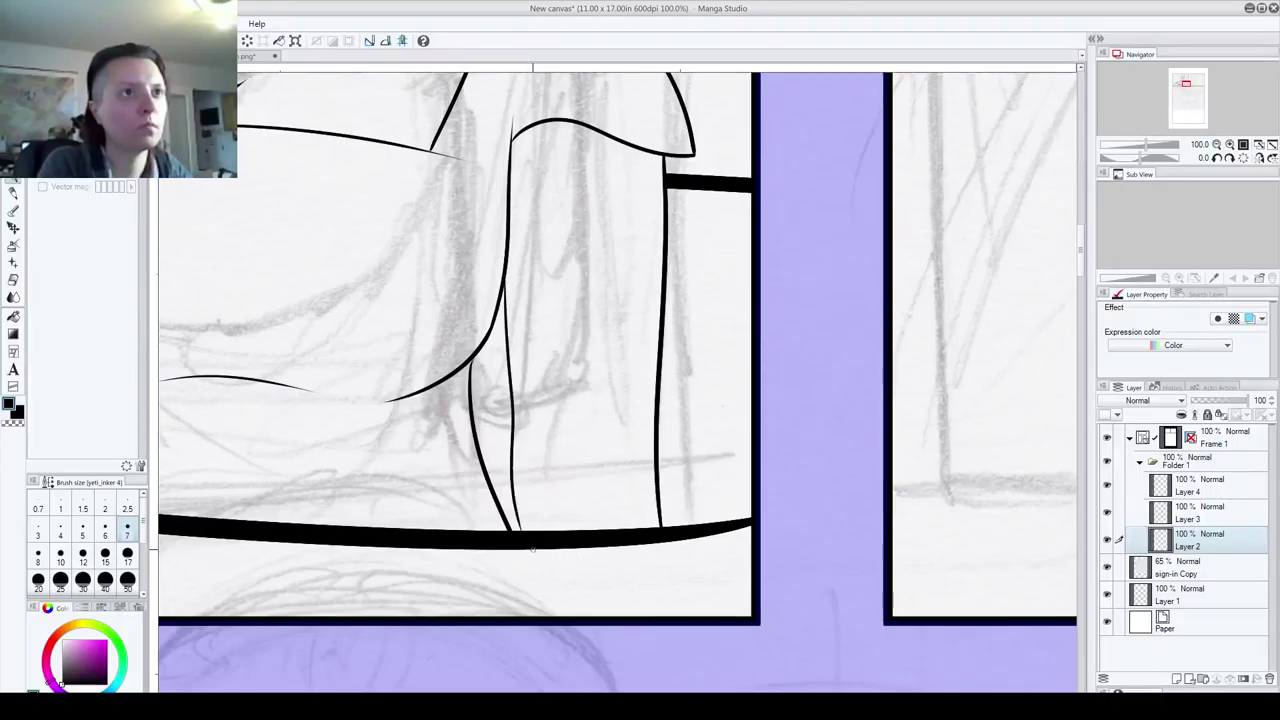
# - Redraw the inner contour of the figure's left arm with a bend at the elbow down to the desk, and try a short elbow crease
pyautogui.moveTo(513, 492); pyautogui.dragTo(504, 249)
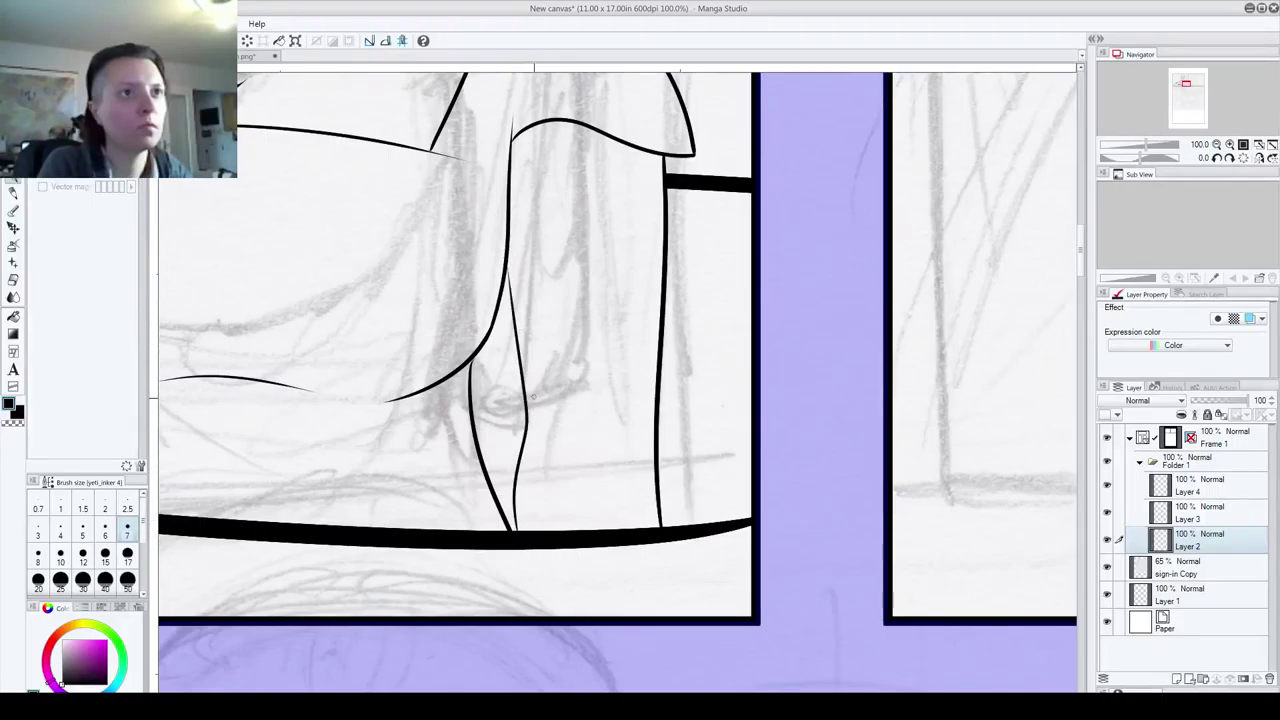
pyautogui.moveTo(586, 308); pyautogui.dragTo(619, 322)
pyautogui.moveTo(619, 474); pyautogui.dragTo(634, 496)
pyautogui.hotkey('ctrl', 'z')
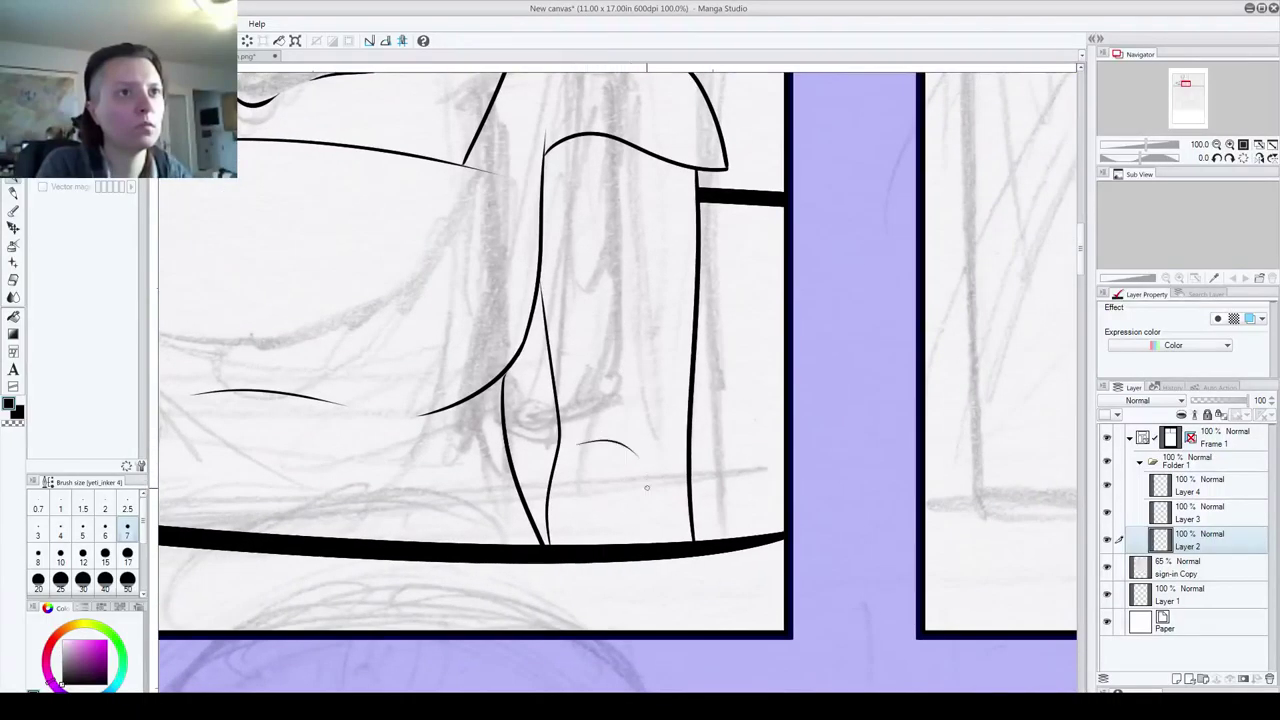
pyautogui.moveTo(587, 301); pyautogui.dragTo(860, 671)
pyautogui.moveTo(786, 402); pyautogui.dragTo(734, 447)
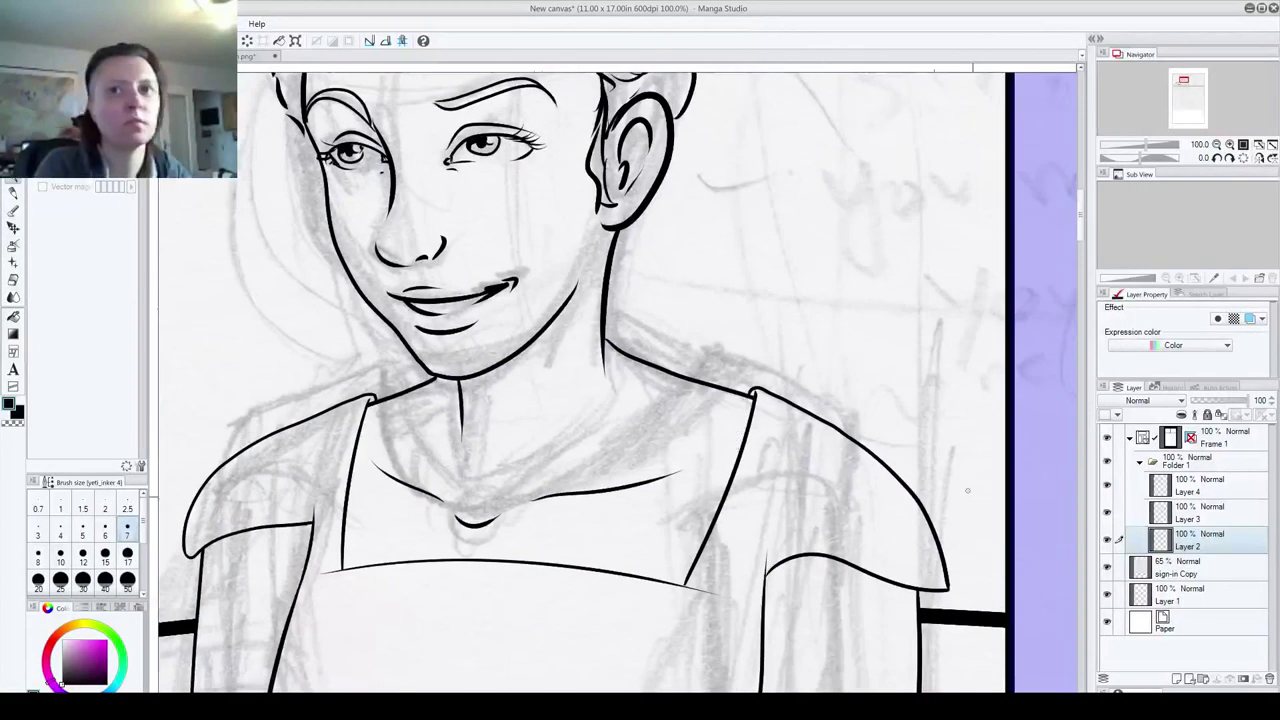
# - Add a new layer above Layer 4 in Folder 1
pyautogui.click(1206, 497)
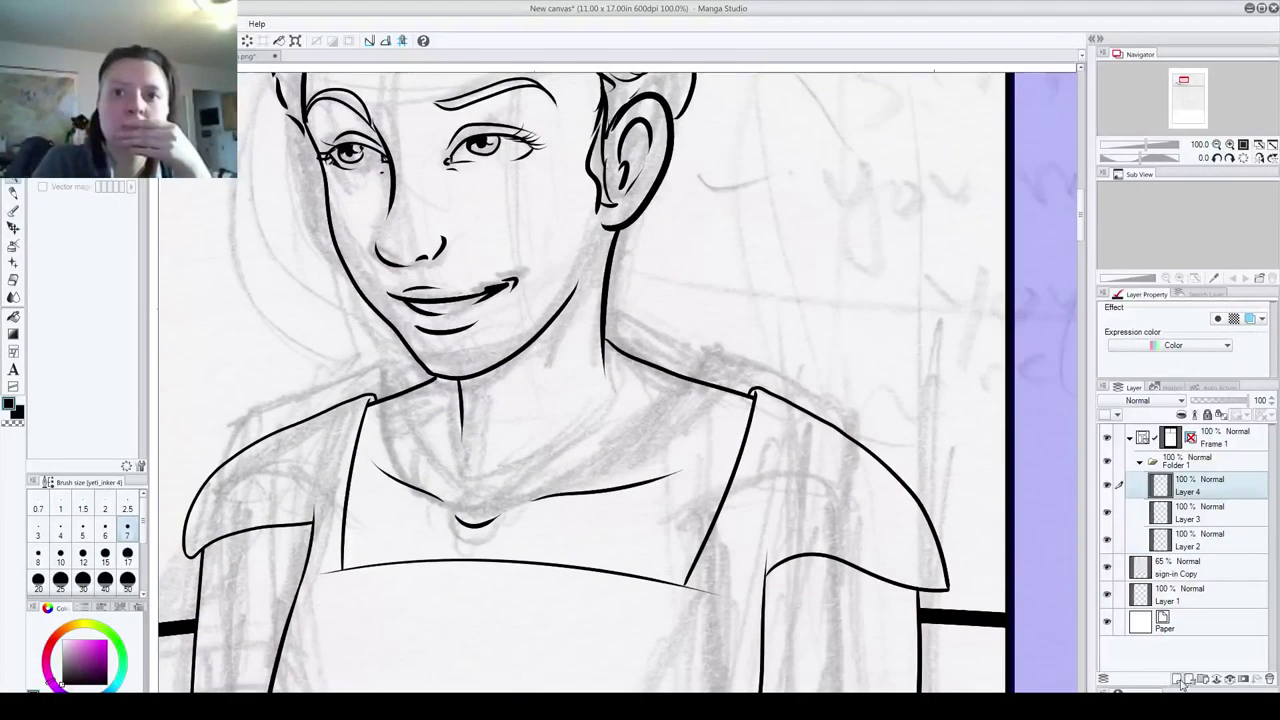
pyautogui.click(1177, 679)
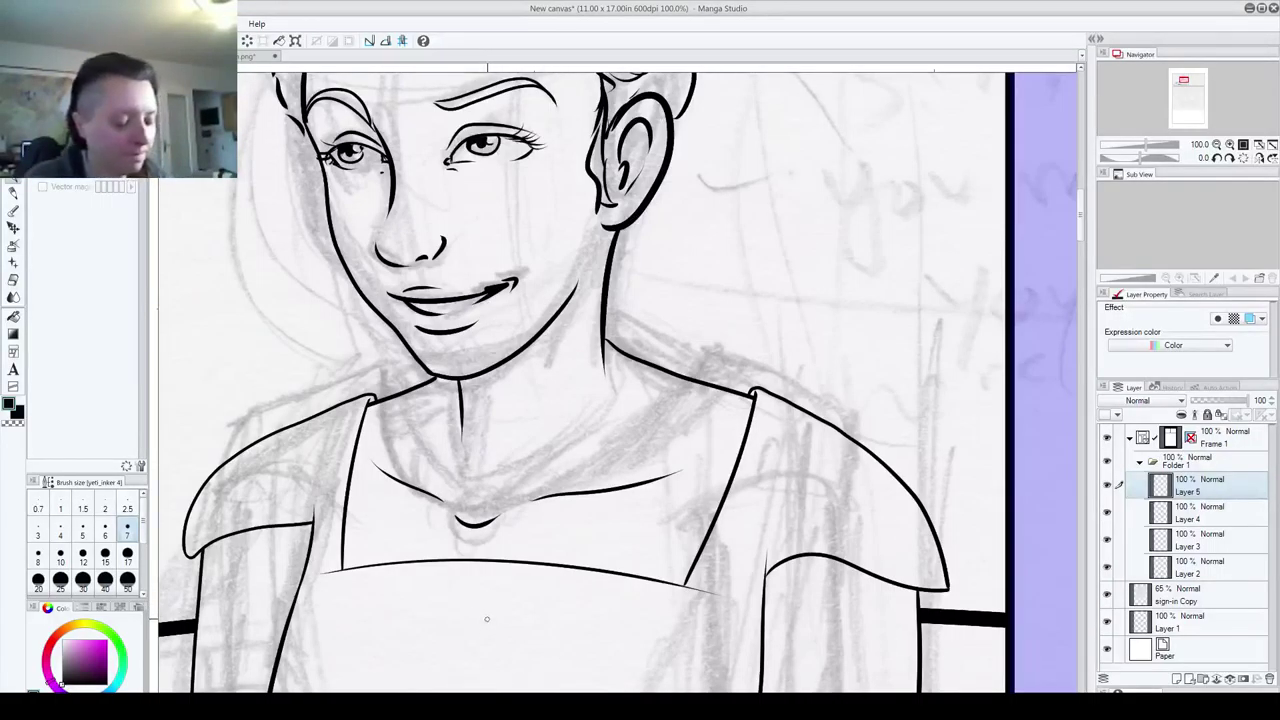
# - Draw a circular pendant outline over the middle of the dress neckline with the Ellipse tool at brush size 6
pyautogui.scroll(5, 467, 557)
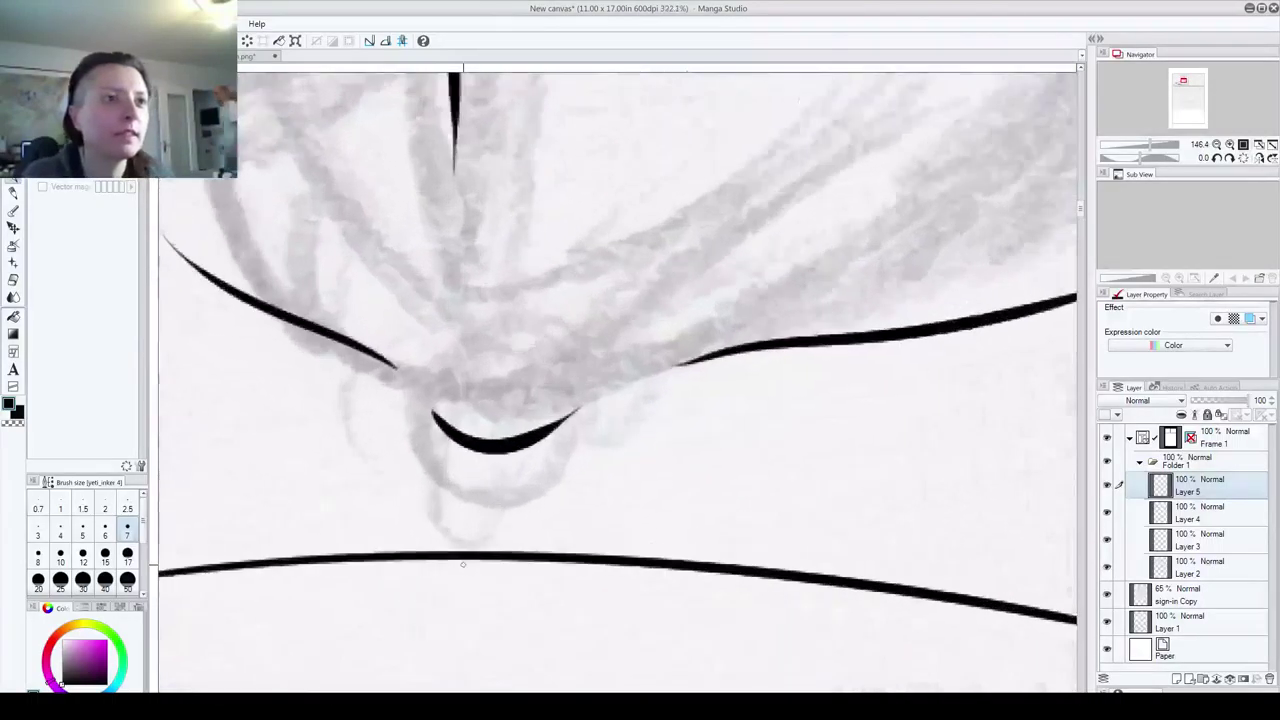
pyautogui.moveTo(507, 650); pyautogui.dragTo(571, 457)
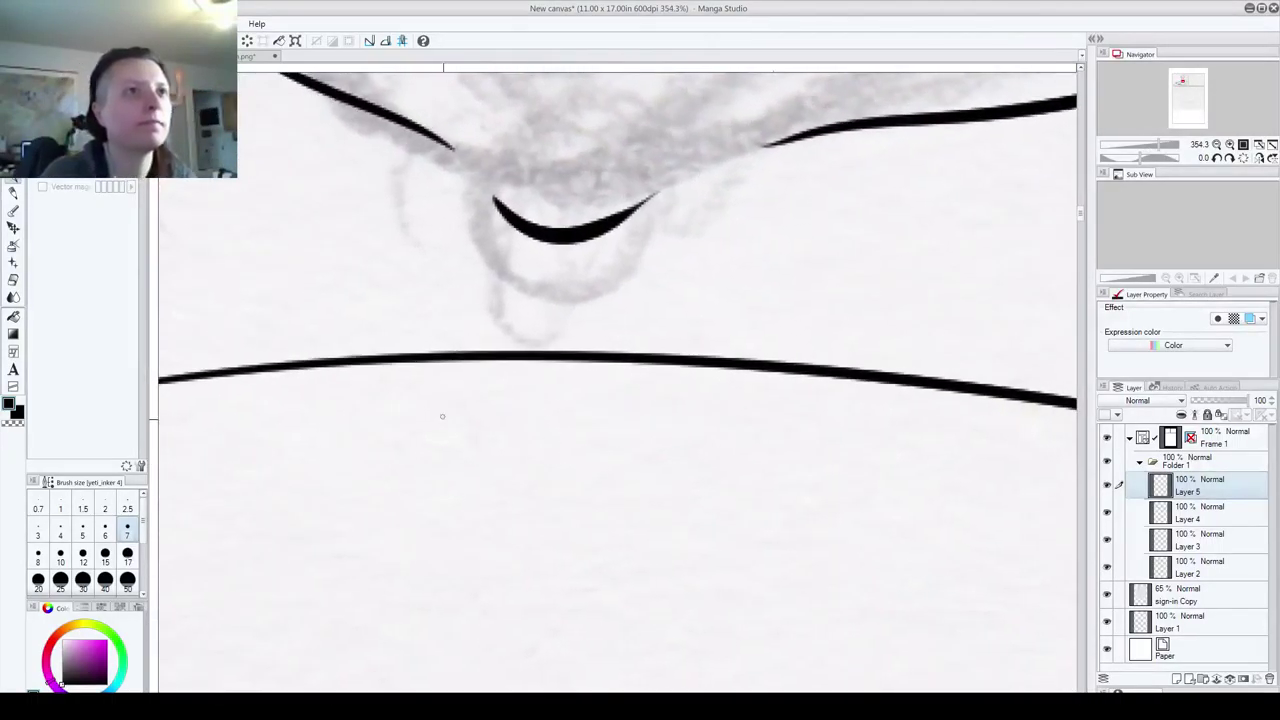
pyautogui.click(60, 555)
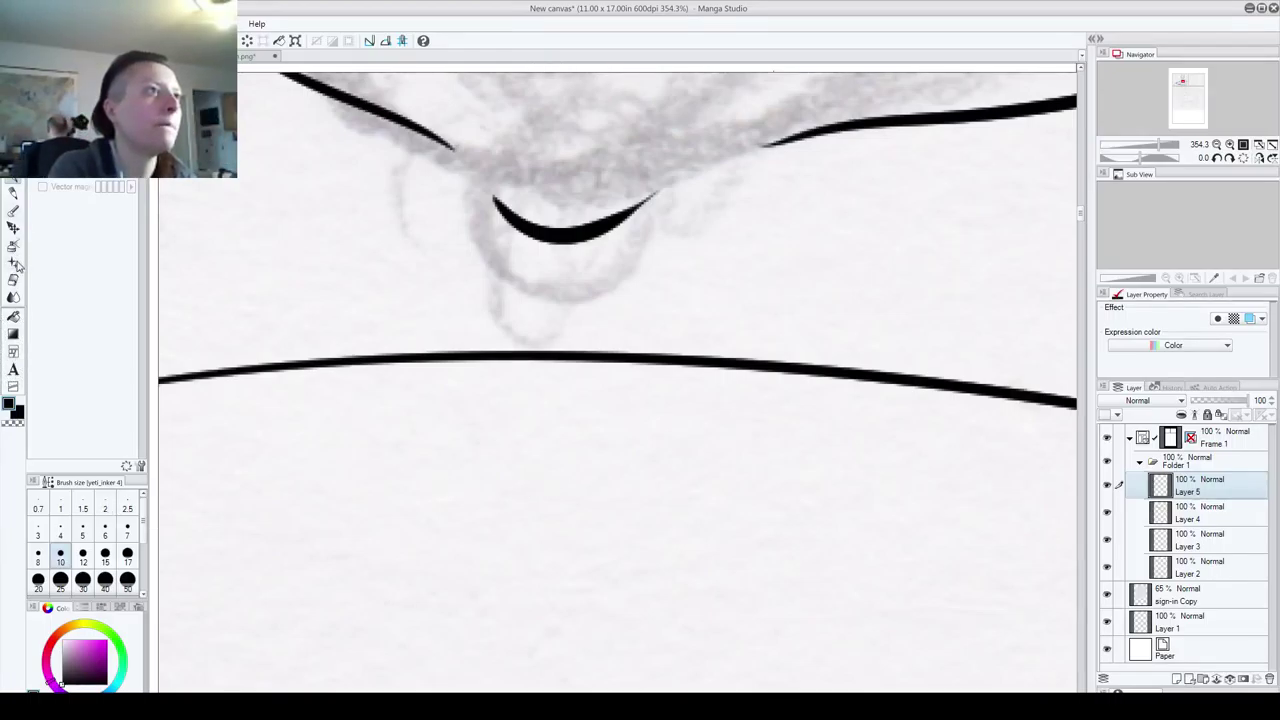
pyautogui.click(15, 351)
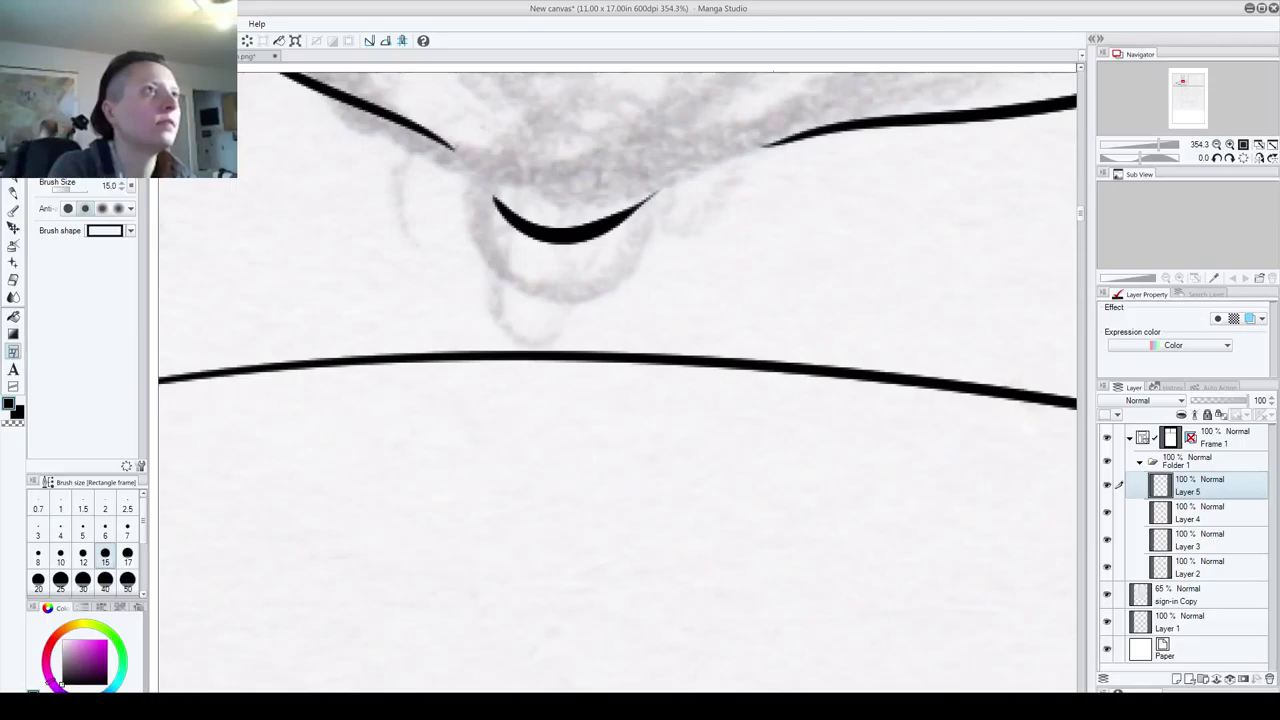
pyautogui.click(55, 55)
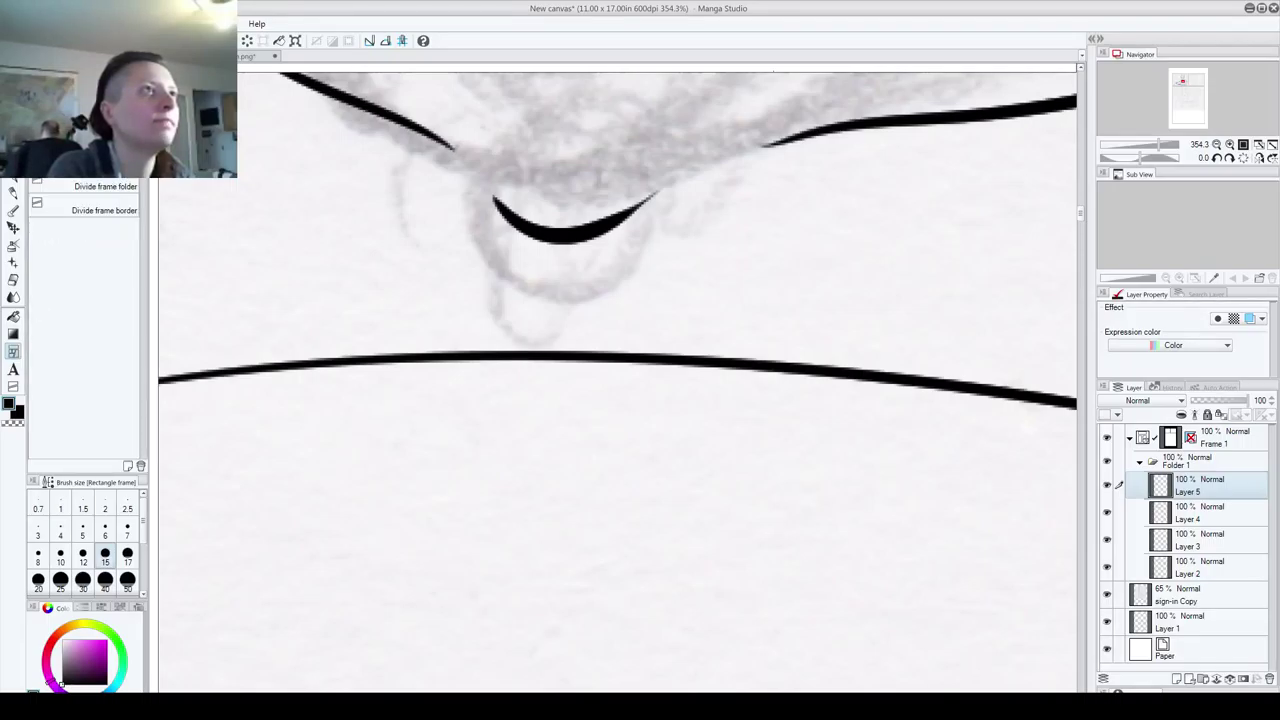
pyautogui.click(48, 74)
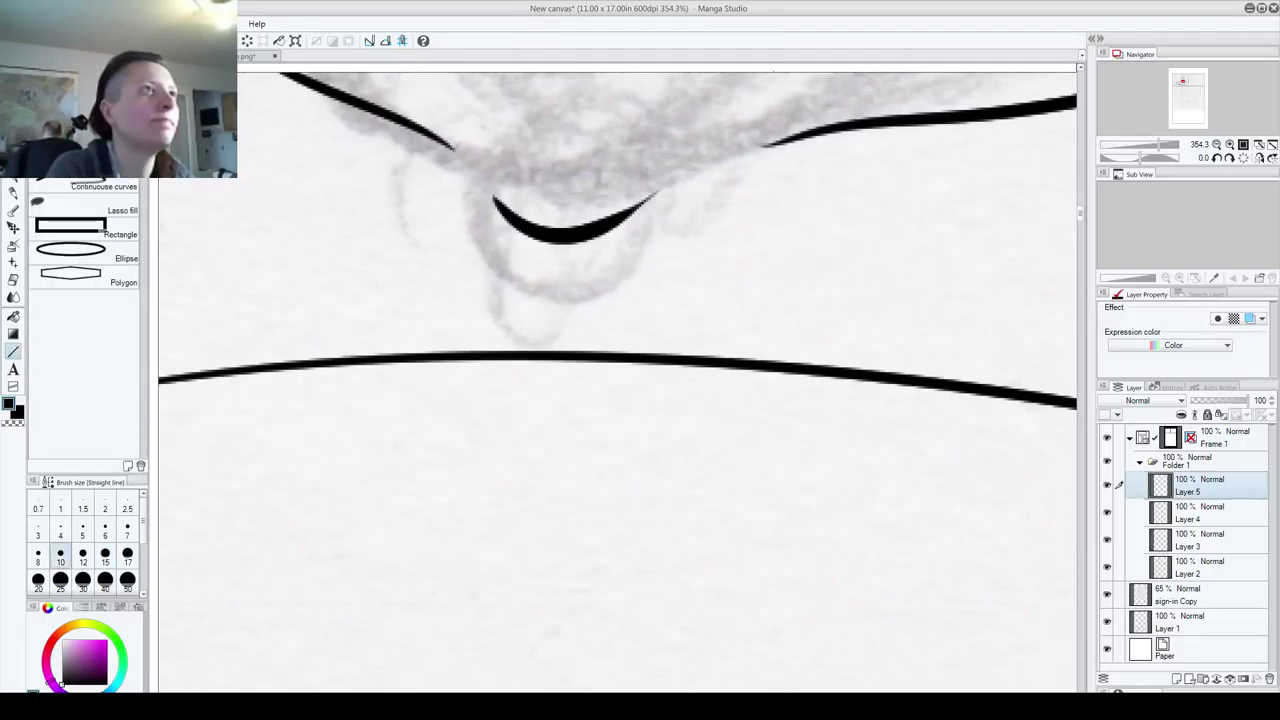
pyautogui.click(75, 252)
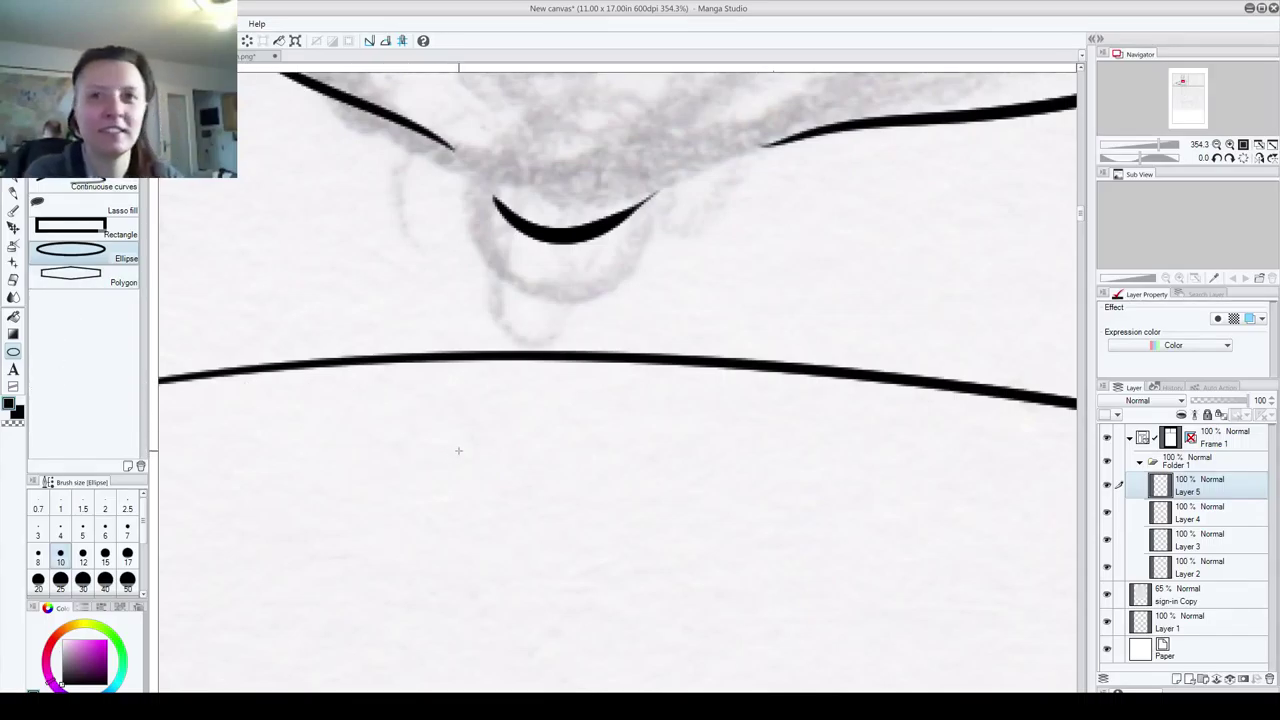
pyautogui.scroll(-3, 465, 453)
pyautogui.moveTo(441, 404)
pyautogui.mouseDown()
pyautogui.moveTo(497, 463)
pyautogui.moveTo(530, 475)
pyautogui.moveTo(535, 503)
pyautogui.mouseUp()
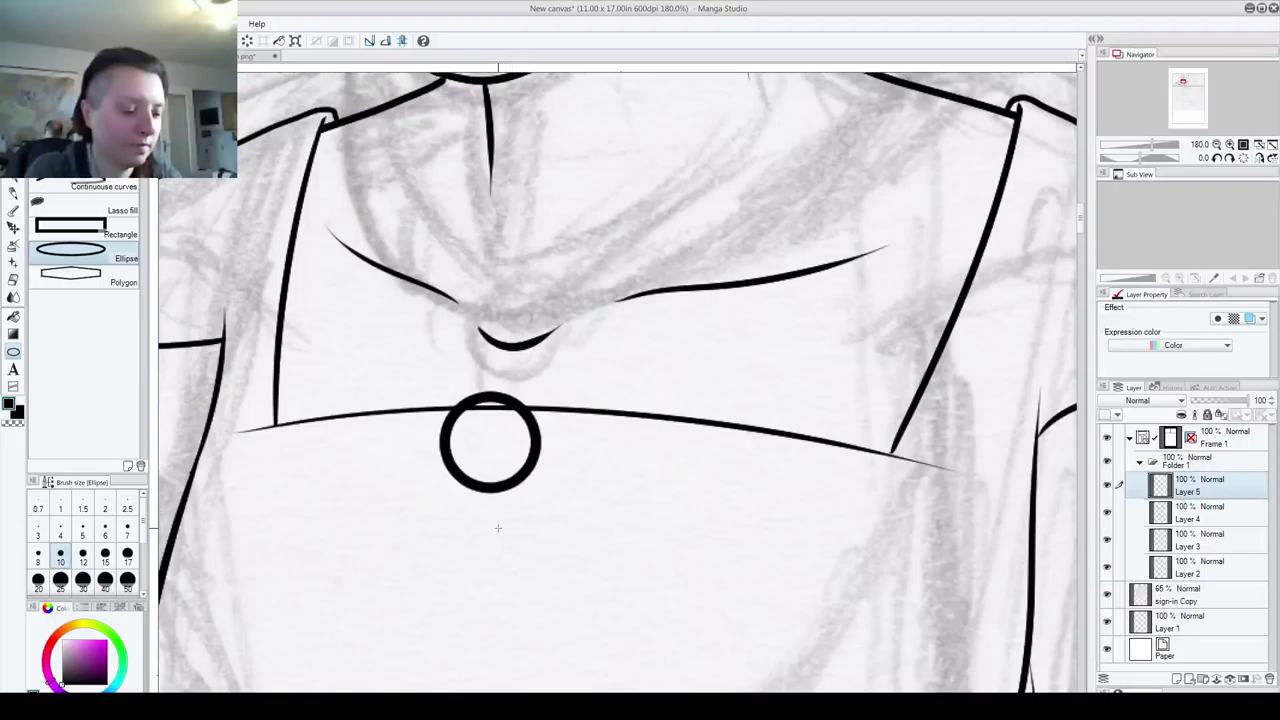
pyautogui.hotkey('ctrl', 'z')
pyautogui.click(105, 532)
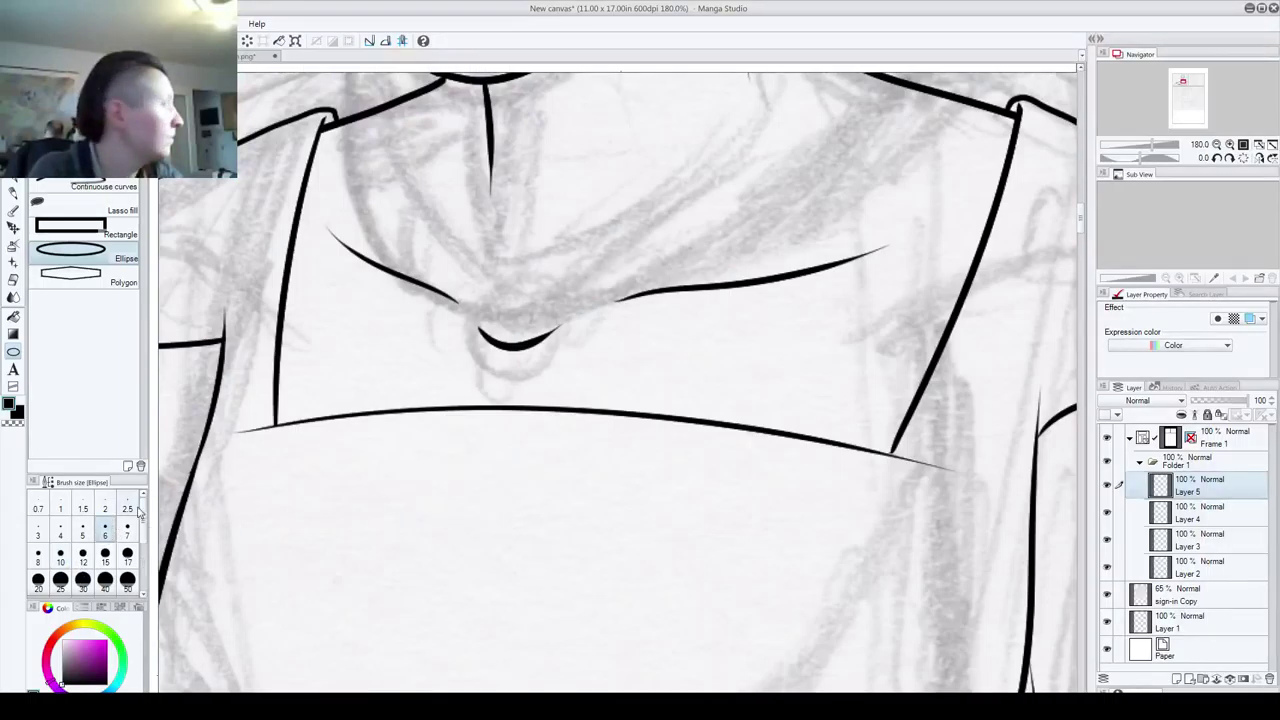
pyautogui.moveTo(427, 388); pyautogui.dragTo(553, 502)
pyautogui.hotkey('ctrl', 'z')
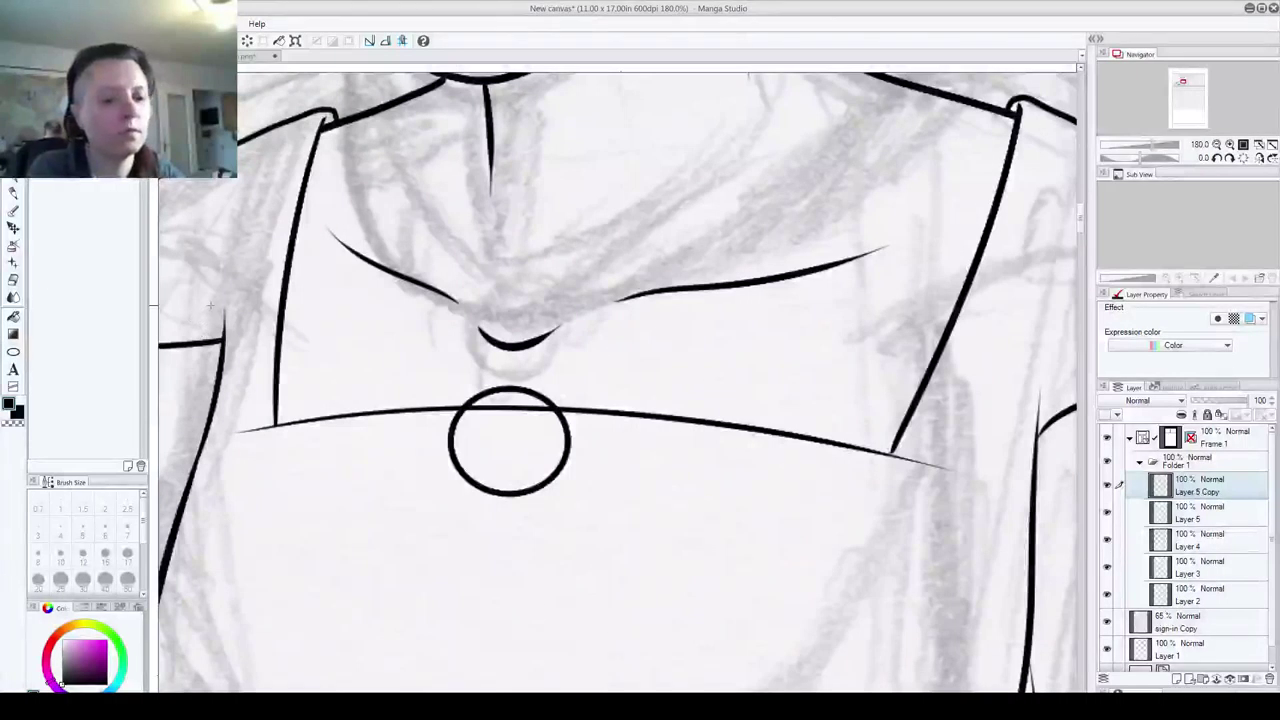
# - Scale the duplicated circle down into a concentric inner ring, apply the transform and merge it into the outer circle's layer
pyautogui.moveTo(447, 385); pyautogui.dragTo(463, 399)
pyautogui.moveTo(493, 454); pyautogui.dragTo(485, 447)
pyautogui.moveTo(457, 397); pyautogui.dragTo(470, 408)
pyautogui.moveTo(490, 466); pyautogui.dragTo(486, 460)
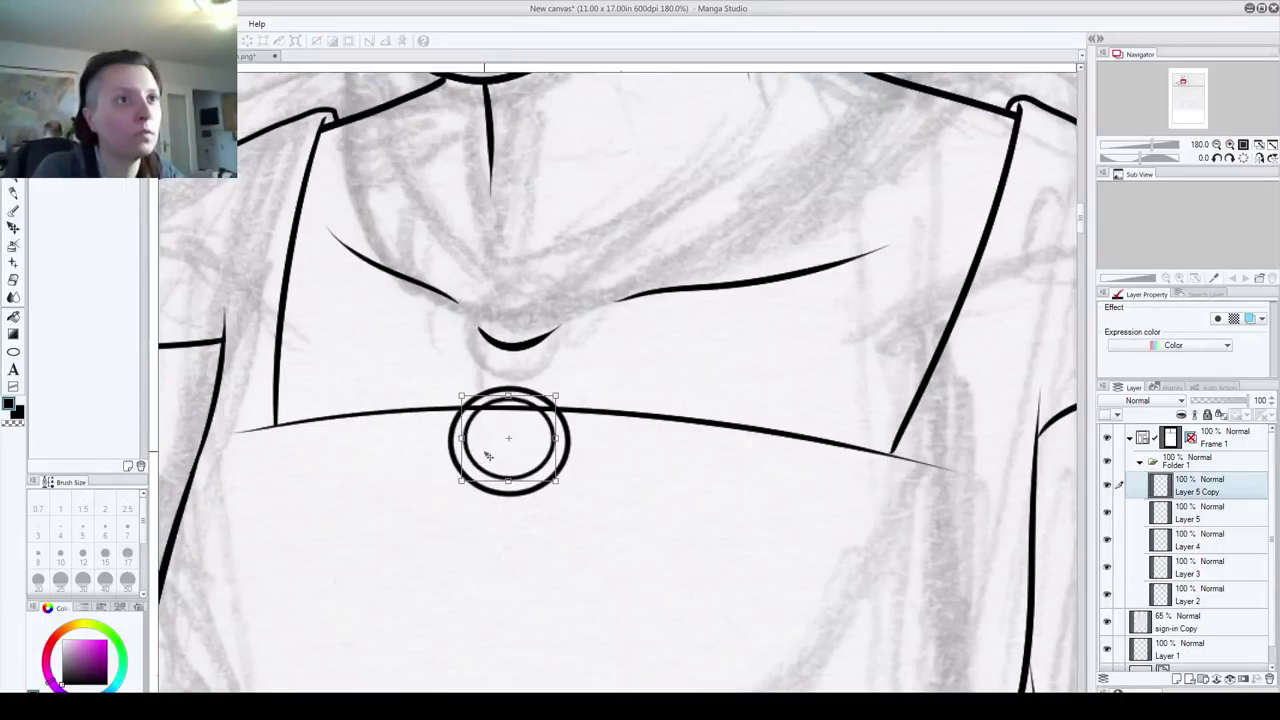
pyautogui.press('Down')
pyautogui.press('Down')
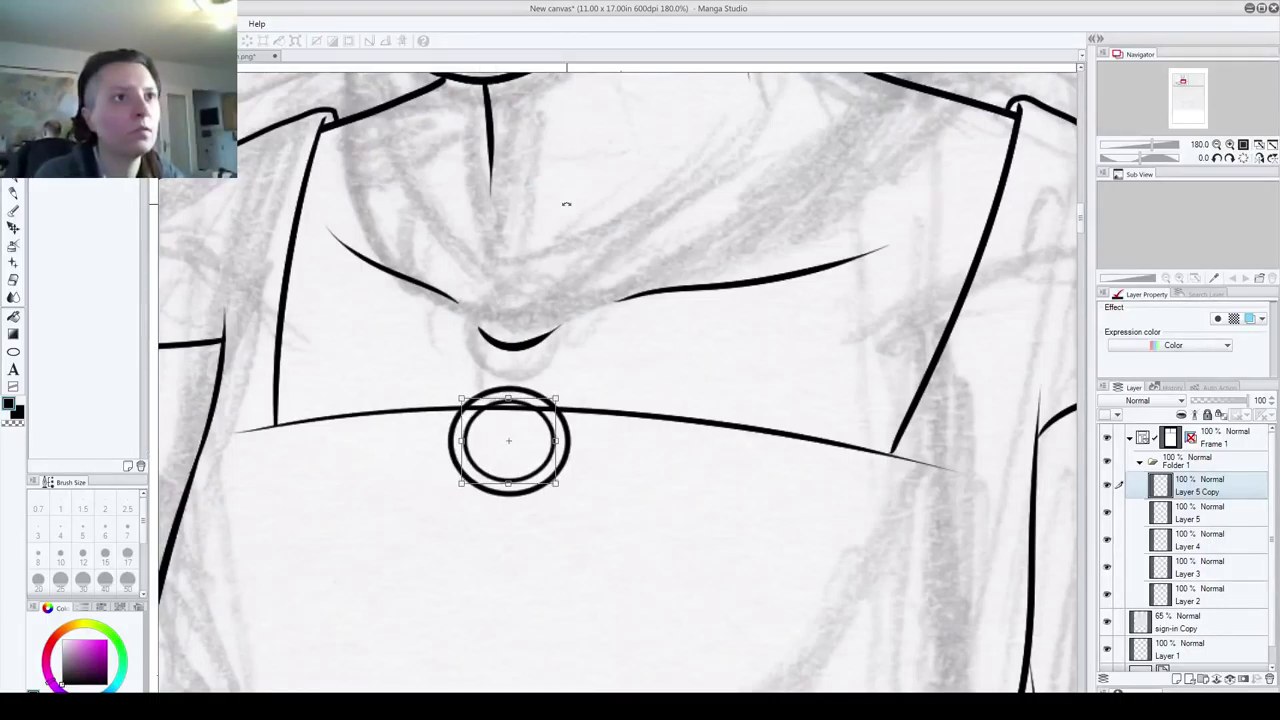
pyautogui.press('Left')
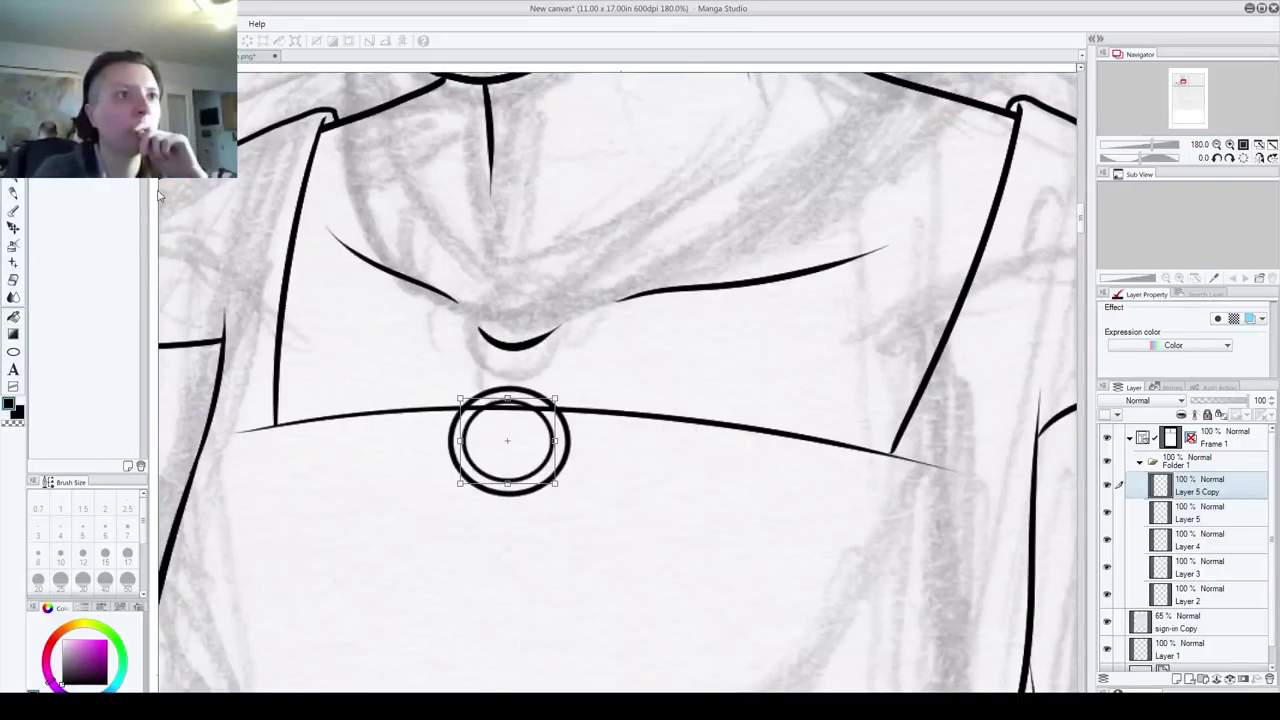
pyautogui.click(13, 176)
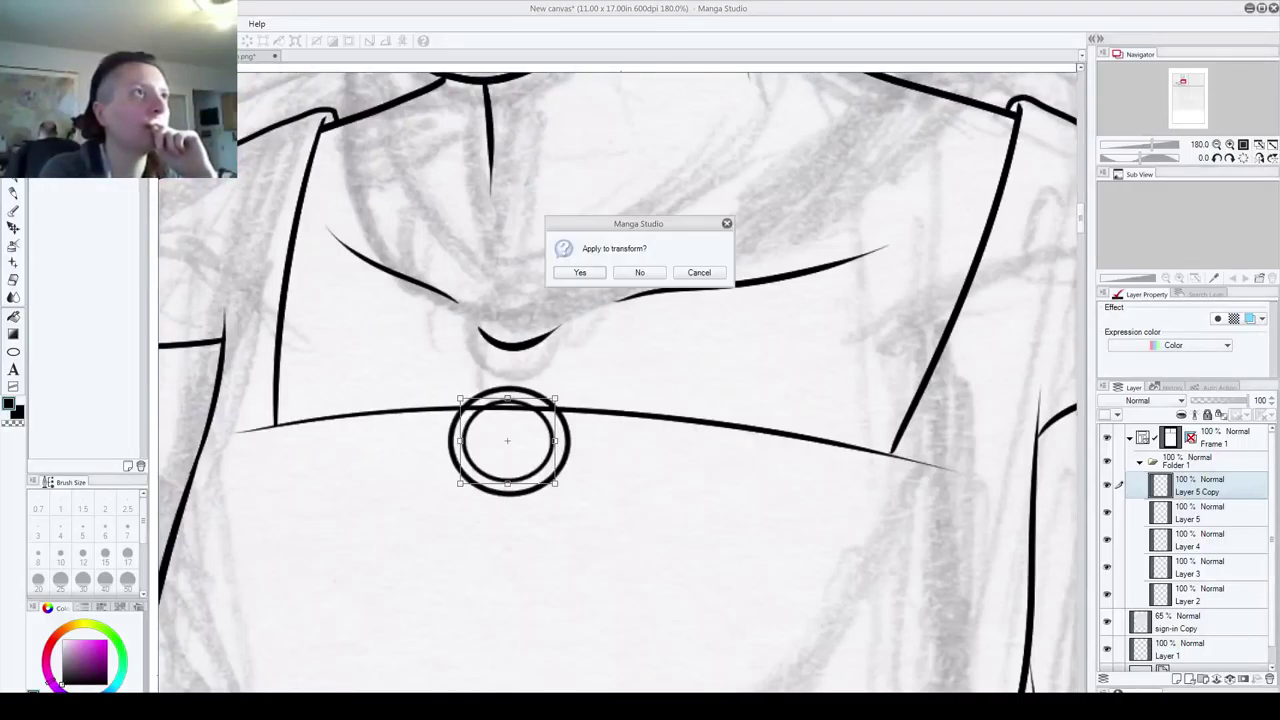
pyautogui.click(580, 272)
pyautogui.hotkey('ctrl', 'e')
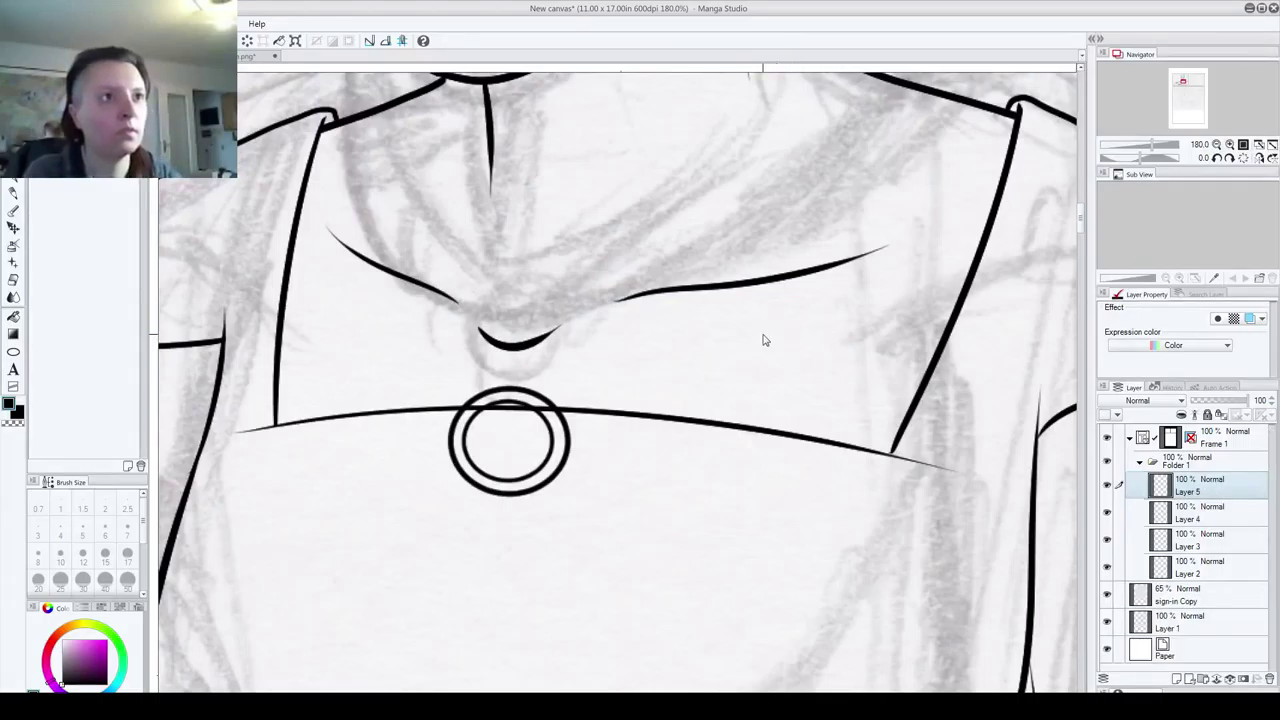
# - Ink two short lines across the upper part of the pendant's rim with yeti_inker 4 at brush size 10
pyautogui.press('p')
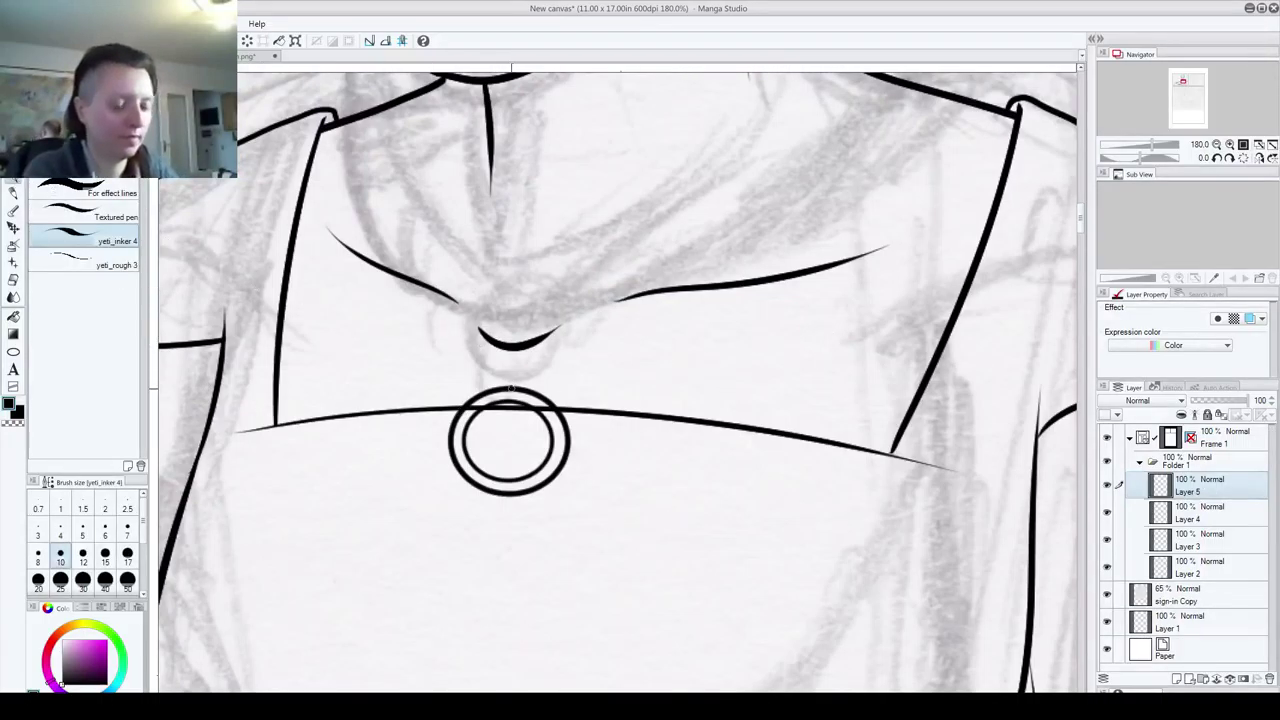
pyautogui.scroll(6, 511, 388)
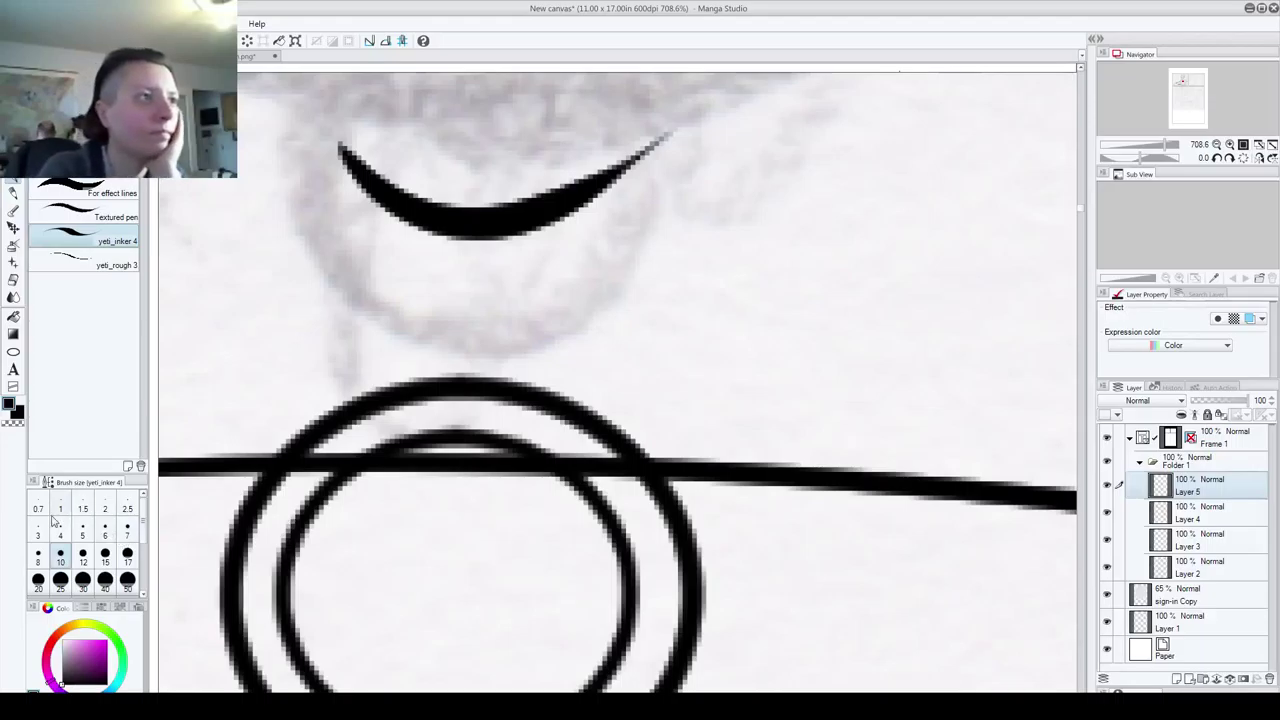
pyautogui.click(60, 530)
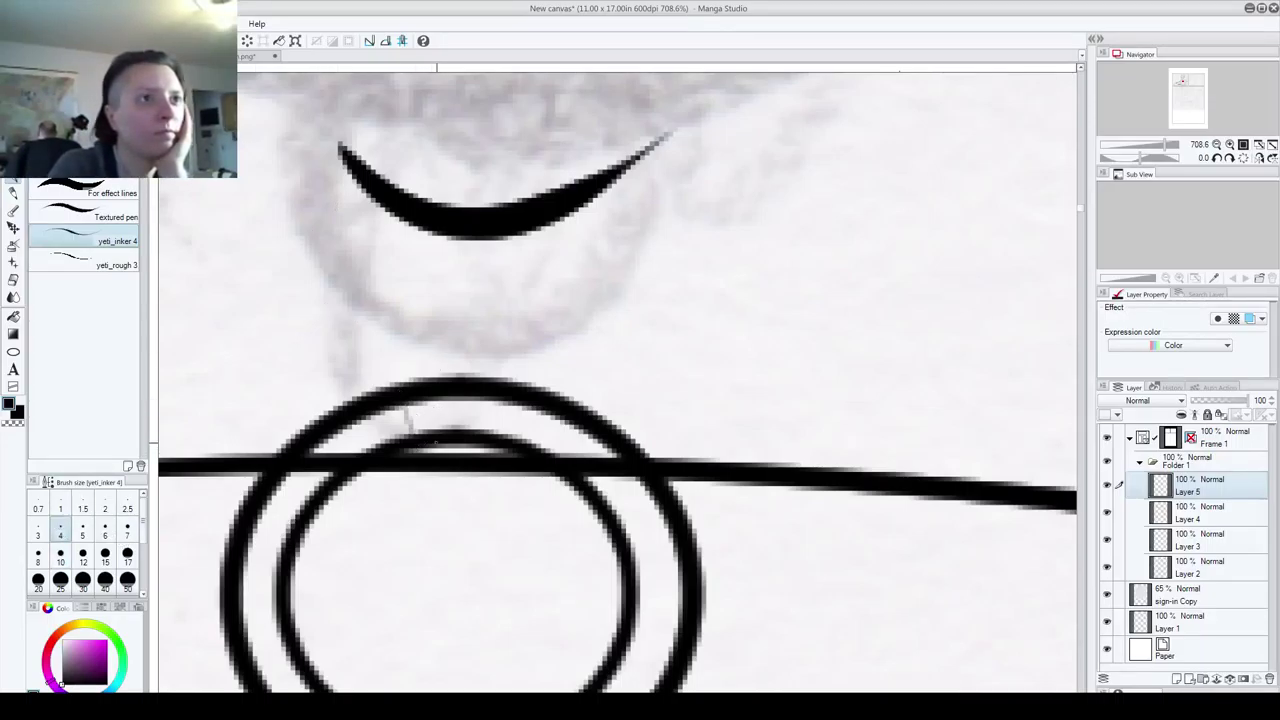
pyautogui.click(105, 530)
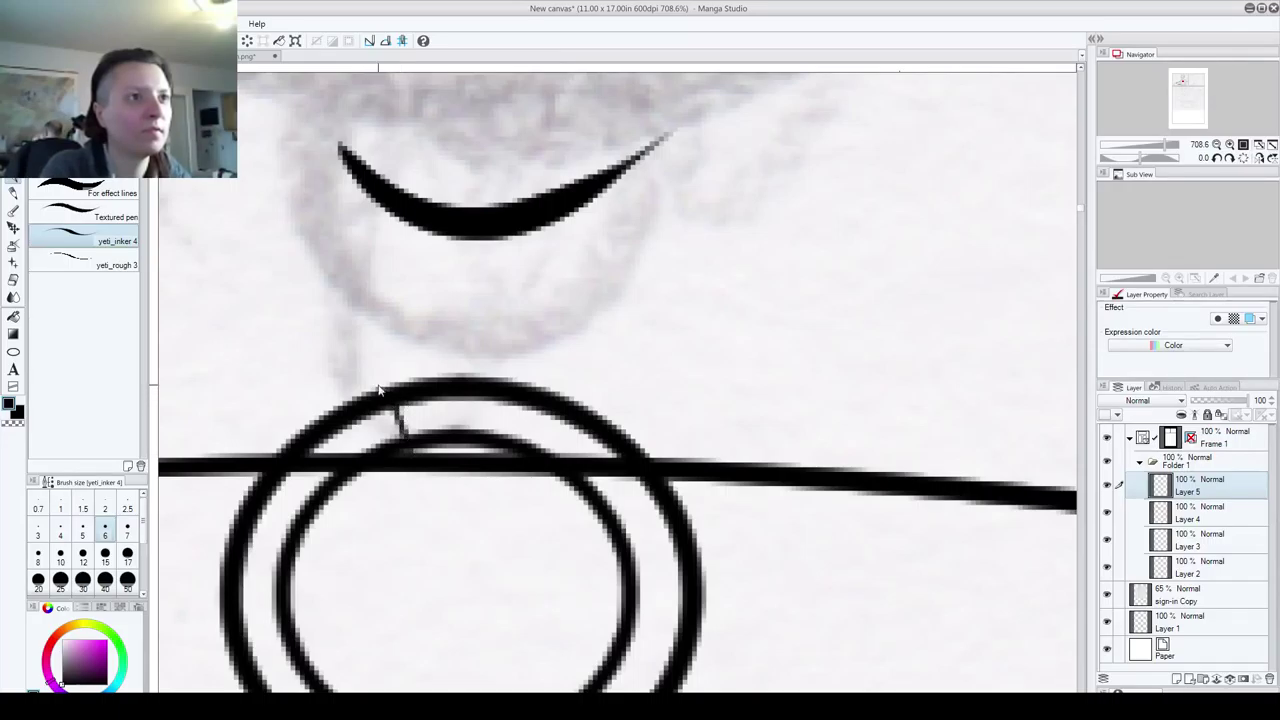
pyautogui.click(60, 560)
pyautogui.moveTo(386, 412); pyautogui.dragTo(398, 442)
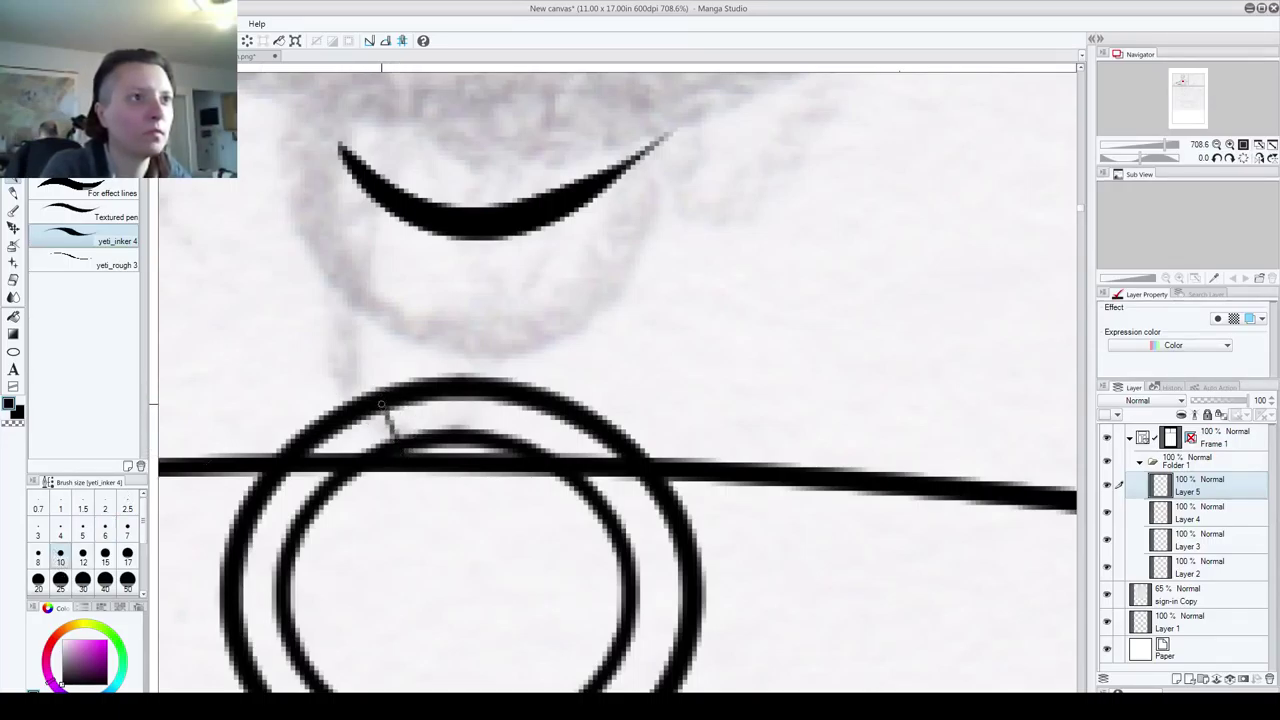
pyautogui.moveTo(492, 434)
pyautogui.mouseDown()
pyautogui.moveTo(508, 396)
pyautogui.moveTo(494, 434)
pyautogui.mouseUp()
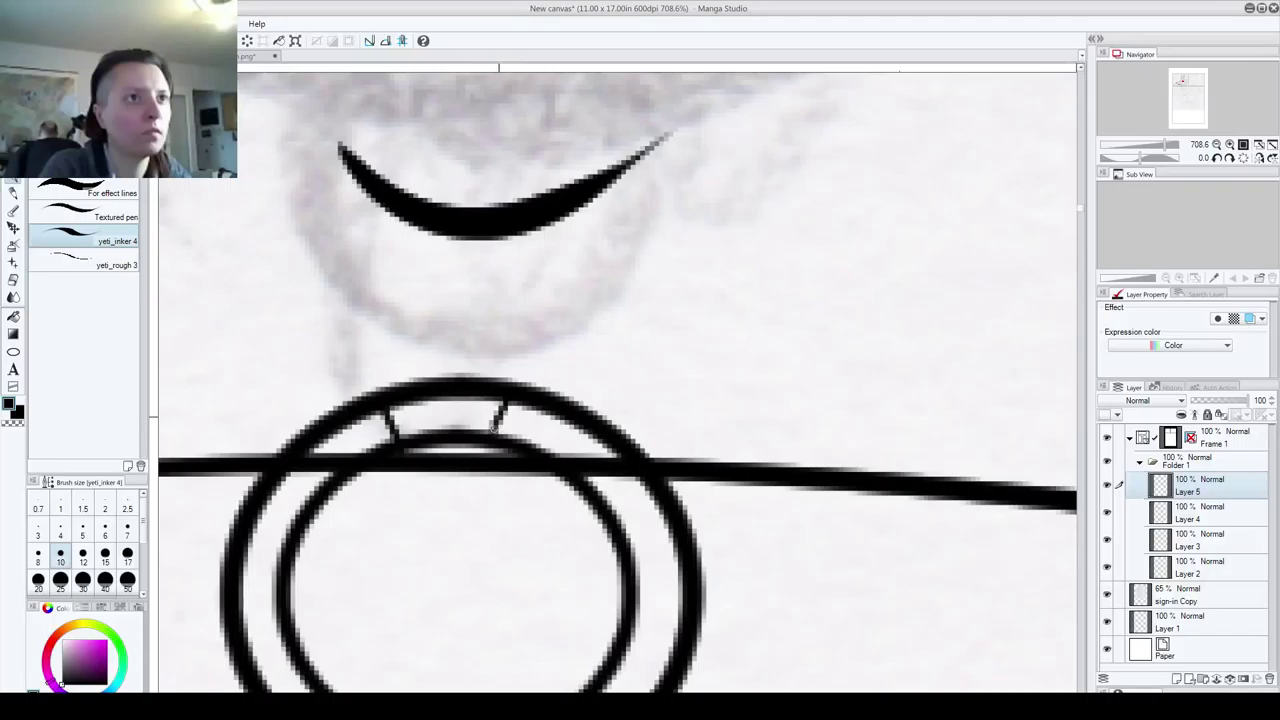
# - Ink matching pairs of short lines across the pendant's rim on its left, lower and right sides
pyautogui.moveTo(418, 539); pyautogui.dragTo(631, 352)
pyautogui.moveTo(456, 343); pyautogui.dragTo(491, 378)
pyautogui.hotkey('ctrl', 'z')
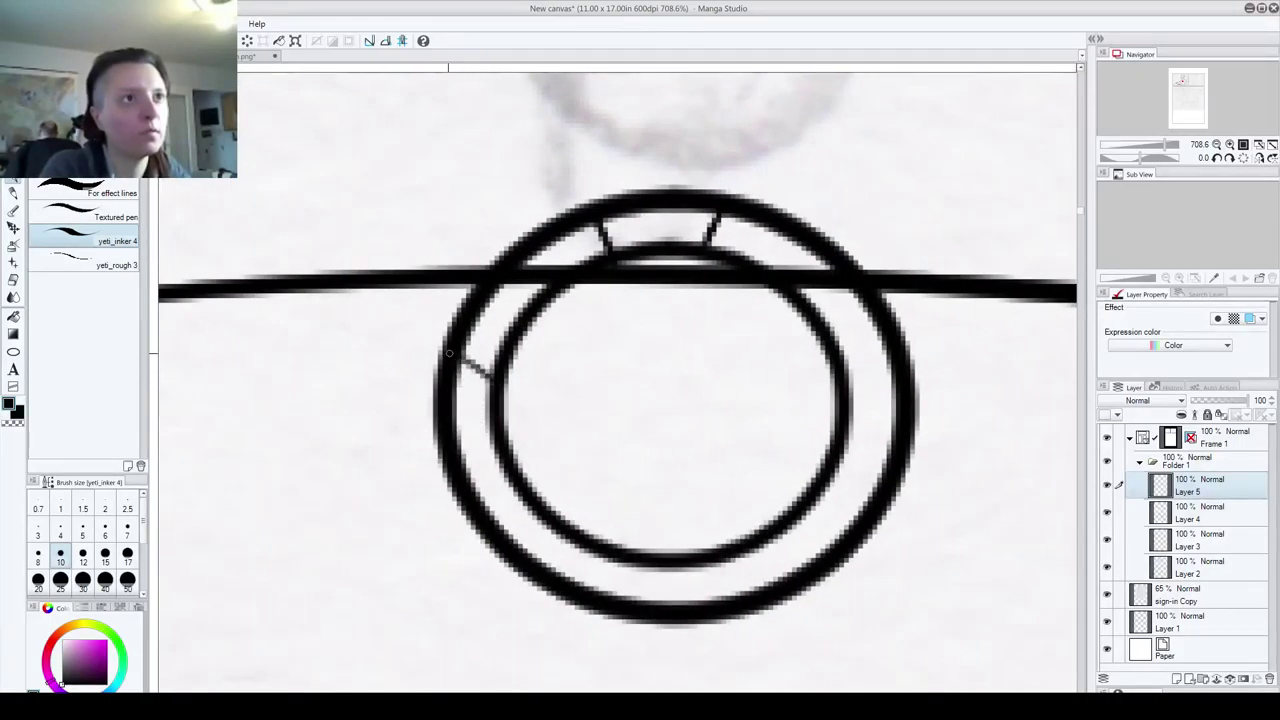
pyautogui.moveTo(457, 459); pyautogui.dragTo(494, 439)
pyautogui.moveTo(607, 590); pyautogui.dragTo(617, 567)
pyautogui.moveTo(714, 566); pyautogui.dragTo(728, 595)
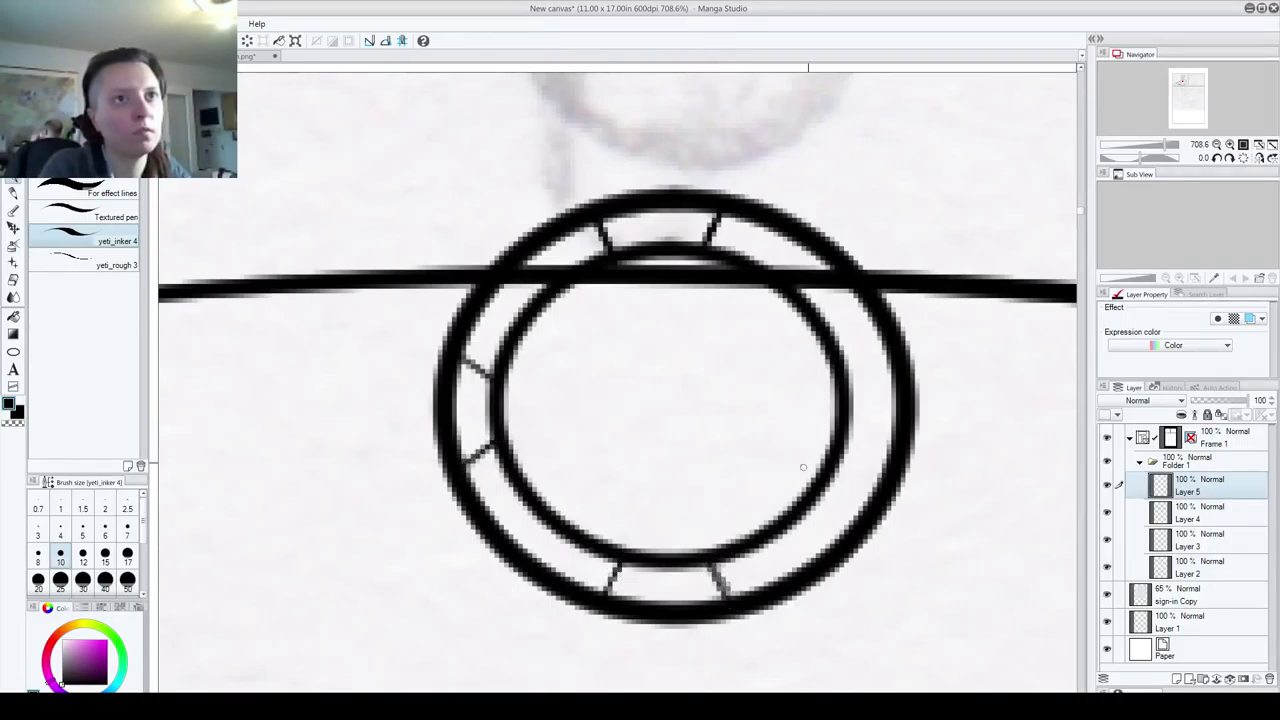
pyautogui.moveTo(847, 380); pyautogui.dragTo(882, 350)
pyautogui.moveTo(852, 410); pyautogui.dragTo(895, 426)
# - Ink a small hanging loop on top of the pendant
pyautogui.scroll(-6, 748, 447)
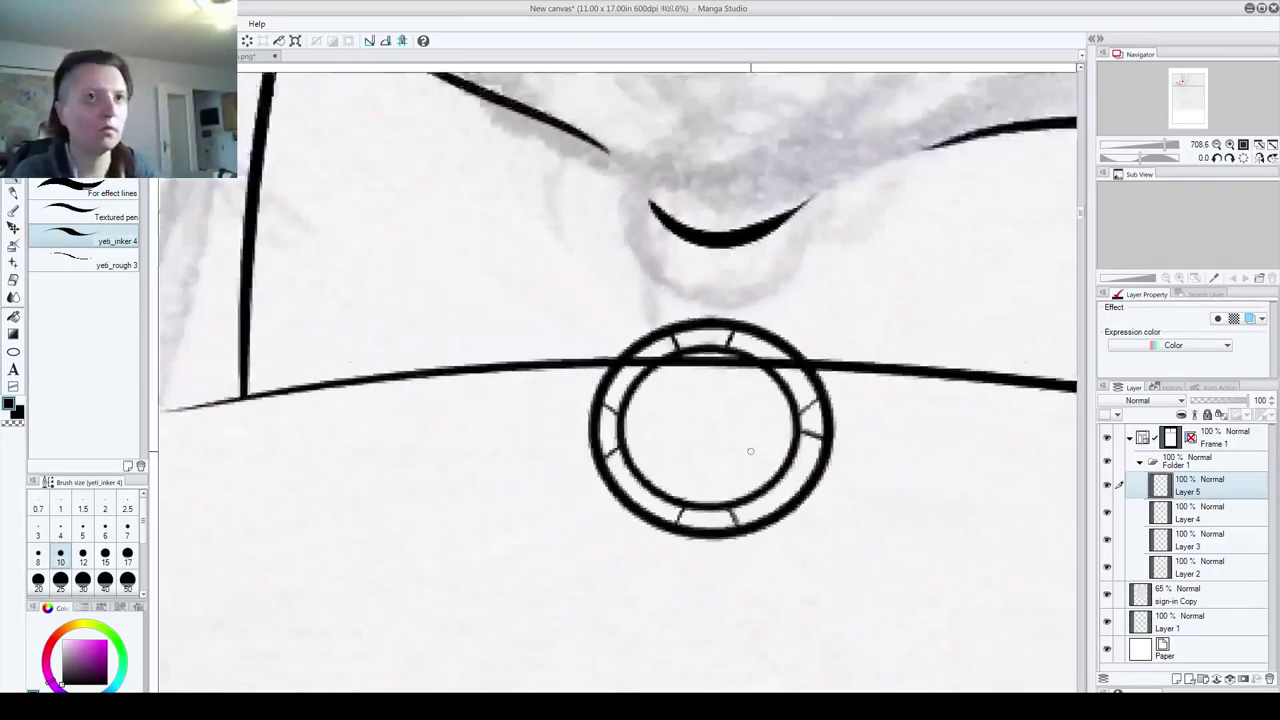
pyautogui.moveTo(762, 348); pyautogui.dragTo(677, 491)
pyautogui.scroll(5, 687, 503)
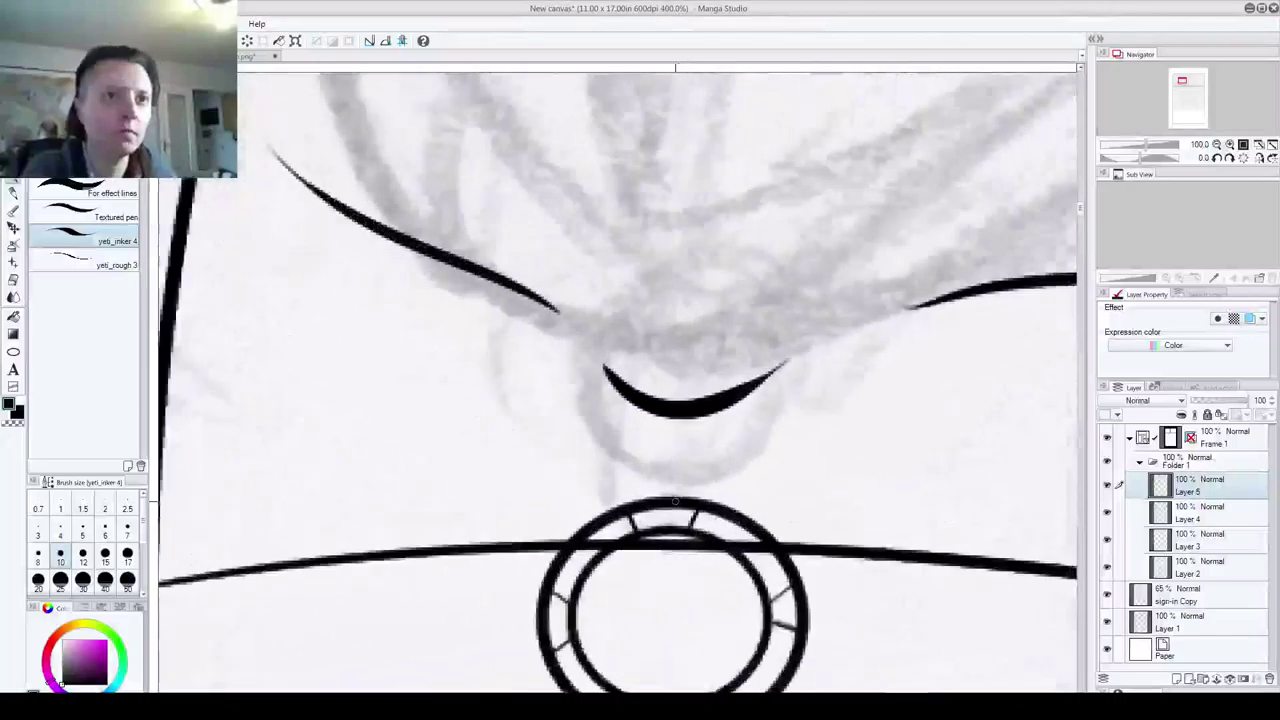
pyautogui.moveTo(690, 478)
pyautogui.mouseDown()
pyautogui.moveTo(708, 500)
pyautogui.moveTo(690, 475)
pyautogui.moveTo(656, 488)
pyautogui.mouseUp()
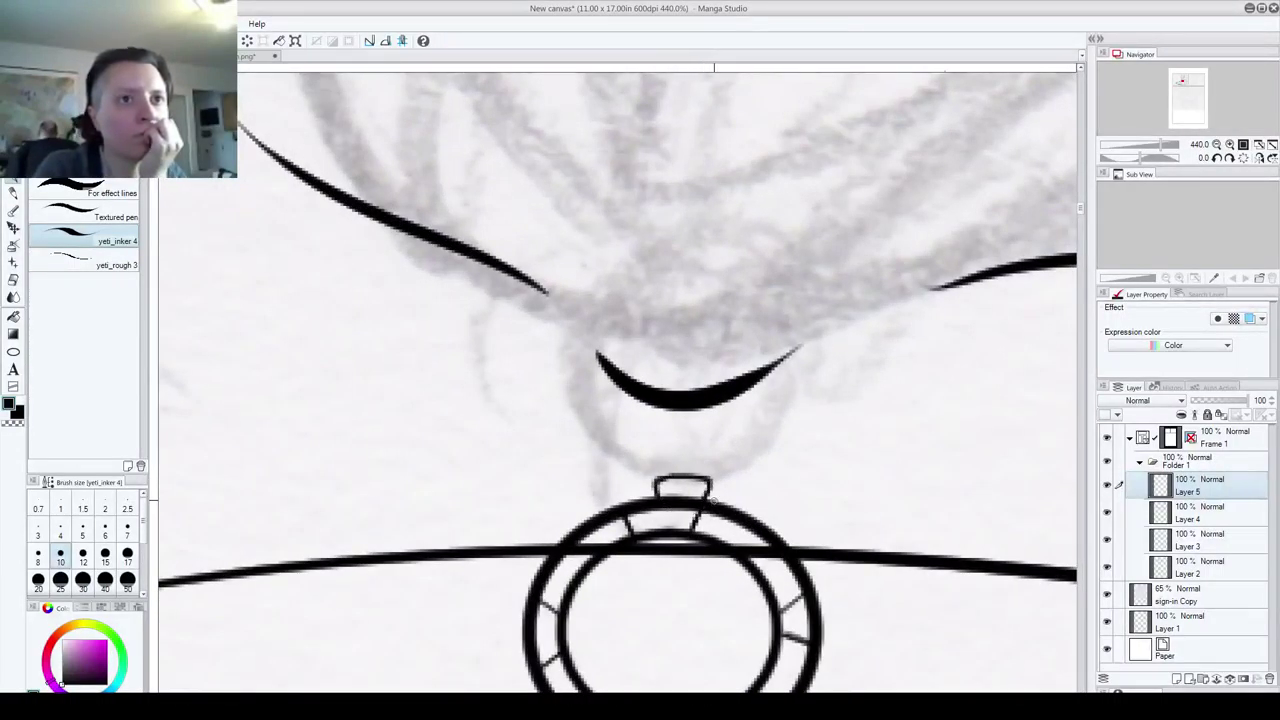
# - Ink the necklace's left strand from the pendant loop up to the jaw with brush size 7
pyautogui.scroll(-7, 695, 478)
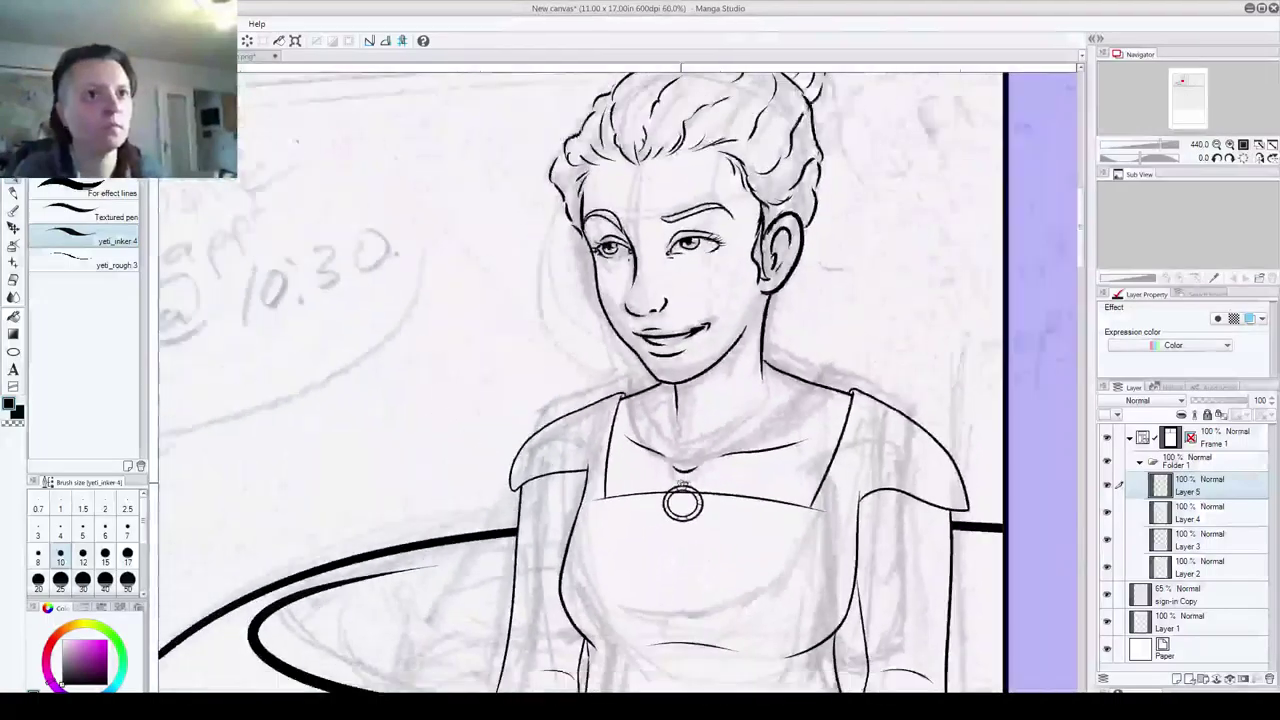
pyautogui.scroll(-1, 683, 482)
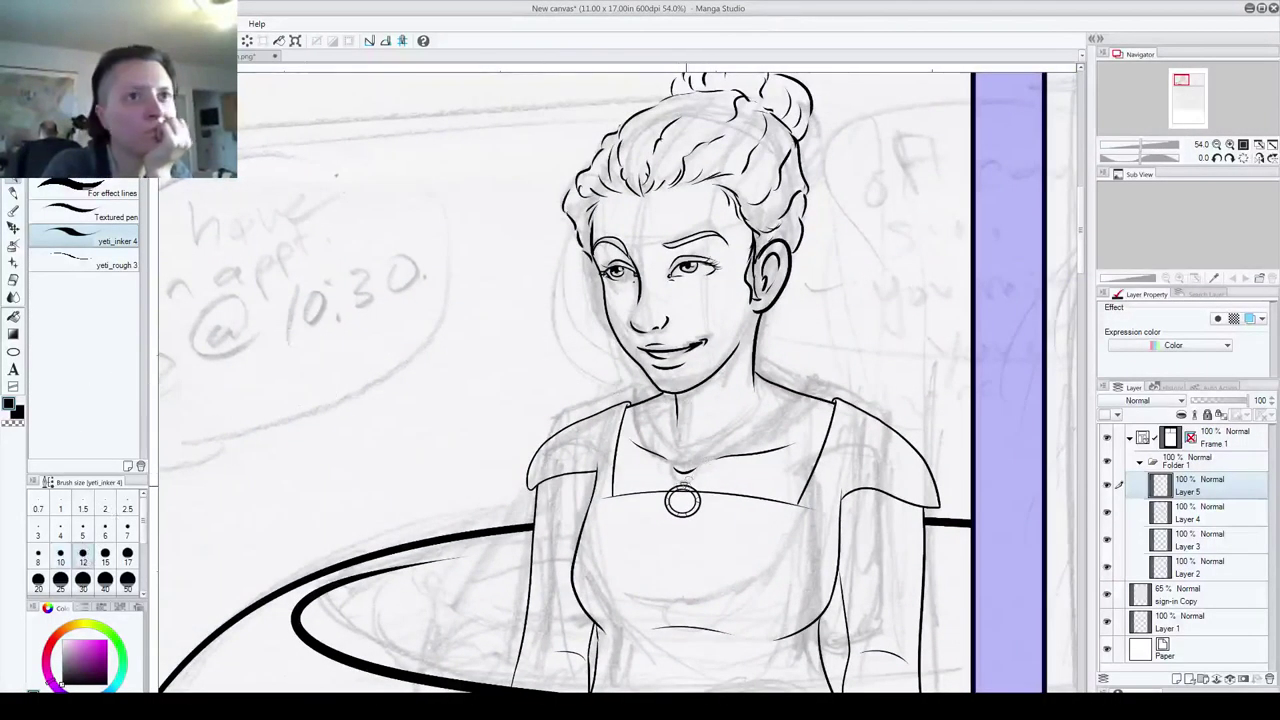
pyautogui.click(127, 530)
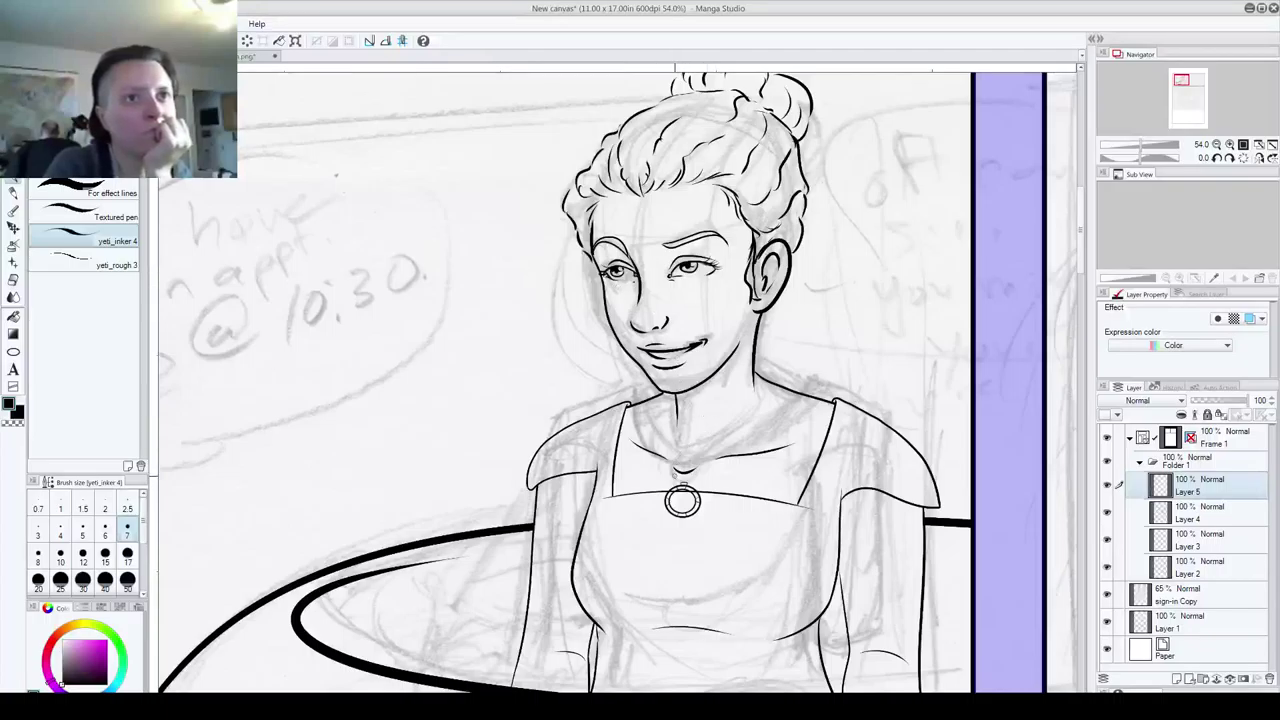
pyautogui.moveTo(681, 480); pyautogui.dragTo(668, 396)
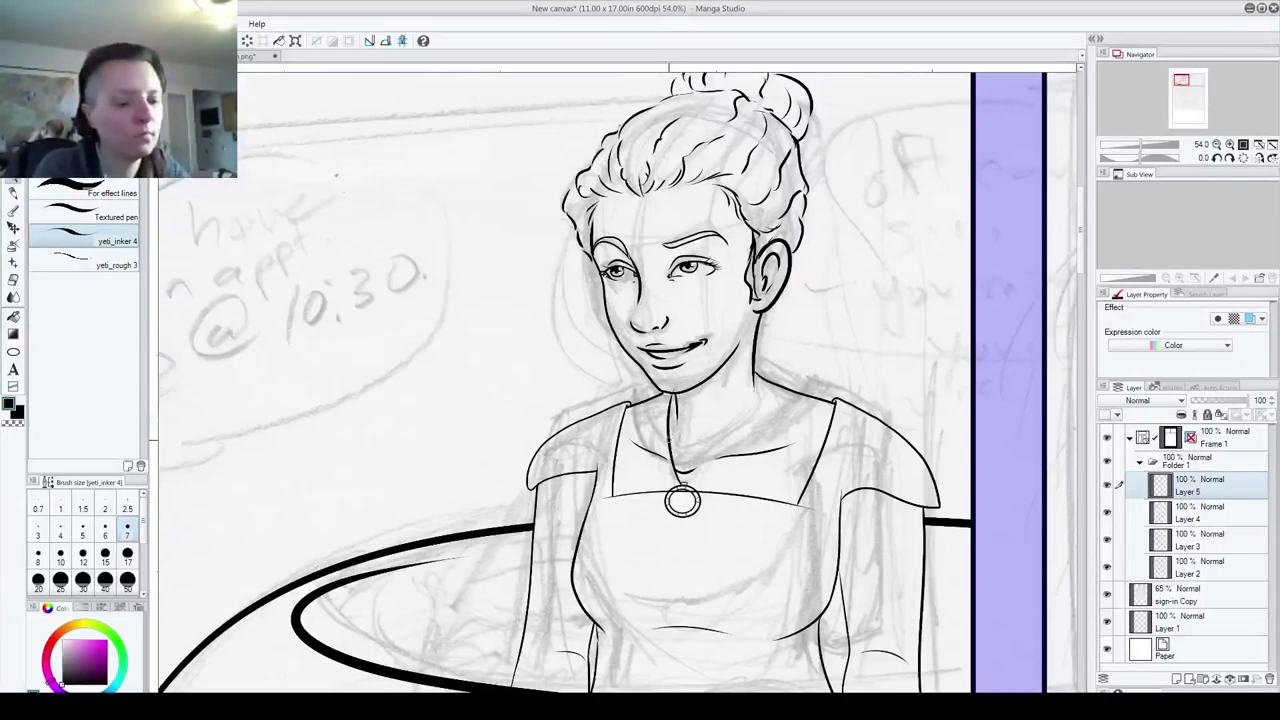
pyautogui.hotkey('ctrl', 'z')
pyautogui.moveTo(680, 479); pyautogui.dragTo(661, 393)
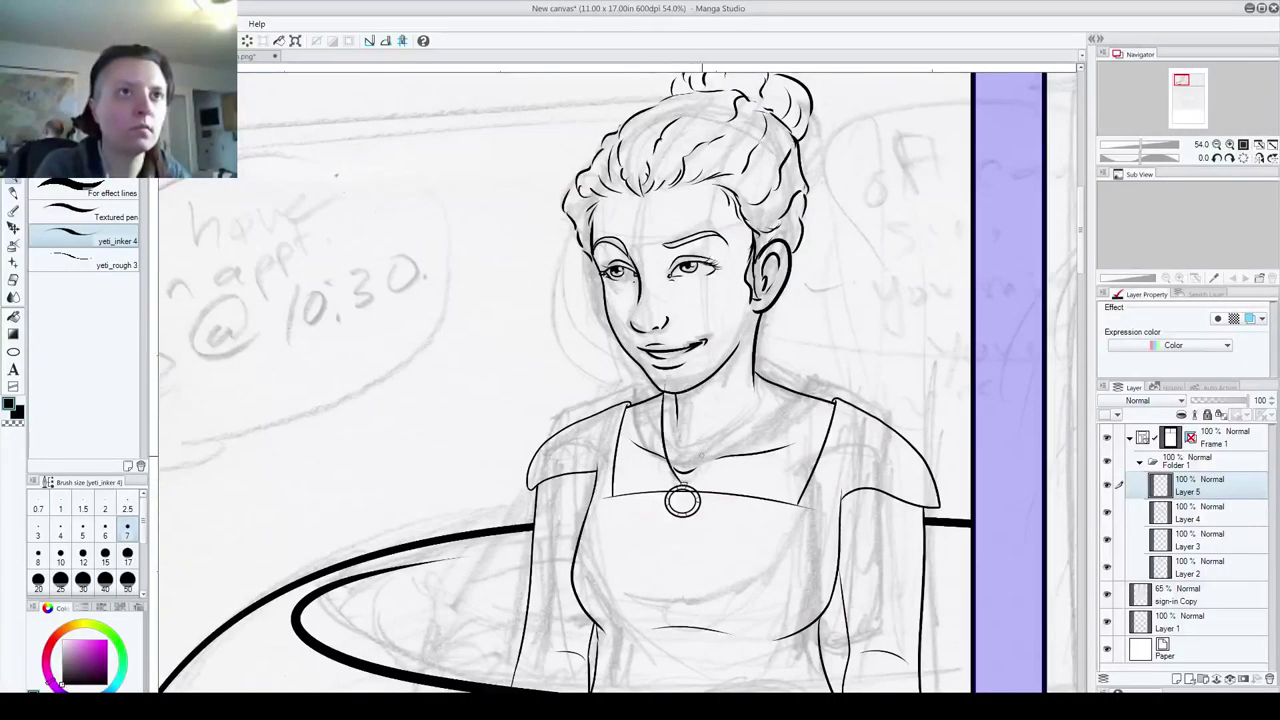
# - Ink the necklace's right strand as a curve from the pendant loop up past the shoulder line beside the neck
pyautogui.moveTo(713, 463); pyautogui.dragTo(788, 340)
pyautogui.hotkey('ctrl', 'z')
pyautogui.moveTo(687, 484)
pyautogui.mouseDown()
pyautogui.moveTo(766, 337)
pyautogui.moveTo(684, 483)
pyautogui.moveTo(773, 352)
pyautogui.mouseUp()
pyautogui.hotkey('ctrl', 'z')
pyautogui.hotkey('ctrl', 'z')
pyautogui.hotkey('ctrl', 'z')
pyautogui.moveTo(683, 484)
pyautogui.mouseDown()
pyautogui.moveTo(741, 441)
pyautogui.moveTo(765, 347)
pyautogui.mouseUp()
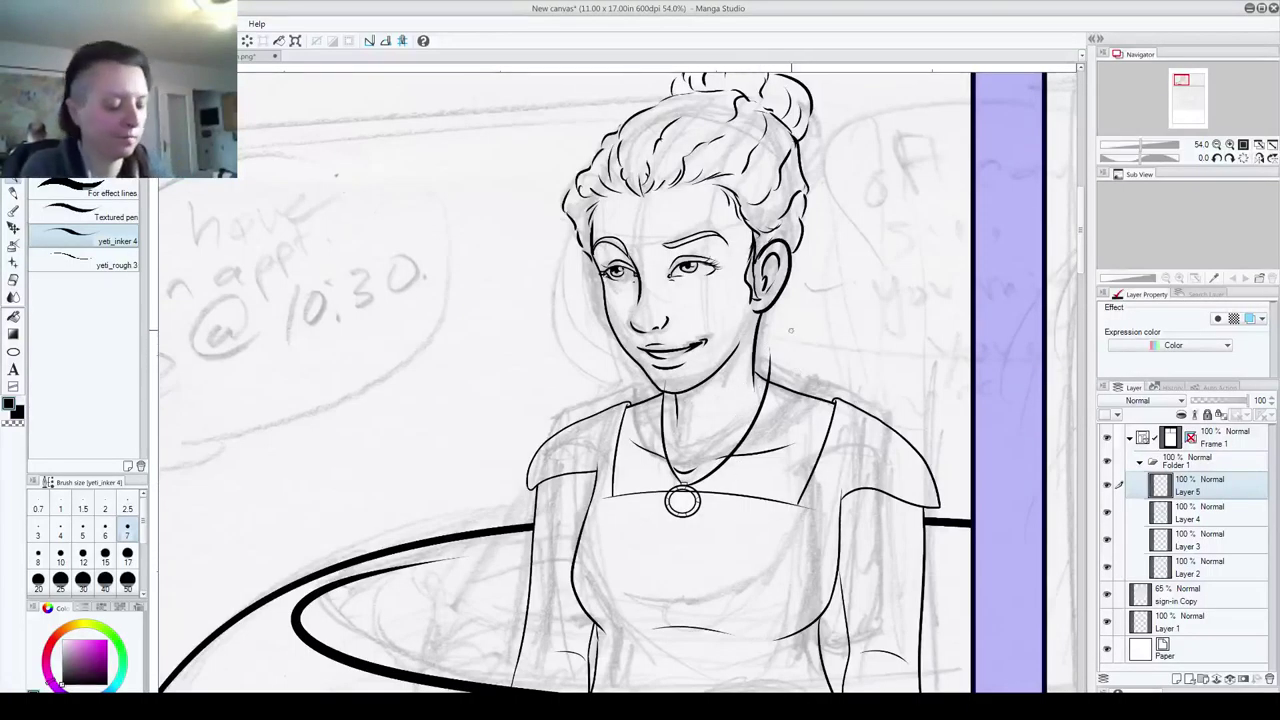
pyautogui.scroll(5, 790, 330)
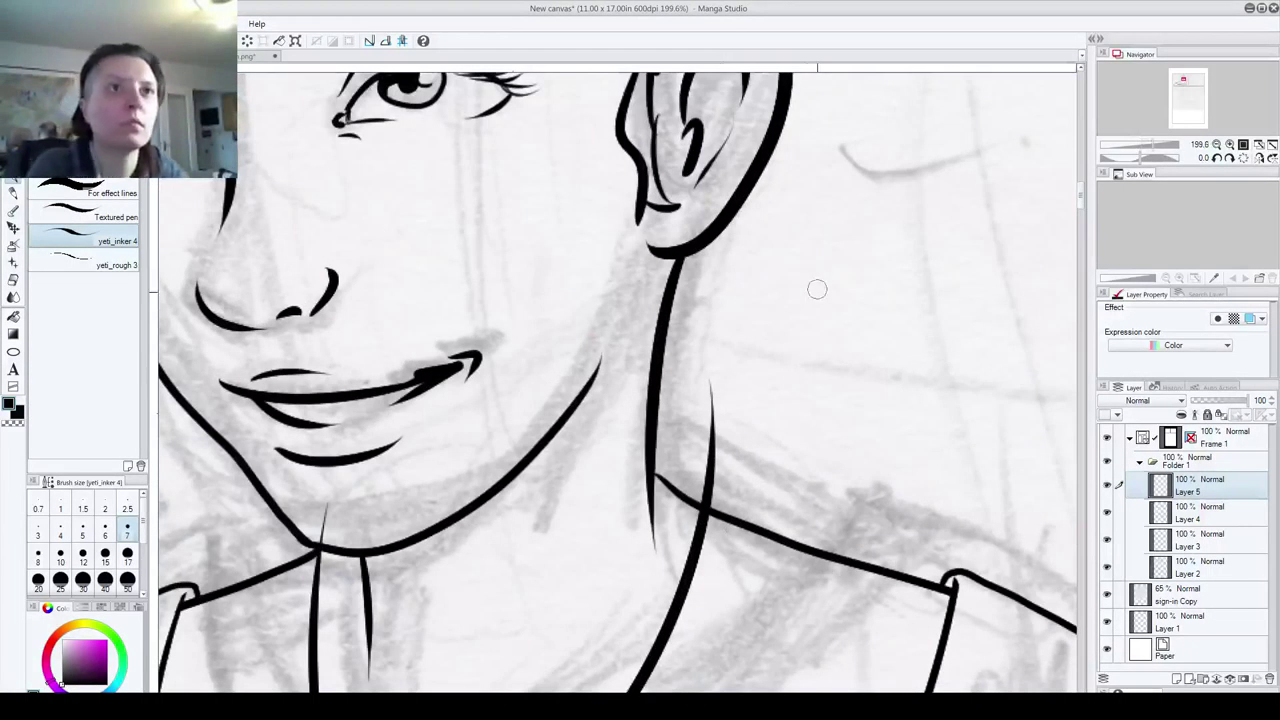
# - Erase the dress neckline on Layer 3 where it crosses the pendant's rim
pyautogui.moveTo(356, 534); pyautogui.dragTo(663, 359)
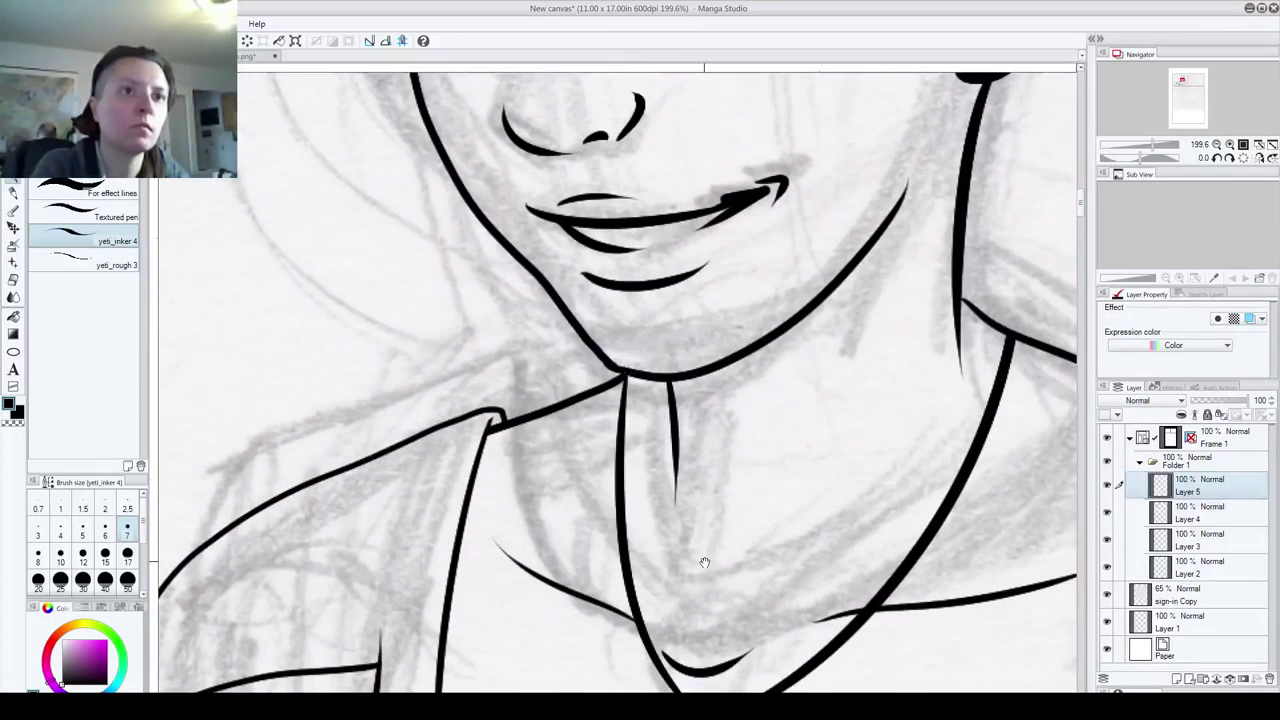
pyautogui.moveTo(704, 562); pyautogui.dragTo(674, 190)
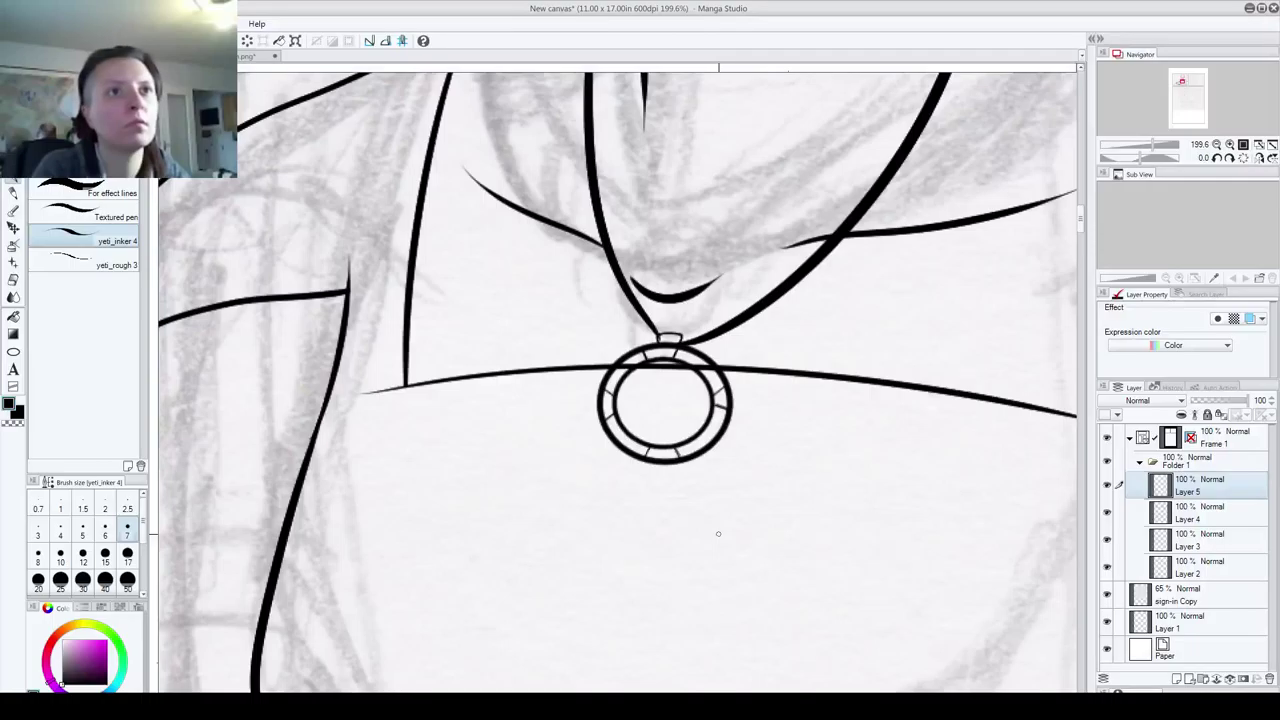
pyautogui.moveTo(644, 480); pyautogui.dragTo(513, 617)
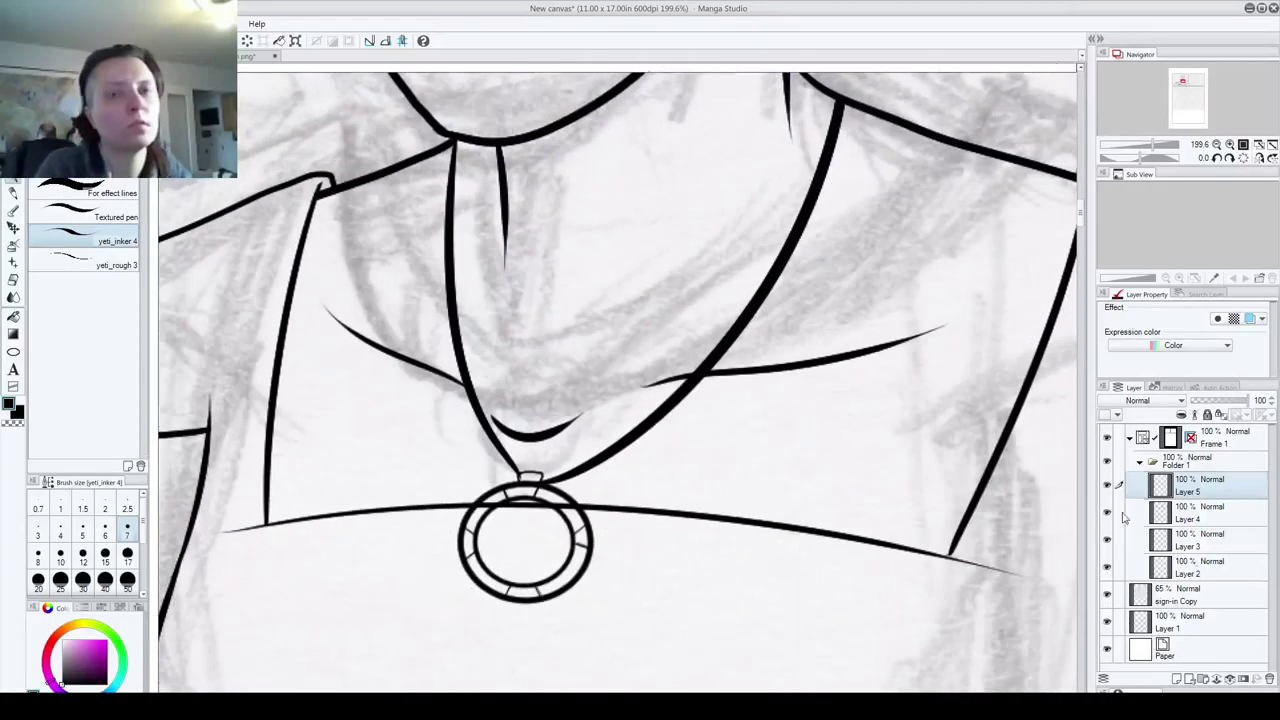
pyautogui.click(1193, 546)
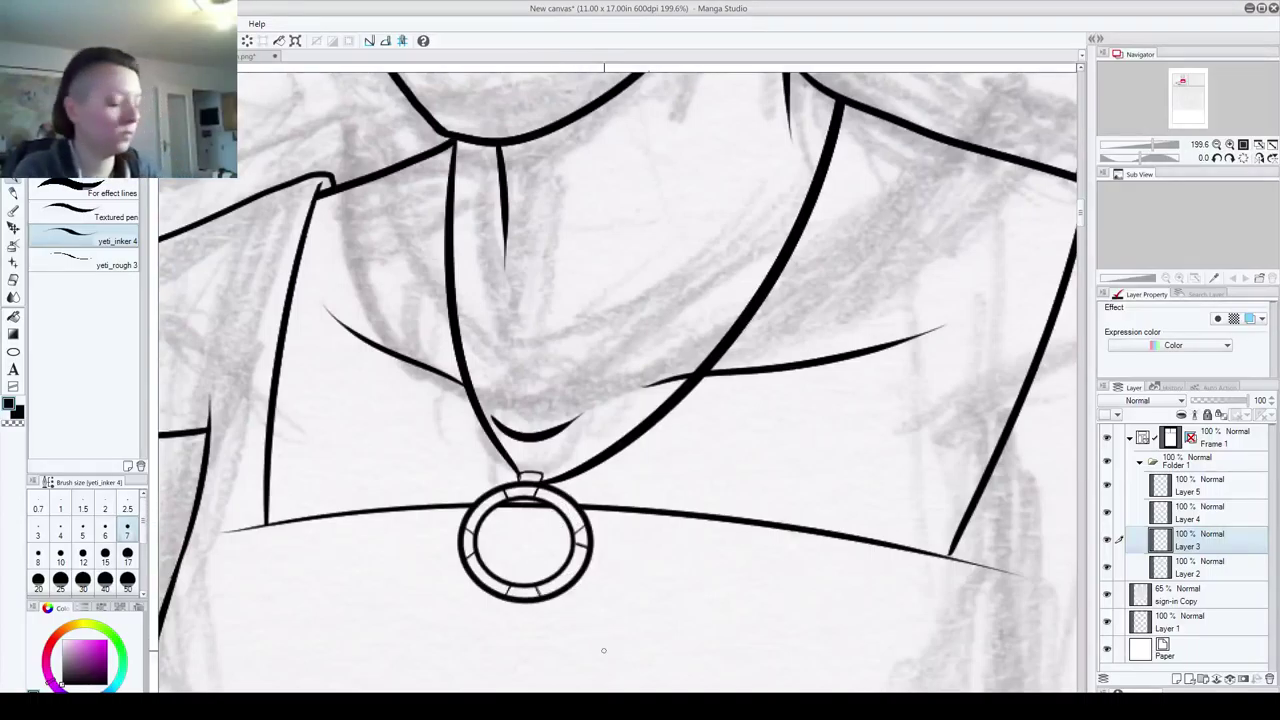
pyautogui.scroll(-8, 647, 420)
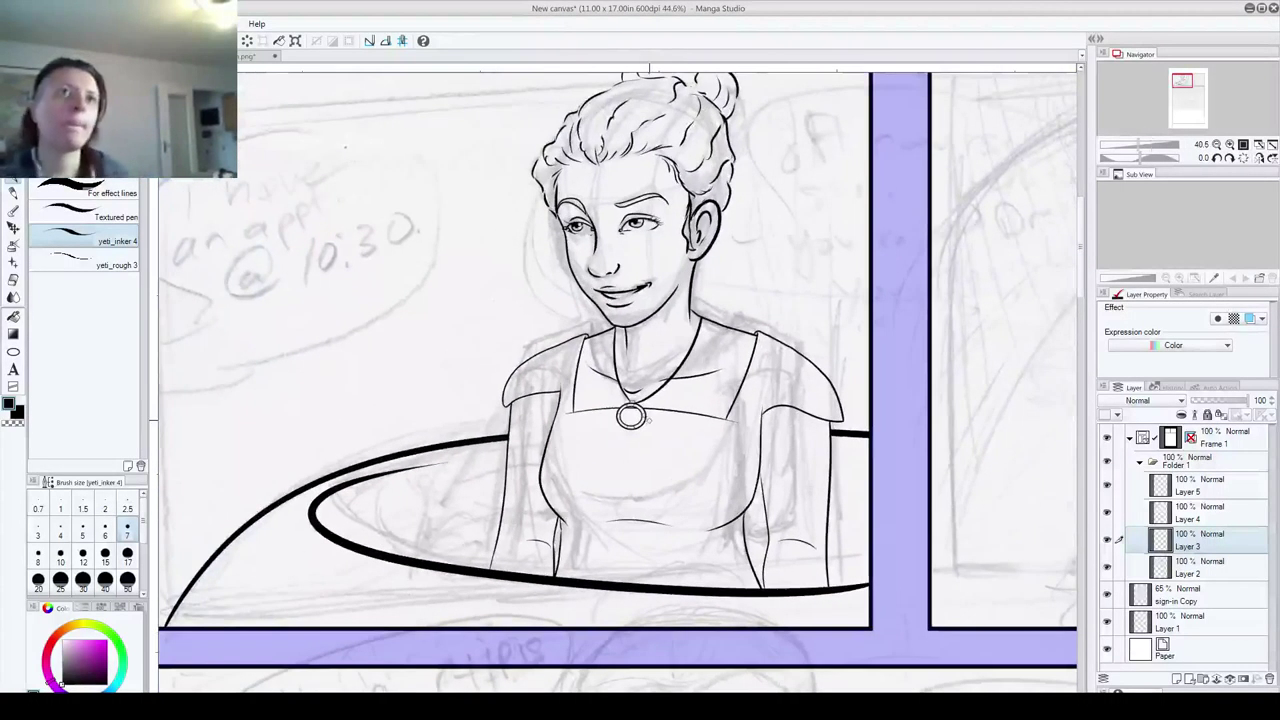
# - Add a new layer above Layer 5 for the pendant's inner design
pyautogui.scroll(10, 648, 420)
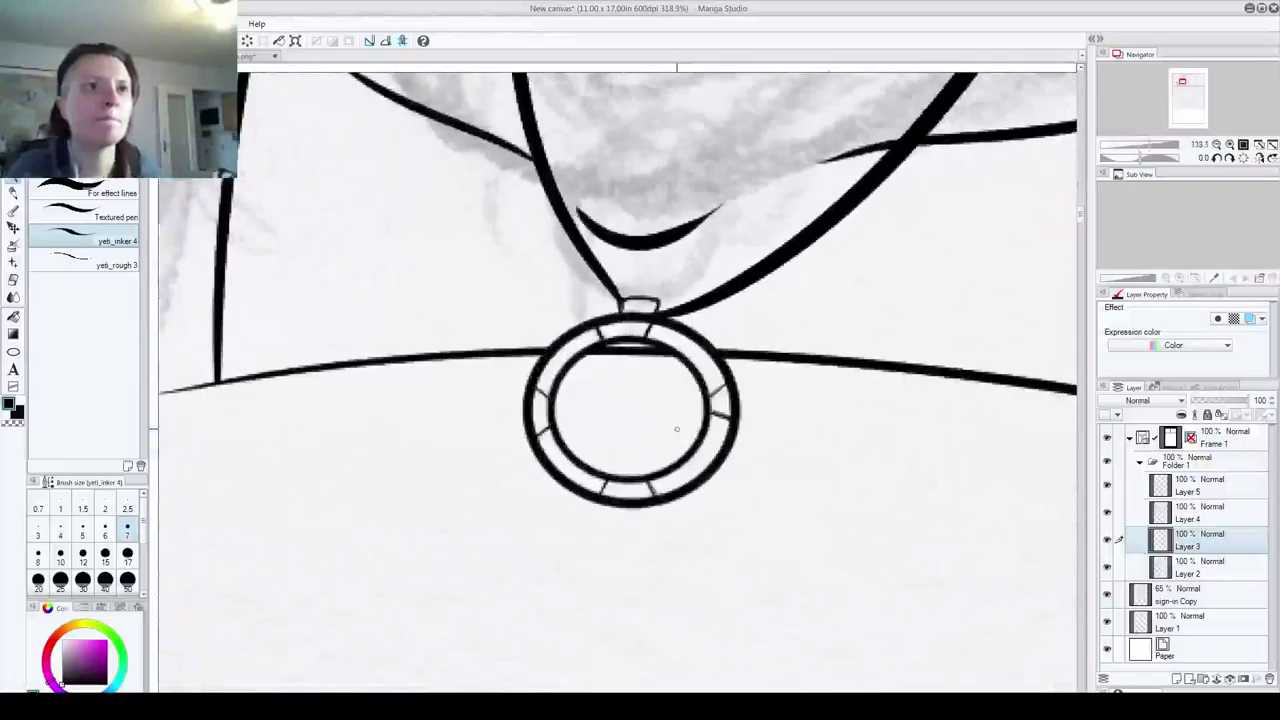
pyautogui.click(1187, 492)
pyautogui.click(1177, 679)
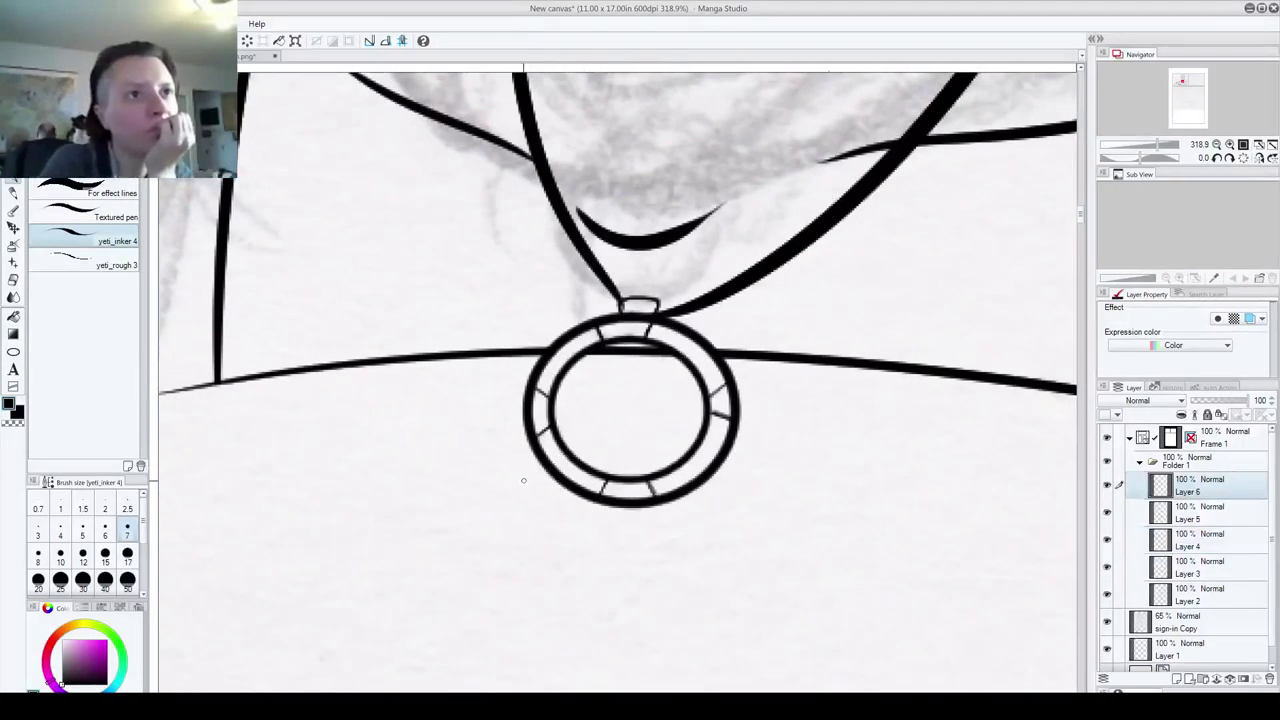
pyautogui.moveTo(523, 480); pyautogui.dragTo(736, 336)
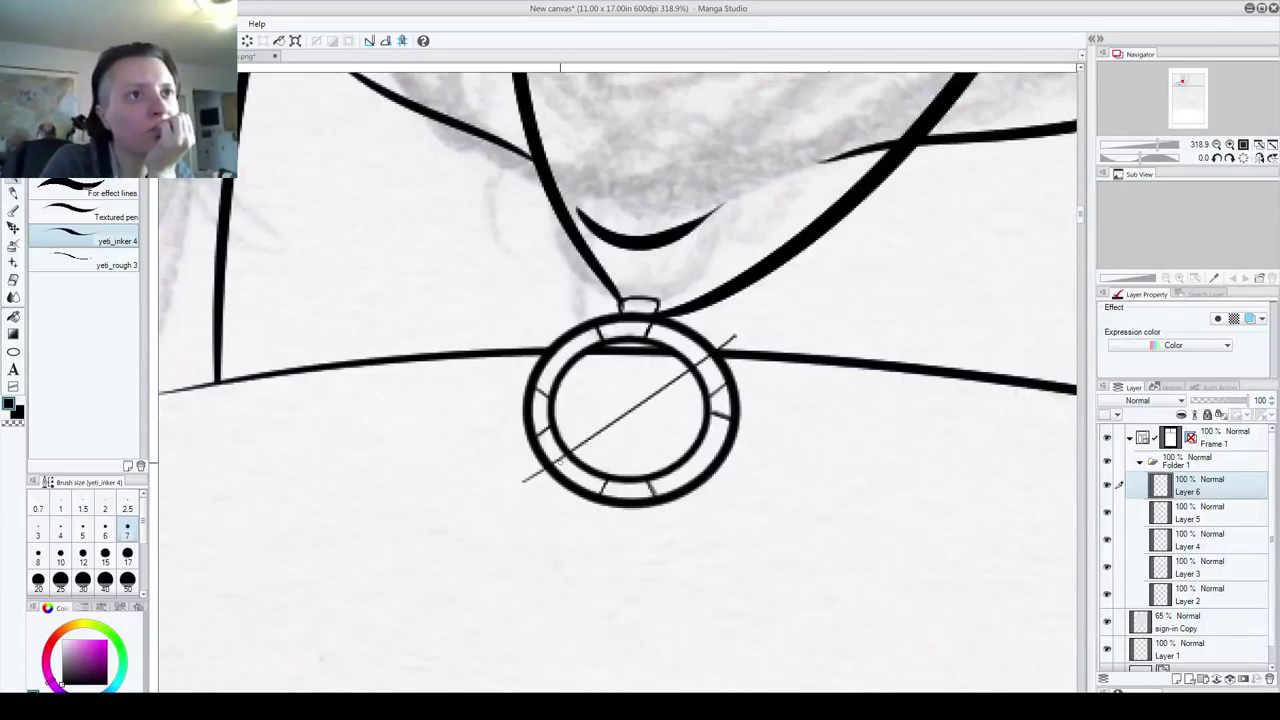
pyautogui.moveTo(522, 484); pyautogui.dragTo(704, 404)
pyautogui.hotkey('ctrl', 'z')
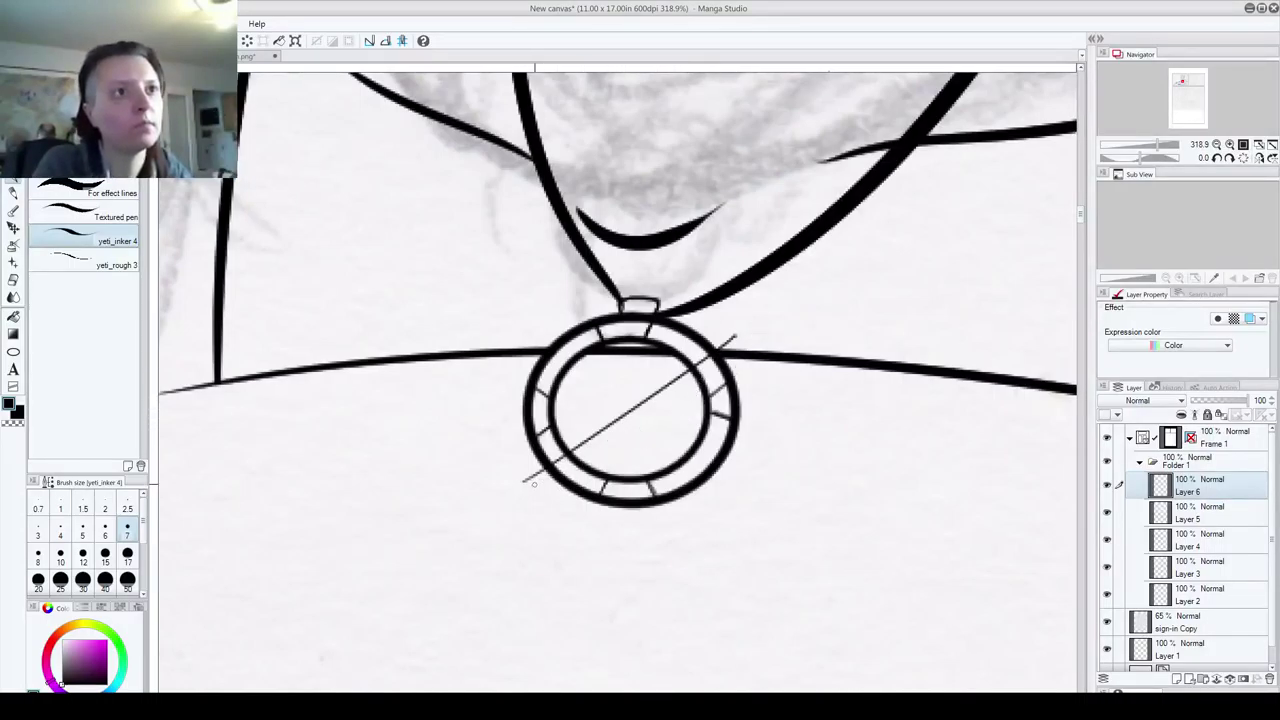
pyautogui.moveTo(520, 482); pyautogui.dragTo(605, 465)
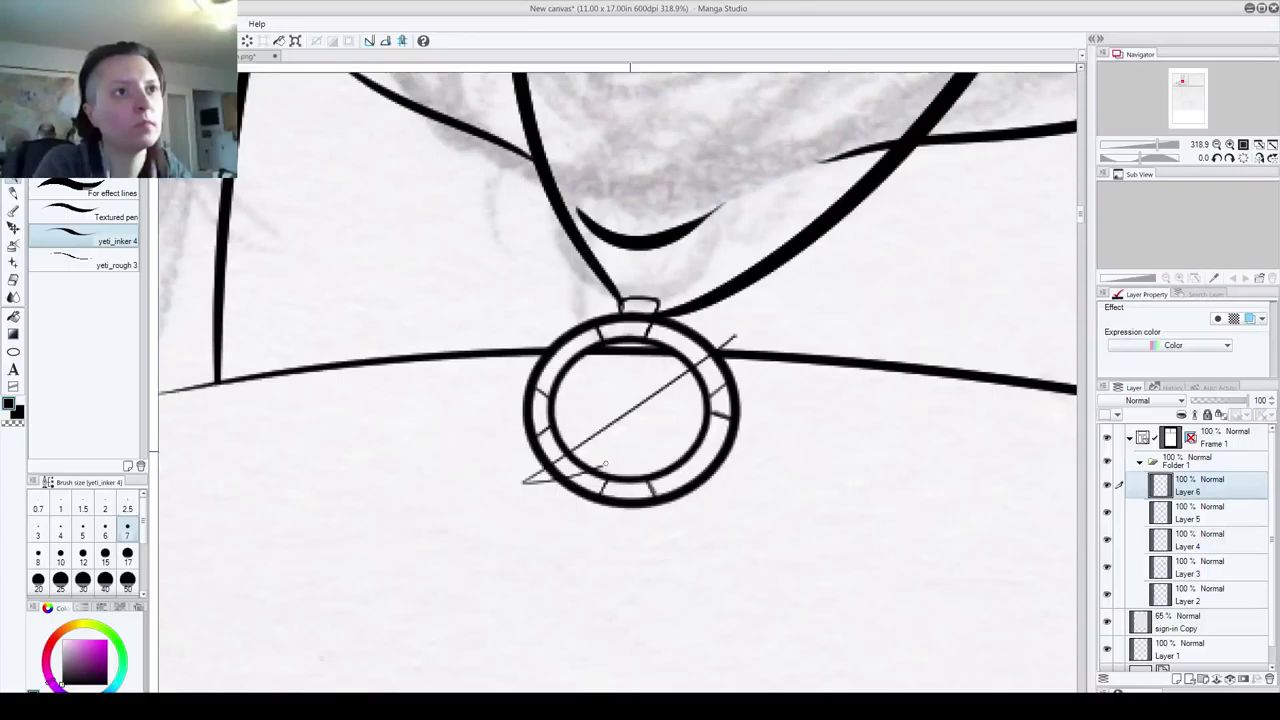
pyautogui.hotkey('ctrl', 'z')
pyautogui.moveTo(523, 484)
pyautogui.mouseDown()
pyautogui.moveTo(656, 440)
pyautogui.moveTo(724, 367)
pyautogui.mouseUp()
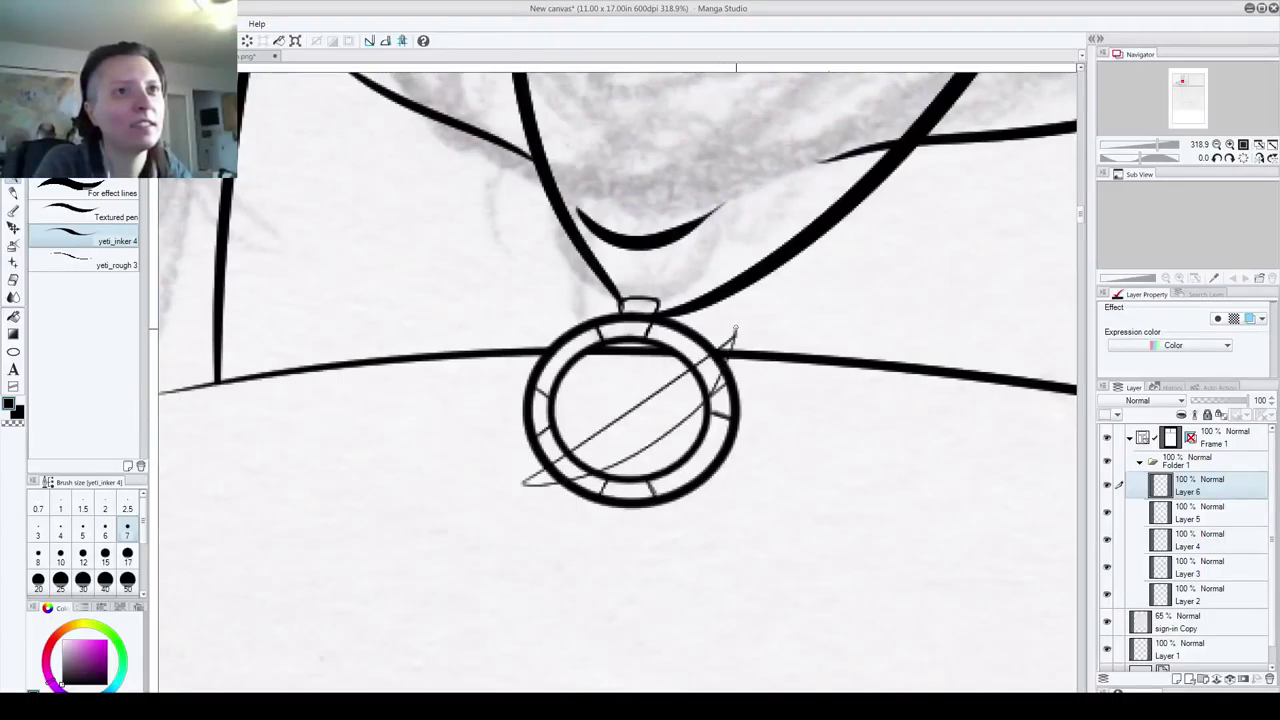
pyautogui.hotkey('ctrl', 'z')
pyautogui.hotkey('ctrl', 'z')
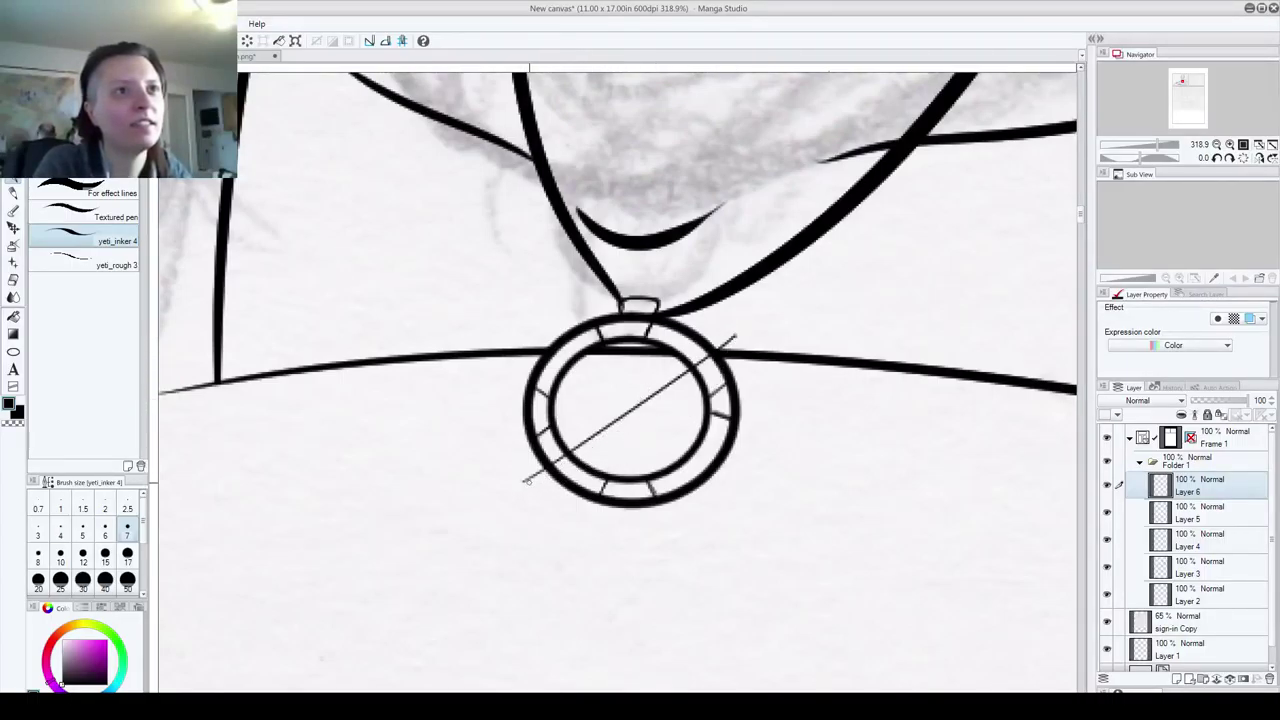
# - Ink a narrow pointed blade diagonally across the pendant with brush size 10, using one straight edge and one curved edge
pyautogui.click(60, 555)
pyautogui.moveTo(515, 484); pyautogui.dragTo(783, 302)
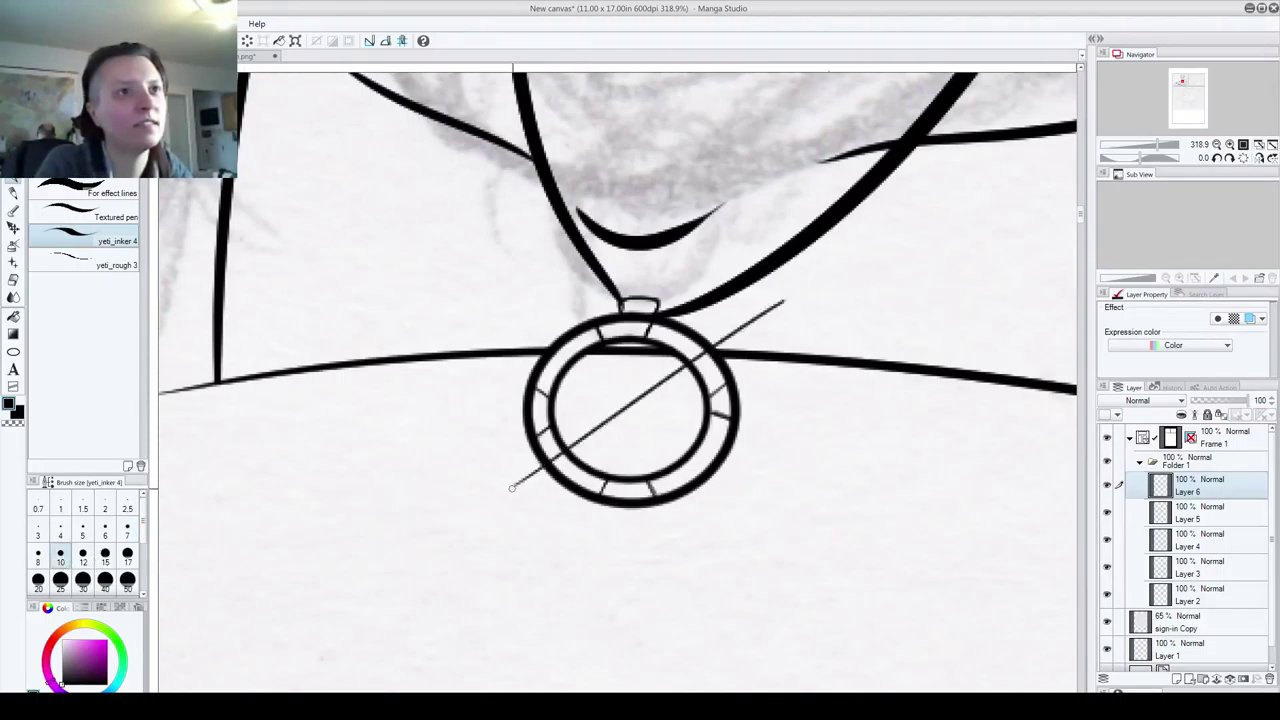
pyautogui.moveTo(511, 487)
pyautogui.mouseDown()
pyautogui.moveTo(605, 463)
pyautogui.moveTo(768, 314)
pyautogui.mouseUp()
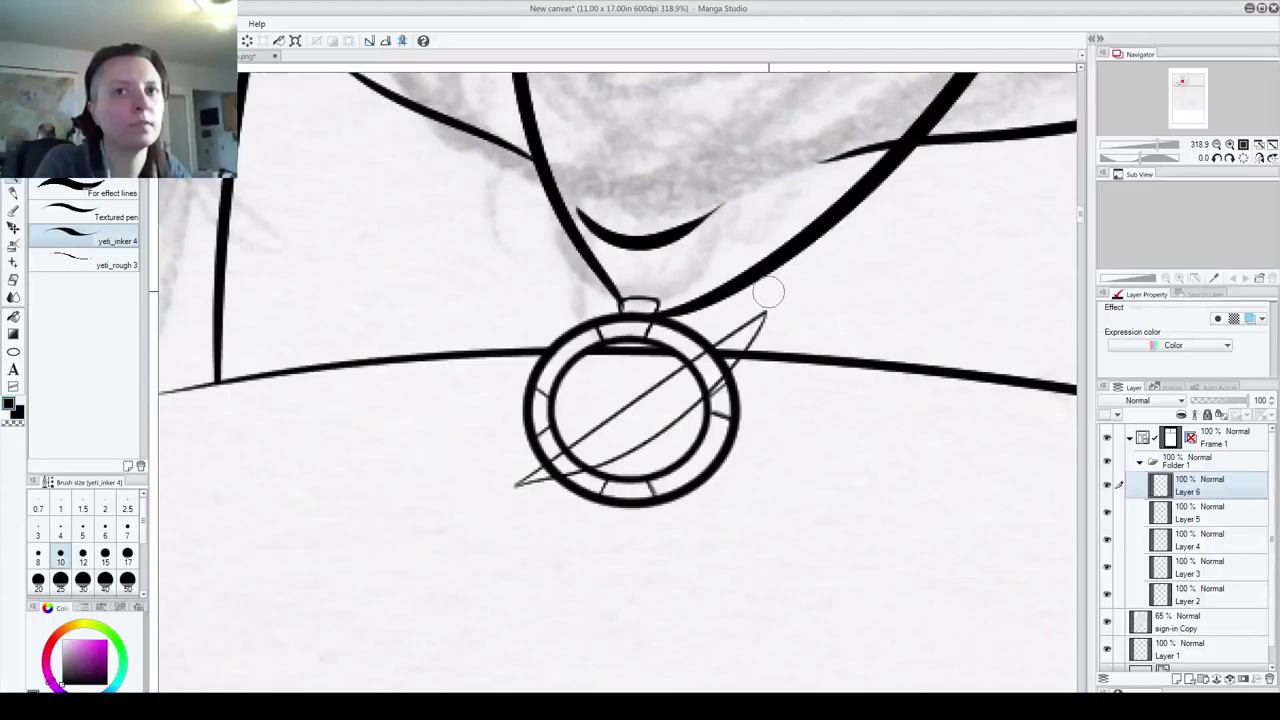
# - Make two copies of the blade and rotate each one further upright so that the three blades fan across the pendant
pyautogui.hotkey('ctrl', 'c')
pyautogui.hotkey('ctrl', 'v')
pyautogui.hotkey('ctrl', 't')
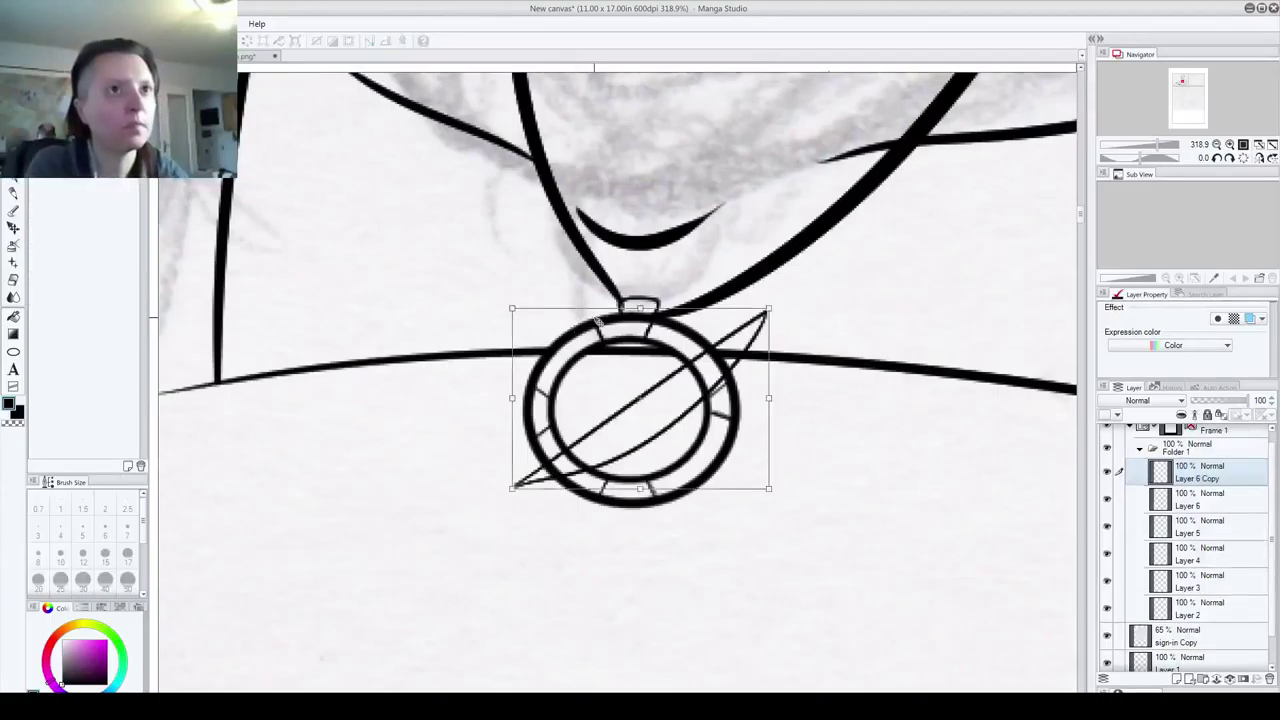
pyautogui.moveTo(786, 303); pyautogui.dragTo(734, 251)
pyautogui.moveTo(652, 421); pyautogui.dragTo(643, 421)
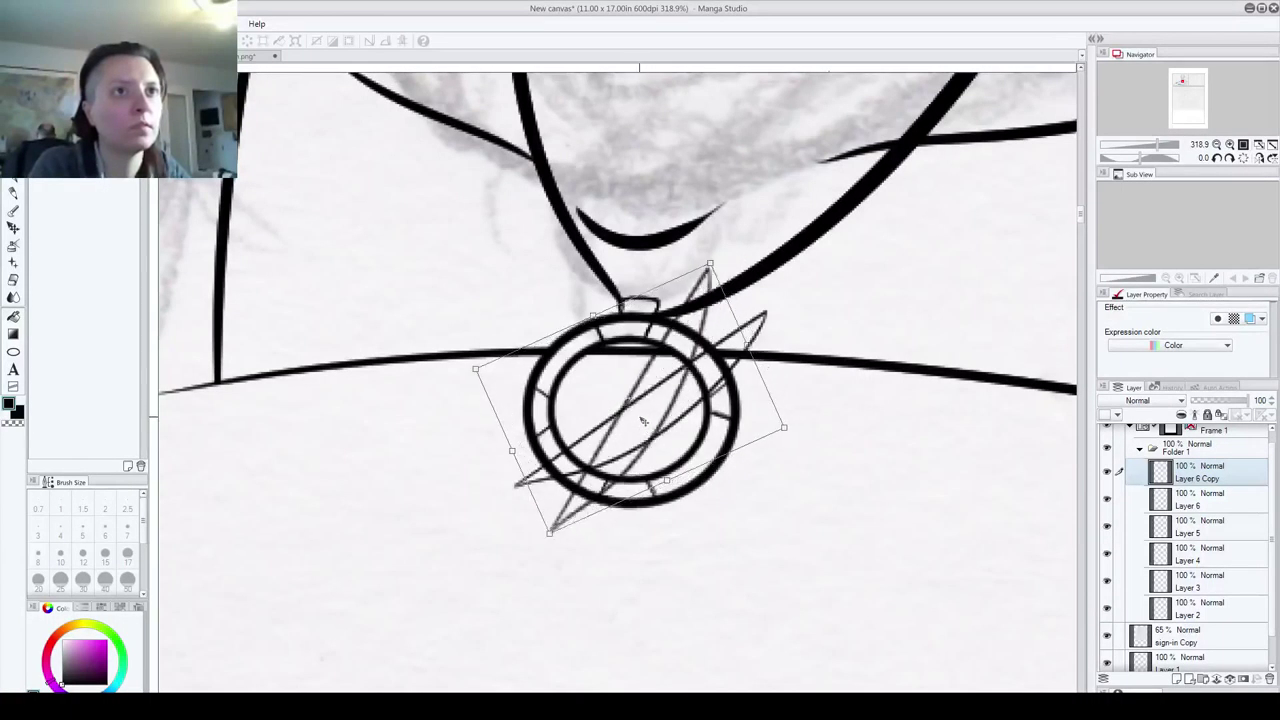
pyautogui.press('Return')
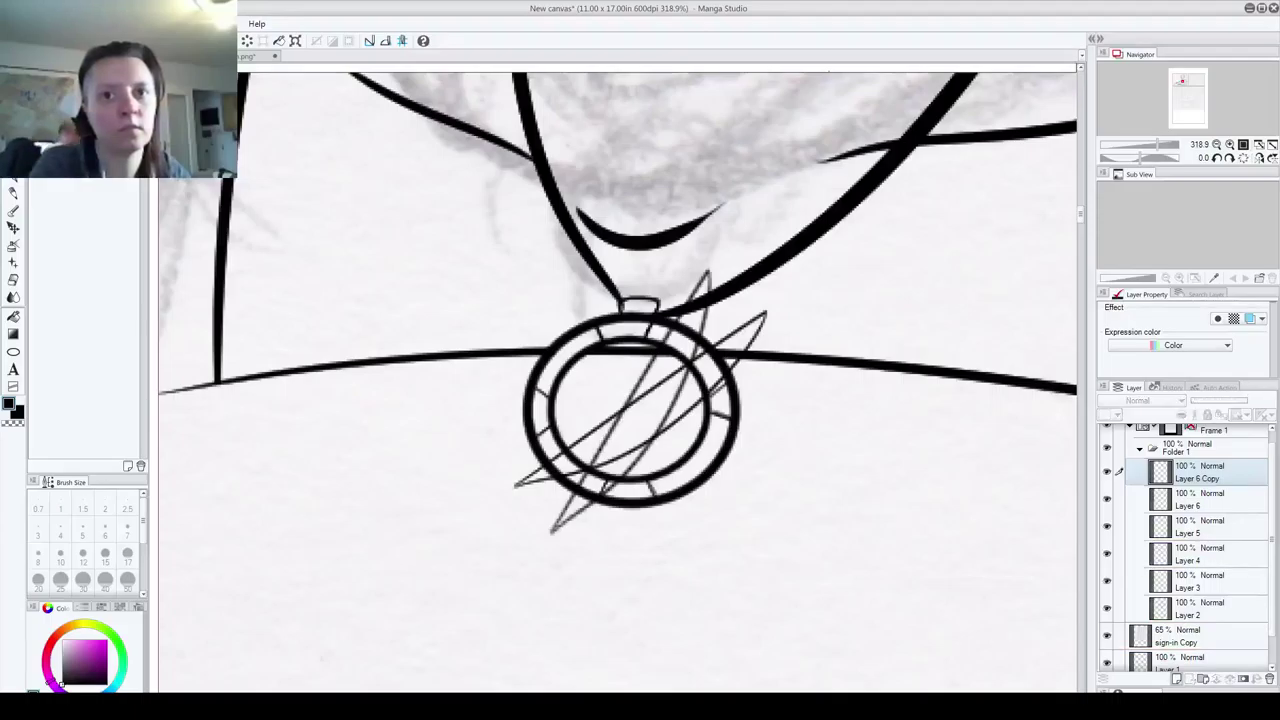
pyautogui.moveTo(664, 246)
pyautogui.mouseDown()
pyautogui.moveTo(652, 243)
pyautogui.moveTo(662, 252)
pyautogui.mouseUp()
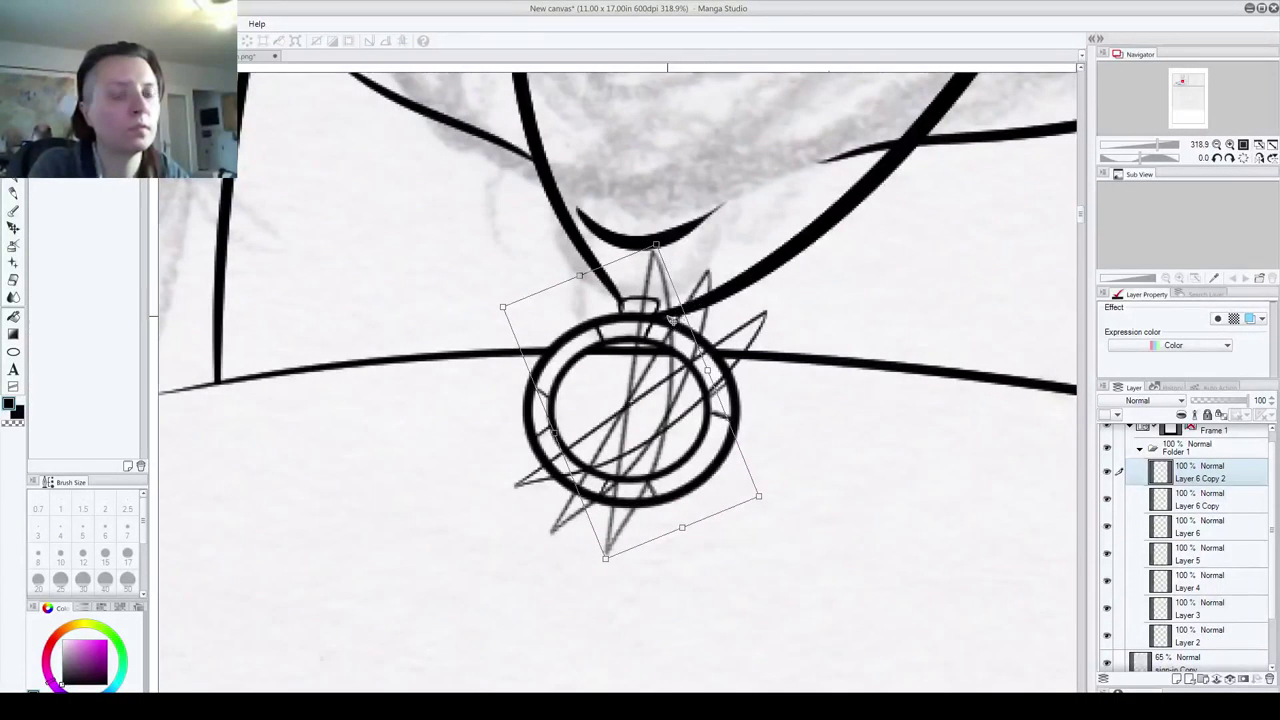
pyautogui.press('Return')
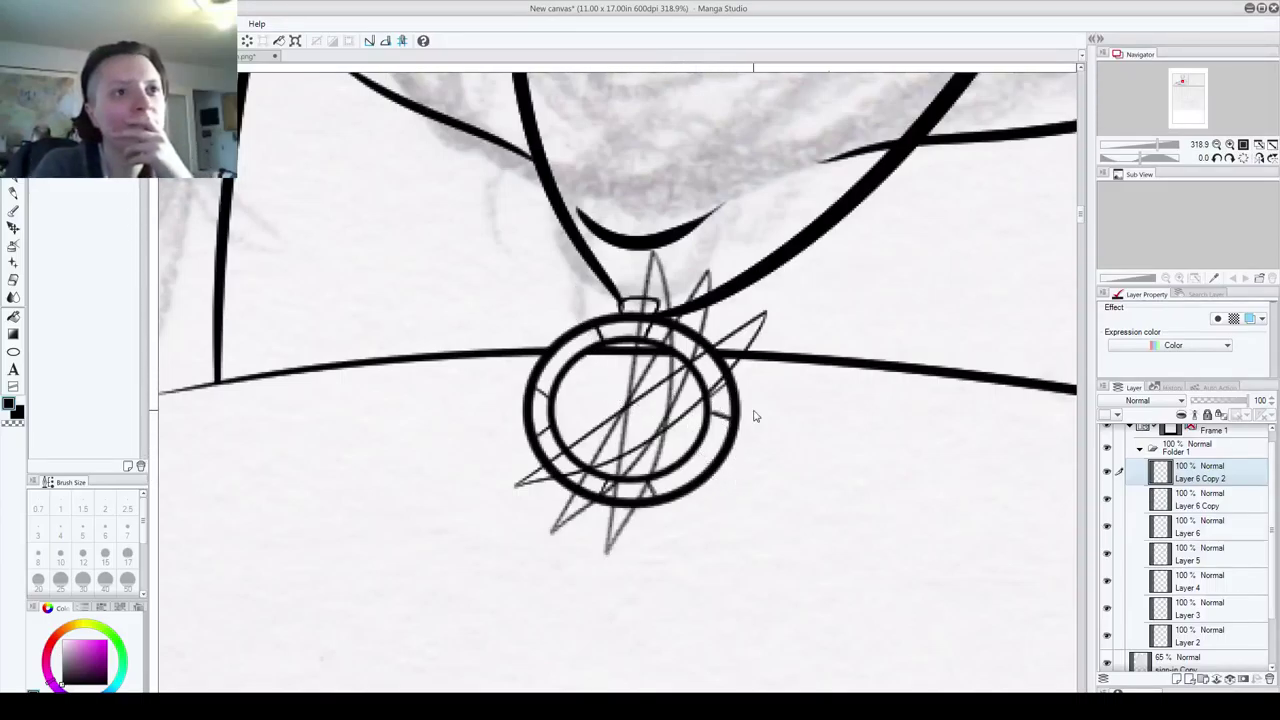
# - Erase the pendant's rim on Layer 5 and the neckline on Layer 3 inside the three blades with eraser size 7
pyautogui.click(1185, 554)
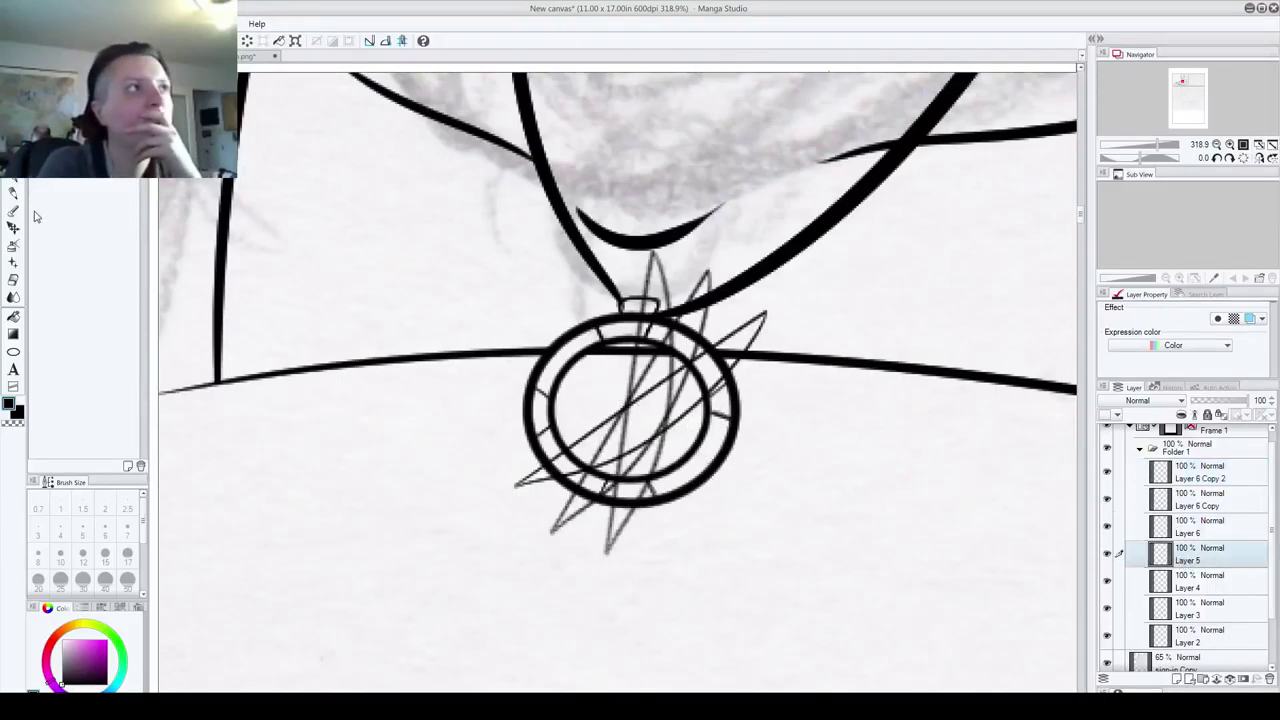
pyautogui.click(13, 280)
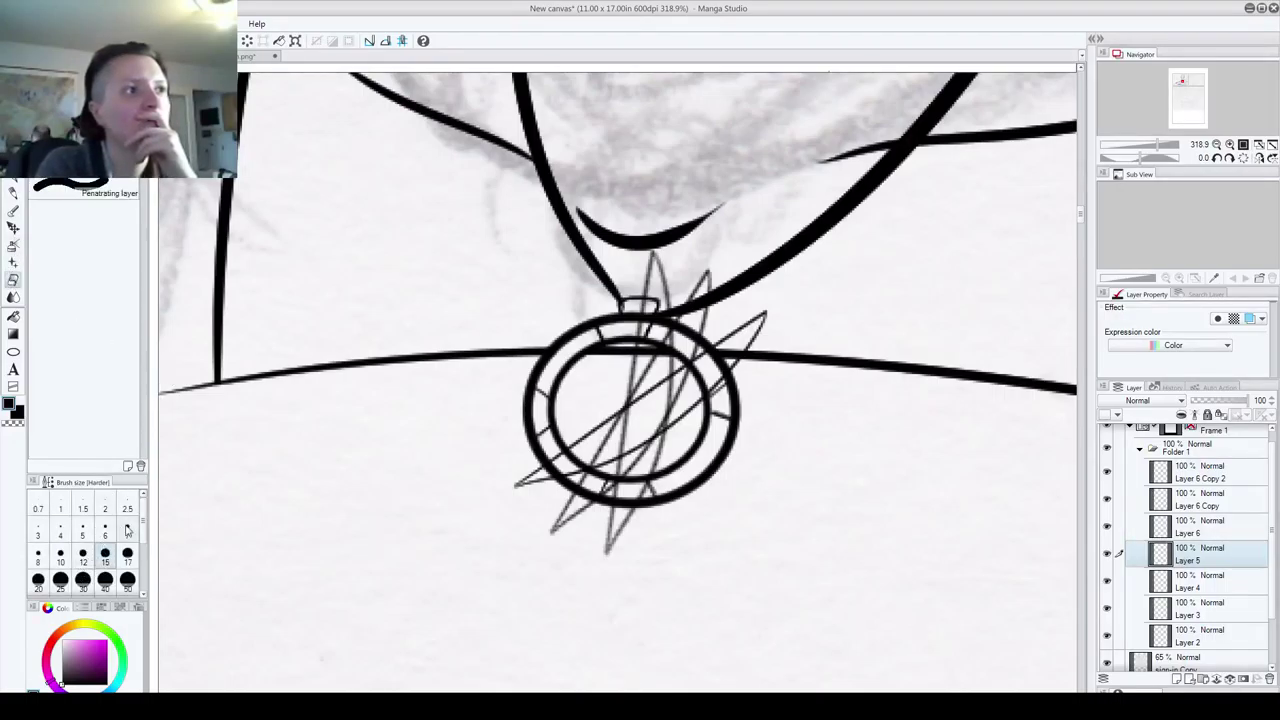
pyautogui.moveTo(554, 463)
pyautogui.mouseDown()
pyautogui.moveTo(608, 450)
pyautogui.moveTo(582, 490)
pyautogui.moveTo(606, 482)
pyautogui.mouseUp()
pyautogui.moveTo(584, 495)
pyautogui.mouseDown()
pyautogui.moveTo(646, 436)
pyautogui.moveTo(619, 499)
pyautogui.moveTo(646, 457)
pyautogui.moveTo(629, 498)
pyautogui.mouseUp()
pyautogui.moveTo(719, 360)
pyautogui.mouseDown()
pyautogui.moveTo(702, 367)
pyautogui.moveTo(683, 386)
pyautogui.moveTo(735, 343)
pyautogui.moveTo(698, 393)
pyautogui.moveTo(713, 373)
pyautogui.moveTo(672, 363)
pyautogui.moveTo(683, 329)
pyautogui.moveTo(663, 356)
pyautogui.moveTo(693, 314)
pyautogui.moveTo(682, 350)
pyautogui.moveTo(700, 295)
pyautogui.moveTo(688, 338)
pyautogui.mouseUp()
pyautogui.moveTo(655, 389)
pyautogui.mouseDown()
pyautogui.moveTo(659, 287)
pyautogui.moveTo(649, 361)
pyautogui.moveTo(653, 292)
pyautogui.moveTo(651, 365)
pyautogui.mouseUp()
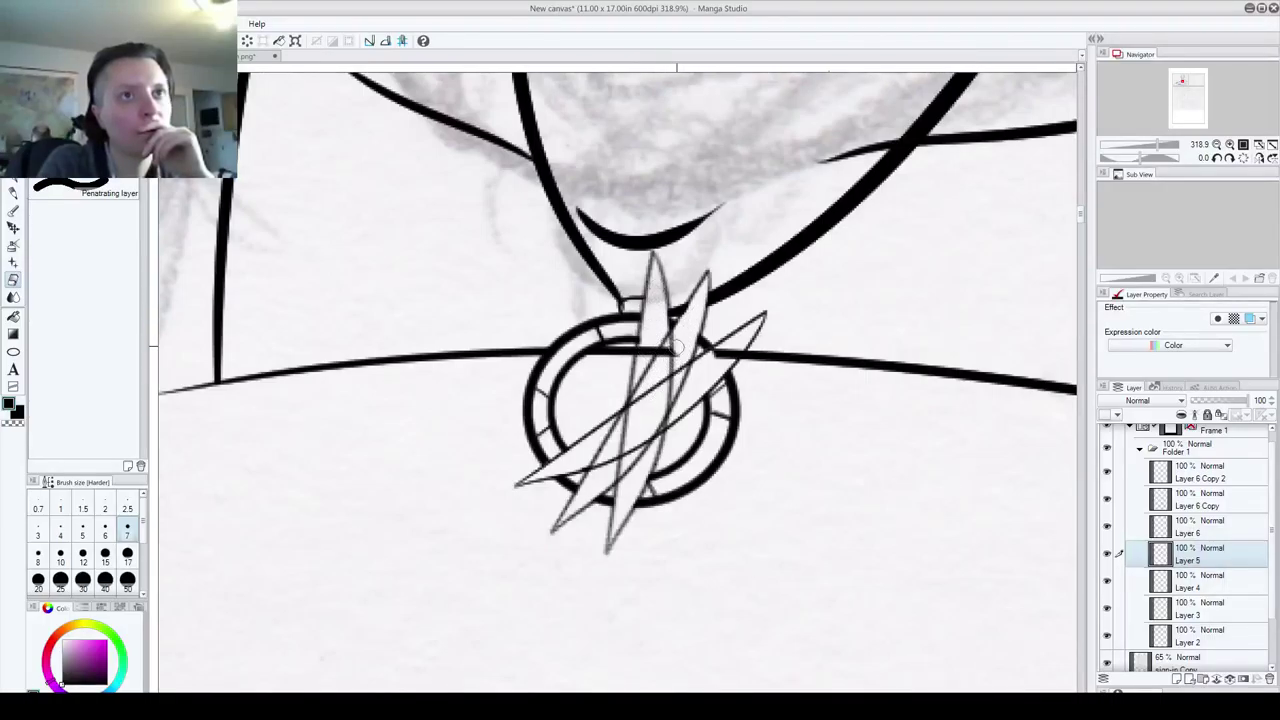
pyautogui.click(1162, 607)
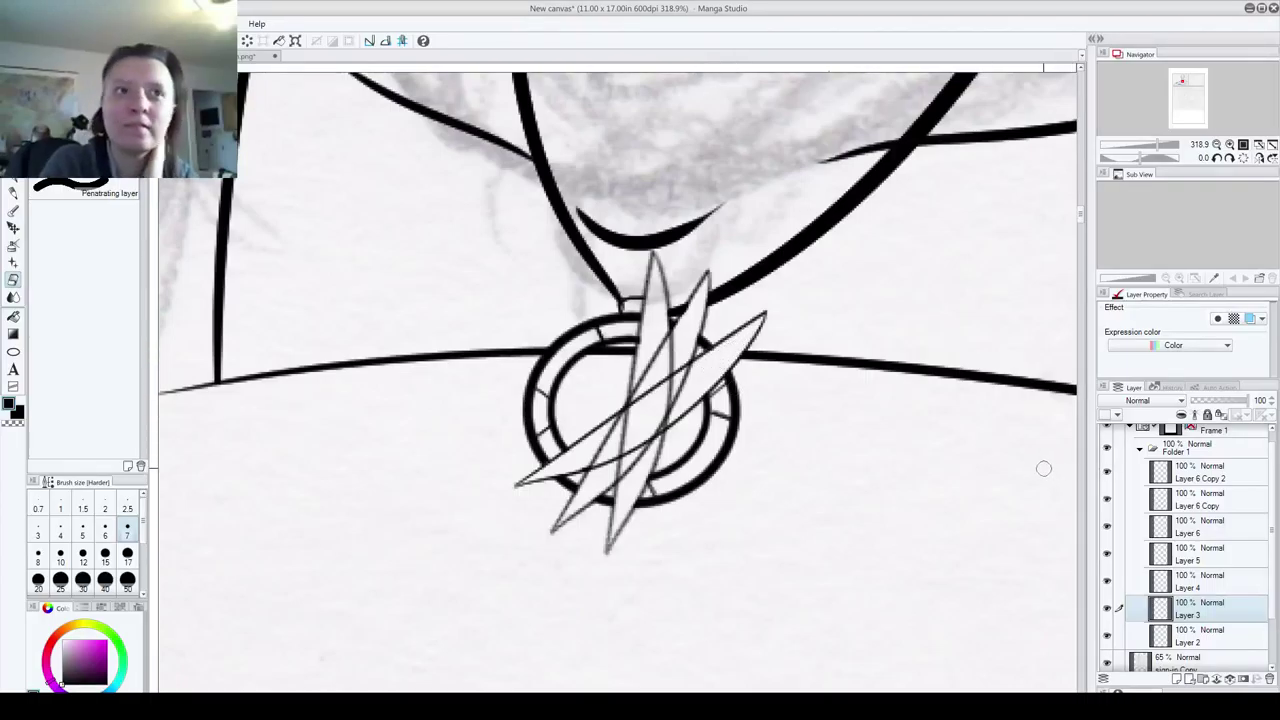
# - Erase the overlapped lines of the two rear blades on Layer 6 and Layer 6 Copy so each sits behind the next
pyautogui.click(1195, 530)
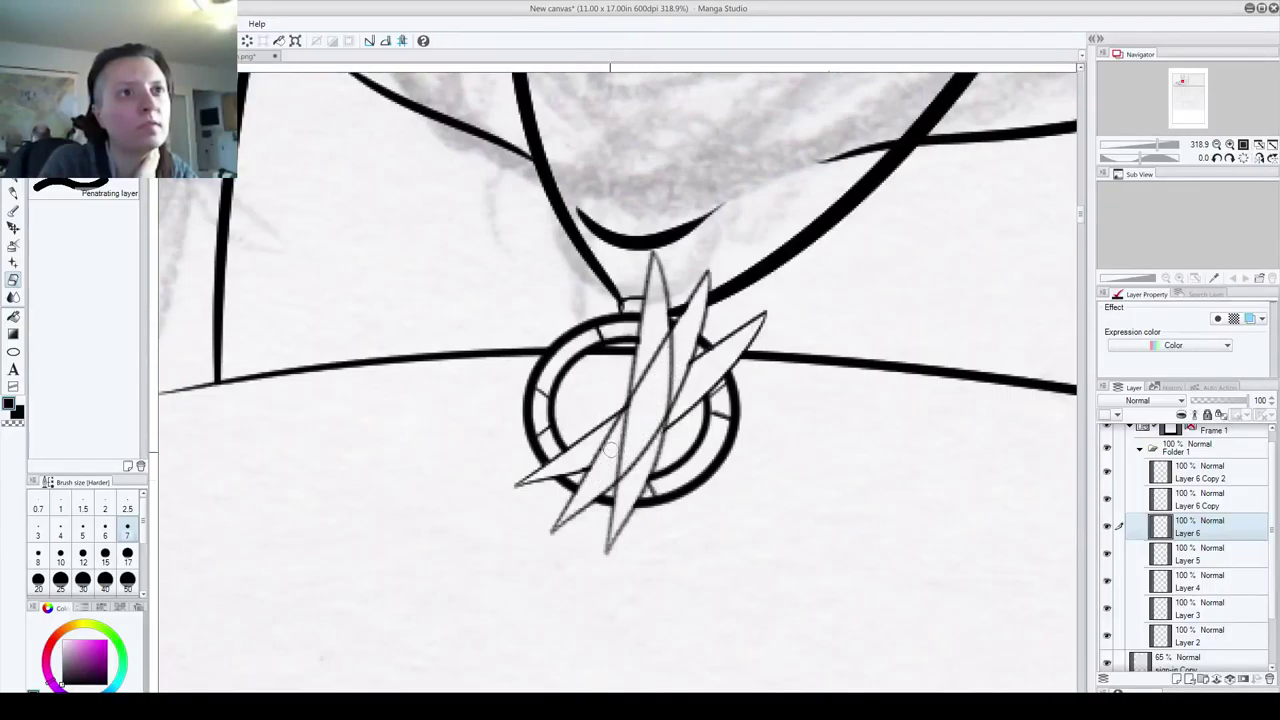
pyautogui.click(1205, 505)
pyautogui.moveTo(646, 403)
pyautogui.mouseDown()
pyautogui.moveTo(646, 365)
pyautogui.moveTo(637, 411)
pyautogui.mouseUp()
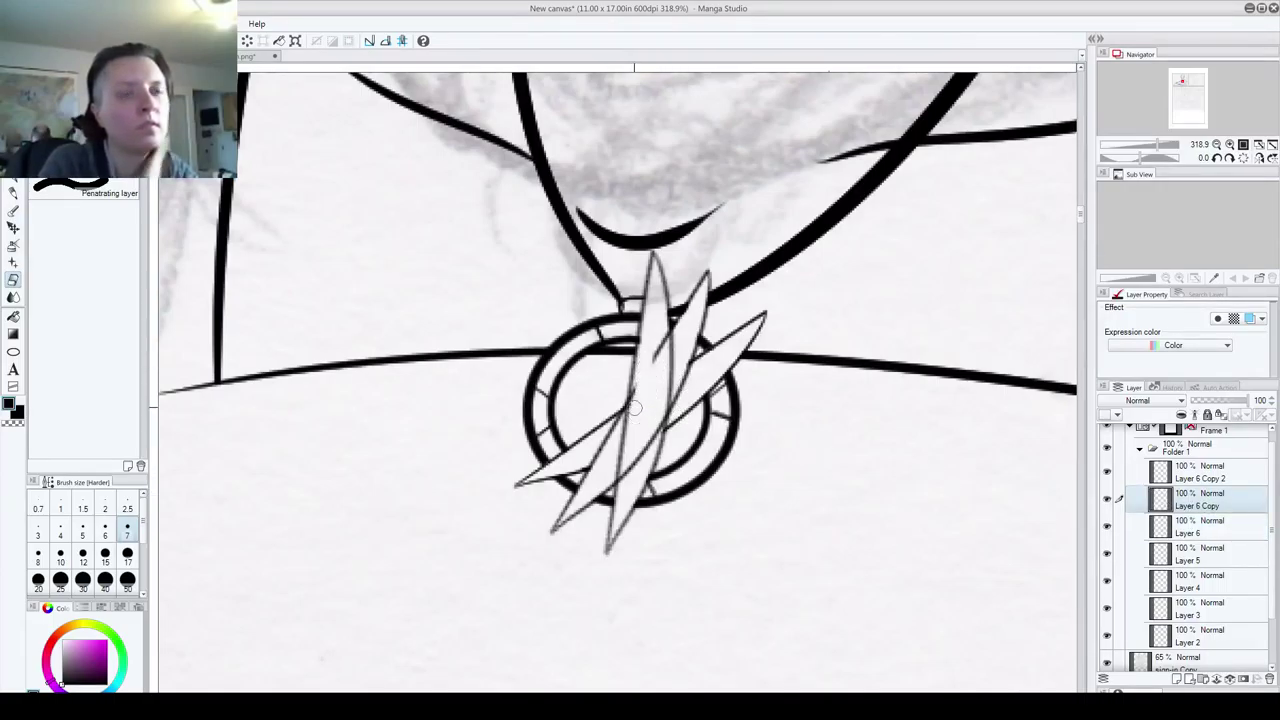
pyautogui.hotkey('ctrl', 'z')
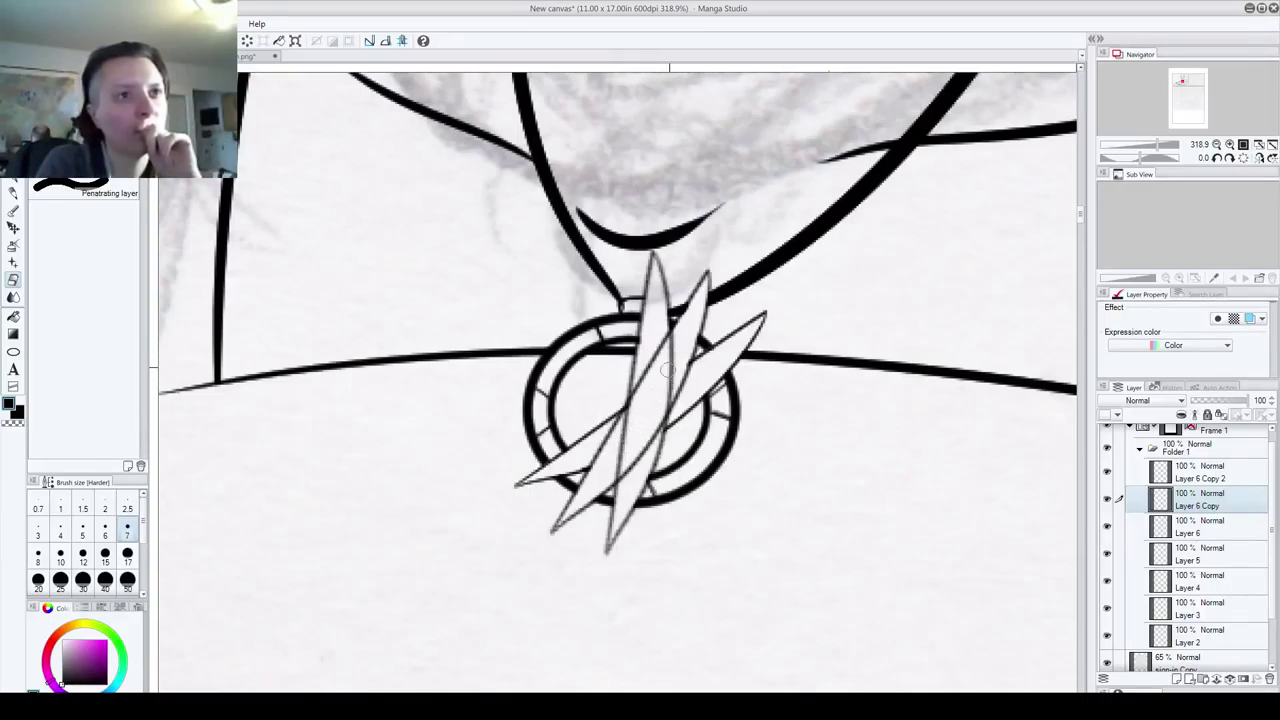
pyautogui.moveTo(656, 354); pyautogui.dragTo(634, 409)
pyautogui.moveTo(637, 459)
pyautogui.mouseDown()
pyautogui.moveTo(657, 411)
pyautogui.moveTo(631, 458)
pyautogui.mouseUp()
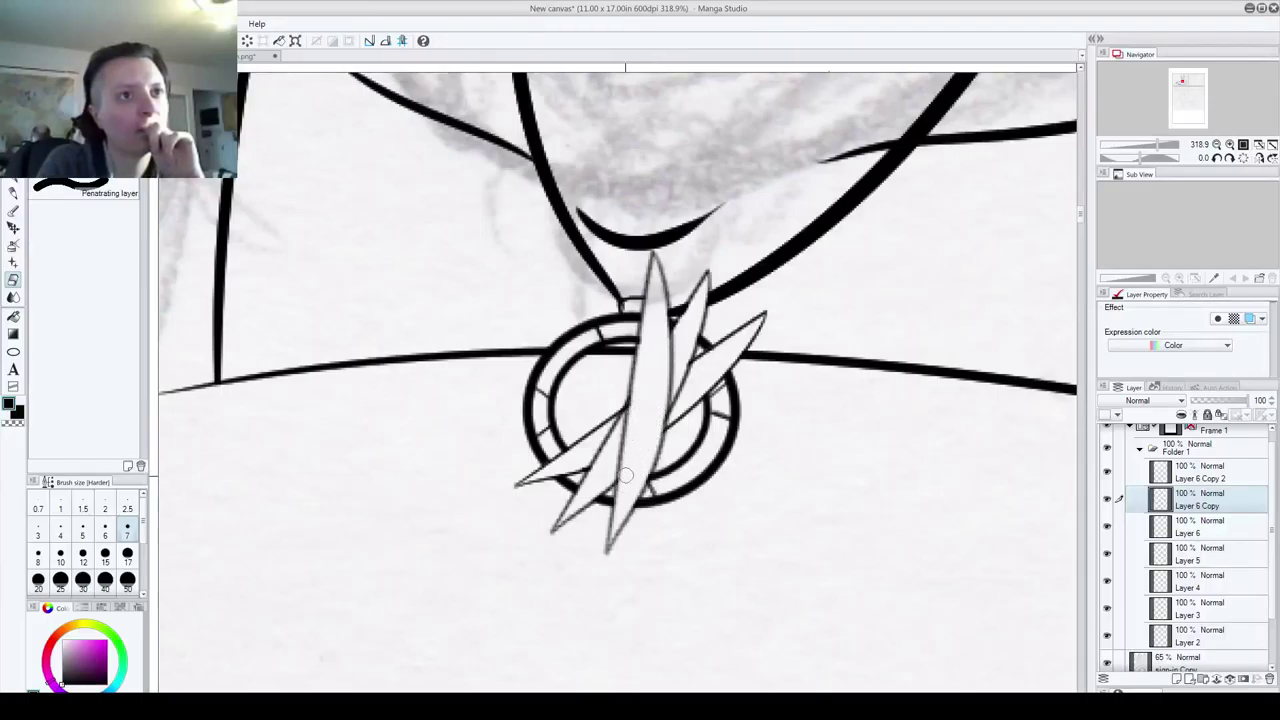
# - Merge the three blade layers down into Layer 5 and check the combined necklace by hiding and showing that layer
pyautogui.click(1242, 473)
pyautogui.hotkey('ctrl', 'e')
pyautogui.hotkey('ctrl', 'e')
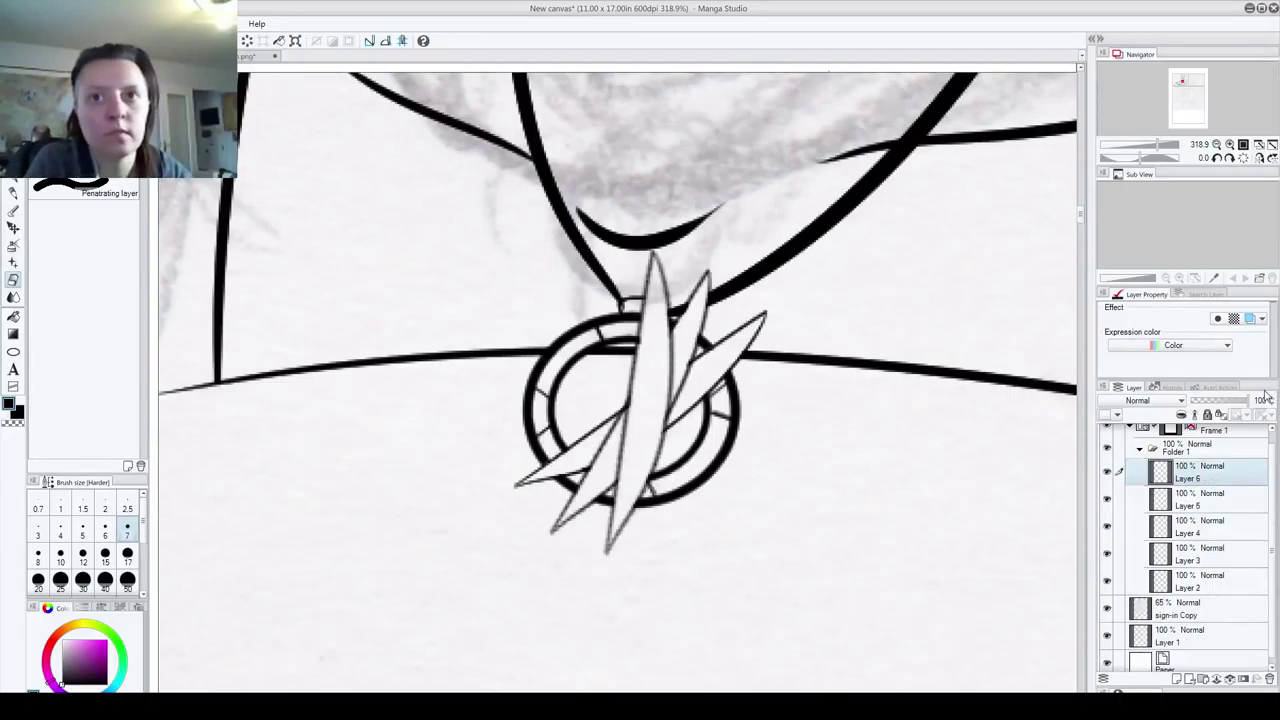
pyautogui.hotkey('ctrl', 'e')
pyautogui.click(1107, 486)
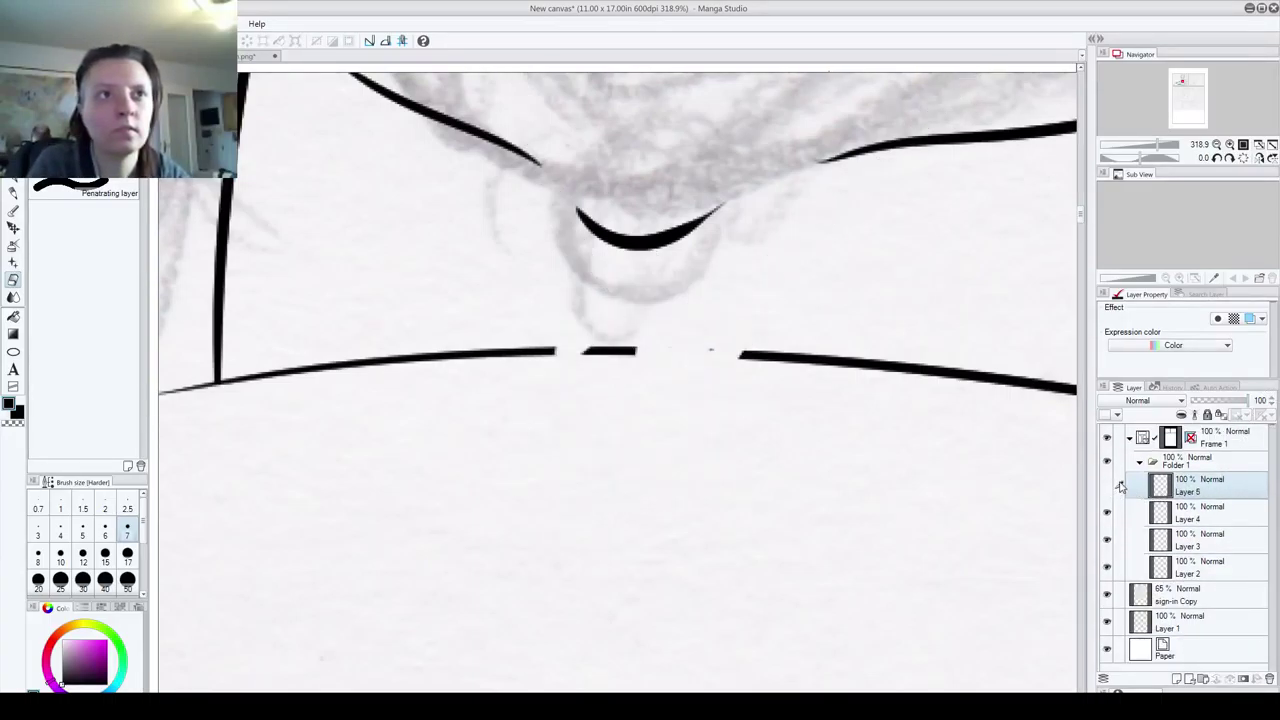
pyautogui.click(1108, 488)
# - Save the canvas in the pages folder under the file name sign-in
pyautogui.scroll(-5, 795, 450)
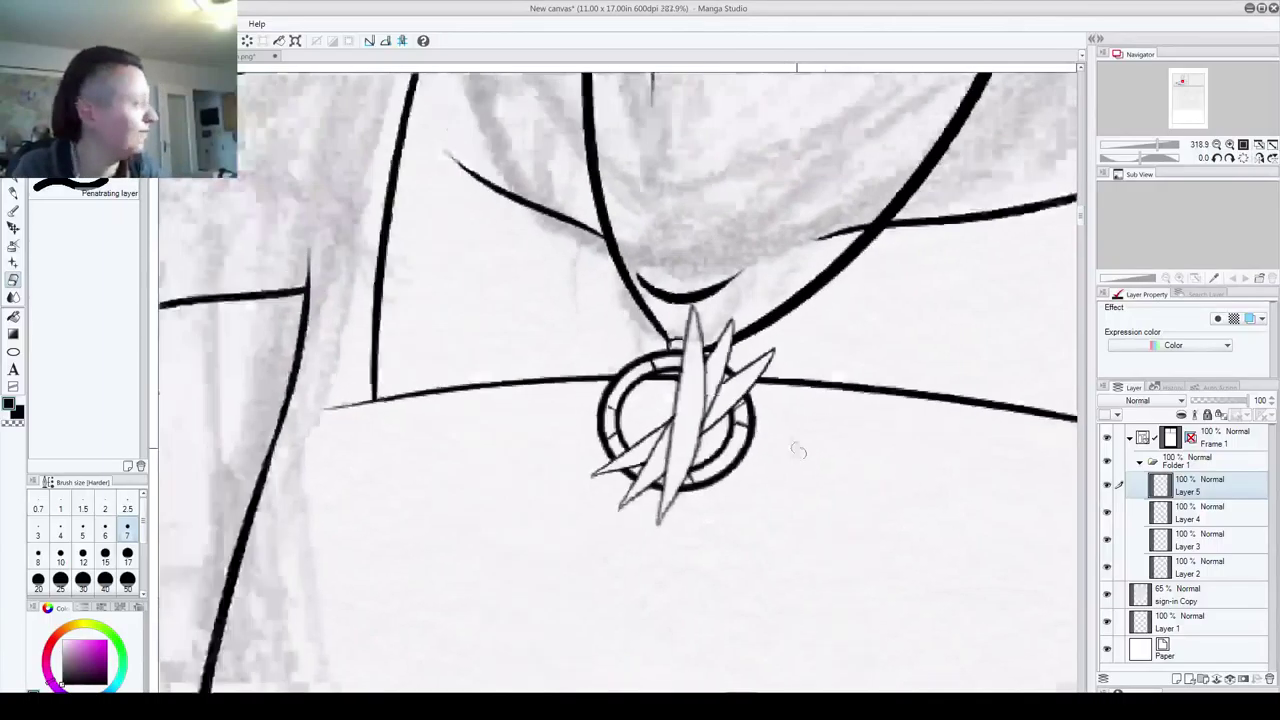
pyautogui.scroll(-4, 797, 453)
pyautogui.moveTo(852, 502); pyautogui.dragTo(701, 426)
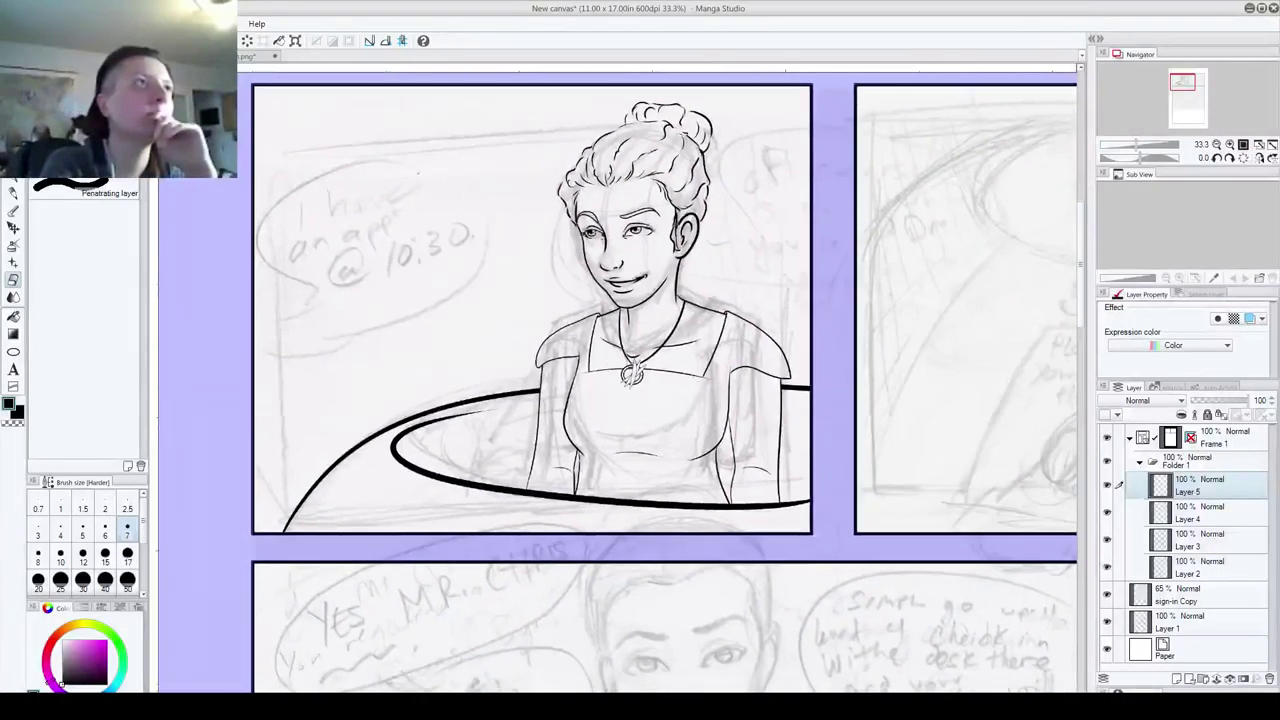
pyautogui.click(14, 24)
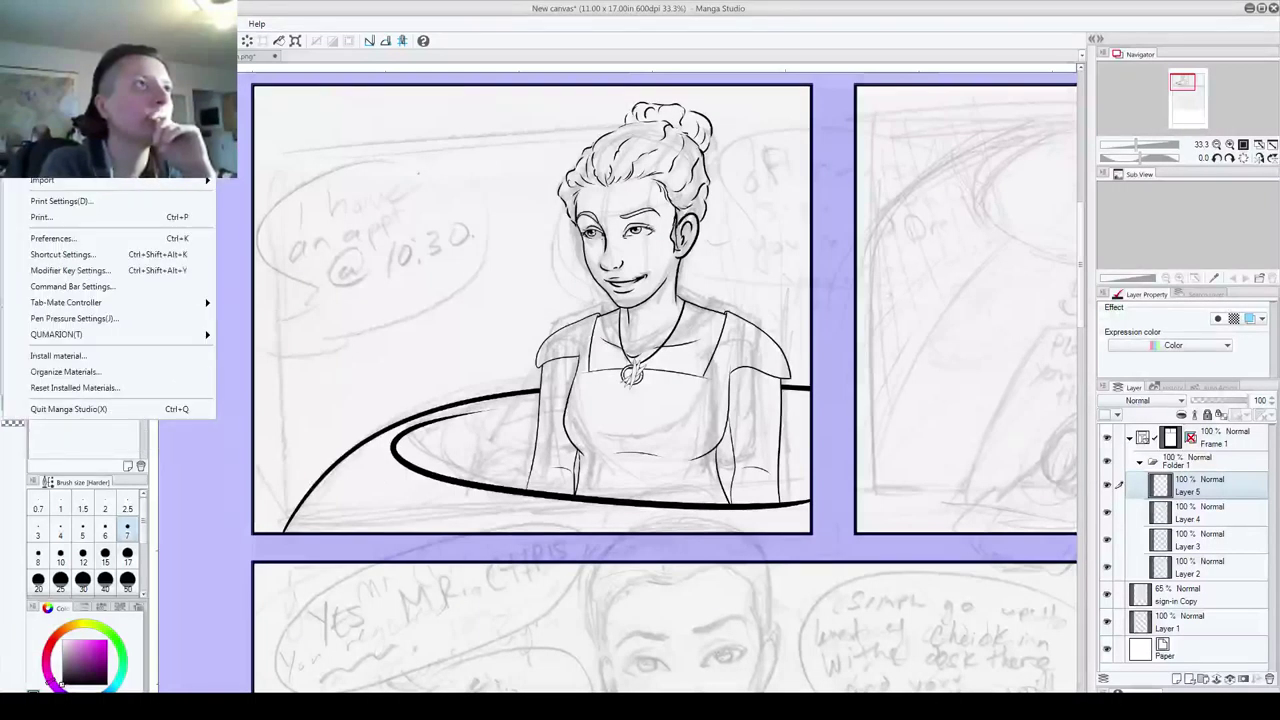
pyautogui.click(46, 109)
pyautogui.write('sign-in')
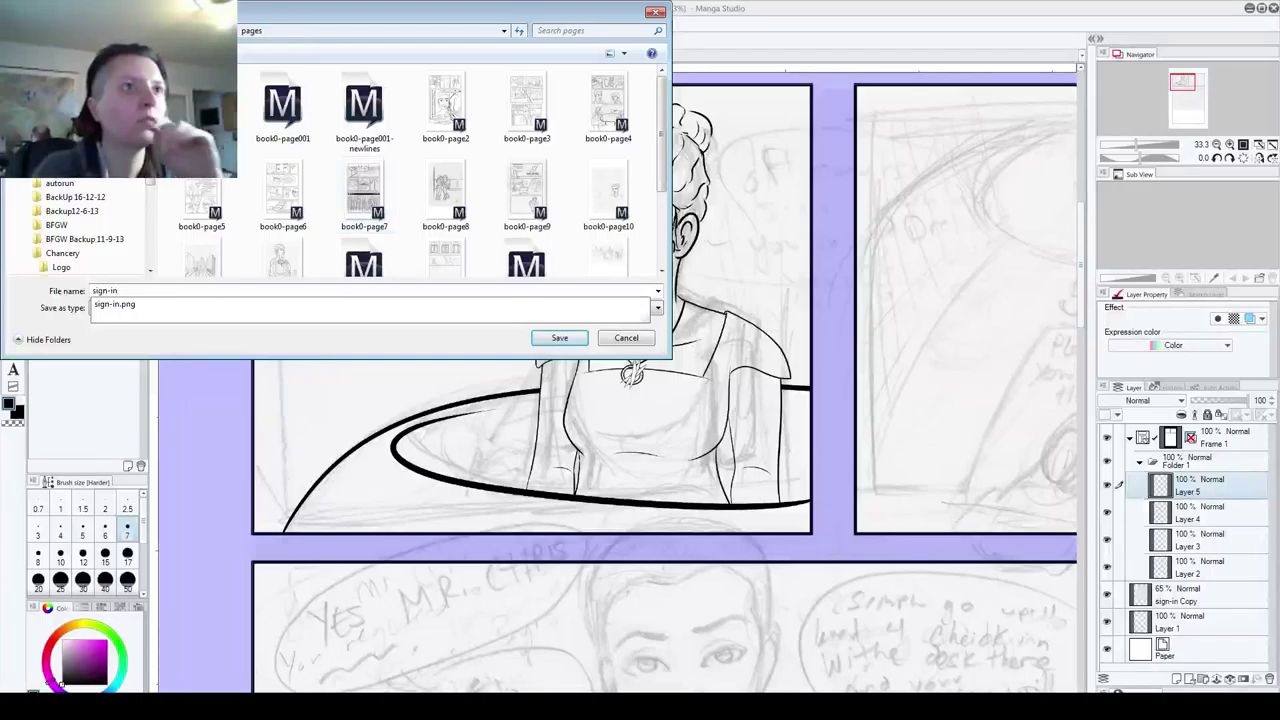
pyautogui.click(559, 338)
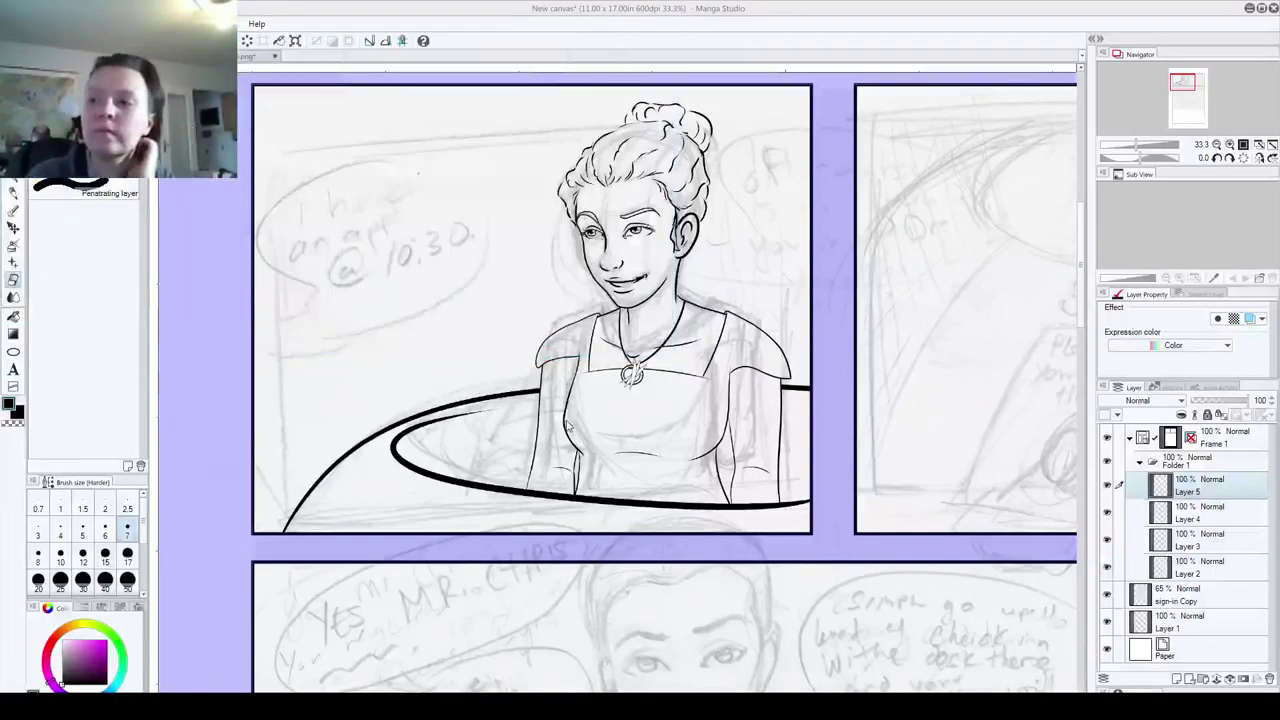
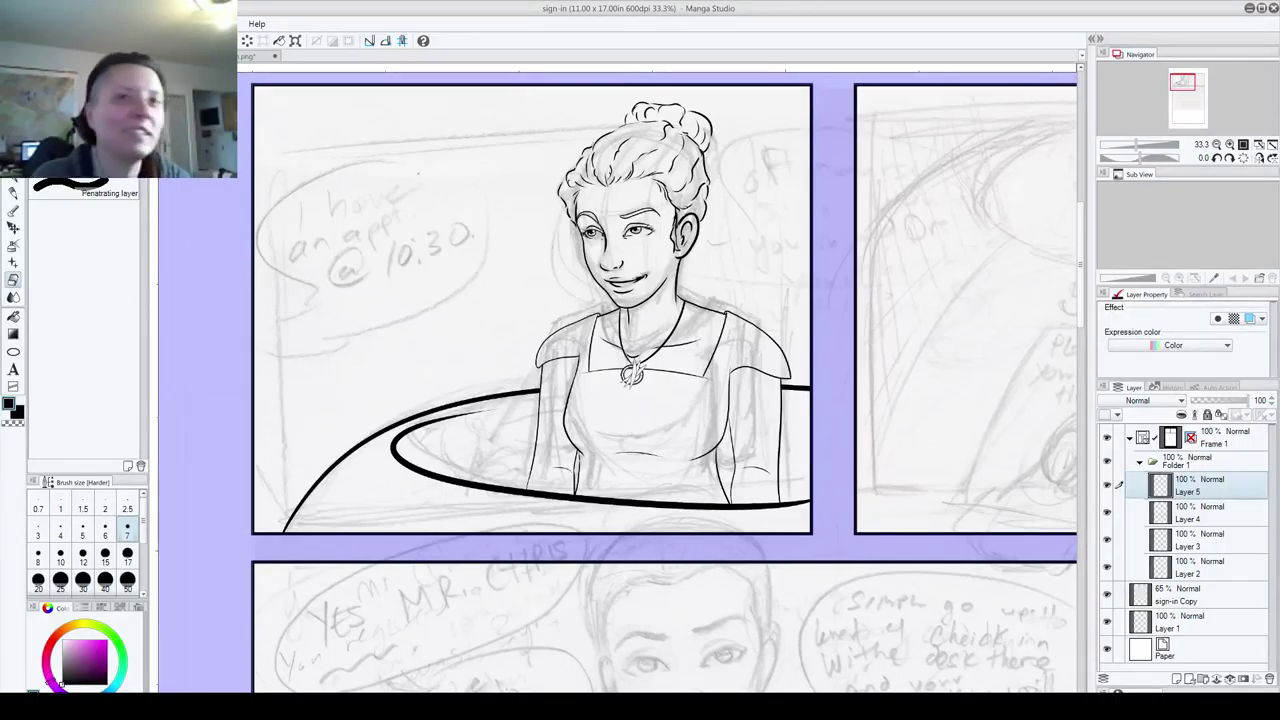
# - Collapse Folder 1 inside Frame 1 and rename it panel 1
pyautogui.click(1140, 462)
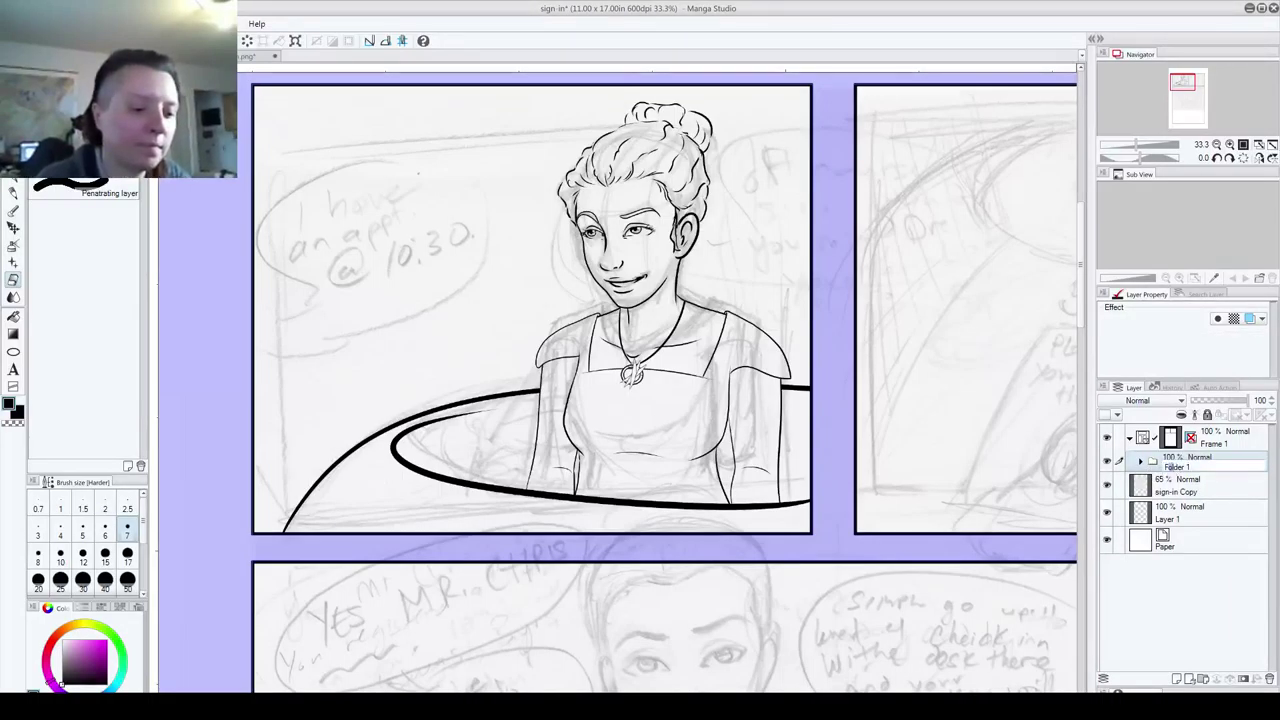
pyautogui.write('Panel')
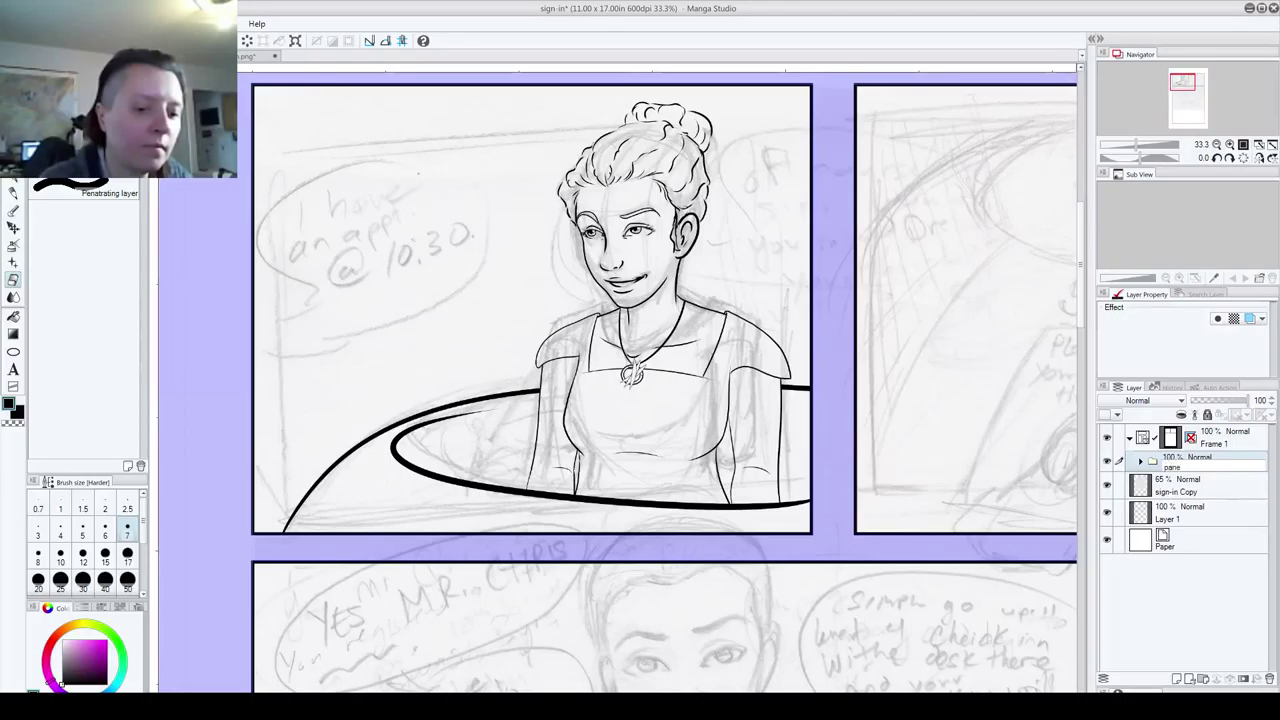
pyautogui.write(' 1')
pyautogui.press('Return')
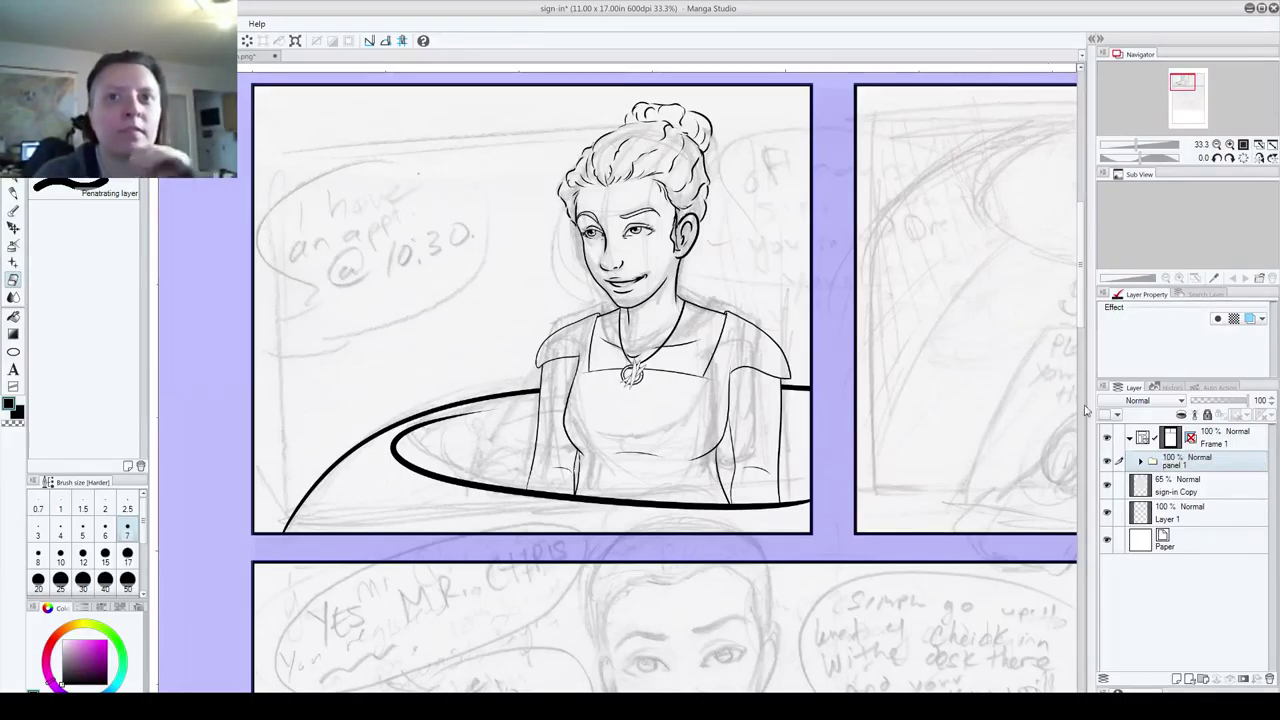
# - Add a new folder above panel 1 with a new layer inside it, and name that layer panel 3
pyautogui.click(1210, 682)
pyautogui.click(1180, 682)
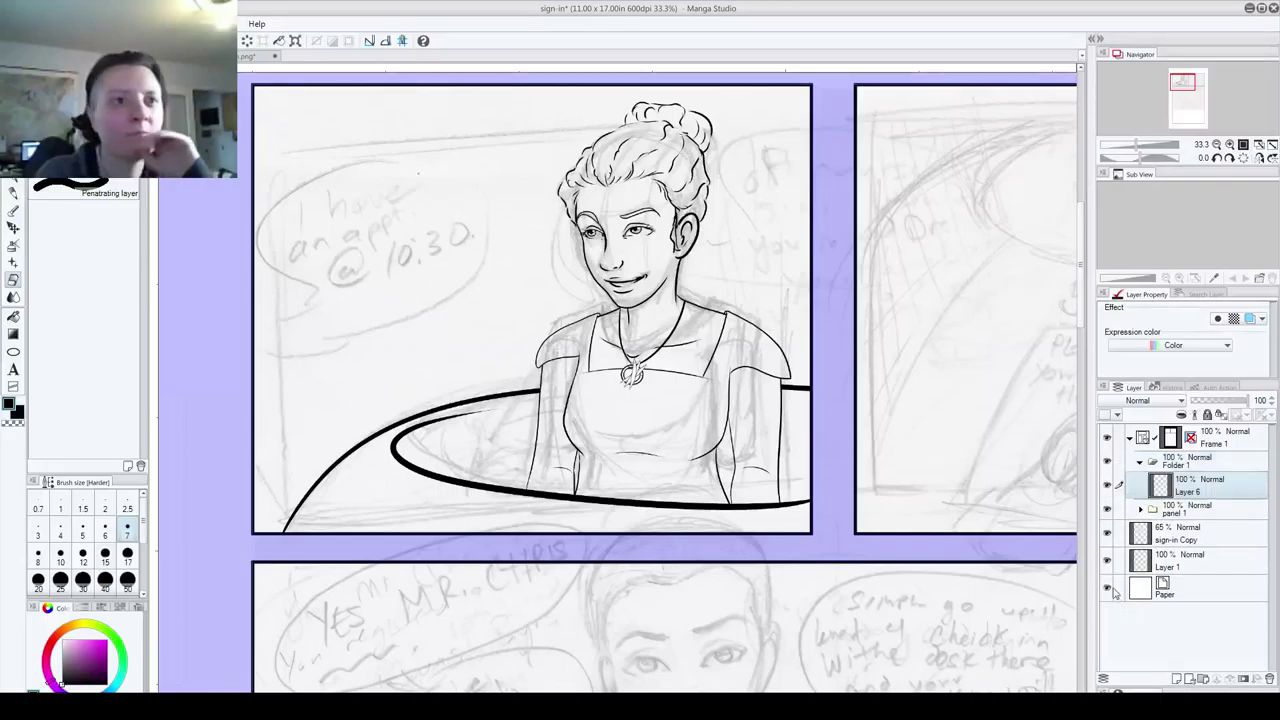
pyautogui.doubleClick(1192, 494)
pyautogui.write('panel 3')
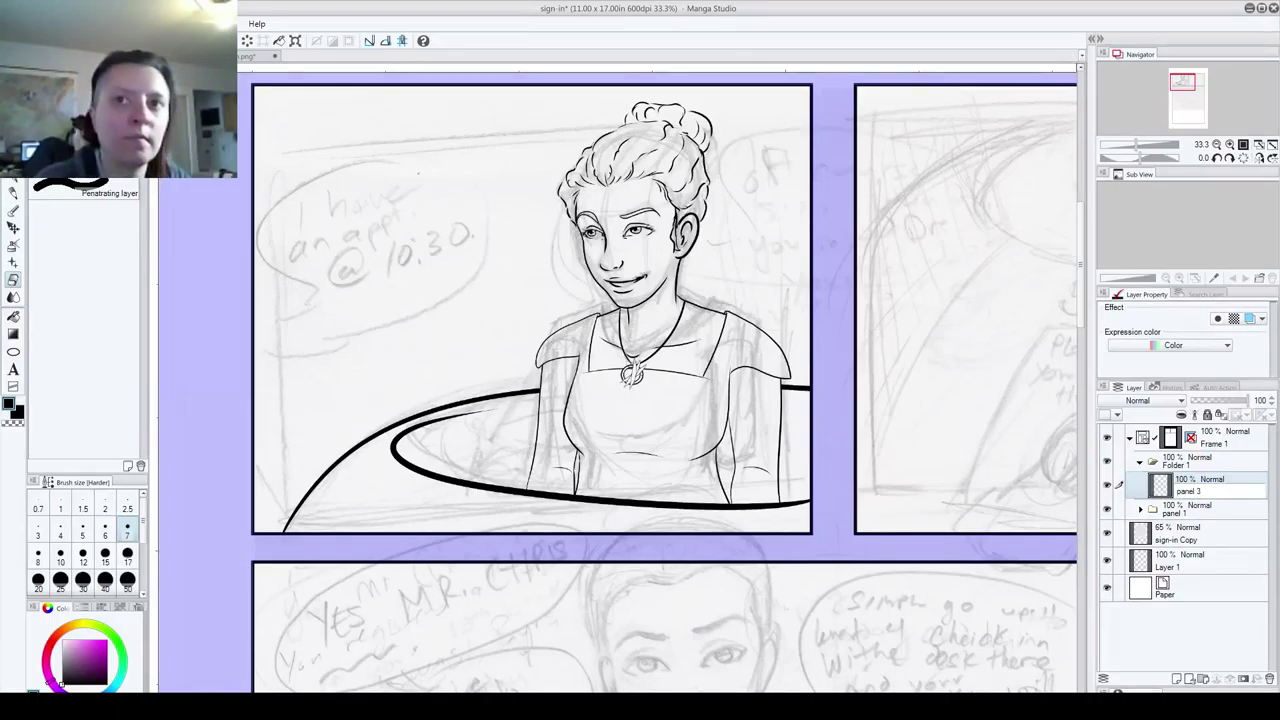
pyautogui.press('Return')
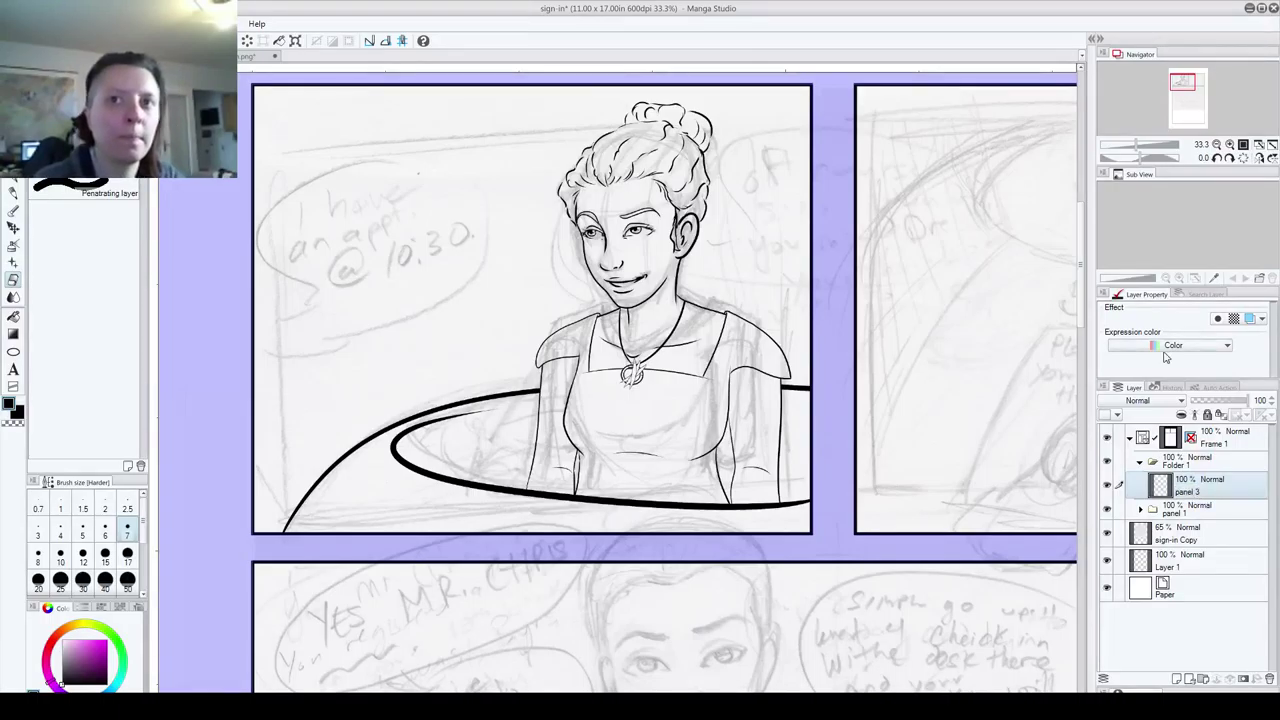
# - Rename the new folder panel 3 and make the layer inside it active
pyautogui.doubleClick(1180, 463)
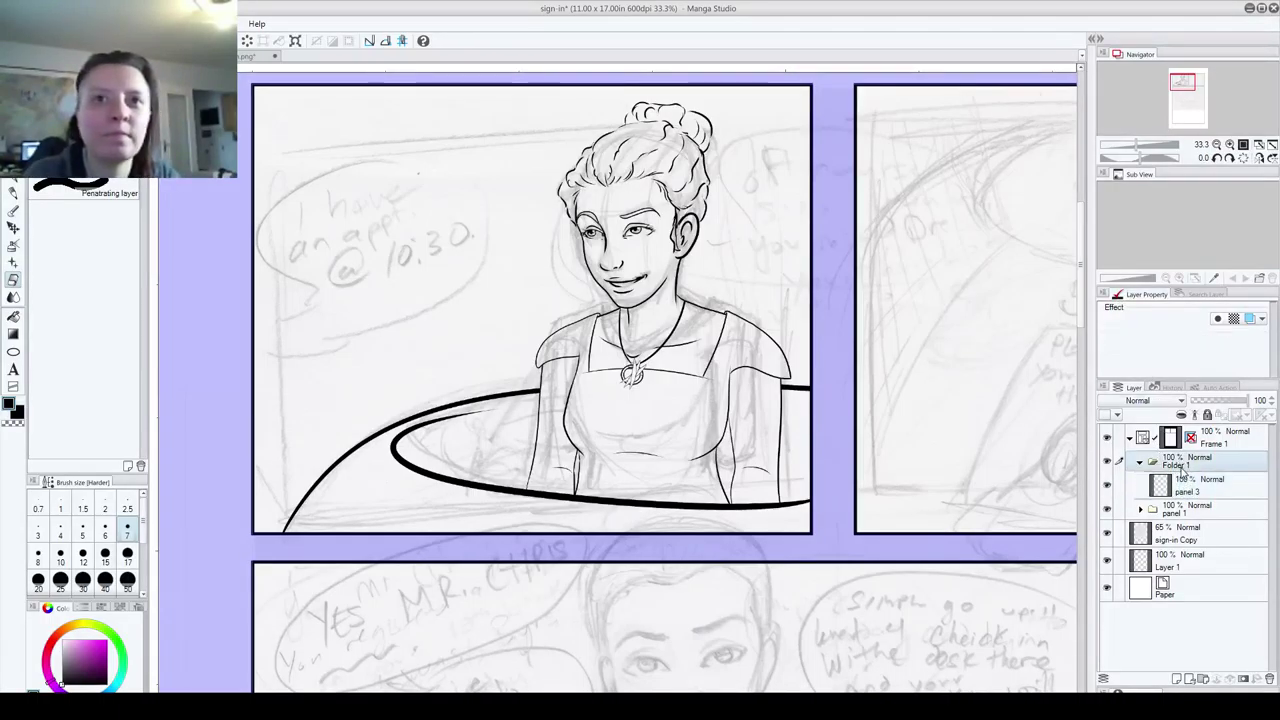
pyautogui.write('panel 3')
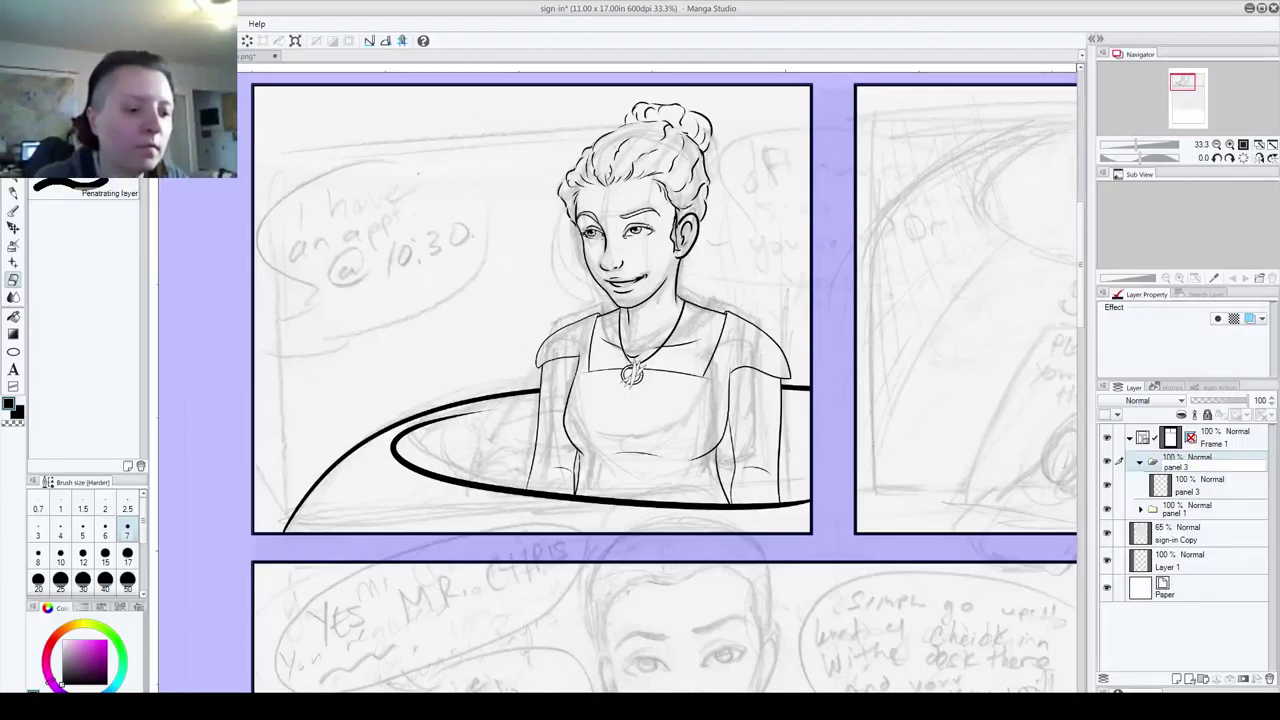
pyautogui.press('Return')
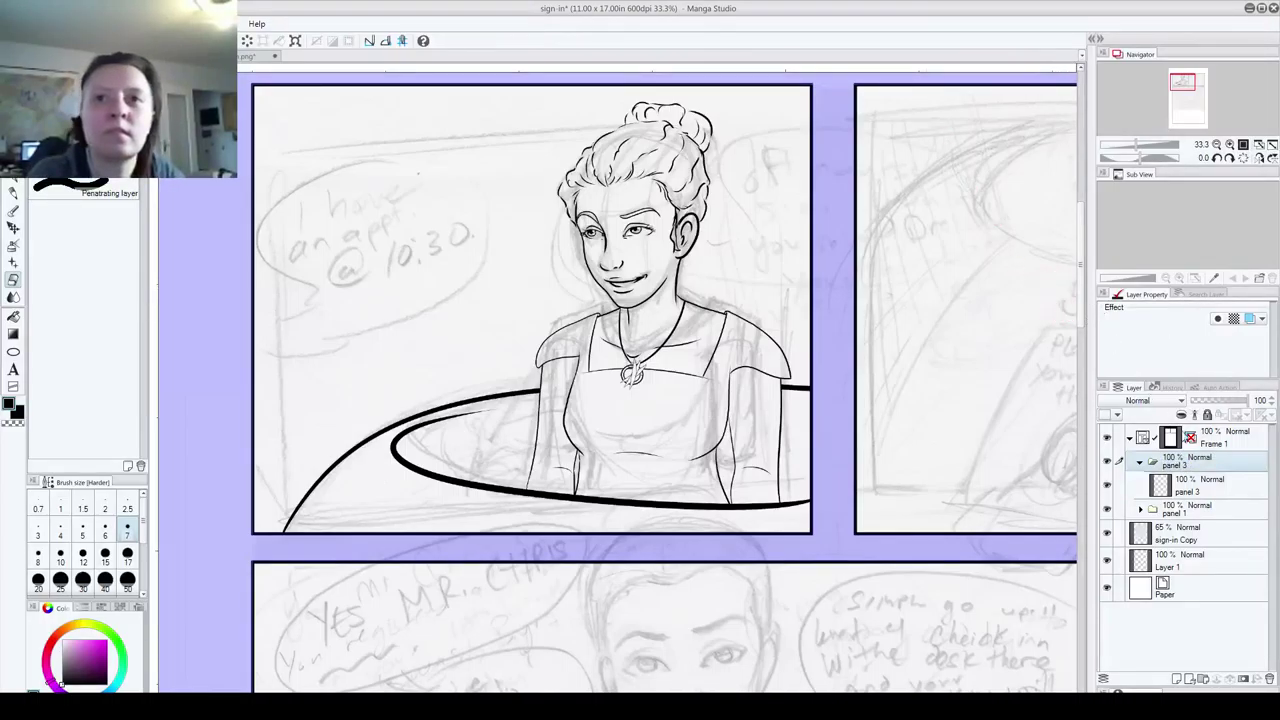
pyautogui.click(1134, 483)
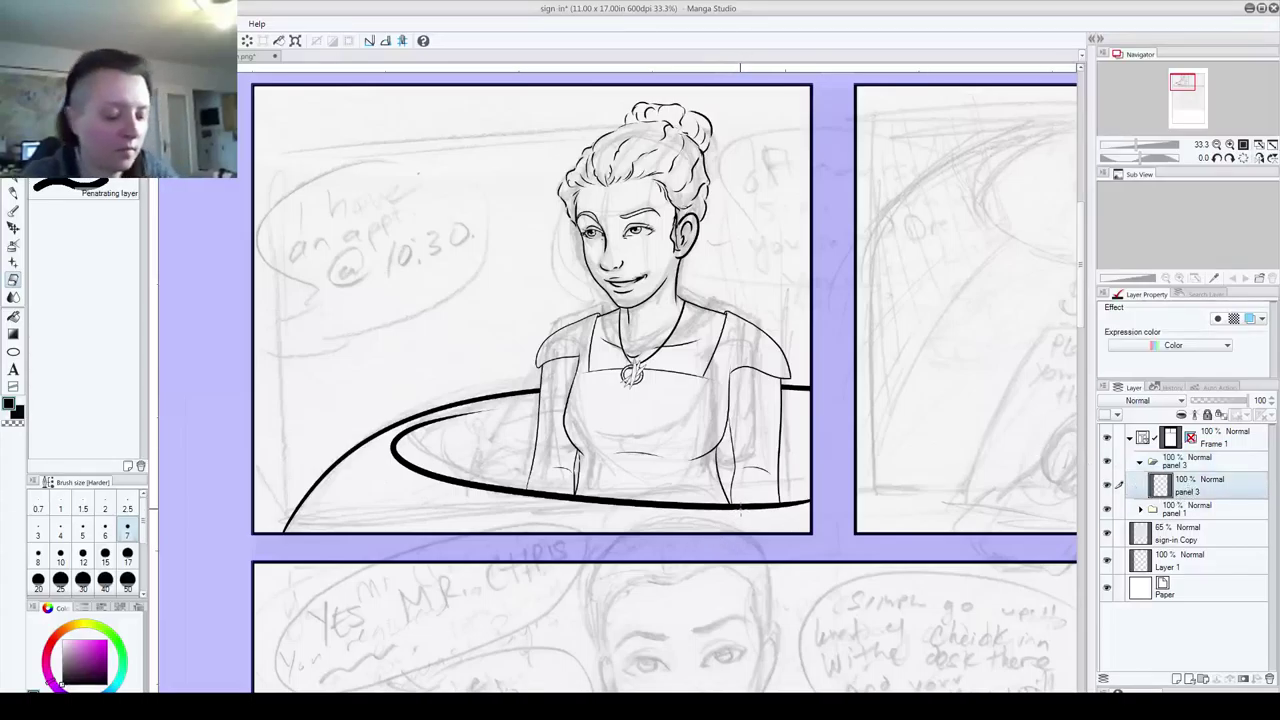
# - Move the sign-in Copy sketch layer down so the receptionist's head fits inside the large lower panel
pyautogui.scroll(-4, 741, 510)
pyautogui.moveTo(773, 634); pyautogui.dragTo(557, 292)
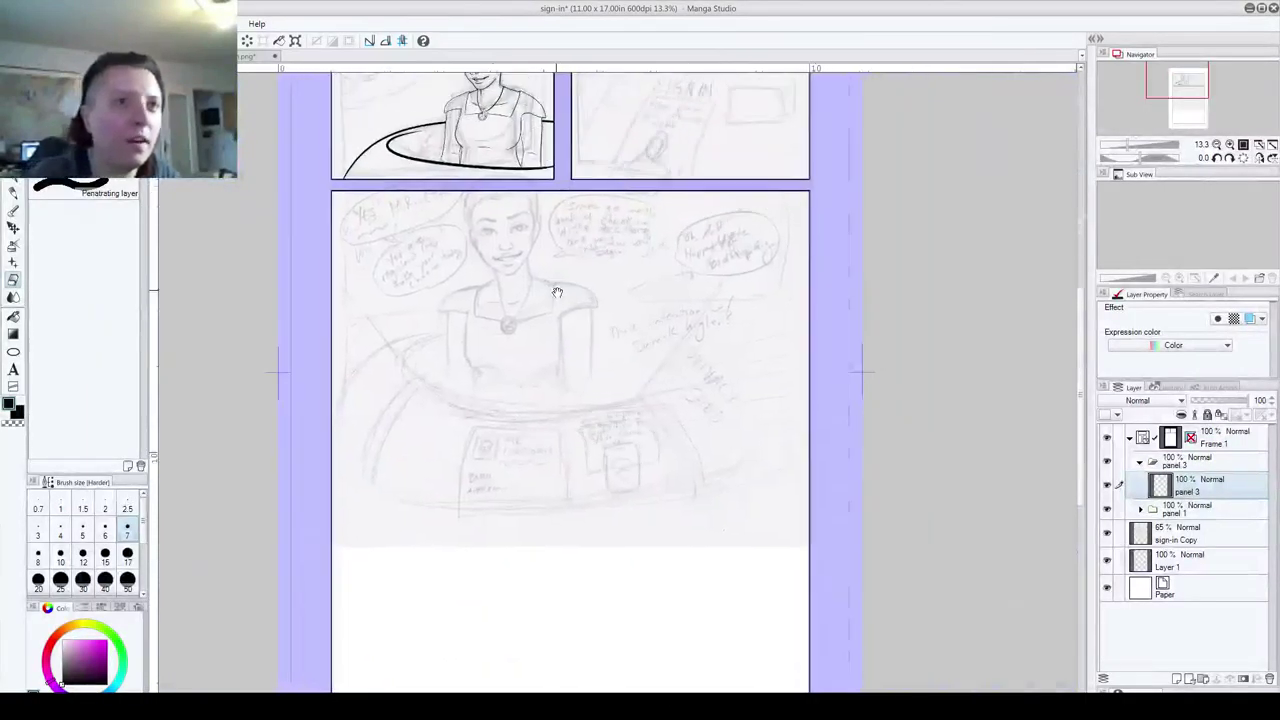
pyautogui.press('space')
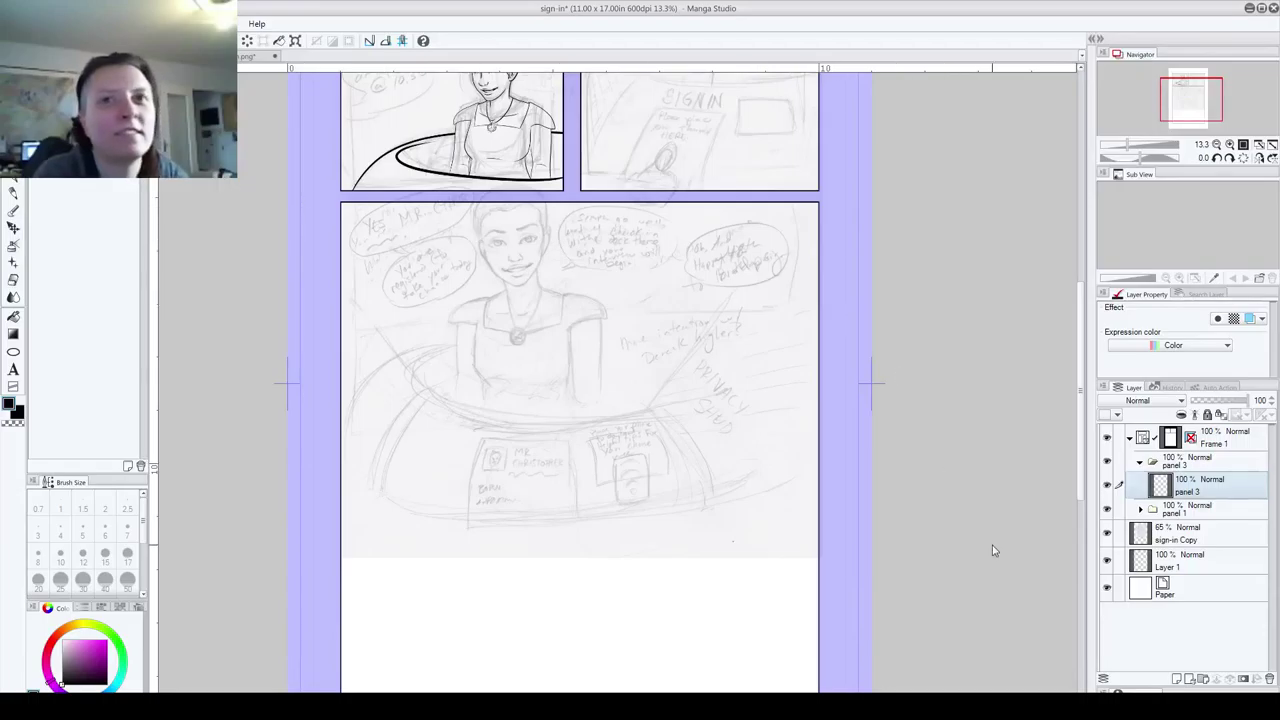
pyautogui.click(1165, 535)
pyautogui.moveTo(592, 386)
pyautogui.mouseDown()
pyautogui.moveTo(588, 440)
pyautogui.moveTo(588, 422)
pyautogui.mouseUp()
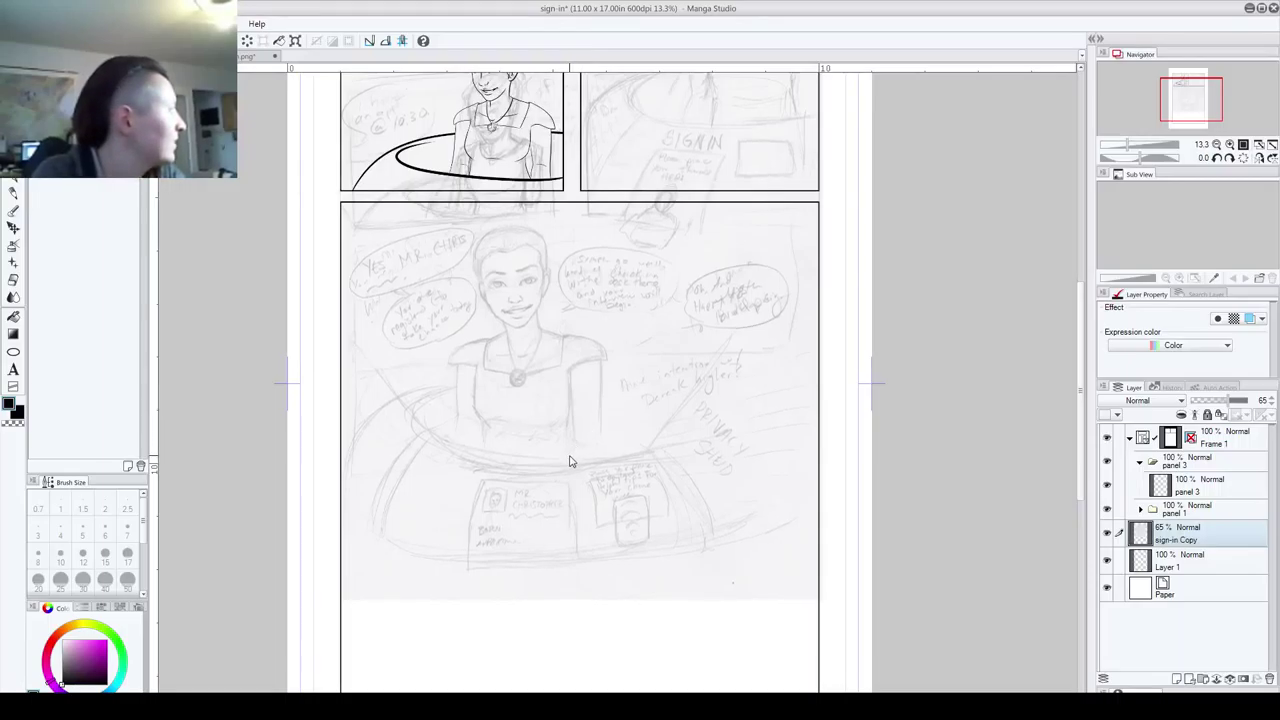
pyautogui.moveTo(571, 463); pyautogui.dragTo(580, 445)
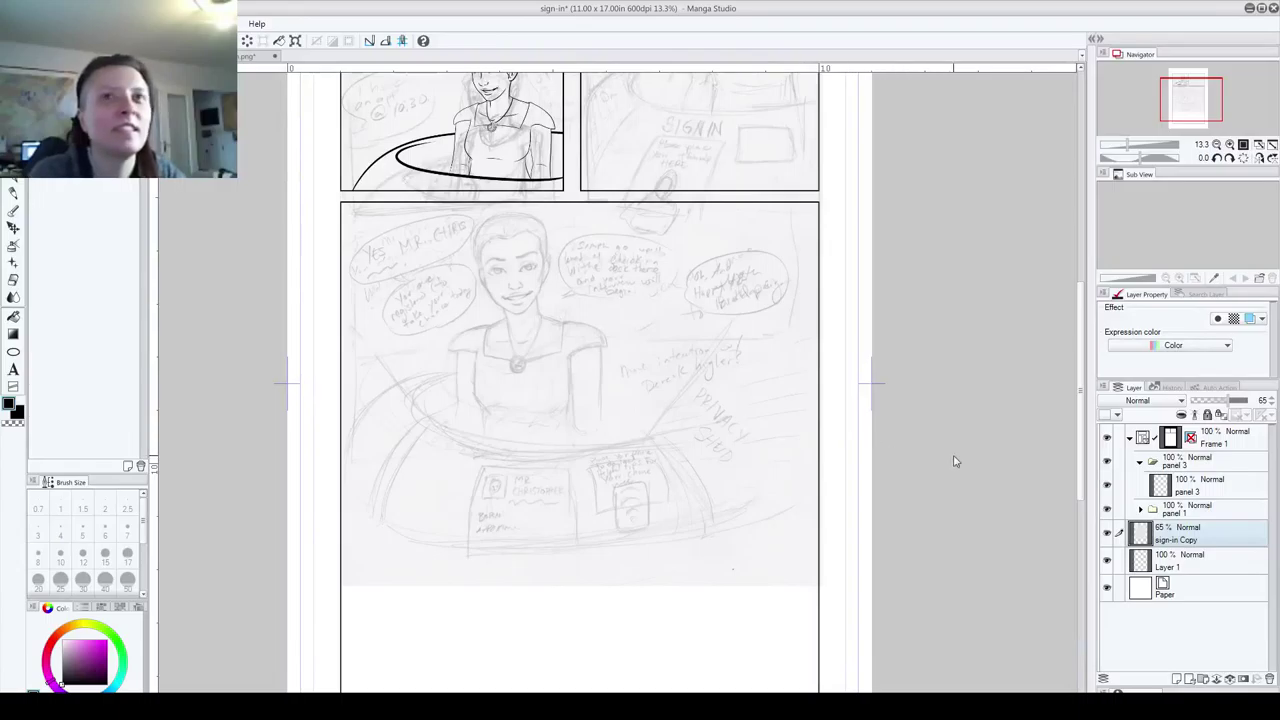
# - On the panel 3 layer, ink both nostrils and the base of the nose with yeti_inker 4 at size 10
pyautogui.click(1199, 494)
pyautogui.scroll(6, 505, 287)
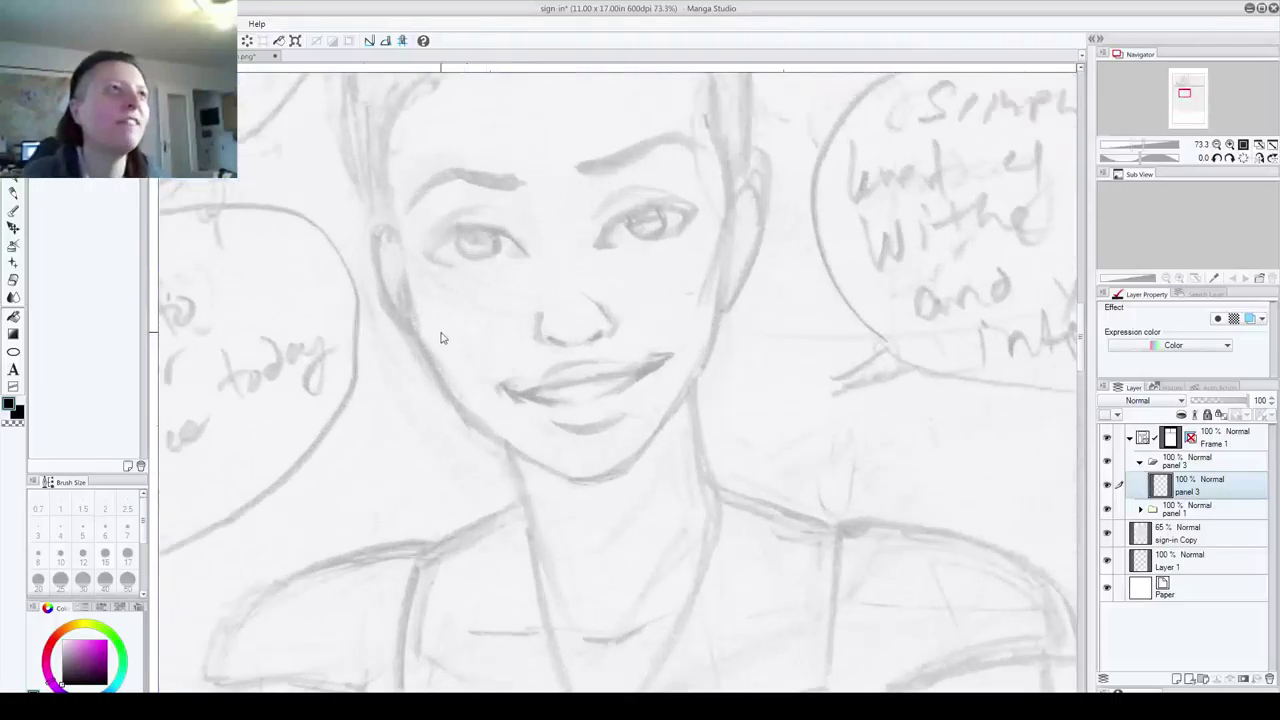
pyautogui.click(13, 179)
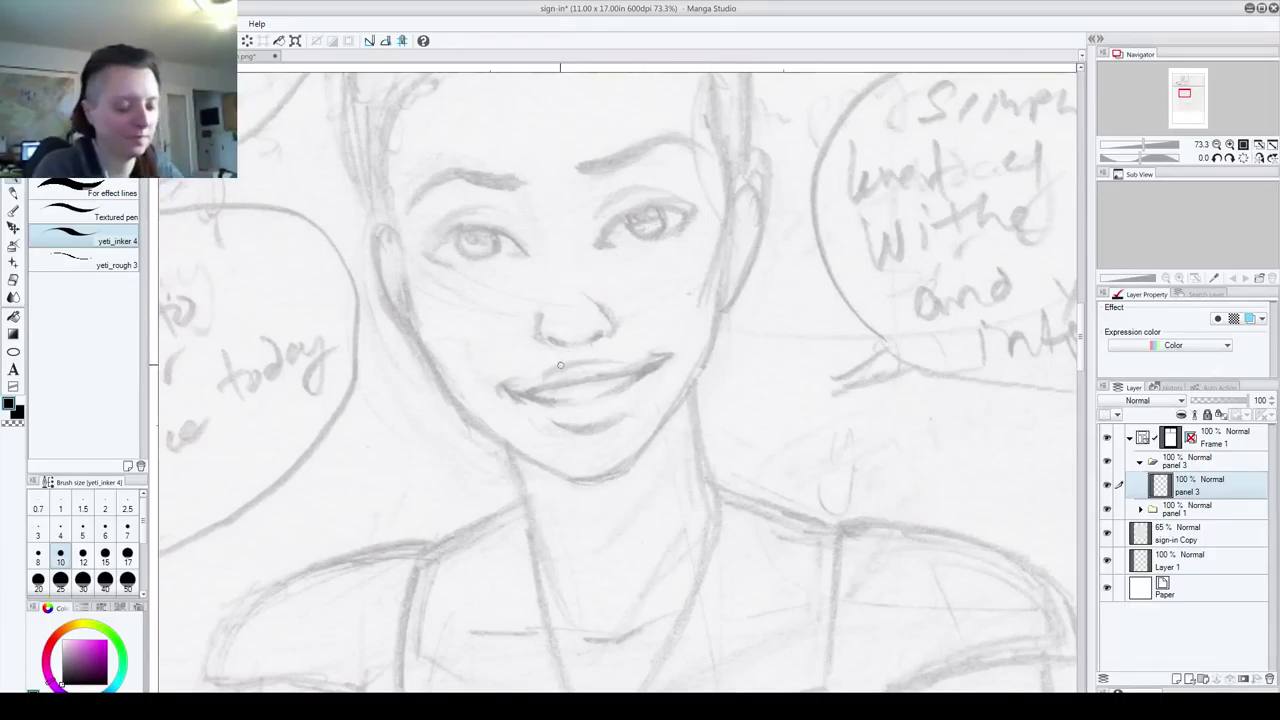
pyautogui.scroll(3, 560, 365)
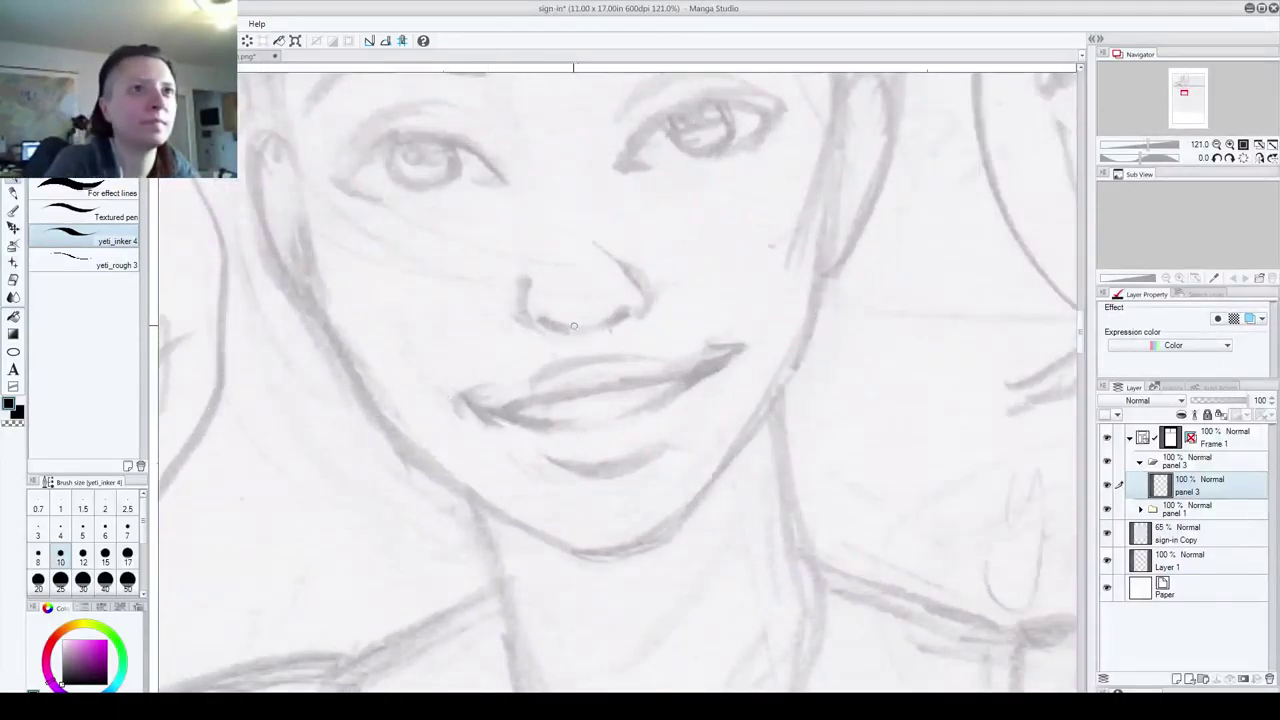
pyautogui.moveTo(545, 320); pyautogui.dragTo(568, 326)
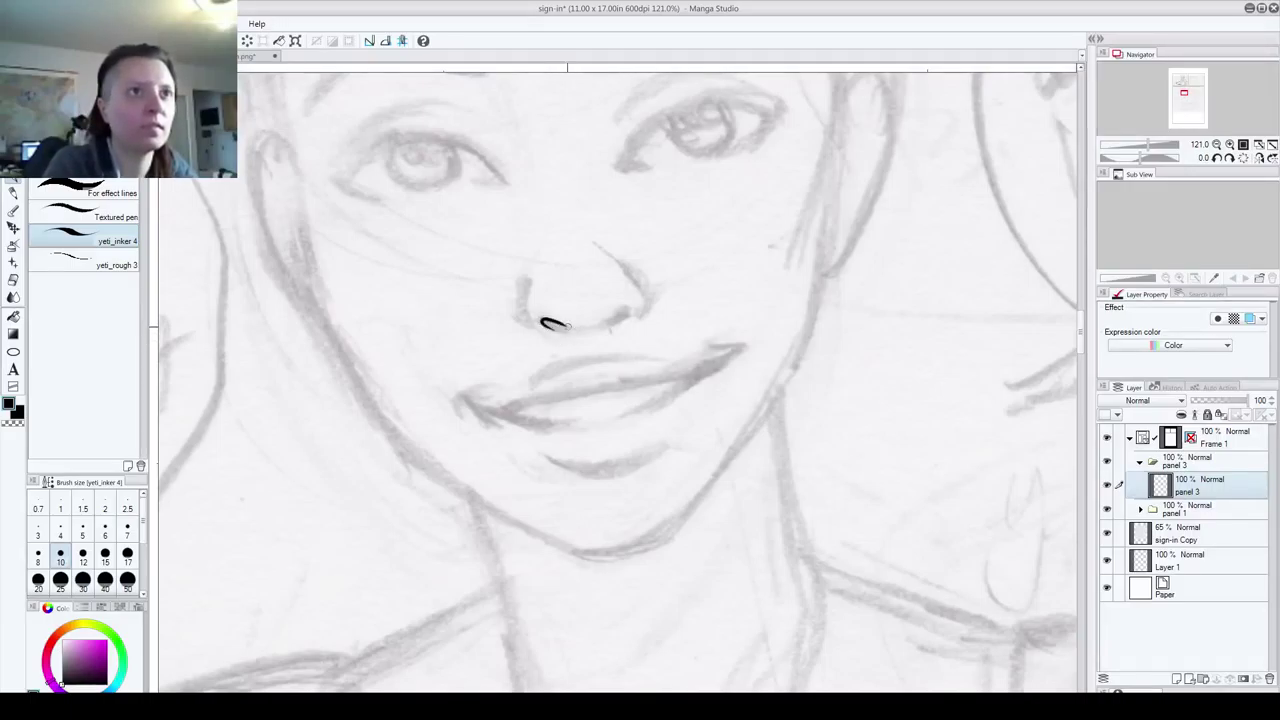
pyautogui.hotkey('ctrl', 'z')
pyautogui.hotkey('ctrl', 'z')
pyautogui.moveTo(539, 319); pyautogui.dragTo(571, 325)
pyautogui.moveTo(612, 324); pyautogui.dragTo(628, 308)
pyautogui.moveTo(628, 308); pyautogui.dragTo(636, 302)
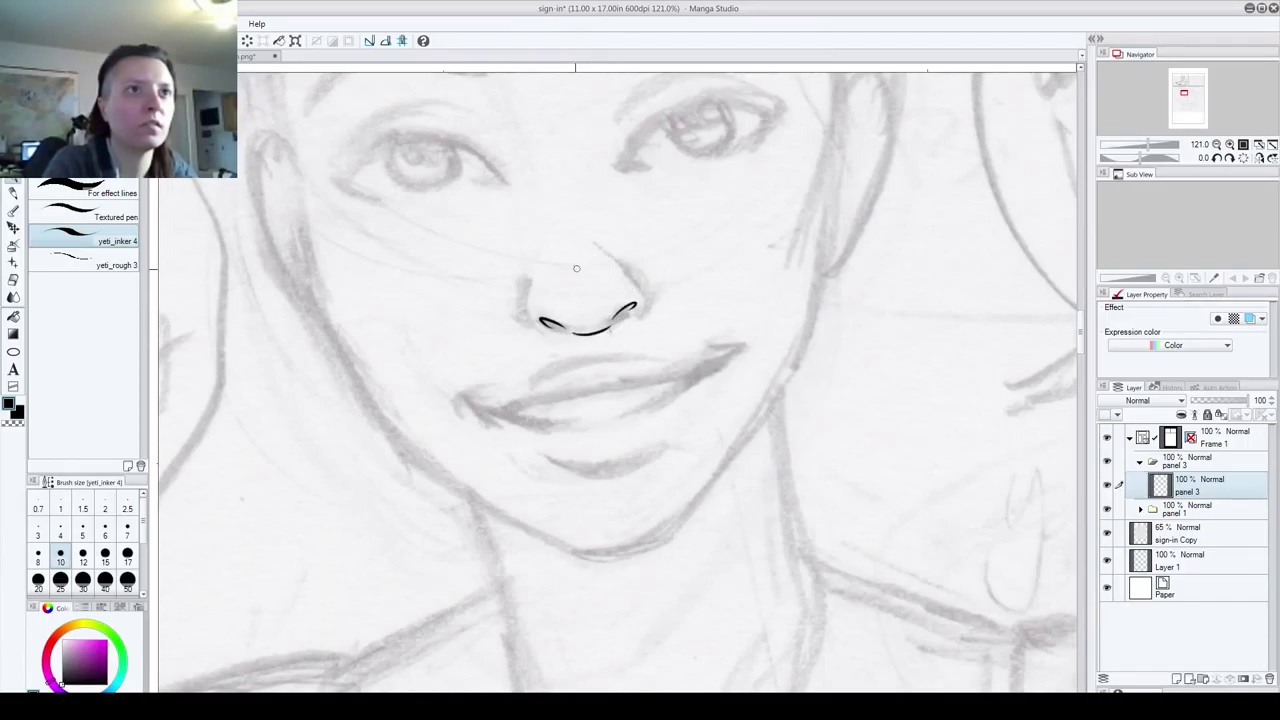
# - Ink the curved outer wings on both sides of the nose and a short line beside its tip
pyautogui.hotkey('ctrl', 'z')
pyautogui.moveTo(577, 335); pyautogui.dragTo(610, 331)
pyautogui.hotkey('ctrl', 'z')
pyautogui.moveTo(575, 333)
pyautogui.mouseDown()
pyautogui.moveTo(609, 328)
pyautogui.moveTo(635, 267)
pyautogui.mouseUp()
pyautogui.hotkey('ctrl', 'z')
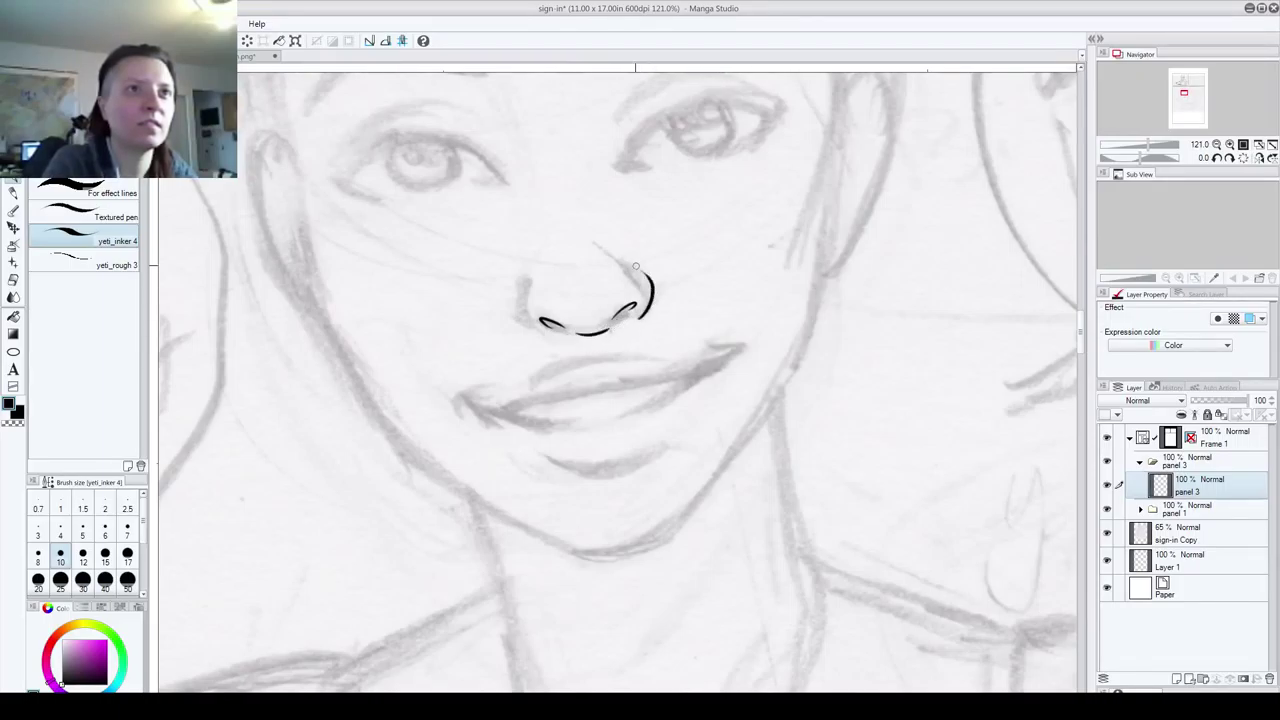
pyautogui.hotkey('ctrl', 'z')
pyautogui.moveTo(640, 318)
pyautogui.mouseDown()
pyautogui.moveTo(626, 282)
pyautogui.moveTo(651, 297)
pyautogui.moveTo(630, 268)
pyautogui.mouseUp()
pyautogui.hotkey('ctrl', 'z')
pyautogui.moveTo(529, 331); pyautogui.dragTo(521, 300)
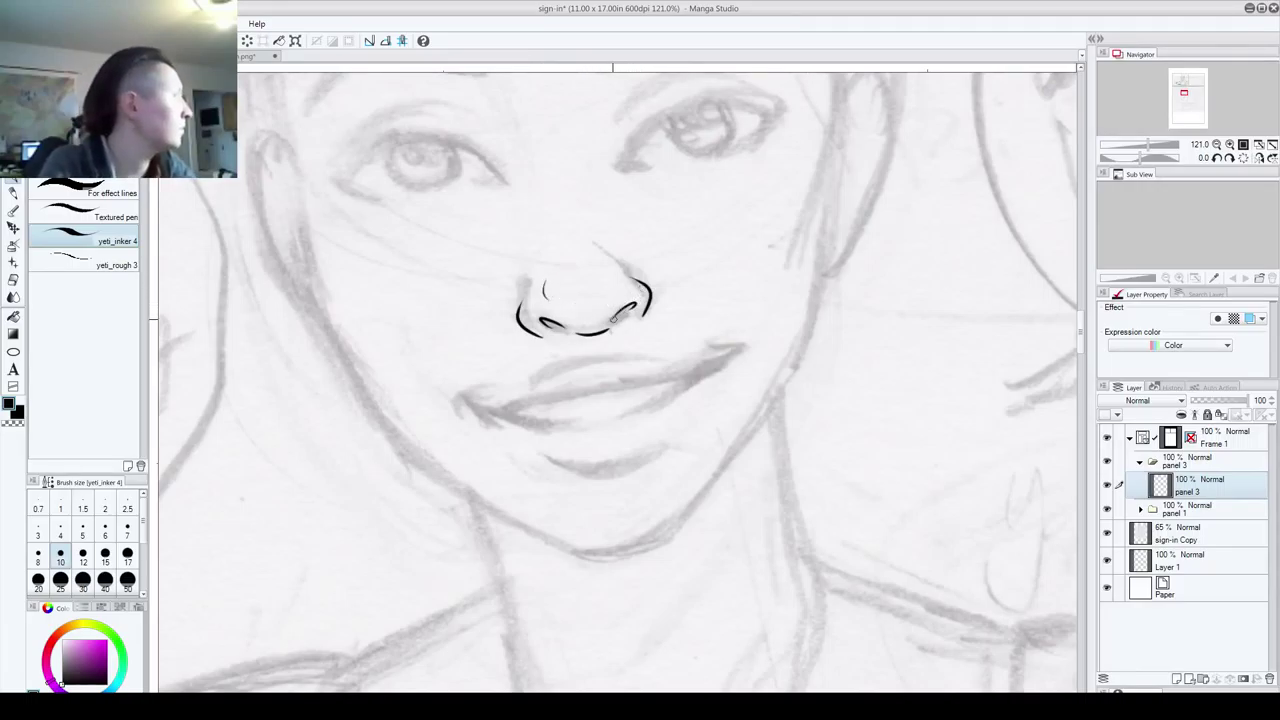
# - Ink the upper line of the smiling mouth from corner to corner, redoing the first stroke
pyautogui.moveTo(572, 395); pyautogui.dragTo(587, 307)
pyautogui.moveTo(490, 318); pyautogui.dragTo(665, 302)
pyautogui.hotkey('ctrl', 'z')
pyautogui.moveTo(493, 321)
pyautogui.mouseDown()
pyautogui.moveTo(701, 292)
pyautogui.moveTo(744, 270)
pyautogui.mouseUp()
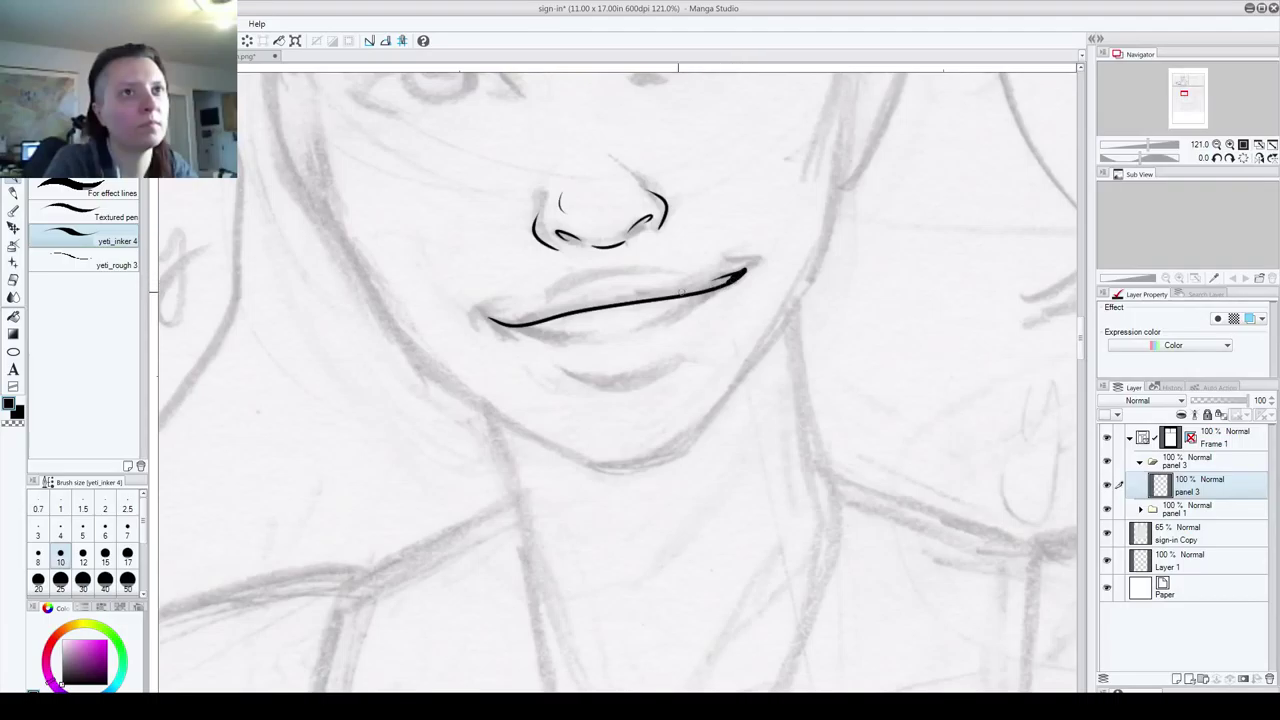
# - Ink the lower edge of the mouth opening and the outer contours of the upper and lower lips
pyautogui.moveTo(490, 321); pyautogui.dragTo(612, 334)
pyautogui.moveTo(717, 287); pyautogui.dragTo(644, 318)
pyautogui.hotkey('ctrl', 'z')
pyautogui.moveTo(720, 285); pyautogui.dragTo(632, 328)
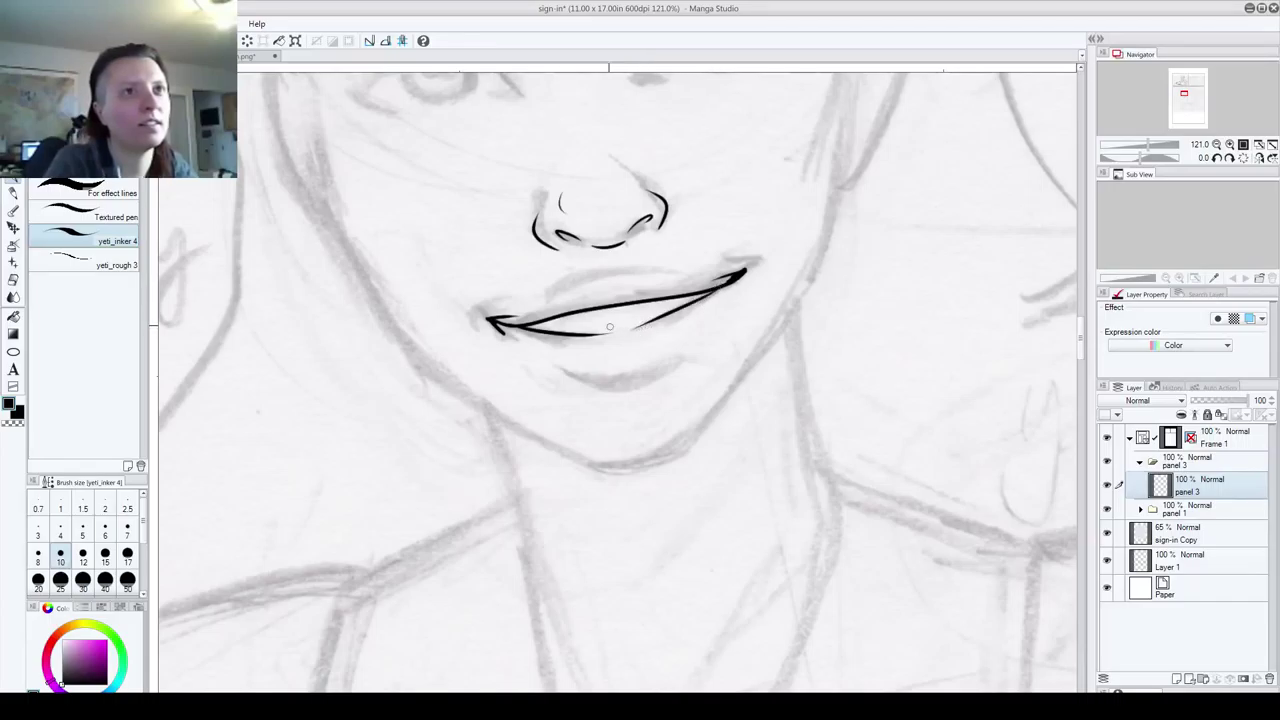
pyautogui.moveTo(543, 298)
pyautogui.mouseDown()
pyautogui.moveTo(625, 270)
pyautogui.moveTo(668, 270)
pyautogui.mouseUp()
pyautogui.moveTo(570, 370); pyautogui.dragTo(692, 342)
# - Ink the inner corner of the eye on the right side of the face and try out its upper lid line
pyautogui.moveTo(628, 289); pyautogui.dragTo(591, 452)
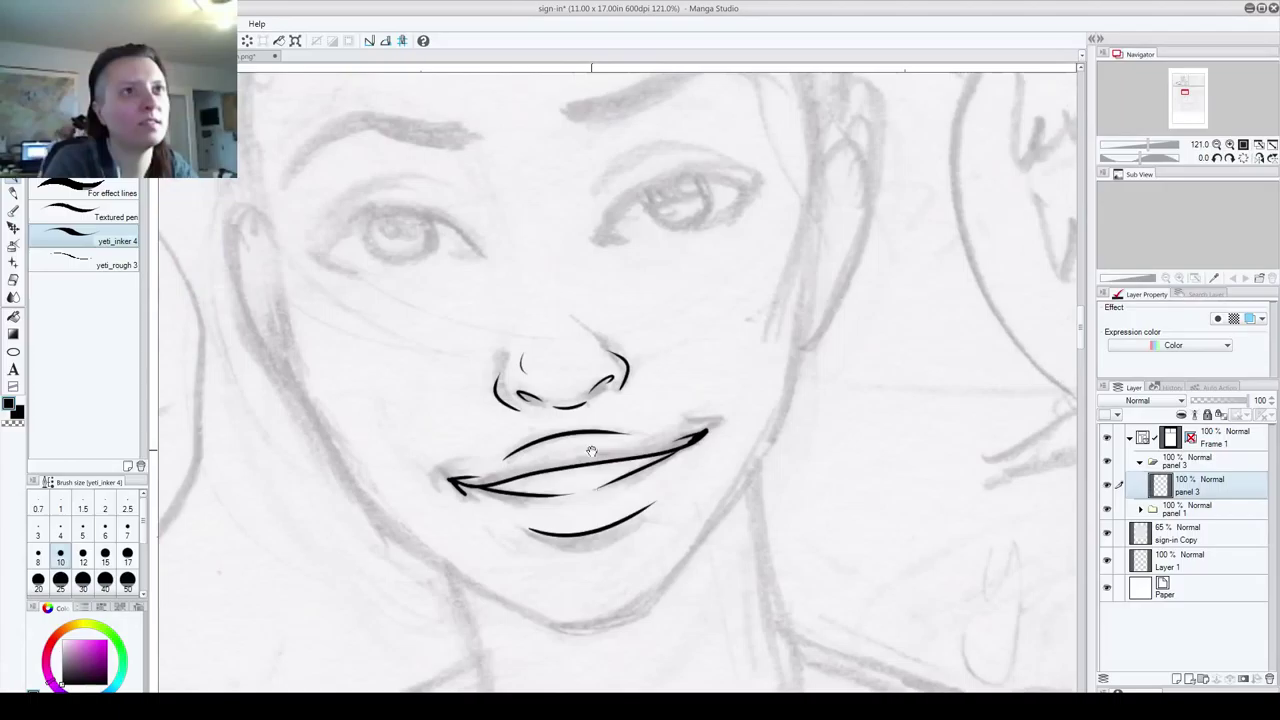
pyautogui.moveTo(600, 325); pyautogui.dragTo(568, 445)
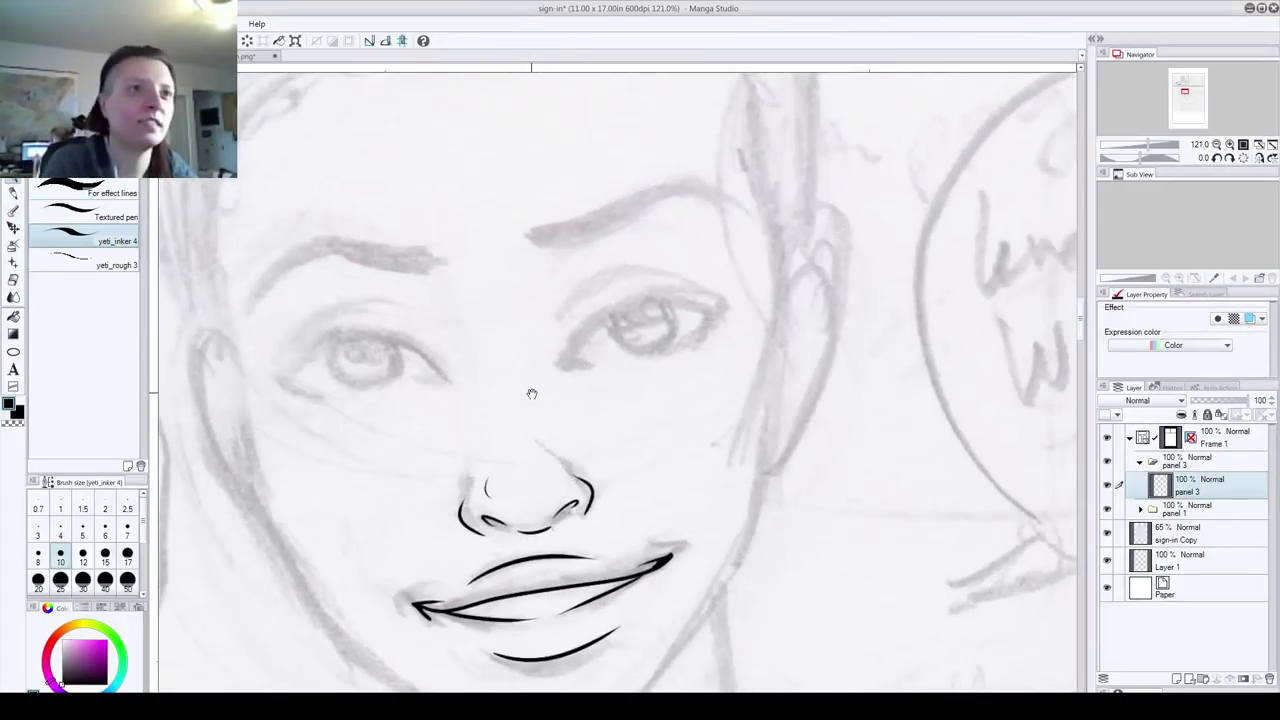
pyautogui.moveTo(565, 364); pyautogui.dragTo(640, 303)
pyautogui.hotkey('ctrl', 'z')
pyautogui.hotkey('ctrl', 'z')
pyautogui.hotkey('ctrl', 'z')
pyautogui.moveTo(567, 362)
pyautogui.mouseDown()
pyautogui.moveTo(600, 315)
pyautogui.moveTo(711, 316)
pyautogui.mouseUp()
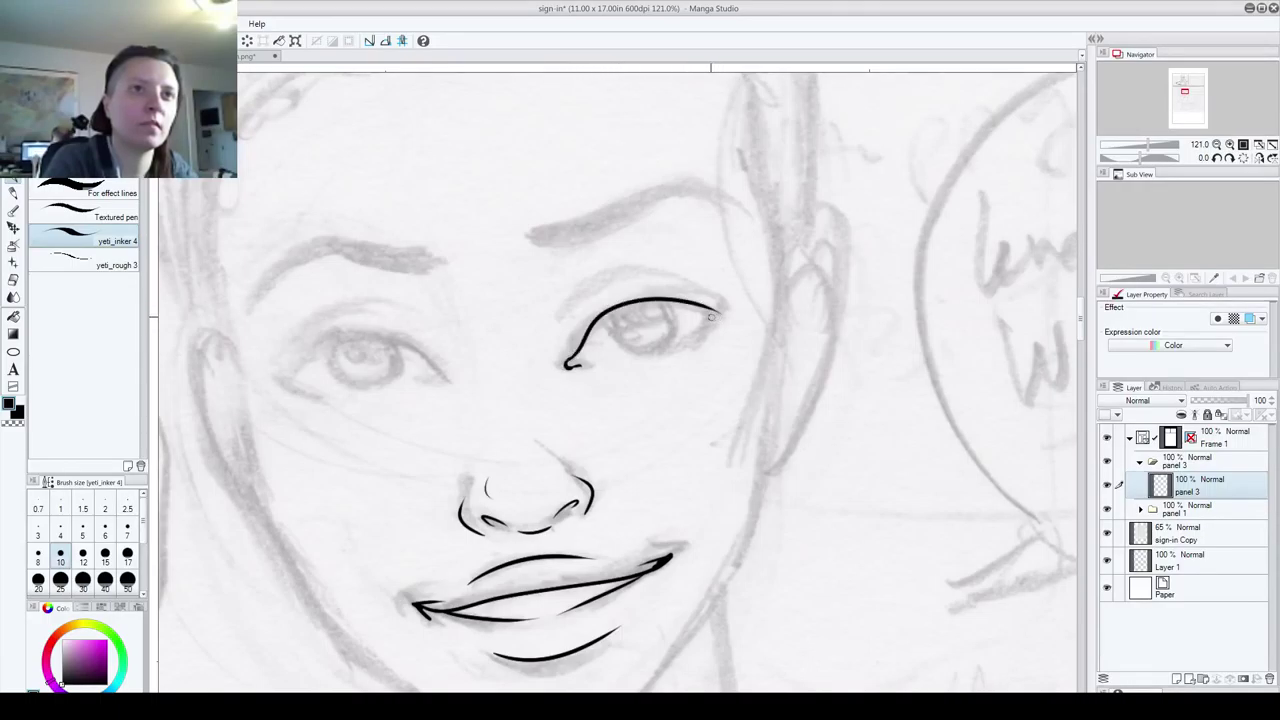
pyautogui.hotkey('ctrl', 'z')
pyautogui.moveTo(569, 363)
pyautogui.mouseDown()
pyautogui.moveTo(600, 319)
pyautogui.moveTo(711, 312)
pyautogui.mouseUp()
pyautogui.hotkey('ctrl', 'z')
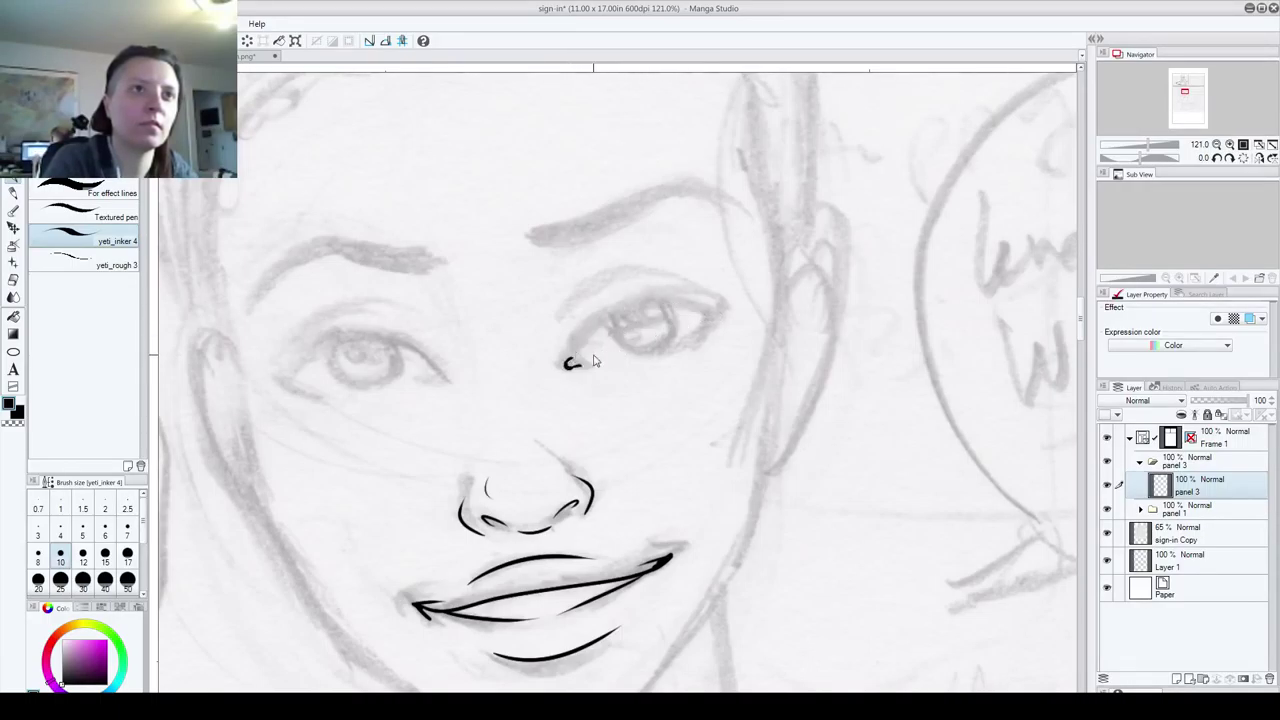
# - Ink that eye's upper lid, its outer lower lid and the crease above it, redoing the lid strokes as needed
pyautogui.moveTo(572, 362)
pyautogui.mouseDown()
pyautogui.moveTo(606, 319)
pyautogui.moveTo(715, 312)
pyautogui.mouseUp()
pyautogui.hotkey('ctrl', 'z')
pyautogui.moveTo(567, 363); pyautogui.dragTo(711, 305)
pyautogui.hotkey('ctrl', 'z')
pyautogui.moveTo(570, 362)
pyautogui.mouseDown()
pyautogui.moveTo(707, 328)
pyautogui.moveTo(656, 354)
pyautogui.mouseUp()
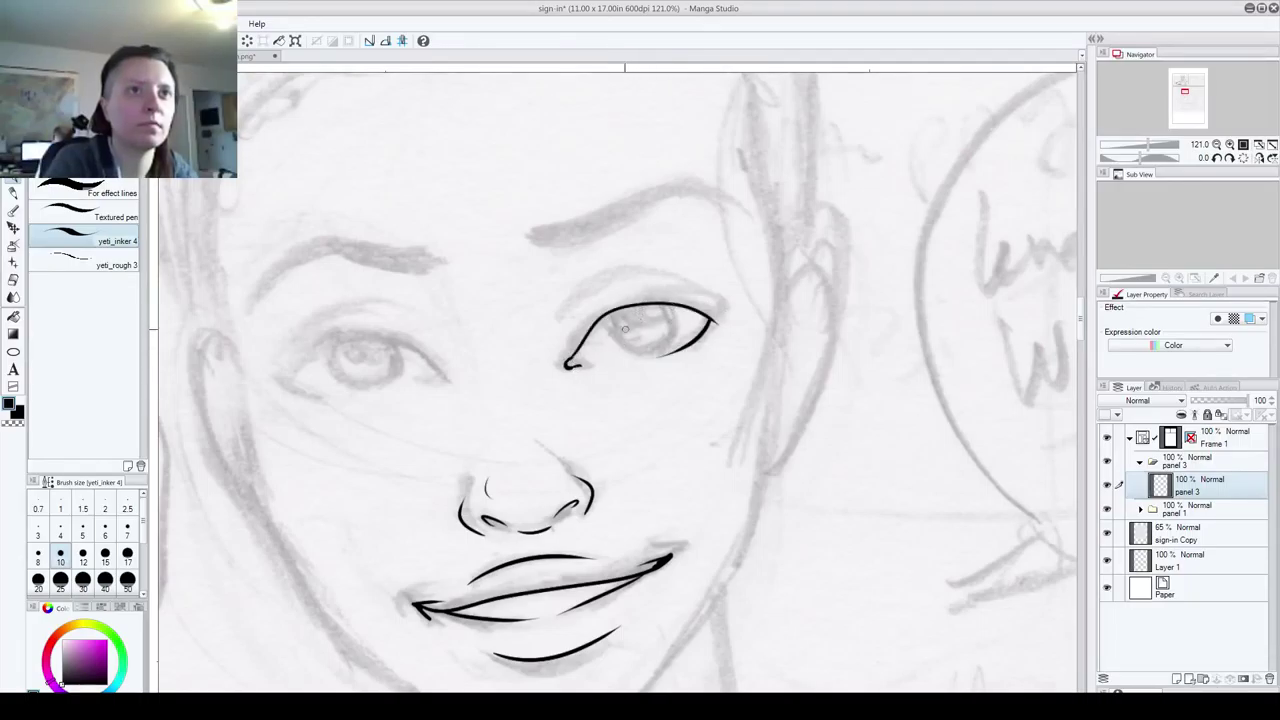
pyautogui.moveTo(563, 314); pyautogui.dragTo(720, 307)
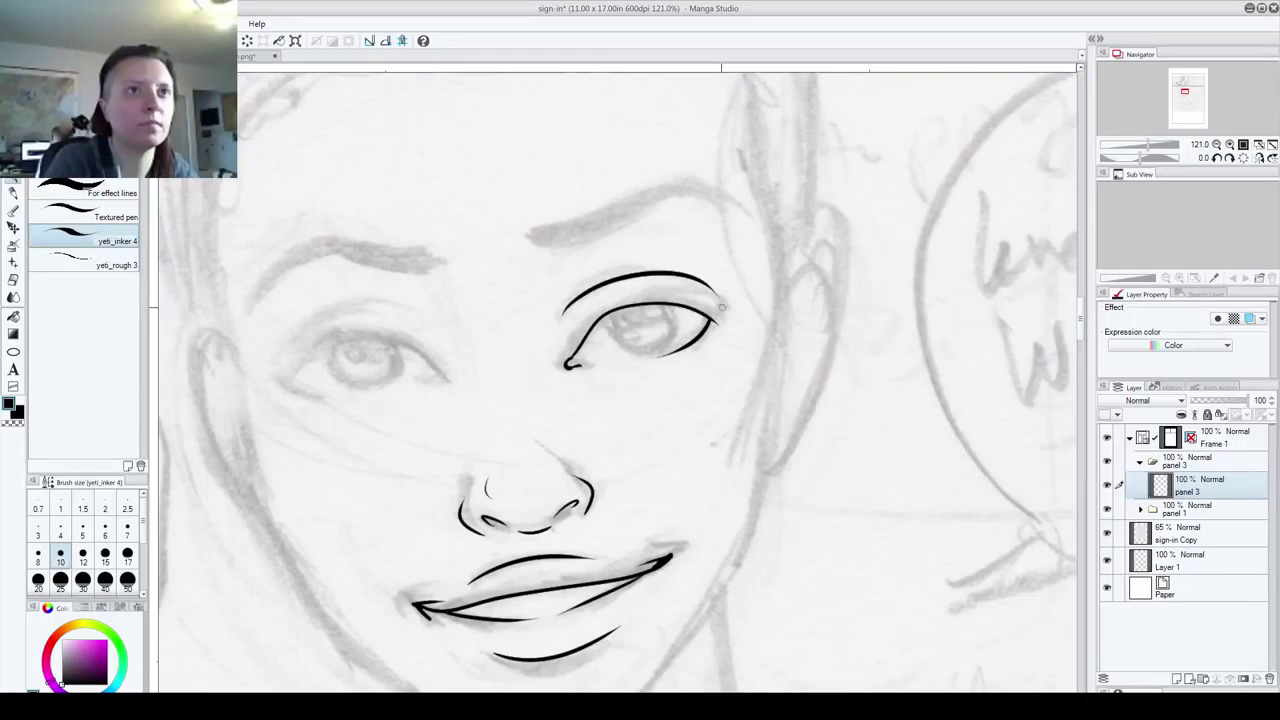
# - Redraw the upper eyelid crease of the right-hand eye and ink the lashes at its outer corner
pyautogui.hotkey('ctrl', 'z')
pyautogui.moveTo(568, 322); pyautogui.dragTo(729, 305)
pyautogui.moveTo(710, 320)
pyautogui.mouseDown()
pyautogui.moveTo(733, 313)
pyautogui.moveTo(690, 282)
pyautogui.mouseUp()
pyautogui.moveTo(692, 304); pyautogui.dragTo(706, 288)
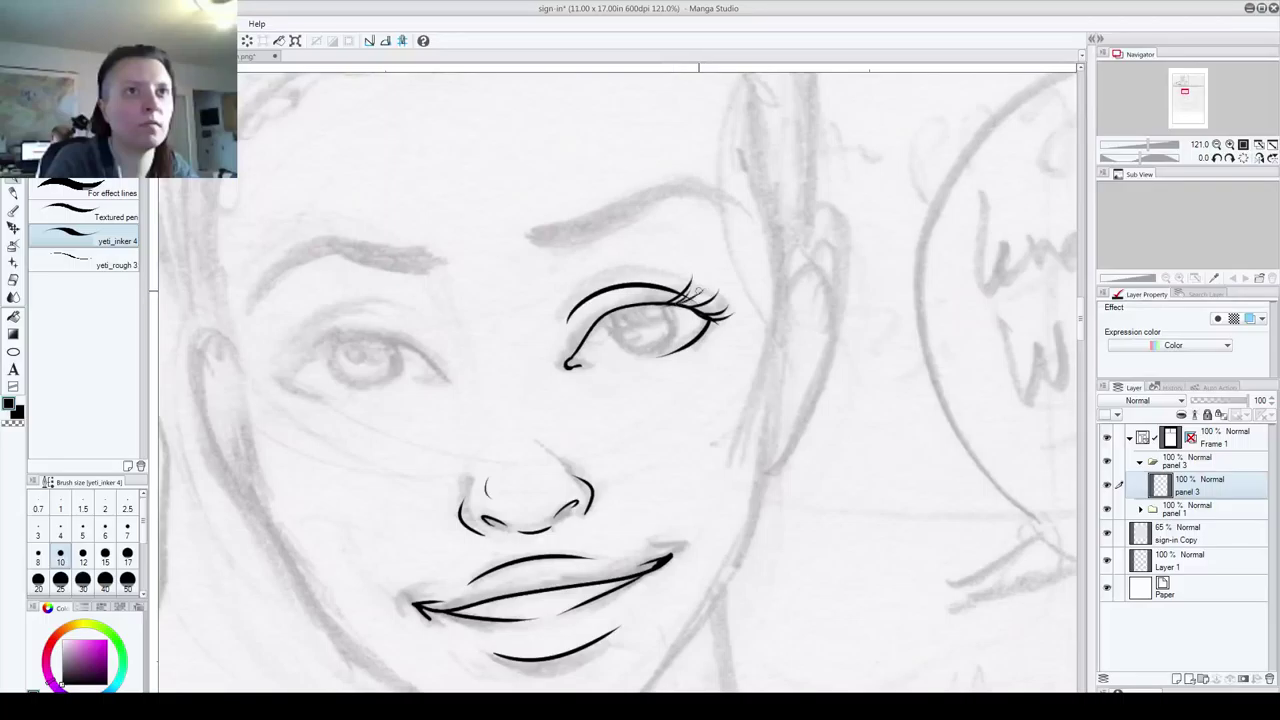
# - Ink the right-hand eye's iris and pupil with a highlight, plus the inner-corner details and a short line beneath the corner
pyautogui.moveTo(614, 310)
pyautogui.mouseDown()
pyautogui.moveTo(637, 344)
pyautogui.moveTo(667, 311)
pyautogui.moveTo(643, 322)
pyautogui.moveTo(627, 307)
pyautogui.moveTo(670, 316)
pyautogui.moveTo(633, 308)
pyautogui.mouseUp()
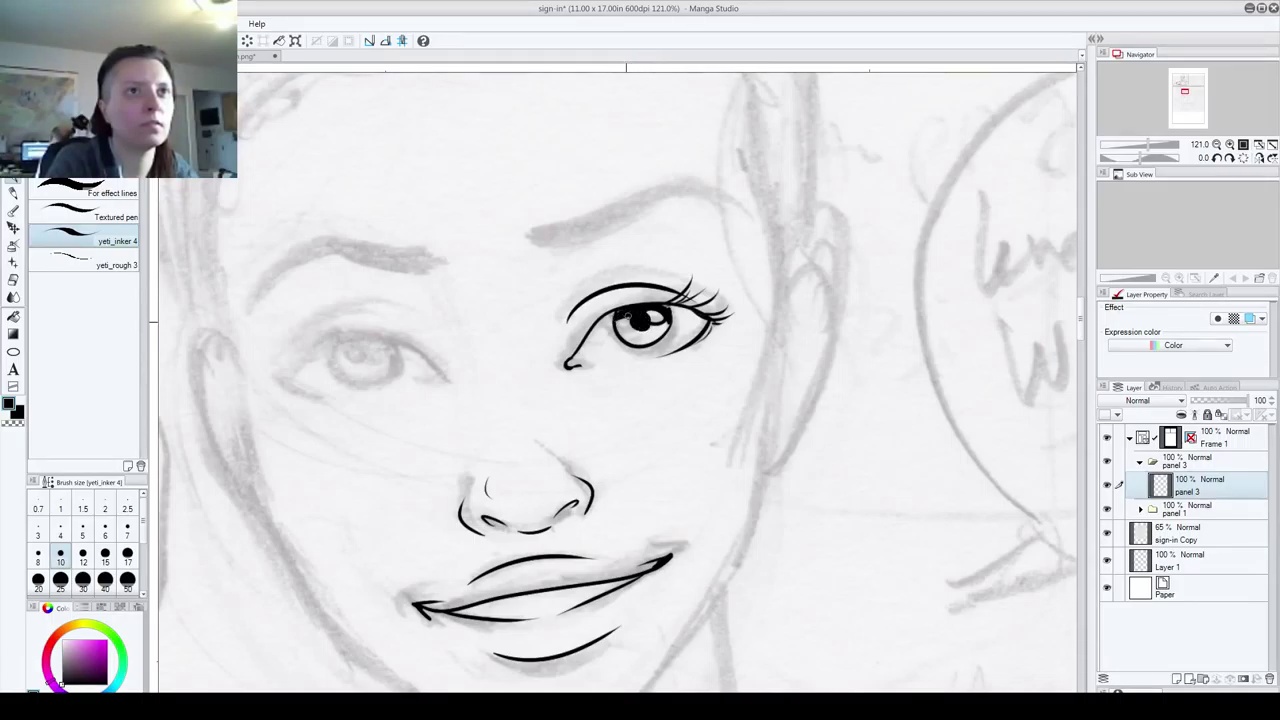
pyautogui.moveTo(640, 322)
pyautogui.mouseDown()
pyautogui.moveTo(683, 278)
pyautogui.moveTo(672, 336)
pyautogui.mouseUp()
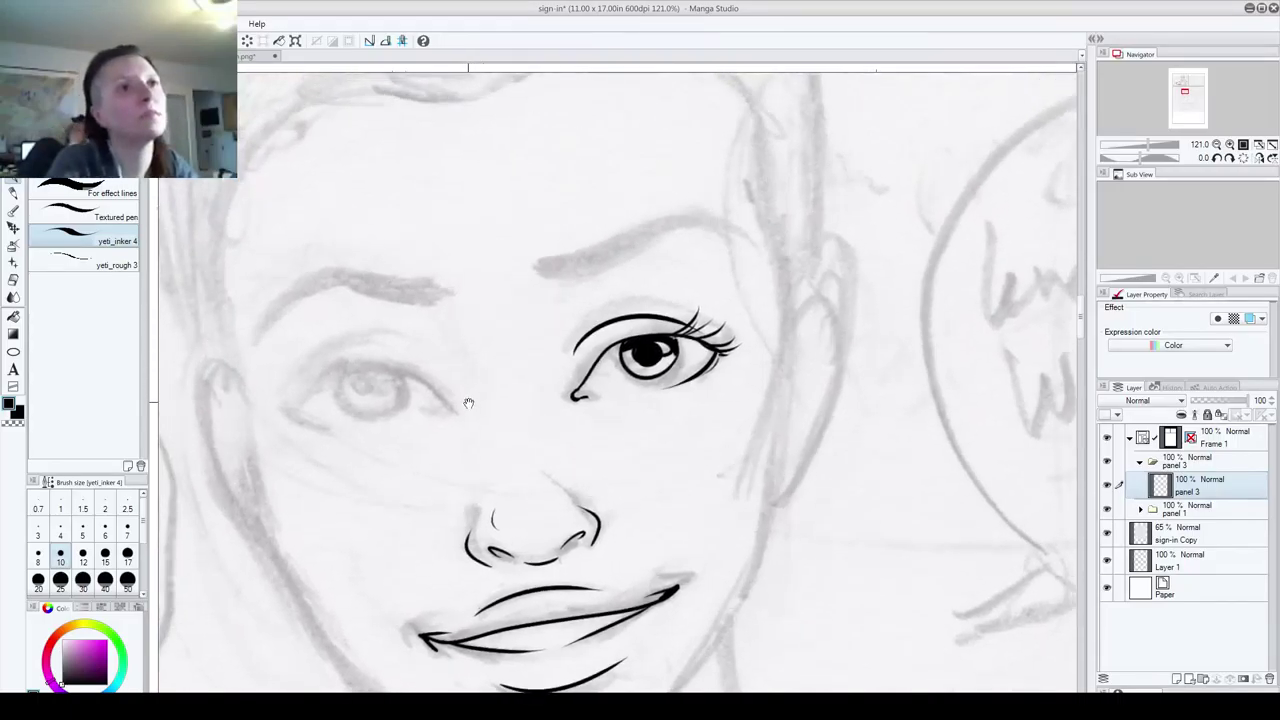
pyautogui.moveTo(413, 378); pyautogui.dragTo(498, 398)
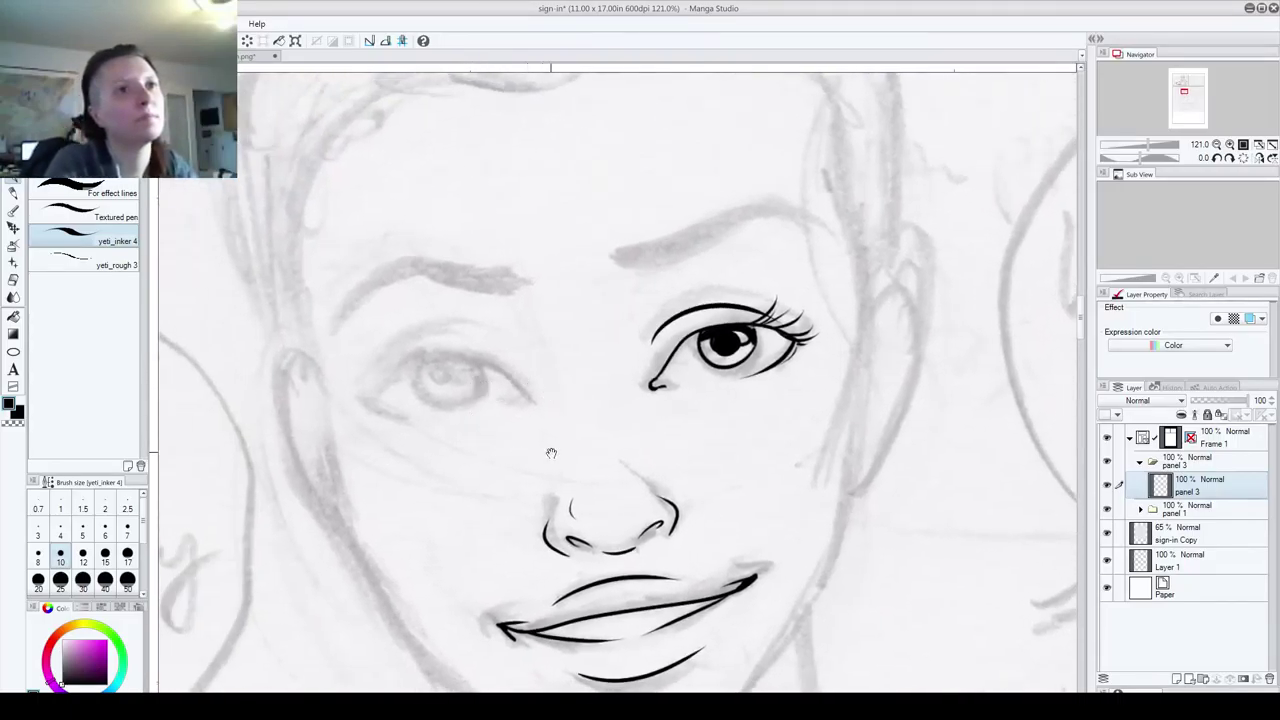
pyautogui.moveTo(551, 453); pyautogui.dragTo(493, 425)
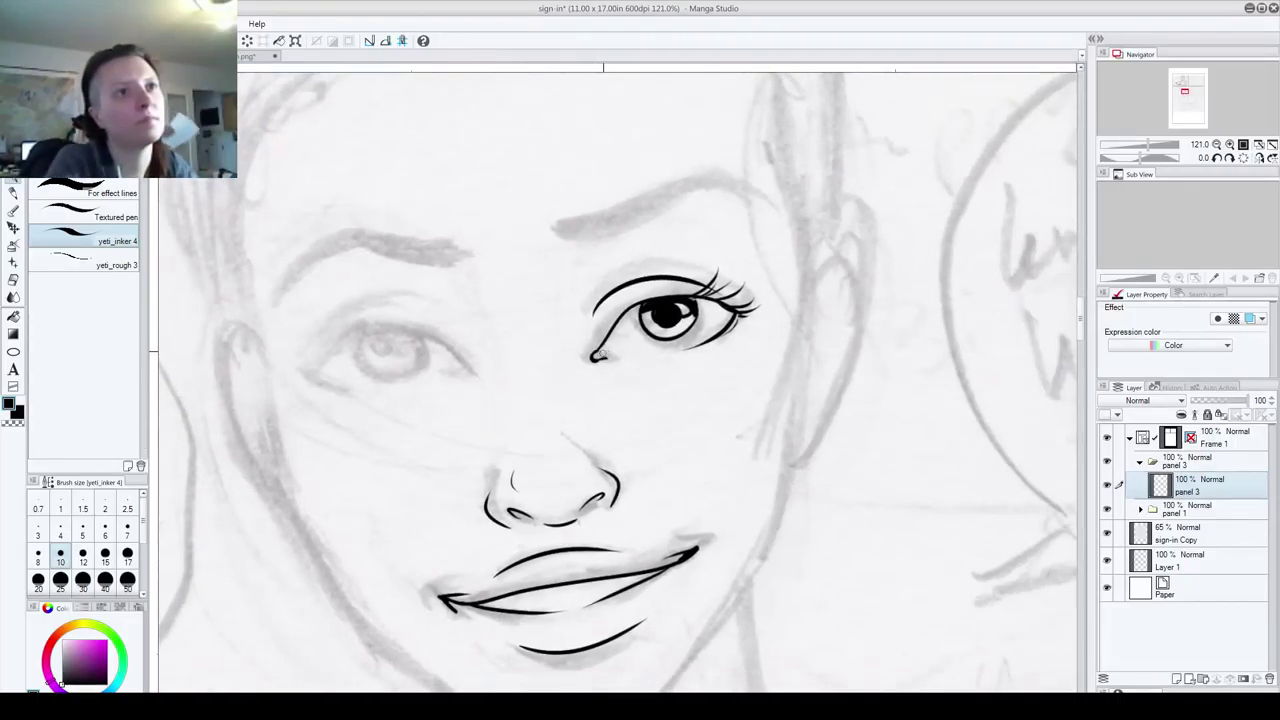
pyautogui.moveTo(598, 366); pyautogui.dragTo(640, 368)
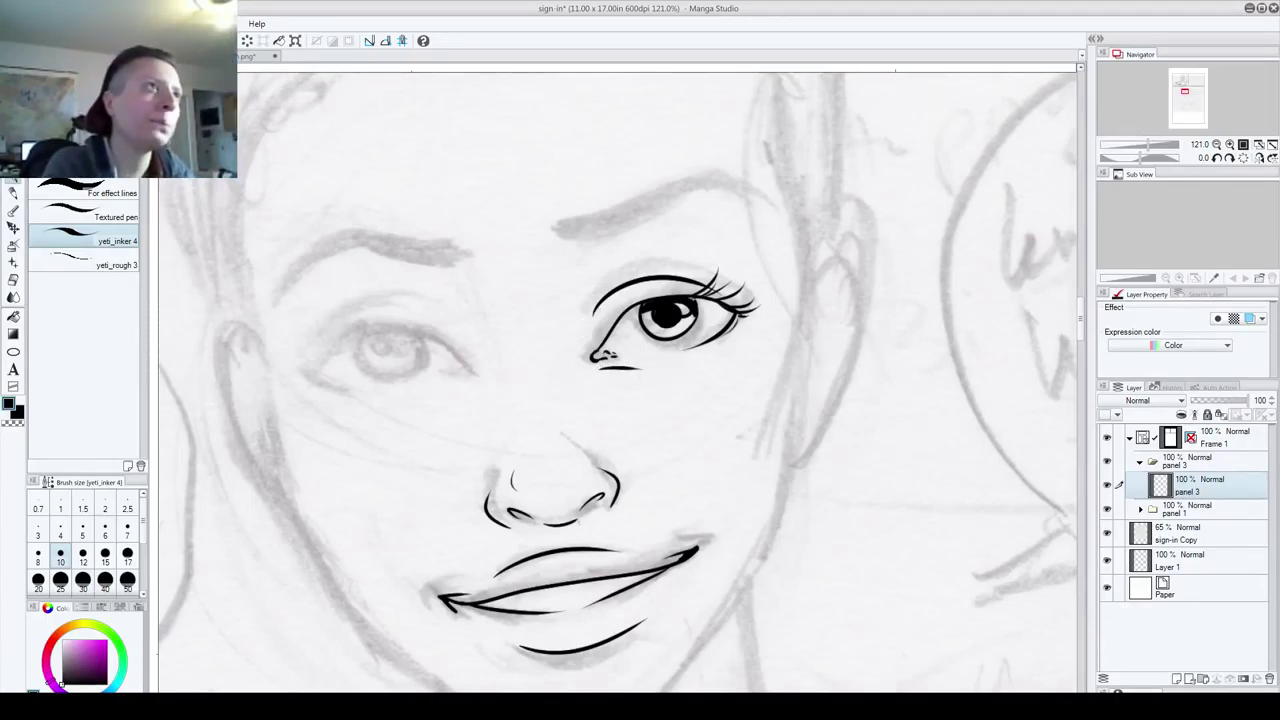
# - Select the inked eye with an elliptical selection and paste a copy of it onto its own layer
pyautogui.press('m')
pyautogui.moveTo(556, 246)
pyautogui.mouseDown()
pyautogui.moveTo(636, 332)
pyautogui.moveTo(782, 410)
pyautogui.mouseUp()
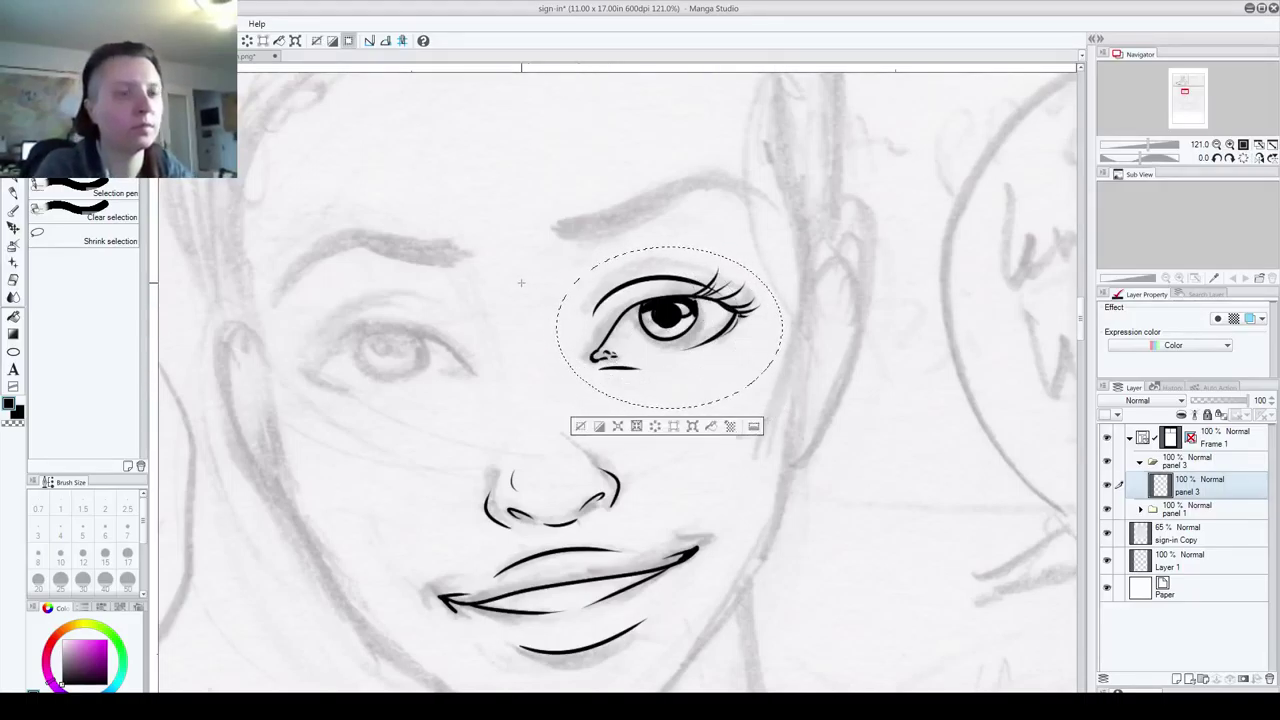
pyautogui.hotkey('ctrl', 'd')
pyautogui.hotkey('ctrl', 'v')
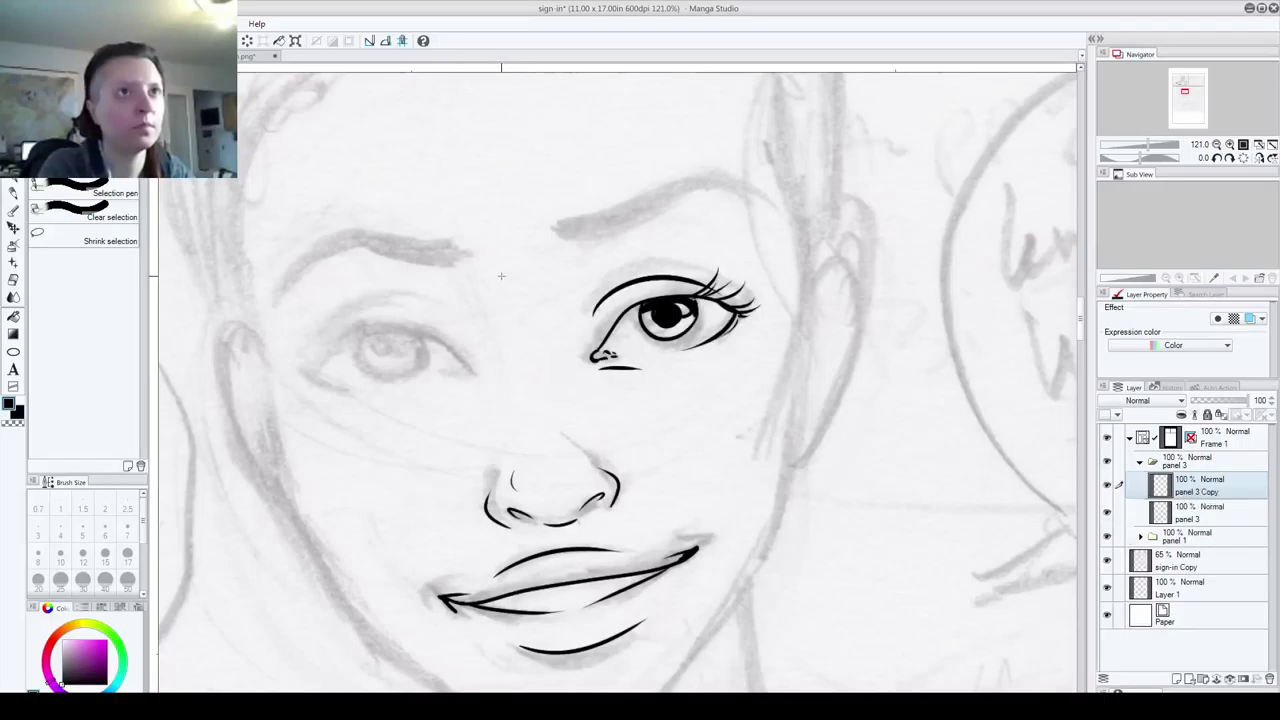
# - Flip the copied eye horizontally and move it over the sketched left-hand eye
pyautogui.click(38, 23)
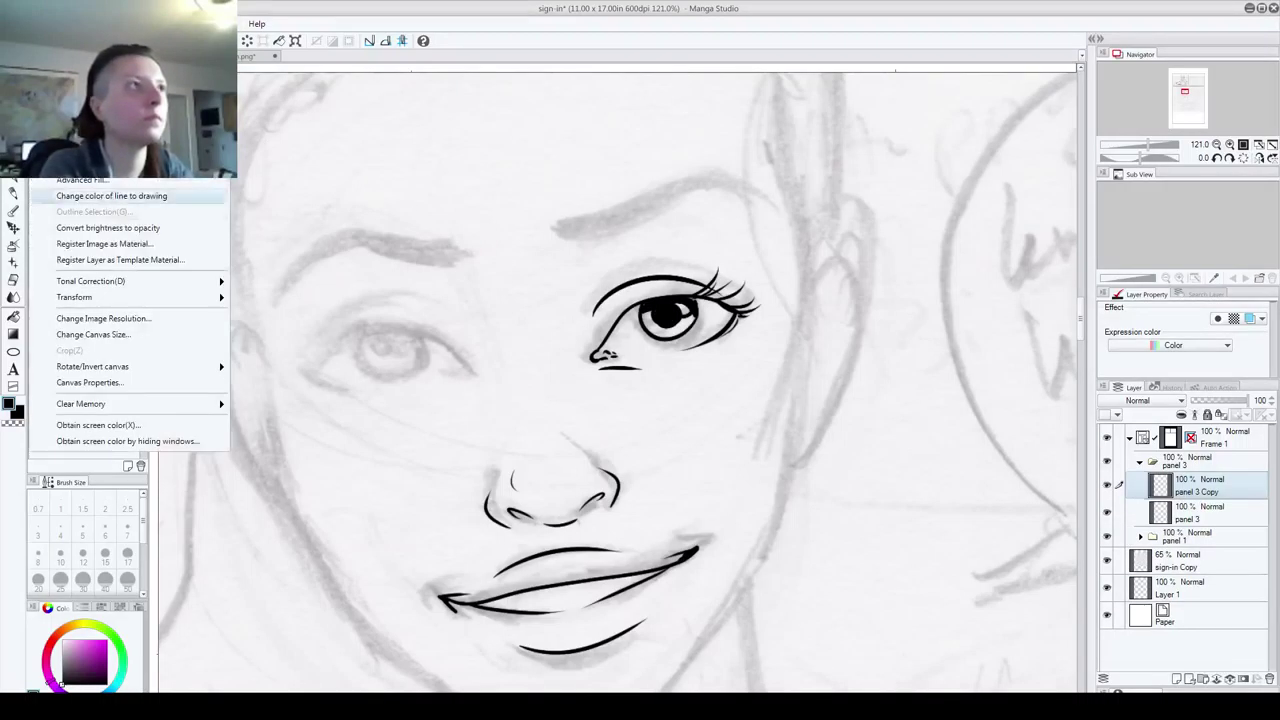
pyautogui.moveTo(76, 297)
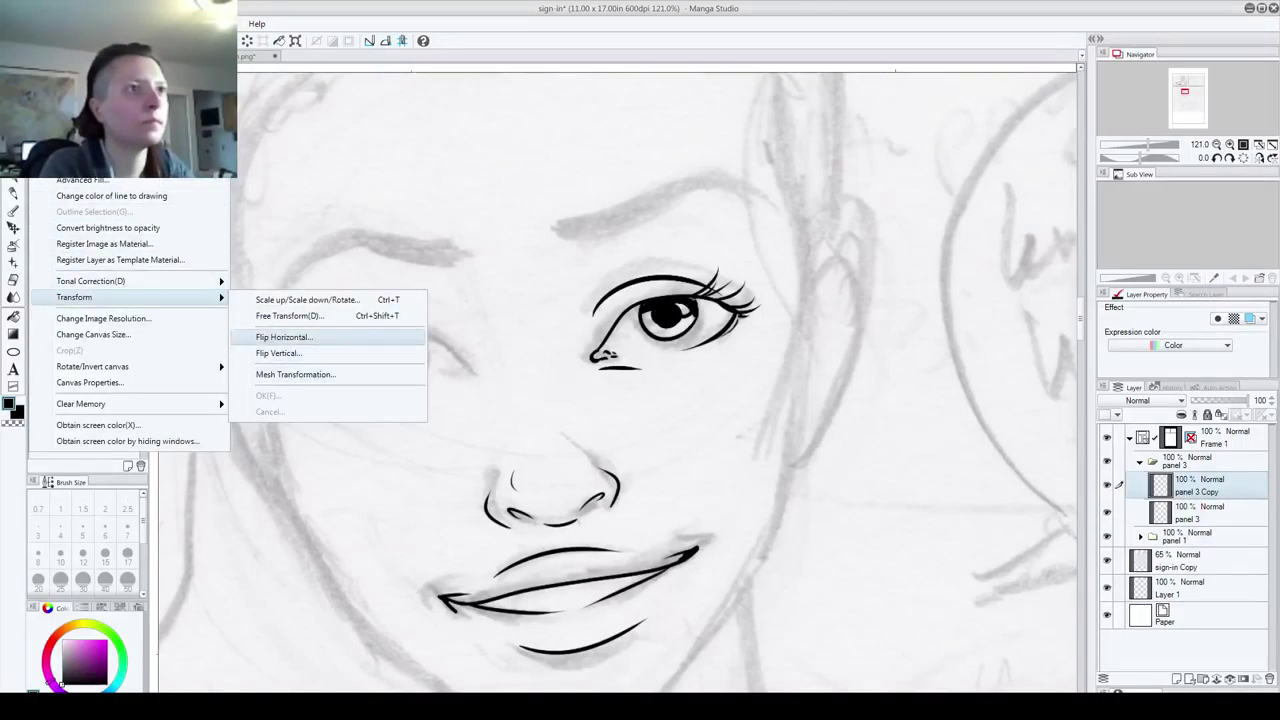
pyautogui.click(282, 337)
pyautogui.press('k')
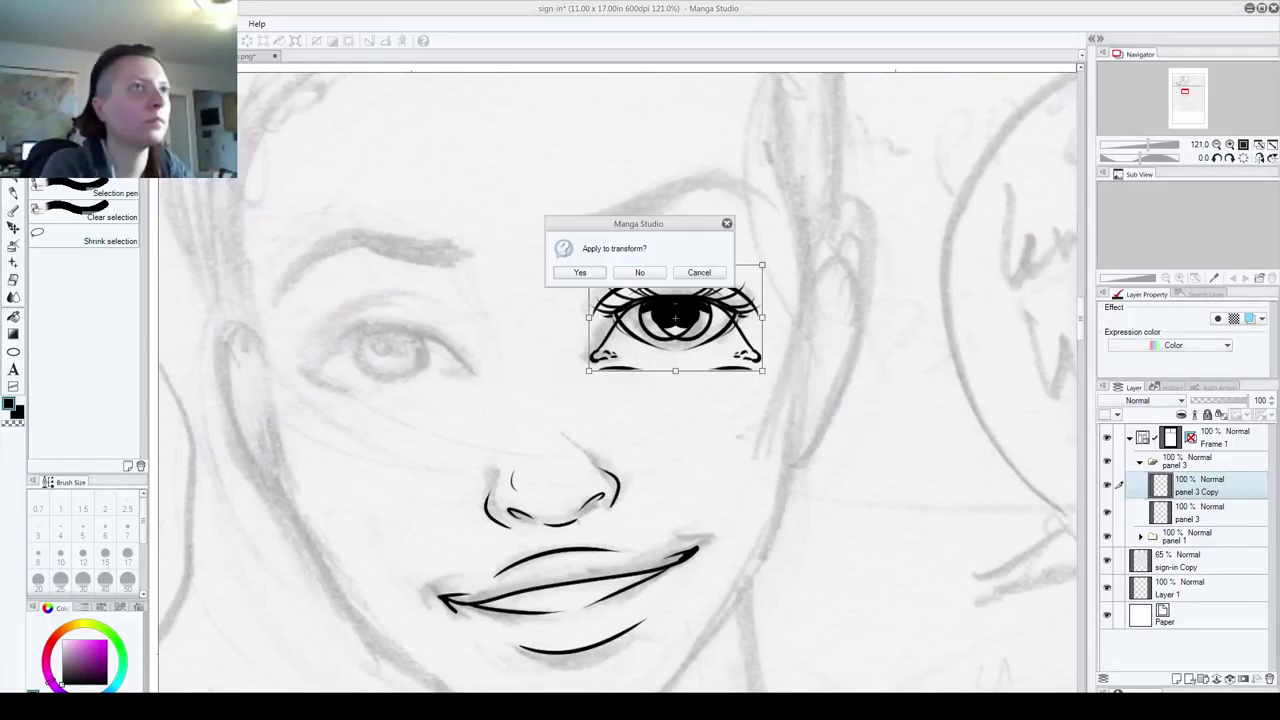
pyautogui.press('Return')
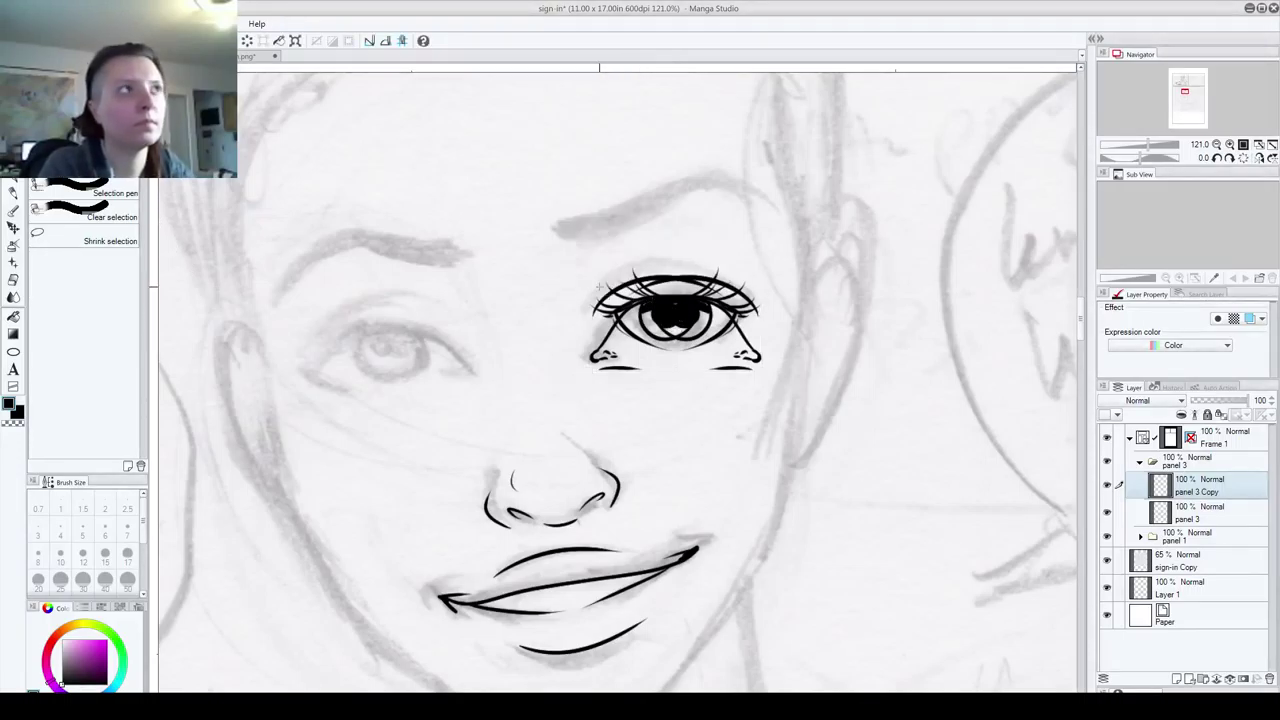
pyautogui.press('k')
pyautogui.moveTo(684, 325); pyautogui.dragTo(402, 346)
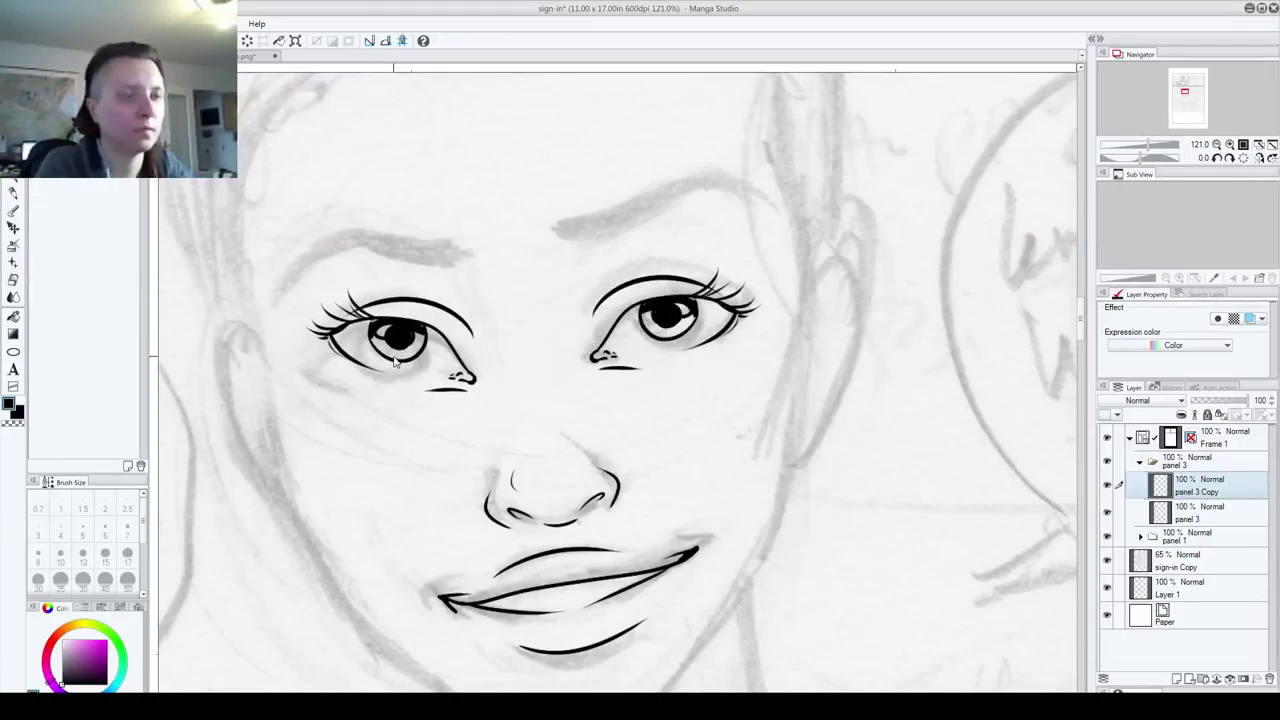
# - Rotate the copied eye counterclockwise and nudge it to match the tilt and position of the sketched eye, and apply the transform
pyautogui.hotkey('ctrl', 't')
pyautogui.moveTo(293, 278); pyautogui.dragTo(348, 335)
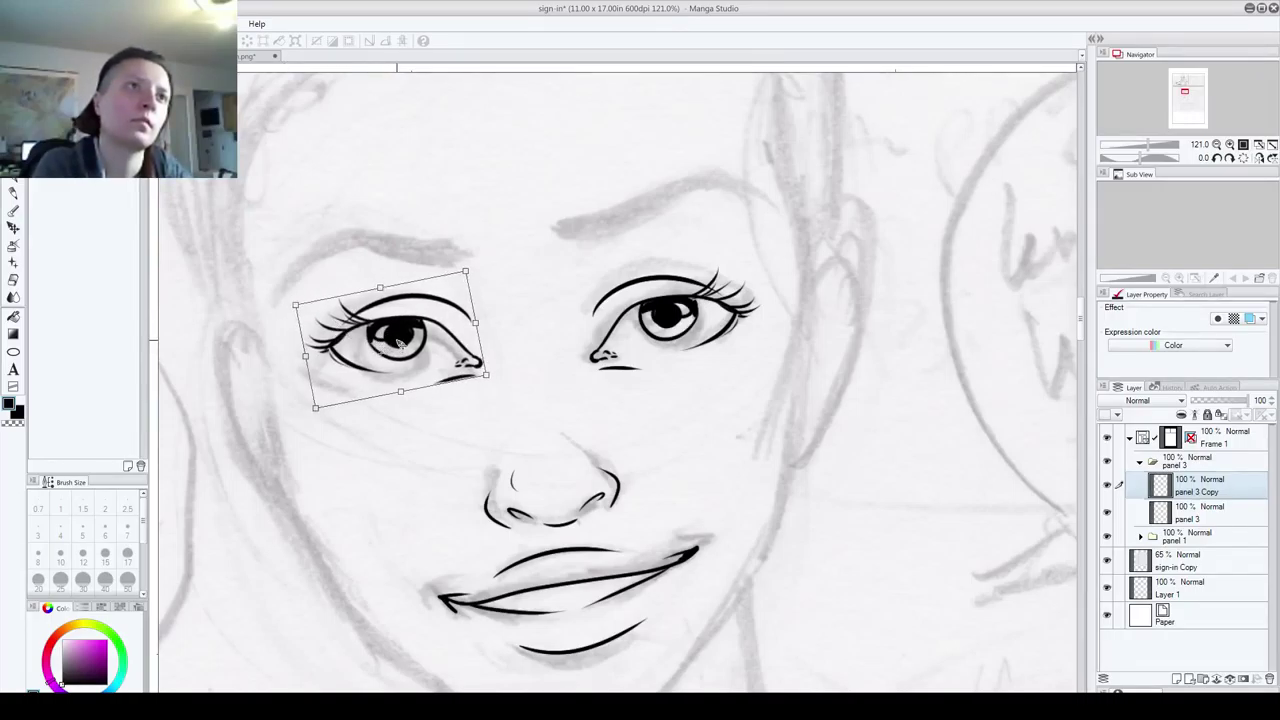
pyautogui.moveTo(402, 338); pyautogui.dragTo(399, 342)
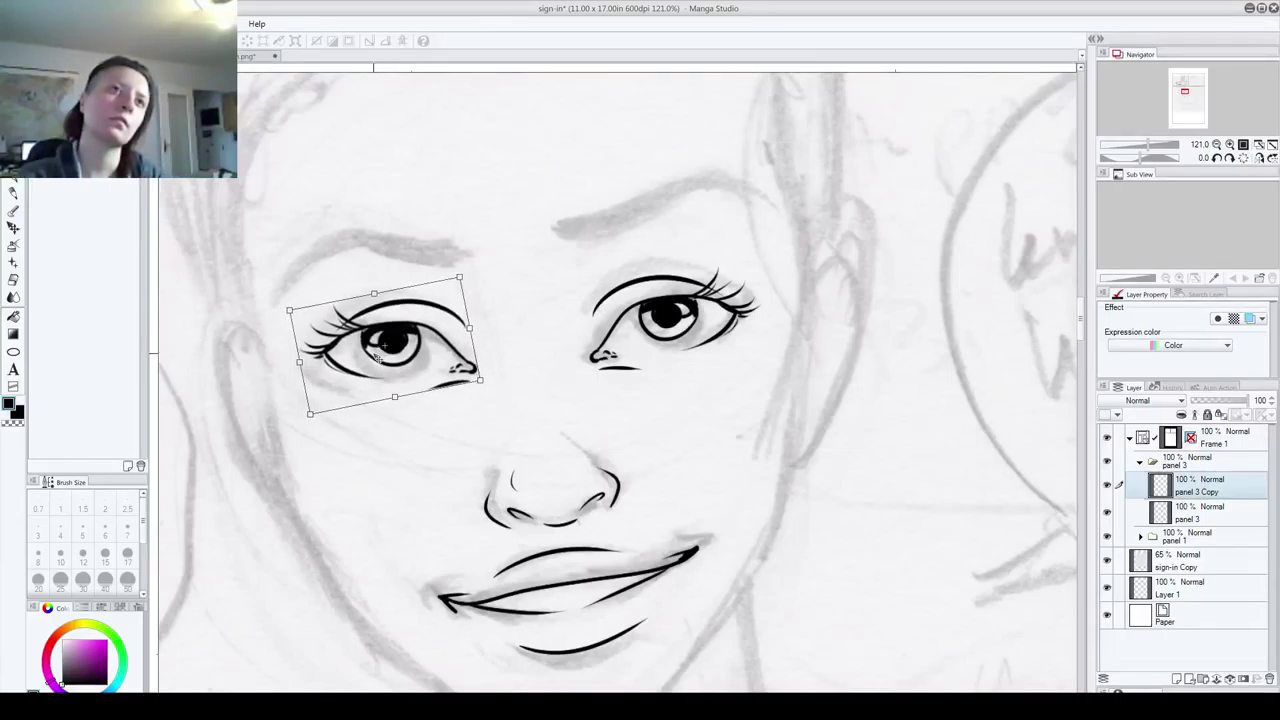
pyautogui.moveTo(279, 296); pyautogui.dragTo(279, 299)
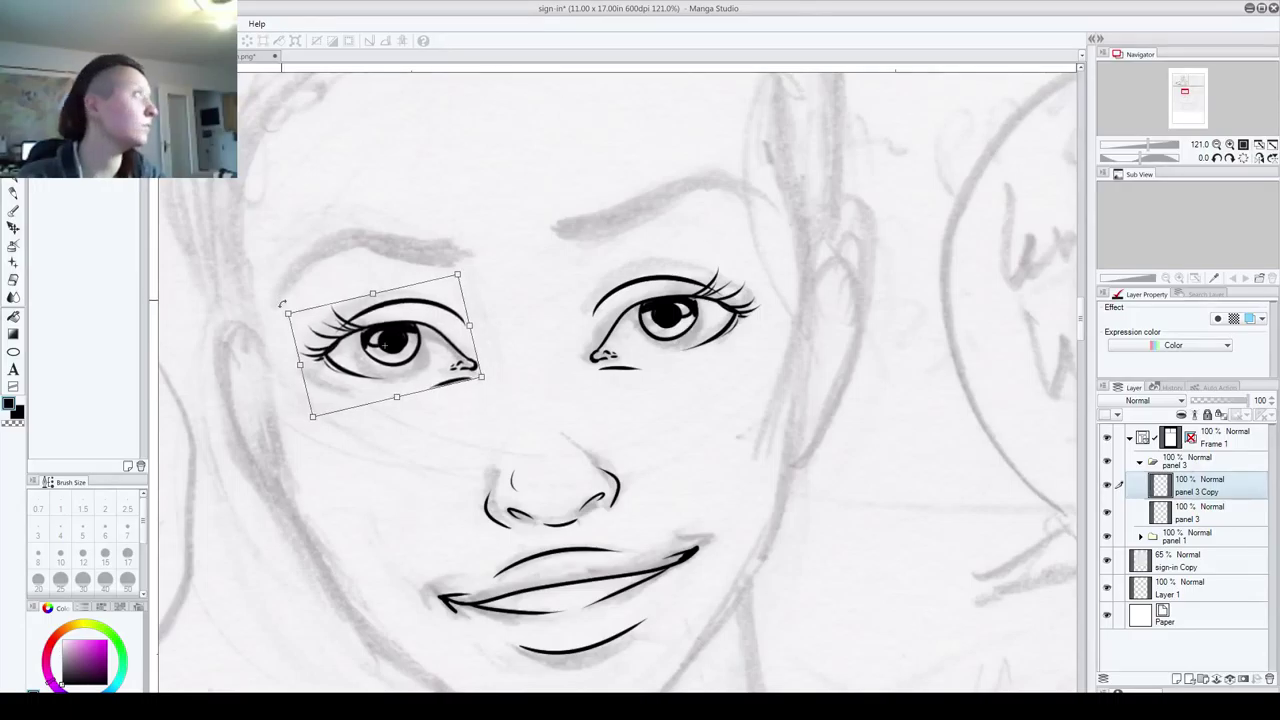
pyautogui.moveTo(399, 340); pyautogui.dragTo(394, 344)
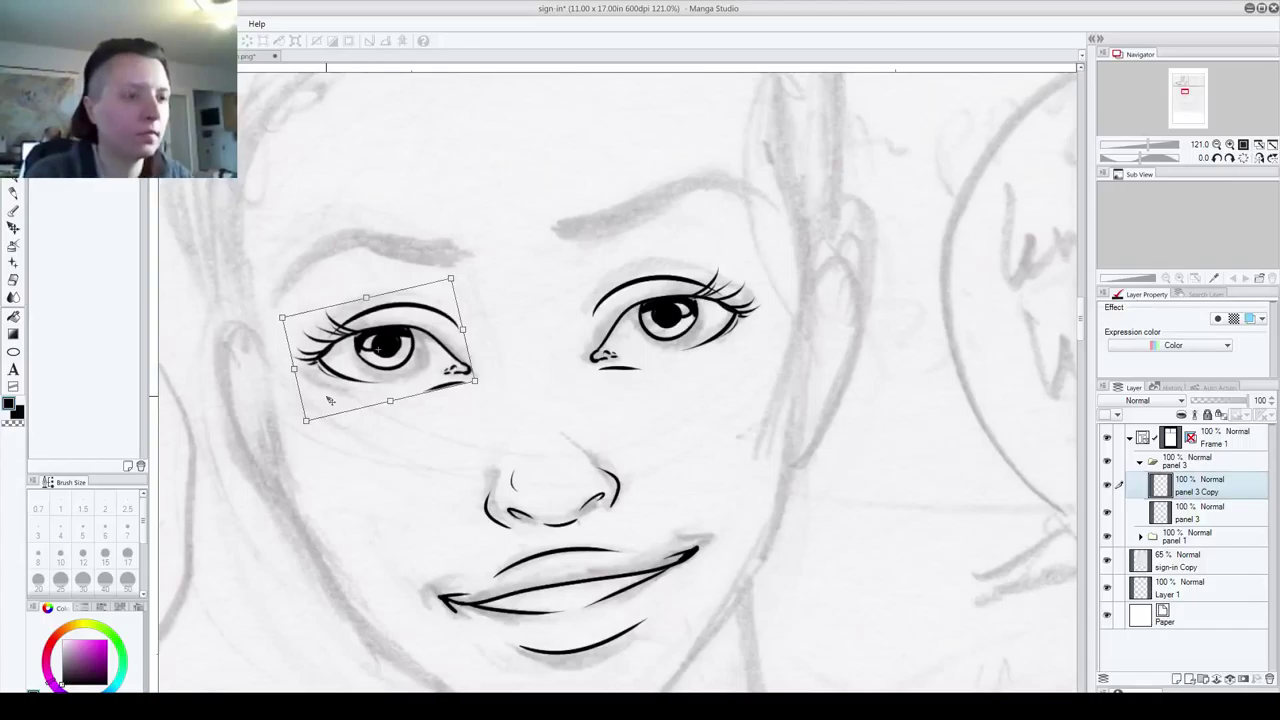
pyautogui.scroll(5, 420, 335)
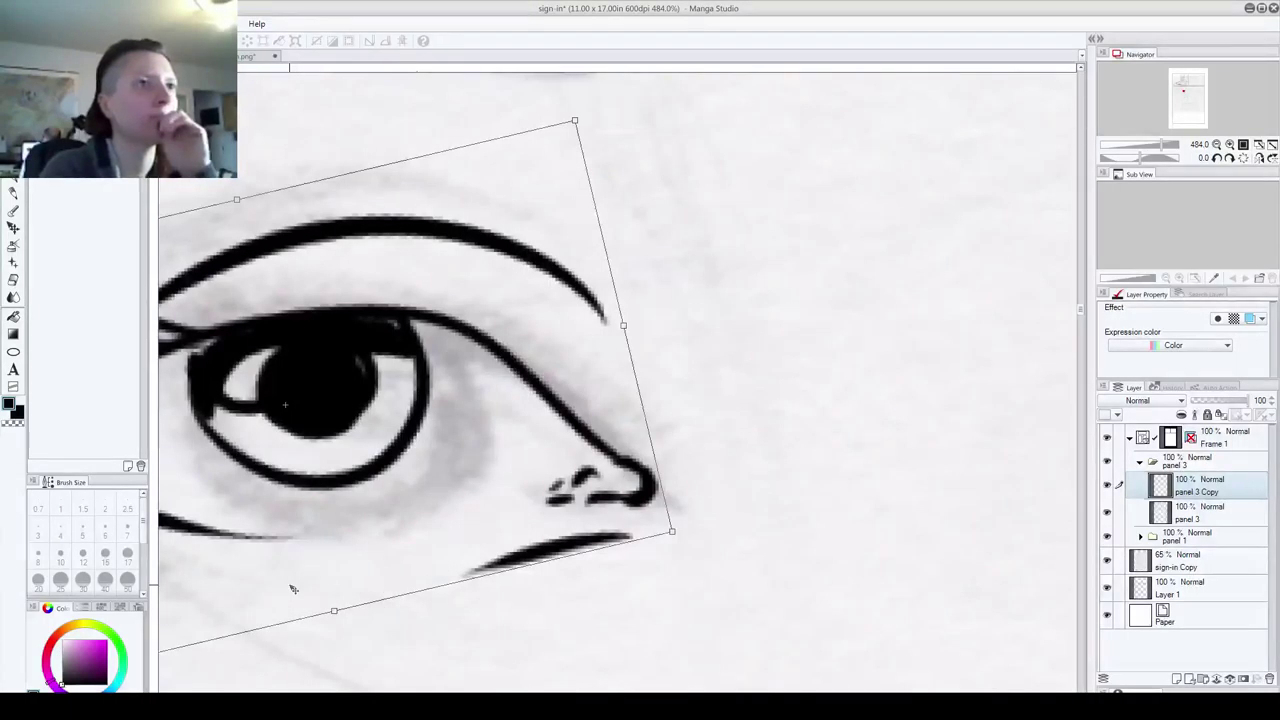
pyautogui.moveTo(390, 361)
pyautogui.mouseDown()
pyautogui.moveTo(377, 361)
pyautogui.moveTo(391, 364)
pyautogui.mouseUp()
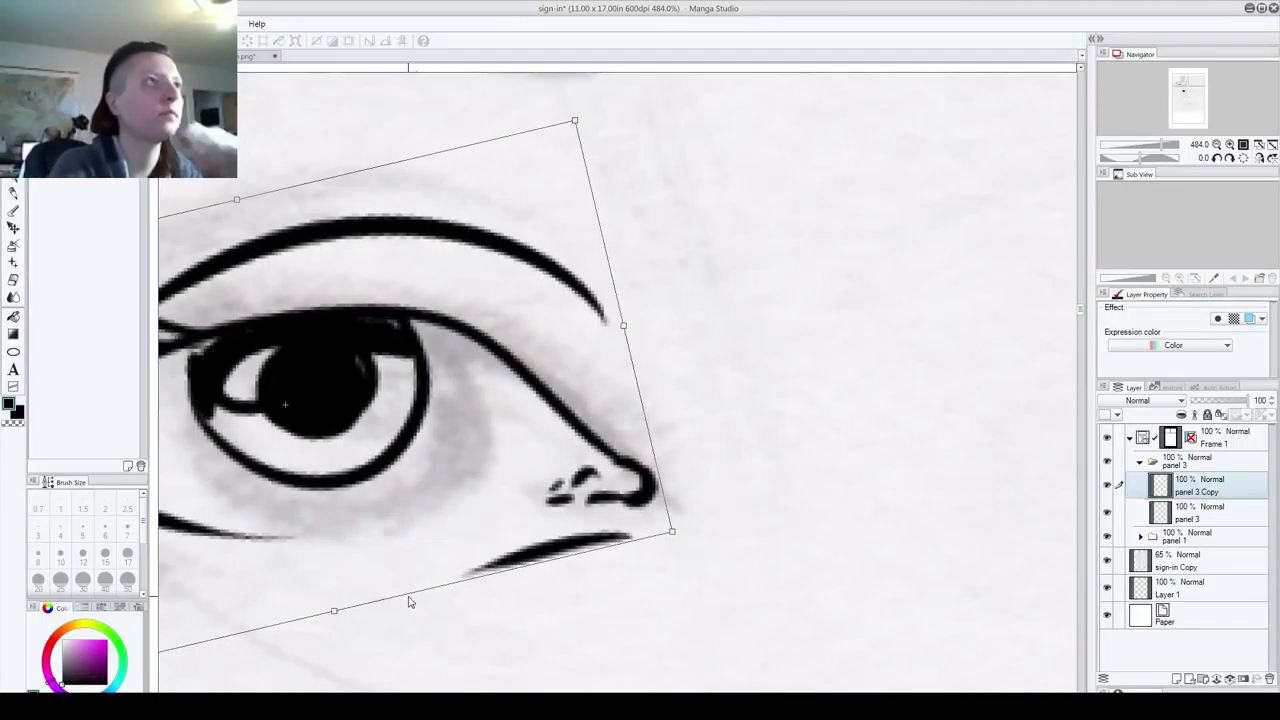
pyautogui.click(15, 226)
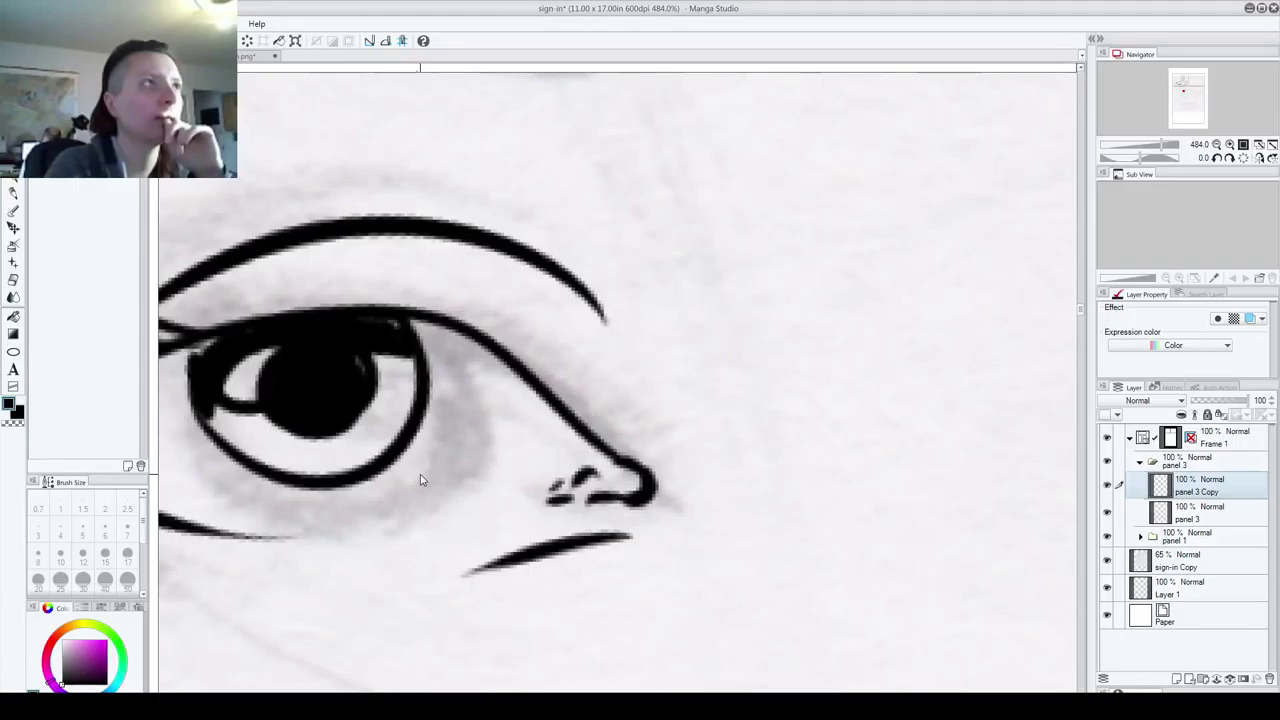
# - Erase a round highlight at the inner upper edge of the copied eye's pupil, outline it, and start filling the old highlight
pyautogui.press('e')
pyautogui.moveTo(382, 377); pyautogui.dragTo(394, 356)
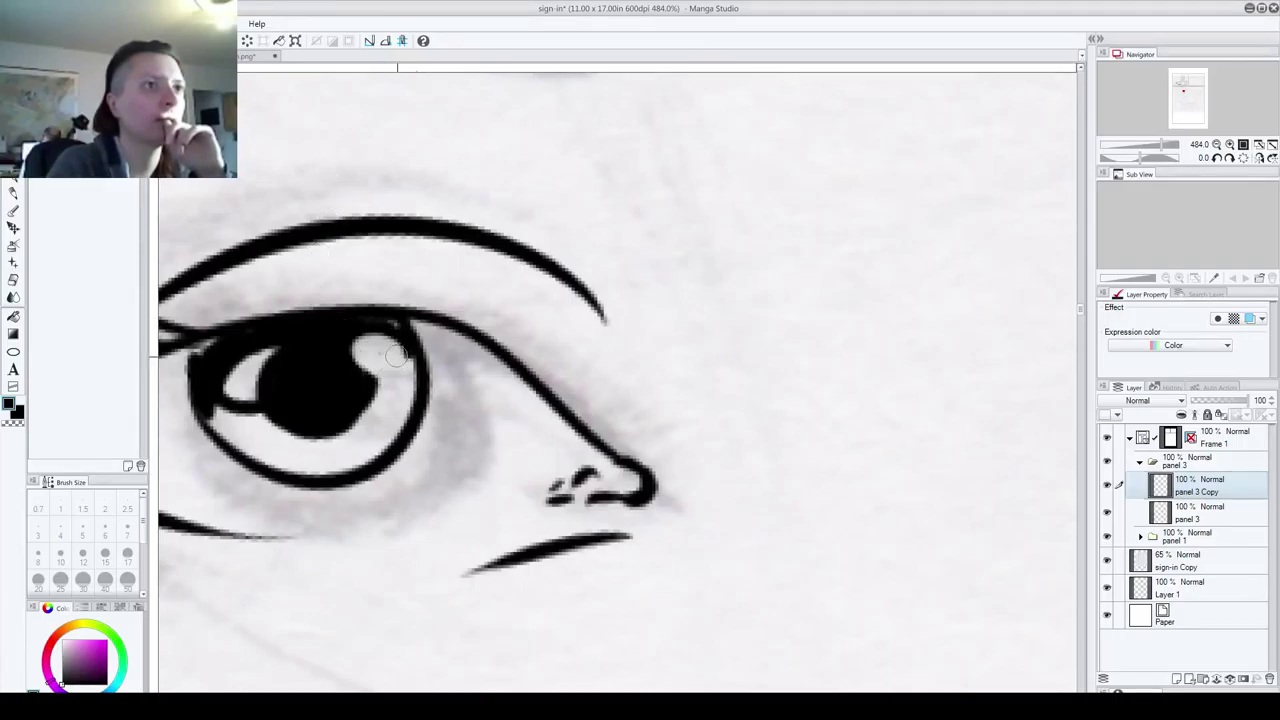
pyautogui.hotkey('ctrl', 'z')
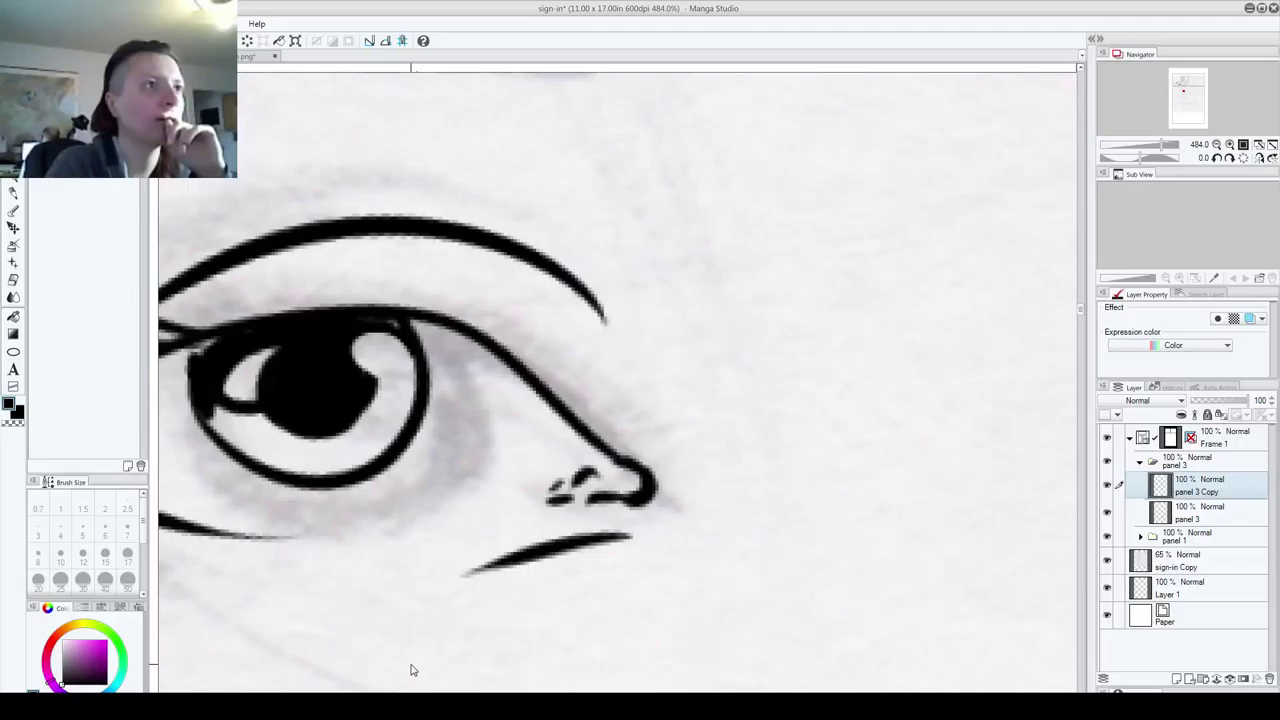
pyautogui.click(14, 188)
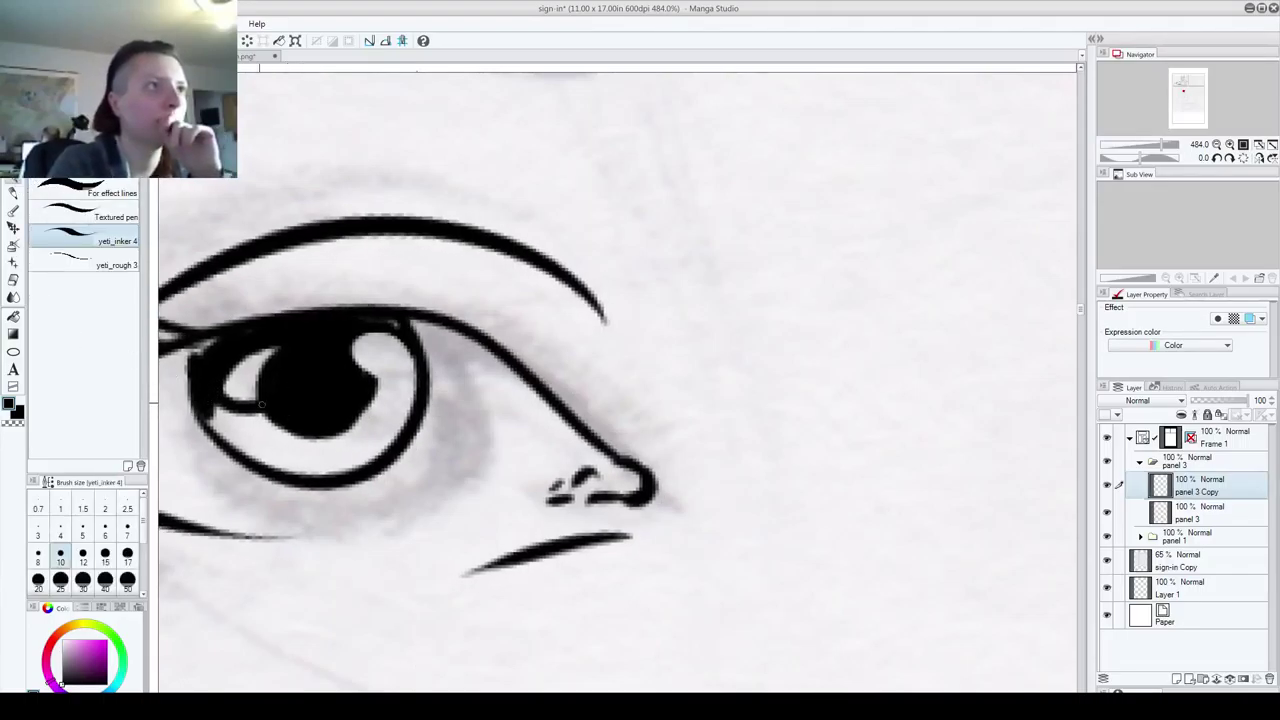
pyautogui.moveTo(247, 392)
pyautogui.mouseDown()
pyautogui.moveTo(226, 351)
pyautogui.moveTo(284, 341)
pyautogui.moveTo(250, 362)
pyautogui.moveTo(262, 348)
pyautogui.moveTo(261, 375)
pyautogui.mouseUp()
pyautogui.moveTo(364, 379); pyautogui.dragTo(413, 369)
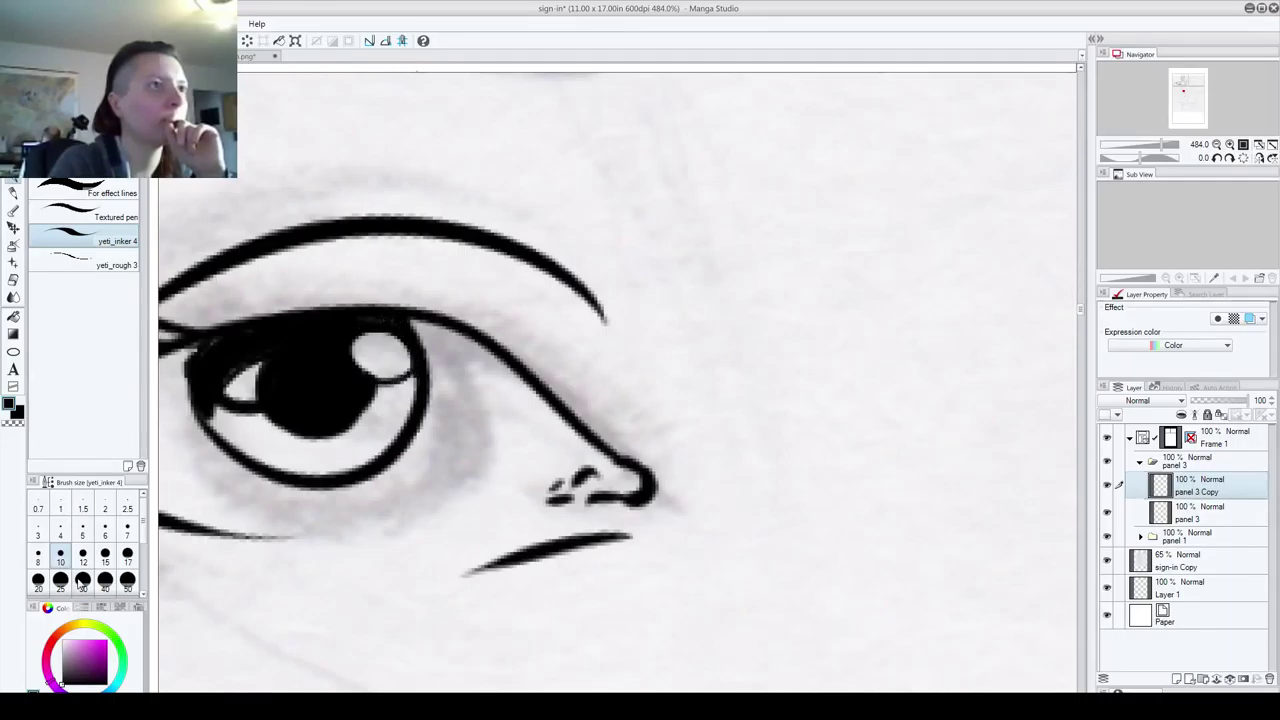
# - Remove the outline of the old highlight in the copied eye and ink fine hatching on the iris beside the pupil
pyautogui.hotkey('ctrl', 'z')
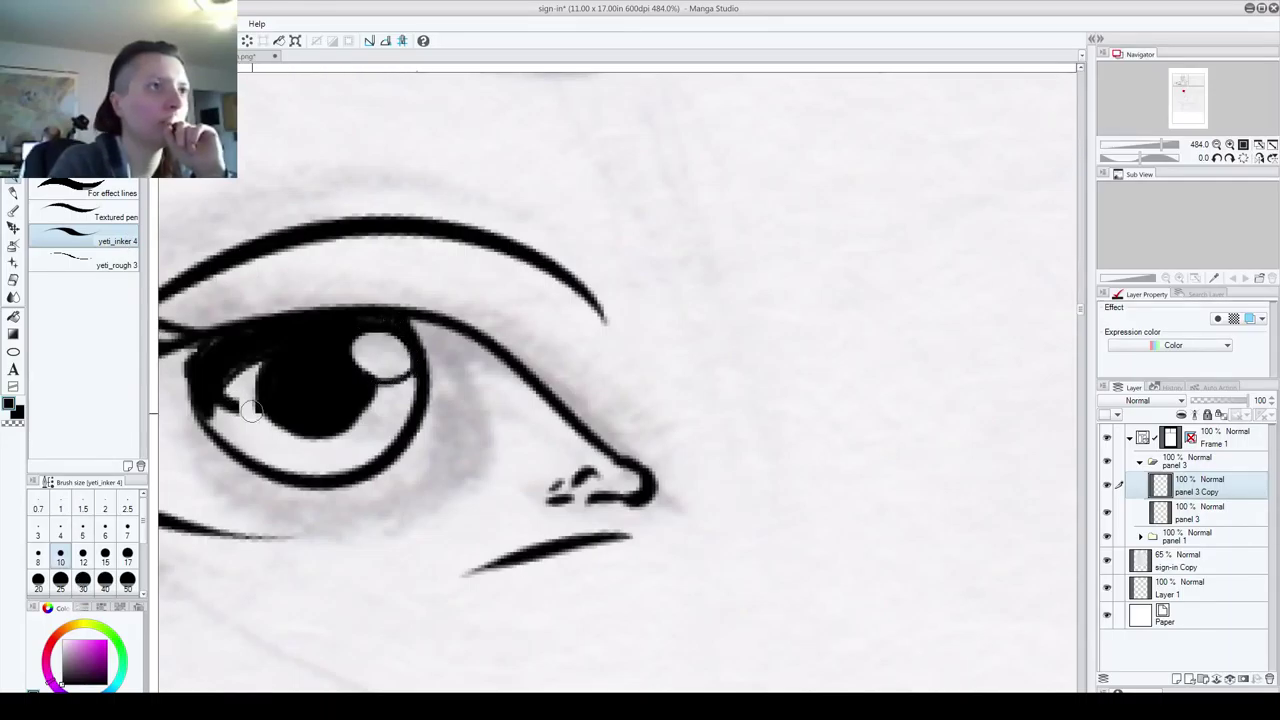
pyautogui.moveTo(250, 410)
pyautogui.mouseDown()
pyautogui.moveTo(222, 398)
pyautogui.moveTo(261, 411)
pyautogui.mouseUp()
pyautogui.moveTo(252, 368)
pyautogui.mouseDown()
pyautogui.moveTo(254, 396)
pyautogui.moveTo(294, 434)
pyautogui.mouseUp()
pyautogui.moveTo(211, 419)
pyautogui.mouseDown()
pyautogui.moveTo(250, 382)
pyautogui.moveTo(253, 395)
pyautogui.mouseUp()
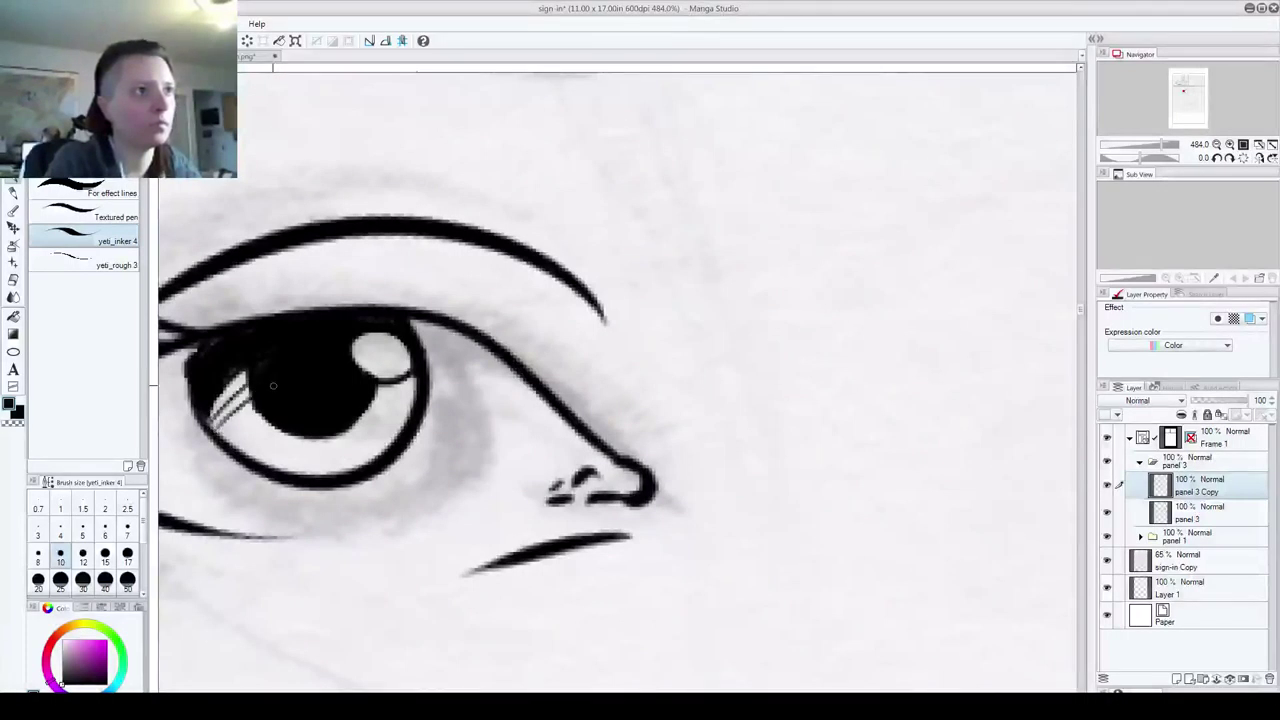
# - Add fine hatching lines to the right-hand eye's iris just beneath its highlight
pyautogui.moveTo(1010, 470); pyautogui.dragTo(631, 443)
pyautogui.moveTo(893, 272); pyautogui.dragTo(582, 379)
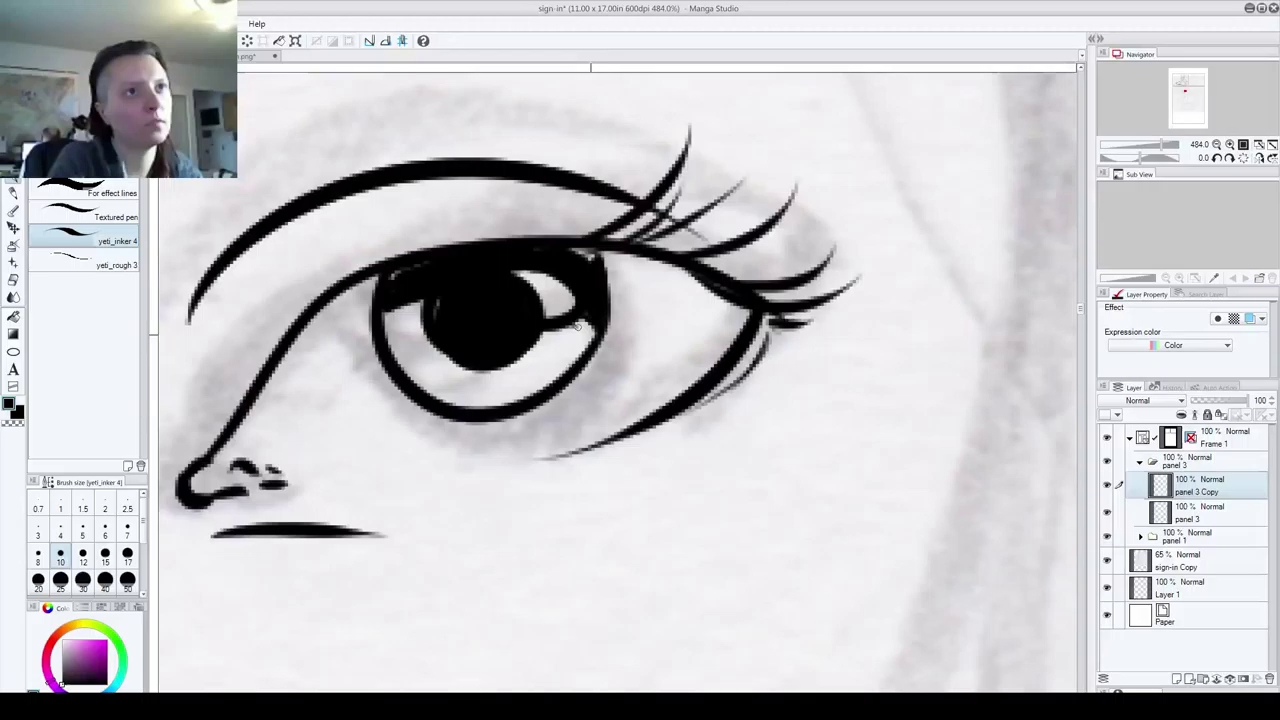
pyautogui.moveTo(590, 323); pyautogui.dragTo(545, 336)
pyautogui.moveTo(544, 335); pyautogui.dragTo(586, 348)
pyautogui.moveTo(541, 343); pyautogui.dragTo(578, 356)
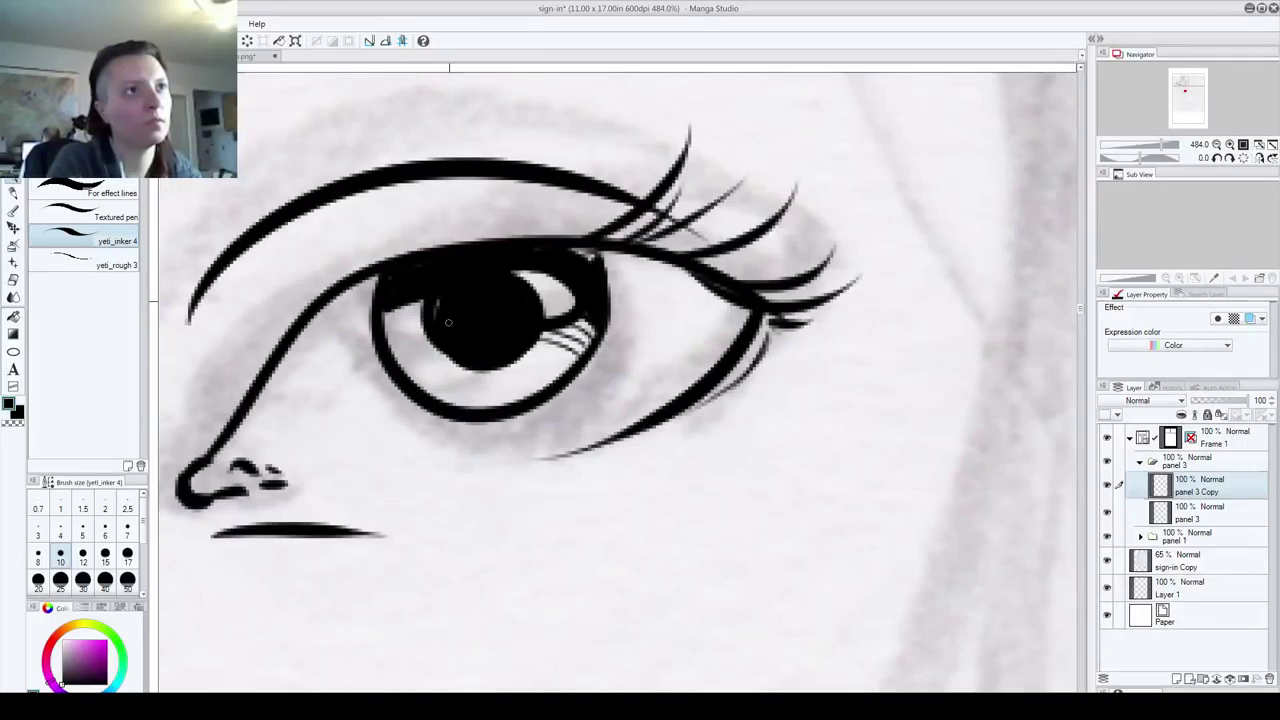
# - Merge the copied eye layer into the panel 3 layer and add two new layers above it
pyautogui.moveTo(256, 422); pyautogui.dragTo(890, 350)
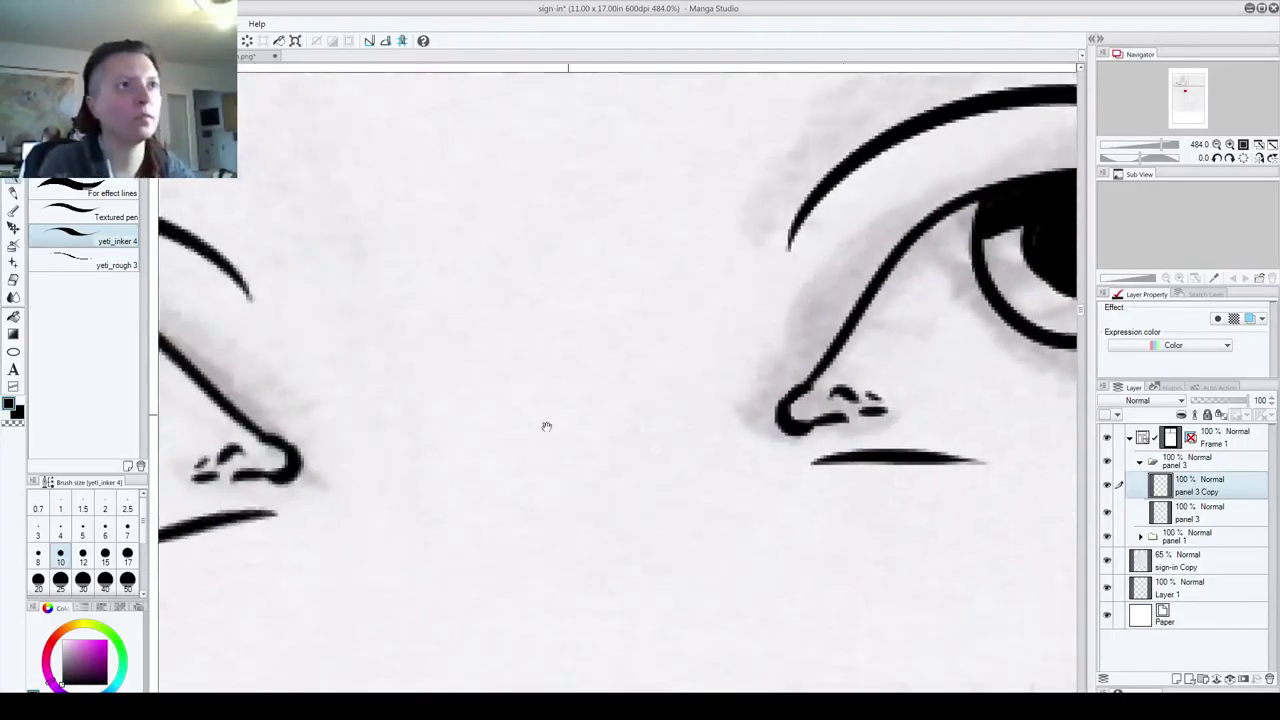
pyautogui.moveTo(517, 471); pyautogui.dragTo(700, 468)
pyautogui.scroll(-3, 764, 467)
pyautogui.scroll(-8, 763, 466)
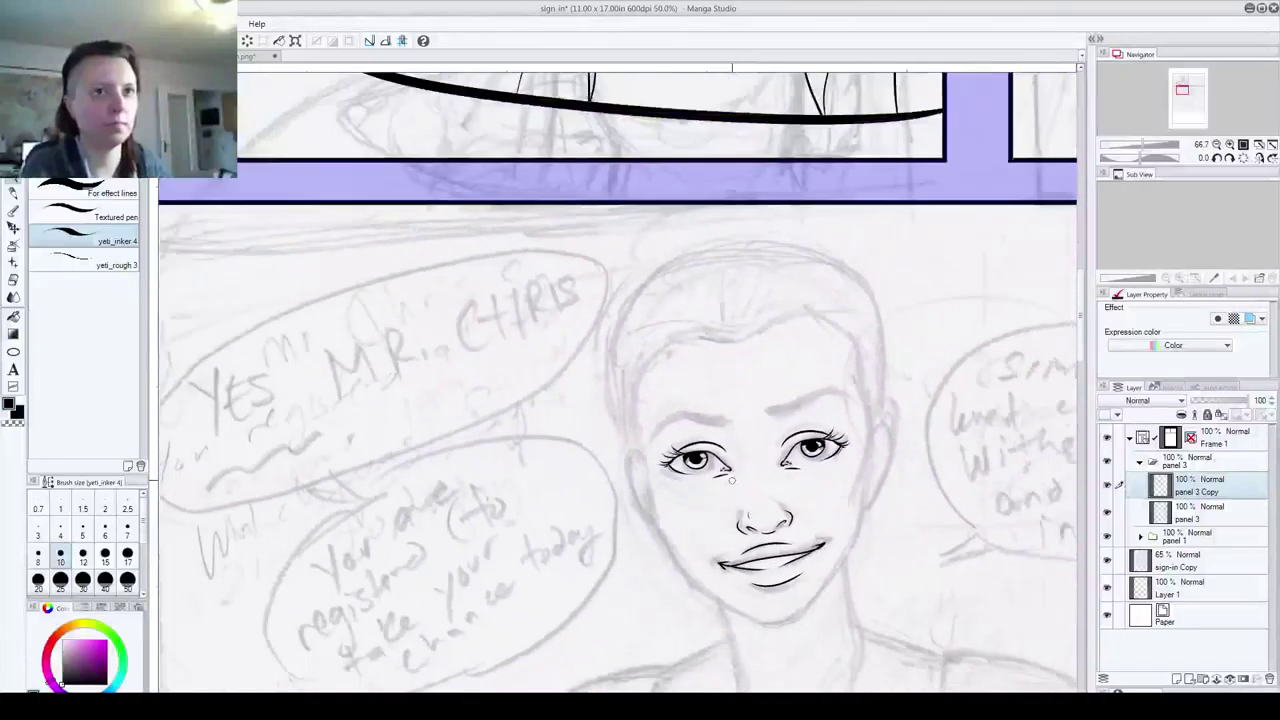
pyautogui.moveTo(918, 442); pyautogui.dragTo(728, 414)
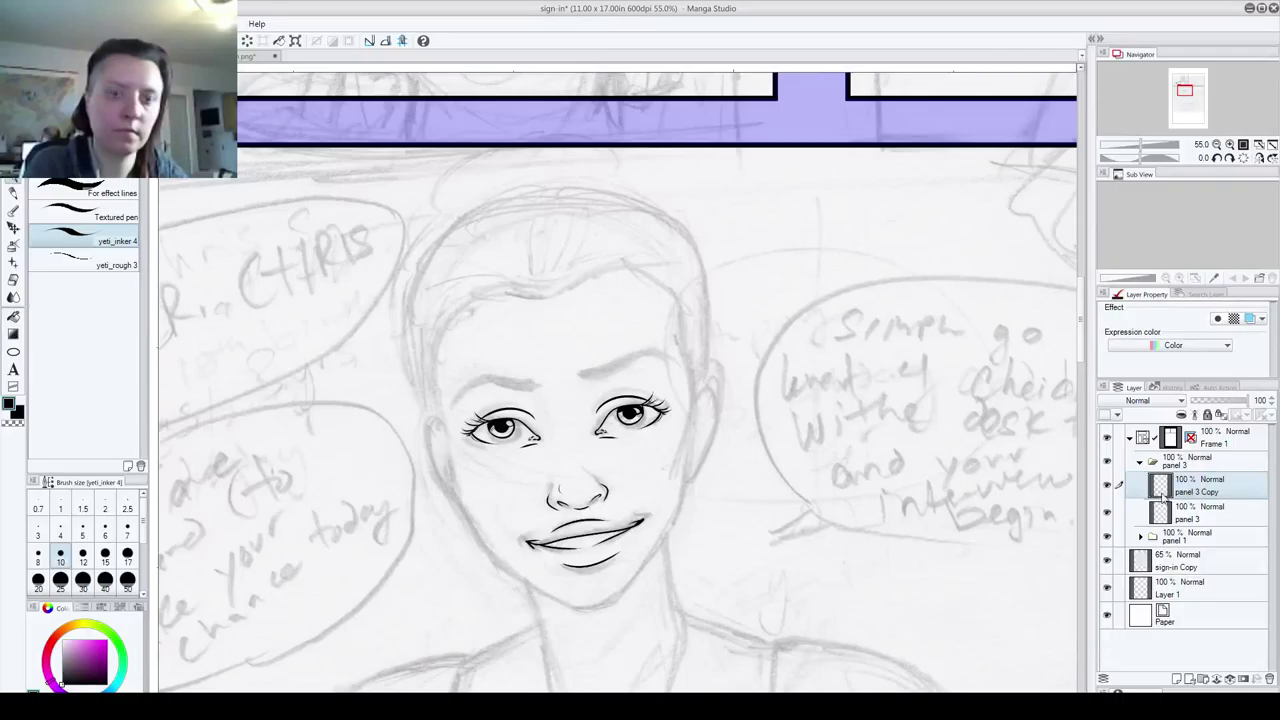
pyautogui.hotkey('ctrl', 'e')
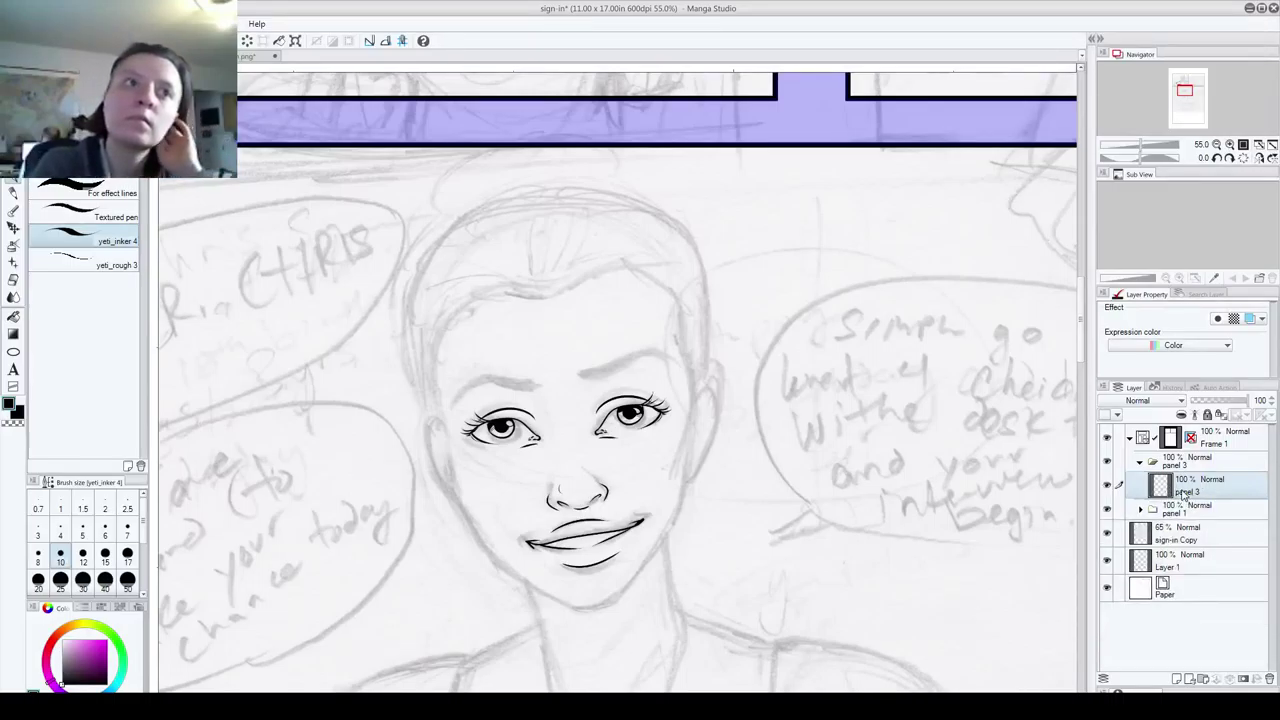
pyautogui.click(1176, 680)
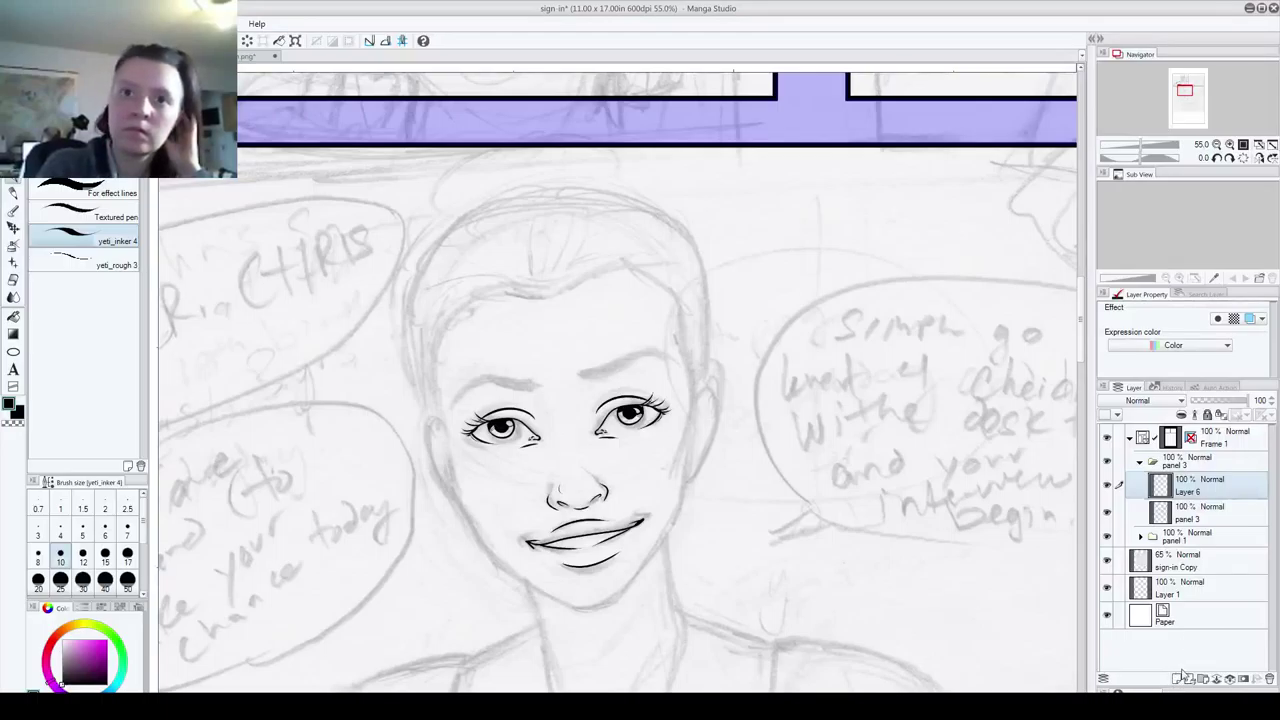
pyautogui.click(1176, 680)
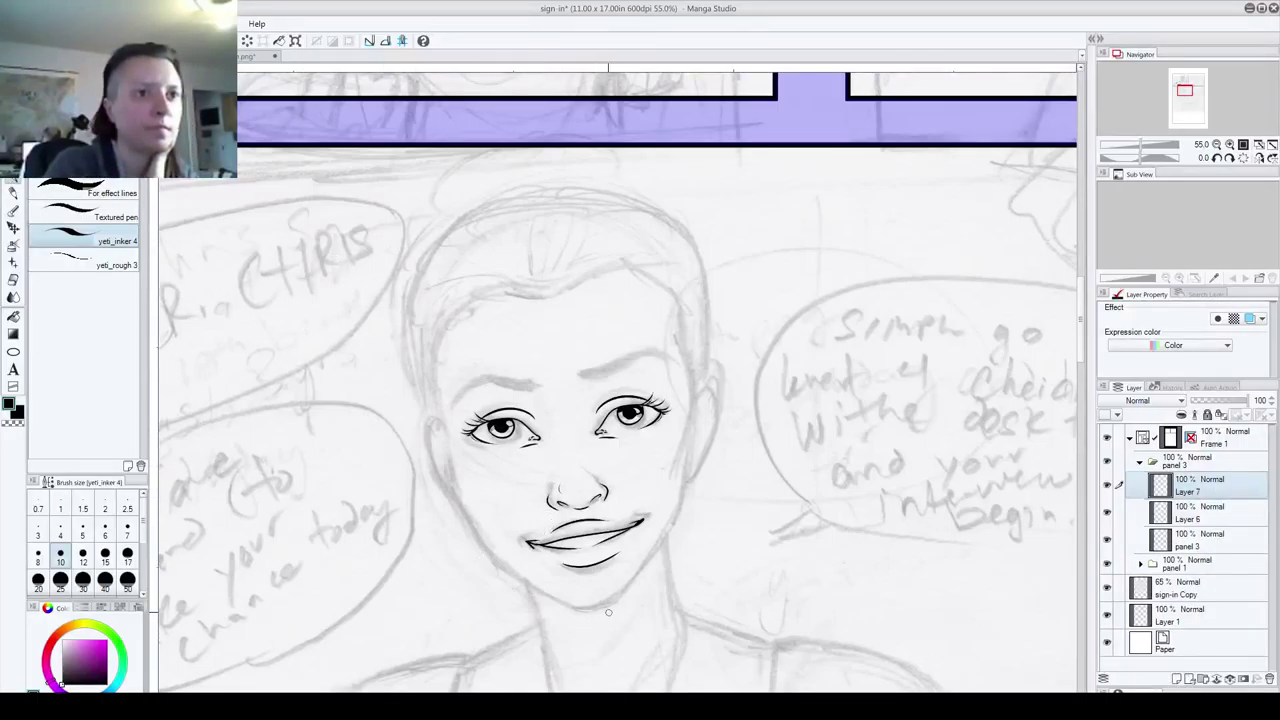
# - Ink the right-hand face contour on the top new layer, from the chin along the jaw and cheek up to the temple
pyautogui.moveTo(588, 608)
pyautogui.mouseDown()
pyautogui.moveTo(620, 598)
pyautogui.moveTo(643, 576)
pyautogui.mouseUp()
pyautogui.hotkey('ctrl', 'z')
pyautogui.moveTo(588, 609); pyautogui.dragTo(655, 560)
pyautogui.hotkey('ctrl', 'z')
pyautogui.moveTo(588, 609)
pyautogui.mouseDown()
pyautogui.moveTo(662, 545)
pyautogui.moveTo(692, 400)
pyautogui.moveTo(676, 478)
pyautogui.mouseUp()
pyautogui.hotkey('ctrl', 'z')
pyautogui.moveTo(692, 384)
pyautogui.mouseDown()
pyautogui.moveTo(695, 447)
pyautogui.moveTo(692, 354)
pyautogui.mouseUp()
pyautogui.hotkey('ctrl', 'z')
pyautogui.hotkey('ctrl', 'z')
pyautogui.moveTo(690, 436); pyautogui.dragTo(692, 338)
pyautogui.hotkey('ctrl', 'z')
pyautogui.moveTo(688, 437); pyautogui.dragTo(680, 349)
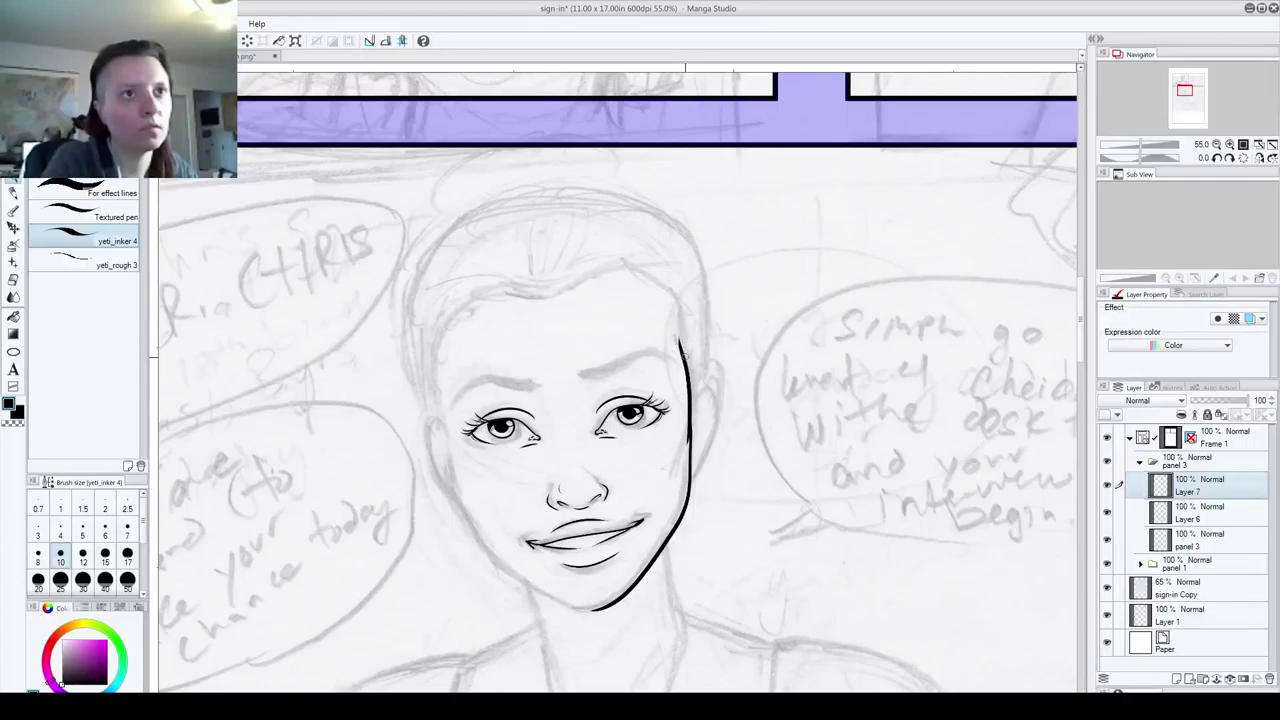
# - Ink the left-hand face contour from the temple down to the cheek, and try a stroke along the chin
pyautogui.moveTo(442, 408)
pyautogui.mouseDown()
pyautogui.moveTo(469, 513)
pyautogui.moveTo(458, 502)
pyautogui.moveTo(516, 580)
pyautogui.mouseUp()
pyautogui.hotkey('ctrl', 'z')
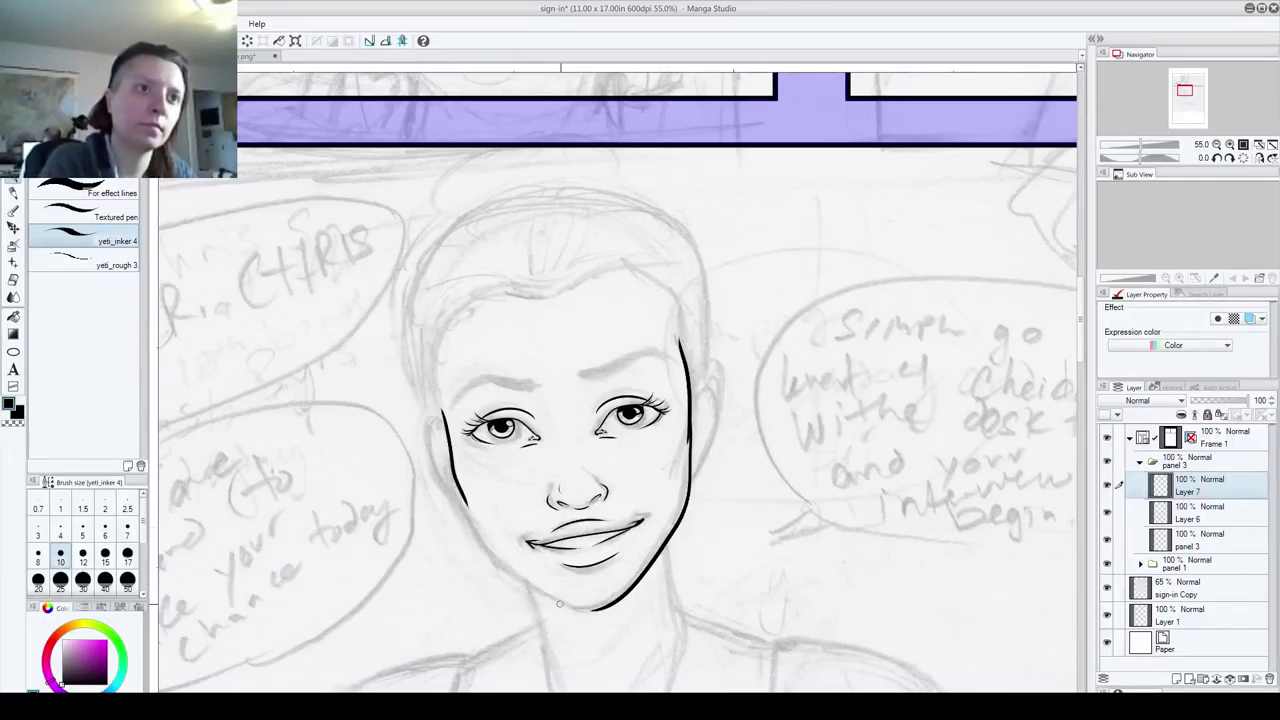
pyautogui.moveTo(602, 610); pyautogui.dragTo(542, 594)
pyautogui.hotkey('ctrl', 'z')
pyautogui.hotkey('ctrl', 'z')
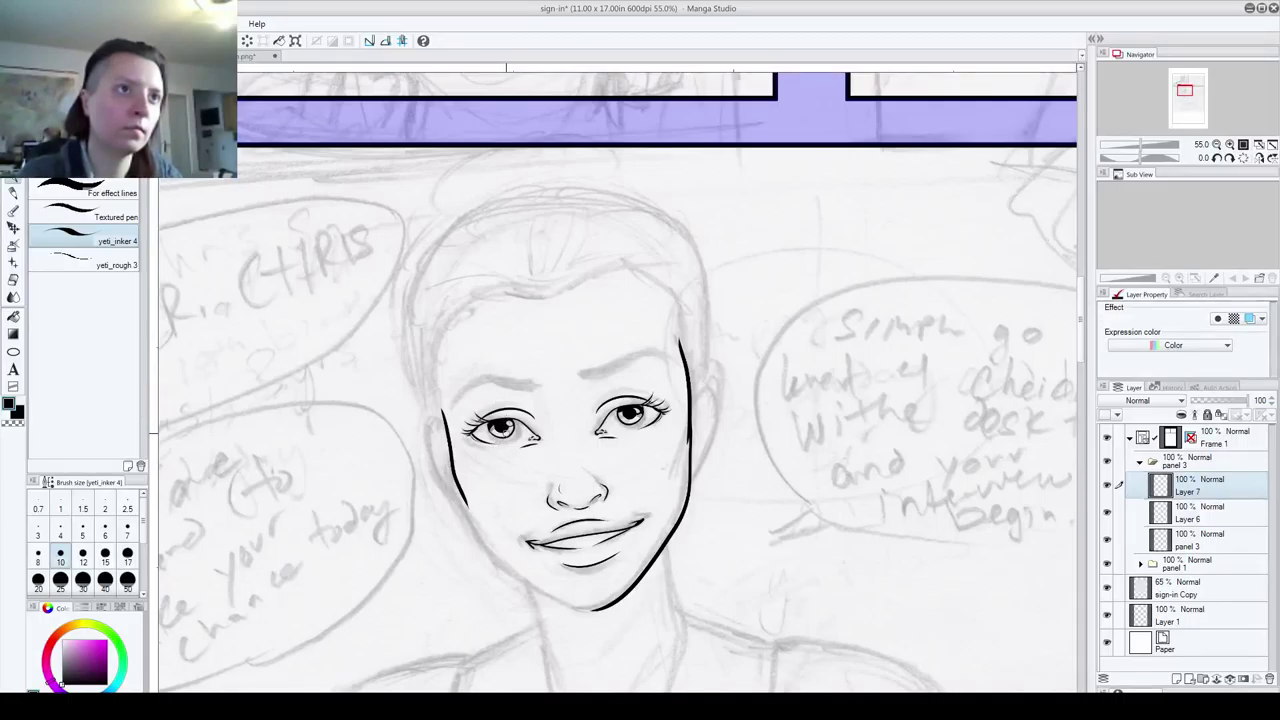
# - Ink the left-hand jawline from the chin up to the cheek, joining it cleanly to the temple line
pyautogui.moveTo(456, 395); pyautogui.dragTo(486, 291)
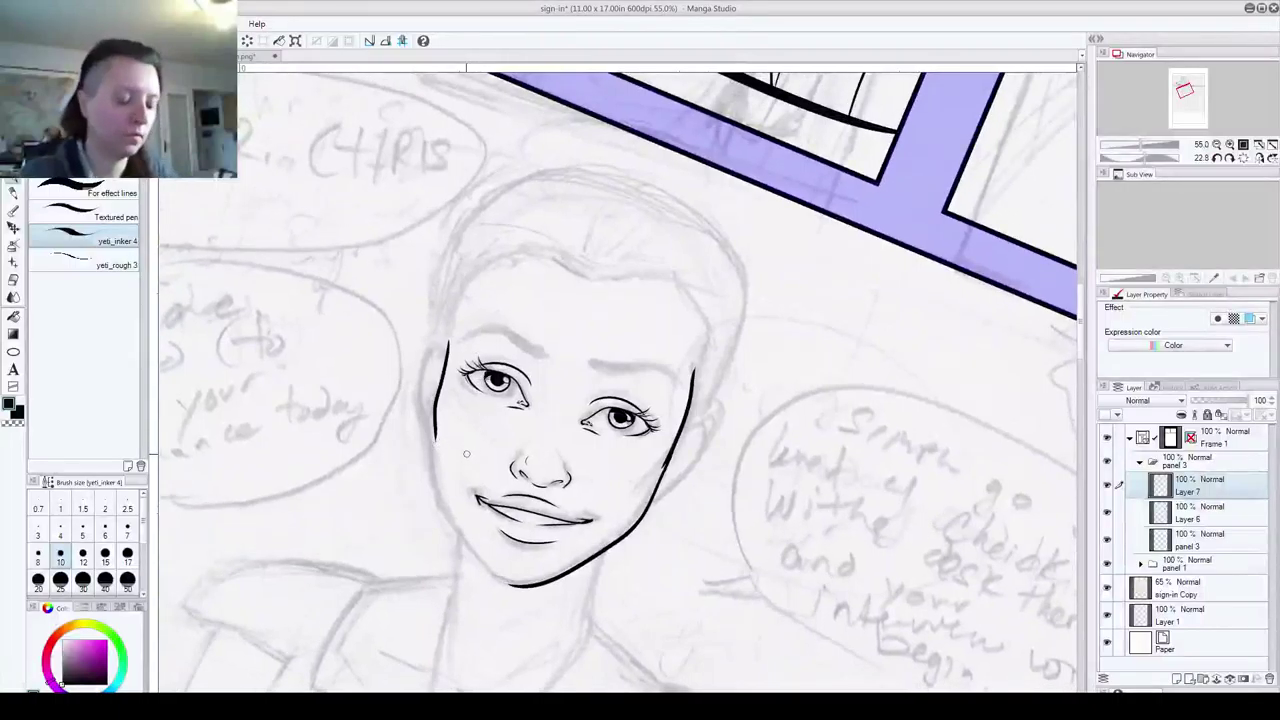
pyautogui.scroll(1, 466, 454)
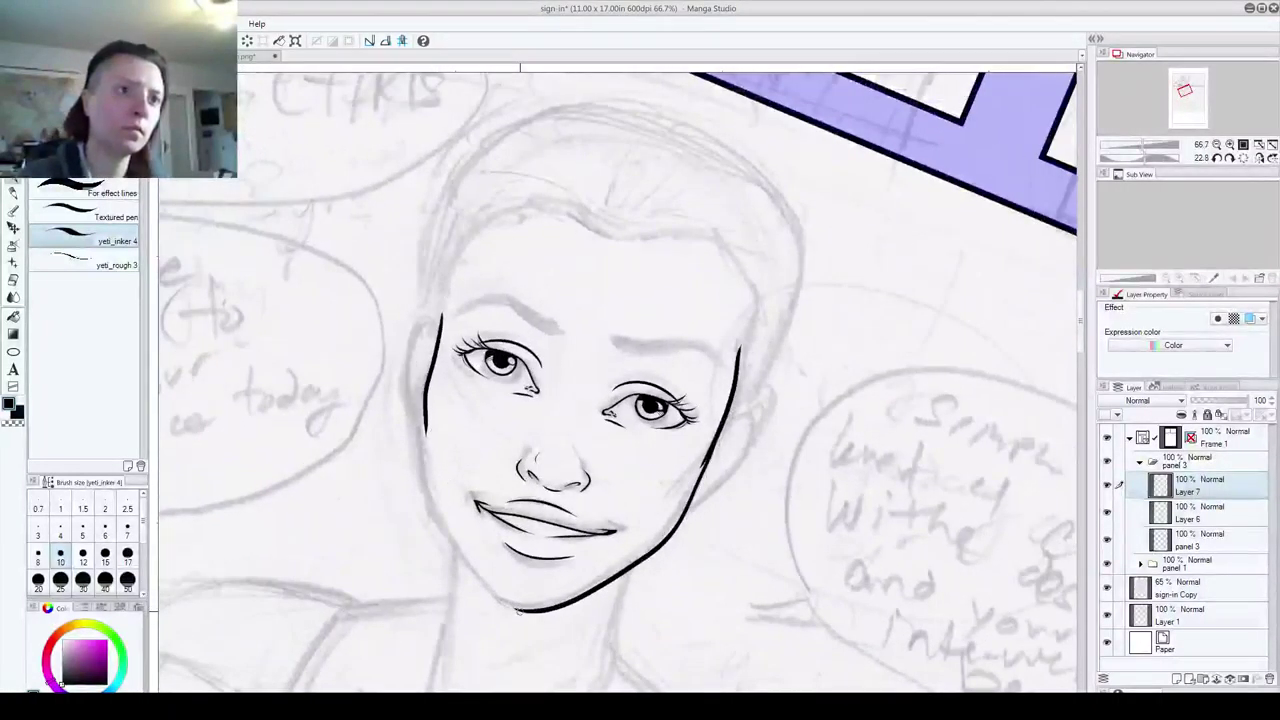
pyautogui.moveTo(518, 611); pyautogui.dragTo(434, 535)
pyautogui.hotkey('ctrl', 'z')
pyautogui.hotkey('ctrl', 'z')
pyautogui.moveTo(520, 610)
pyautogui.mouseDown()
pyautogui.moveTo(482, 588)
pyautogui.moveTo(442, 526)
pyautogui.moveTo(414, 388)
pyautogui.mouseUp()
pyautogui.hotkey('ctrl', 'z')
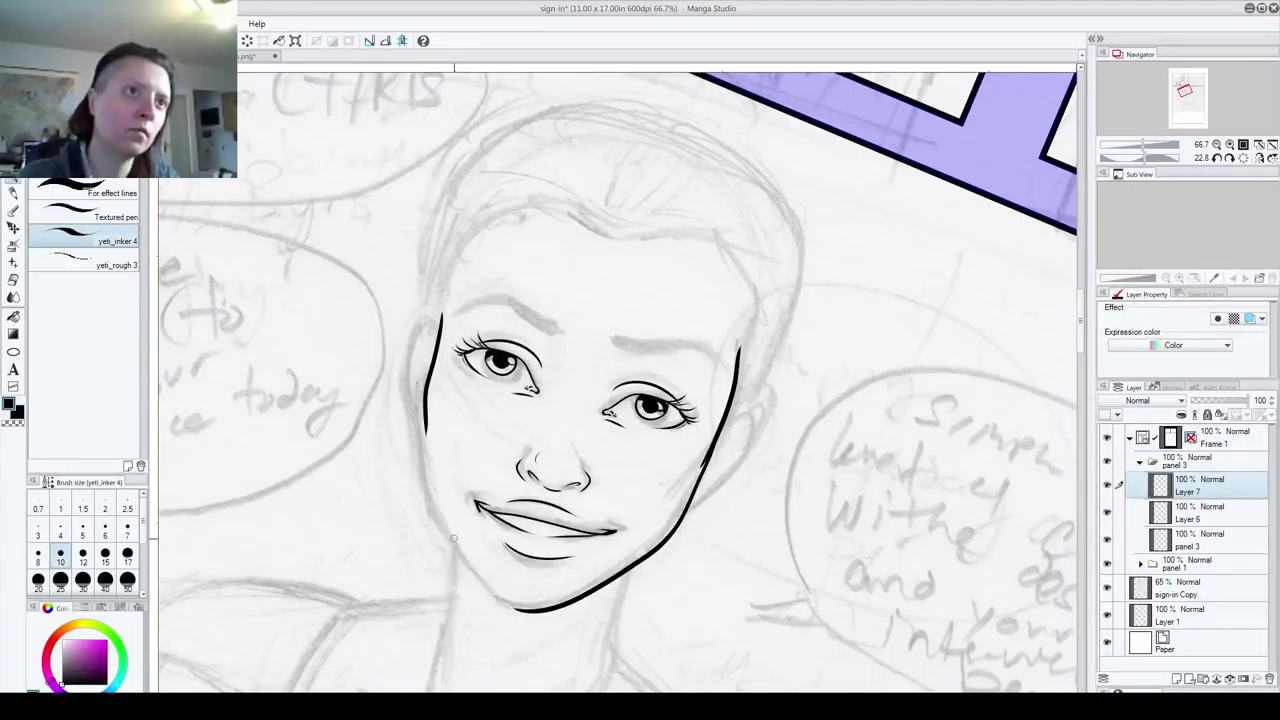
pyautogui.moveTo(516, 607)
pyautogui.mouseDown()
pyautogui.moveTo(479, 578)
pyautogui.moveTo(432, 496)
pyautogui.moveTo(421, 394)
pyautogui.moveTo(435, 498)
pyautogui.moveTo(457, 546)
pyautogui.moveTo(523, 606)
pyautogui.moveTo(477, 581)
pyautogui.moveTo(425, 481)
pyautogui.moveTo(419, 366)
pyautogui.mouseUp()
pyautogui.hotkey('ctrl', 'z')
pyautogui.hotkey('ctrl', 'z')
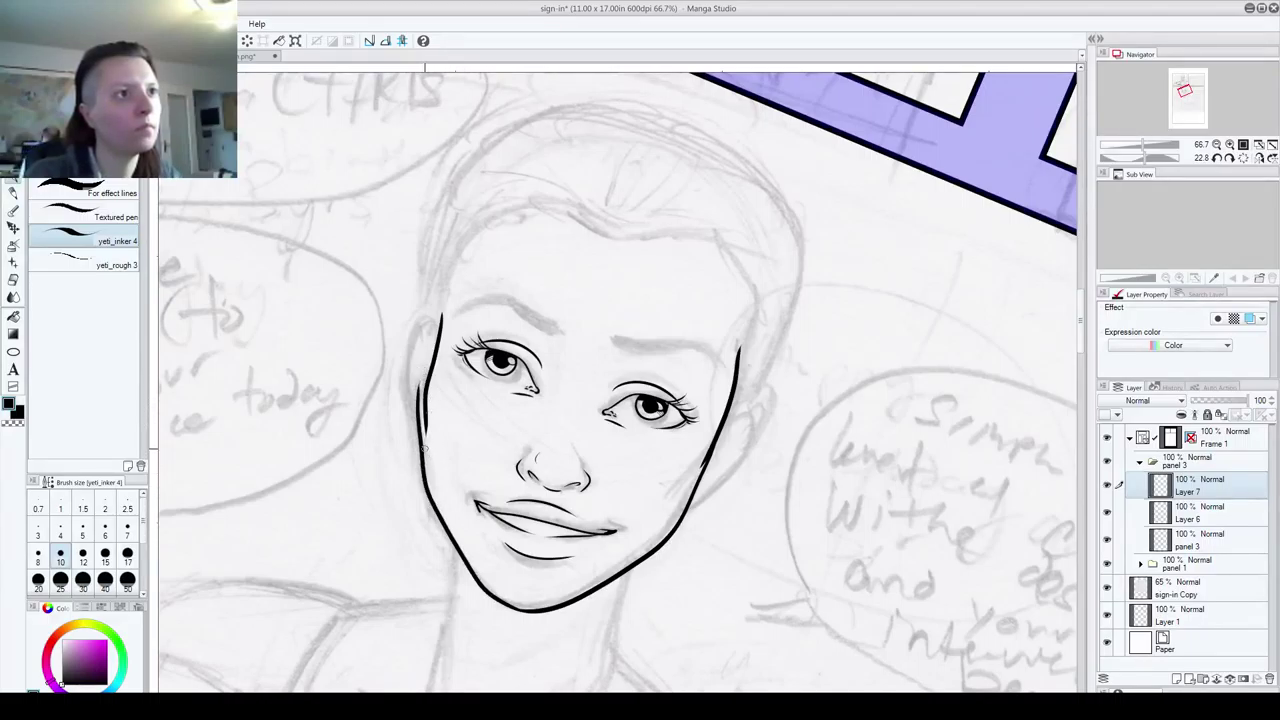
pyautogui.moveTo(420, 440)
pyautogui.mouseDown()
pyautogui.moveTo(424, 400)
pyautogui.moveTo(423, 447)
pyautogui.mouseUp()
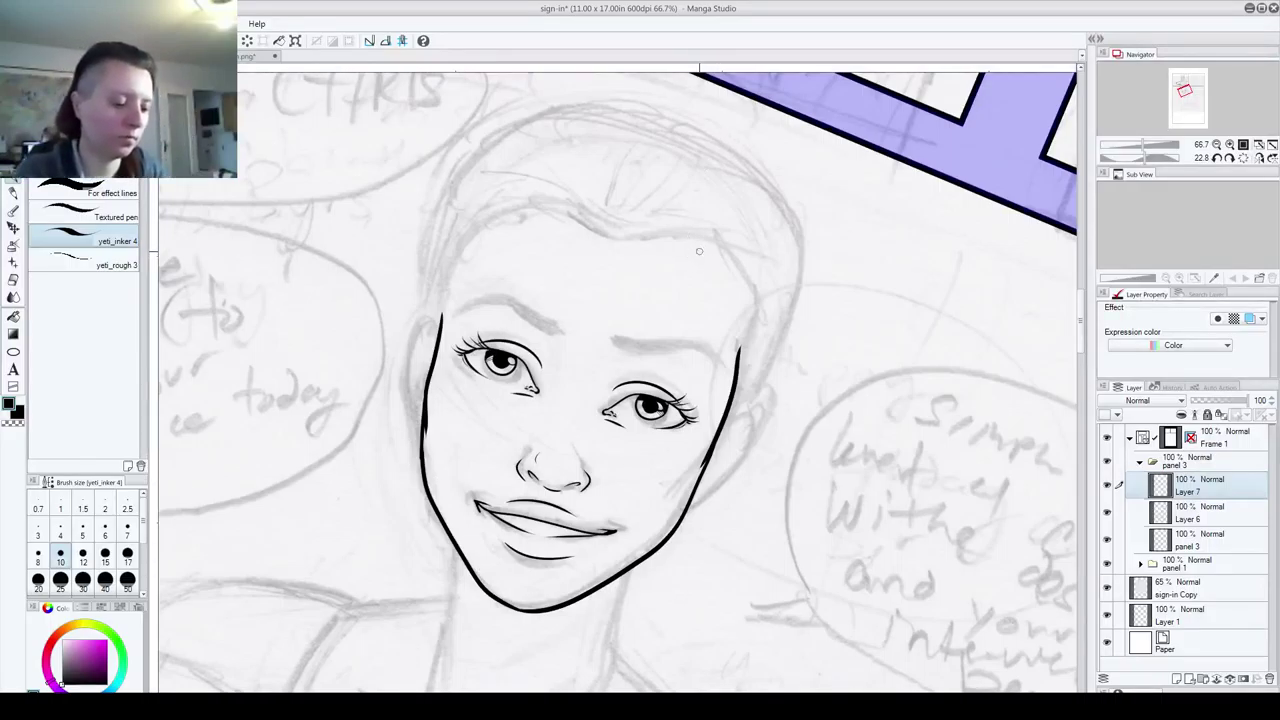
# - Ink both ears beside the face, with their inner folds, lobes and outer contours
pyautogui.moveTo(546, 292); pyautogui.dragTo(571, 298)
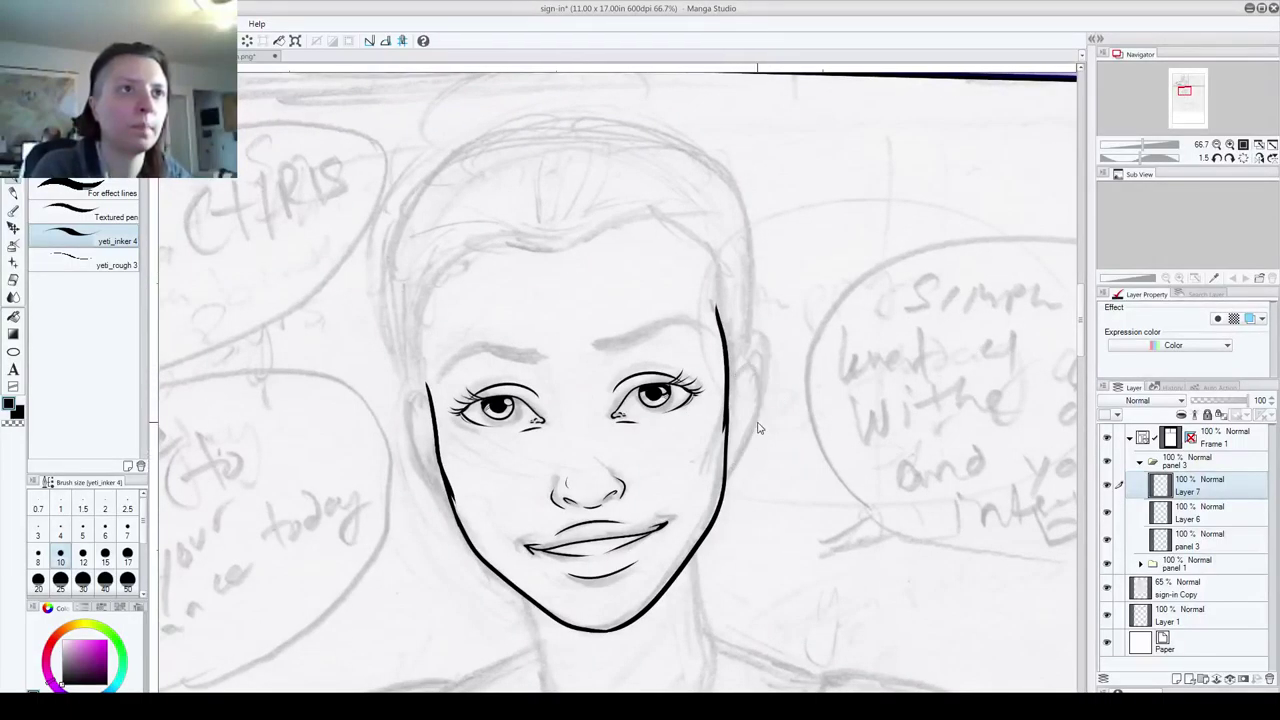
pyautogui.moveTo(733, 352)
pyautogui.mouseDown()
pyautogui.moveTo(742, 456)
pyautogui.moveTo(734, 414)
pyautogui.moveTo(748, 372)
pyautogui.mouseUp()
pyautogui.moveTo(425, 384); pyautogui.dragTo(426, 440)
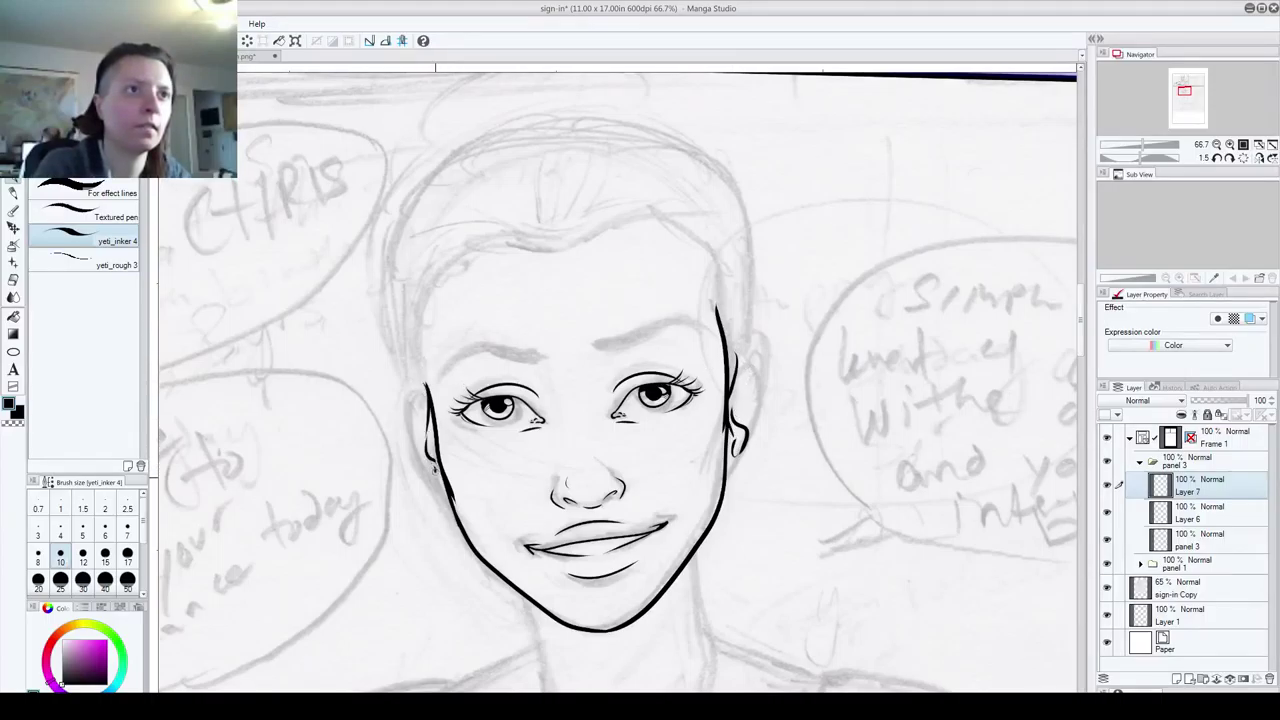
pyautogui.moveTo(423, 391)
pyautogui.mouseDown()
pyautogui.moveTo(409, 456)
pyautogui.moveTo(433, 499)
pyautogui.moveTo(422, 382)
pyautogui.moveTo(412, 488)
pyautogui.moveTo(431, 497)
pyautogui.mouseUp()
pyautogui.hotkey('ctrl', 'z')
pyautogui.hotkey('ctrl', 'z')
pyautogui.hotkey('ctrl', 'z')
pyautogui.hotkey('ctrl', 'z')
pyautogui.moveTo(420, 393)
pyautogui.mouseDown()
pyautogui.moveTo(421, 458)
pyautogui.moveTo(438, 492)
pyautogui.moveTo(434, 421)
pyautogui.moveTo(420, 470)
pyautogui.moveTo(450, 503)
pyautogui.mouseUp()
pyautogui.moveTo(740, 358)
pyautogui.mouseDown()
pyautogui.moveTo(762, 408)
pyautogui.moveTo(732, 461)
pyautogui.mouseUp()
pyautogui.moveTo(744, 368); pyautogui.dragTo(736, 408)
# - Ink the outline of the right-hand eyebrow over the pencil sketch
pyautogui.moveTo(521, 314)
pyautogui.mouseDown()
pyautogui.moveTo(521, 297)
pyautogui.moveTo(493, 304)
pyautogui.mouseUp()
pyautogui.moveTo(568, 338)
pyautogui.mouseDown()
pyautogui.moveTo(645, 312)
pyautogui.moveTo(681, 320)
pyautogui.mouseUp()
pyautogui.hotkey('ctrl', 'z')
pyautogui.moveTo(570, 336)
pyautogui.mouseDown()
pyautogui.moveTo(648, 322)
pyautogui.moveTo(667, 334)
pyautogui.mouseUp()
pyautogui.moveTo(570, 338); pyautogui.dragTo(660, 318)
pyautogui.hotkey('ctrl', 'z')
pyautogui.moveTo(576, 336); pyautogui.dragTo(656, 318)
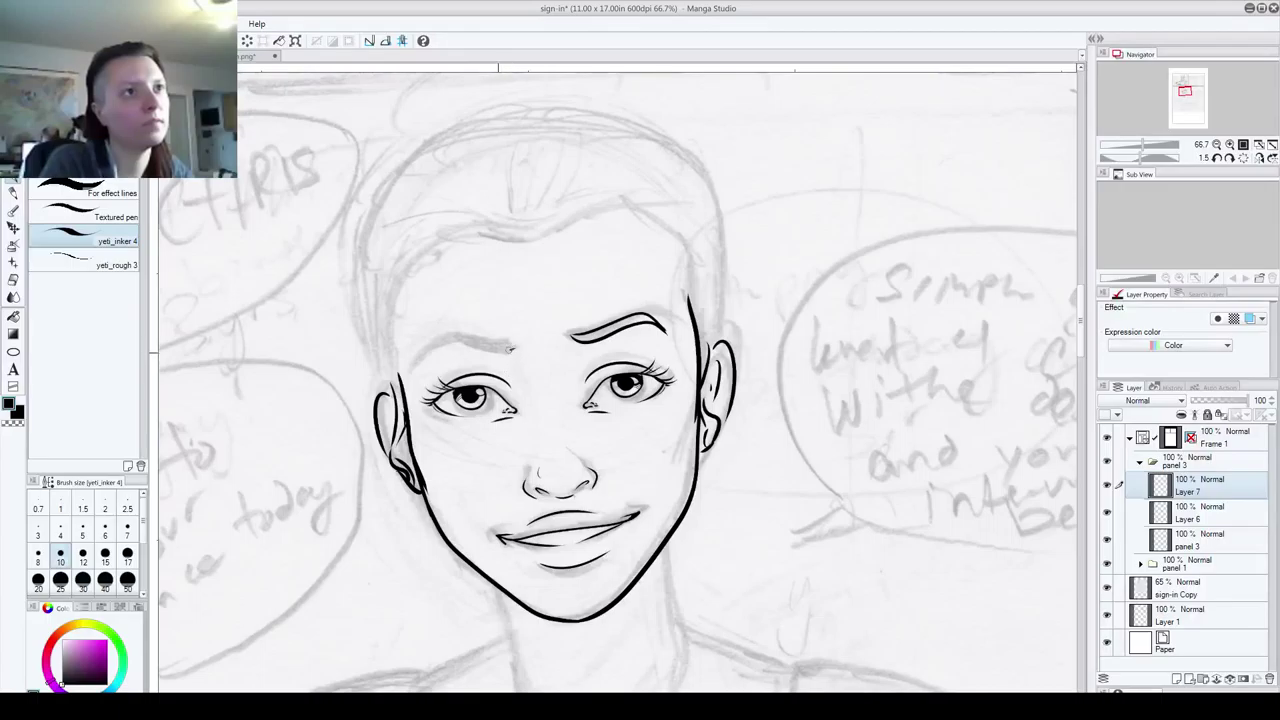
# - Ink the outline of the left-hand eyebrow, redrawing its lower edge and inner end
pyautogui.moveTo(517, 348)
pyautogui.mouseDown()
pyautogui.moveTo(427, 350)
pyautogui.moveTo(413, 370)
pyautogui.moveTo(495, 343)
pyautogui.mouseUp()
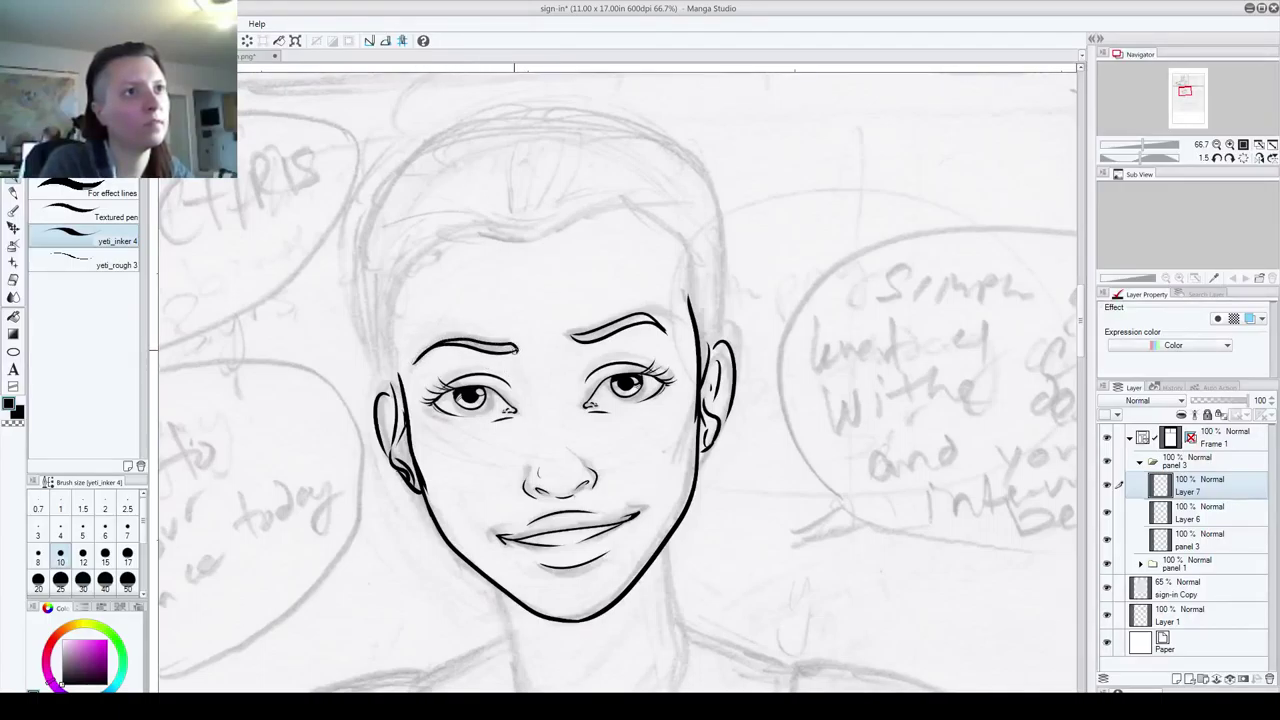
pyautogui.hotkey('ctrl', 'z')
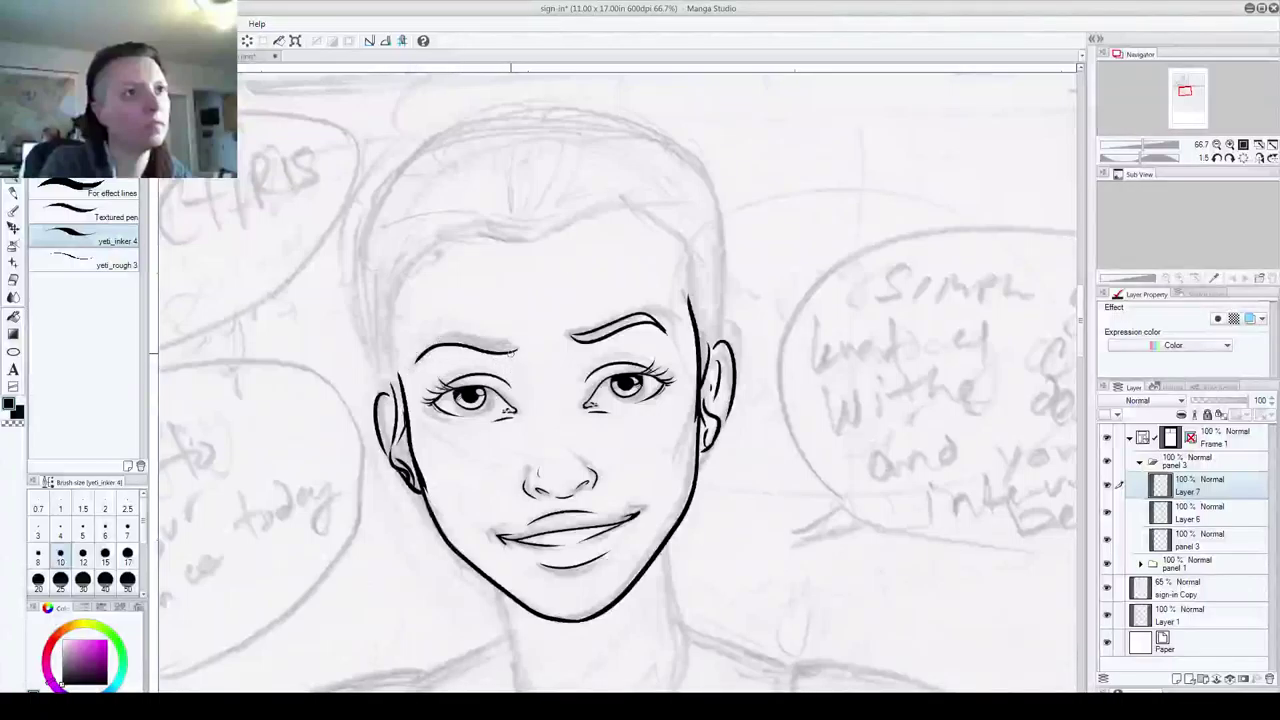
pyautogui.moveTo(508, 353); pyautogui.dragTo(502, 342)
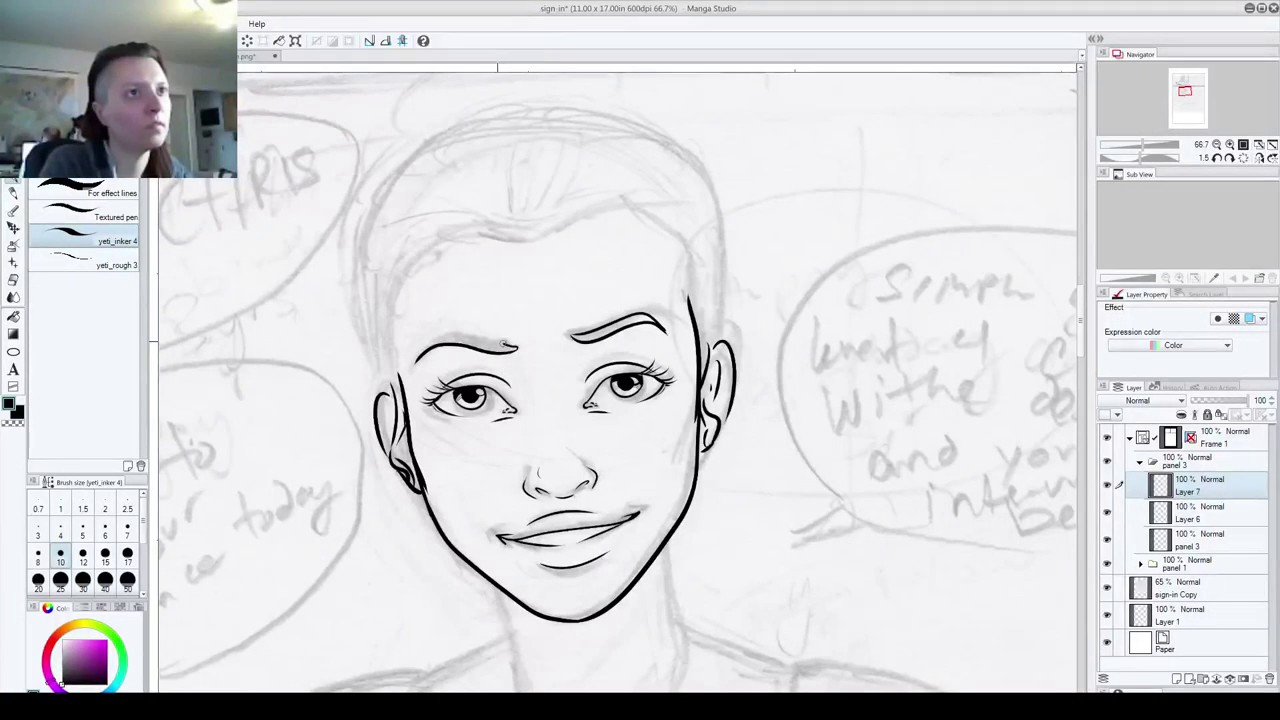
pyautogui.hotkey('ctrl', 'z')
pyautogui.moveTo(414, 364)
pyautogui.mouseDown()
pyautogui.moveTo(458, 340)
pyautogui.moveTo(425, 348)
pyautogui.moveTo(472, 342)
pyautogui.moveTo(423, 353)
pyautogui.moveTo(496, 342)
pyautogui.moveTo(516, 353)
pyautogui.mouseUp()
pyautogui.hotkey('ctrl', 'z')
pyautogui.hotkey('ctrl', 'z')
# - Ink both sides of the neck from the jaw down toward the shoulders
pyautogui.moveTo(511, 666); pyautogui.dragTo(445, 351)
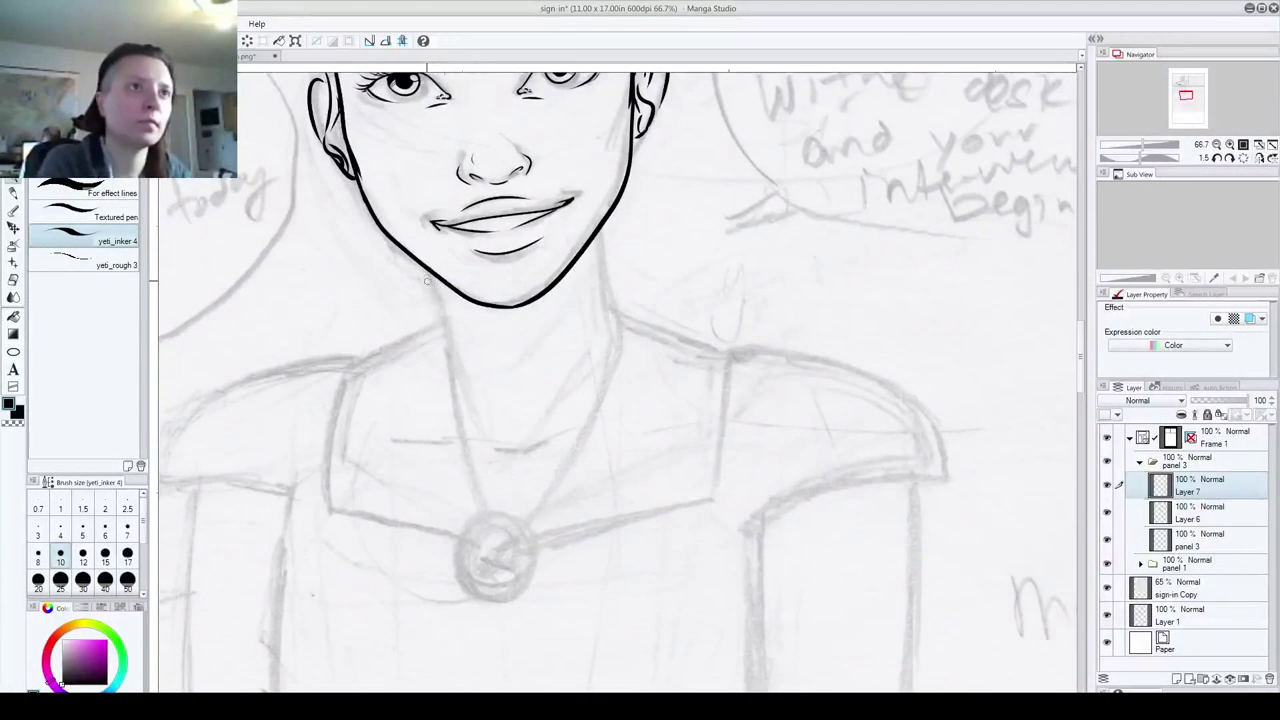
pyautogui.moveTo(430, 270); pyautogui.dragTo(458, 400)
pyautogui.moveTo(602, 228)
pyautogui.mouseDown()
pyautogui.moveTo(628, 311)
pyautogui.moveTo(745, 350)
pyautogui.mouseUp()
pyautogui.hotkey('ctrl', 'z')
pyautogui.moveTo(602, 228); pyautogui.dragTo(626, 333)
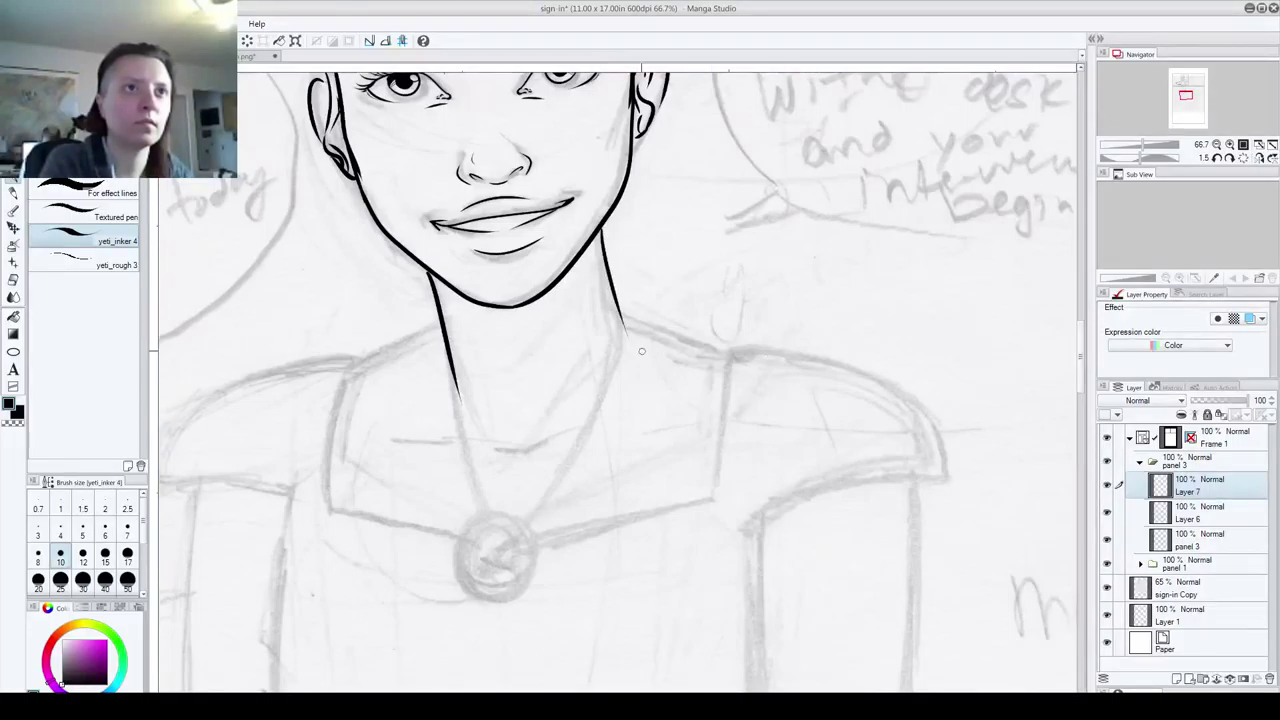
pyautogui.hotkey('ctrl', 'z')
pyautogui.moveTo(602, 228); pyautogui.dragTo(620, 316)
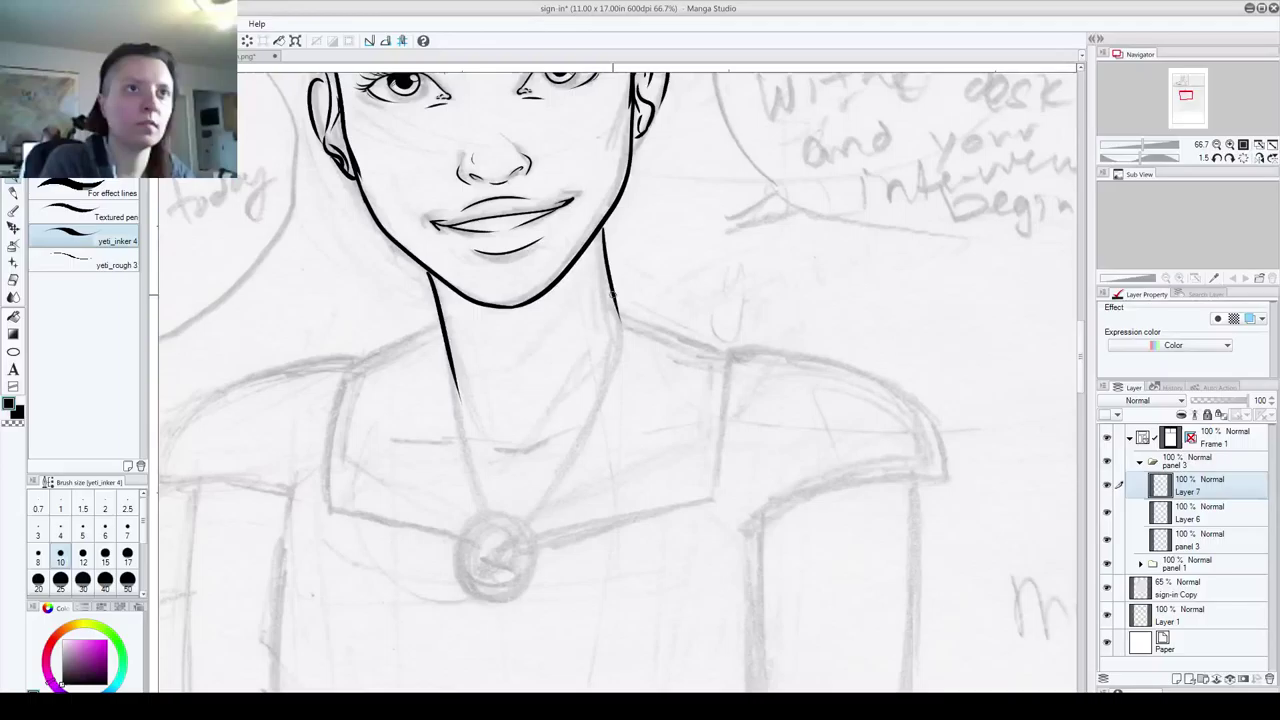
# - Ink both shoulder lines outward from the neck, plus the collarbones and the hollow of the throat
pyautogui.moveTo(613, 300); pyautogui.dragTo(855, 385)
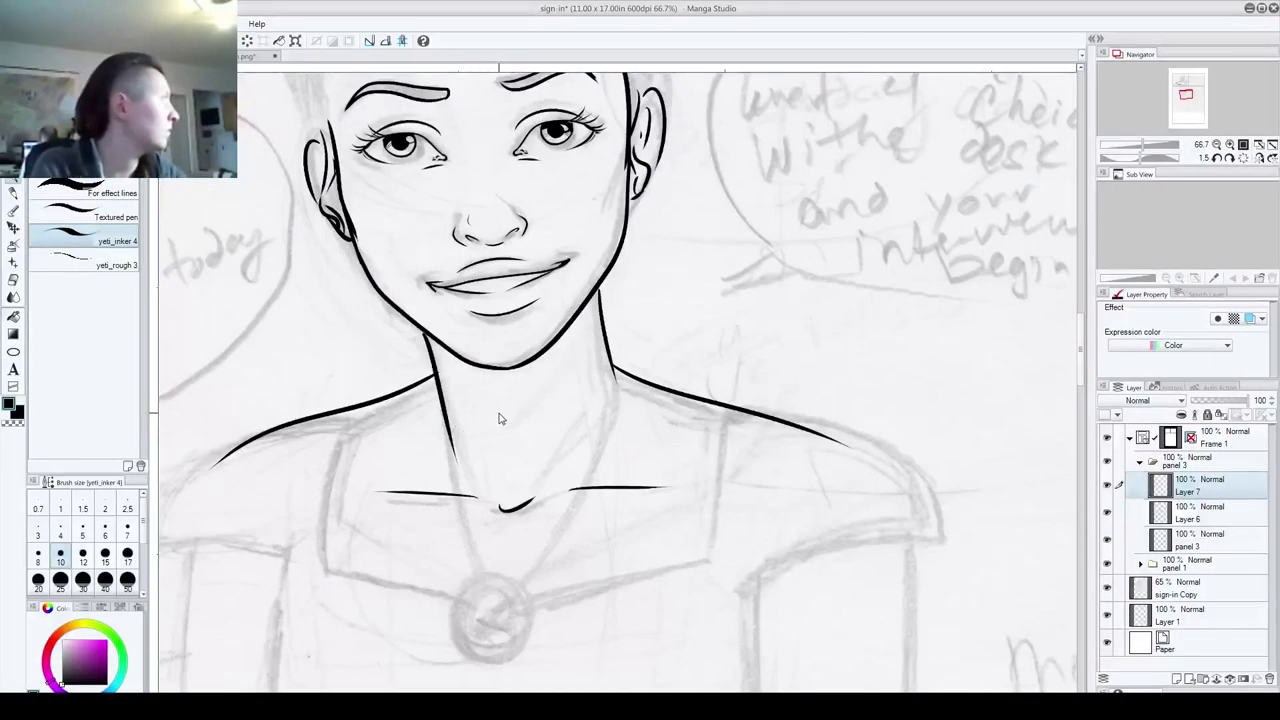
pyautogui.hotkey('ctrl', 'z')
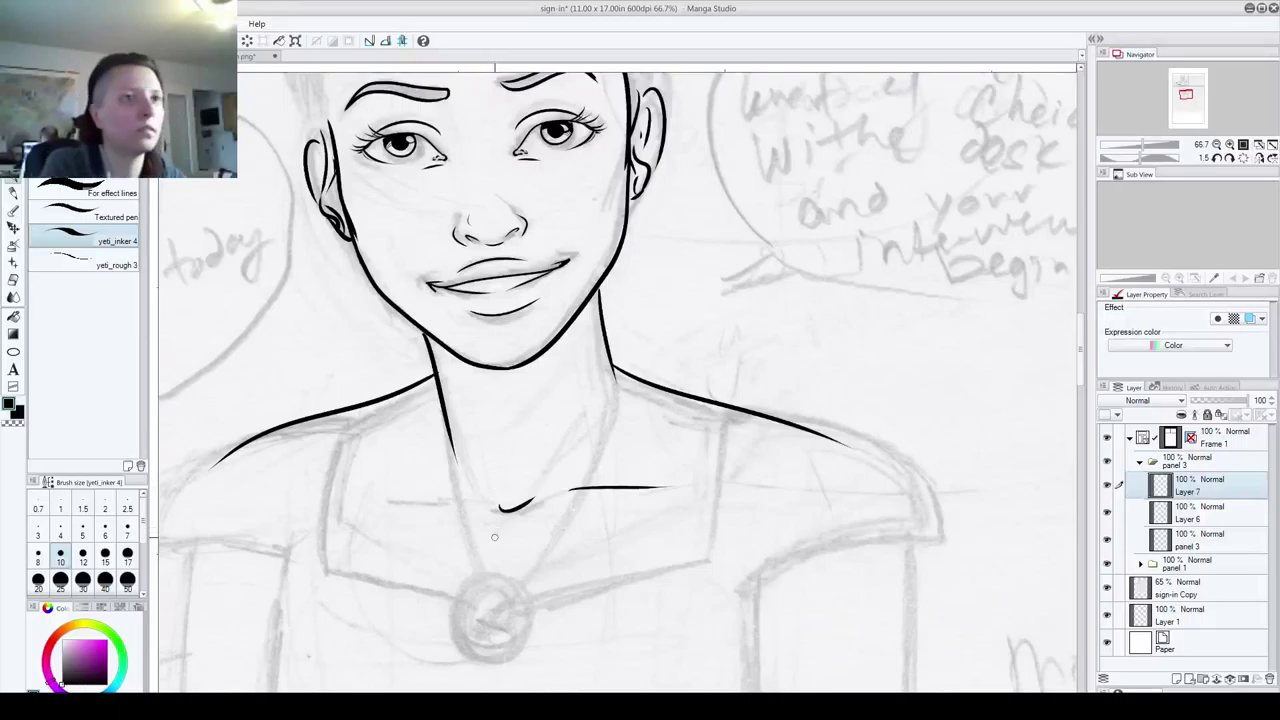
pyautogui.moveTo(467, 499); pyautogui.dragTo(371, 488)
# - Ink the hairline and swept-back strands above the forehead and along the right-hand temple
pyautogui.moveTo(562, 408); pyautogui.dragTo(558, 674)
pyautogui.moveTo(520, 502); pyautogui.dragTo(514, 550)
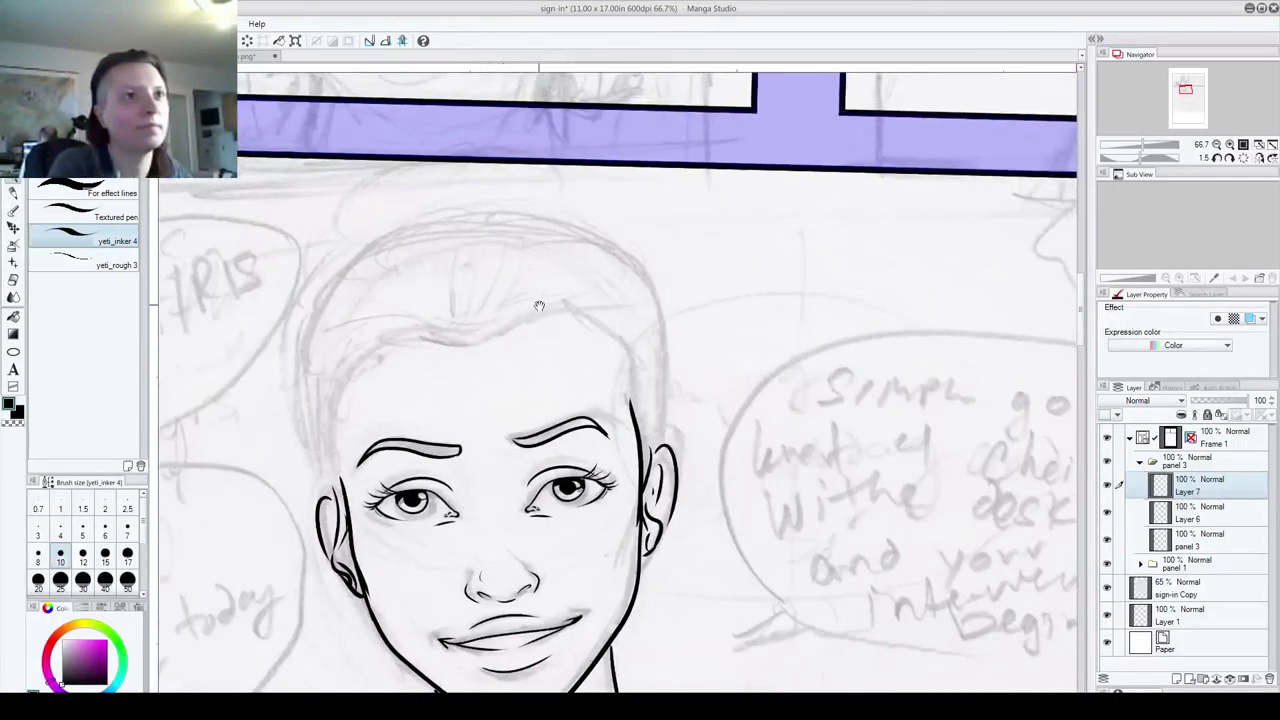
pyautogui.moveTo(641, 415); pyautogui.dragTo(621, 350)
pyautogui.moveTo(471, 348)
pyautogui.mouseDown()
pyautogui.moveTo(435, 303)
pyautogui.moveTo(438, 249)
pyautogui.moveTo(462, 211)
pyautogui.moveTo(537, 316)
pyautogui.moveTo(552, 266)
pyautogui.mouseUp()
pyautogui.moveTo(512, 305)
pyautogui.mouseDown()
pyautogui.moveTo(522, 218)
pyautogui.moveTo(495, 204)
pyautogui.mouseUp()
pyautogui.moveTo(556, 326); pyautogui.dragTo(602, 286)
pyautogui.moveTo(589, 326)
pyautogui.mouseDown()
pyautogui.moveTo(604, 319)
pyautogui.moveTo(611, 282)
pyautogui.mouseUp()
pyautogui.moveTo(622, 281)
pyautogui.mouseDown()
pyautogui.moveTo(579, 233)
pyautogui.moveTo(638, 340)
pyautogui.moveTo(662, 332)
pyautogui.moveTo(648, 462)
pyautogui.mouseUp()
# - Ink the strands on the left-hand side of the hair and the outer contour of the head
pyautogui.moveTo(440, 341)
pyautogui.mouseDown()
pyautogui.moveTo(395, 330)
pyautogui.moveTo(362, 289)
pyautogui.mouseUp()
pyautogui.moveTo(351, 308)
pyautogui.mouseDown()
pyautogui.moveTo(346, 289)
pyautogui.moveTo(398, 230)
pyautogui.moveTo(462, 206)
pyautogui.mouseUp()
pyautogui.moveTo(398, 342)
pyautogui.mouseDown()
pyautogui.moveTo(364, 364)
pyautogui.moveTo(340, 406)
pyautogui.moveTo(318, 458)
pyautogui.moveTo(336, 488)
pyautogui.moveTo(313, 478)
pyautogui.moveTo(288, 345)
pyautogui.moveTo(298, 305)
pyautogui.moveTo(305, 393)
pyautogui.mouseUp()
pyautogui.moveTo(328, 330)
pyautogui.mouseDown()
pyautogui.moveTo(316, 262)
pyautogui.moveTo(394, 218)
pyautogui.mouseUp()
pyautogui.moveTo(514, 200)
pyautogui.mouseDown()
pyautogui.moveTo(570, 210)
pyautogui.moveTo(622, 252)
pyautogui.moveTo(665, 328)
pyautogui.mouseUp()
# - Ink the outline of the hair bun on top of the head and add short strand lines inside it
pyautogui.moveTo(342, 243)
pyautogui.mouseDown()
pyautogui.moveTo(320, 190)
pyautogui.moveTo(445, 160)
pyautogui.moveTo(565, 172)
pyautogui.moveTo(577, 212)
pyautogui.moveTo(517, 173)
pyautogui.moveTo(508, 181)
pyautogui.mouseUp()
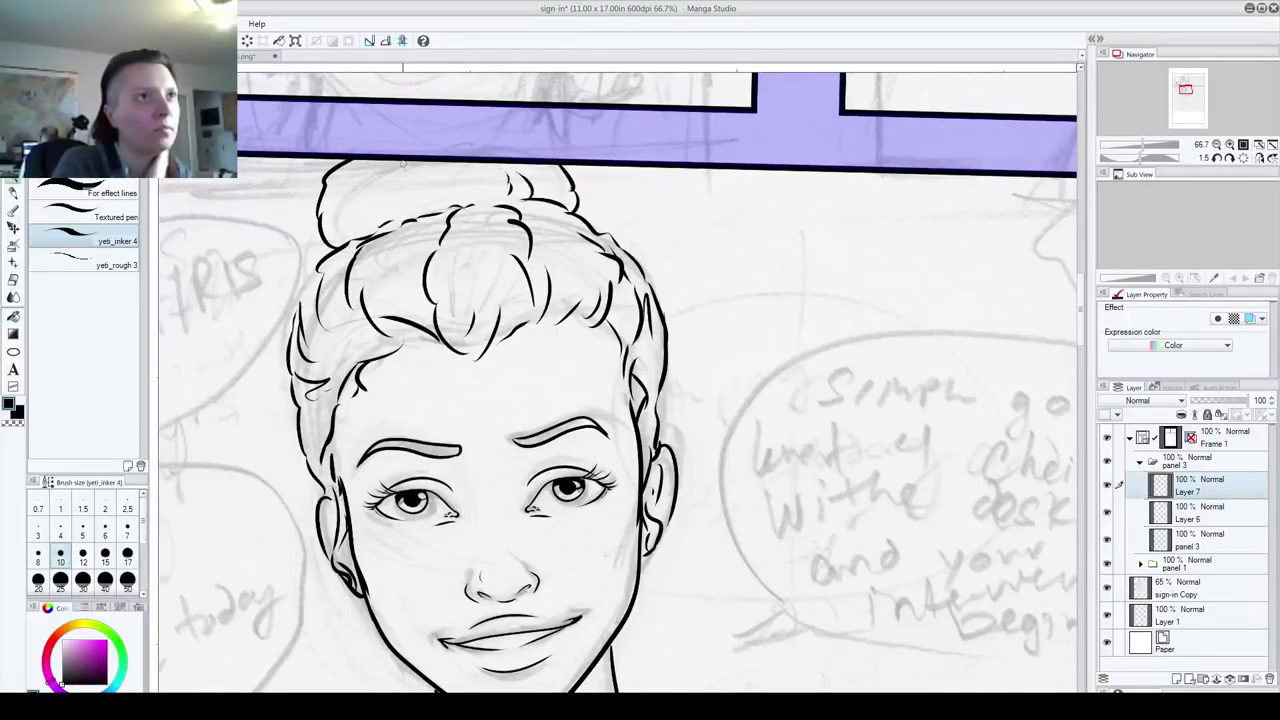
pyautogui.moveTo(401, 163); pyautogui.dragTo(408, 198)
pyautogui.moveTo(364, 173); pyautogui.dragTo(350, 222)
pyautogui.moveTo(398, 168)
pyautogui.mouseDown()
pyautogui.moveTo(396, 192)
pyautogui.moveTo(492, 196)
pyautogui.mouseUp()
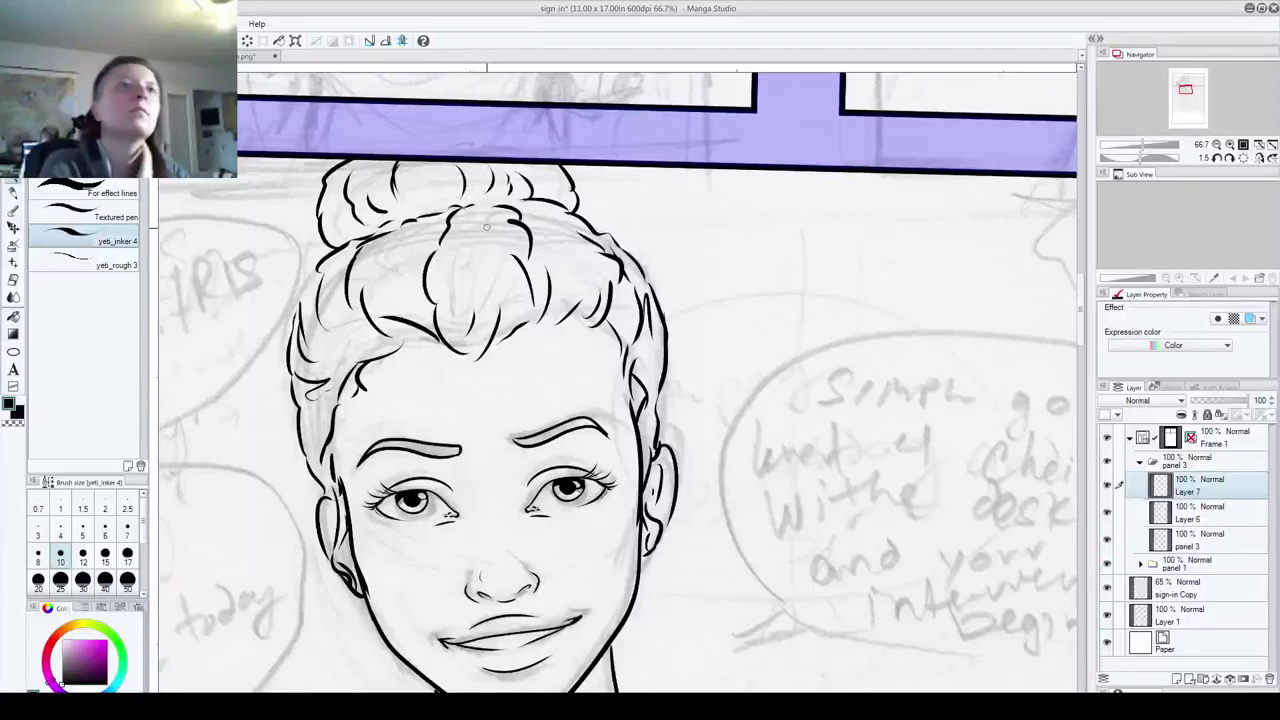
# - Add a new layer at the top of the panel 3 folder for the woman's clothing
pyautogui.moveTo(603, 600); pyautogui.dragTo(572, 252)
pyautogui.moveTo(560, 465); pyautogui.dragTo(671, 295)
pyautogui.moveTo(658, 408); pyautogui.dragTo(634, 518)
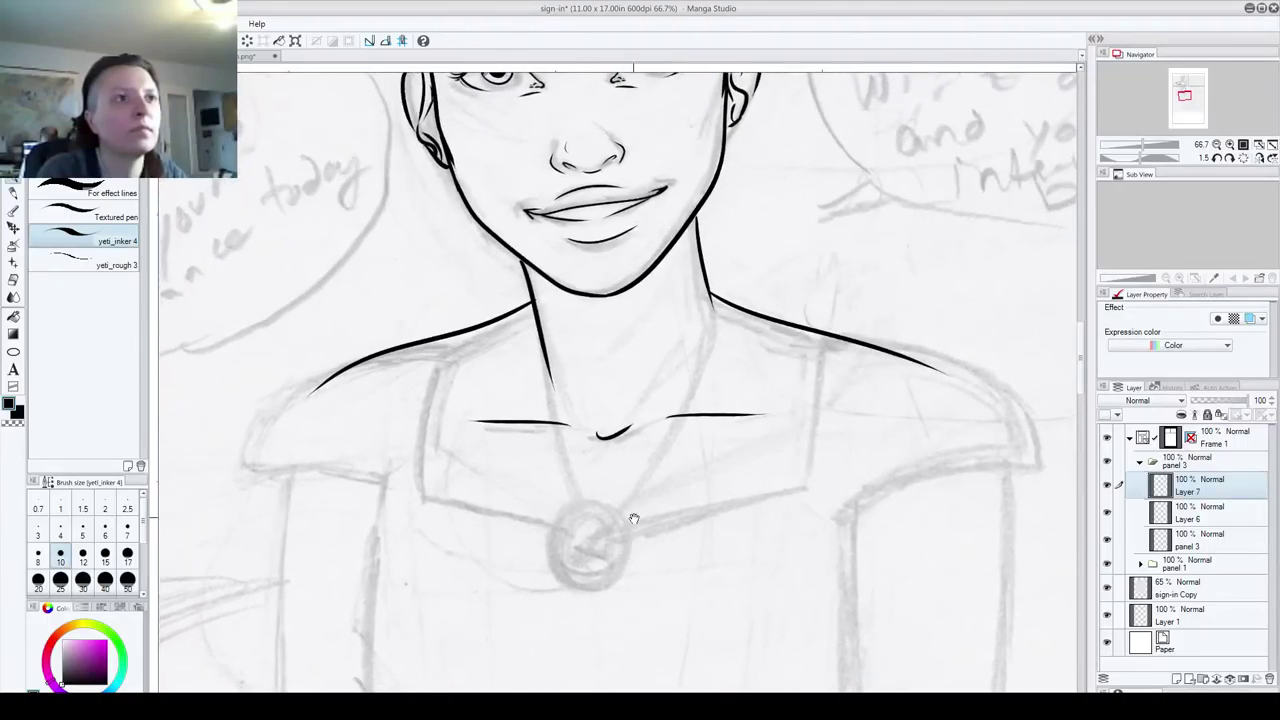
pyautogui.moveTo(413, 430); pyautogui.dragTo(427, 382)
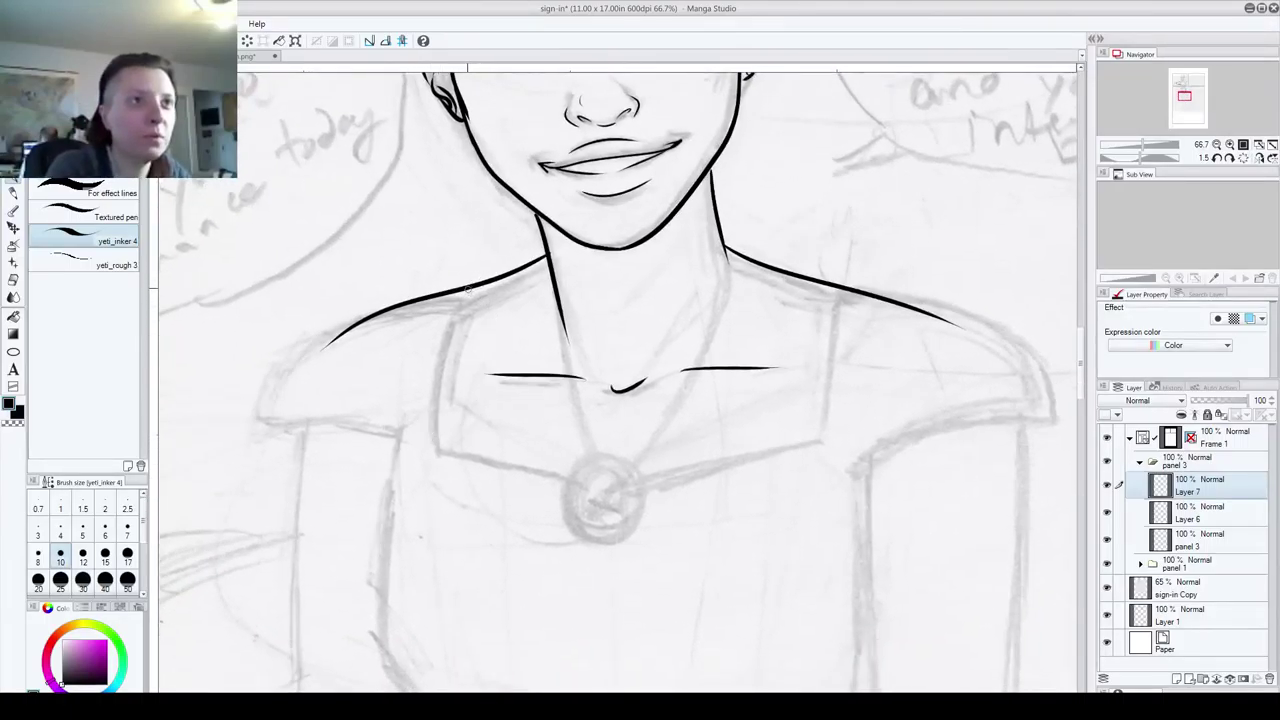
pyautogui.click(1177, 679)
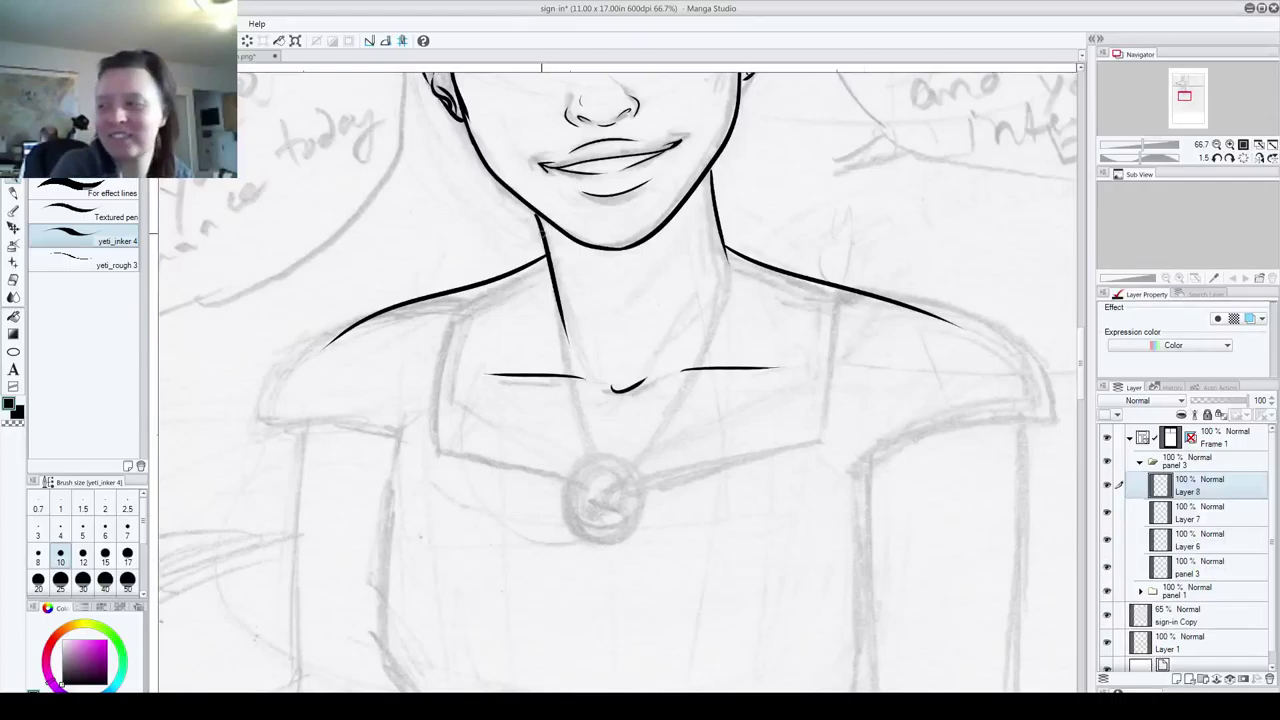
pyautogui.moveTo(467, 282); pyautogui.dragTo(436, 434)
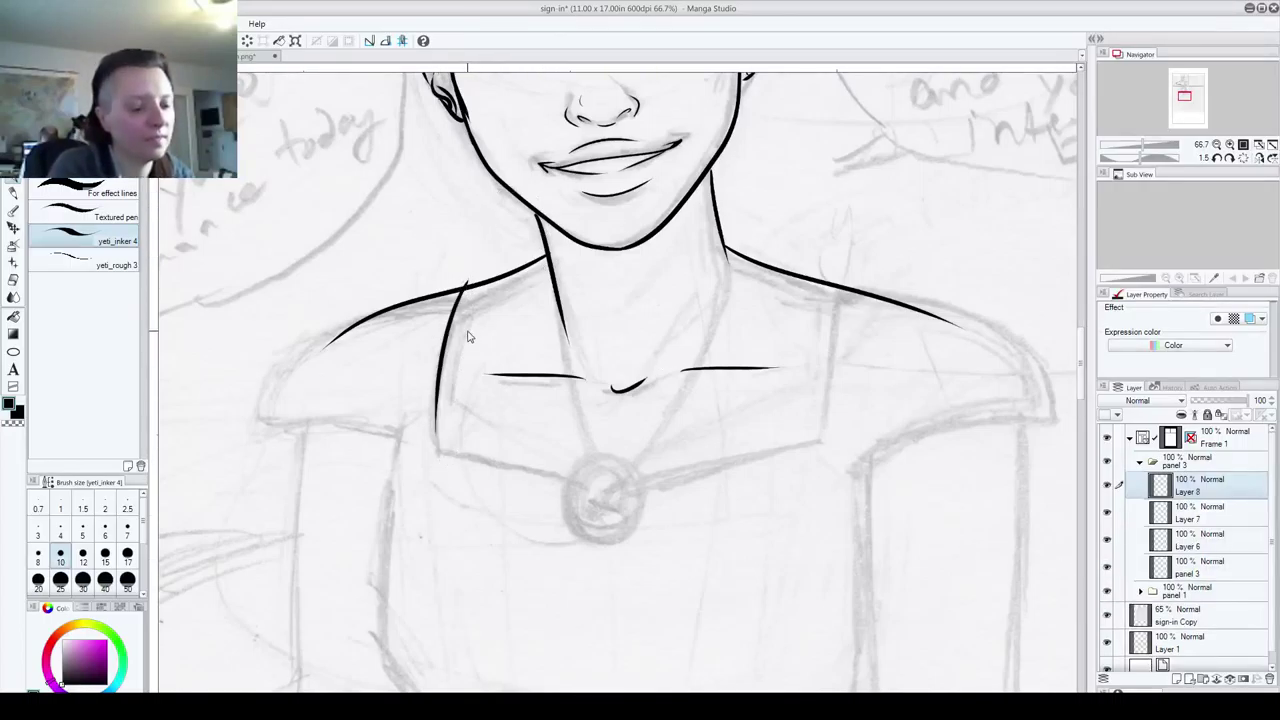
pyautogui.hotkey('ctrl', 'z')
pyautogui.moveTo(428, 447); pyautogui.dragTo(928, 510)
pyautogui.hotkey('ctrl', 'z')
pyautogui.moveTo(432, 447); pyautogui.dragTo(816, 476)
pyautogui.hotkey('ctrl', 'z')
pyautogui.moveTo(432, 490); pyautogui.dragTo(778, 490)
pyautogui.hotkey('ctrl', 'z')
pyautogui.moveTo(440, 503); pyautogui.dragTo(868, 510)
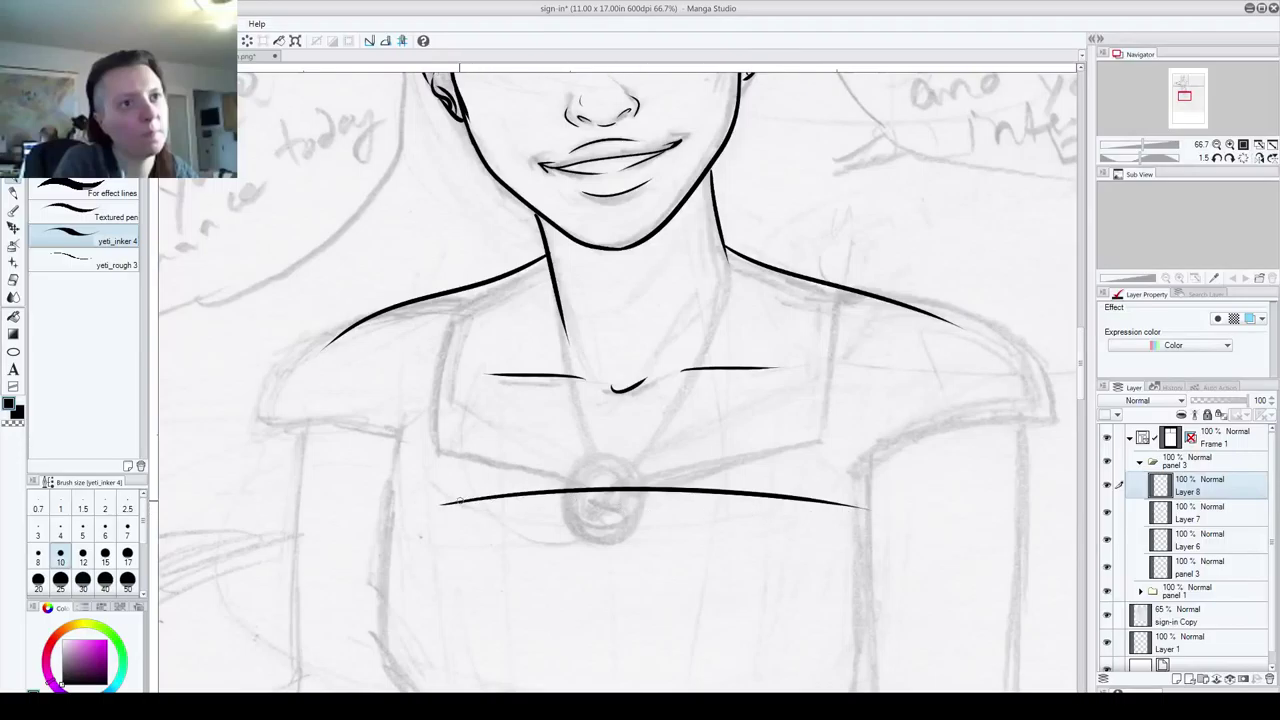
pyautogui.hotkey('ctrl', 'z')
# - Ink the dress neckline as a shallow curve across the chest with a side line rising to each shoulder
pyautogui.moveTo(424, 505)
pyautogui.mouseDown()
pyautogui.moveTo(846, 530)
pyautogui.moveTo(845, 289)
pyautogui.mouseUp()
pyautogui.hotkey('ctrl', 'z')
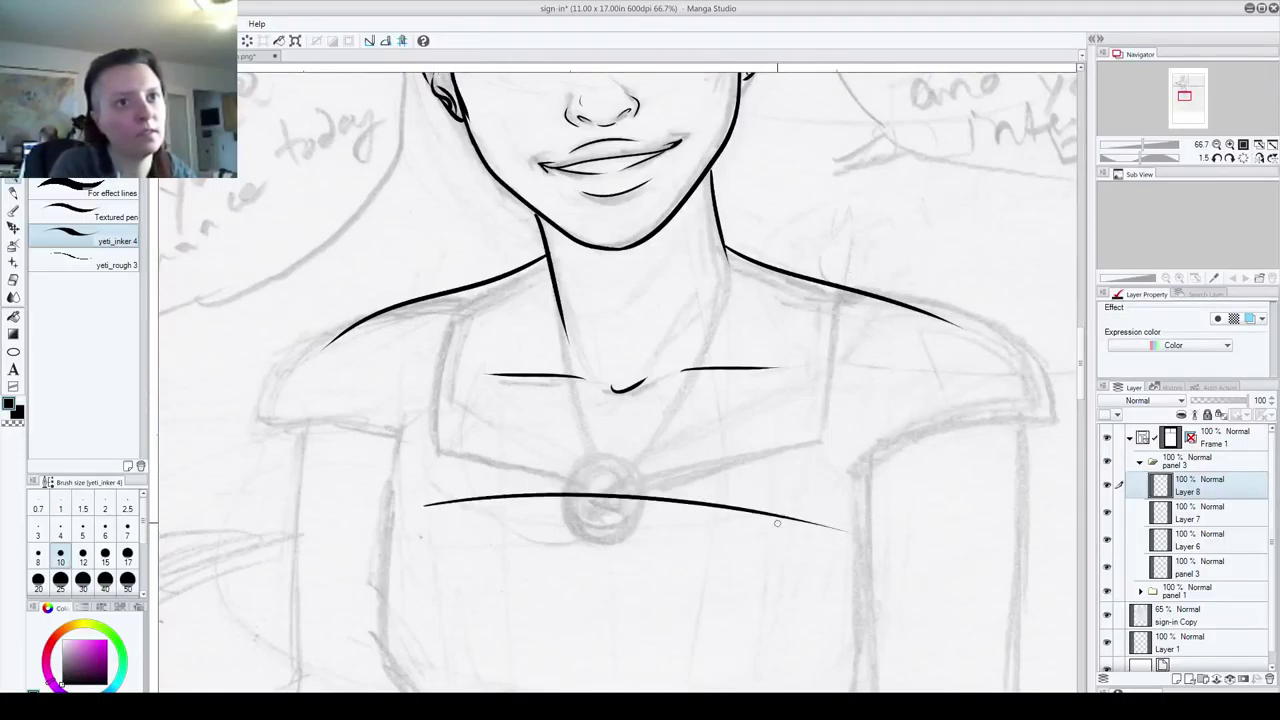
pyautogui.moveTo(776, 518)
pyautogui.mouseDown()
pyautogui.moveTo(812, 394)
pyautogui.moveTo(810, 282)
pyautogui.mouseUp()
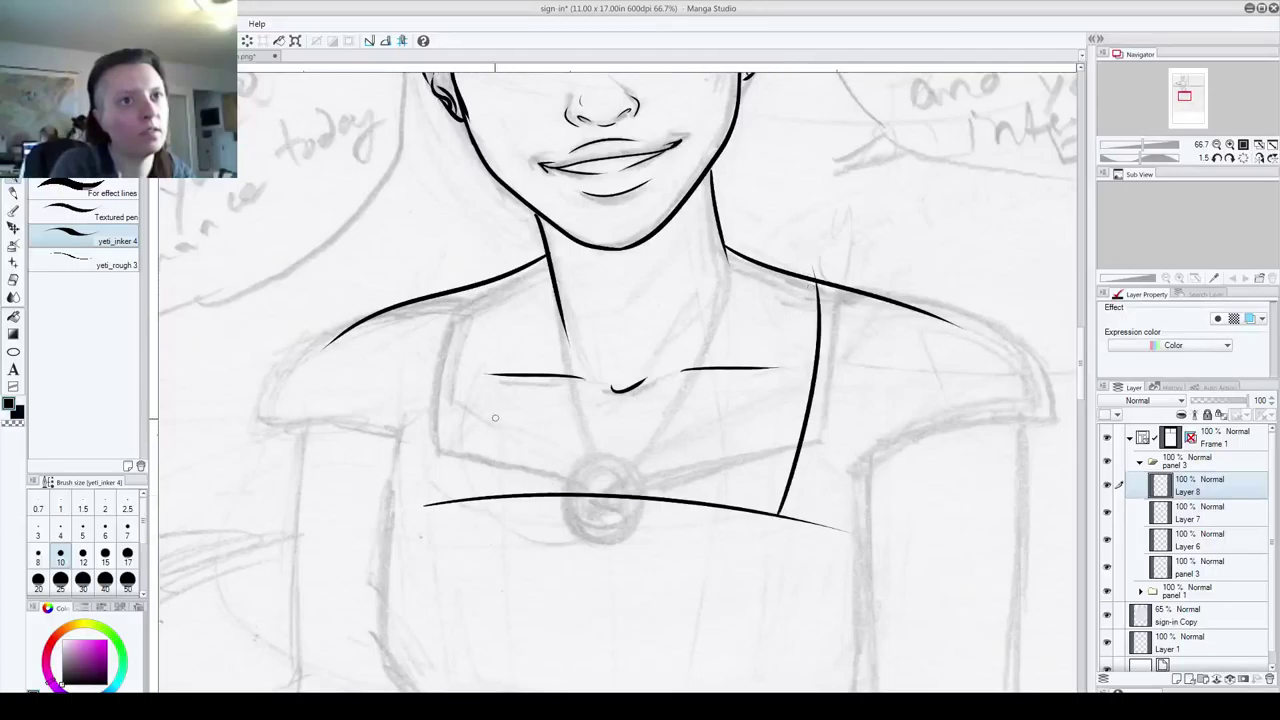
pyautogui.moveTo(454, 466); pyautogui.dragTo(474, 272)
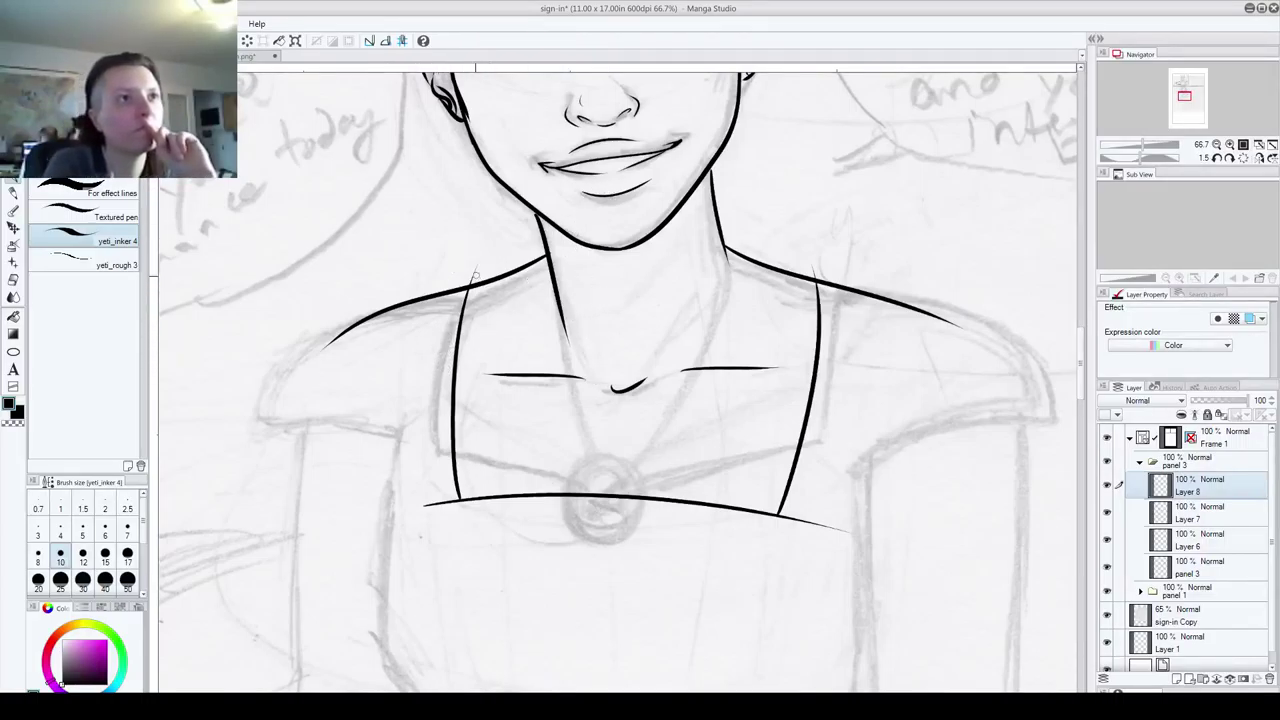
# - Erase the ends of the neckline's side lines where they overshoot both shoulder lines
pyautogui.scroll(4, 517, 388)
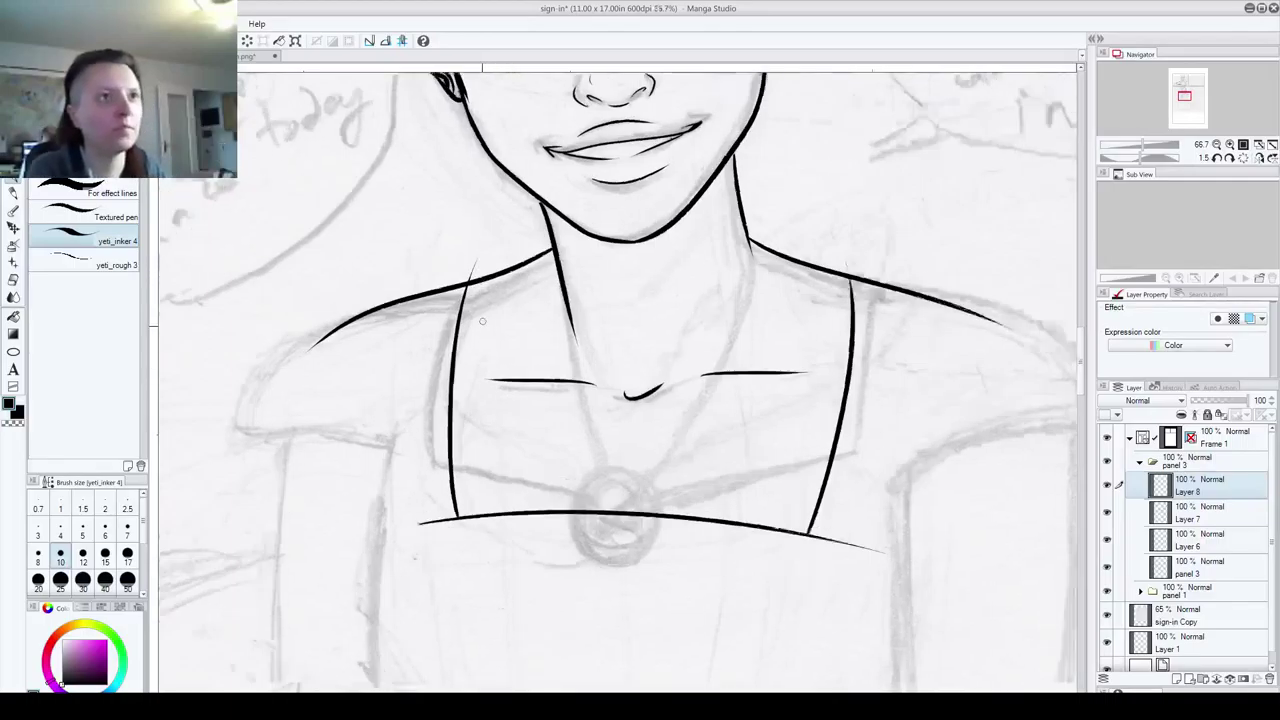
pyautogui.moveTo(474, 164)
pyautogui.mouseDown()
pyautogui.moveTo(437, 196)
pyautogui.moveTo(463, 181)
pyautogui.moveTo(438, 214)
pyautogui.moveTo(456, 200)
pyautogui.mouseUp()
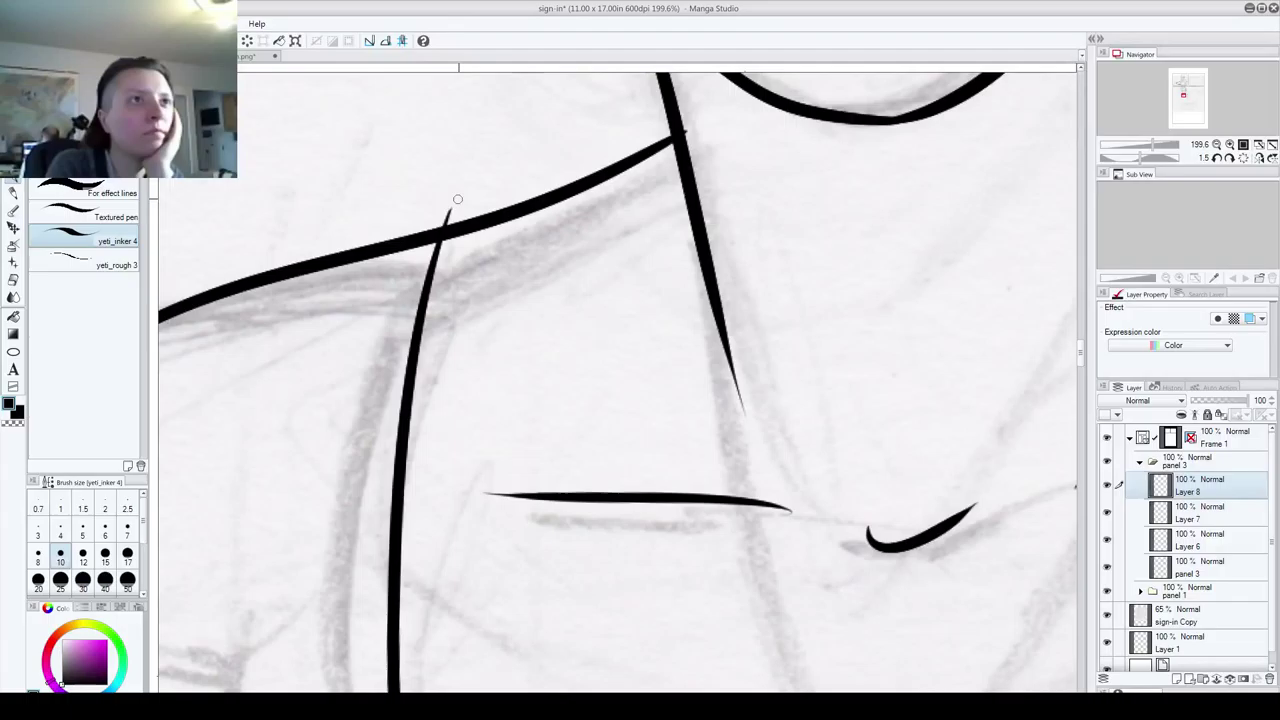
pyautogui.moveTo(1062, 318); pyautogui.dragTo(423, 446)
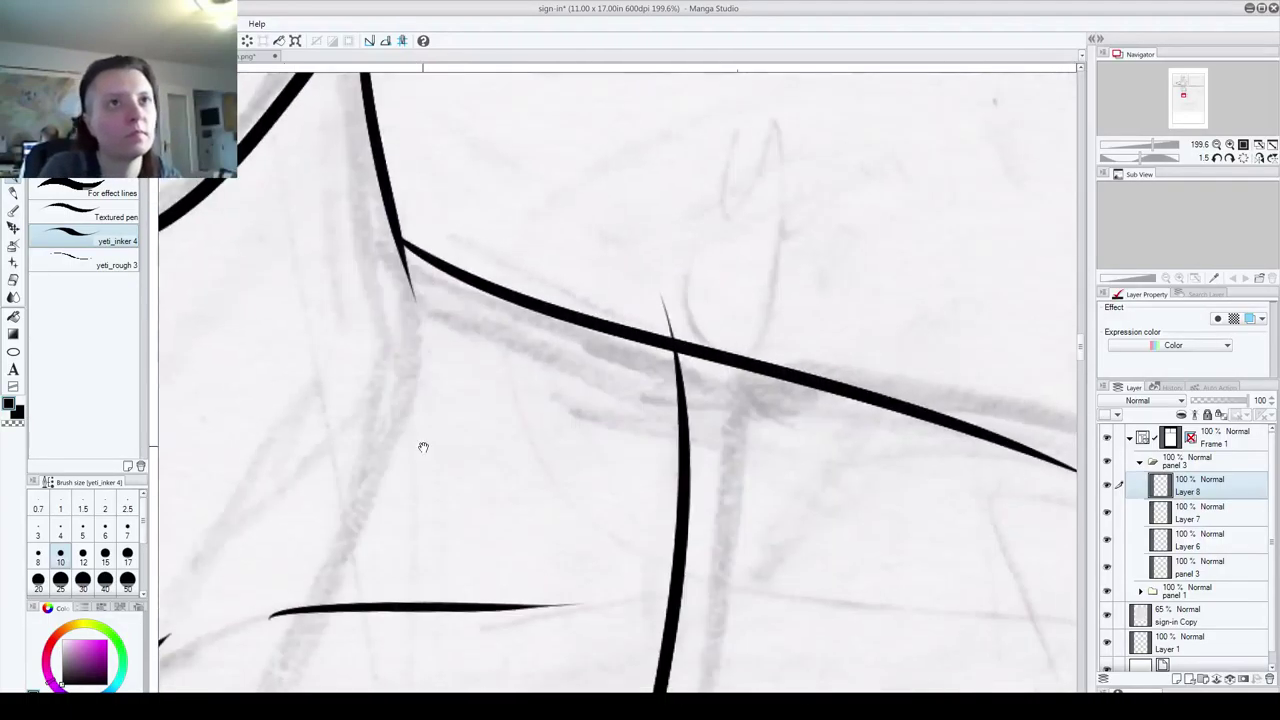
pyautogui.moveTo(658, 284); pyautogui.dragTo(657, 316)
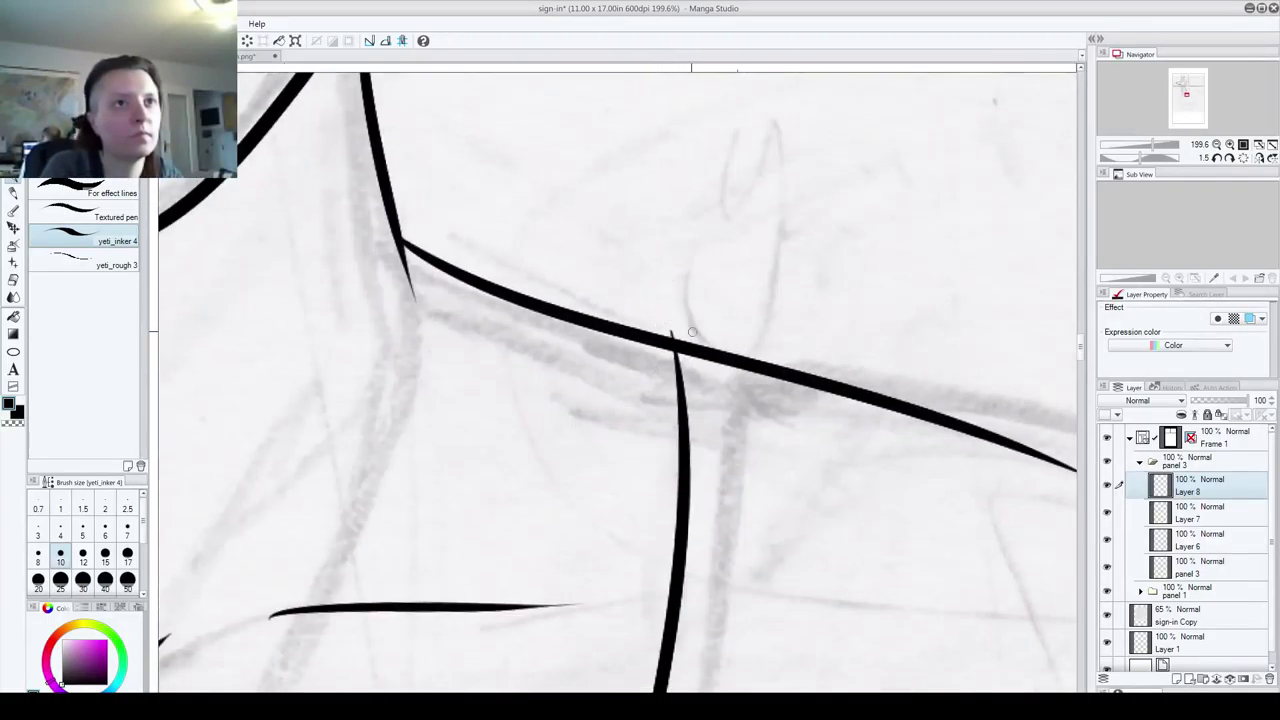
pyautogui.scroll(-3, 650, 370)
pyautogui.scroll(-4, 612, 208)
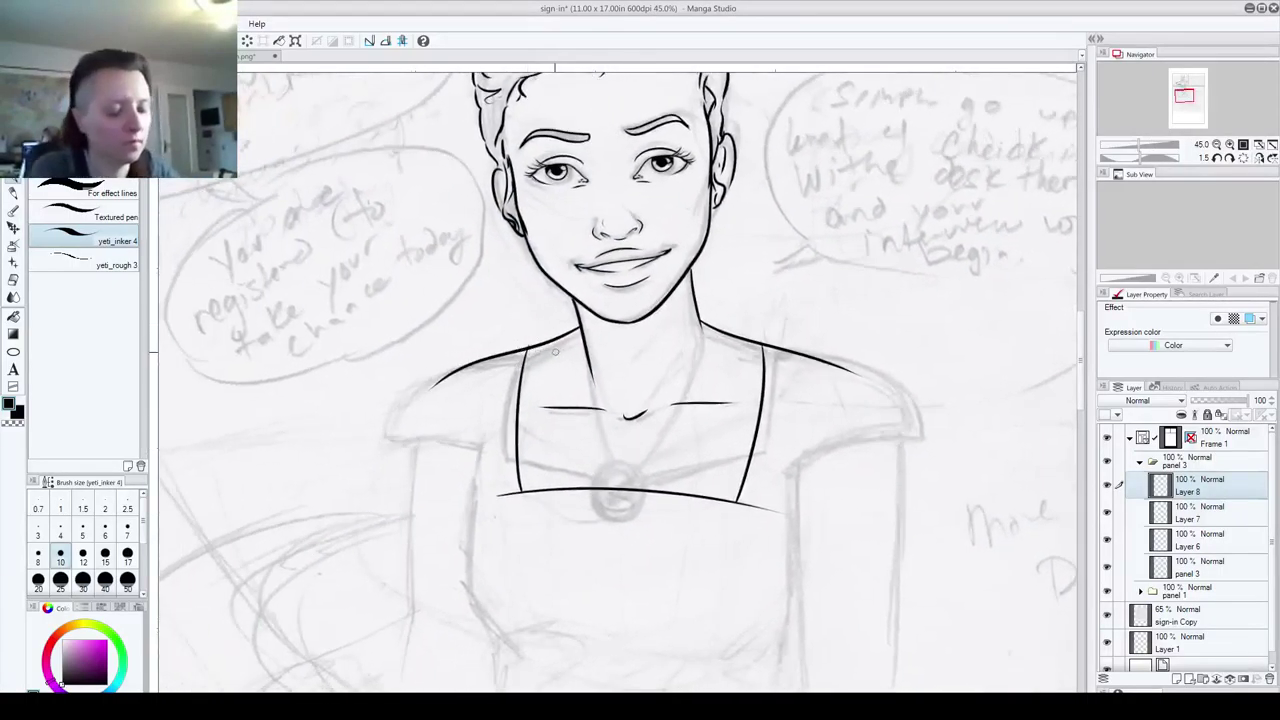
pyautogui.scroll(4, 555, 352)
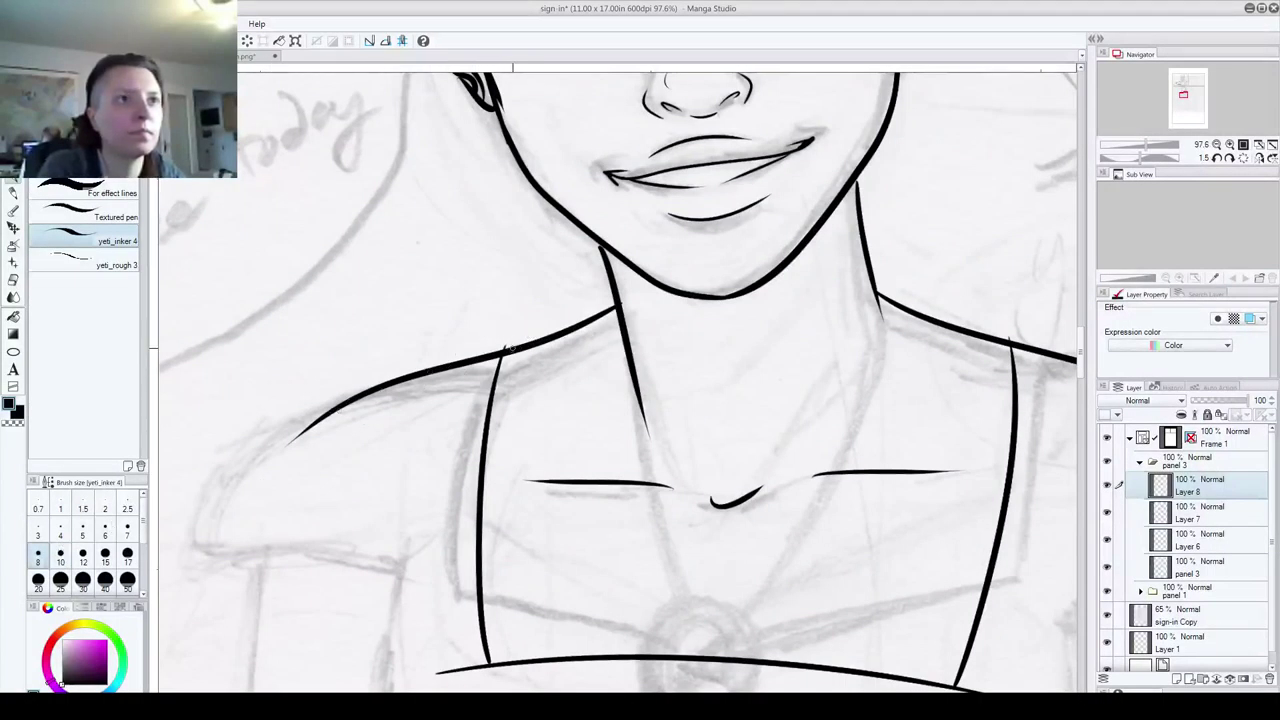
pyautogui.moveTo(511, 341)
pyautogui.mouseDown()
pyautogui.moveTo(455, 353)
pyautogui.moveTo(238, 477)
pyautogui.moveTo(207, 543)
pyautogui.moveTo(340, 401)
pyautogui.mouseUp()
pyautogui.hotkey('ctrl', 'z')
pyautogui.hotkey('ctrl', 'z')
pyautogui.moveTo(209, 542)
pyautogui.mouseDown()
pyautogui.moveTo(300, 425)
pyautogui.moveTo(482, 362)
pyautogui.mouseUp()
pyautogui.hotkey('ctrl', 'z')
pyautogui.moveTo(208, 550)
pyautogui.mouseDown()
pyautogui.moveTo(323, 426)
pyautogui.moveTo(218, 520)
pyautogui.moveTo(358, 403)
pyautogui.mouseUp()
pyautogui.hotkey('ctrl', 'z')
pyautogui.hotkey('ctrl', 'z')
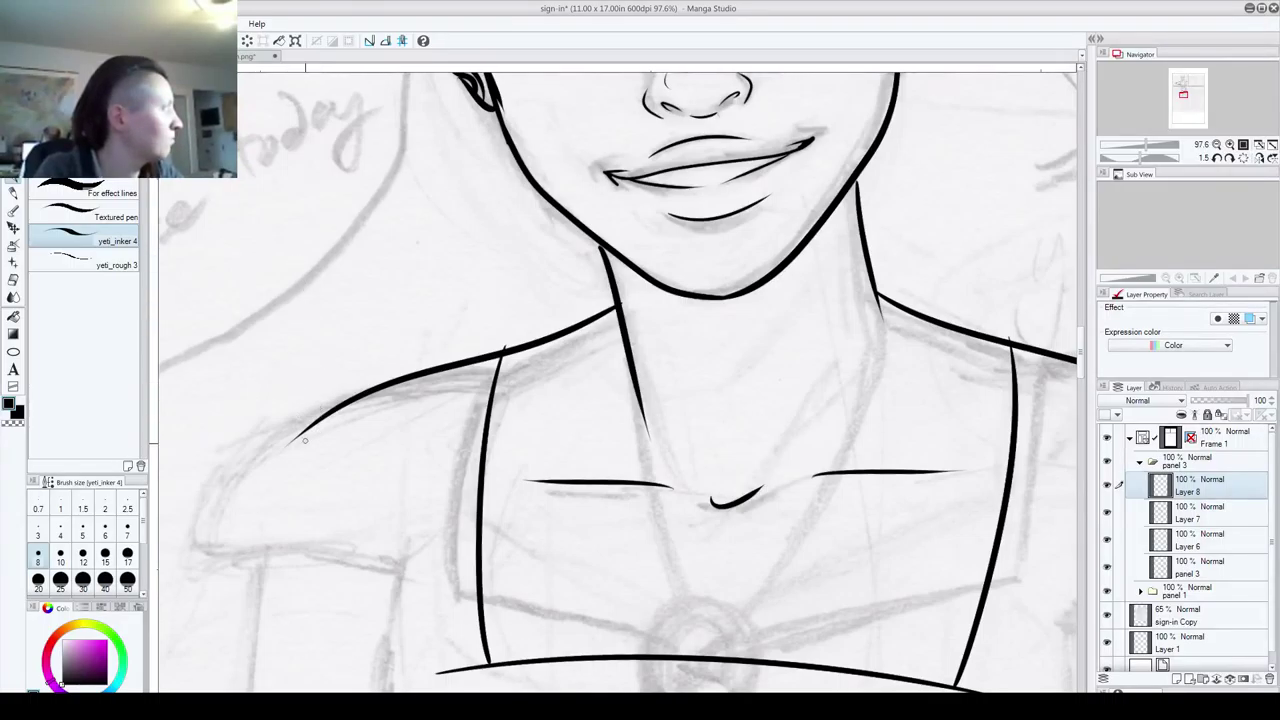
# - Ink the cap sleeve over the woman's right shoulder, from the neckline's side line around to a wavy lower hem
pyautogui.moveTo(338, 570); pyautogui.dragTo(387, 516)
pyautogui.moveTo(411, 586); pyautogui.dragTo(401, 651)
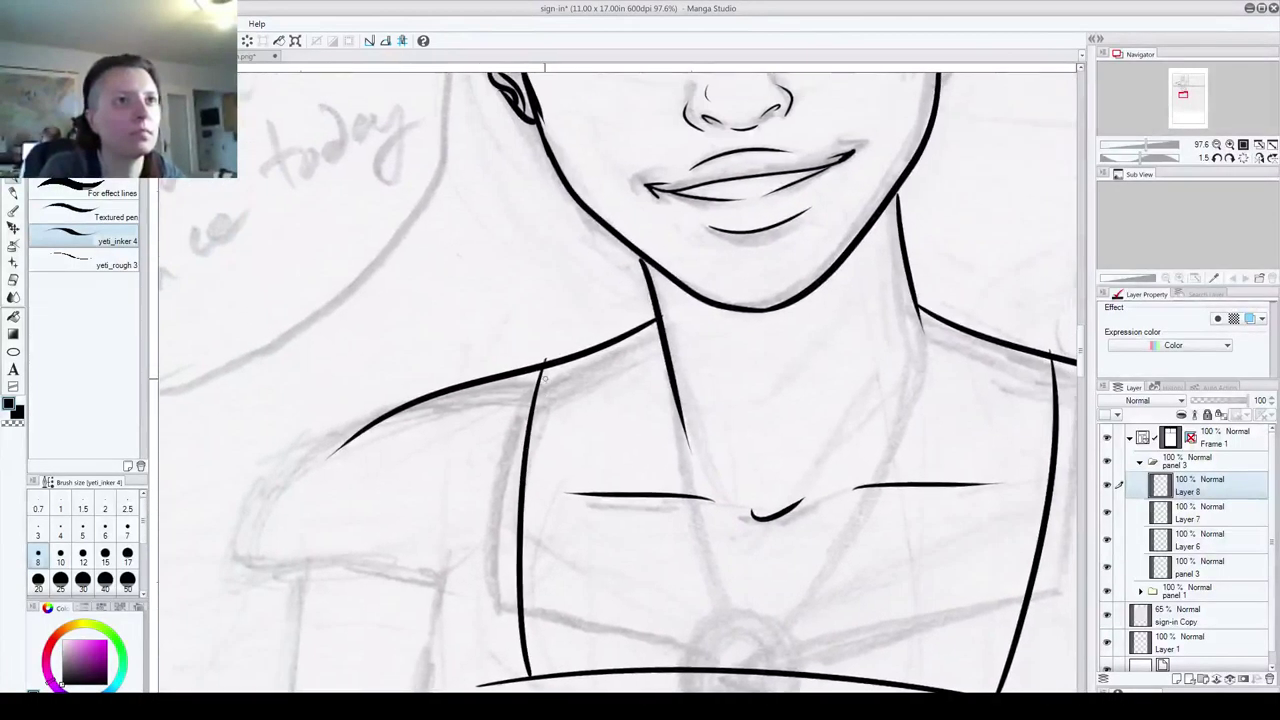
pyautogui.moveTo(553, 356)
pyautogui.mouseDown()
pyautogui.moveTo(298, 444)
pyautogui.moveTo(243, 557)
pyautogui.mouseUp()
pyautogui.hotkey('ctrl', 'z')
pyautogui.moveTo(552, 356)
pyautogui.mouseDown()
pyautogui.moveTo(358, 410)
pyautogui.moveTo(233, 600)
pyautogui.mouseUp()
pyautogui.hotkey('ctrl', 'z')
pyautogui.moveTo(552, 356)
pyautogui.mouseDown()
pyautogui.moveTo(496, 362)
pyautogui.moveTo(287, 469)
pyautogui.moveTo(244, 588)
pyautogui.mouseUp()
pyautogui.hotkey('ctrl', 'z')
pyautogui.moveTo(552, 356)
pyautogui.mouseDown()
pyautogui.moveTo(276, 505)
pyautogui.moveTo(258, 565)
pyautogui.moveTo(415, 567)
pyautogui.mouseUp()
pyautogui.hotkey('ctrl', 'z')
pyautogui.moveTo(257, 556)
pyautogui.mouseDown()
pyautogui.moveTo(259, 574)
pyautogui.moveTo(486, 578)
pyautogui.mouseUp()
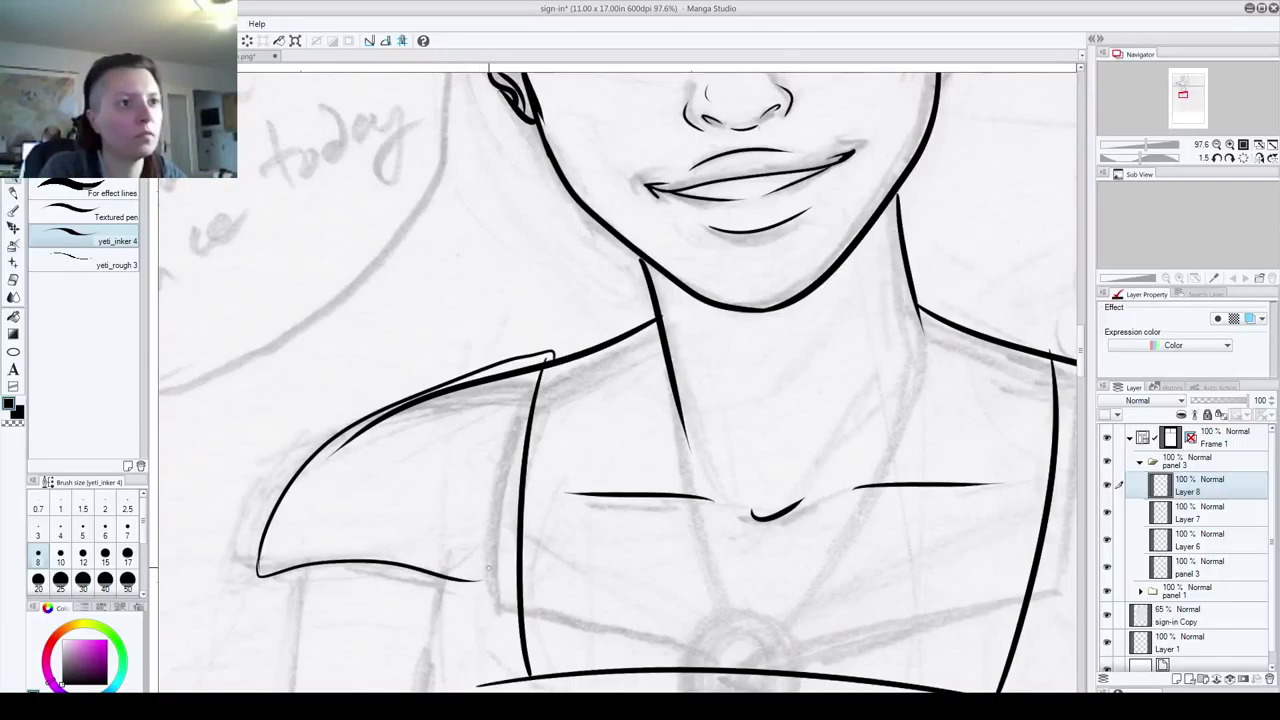
# - Ink the right side of her dress as one curve from the sleeve hem down and in toward the waist
pyautogui.scroll(-6, 440, 597)
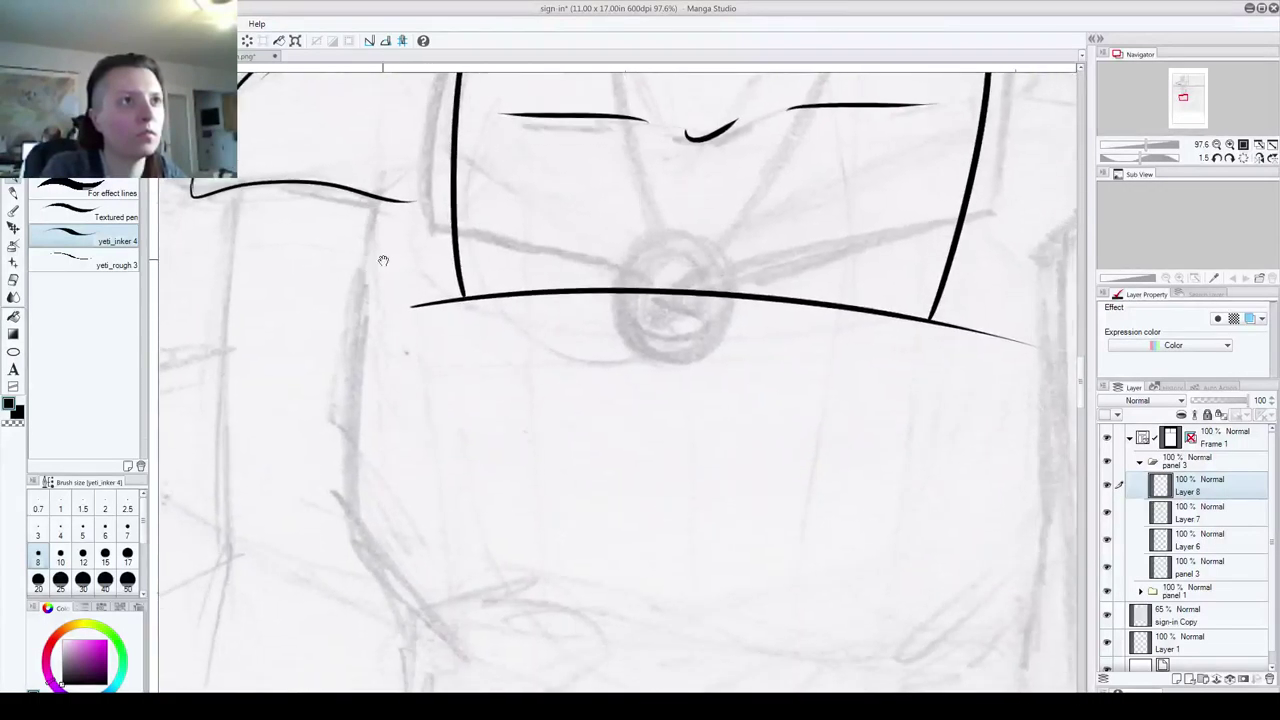
pyautogui.moveTo(395, 199); pyautogui.dragTo(362, 625)
pyautogui.hotkey('ctrl', 'z')
pyautogui.moveTo(396, 199)
pyautogui.mouseDown()
pyautogui.moveTo(379, 240)
pyautogui.moveTo(362, 625)
pyautogui.mouseUp()
pyautogui.hotkey('ctrl', 'z')
pyautogui.moveTo(396, 199)
pyautogui.mouseDown()
pyautogui.moveTo(335, 484)
pyautogui.moveTo(399, 552)
pyautogui.mouseUp()
pyautogui.hotkey('ctrl', 'z')
pyautogui.moveTo(395, 199)
pyautogui.mouseDown()
pyautogui.moveTo(331, 411)
pyautogui.moveTo(398, 606)
pyautogui.mouseUp()
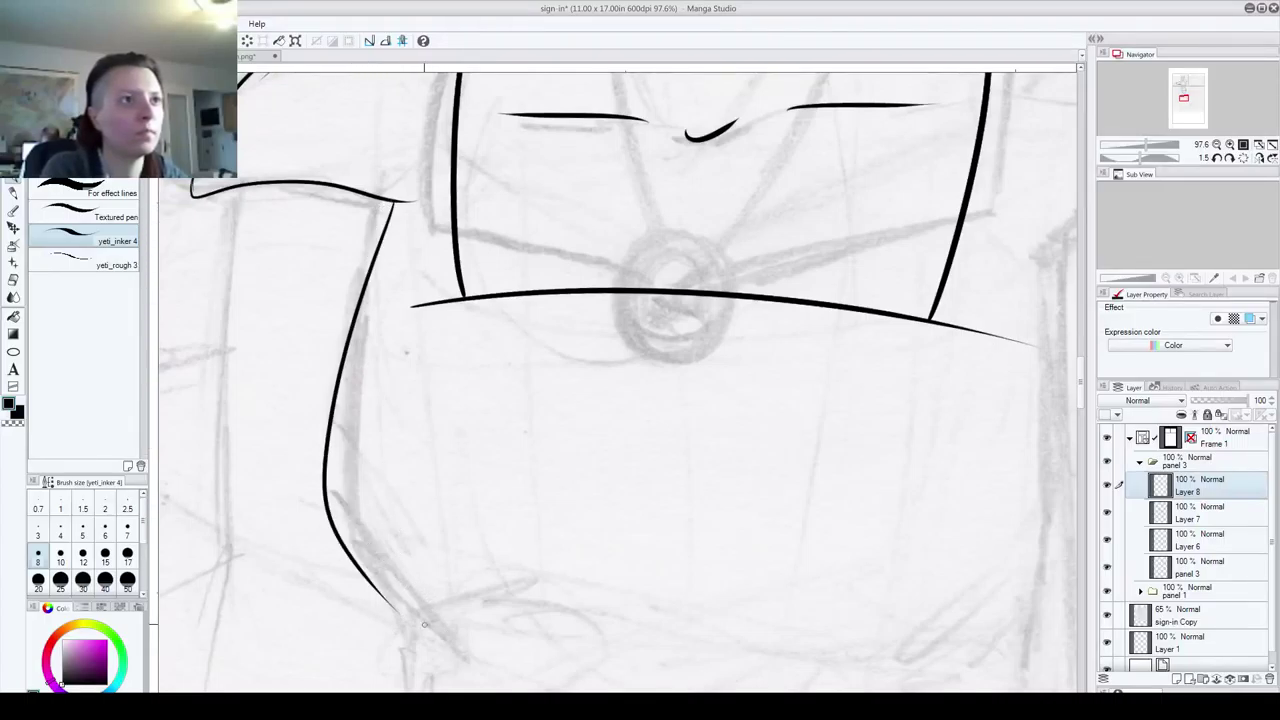
# - Erase the shoulder line on Layer 7 where it runs beneath the right sleeve
pyautogui.moveTo(453, 343); pyautogui.dragTo(543, 638)
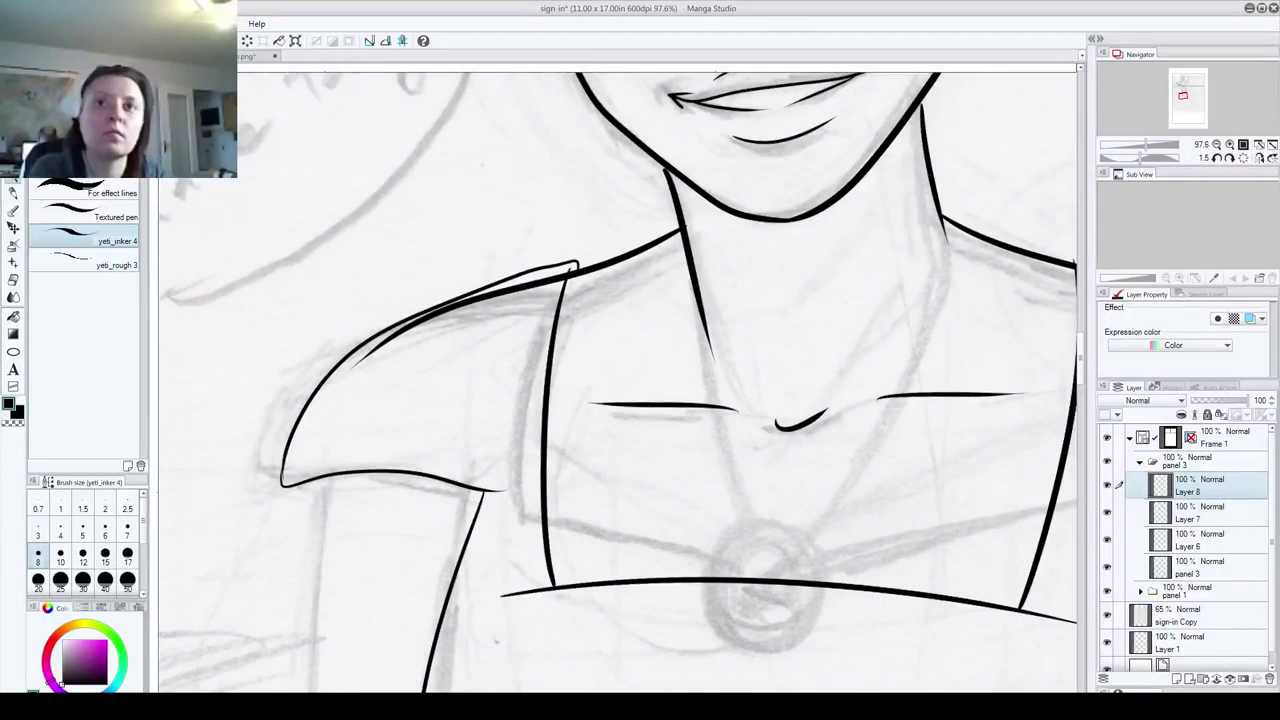
pyautogui.click(1195, 515)
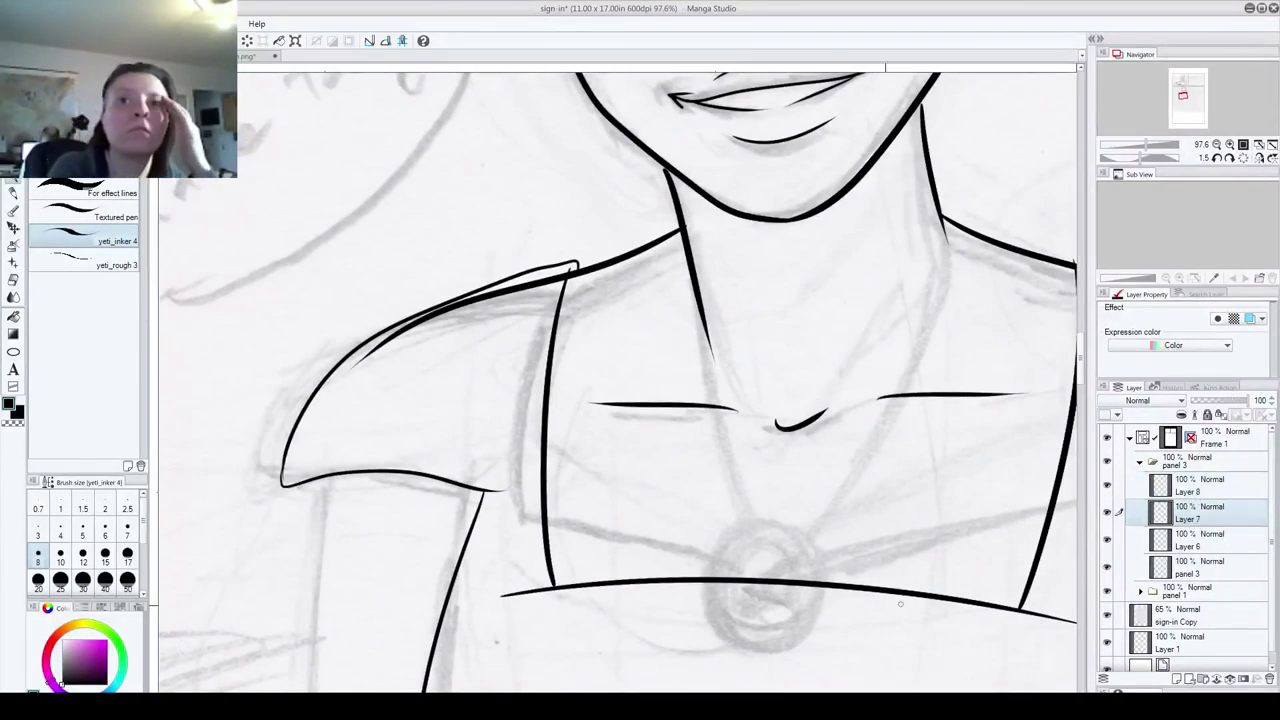
pyautogui.moveTo(376, 351)
pyautogui.mouseDown()
pyautogui.moveTo(341, 370)
pyautogui.moveTo(472, 300)
pyautogui.moveTo(424, 315)
pyautogui.moveTo(561, 277)
pyautogui.mouseUp()
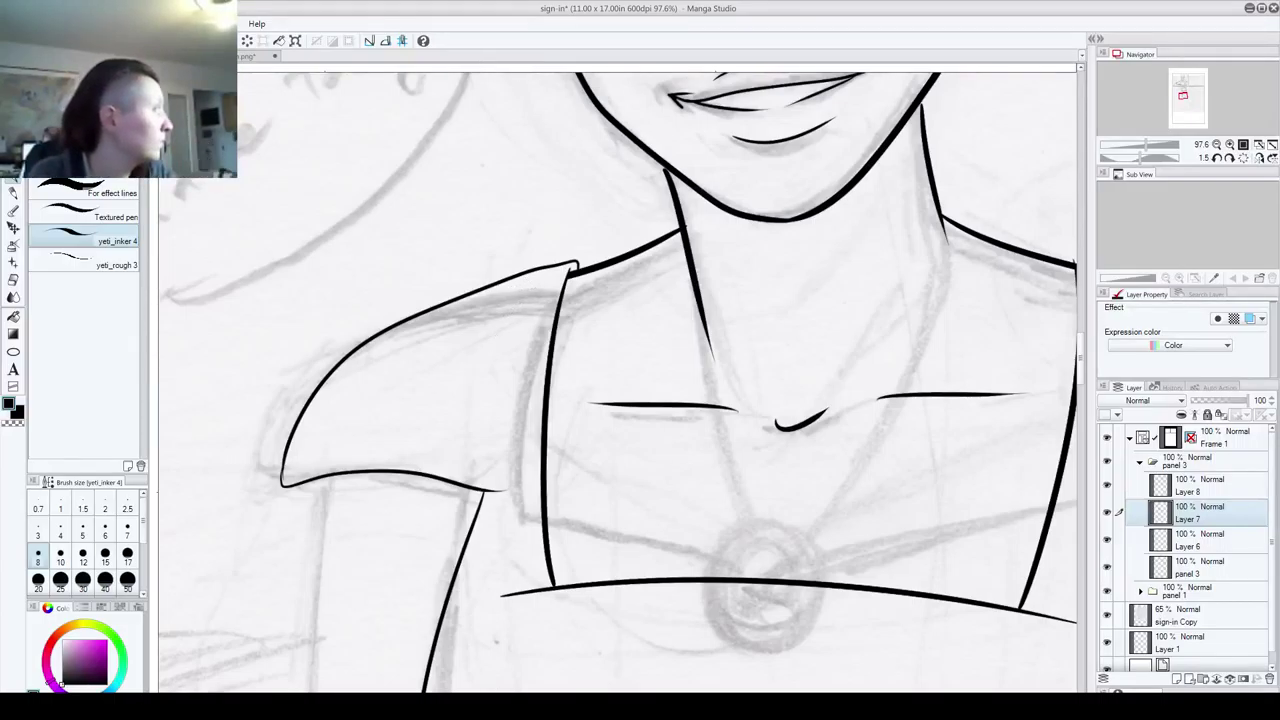
# - Ink the cap sleeve over her left shoulder on Layer 8, with an outer curve and an arched hem
pyautogui.moveTo(893, 499); pyautogui.dragTo(560, 486)
pyautogui.moveTo(743, 500); pyautogui.dragTo(590, 478)
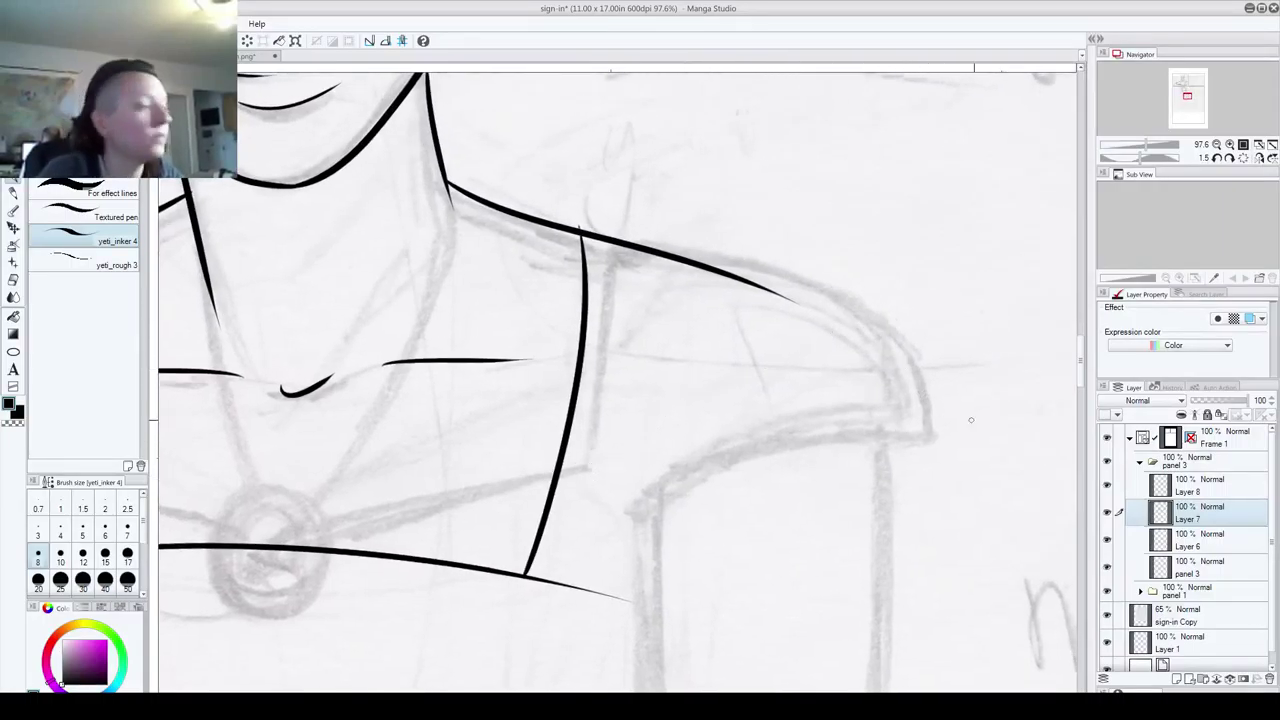
pyautogui.click(1160, 488)
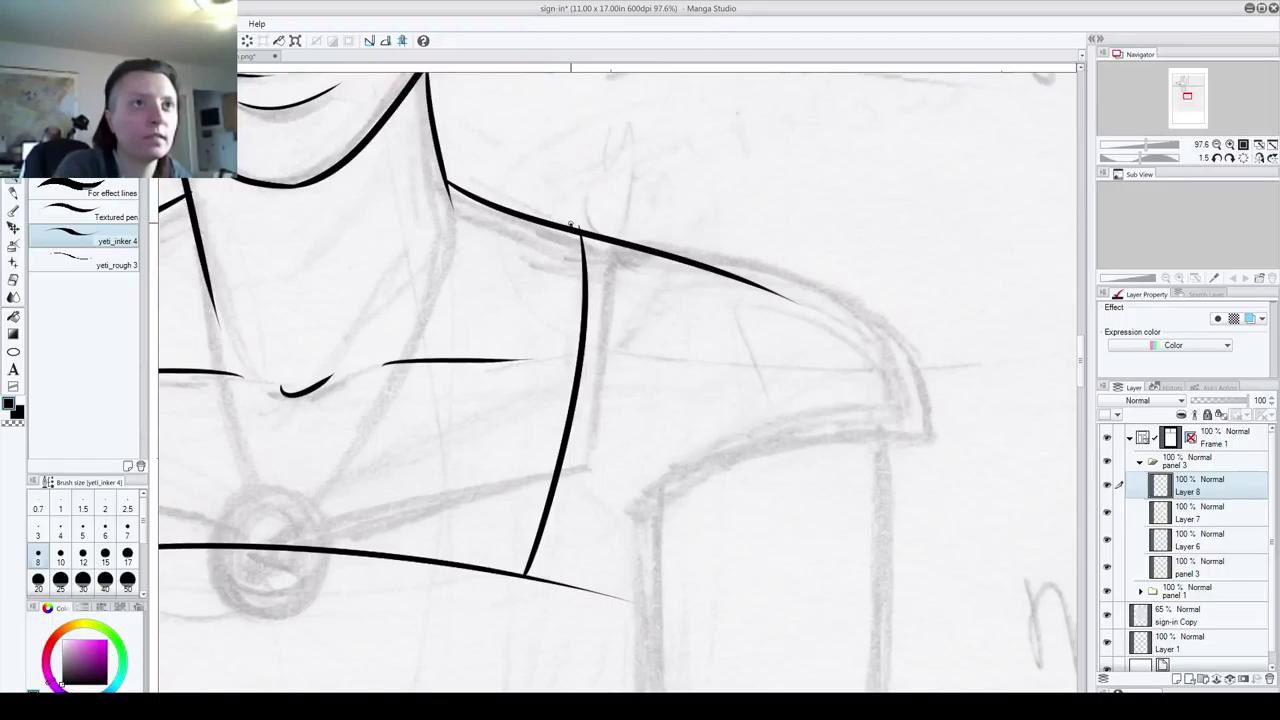
pyautogui.moveTo(580, 228)
pyautogui.mouseDown()
pyautogui.moveTo(837, 322)
pyautogui.moveTo(910, 404)
pyautogui.mouseUp()
pyautogui.hotkey('ctrl', 'z')
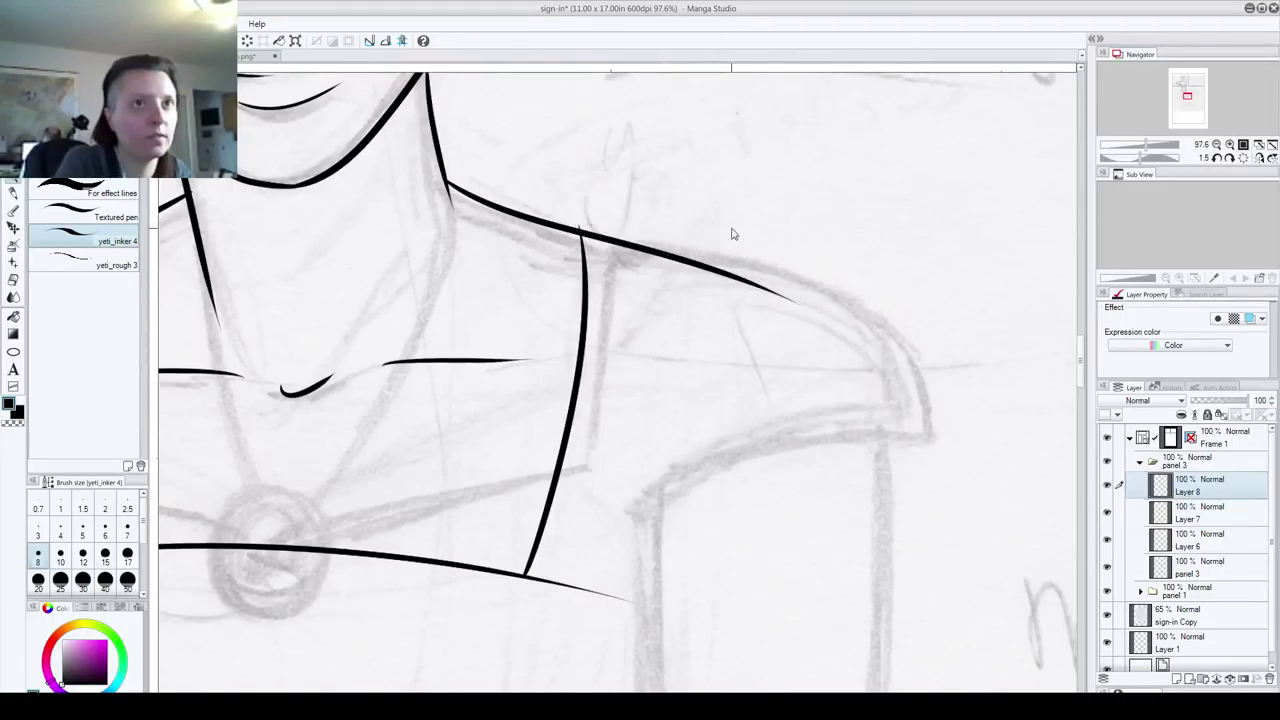
pyautogui.moveTo(570, 222)
pyautogui.mouseDown()
pyautogui.moveTo(680, 249)
pyautogui.moveTo(854, 340)
pyautogui.moveTo(920, 424)
pyautogui.mouseUp()
pyautogui.hotkey('ctrl', 'z')
pyautogui.moveTo(572, 220)
pyautogui.mouseDown()
pyautogui.moveTo(711, 258)
pyautogui.moveTo(936, 436)
pyautogui.mouseUp()
pyautogui.moveTo(668, 486)
pyautogui.mouseDown()
pyautogui.moveTo(781, 428)
pyautogui.moveTo(972, 438)
pyautogui.mouseUp()
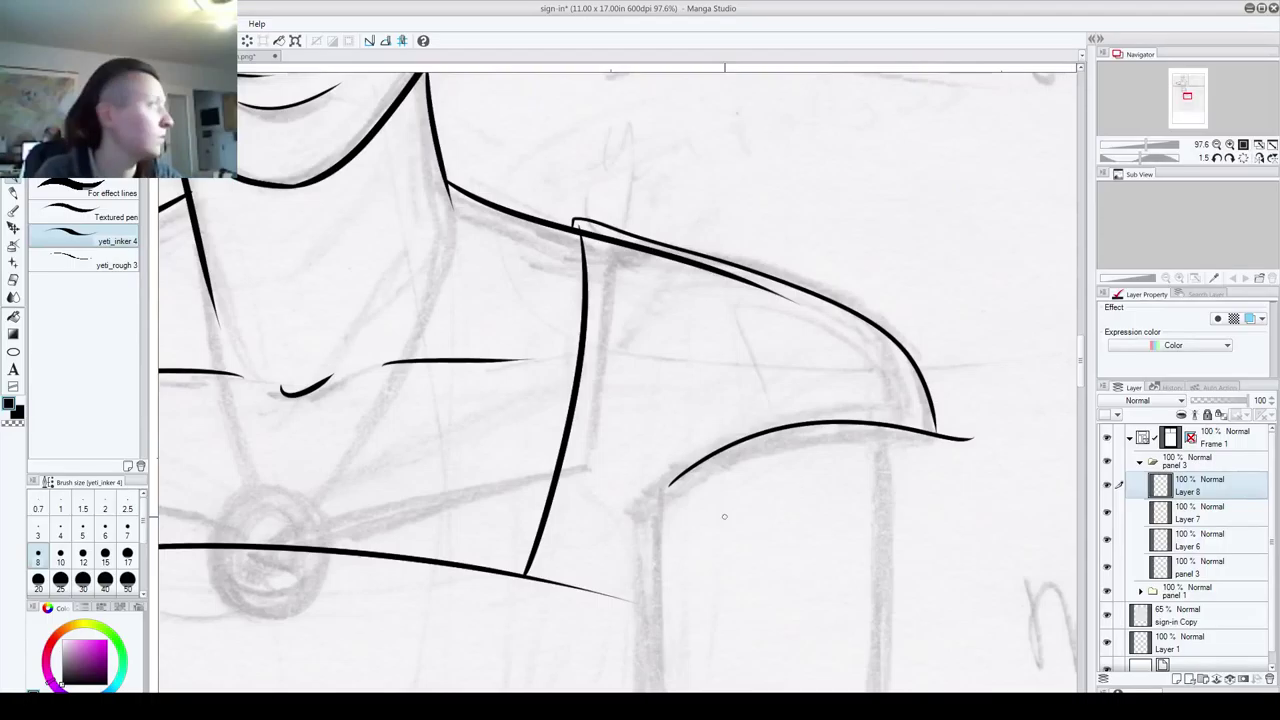
# - Erase the left hem's overshooting tip and the shoulder line on Layer 7 beneath that sleeve
pyautogui.moveTo(968, 440); pyautogui.dragTo(933, 444)
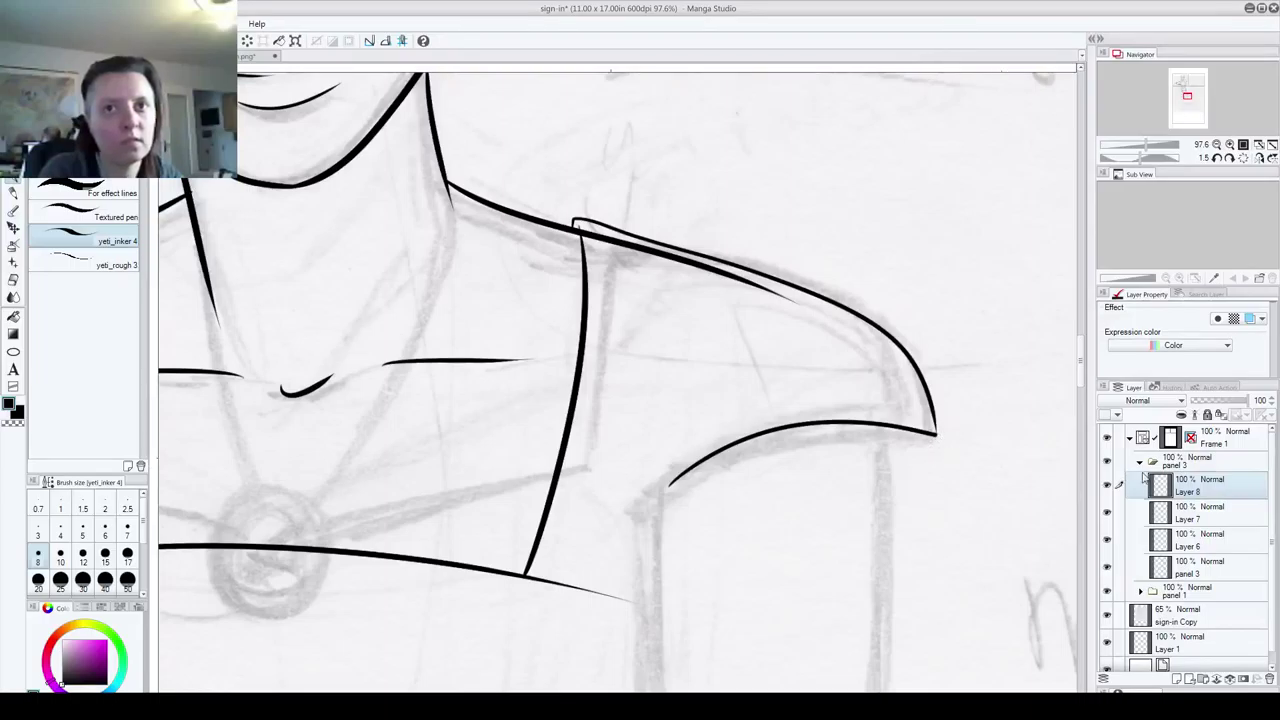
pyautogui.click(1195, 512)
pyautogui.moveTo(601, 246)
pyautogui.mouseDown()
pyautogui.moveTo(582, 231)
pyautogui.moveTo(805, 307)
pyautogui.mouseUp()
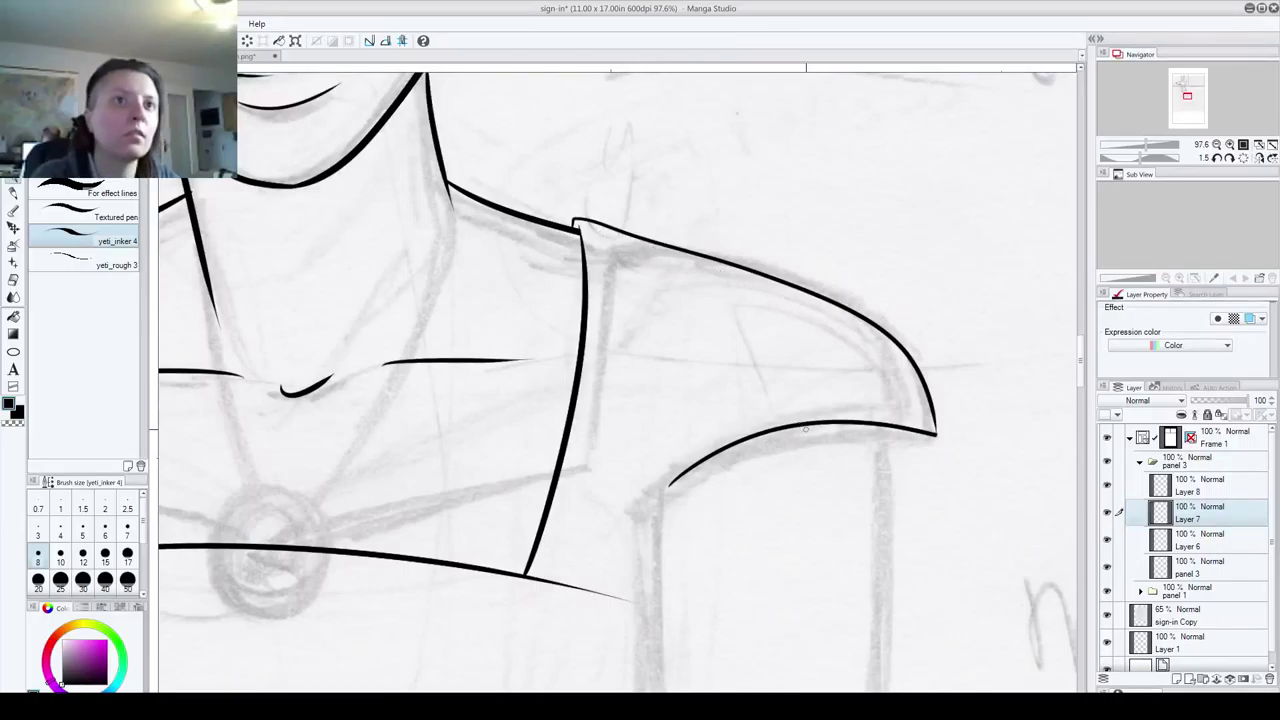
# - Check the whole page straightened and zoomed out, and save the file
pyautogui.moveTo(642, 439)
pyautogui.mouseDown()
pyautogui.moveTo(926, 409)
pyautogui.moveTo(937, 383)
pyautogui.mouseUp()
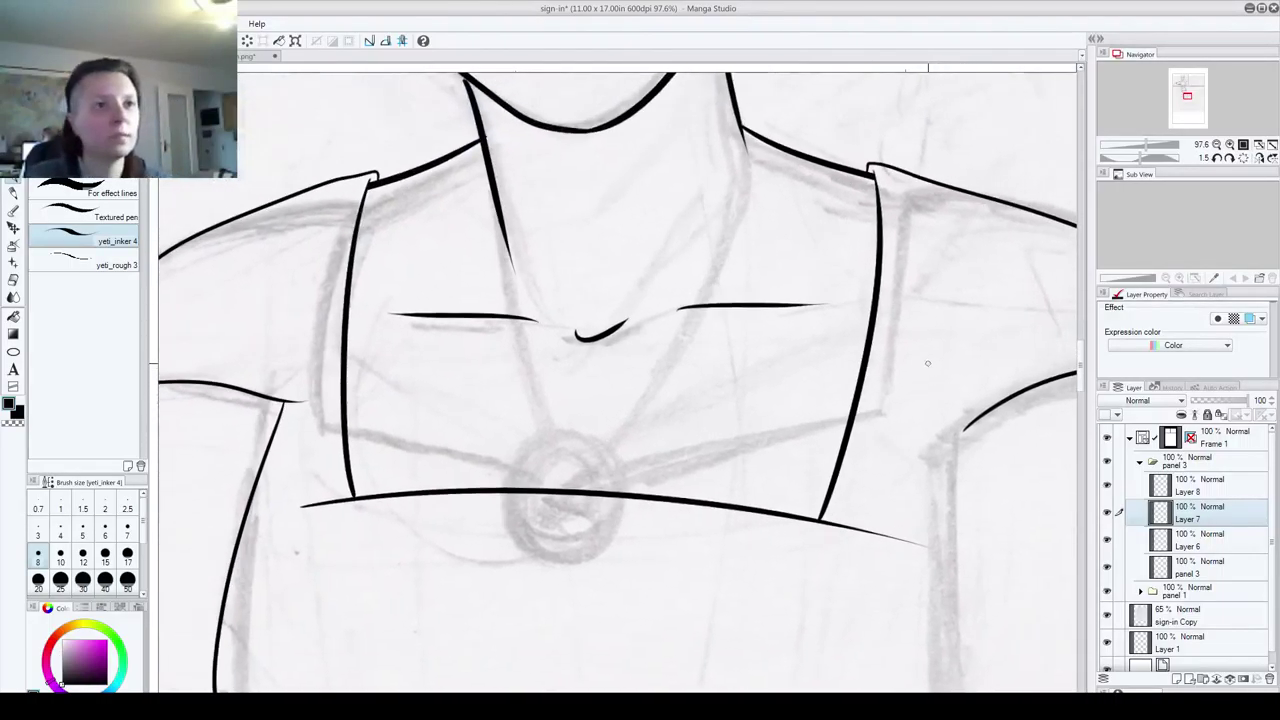
pyautogui.scroll(-10, 839, 354)
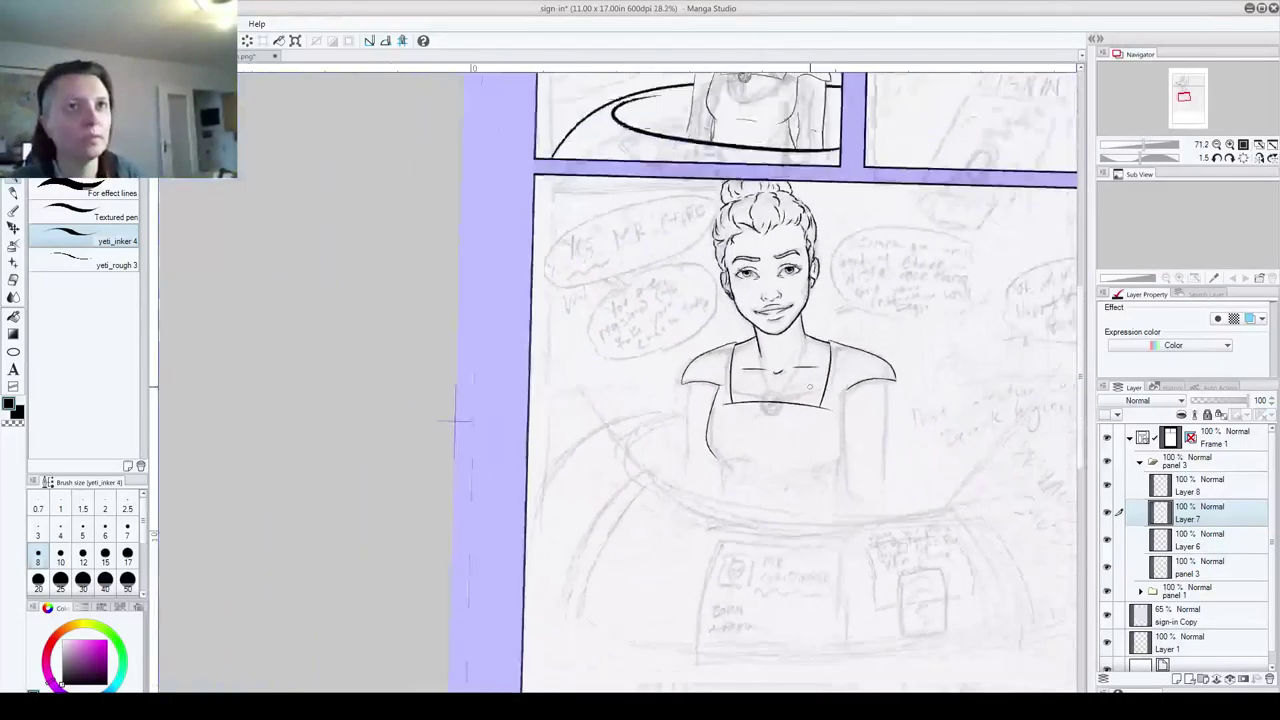
pyautogui.moveTo(872, 328); pyautogui.dragTo(703, 402)
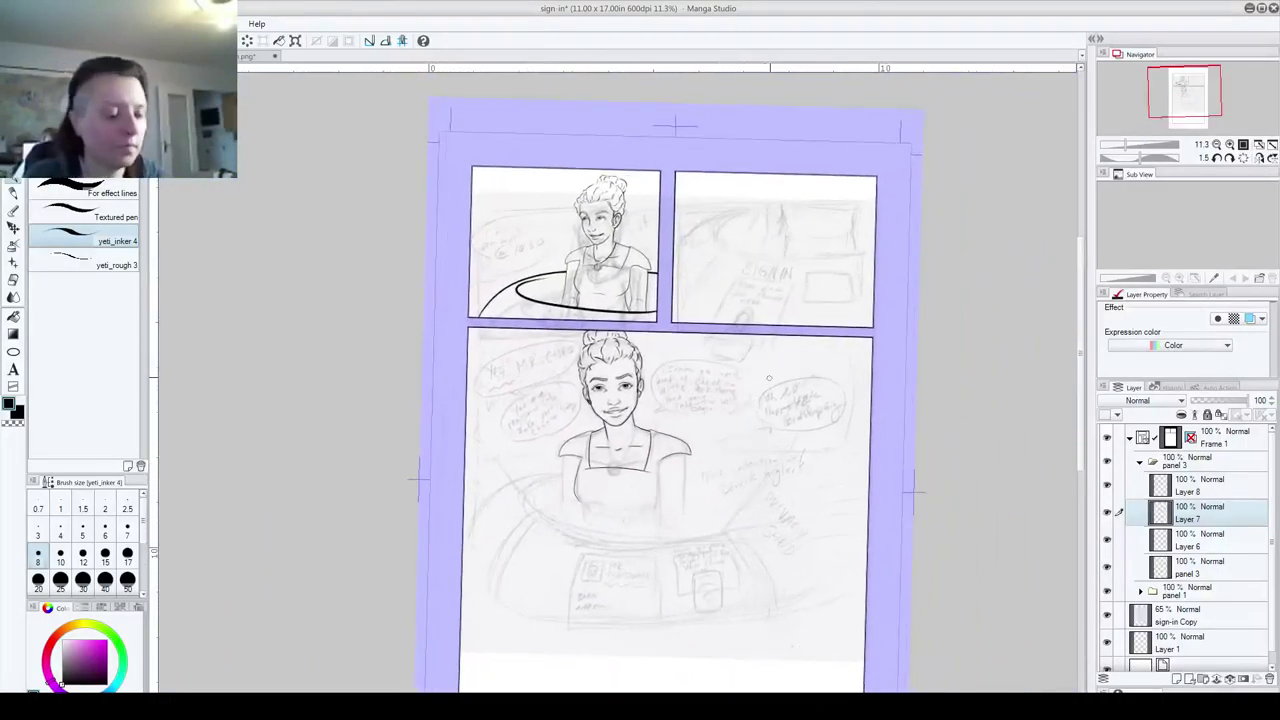
pyautogui.moveTo(803, 385); pyautogui.dragTo(804, 379)
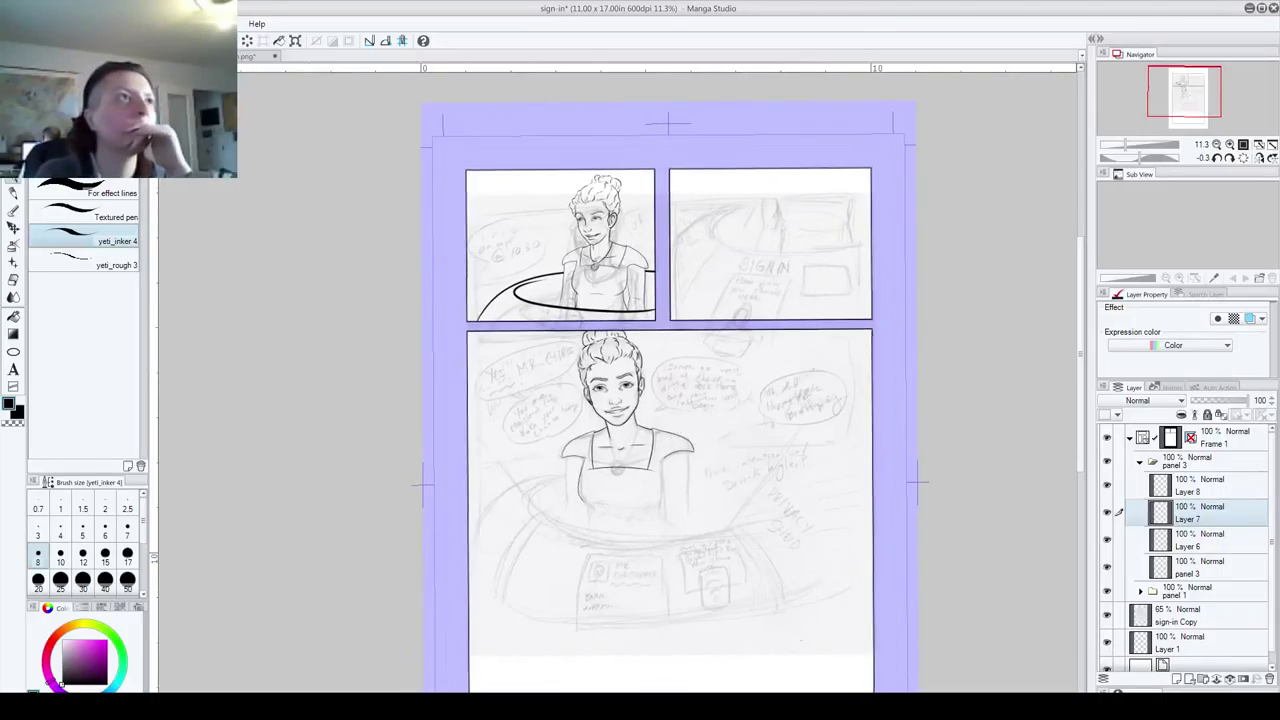
pyautogui.click(13, 24)
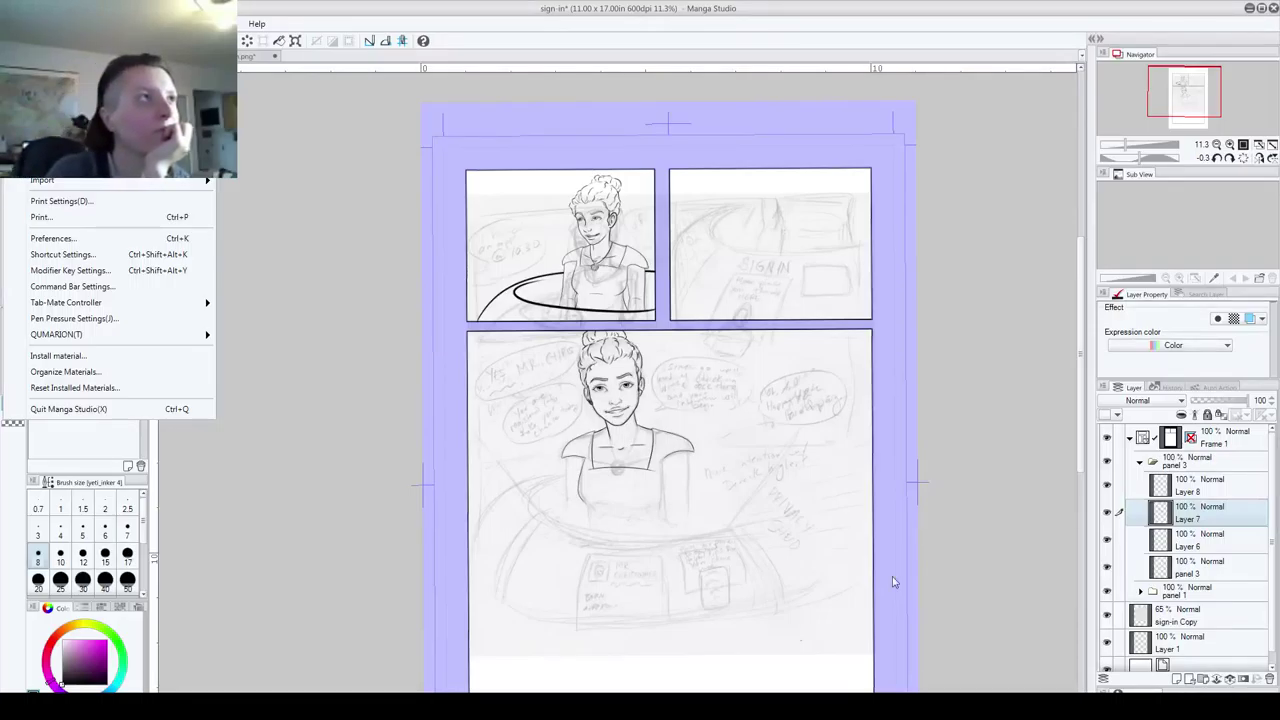
pyautogui.press('x')
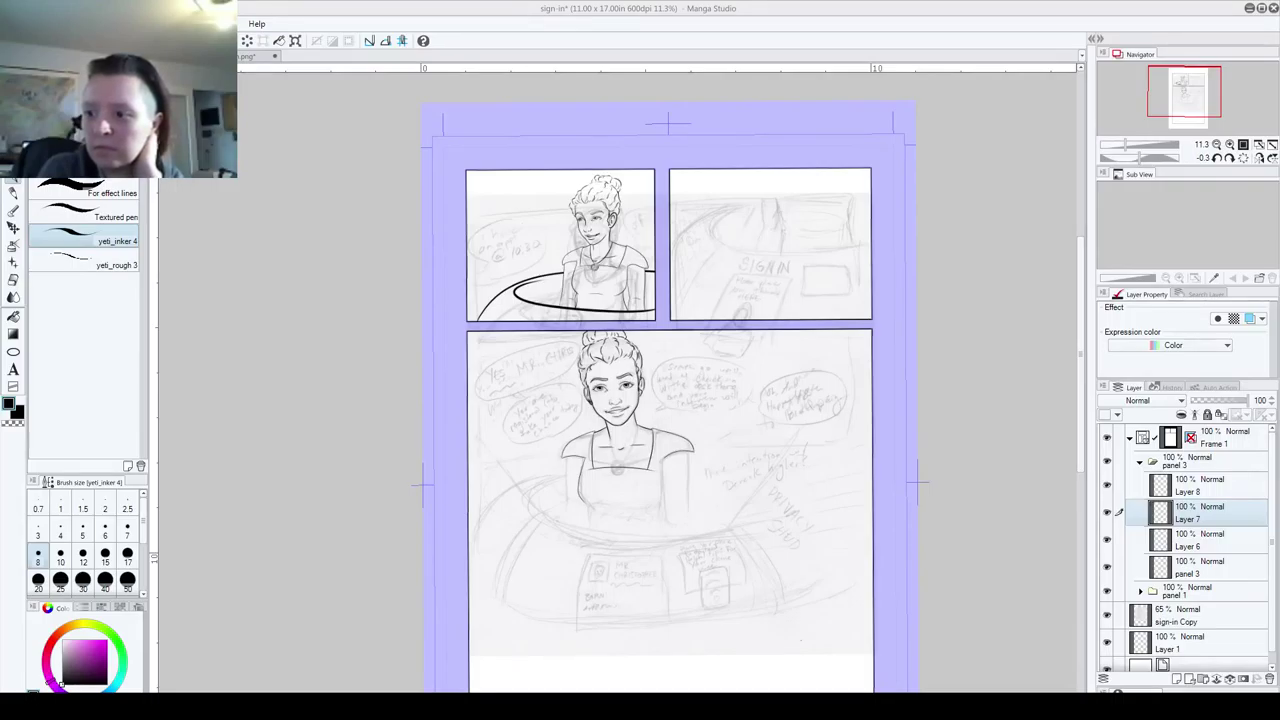
pyautogui.hotkey('ctrl', 's')
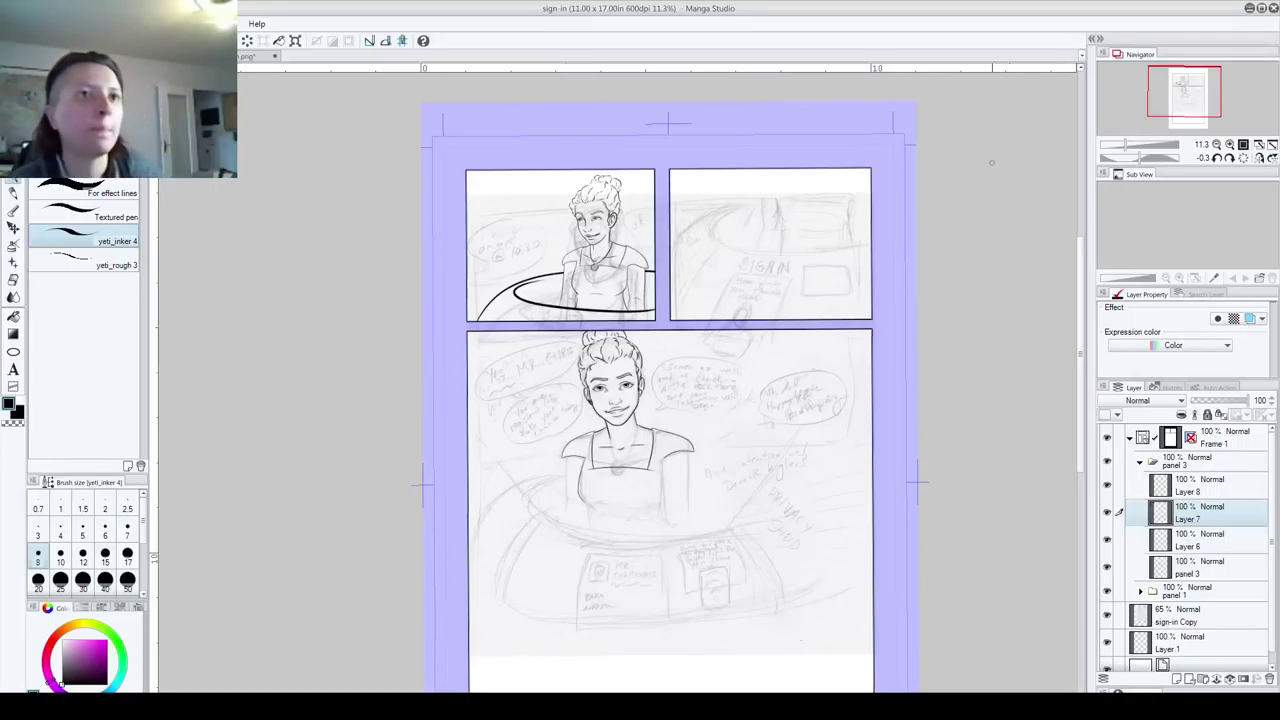
# - Add a layer above Layer 8 and ink the table's curved inner edge across panel 3 with brush size 5
pyautogui.moveTo(843, 360); pyautogui.dragTo(762, 262)
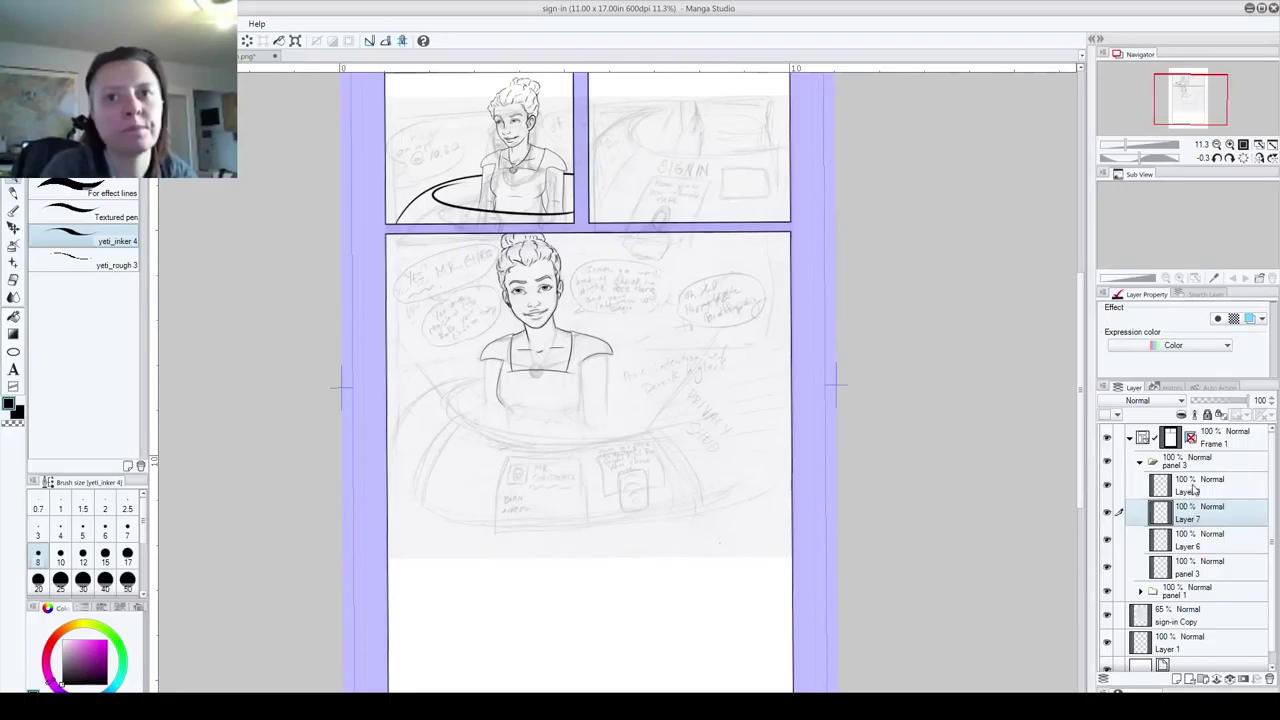
pyautogui.click(1194, 488)
pyautogui.click(1177, 678)
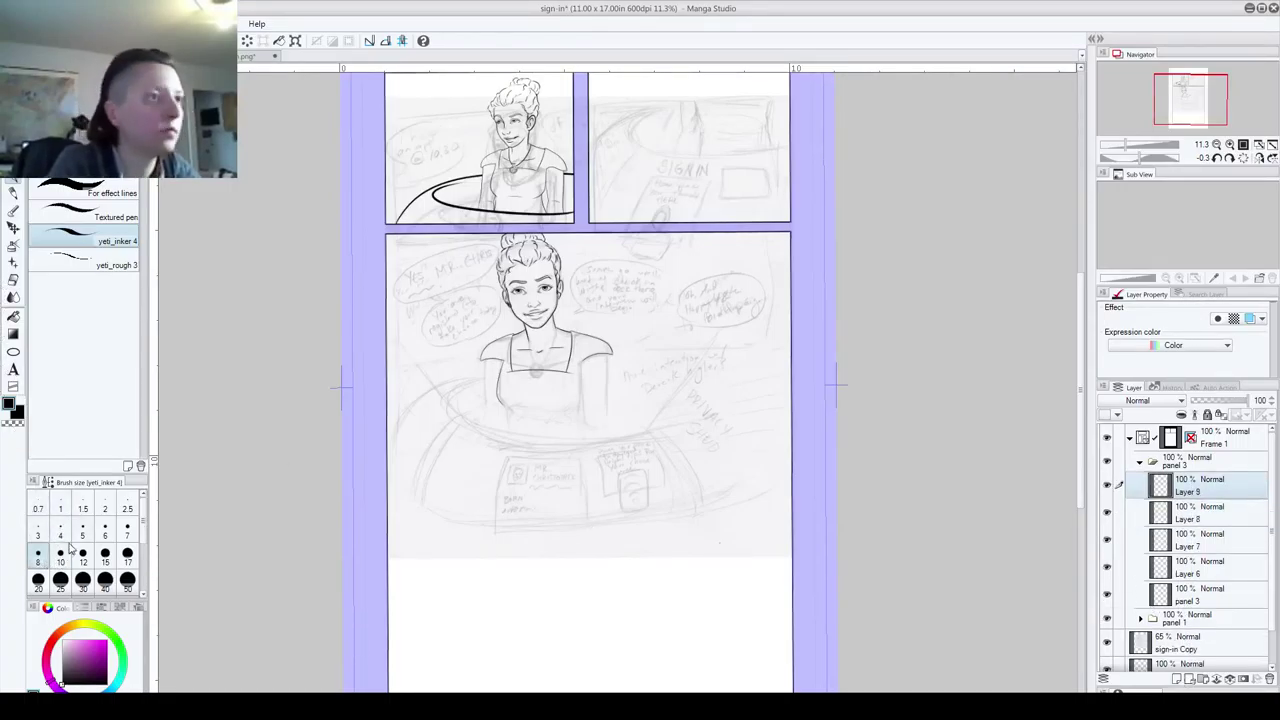
pyautogui.click(128, 535)
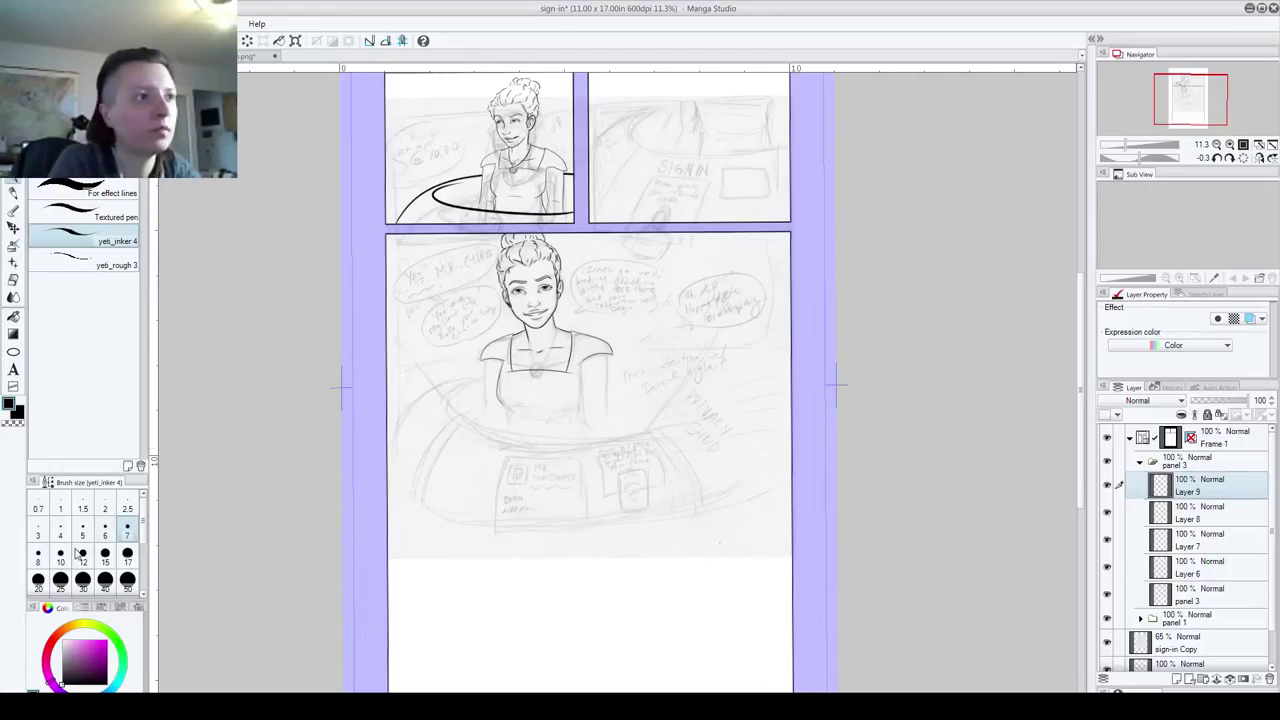
pyautogui.click(83, 530)
pyautogui.moveTo(462, 385)
pyautogui.mouseDown()
pyautogui.moveTo(651, 449)
pyautogui.moveTo(788, 435)
pyautogui.mouseUp()
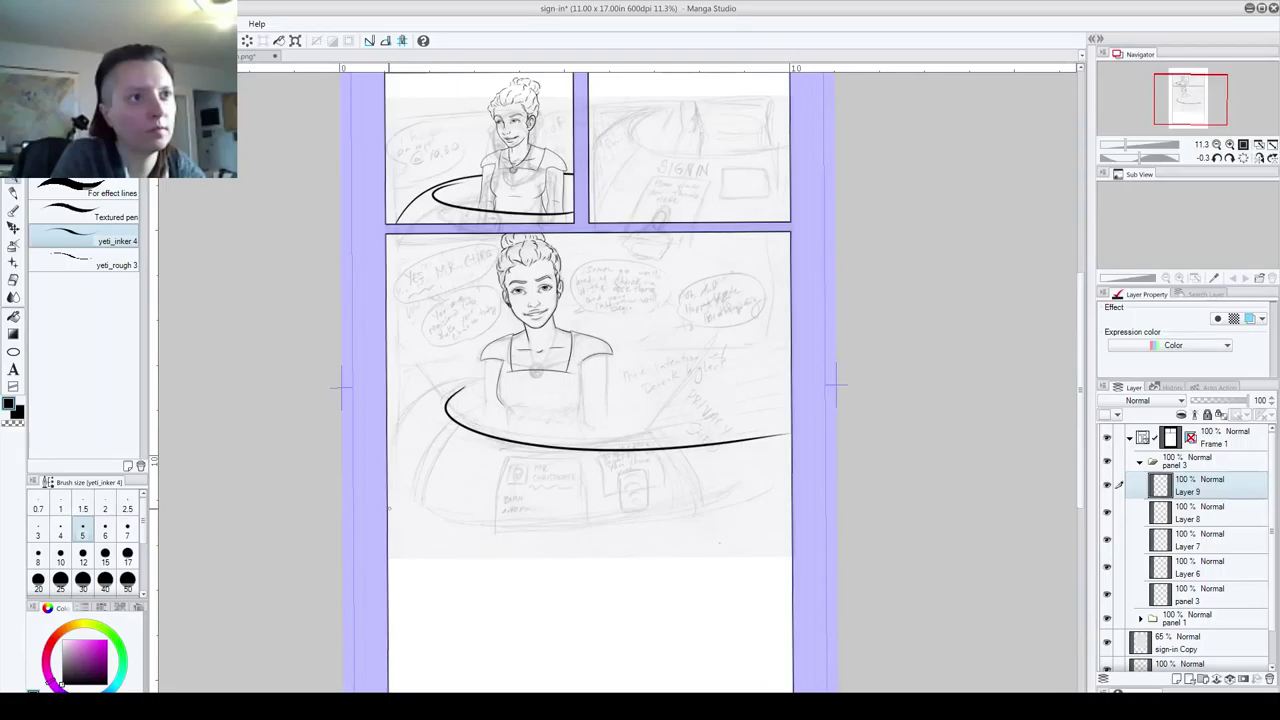
pyautogui.moveTo(388, 514)
pyautogui.mouseDown()
pyautogui.moveTo(428, 540)
pyautogui.moveTo(792, 580)
pyautogui.mouseUp()
pyautogui.hotkey('ctrl', 'z')
pyautogui.moveTo(388, 516); pyautogui.dragTo(792, 548)
pyautogui.hotkey('ctrl', 'z')
pyautogui.moveTo(388, 521); pyautogui.dragTo(792, 582)
pyautogui.hotkey('ctrl', 'z')
pyautogui.moveTo(388, 560); pyautogui.dragTo(792, 568)
pyautogui.hotkey('ctrl', 'z')
pyautogui.moveTo(386, 530)
pyautogui.mouseDown()
pyautogui.moveTo(480, 578)
pyautogui.moveTo(792, 550)
pyautogui.mouseUp()
pyautogui.hotkey('ctrl', 'z')
pyautogui.moveTo(385, 497); pyautogui.dragTo(792, 565)
pyautogui.hotkey('ctrl', 'z')
pyautogui.moveTo(388, 530); pyautogui.dragTo(792, 590)
pyautogui.hotkey('ctrl', 'z')
# - Ink the table's outer edges: a back curve passing behind the woman and a front curve below the sketched cards
pyautogui.moveTo(386, 436); pyautogui.dragTo(520, 354)
pyautogui.hotkey('ctrl', 'z')
pyautogui.moveTo(386, 418); pyautogui.dragTo(792, 355)
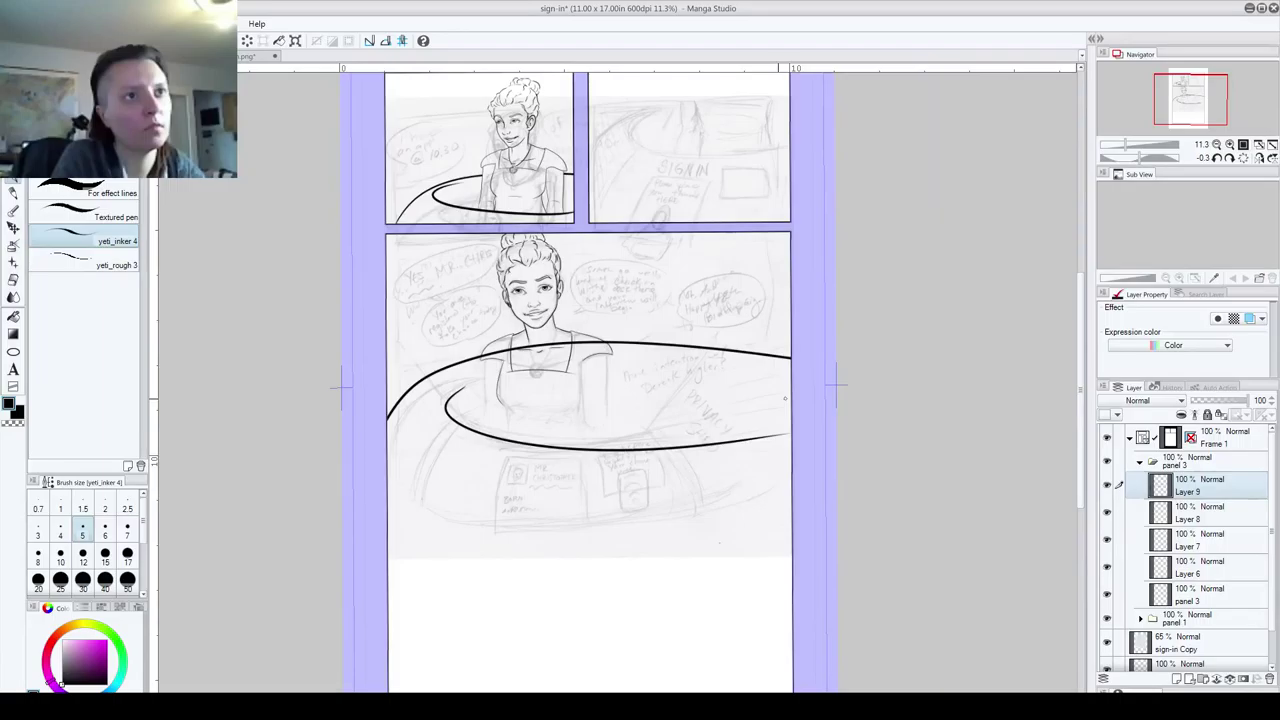
pyautogui.moveTo(375, 529)
pyautogui.mouseDown()
pyautogui.moveTo(514, 594)
pyautogui.moveTo(794, 620)
pyautogui.mouseUp()
pyautogui.hotkey('ctrl', 'z')
pyautogui.moveTo(380, 546); pyautogui.dragTo(939, 563)
pyautogui.hotkey('ctrl', 'z')
pyautogui.moveTo(382, 537)
pyautogui.mouseDown()
pyautogui.moveTo(718, 594)
pyautogui.moveTo(1034, 570)
pyautogui.mouseUp()
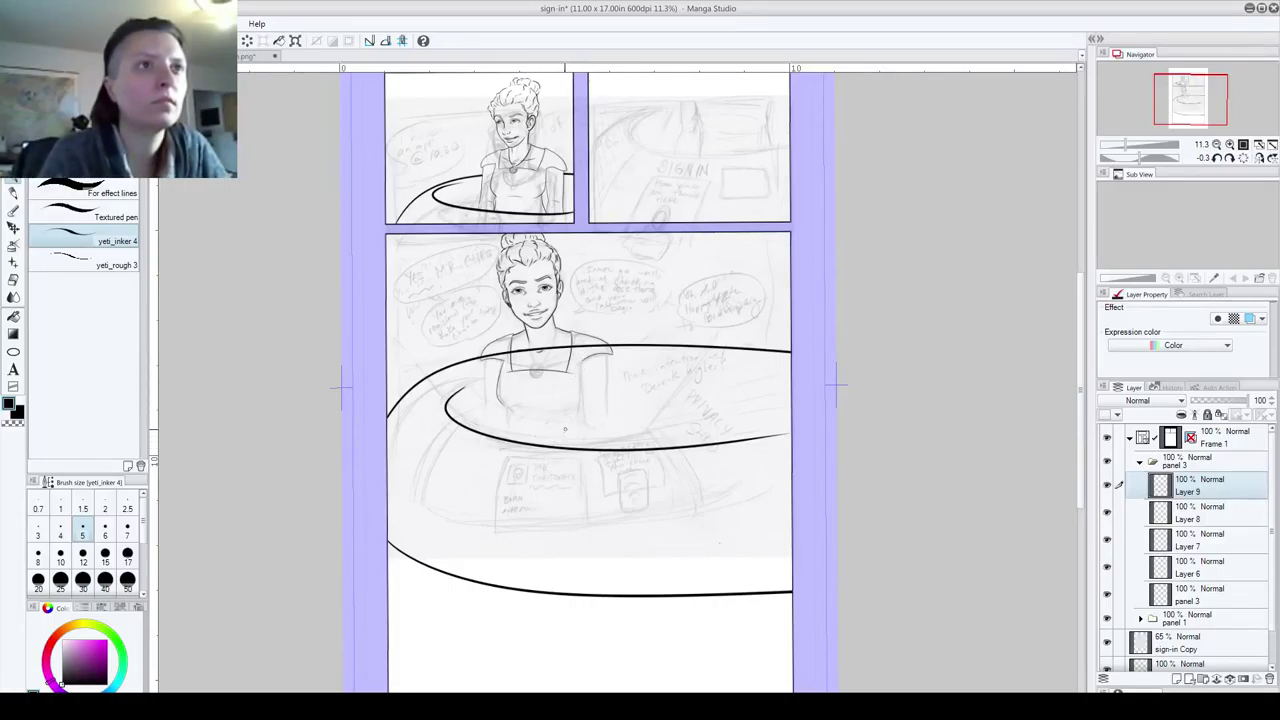
# - Rename the table's layer to "sign-in table" and add a new layer above it
pyautogui.doubleClick(1183, 492)
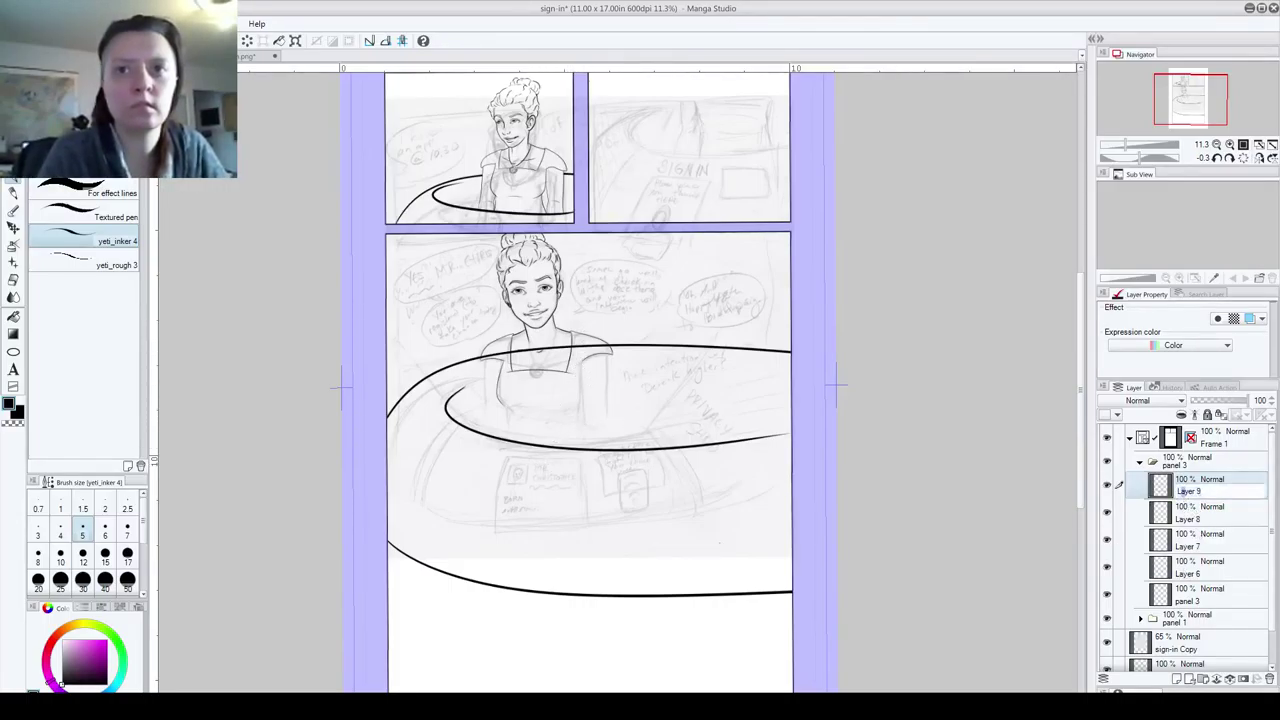
pyautogui.write('sign-in table')
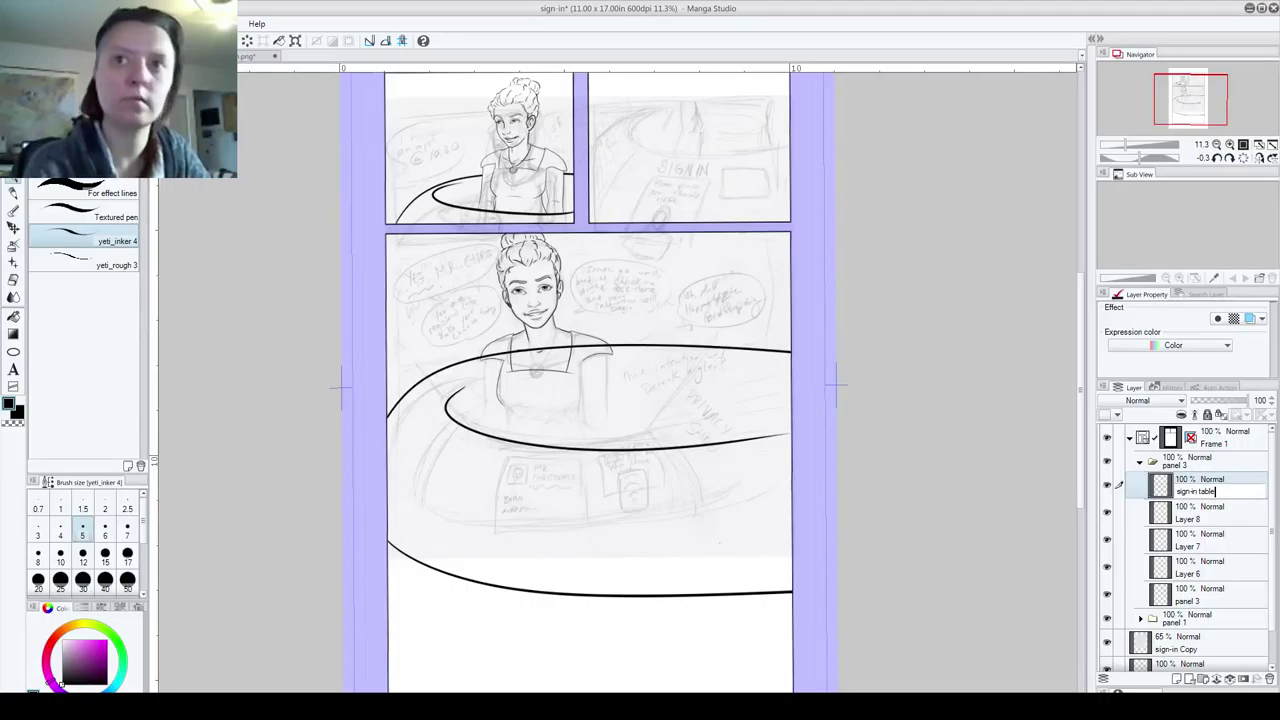
pyautogui.press('Return')
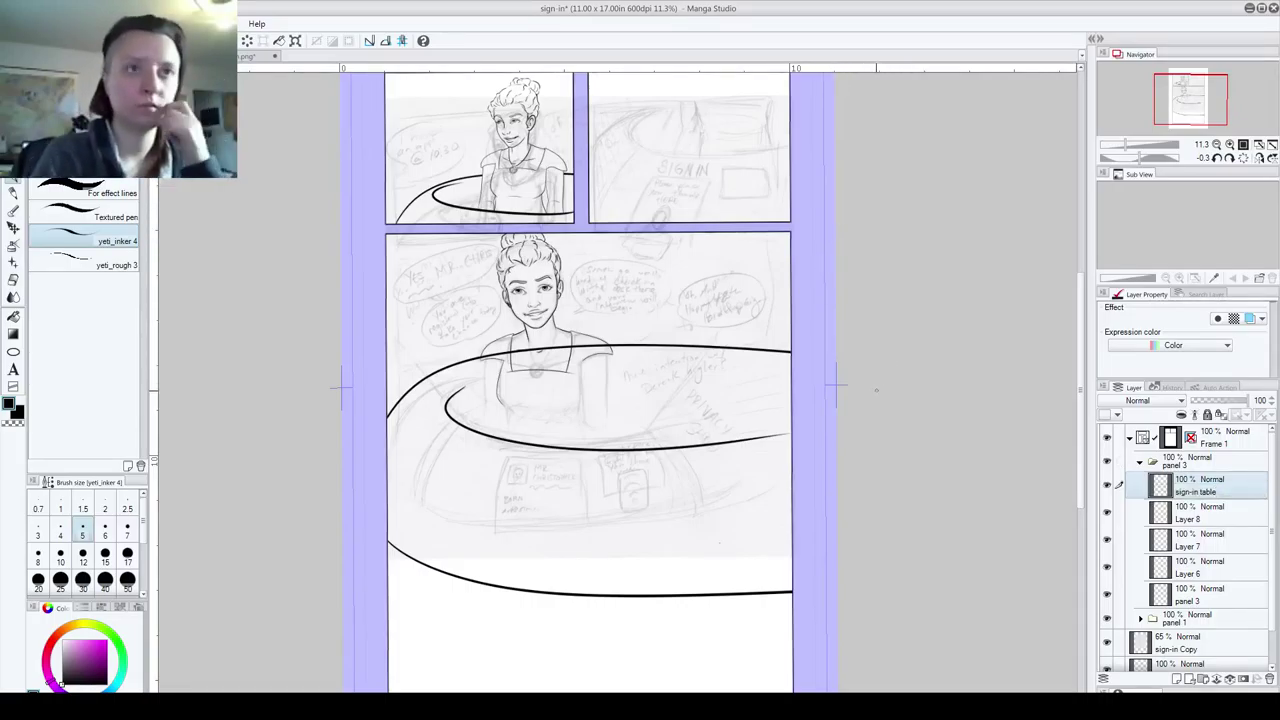
pyautogui.click(1178, 679)
# - Ink the four slightly curved sides of the profile card with the portrait on the table, using brush size 10
pyautogui.moveTo(509, 425); pyautogui.dragTo(790, 483)
pyautogui.moveTo(785, 614); pyautogui.dragTo(780, 150)
pyautogui.moveTo(488, 391)
pyautogui.mouseDown()
pyautogui.moveTo(492, 429)
pyautogui.moveTo(502, 407)
pyautogui.mouseUp()
pyautogui.moveTo(545, 475); pyautogui.dragTo(548, 495)
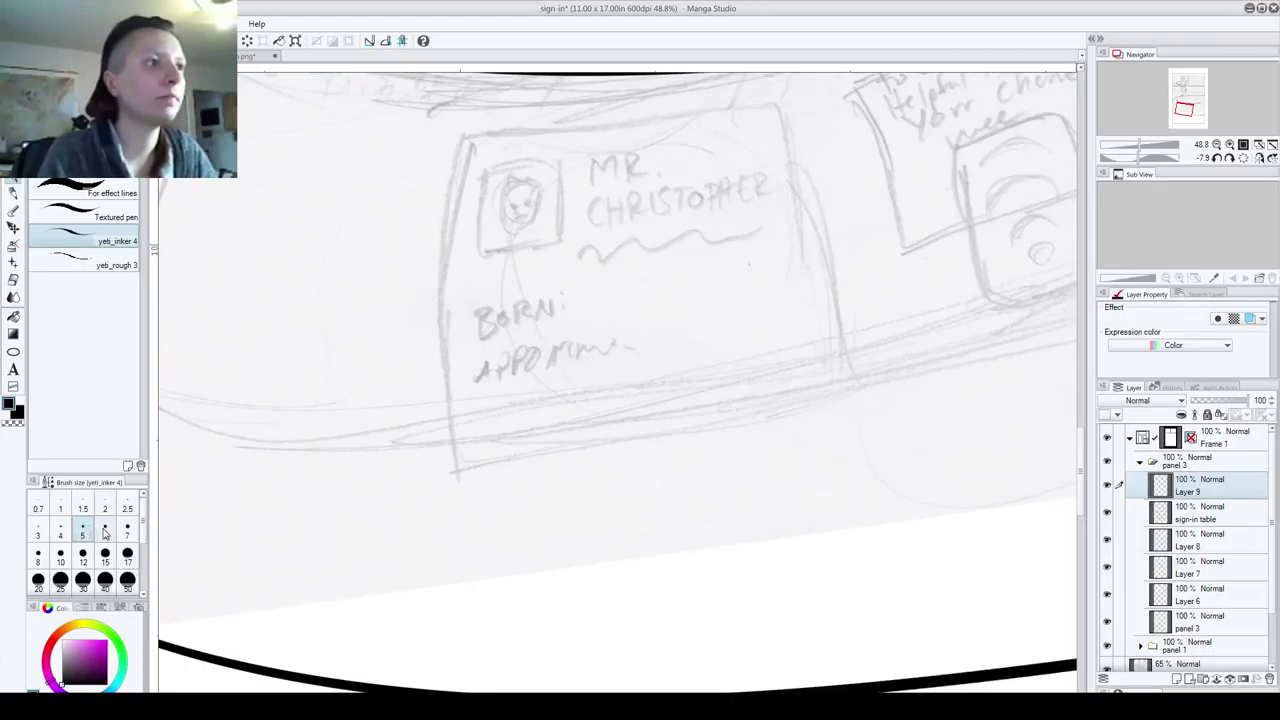
pyautogui.click(60, 561)
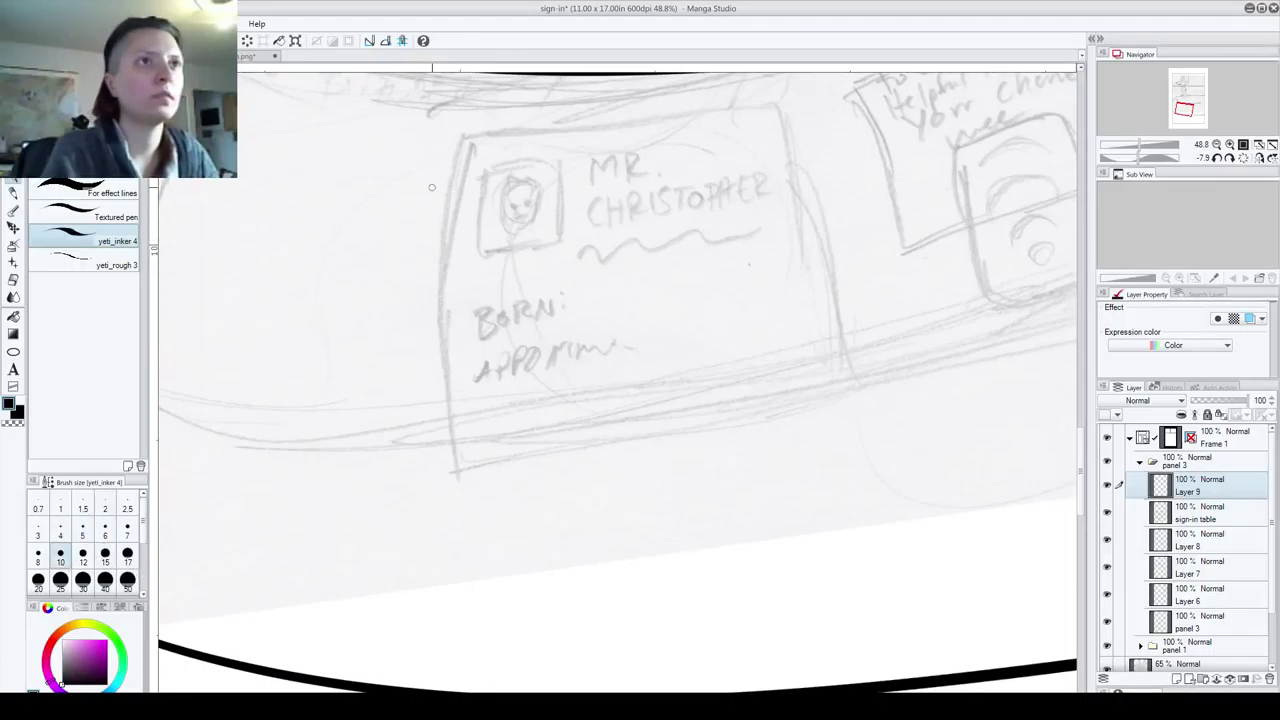
pyautogui.moveTo(460, 146); pyautogui.dragTo(436, 489)
pyautogui.hotkey('ctrl', 'z')
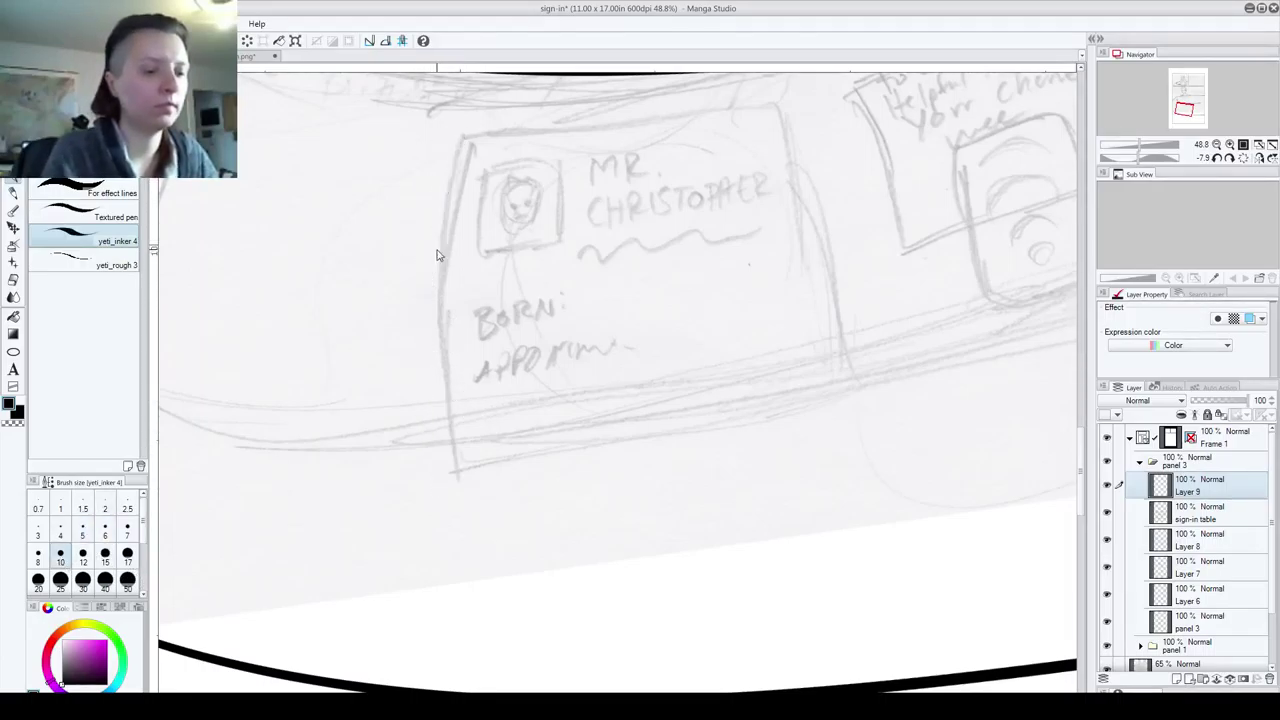
pyautogui.moveTo(464, 132)
pyautogui.mouseDown()
pyautogui.moveTo(438, 262)
pyautogui.moveTo(444, 480)
pyautogui.moveTo(457, 467)
pyautogui.moveTo(880, 455)
pyautogui.mouseUp()
pyautogui.hotkey('ctrl', 'z')
pyautogui.moveTo(426, 460); pyautogui.dragTo(925, 444)
pyautogui.moveTo(449, 129); pyautogui.dragTo(910, 116)
pyautogui.moveTo(783, 104); pyautogui.dragTo(828, 550)
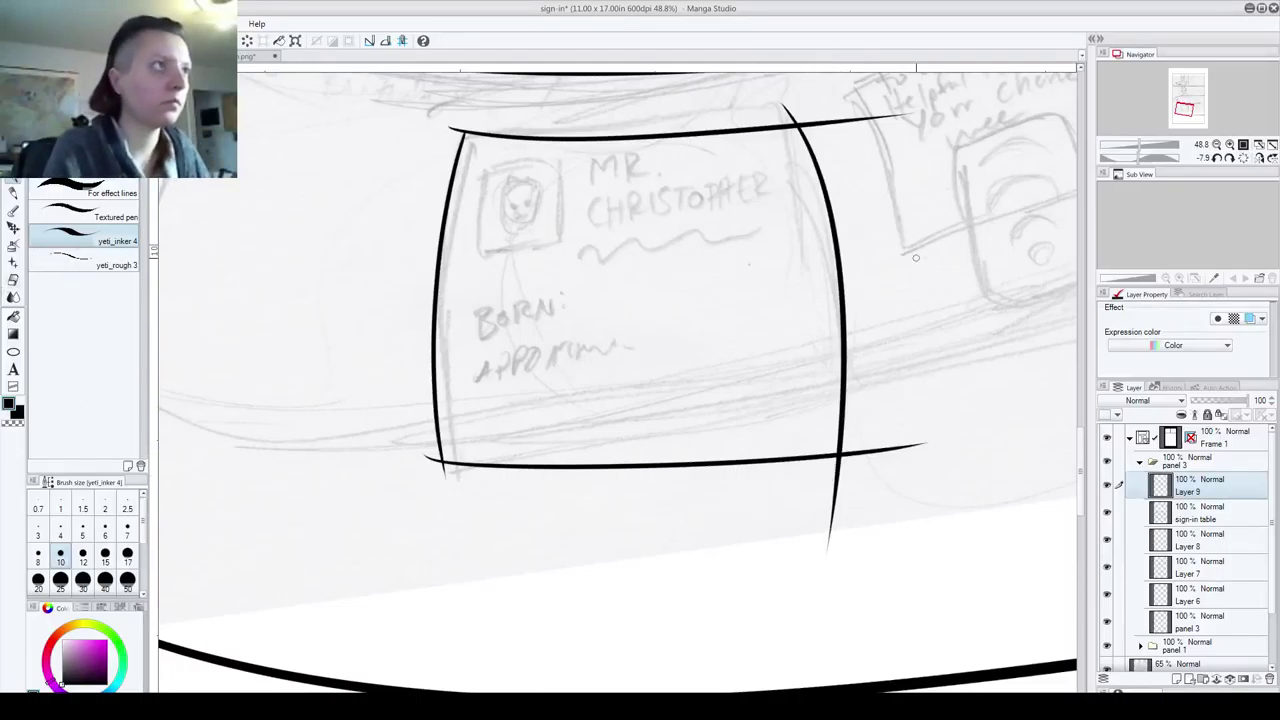
# - Erase the overshooting line ends at the profile card's lower-right corner, using the eraser at size 12
pyautogui.click(13, 280)
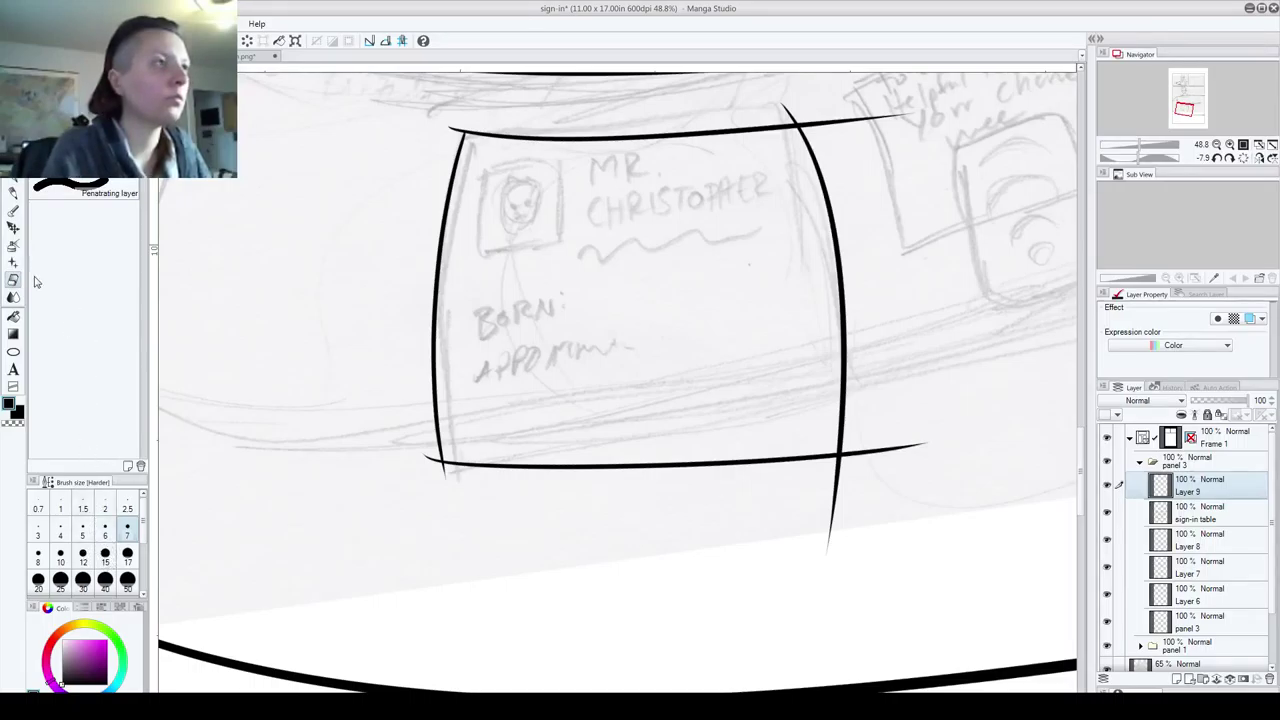
pyautogui.click(81, 563)
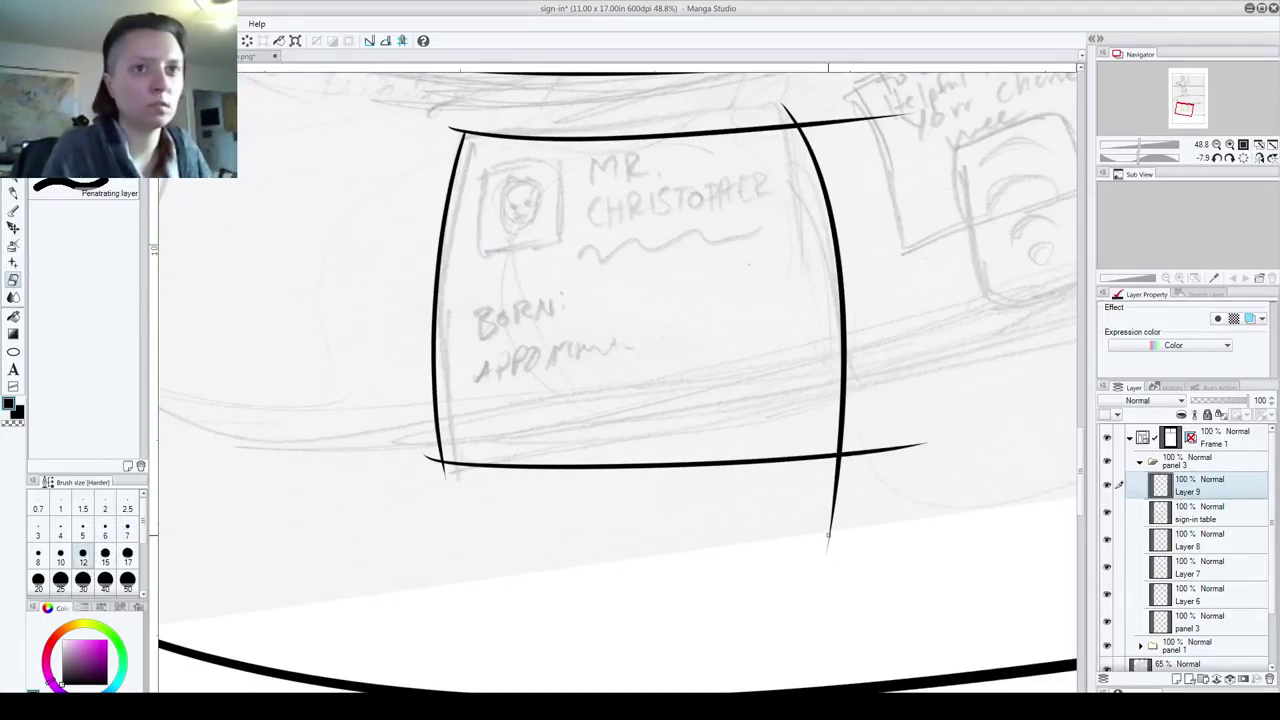
pyautogui.moveTo(836, 500); pyautogui.dragTo(837, 488)
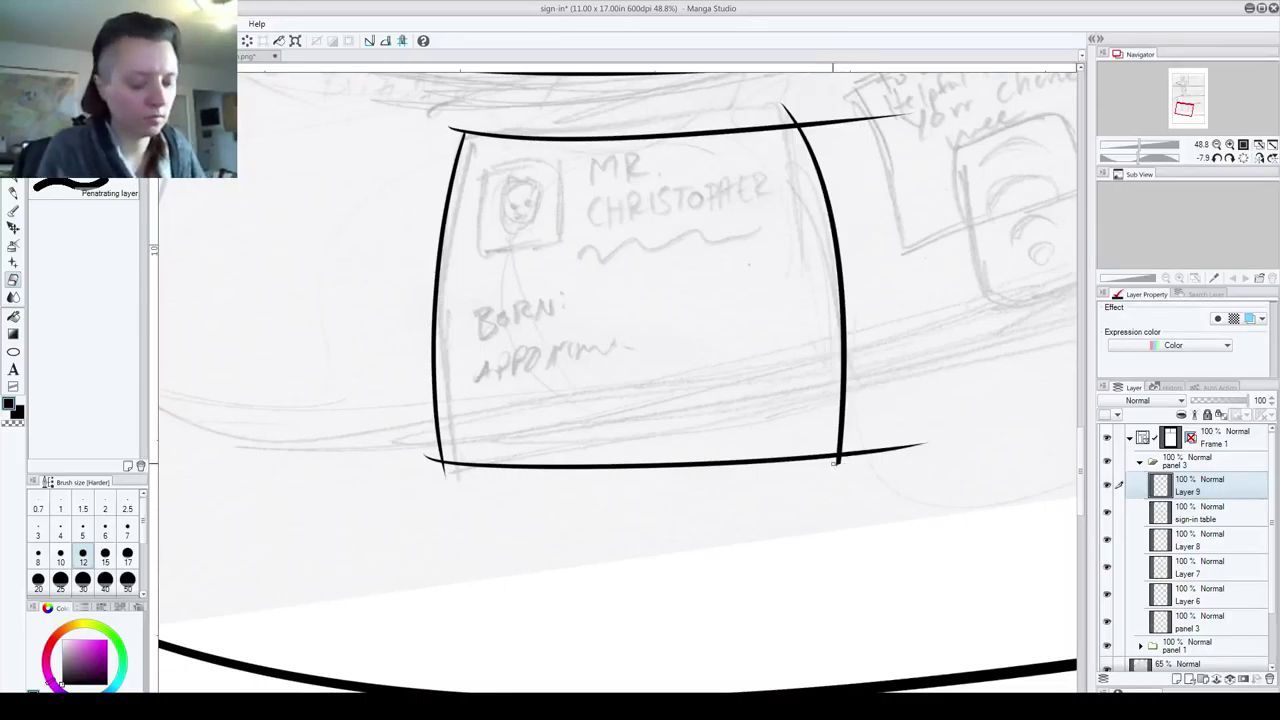
pyautogui.scroll(4, 838, 462)
pyautogui.moveTo(859, 453)
pyautogui.mouseDown()
pyautogui.moveTo(836, 448)
pyautogui.moveTo(847, 448)
pyautogui.mouseUp()
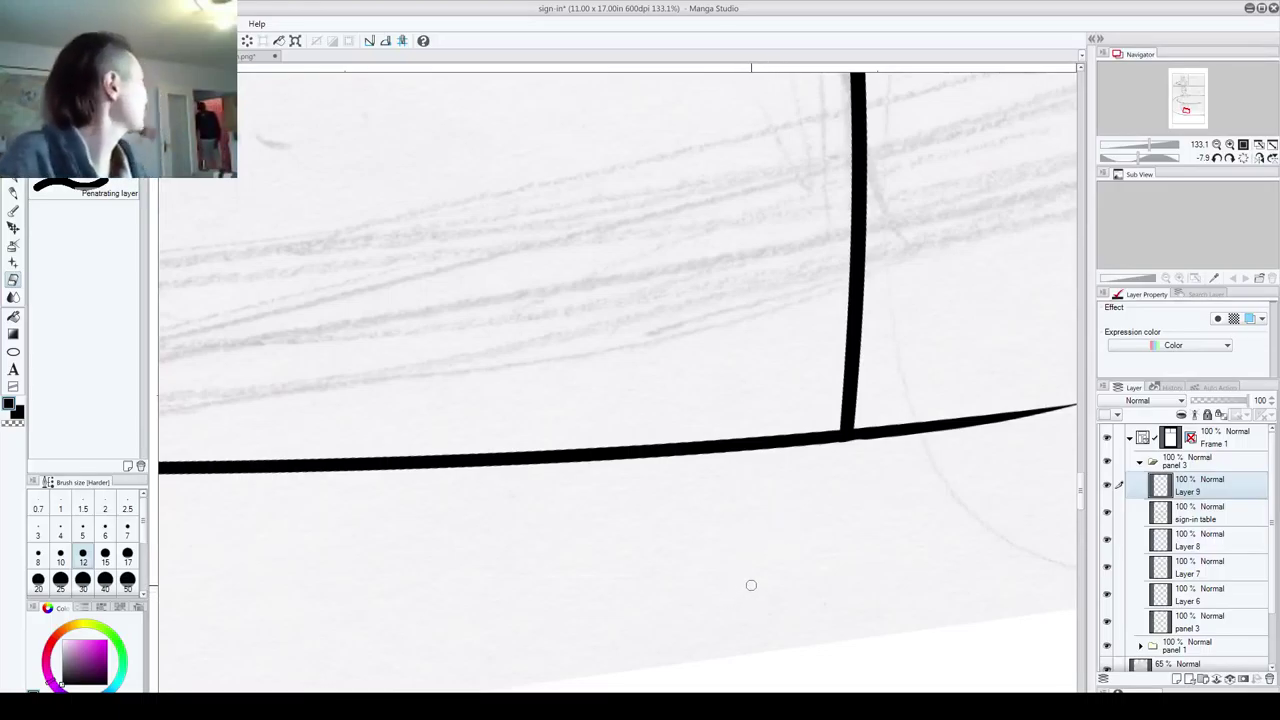
pyautogui.moveTo(871, 441); pyautogui.dragTo(858, 438)
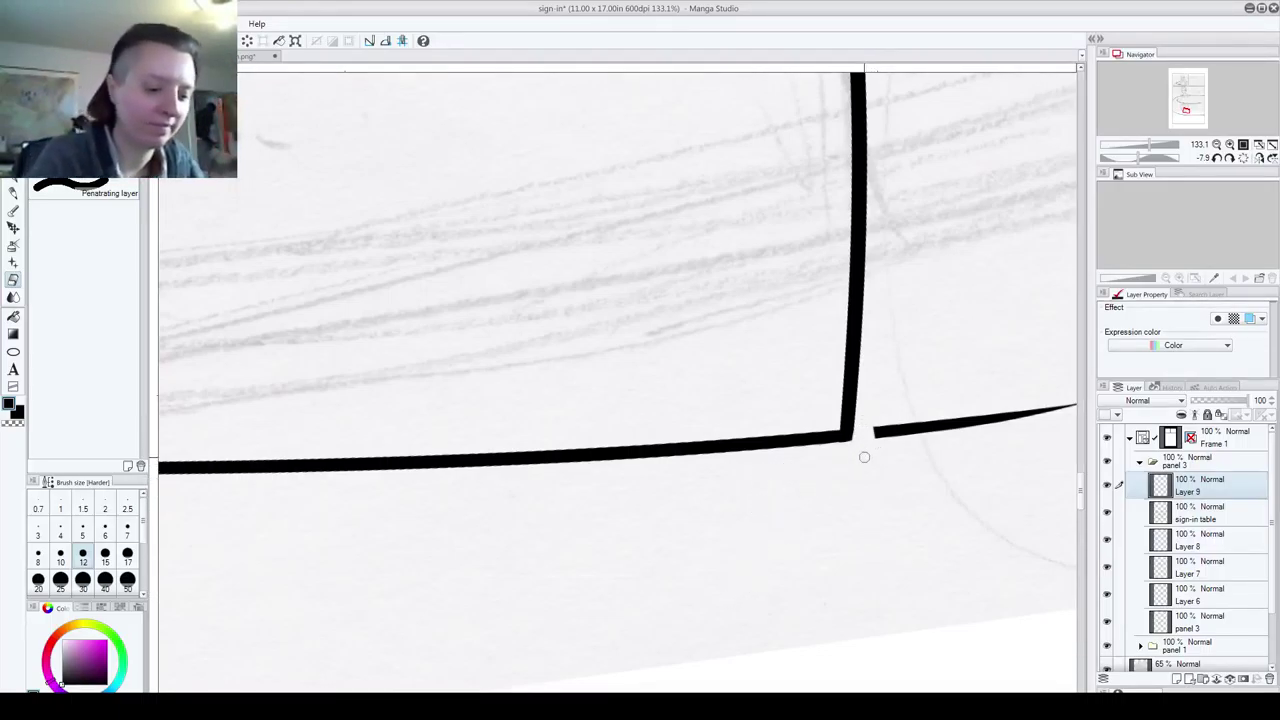
pyautogui.moveTo(873, 532); pyautogui.dragTo(706, 612)
pyautogui.moveTo(712, 507)
pyautogui.mouseDown()
pyautogui.moveTo(715, 518)
pyautogui.moveTo(917, 481)
pyautogui.mouseUp()
# - Erase the overshooting line ends at the profile card's two upper corners
pyautogui.moveTo(784, 230); pyautogui.dragTo(745, 635)
pyautogui.moveTo(705, 130)
pyautogui.mouseDown()
pyautogui.moveTo(731, 617)
pyautogui.moveTo(718, 604)
pyautogui.mouseUp()
pyautogui.moveTo(505, 394)
pyautogui.mouseDown()
pyautogui.moveTo(566, 449)
pyautogui.moveTo(576, 426)
pyautogui.moveTo(567, 433)
pyautogui.moveTo(604, 438)
pyautogui.moveTo(607, 425)
pyautogui.moveTo(796, 412)
pyautogui.mouseUp()
pyautogui.moveTo(251, 564); pyautogui.dragTo(690, 505)
pyautogui.moveTo(289, 561)
pyautogui.mouseDown()
pyautogui.moveTo(626, 514)
pyautogui.moveTo(700, 517)
pyautogui.mouseUp()
pyautogui.moveTo(444, 327)
pyautogui.mouseDown()
pyautogui.moveTo(431, 320)
pyautogui.moveTo(454, 345)
pyautogui.moveTo(470, 340)
pyautogui.mouseUp()
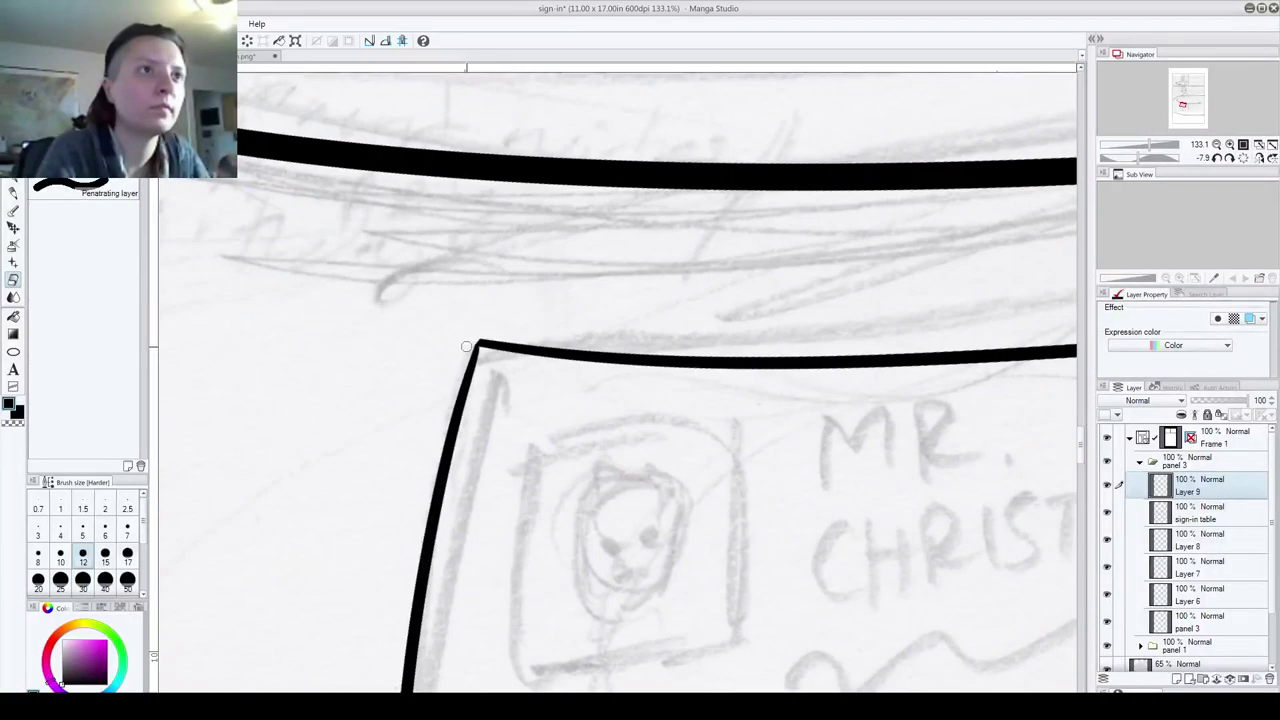
# - Erase the overshooting line ends at the profile card's lower-left corner
pyautogui.moveTo(420, 600); pyautogui.dragTo(514, 132)
pyautogui.moveTo(466, 546); pyautogui.dragTo(440, 148)
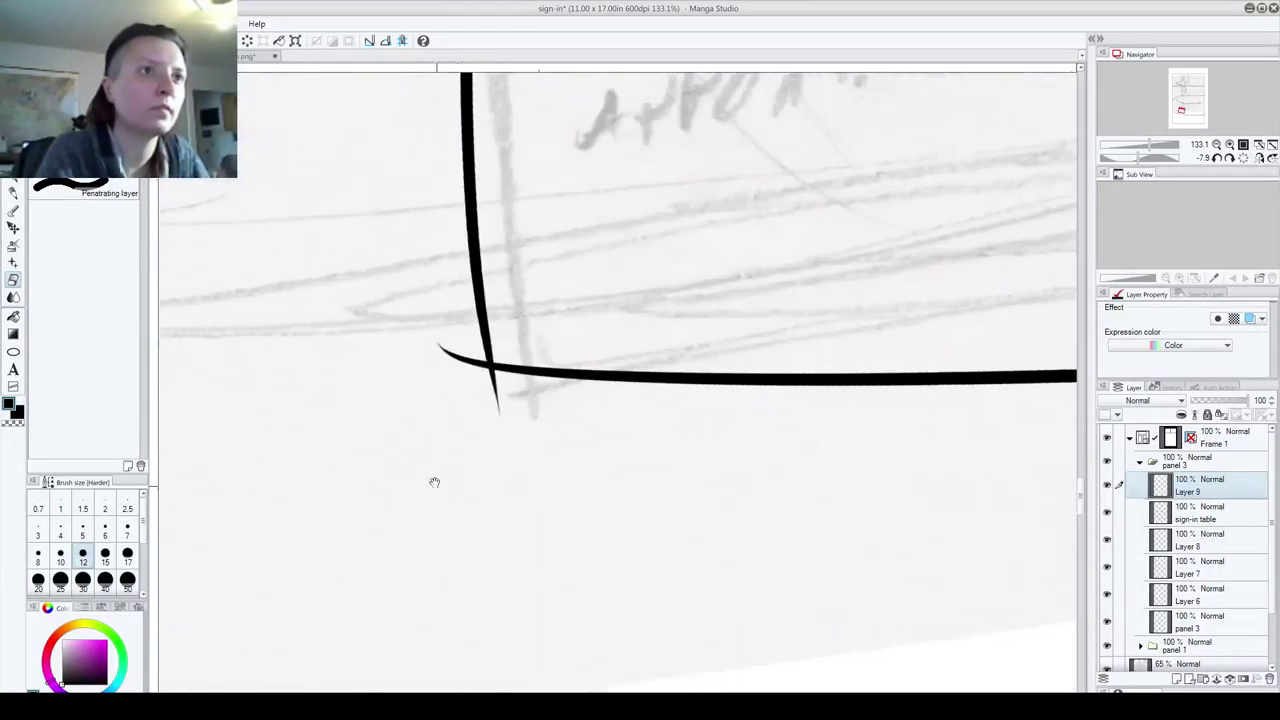
pyautogui.moveTo(434, 482); pyautogui.dragTo(421, 441)
pyautogui.moveTo(412, 282)
pyautogui.mouseDown()
pyautogui.moveTo(474, 347)
pyautogui.moveTo(479, 334)
pyautogui.moveTo(489, 386)
pyautogui.mouseUp()
pyautogui.moveTo(798, 250)
pyautogui.mouseDown()
pyautogui.moveTo(697, 543)
pyautogui.moveTo(603, 580)
pyautogui.moveTo(591, 677)
pyautogui.mouseUp()
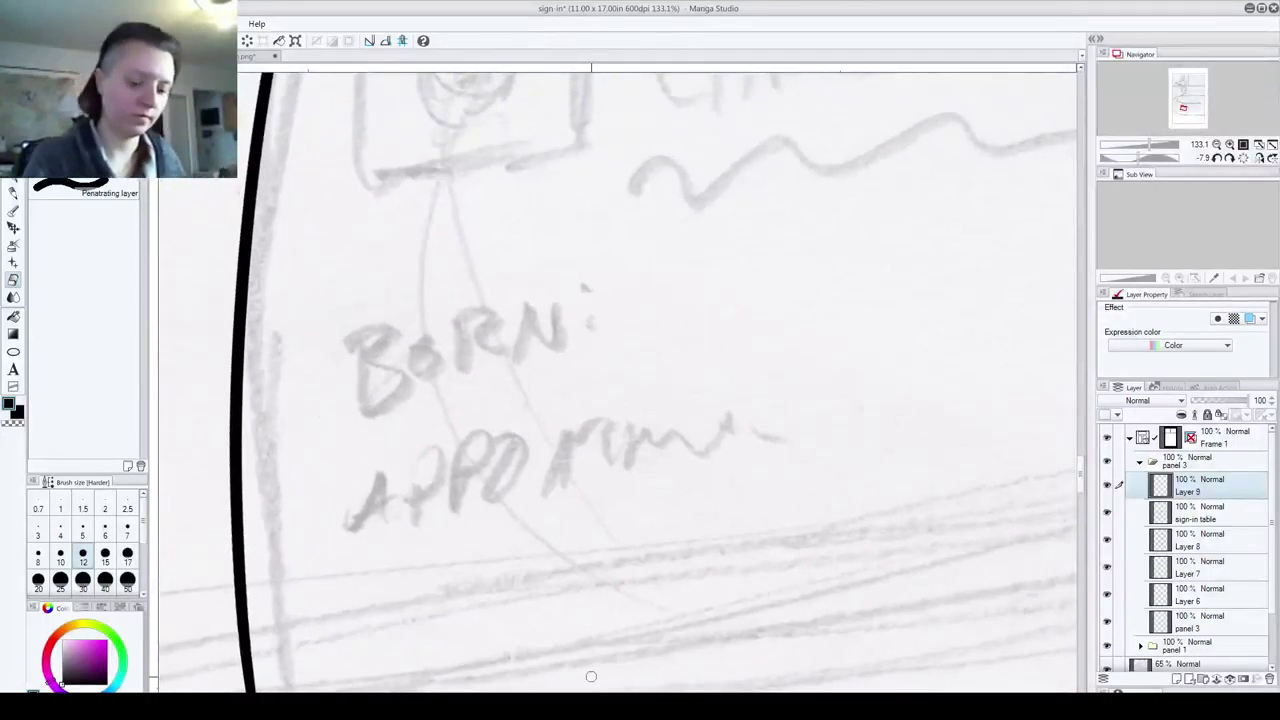
pyautogui.scroll(-1, 843, 393)
pyautogui.scroll(-4, 843, 393)
pyautogui.moveTo(853, 477); pyautogui.dragTo(733, 437)
# - Duplicate Layer 9 and scale the copy down slightly, placing it as an inner border inside the card's outline
pyautogui.moveTo(1231, 489); pyautogui.dragTo(1177, 679)
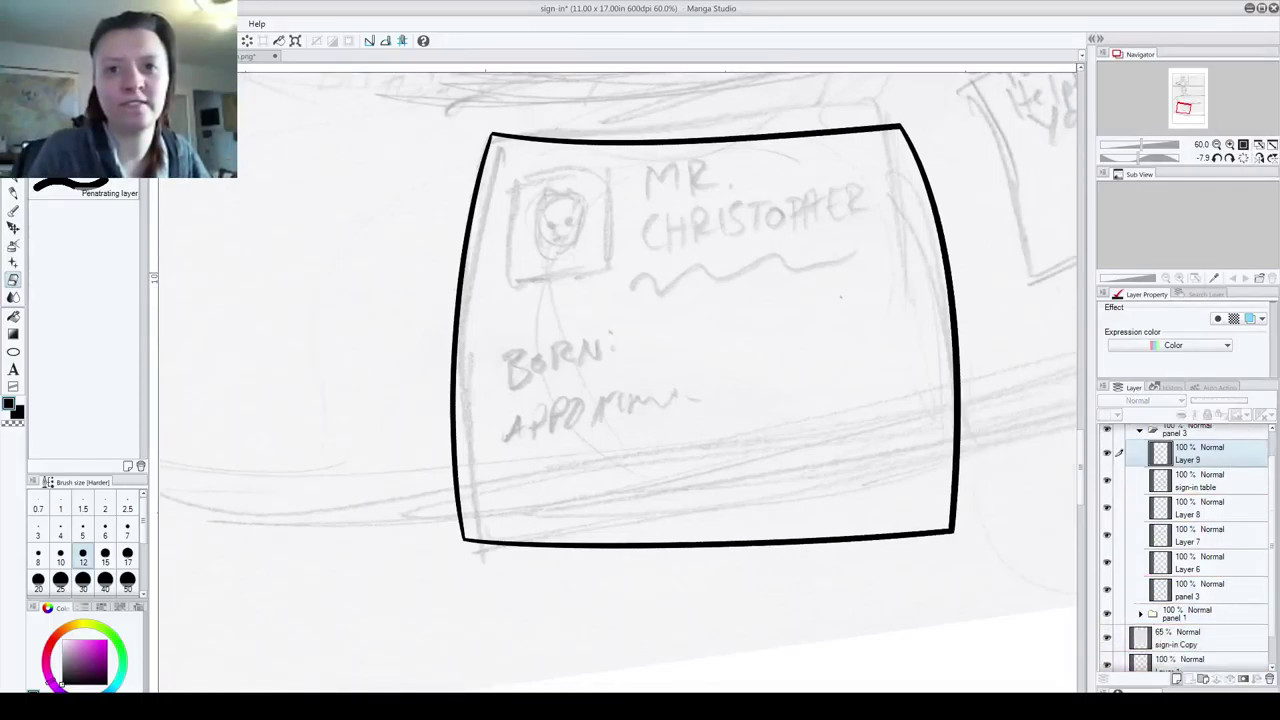
pyautogui.click(1208, 536)
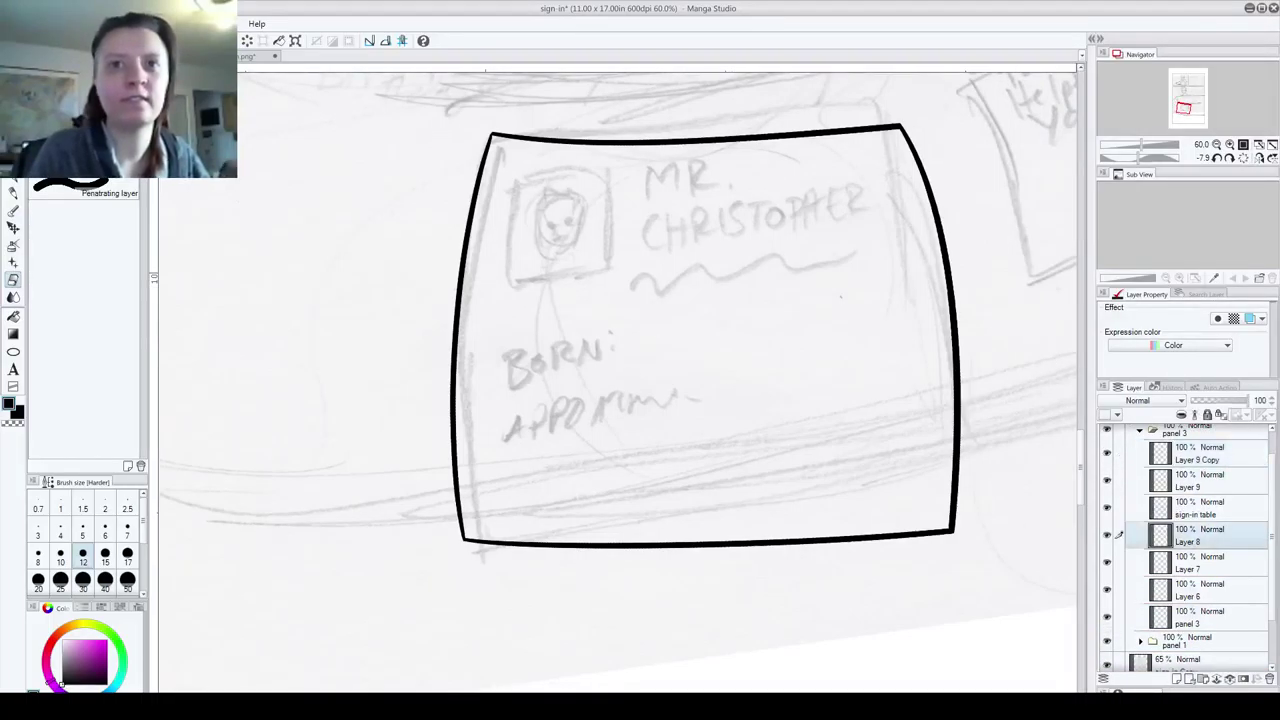
pyautogui.click(1205, 465)
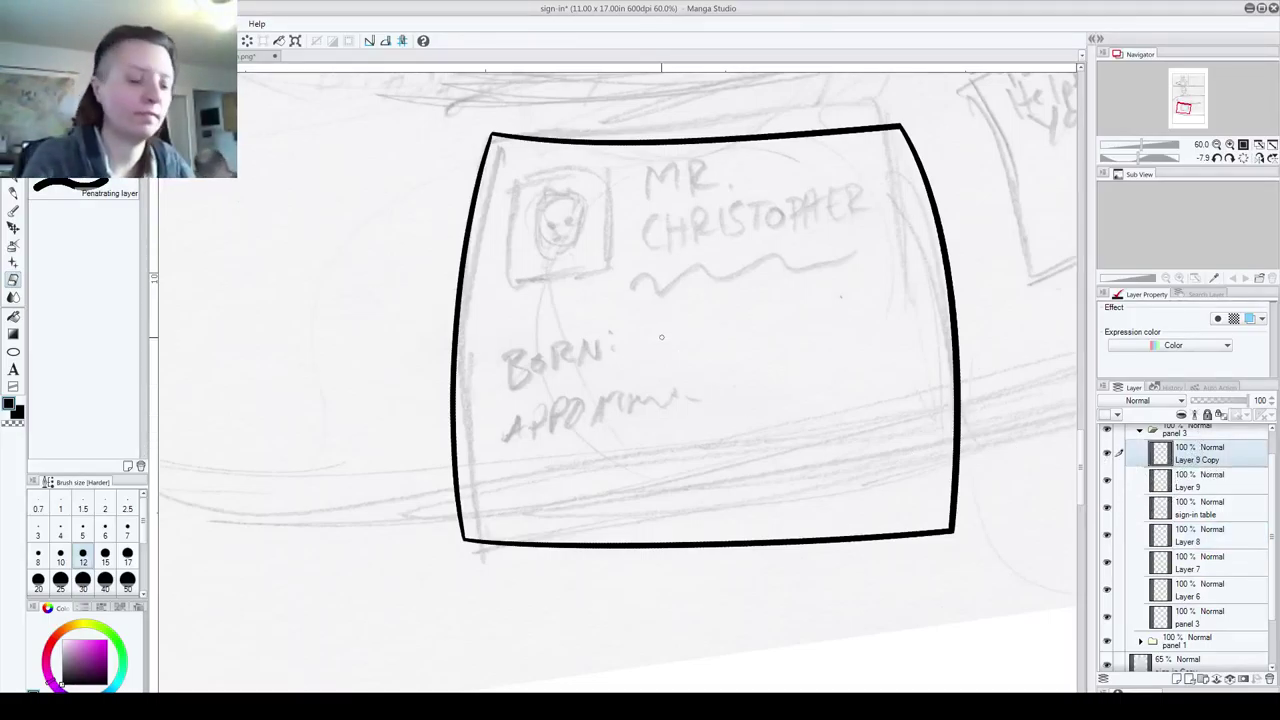
pyautogui.hotkey('ctrl', 't')
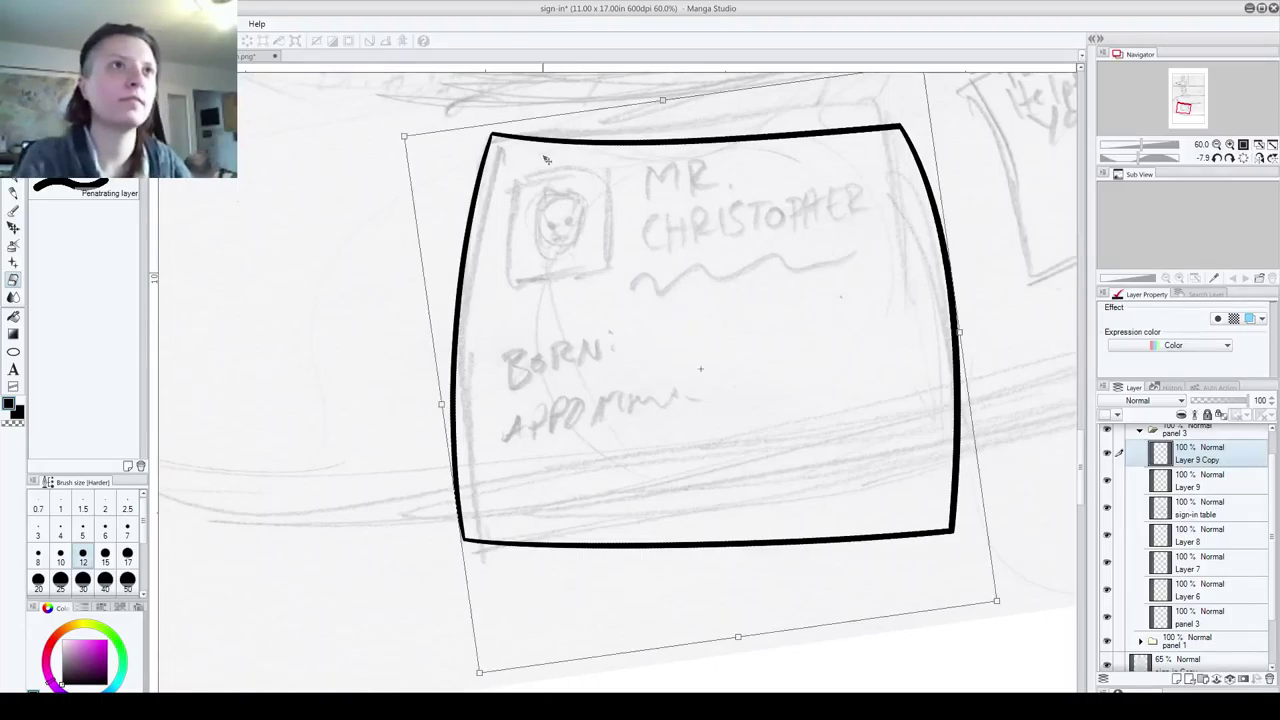
pyautogui.moveTo(997, 601); pyautogui.dragTo(963, 568)
pyautogui.moveTo(856, 378); pyautogui.dragTo(869, 391)
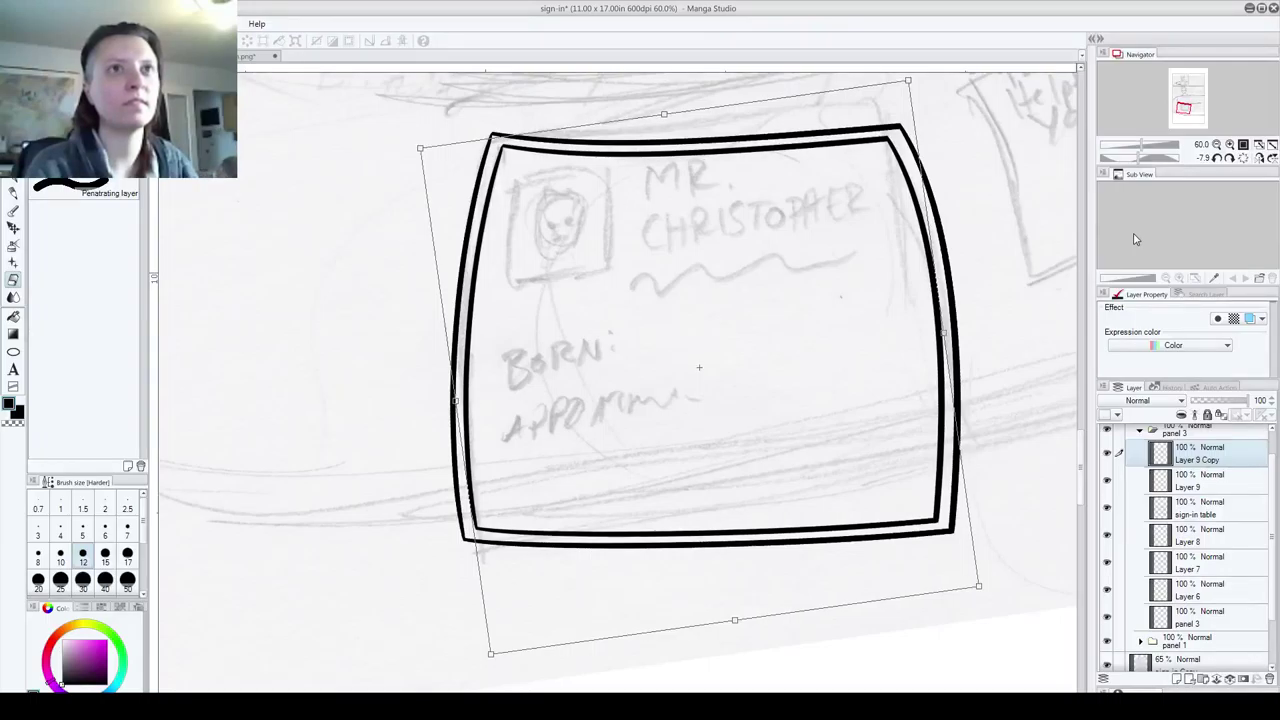
pyautogui.press('p')
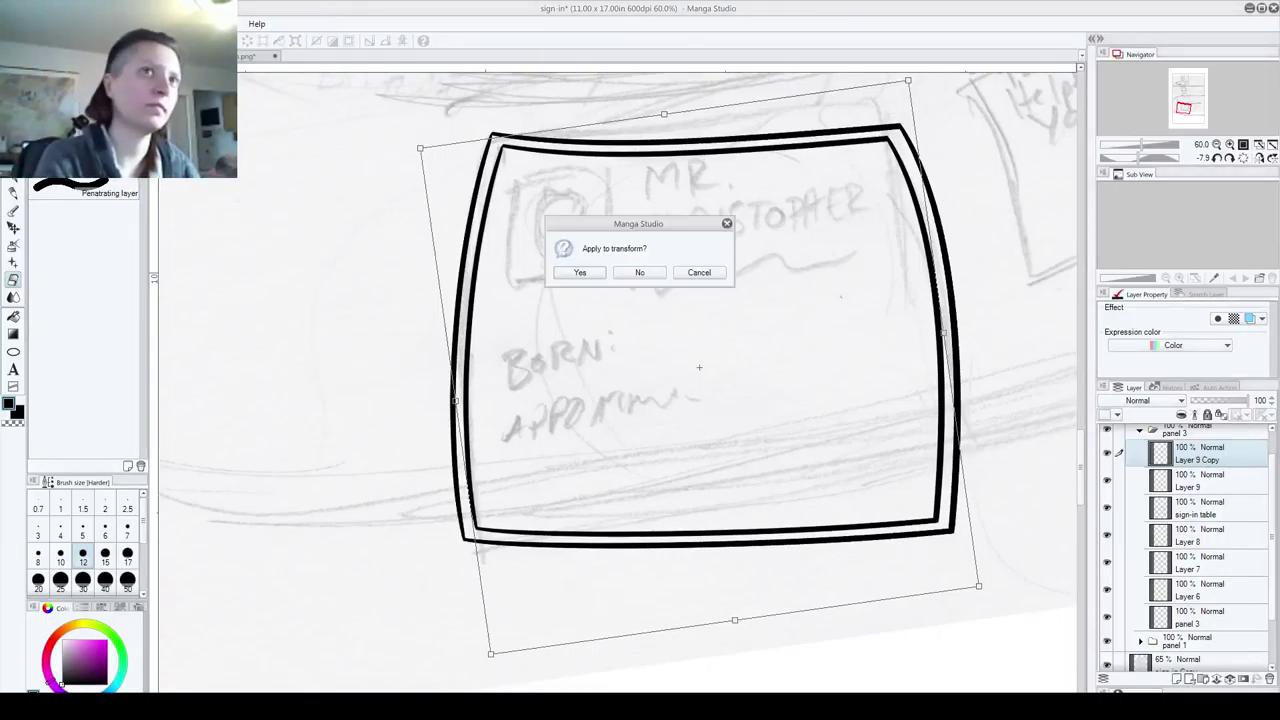
pyautogui.click(582, 273)
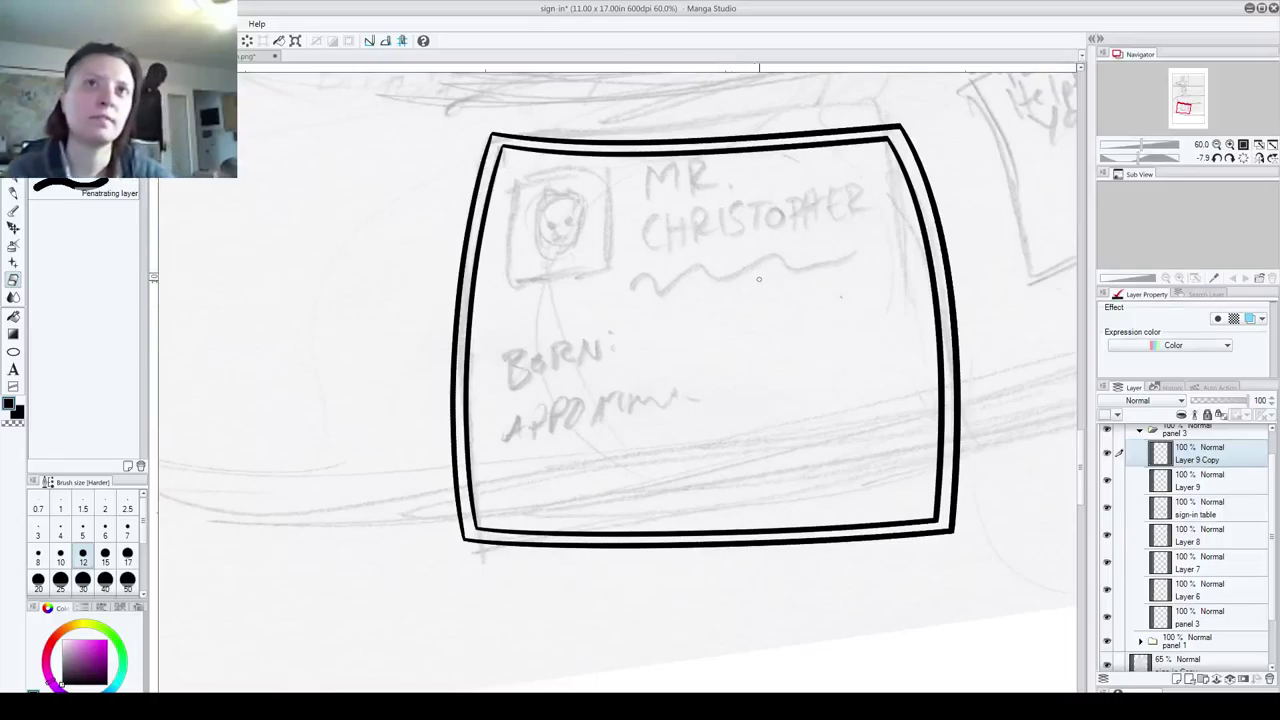
# - Try to ink the left side of the portrait frame on the card with yeti_inker 4 at brush sizes 7 and 8
pyautogui.moveTo(1036, 399)
pyautogui.mouseDown()
pyautogui.moveTo(737, 517)
pyautogui.moveTo(839, 471)
pyautogui.mouseUp()
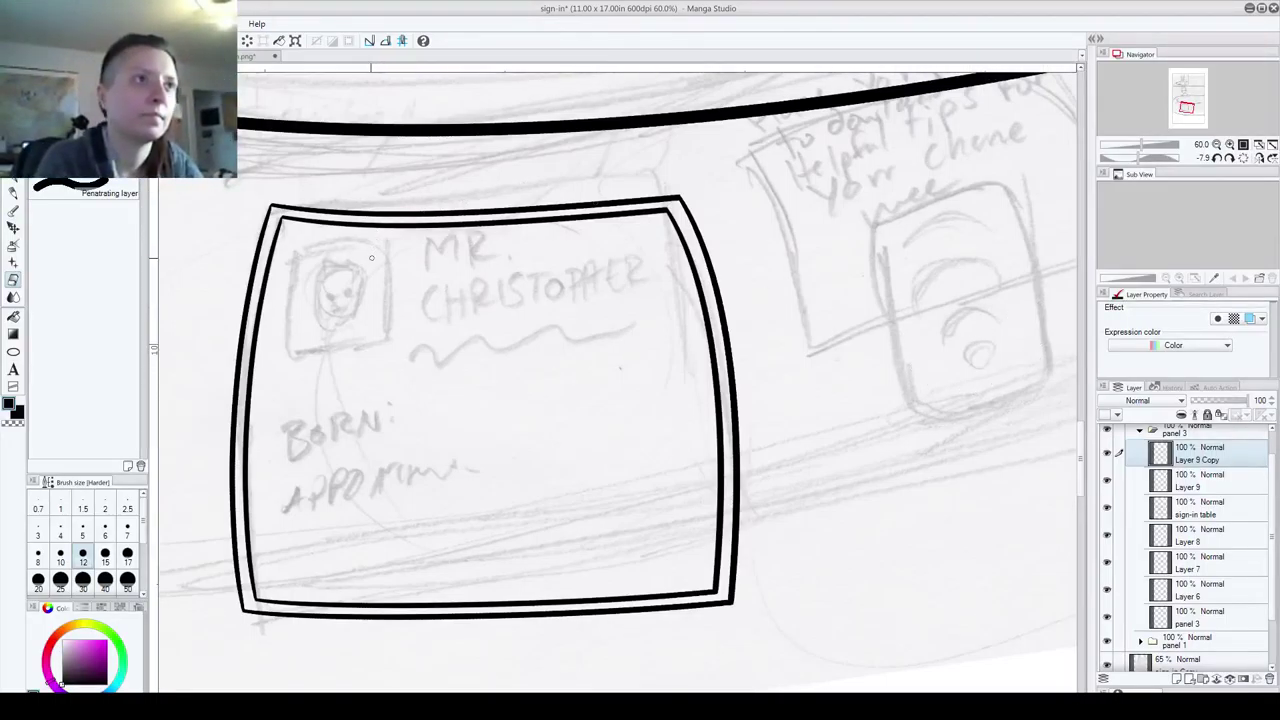
pyautogui.scroll(3, 350, 279)
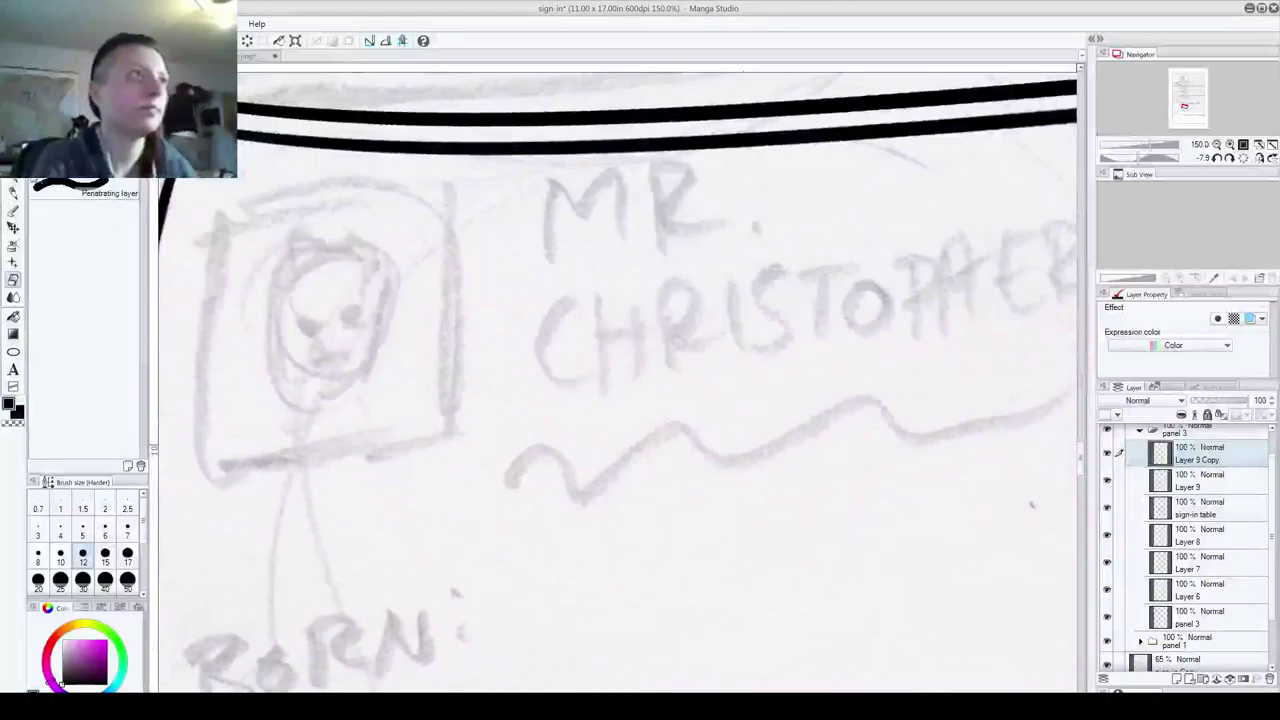
pyautogui.click(14, 188)
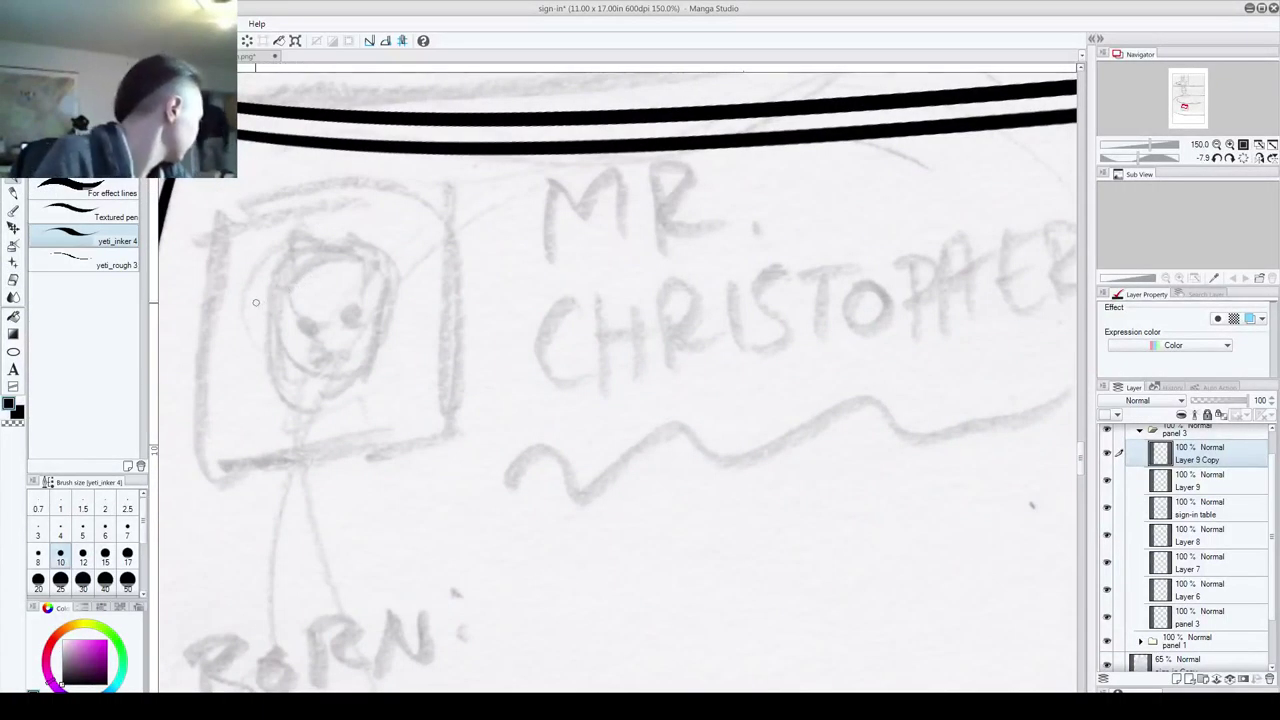
pyautogui.moveTo(323, 460); pyautogui.dragTo(440, 454)
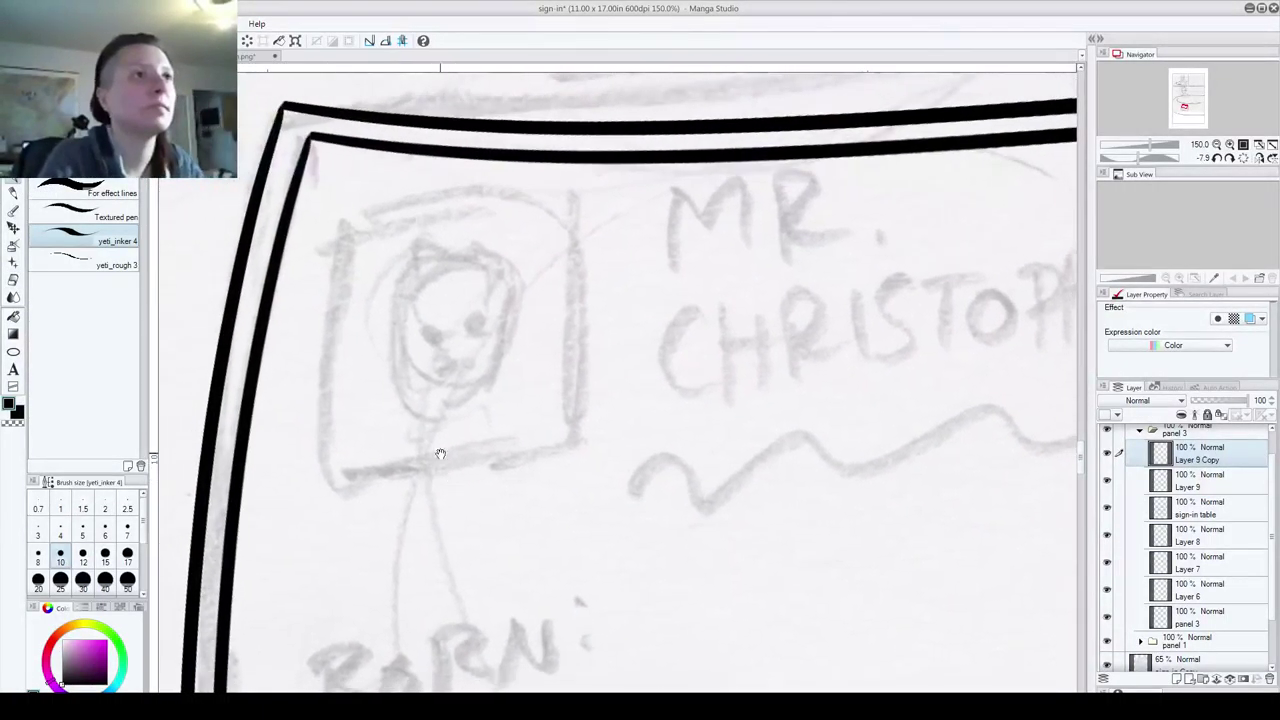
pyautogui.click(127, 530)
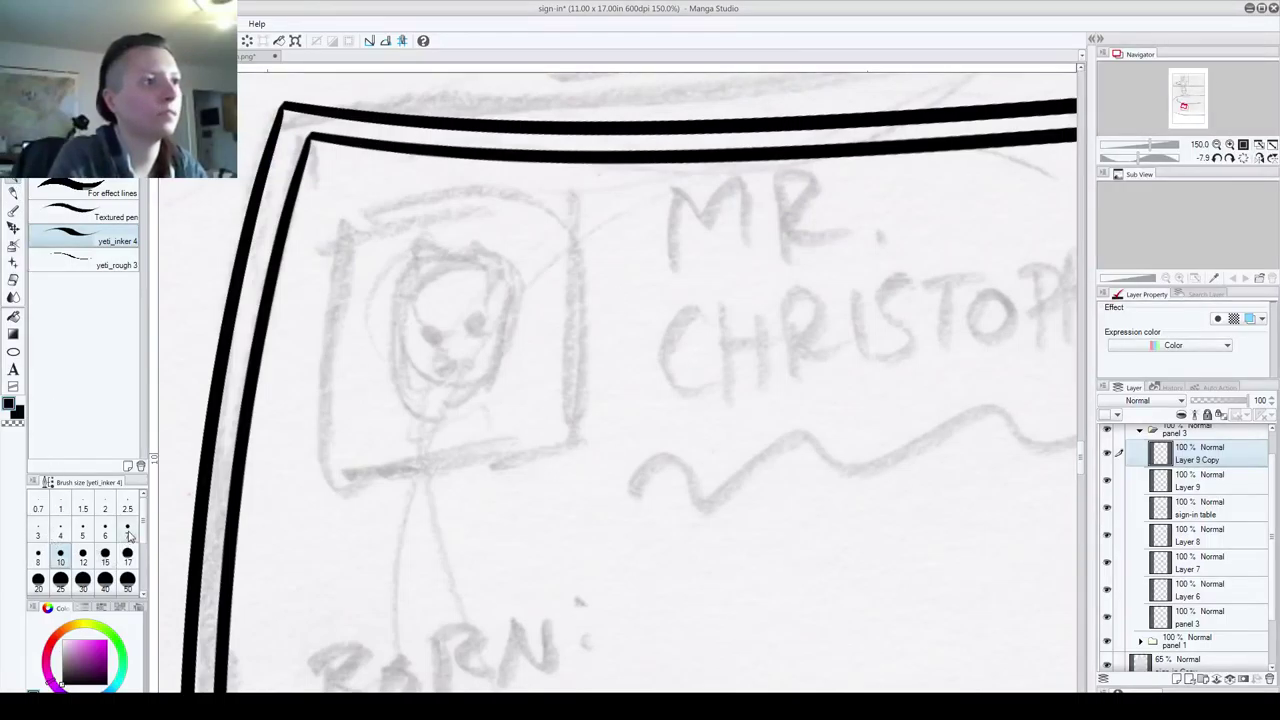
pyautogui.moveTo(349, 232); pyautogui.dragTo(307, 525)
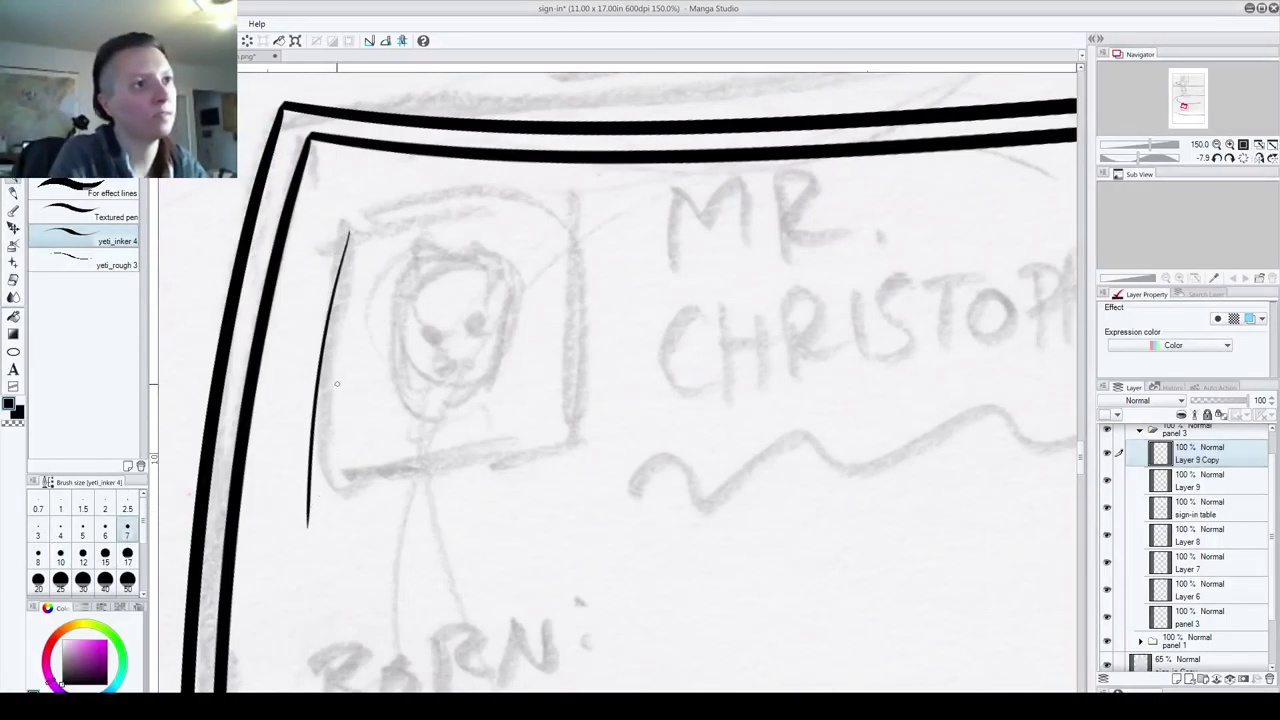
pyautogui.hotkey('ctrl', 'z')
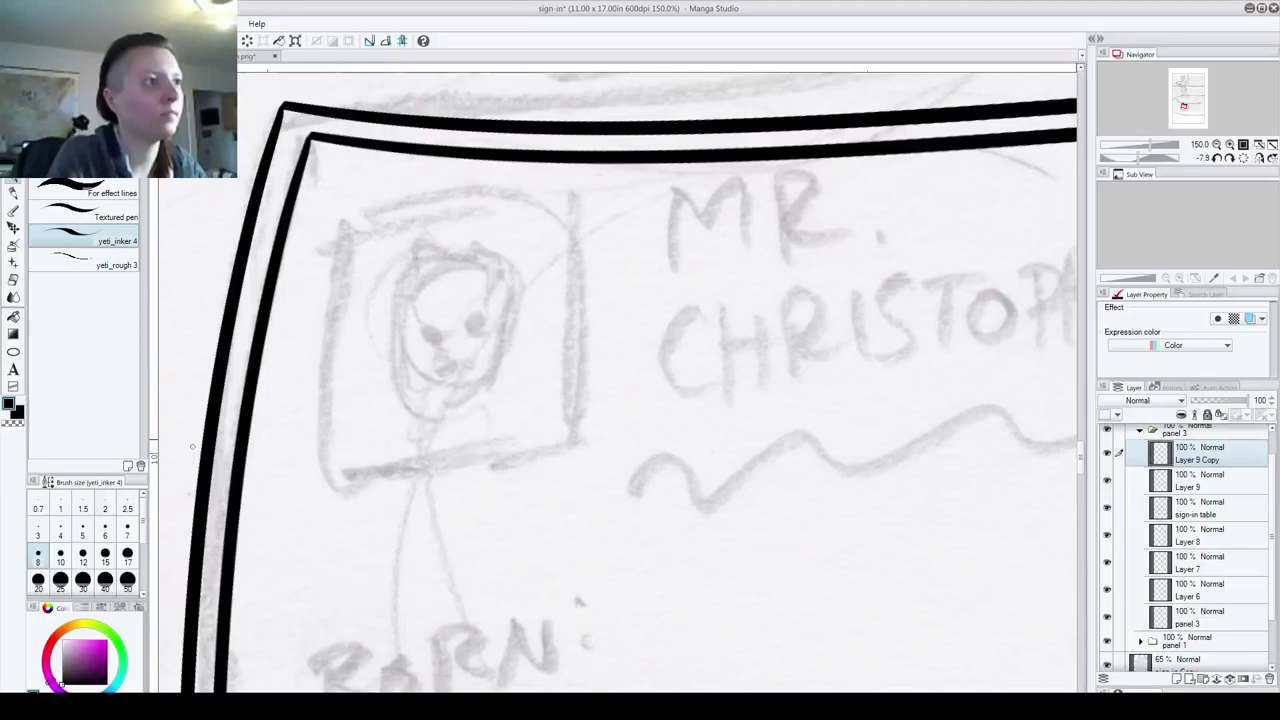
pyautogui.moveTo(352, 228); pyautogui.dragTo(322, 522)
pyautogui.hotkey('ctrl', 'z')
pyautogui.moveTo(358, 222); pyautogui.dragTo(331, 536)
pyautogui.hotkey('ctrl', 'z')
pyautogui.moveTo(641, 497); pyautogui.dragTo(559, 368)
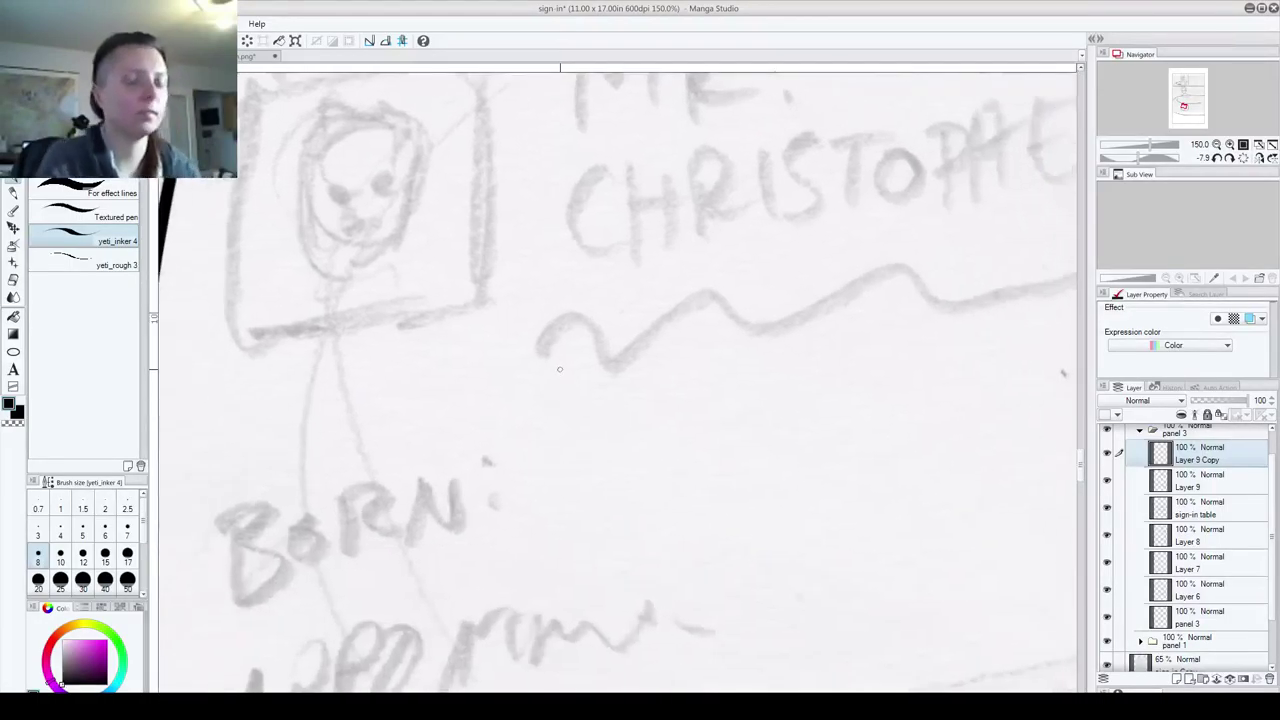
pyautogui.scroll(-5, 559, 368)
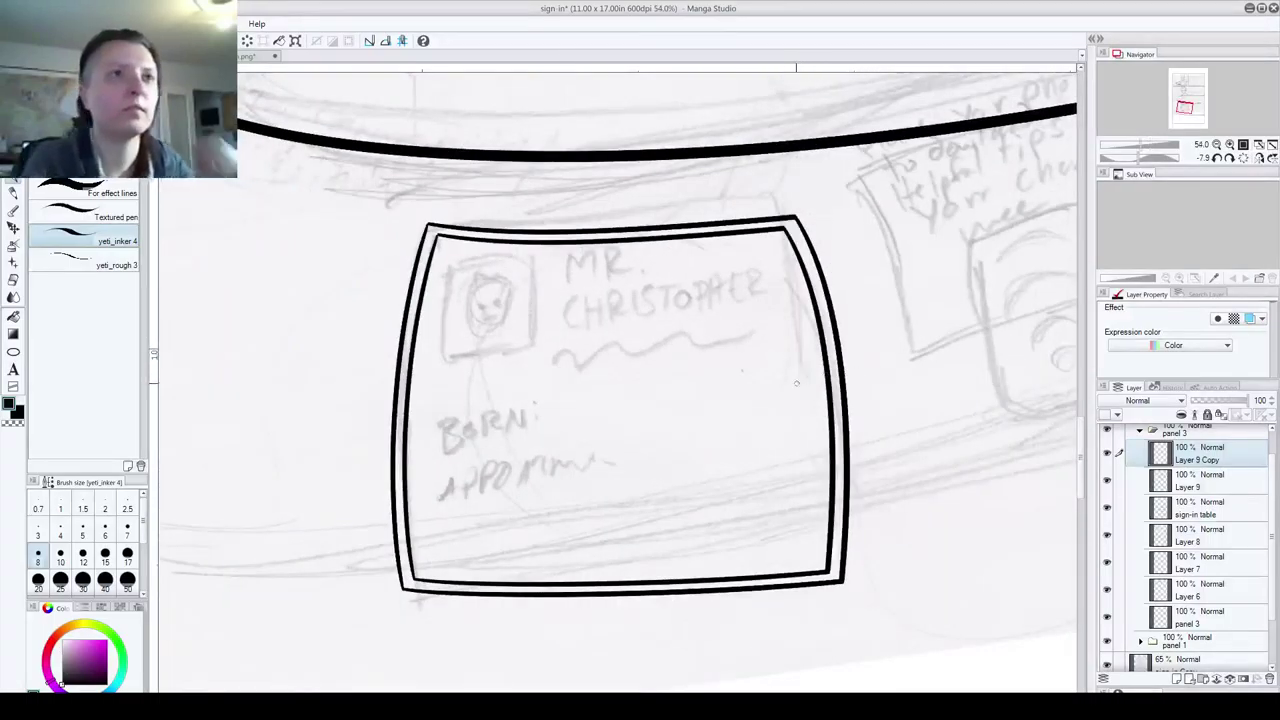
# - Duplicate the card's inner border layer, Layer 9 Copy
pyautogui.moveTo(1215, 460); pyautogui.dragTo(1186, 676)
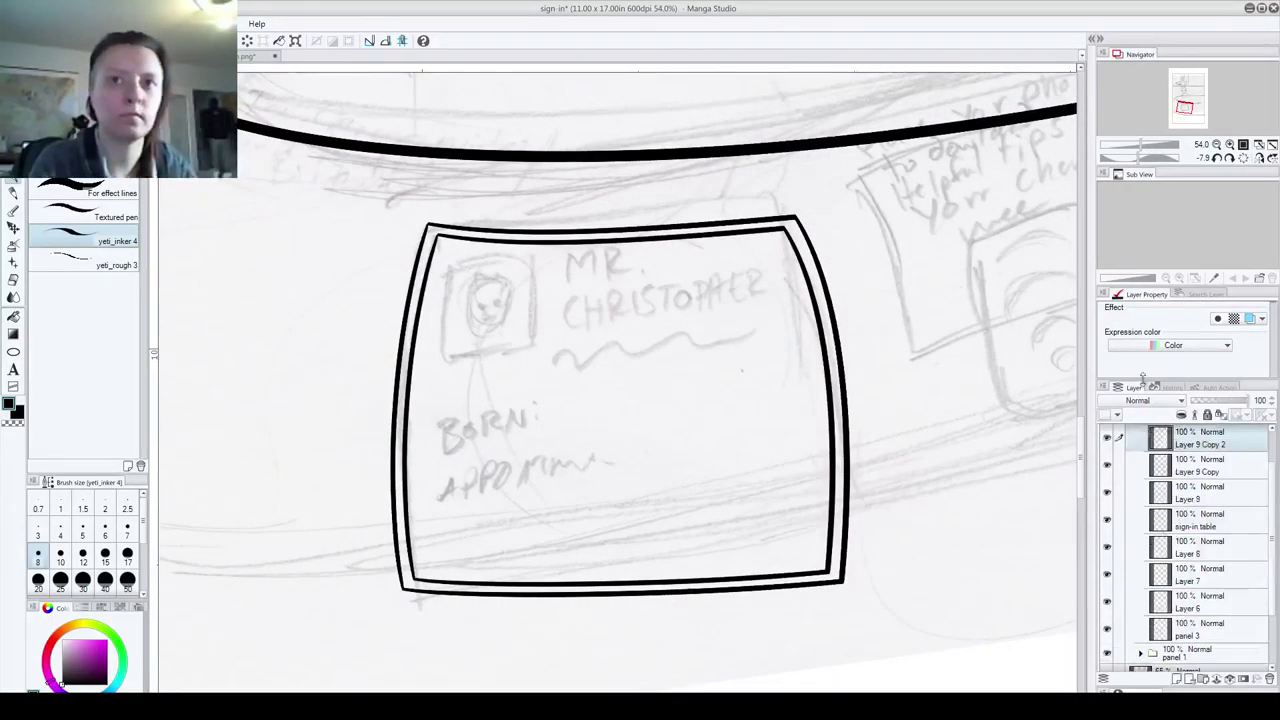
pyautogui.hotkey('ctrl', 't')
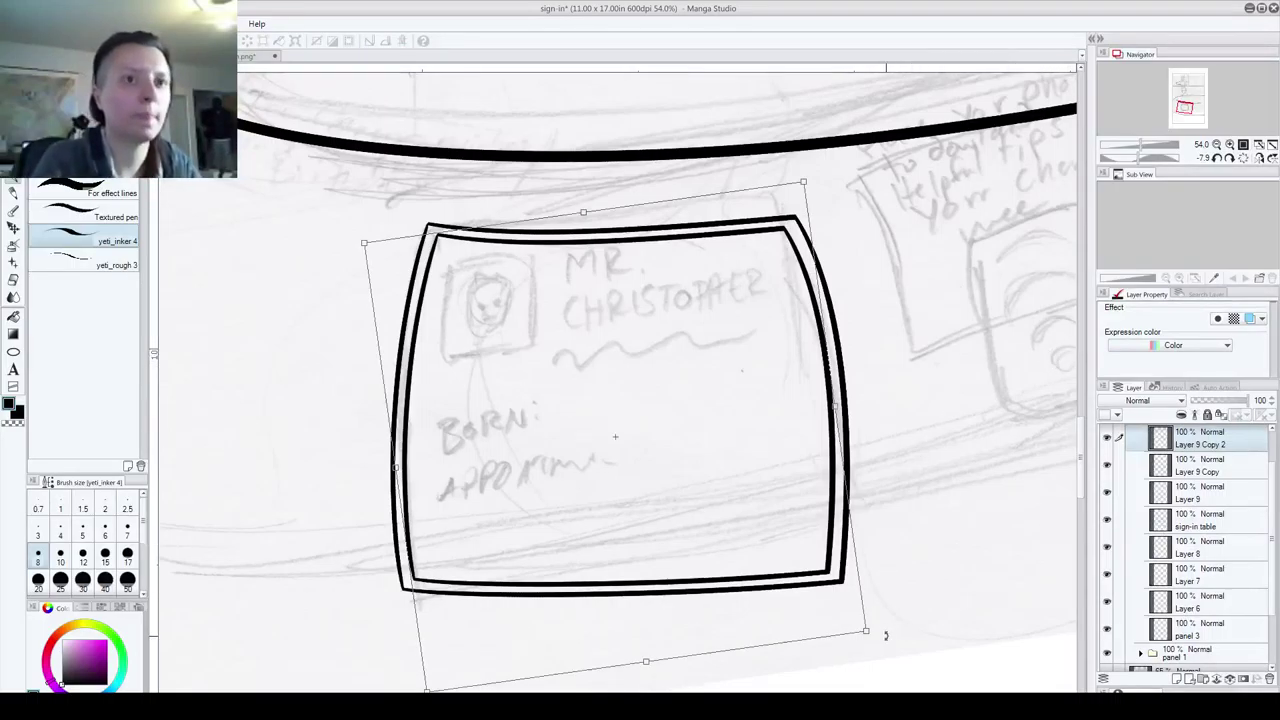
pyautogui.moveTo(866, 632); pyautogui.dragTo(487, 262)
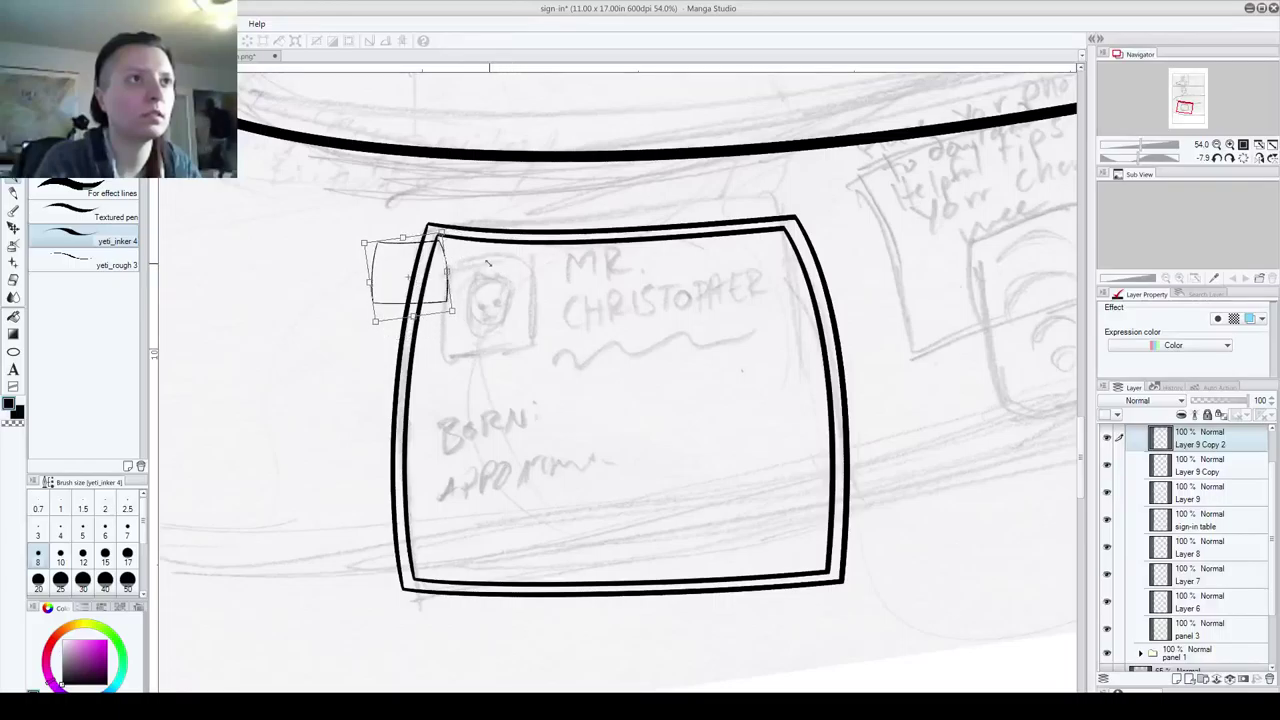
pyautogui.moveTo(394, 265)
pyautogui.mouseDown()
pyautogui.moveTo(476, 283)
pyautogui.moveTo(472, 294)
pyautogui.mouseUp()
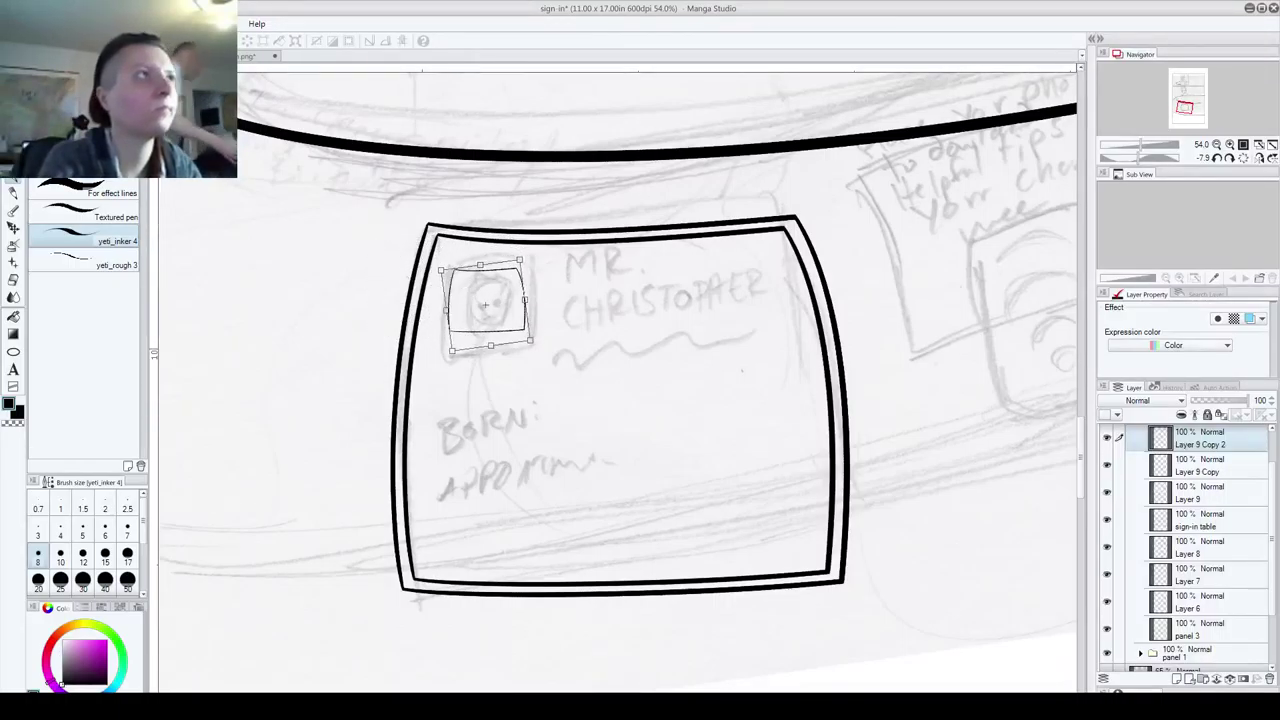
pyautogui.press('p')
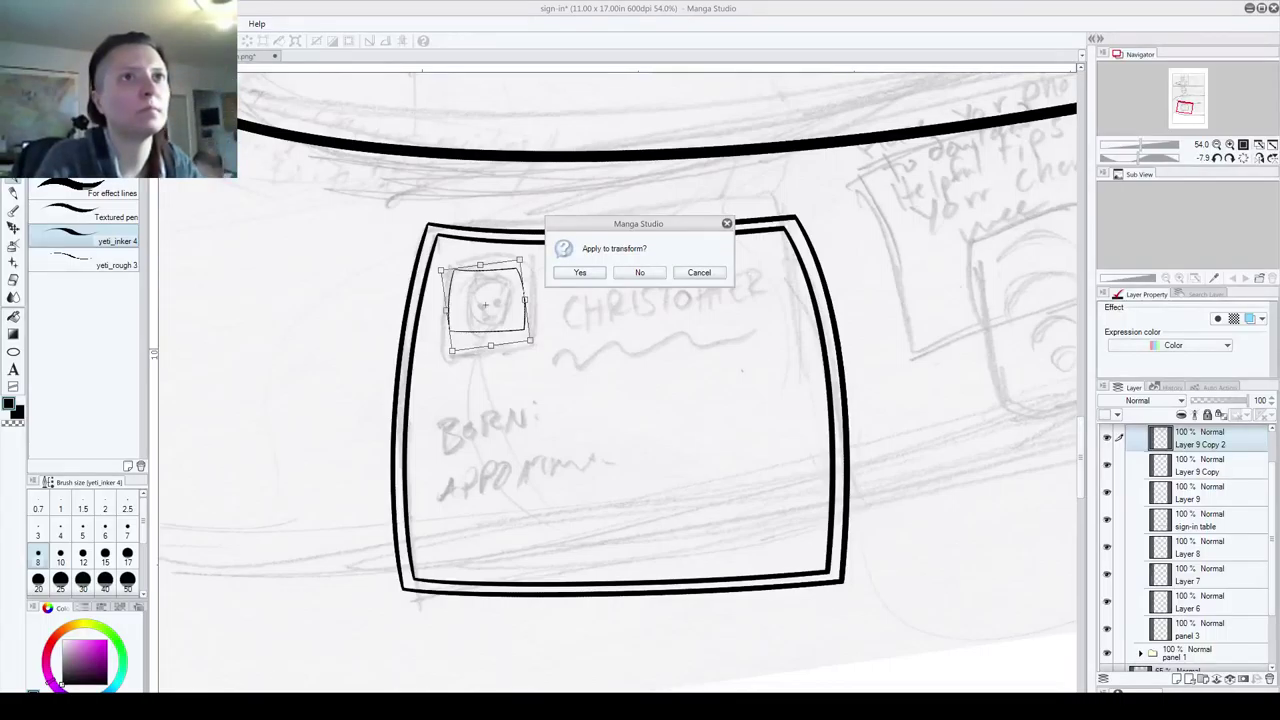
pyautogui.click(640, 272)
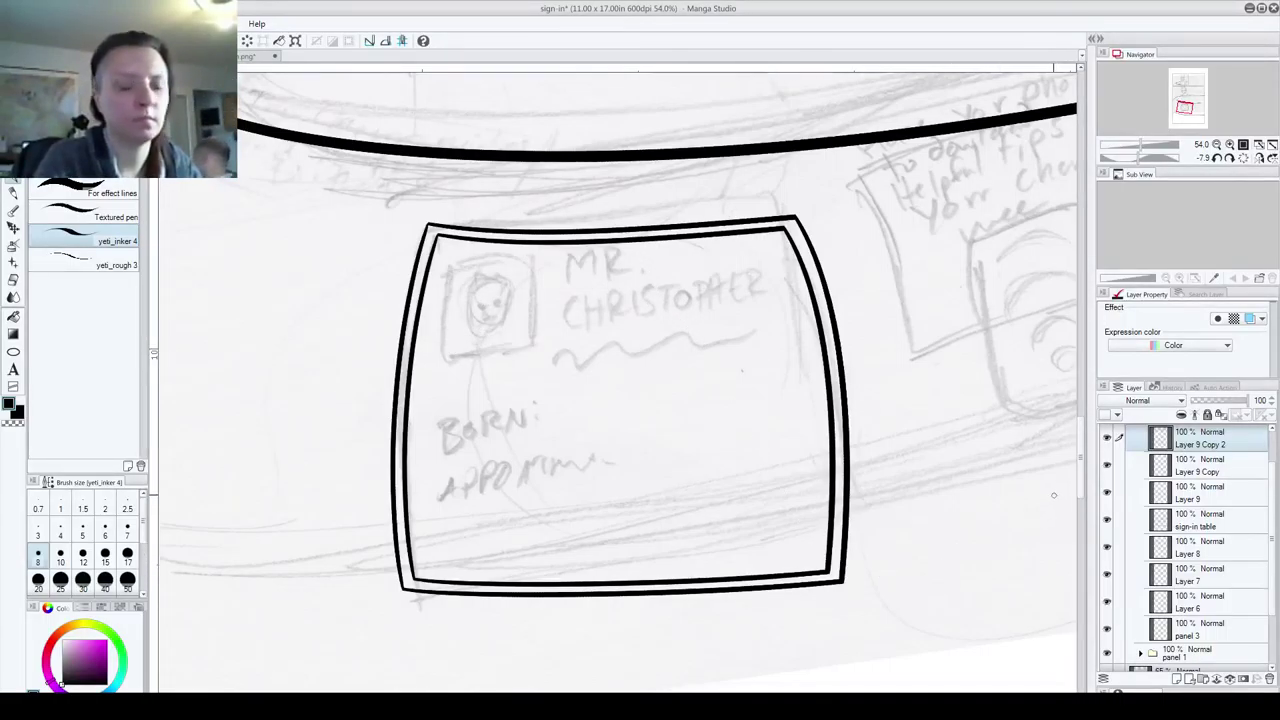
# - Try to scale and move the Layer 9 Copy 2 border onto the sketched portrait frame in the card's upper-left corner
pyautogui.hotkey('ctrl', 't')
pyautogui.moveTo(866, 631); pyautogui.dragTo(686, 420)
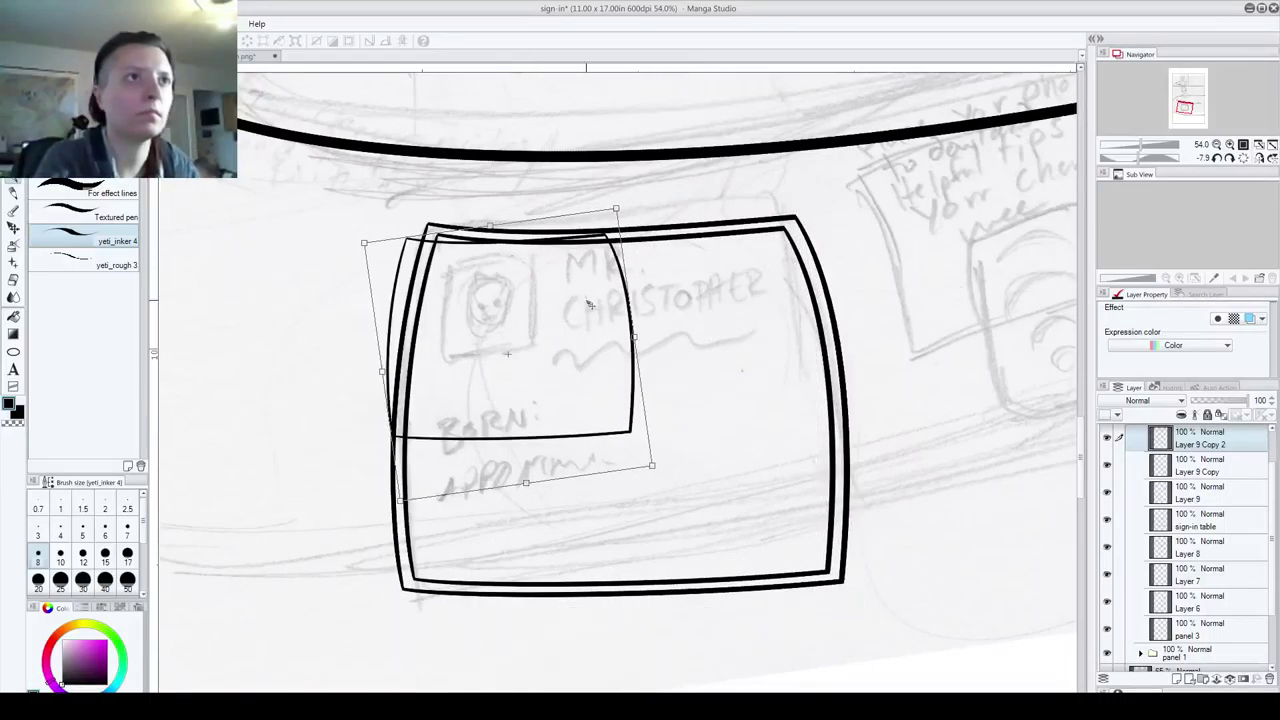
pyautogui.moveTo(651, 465); pyautogui.dragTo(545, 382)
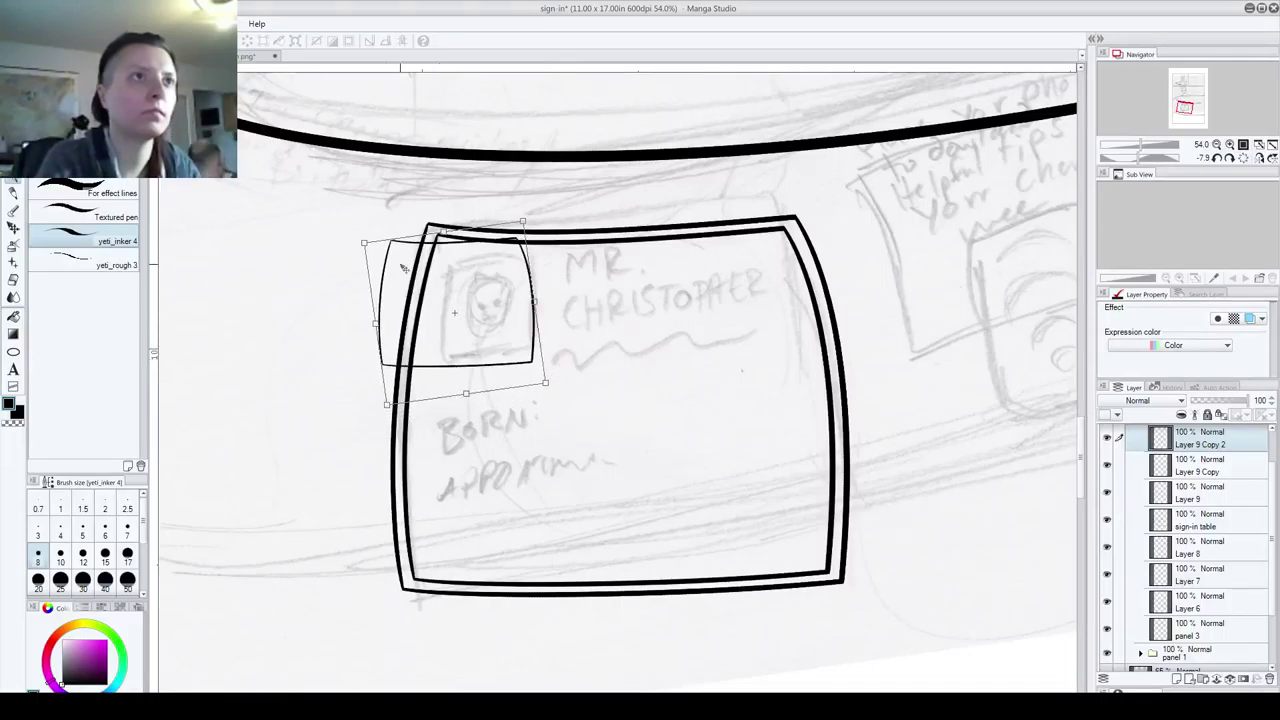
pyautogui.moveTo(376, 325); pyautogui.dragTo(409, 327)
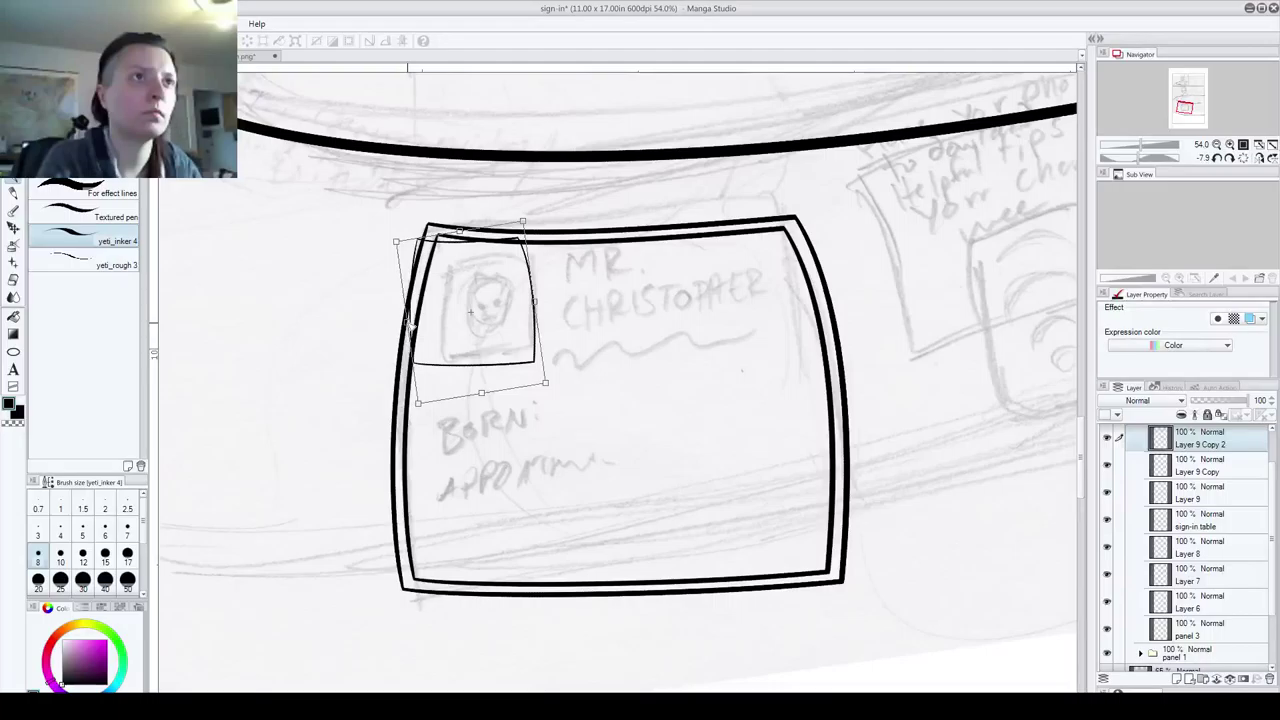
pyautogui.moveTo(496, 290); pyautogui.dragTo(512, 313)
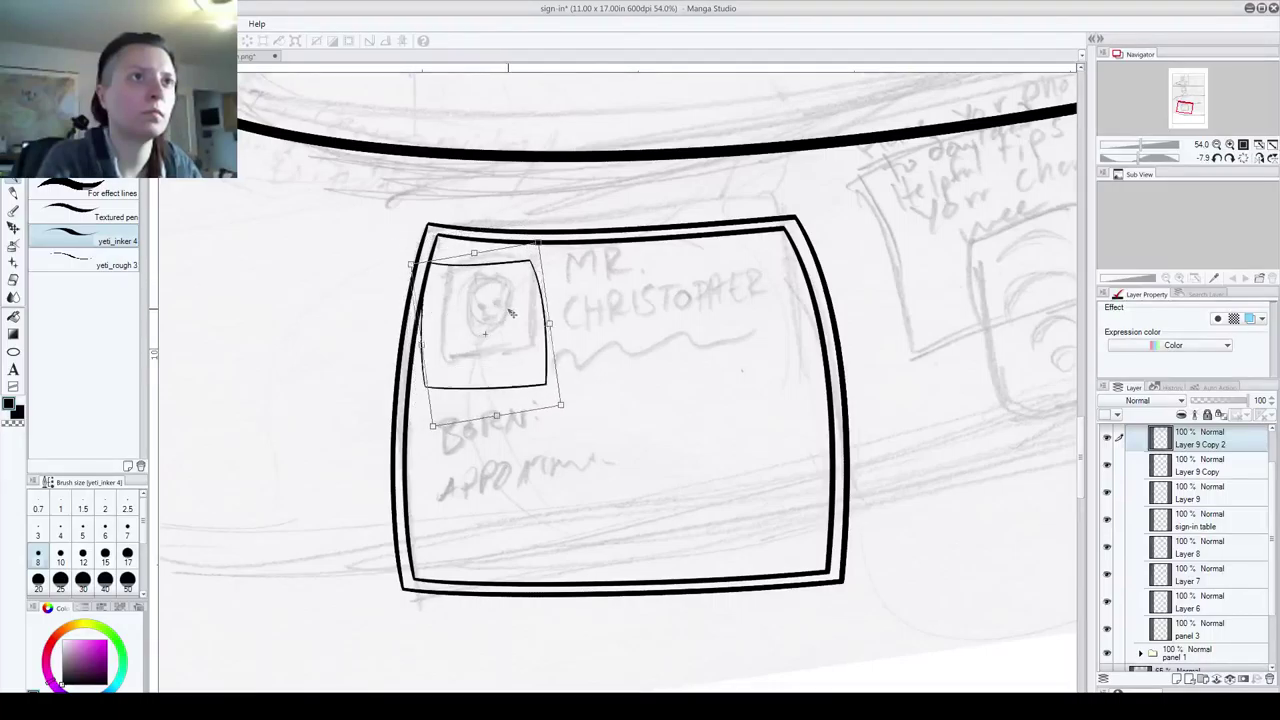
pyautogui.moveTo(573, 208)
pyautogui.mouseDown()
pyautogui.moveTo(582, 223)
pyautogui.moveTo(583, 207)
pyautogui.mouseUp()
pyautogui.moveTo(557, 407); pyautogui.dragTo(528, 374)
pyautogui.moveTo(490, 327); pyautogui.dragTo(510, 328)
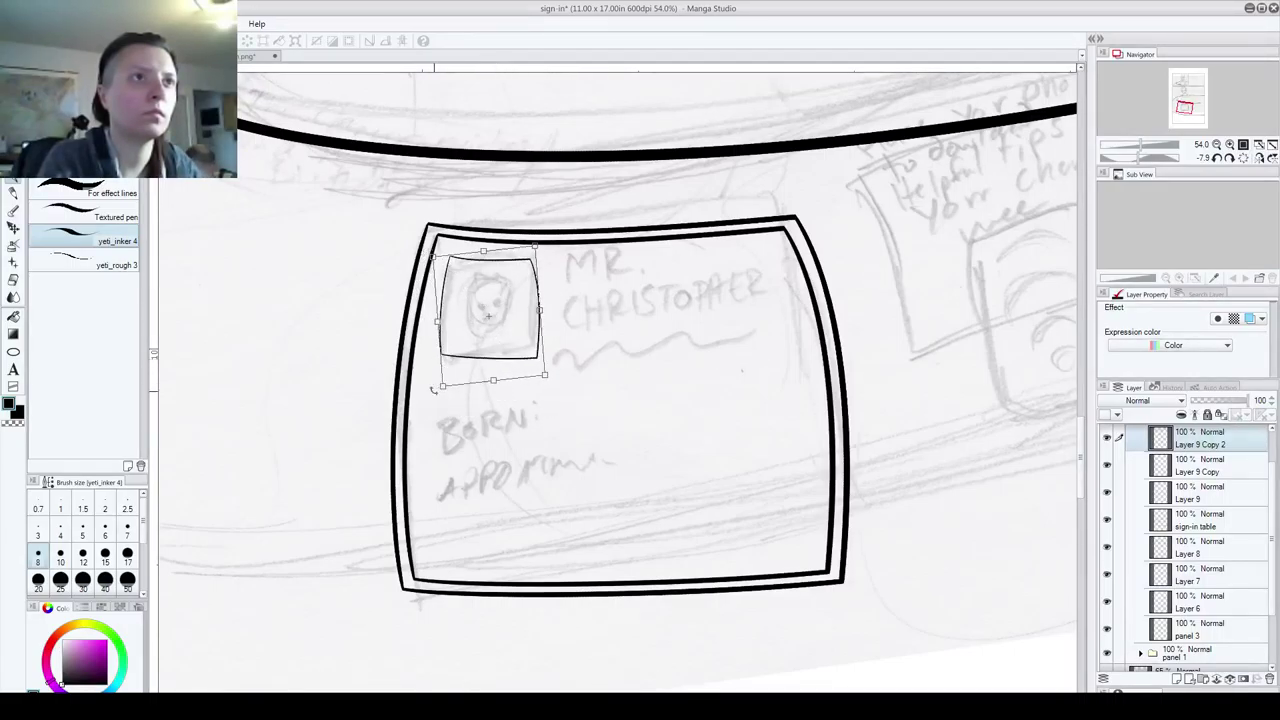
pyautogui.moveTo(494, 380); pyautogui.dragTo(494, 347)
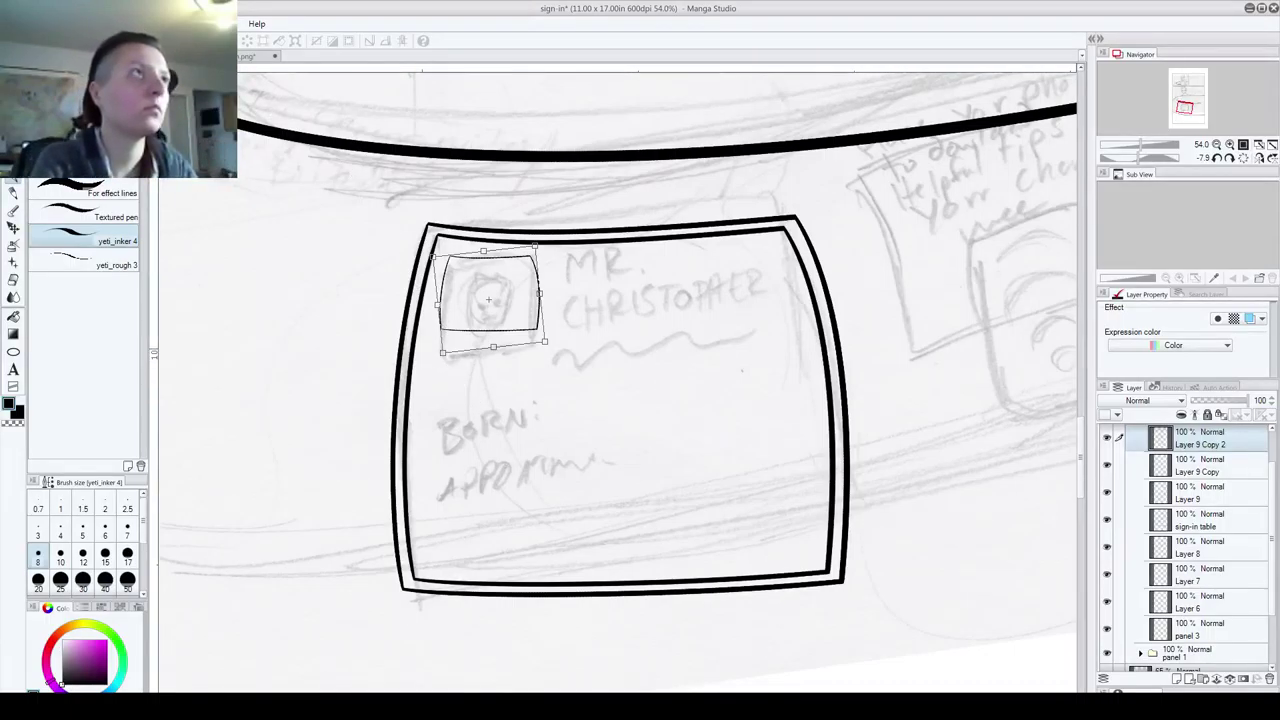
# - Discard the resized border and delete the Layer 9 Copy 2 layer
pyautogui.hotkey('ctrl', 'z')
pyautogui.click(638, 273)
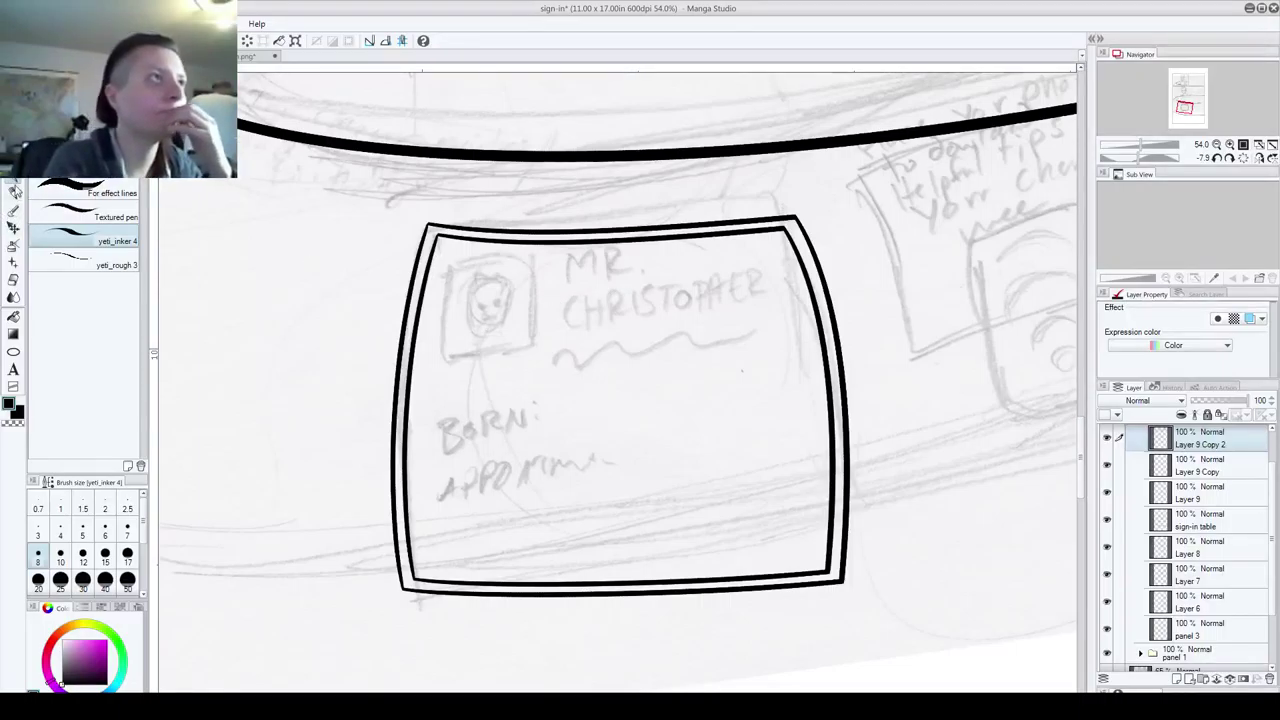
pyautogui.moveTo(1237, 447); pyautogui.dragTo(1270, 679)
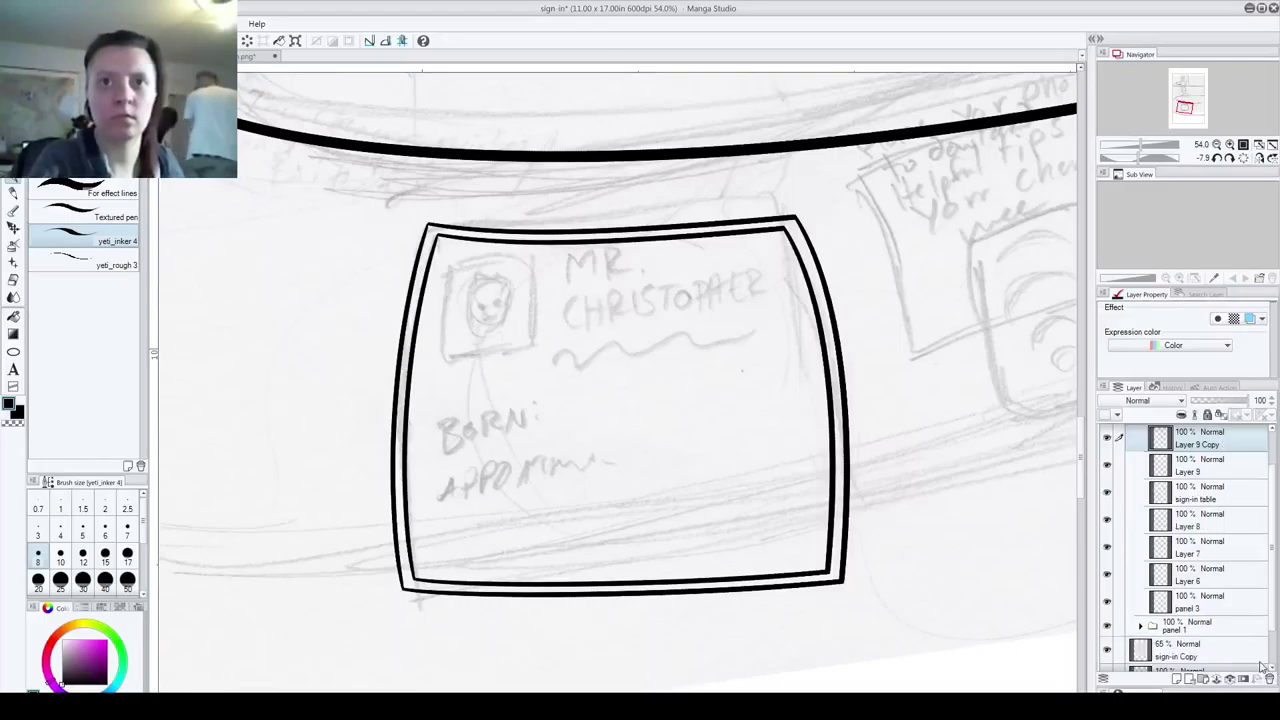
# - Try to ink the portrait frame's left side freehand on Layer 9 Copy, undoing each stroke
pyautogui.scroll(10, 450, 200)
pyautogui.moveTo(685, 553); pyautogui.dragTo(645, 392)
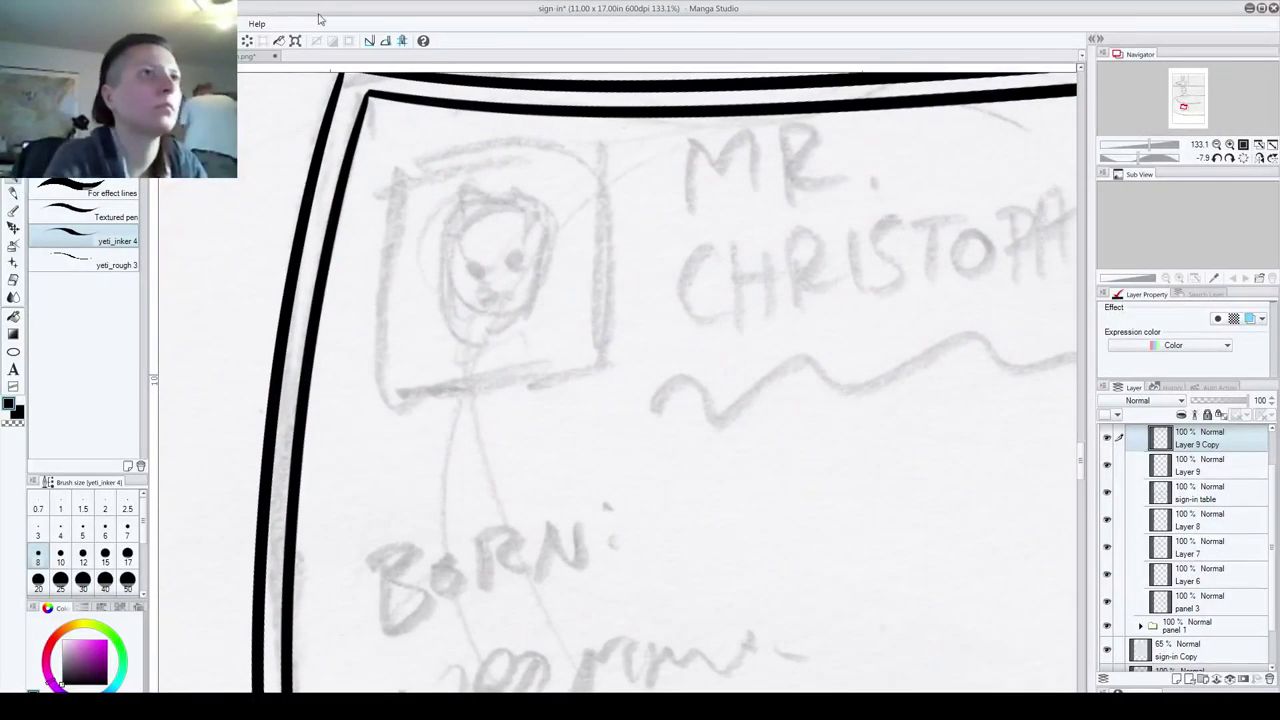
pyautogui.moveTo(403, 176); pyautogui.dragTo(386, 430)
pyautogui.hotkey('ctrl', 'z')
pyautogui.moveTo(404, 178); pyautogui.dragTo(386, 420)
pyautogui.hotkey('ctrl', 'z')
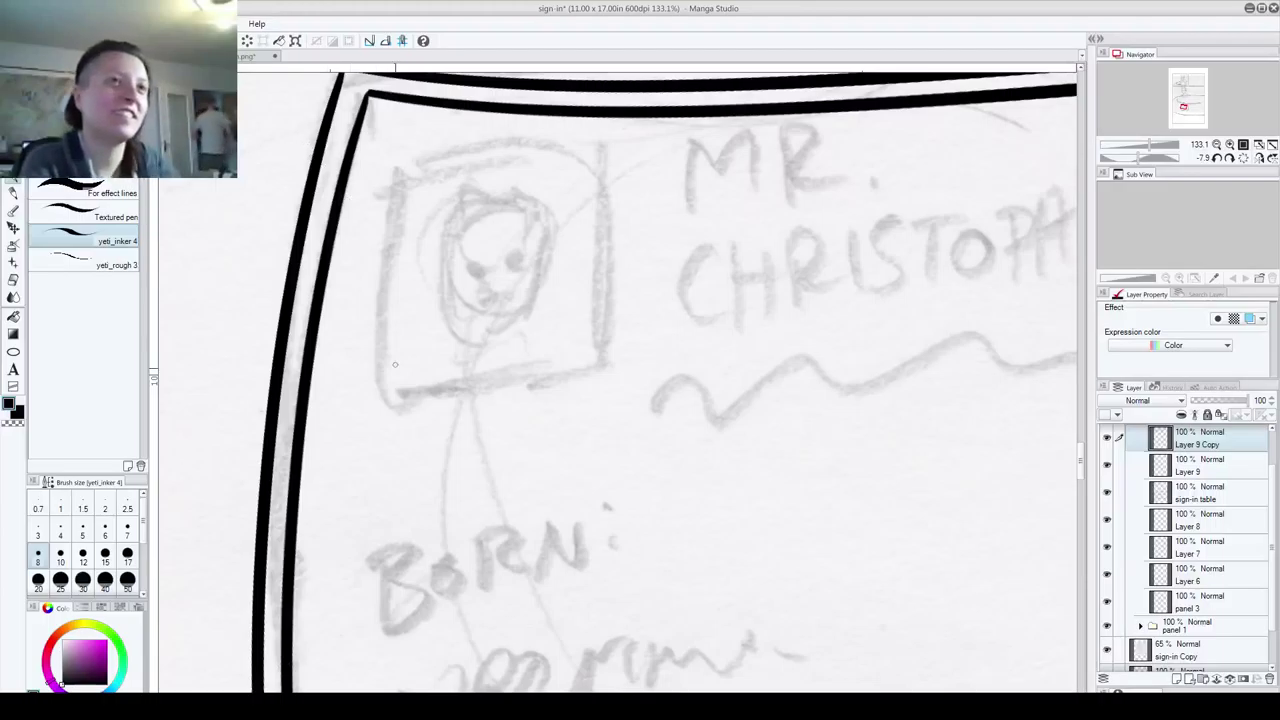
# - Try to ink the portrait frame's top edge freehand, undoing each stroke
pyautogui.moveTo(403, 170); pyautogui.dragTo(642, 194)
pyautogui.hotkey('ctrl', 'z')
pyautogui.moveTo(400, 172); pyautogui.dragTo(646, 164)
pyautogui.hotkey('ctrl', 'z')
pyautogui.moveTo(392, 169); pyautogui.dragTo(644, 186)
pyautogui.hotkey('ctrl', 'z')
# - Ink the four slightly curved sides of the portrait frame on Layer 9 Copy with yeti_inker 4 at size 8, letting the ends cross
pyautogui.moveTo(396, 168); pyautogui.dragTo(640, 162)
pyautogui.moveTo(398, 168); pyautogui.dragTo(394, 461)
pyautogui.moveTo(336, 401)
pyautogui.mouseDown()
pyautogui.moveTo(406, 402)
pyautogui.moveTo(682, 346)
pyautogui.mouseUp()
pyautogui.hotkey('ctrl', 'z')
pyautogui.moveTo(356, 398); pyautogui.dragTo(636, 394)
pyautogui.moveTo(589, 148)
pyautogui.mouseDown()
pyautogui.moveTo(611, 343)
pyautogui.moveTo(594, 481)
pyautogui.mouseUp()
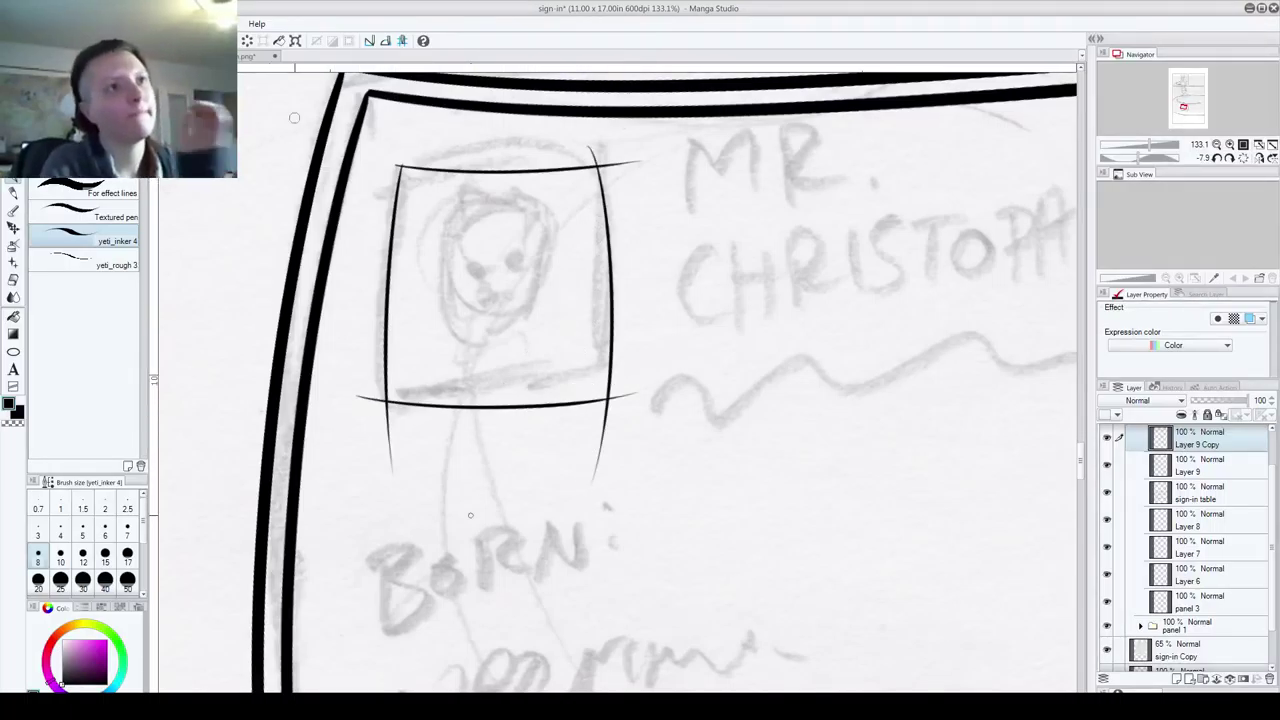
# - Erase the overshooting line ends at the portrait frame's two lower corners and its upper-right corner
pyautogui.moveTo(355, 392)
pyautogui.mouseDown()
pyautogui.moveTo(377, 397)
pyautogui.moveTo(391, 460)
pyautogui.mouseUp()
pyautogui.moveTo(598, 480); pyautogui.dragTo(610, 403)
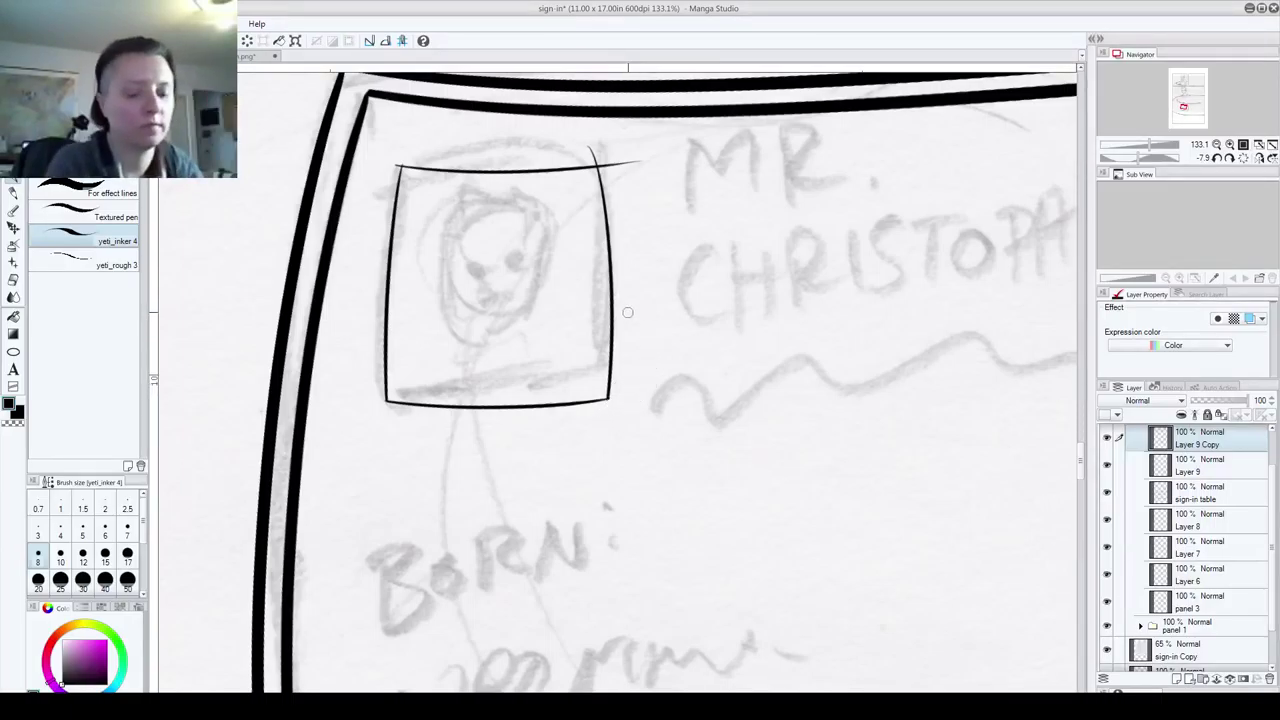
pyautogui.scroll(3, 615, 370)
pyautogui.moveTo(590, 373)
pyautogui.mouseDown()
pyautogui.moveTo(591, 389)
pyautogui.moveTo(578, 371)
pyautogui.moveTo(631, 380)
pyautogui.mouseUp()
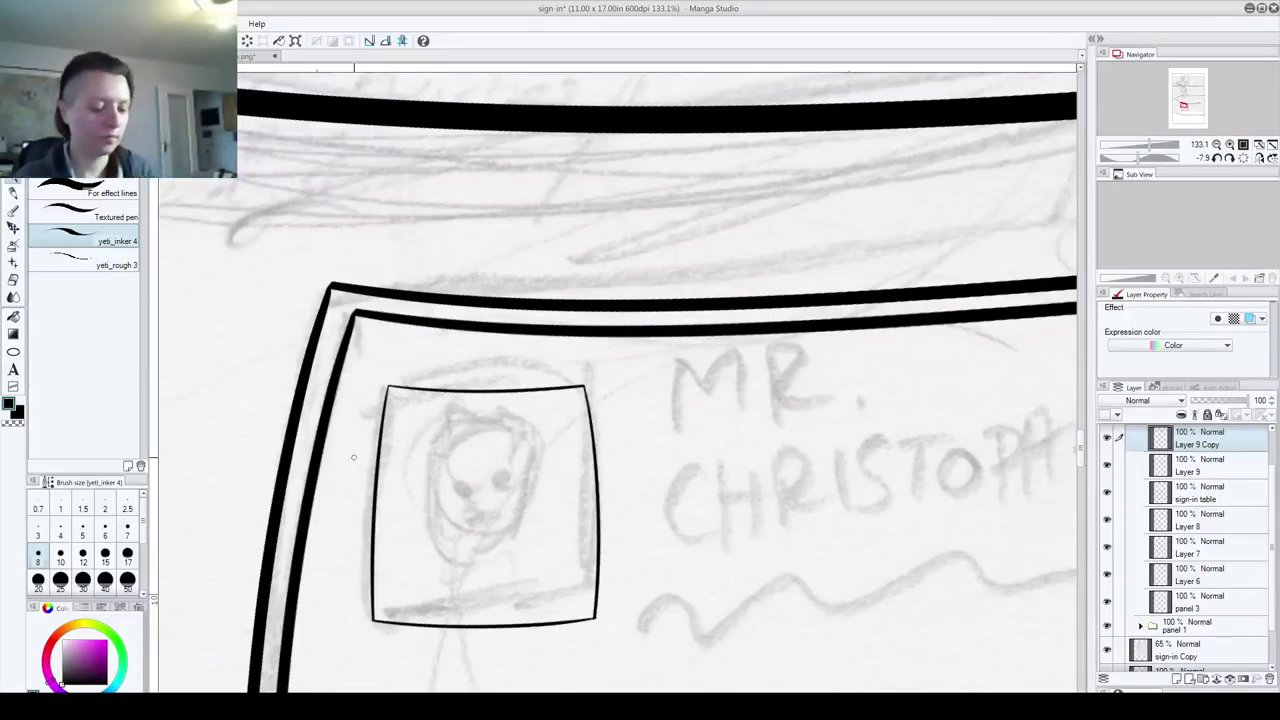
# - Save the sign-in page
pyautogui.scroll(-6, 640, 360)
pyautogui.scroll(-5, 646, 378)
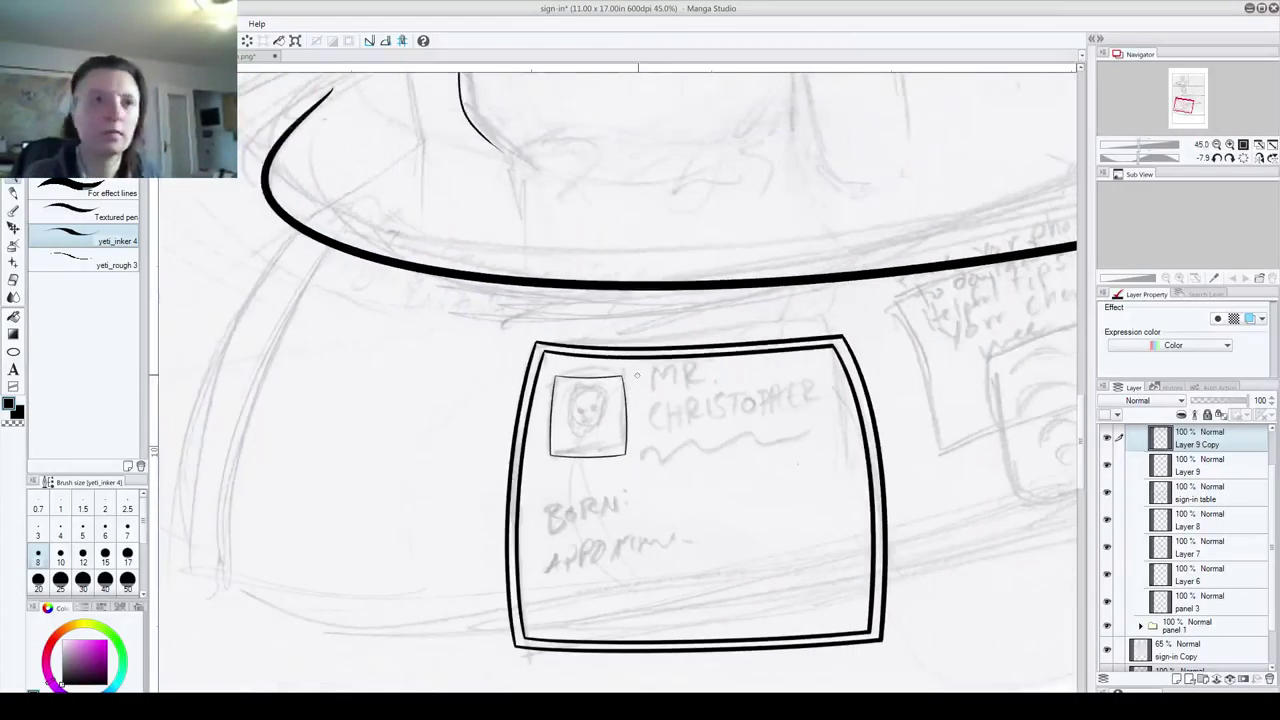
pyautogui.moveTo(707, 533); pyautogui.dragTo(573, 366)
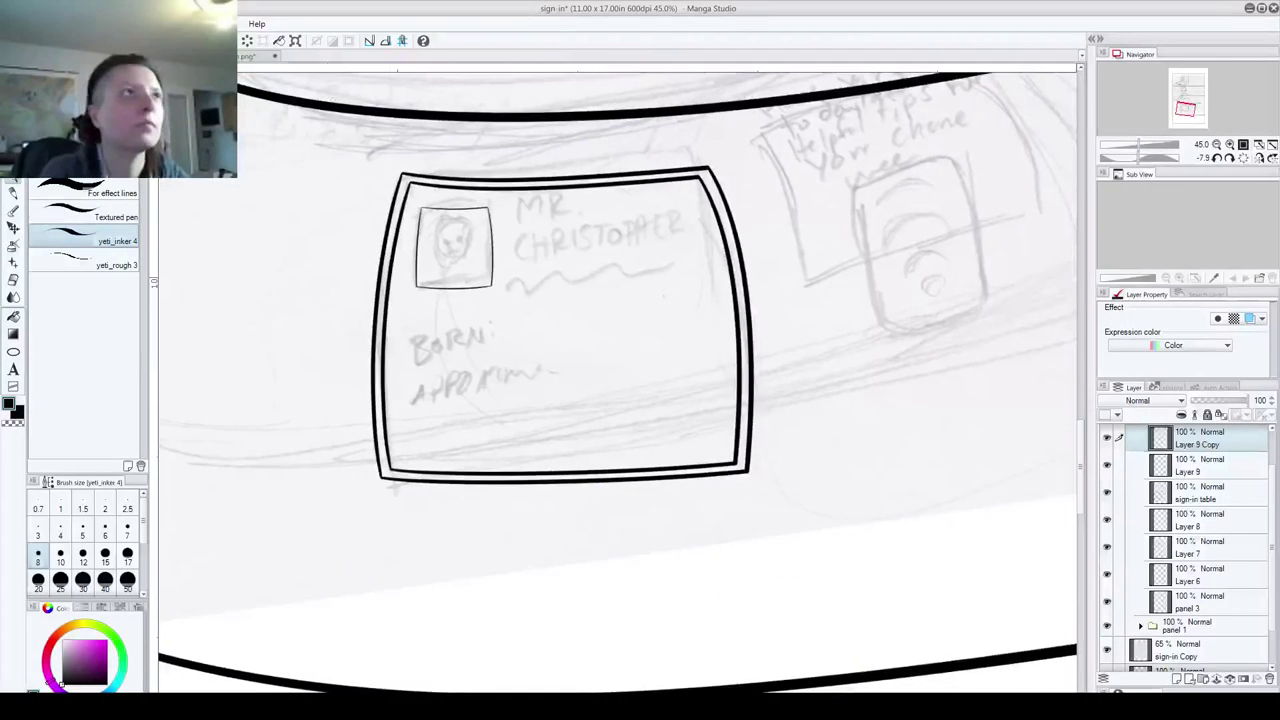
pyautogui.click(14, 24)
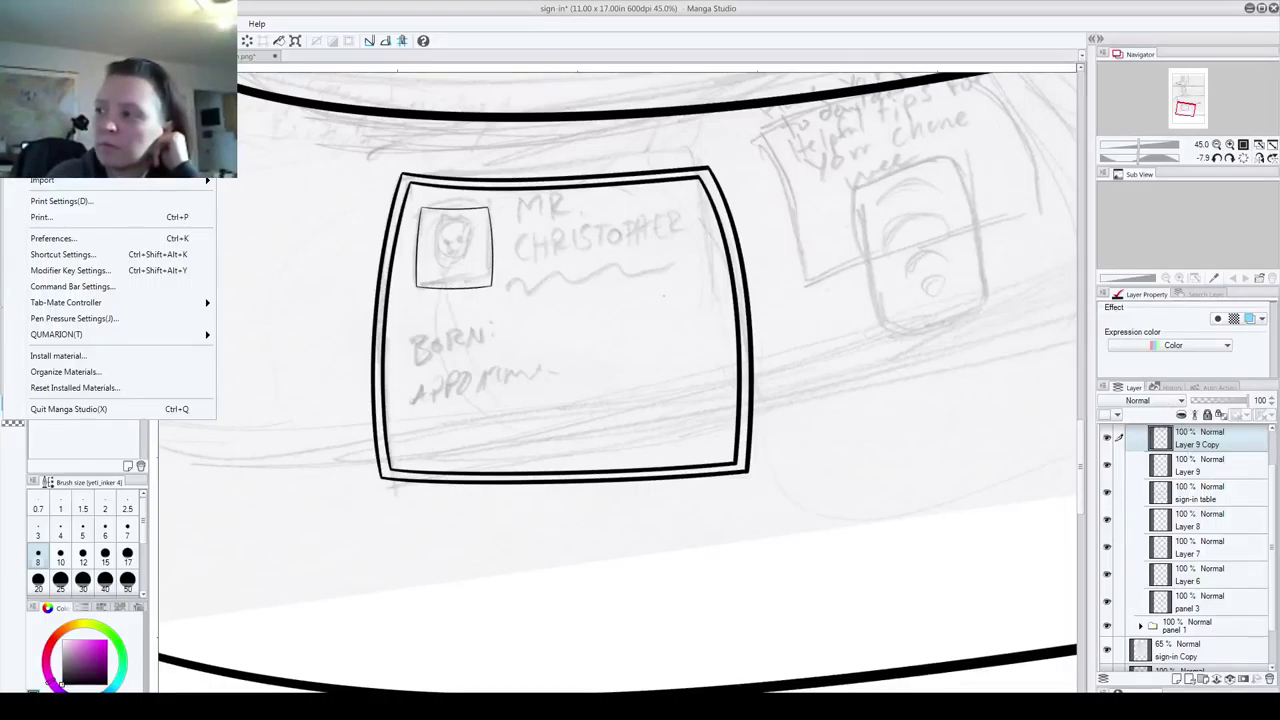
pyautogui.press('Escape')
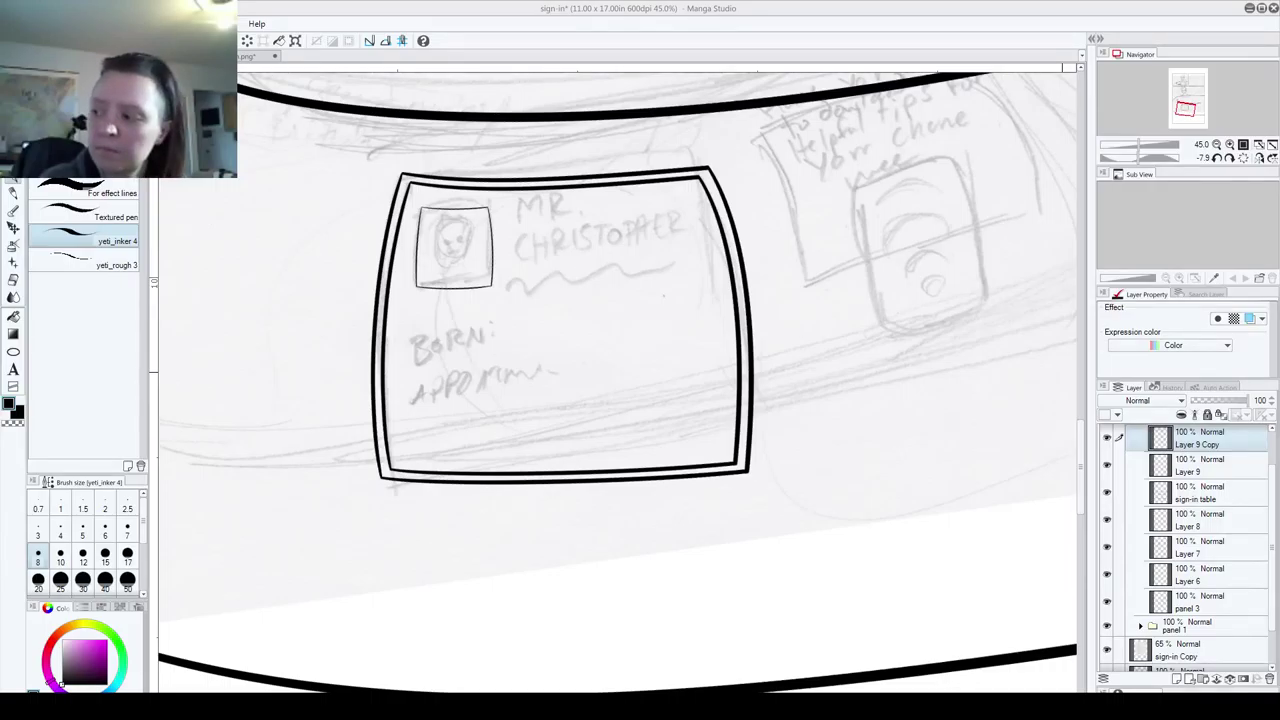
pyautogui.hotkey('ctrl', 's')
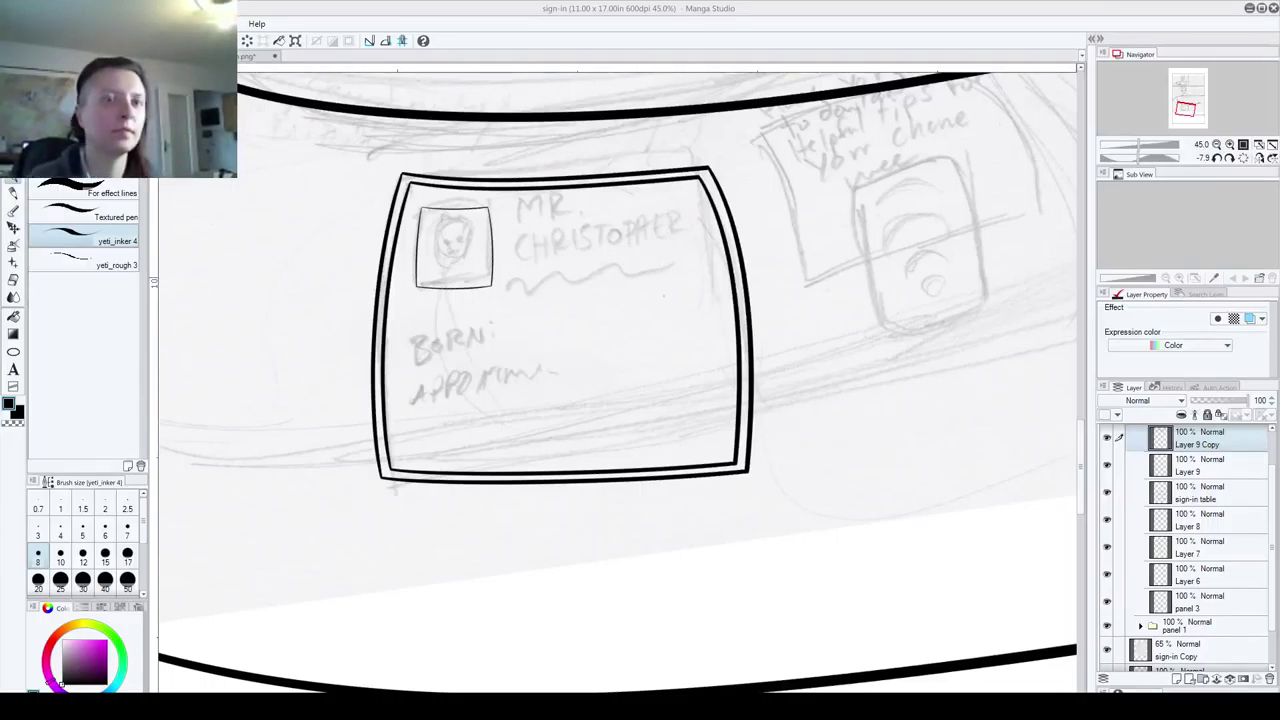
pyautogui.moveTo(462, 178); pyautogui.dragTo(510, 680)
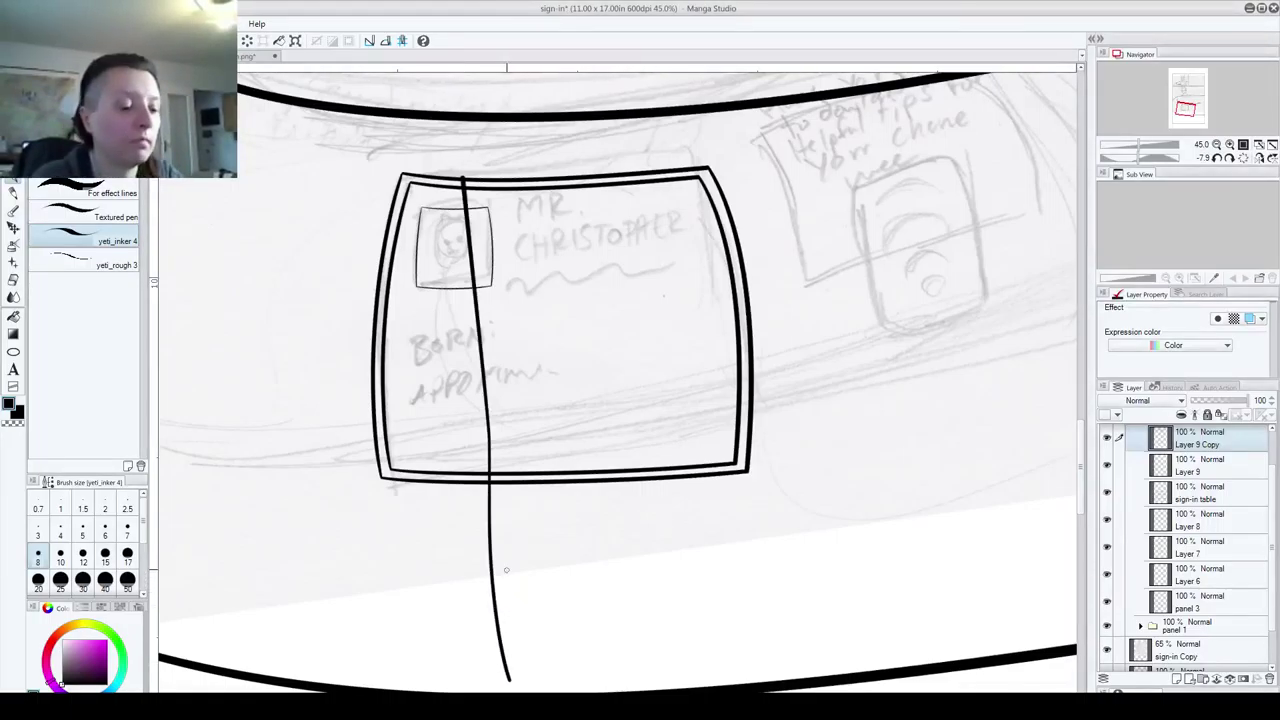
pyautogui.hotkey('ctrl', 'z')
pyautogui.moveTo(662, 148)
pyautogui.mouseDown()
pyautogui.moveTo(668, 557)
pyautogui.moveTo(686, 603)
pyautogui.moveTo(794, 563)
pyautogui.moveTo(790, 307)
pyautogui.moveTo(757, 209)
pyautogui.moveTo(537, 323)
pyautogui.moveTo(666, 386)
pyautogui.moveTo(687, 556)
pyautogui.moveTo(663, 591)
pyautogui.mouseUp()
# - Straighten the page to 0° rotation, toggle Layer 9 and sign-in table to find the table's lines, and select the sign-in table layer
pyautogui.scroll(-8, 664, 405)
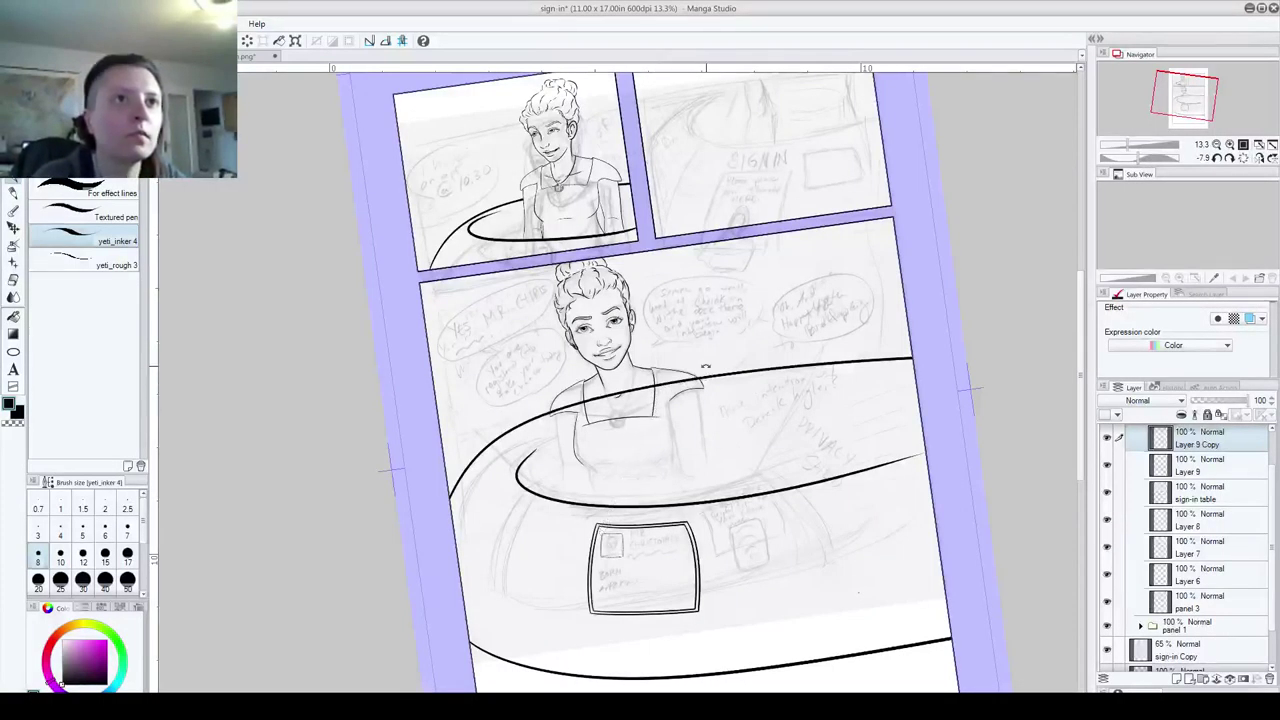
pyautogui.moveTo(702, 334)
pyautogui.mouseDown()
pyautogui.moveTo(716, 325)
pyautogui.moveTo(712, 339)
pyautogui.mouseUp()
pyautogui.moveTo(748, 540); pyautogui.dragTo(755, 530)
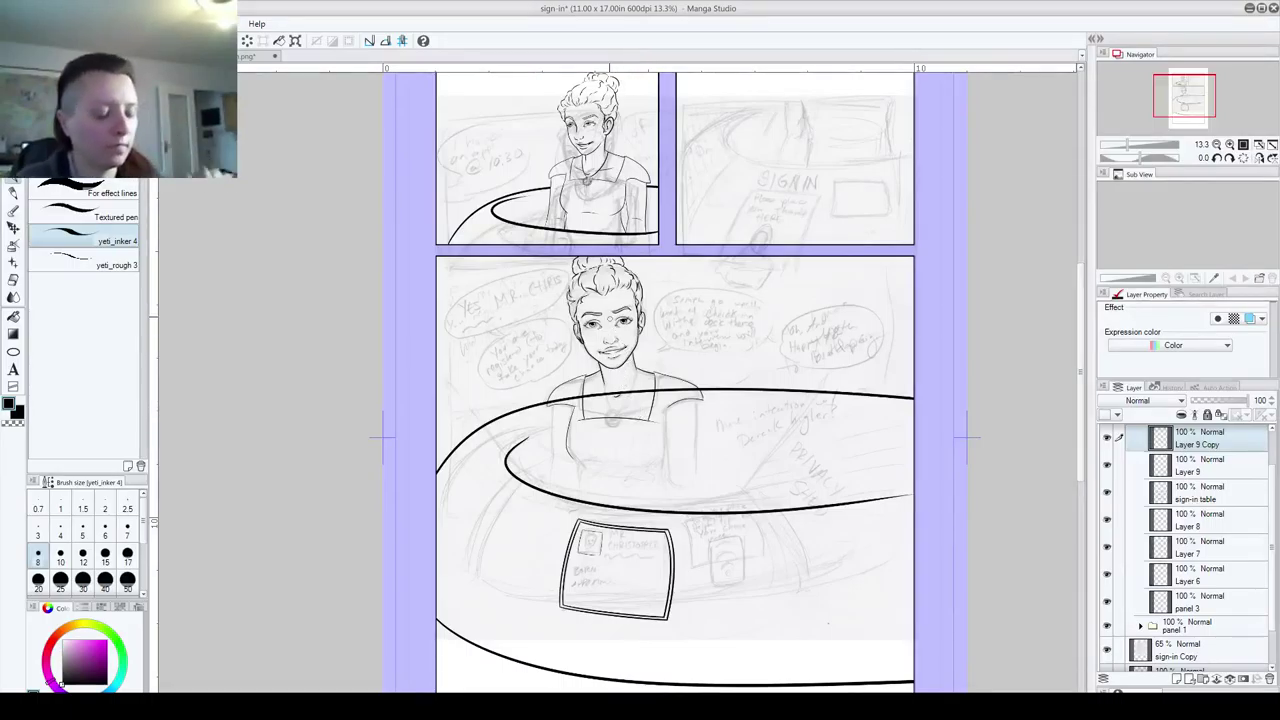
pyautogui.scroll(4, 654, 380)
pyautogui.moveTo(619, 518); pyautogui.dragTo(698, 337)
pyautogui.click(1107, 466)
pyautogui.click(1107, 466)
pyautogui.click(1106, 492)
pyautogui.click(1106, 492)
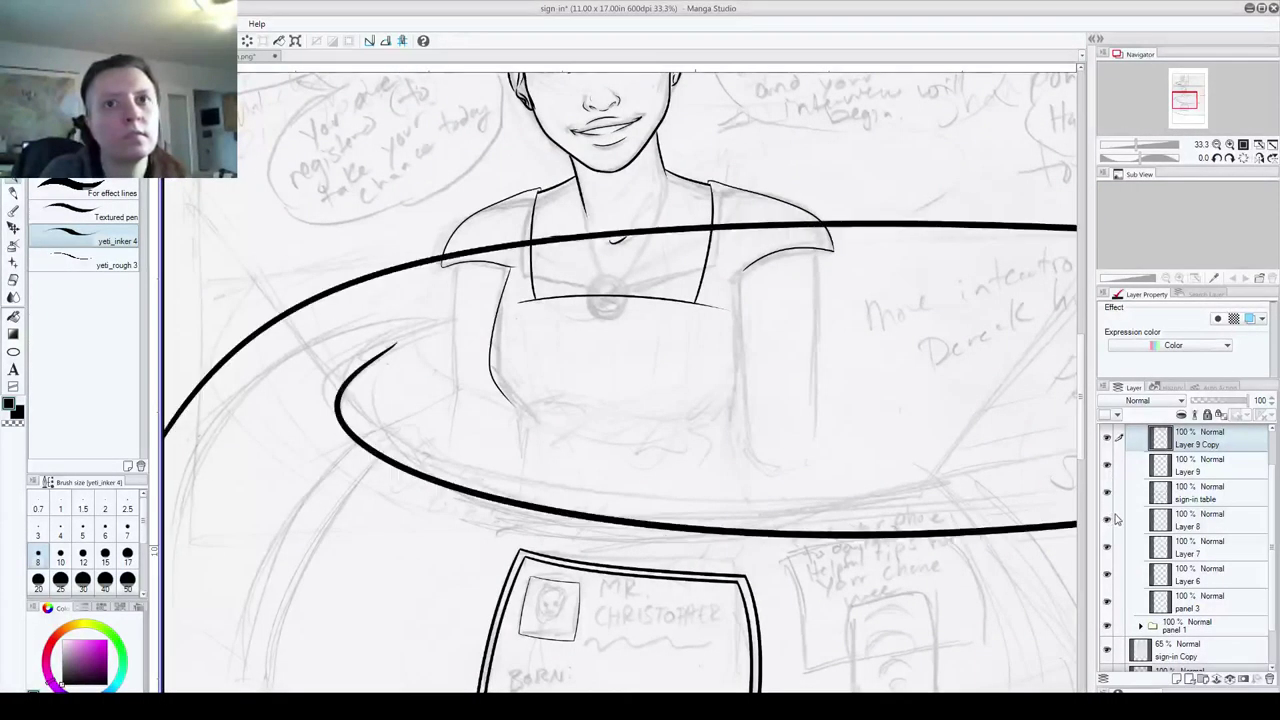
pyautogui.click(1106, 492)
pyautogui.click(1106, 492)
pyautogui.click(1195, 492)
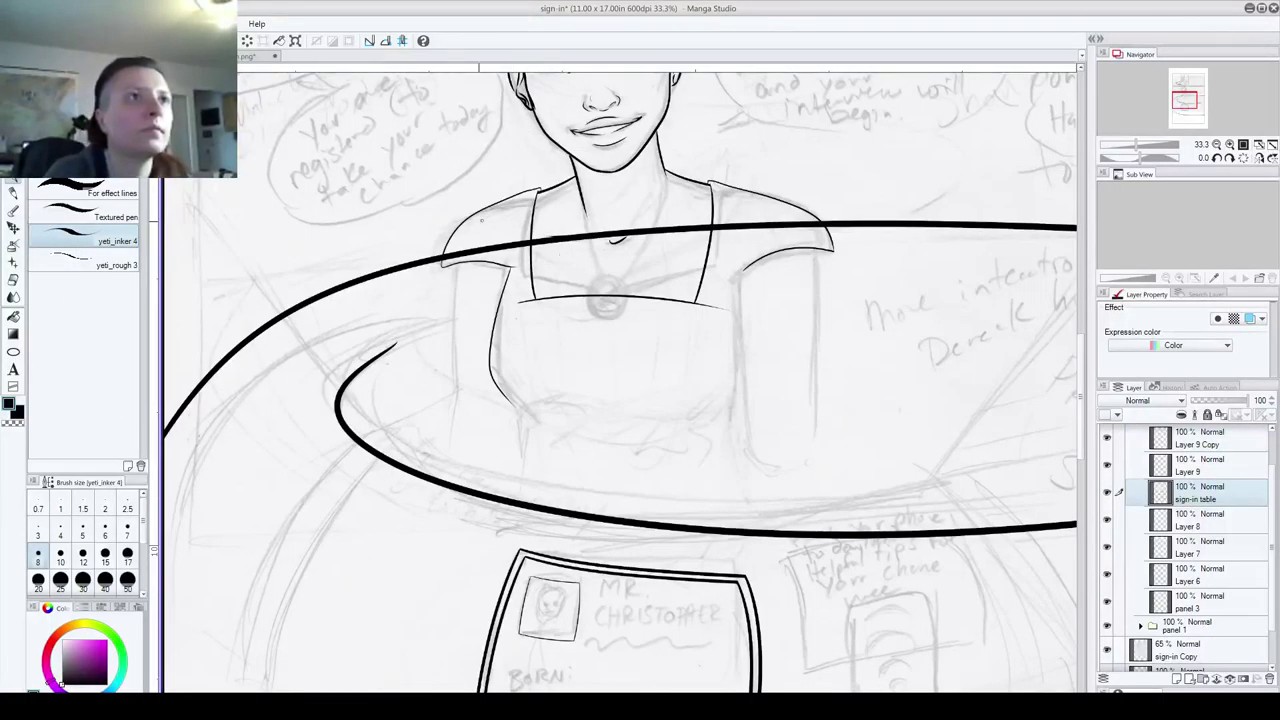
# - Erase the table's upper edge where it crosses the sleeve on the panel's left side, using the Harder eraser at size 17
pyautogui.moveTo(462, 252); pyautogui.dragTo(446, 253)
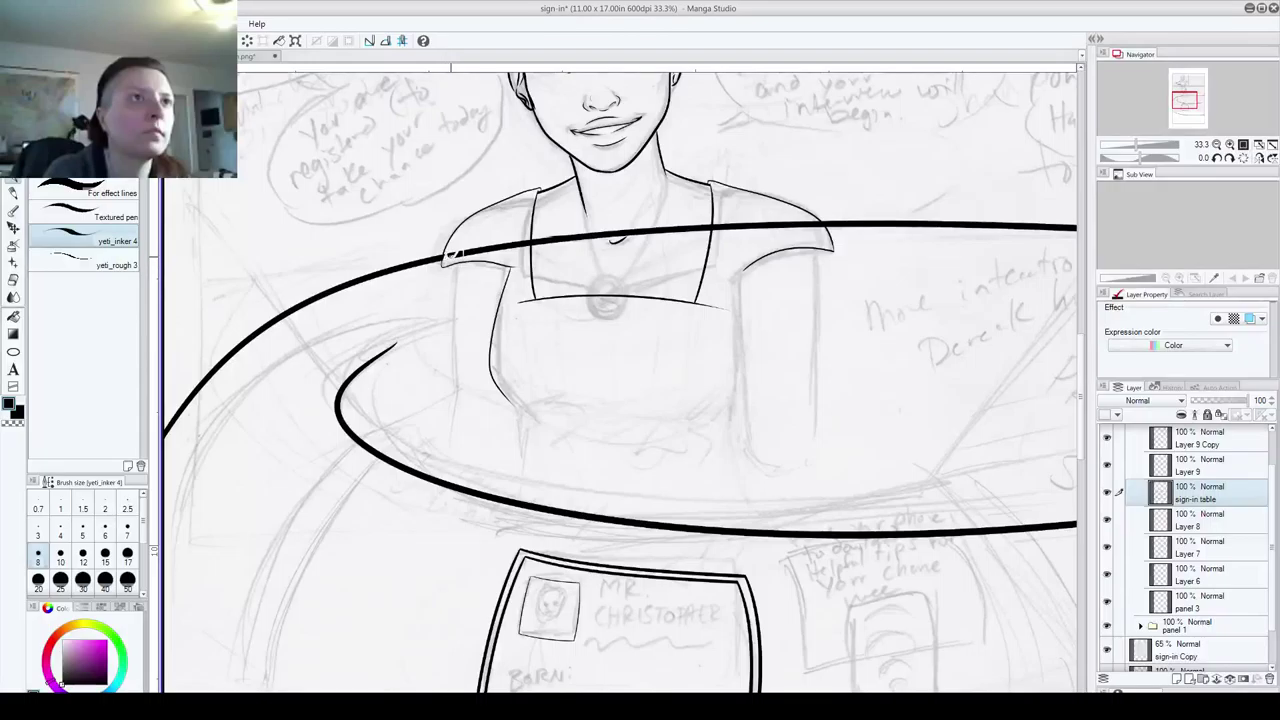
pyautogui.click(126, 555)
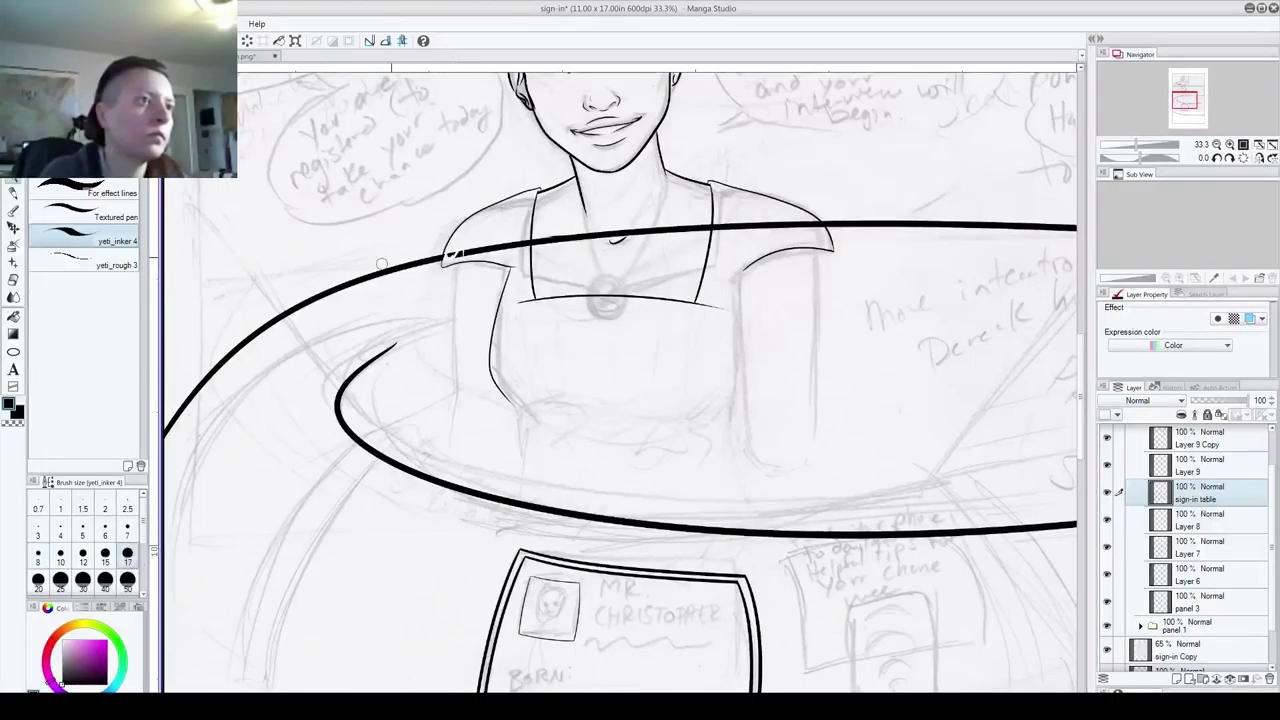
pyautogui.moveTo(457, 251); pyautogui.dragTo(466, 249)
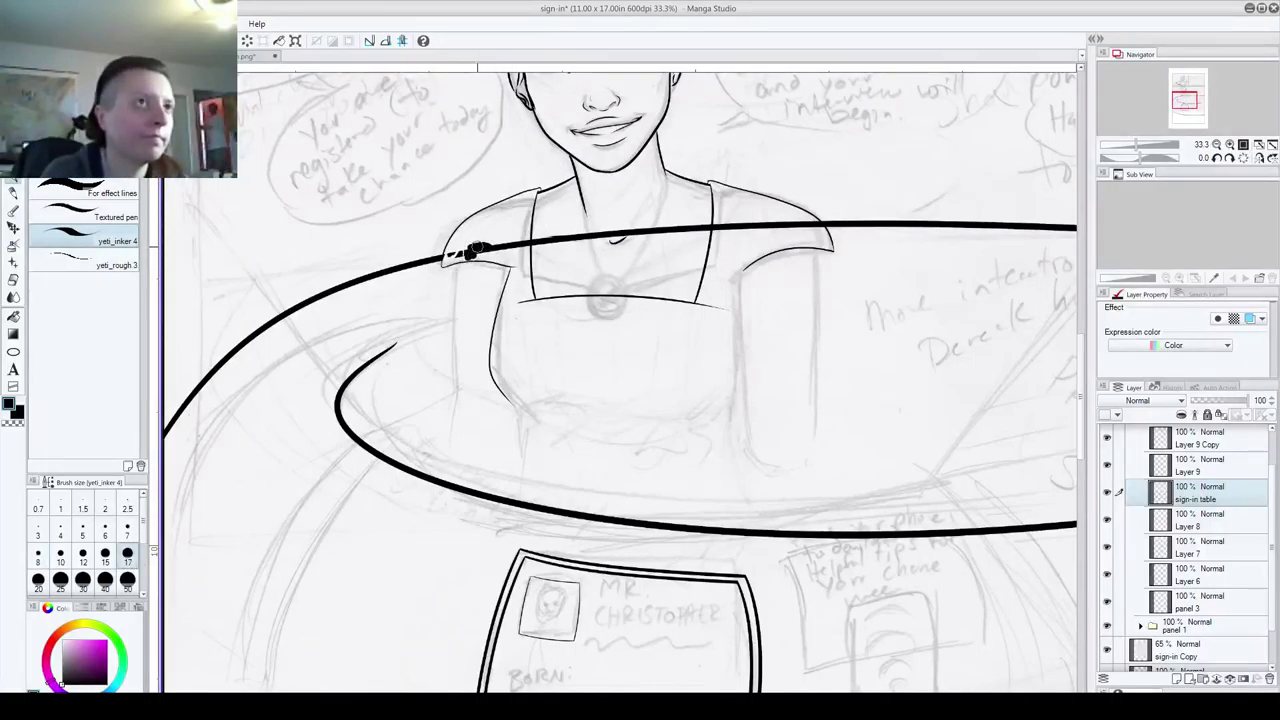
pyautogui.click(13, 280)
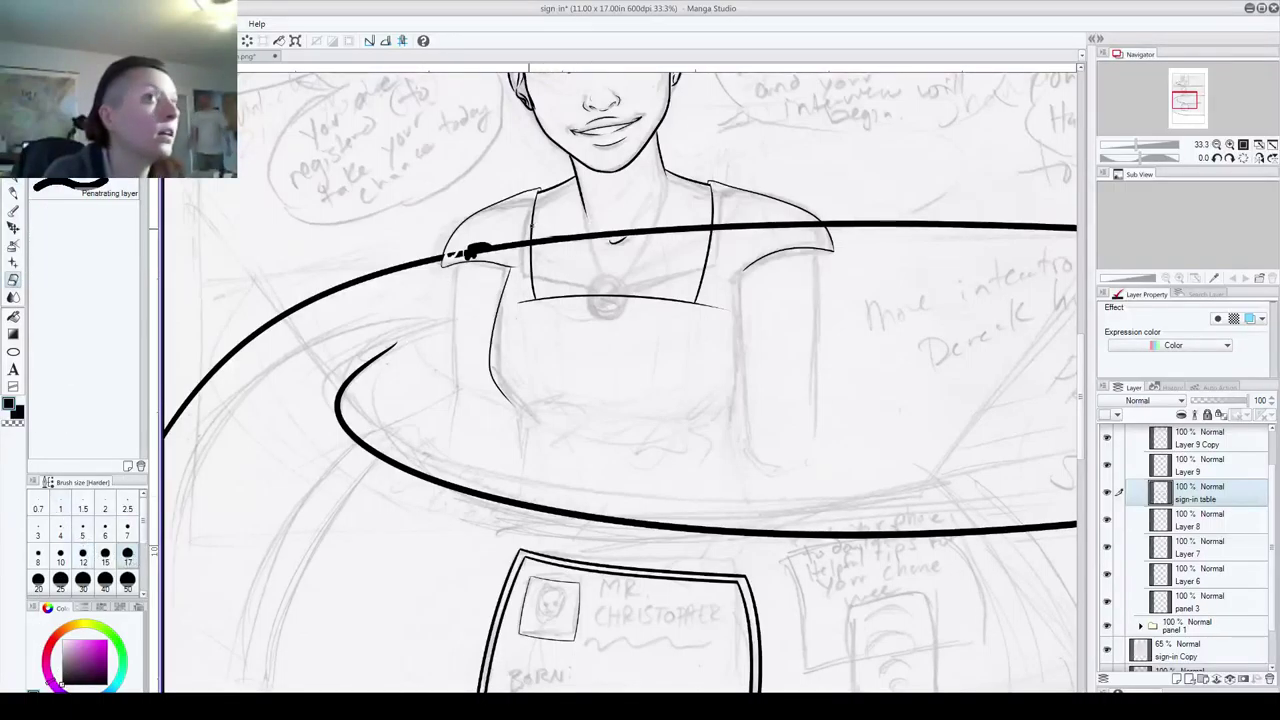
pyautogui.moveTo(466, 249); pyautogui.dragTo(486, 248)
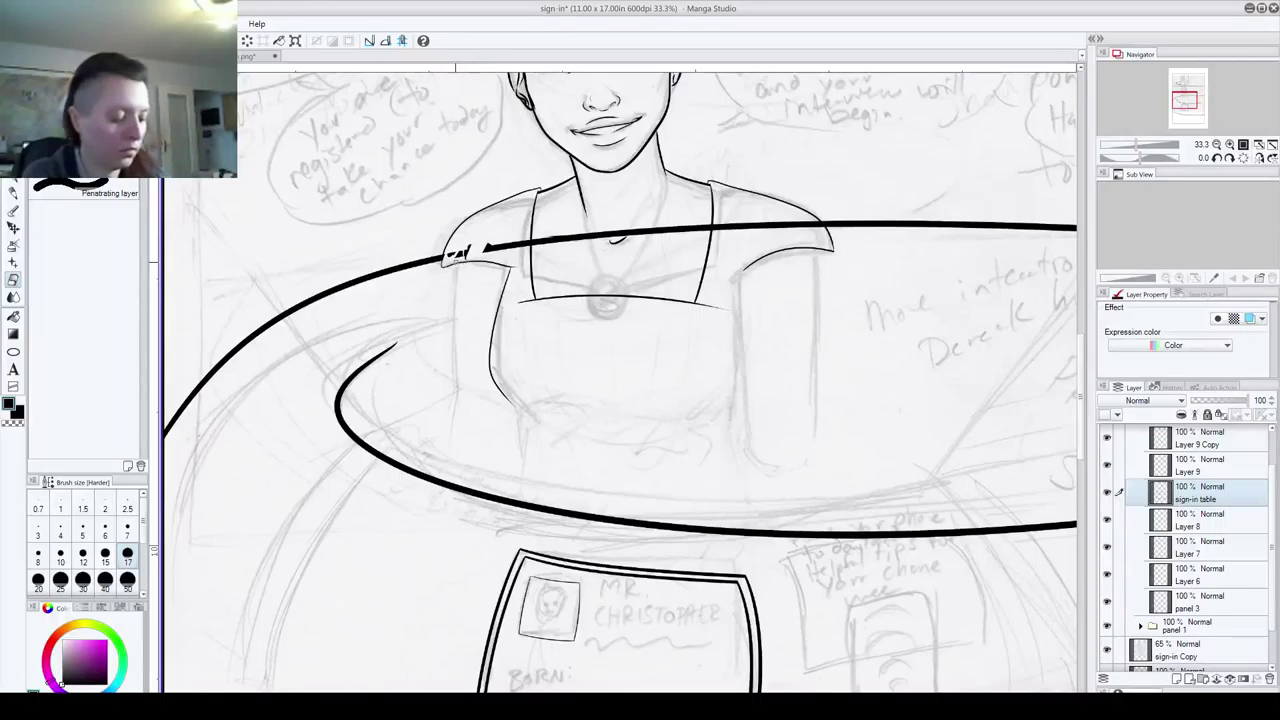
pyautogui.scroll(5, 472, 258)
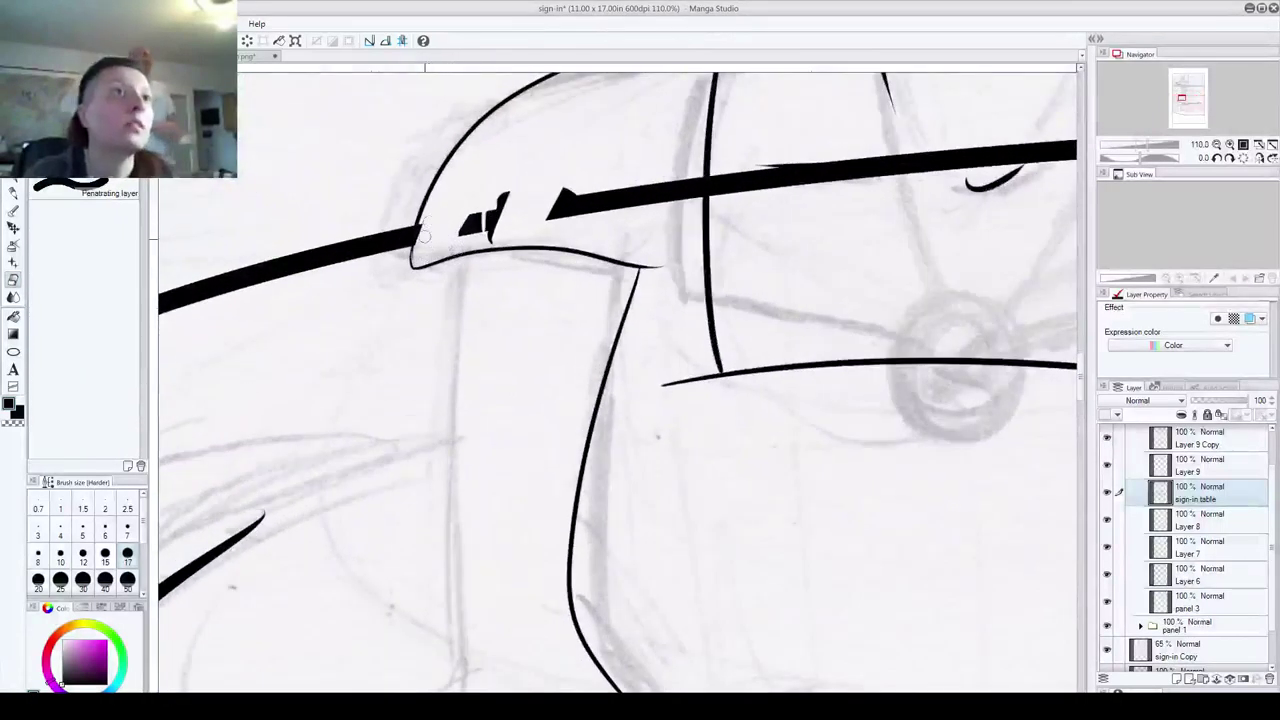
pyautogui.moveTo(441, 218)
pyautogui.mouseDown()
pyautogui.moveTo(547, 161)
pyautogui.moveTo(518, 213)
pyautogui.moveTo(487, 202)
pyautogui.mouseUp()
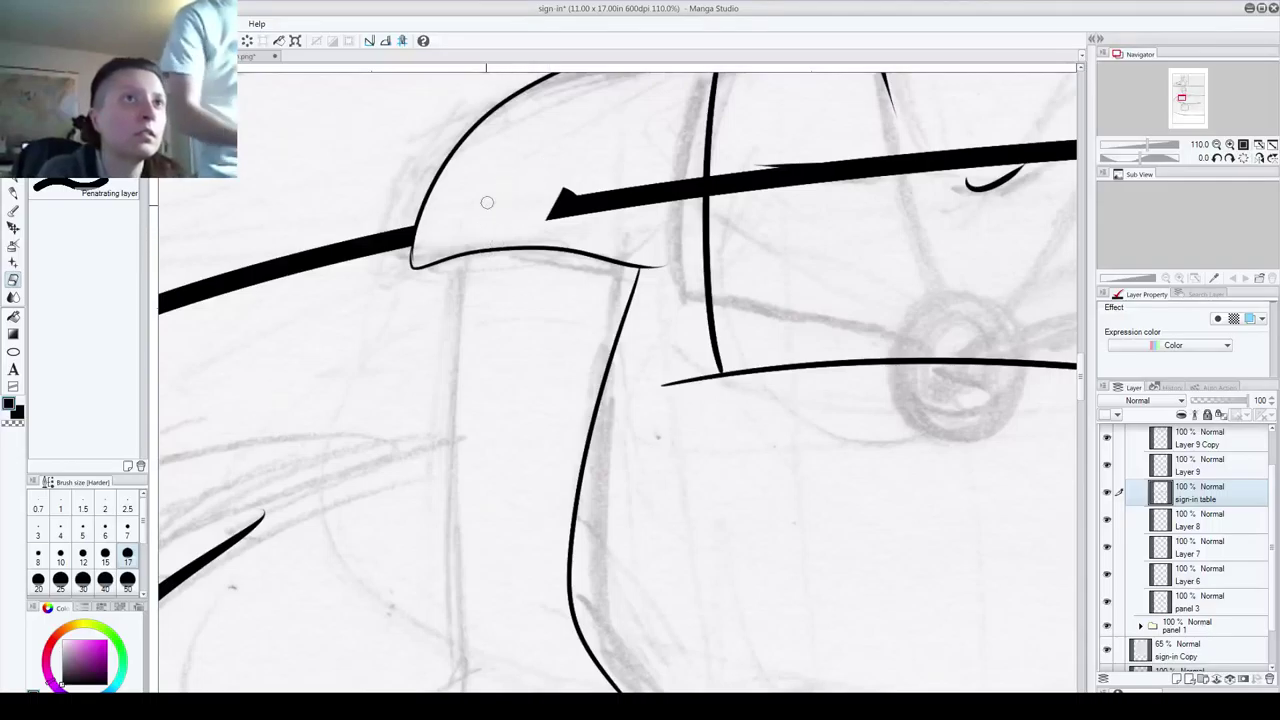
# - Erase the table's upper edge across the woman's neckline and chest, leaving her collarbone lines intact
pyautogui.moveTo(586, 184)
pyautogui.mouseDown()
pyautogui.moveTo(549, 217)
pyautogui.moveTo(676, 180)
pyautogui.moveTo(602, 213)
pyautogui.moveTo(790, 178)
pyautogui.moveTo(750, 168)
pyautogui.moveTo(790, 172)
pyautogui.moveTo(698, 189)
pyautogui.mouseUp()
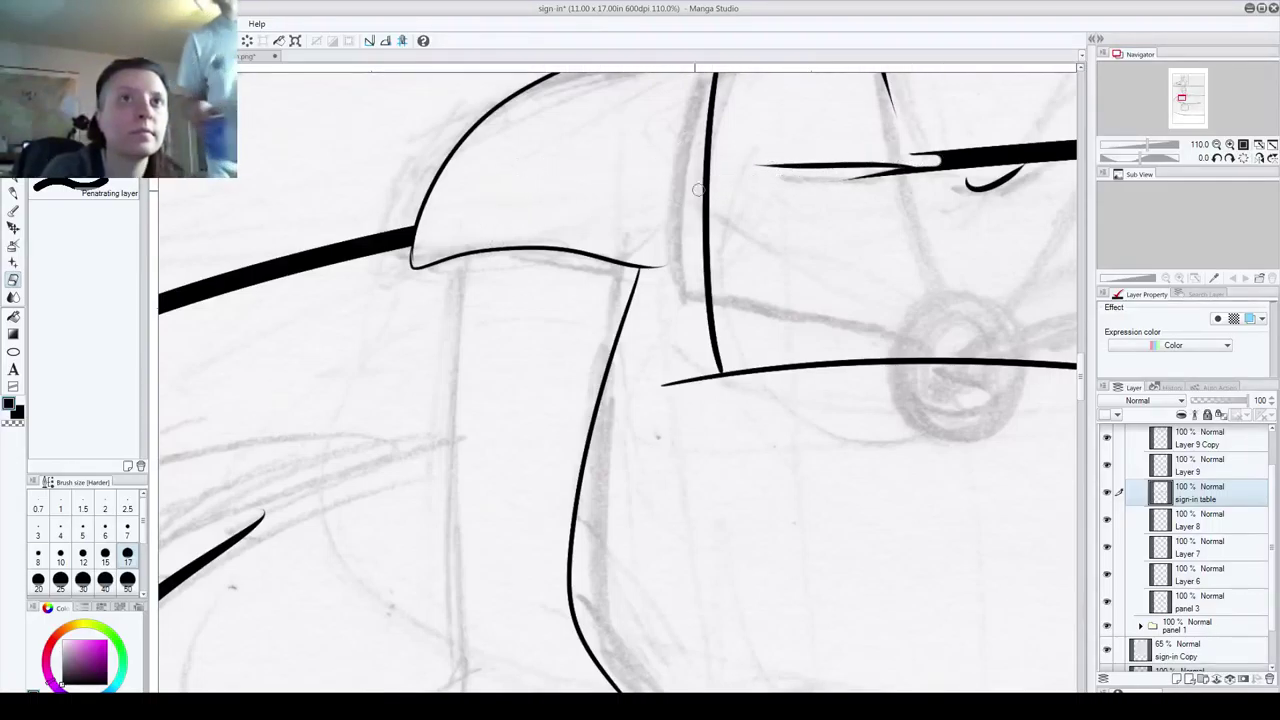
pyautogui.moveTo(904, 177); pyautogui.dragTo(780, 180)
pyautogui.moveTo(787, 281); pyautogui.dragTo(405, 396)
pyautogui.moveTo(525, 290)
pyautogui.mouseDown()
pyautogui.moveTo(685, 257)
pyautogui.moveTo(508, 289)
pyautogui.moveTo(517, 271)
pyautogui.moveTo(862, 246)
pyautogui.moveTo(858, 259)
pyautogui.moveTo(662, 282)
pyautogui.moveTo(843, 256)
pyautogui.moveTo(935, 252)
pyautogui.mouseUp()
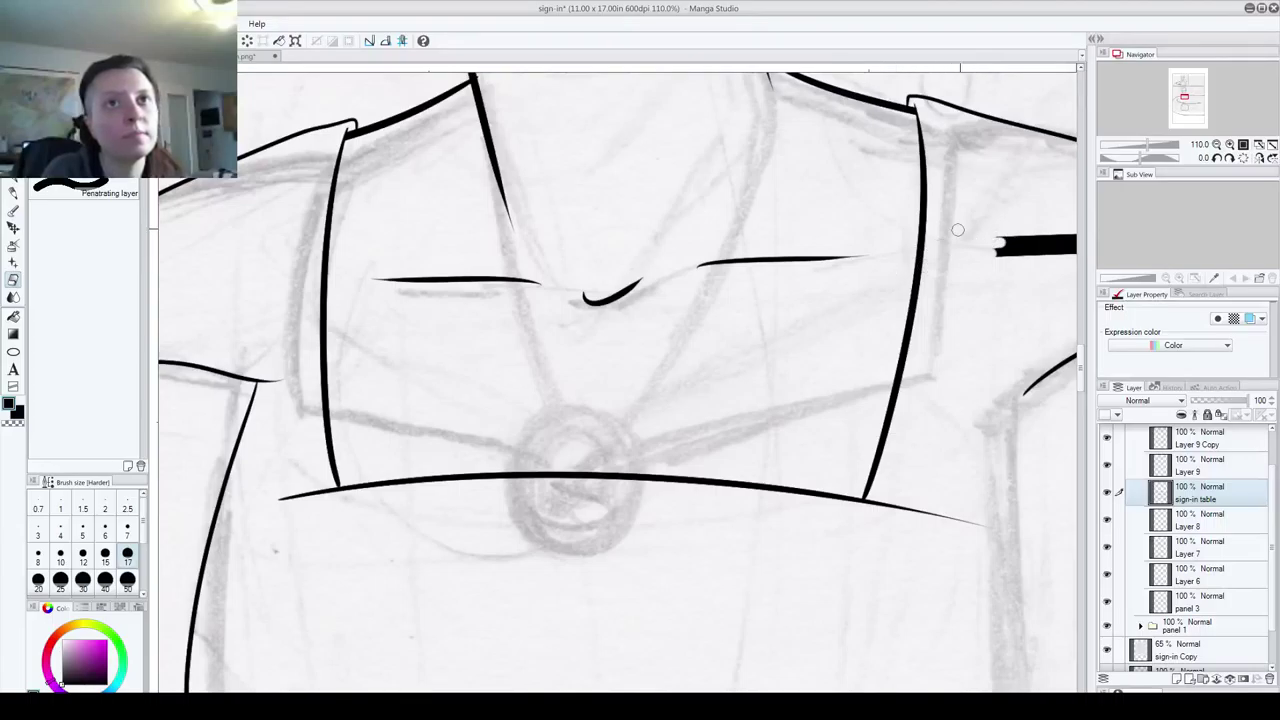
# - Erase the table's upper edge inside the sleeve on the panel's right side, up to the sleeve outline
pyautogui.moveTo(920, 304); pyautogui.dragTo(435, 372)
pyautogui.moveTo(515, 318)
pyautogui.mouseDown()
pyautogui.moveTo(563, 298)
pyautogui.moveTo(569, 318)
pyautogui.moveTo(505, 328)
pyautogui.moveTo(636, 302)
pyautogui.moveTo(604, 331)
pyautogui.moveTo(577, 312)
pyautogui.moveTo(567, 333)
pyautogui.moveTo(544, 323)
pyautogui.moveTo(697, 312)
pyautogui.moveTo(771, 332)
pyautogui.moveTo(791, 313)
pyautogui.mouseUp()
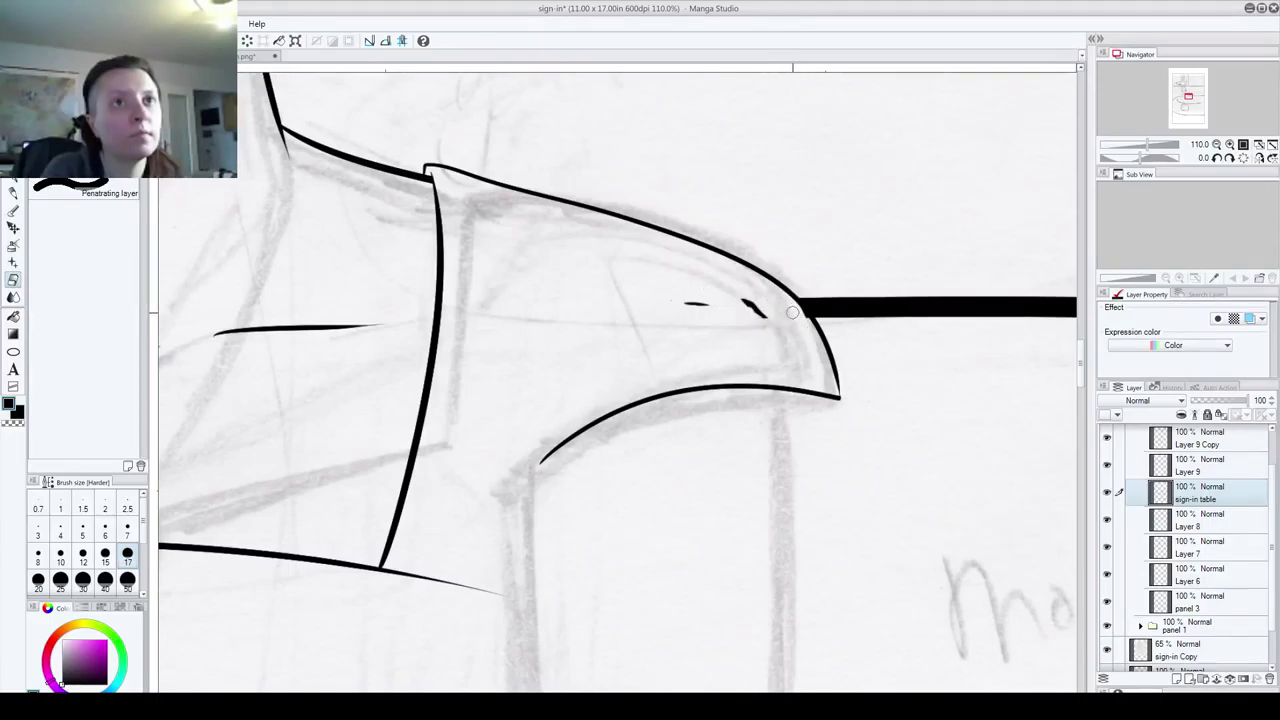
pyautogui.moveTo(716, 300); pyautogui.dragTo(664, 306)
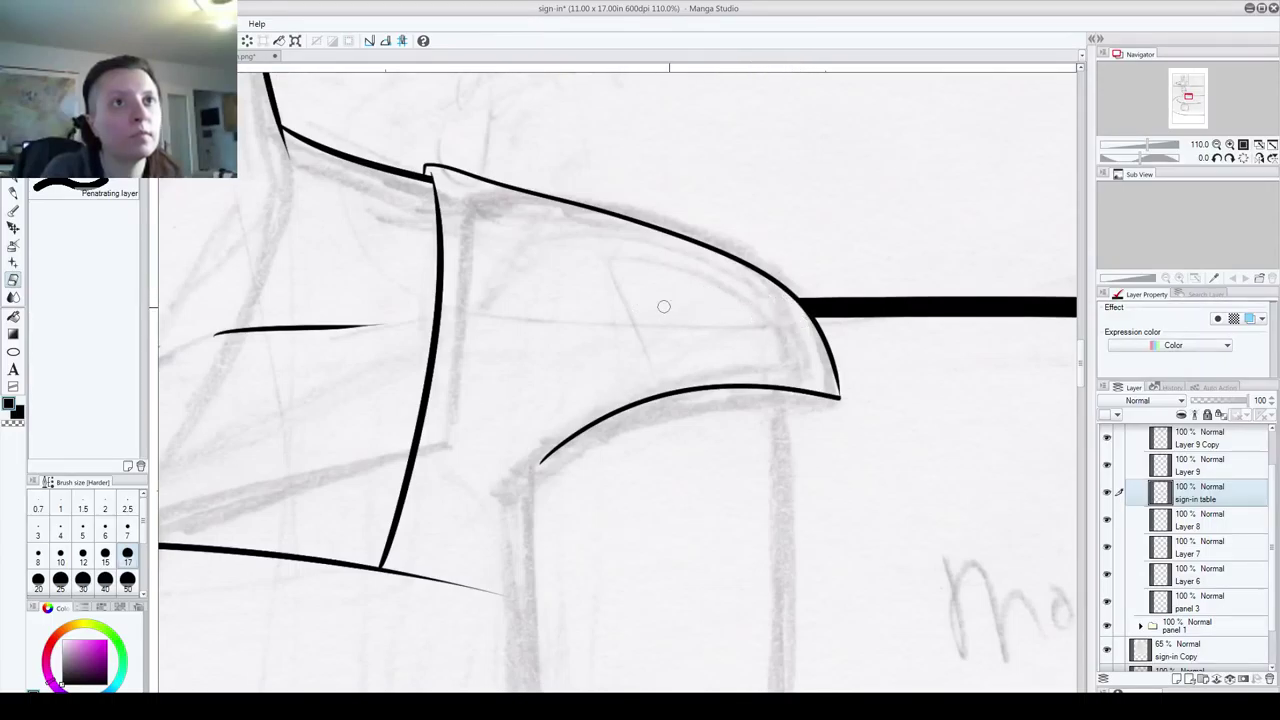
pyautogui.moveTo(520, 539)
pyautogui.mouseDown()
pyautogui.moveTo(694, 448)
pyautogui.moveTo(803, 357)
pyautogui.mouseUp()
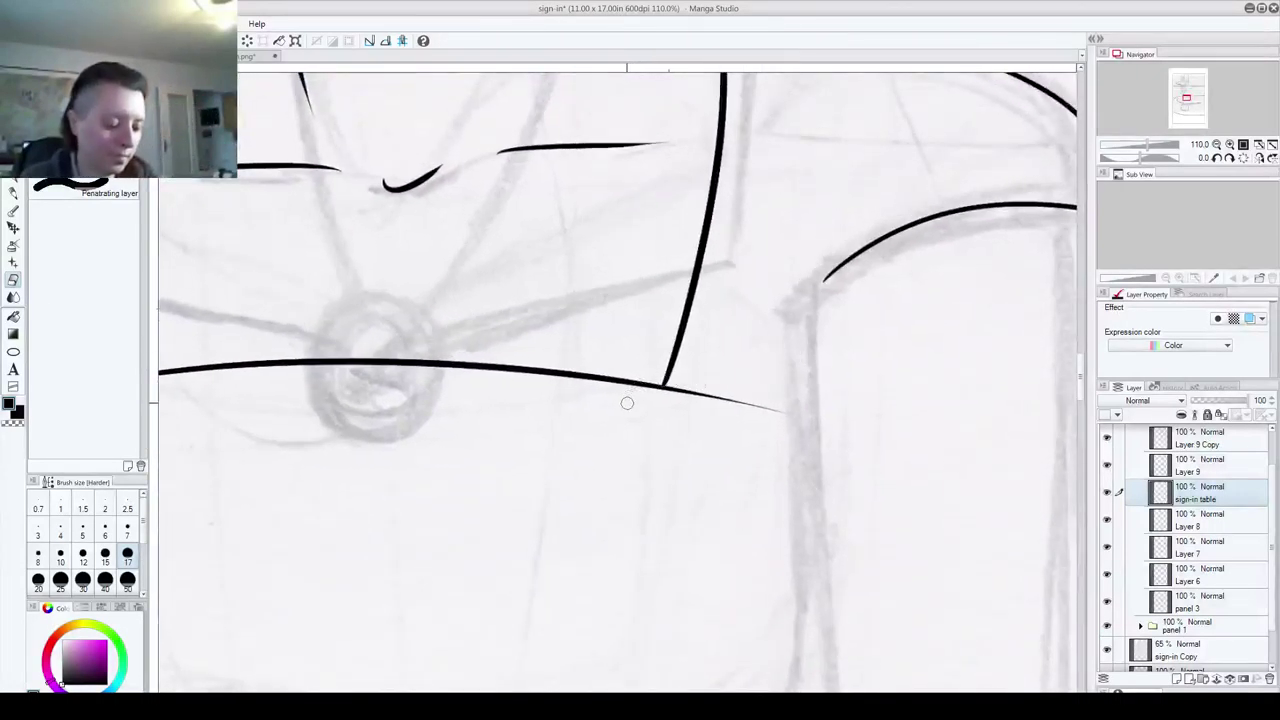
# - Make Layer 8 the active layer and switch from the eraser to the yeti_inker 4 pen at size 8
pyautogui.scroll(-7, 625, 410)
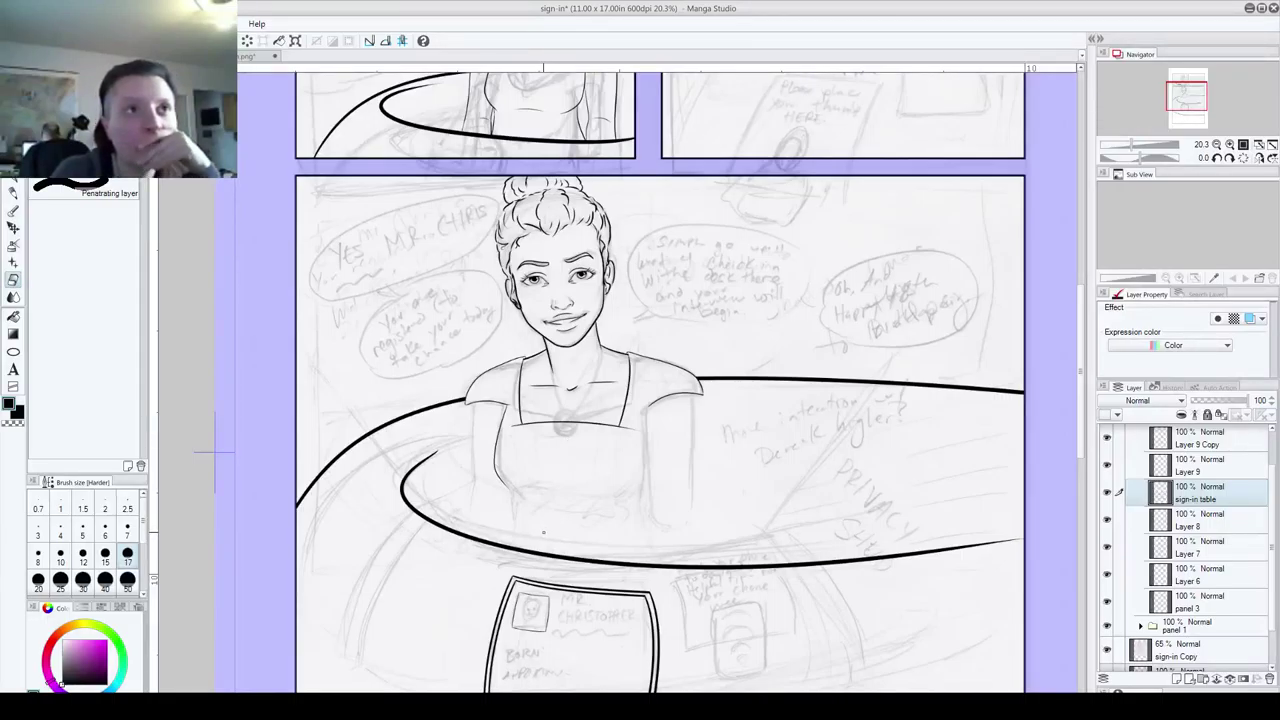
pyautogui.moveTo(766, 640); pyautogui.dragTo(694, 438)
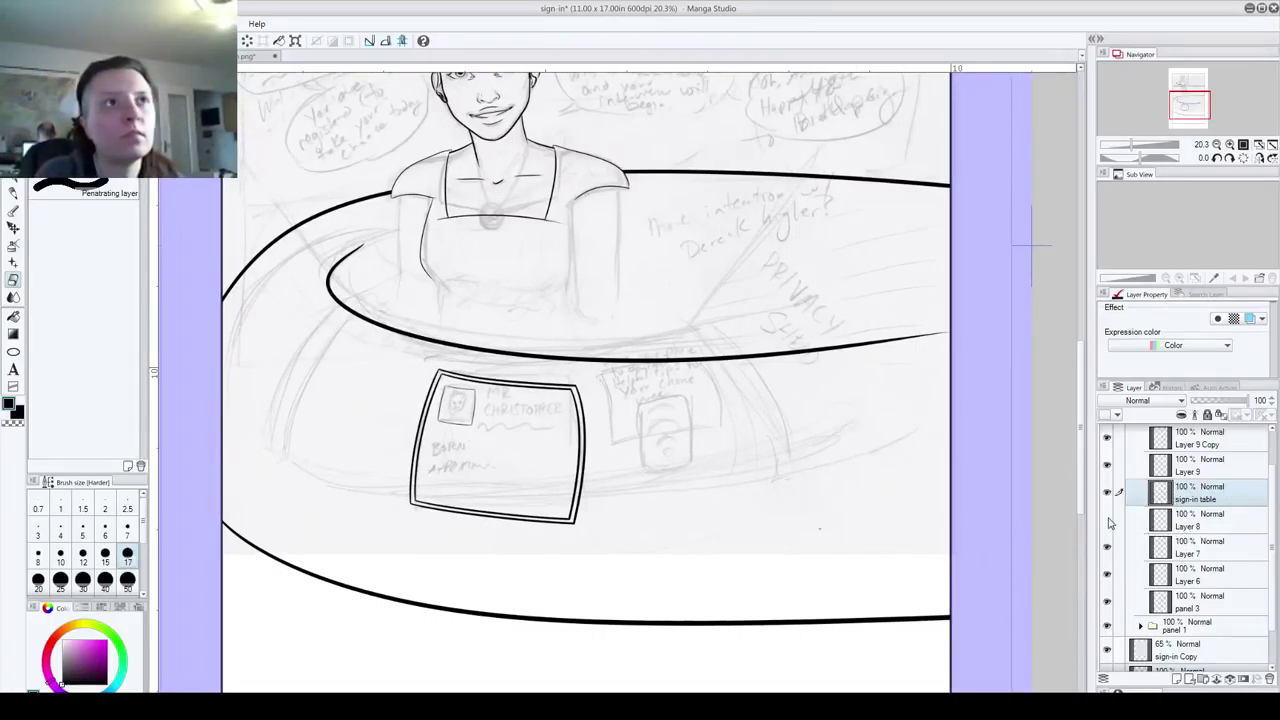
pyautogui.click(1195, 522)
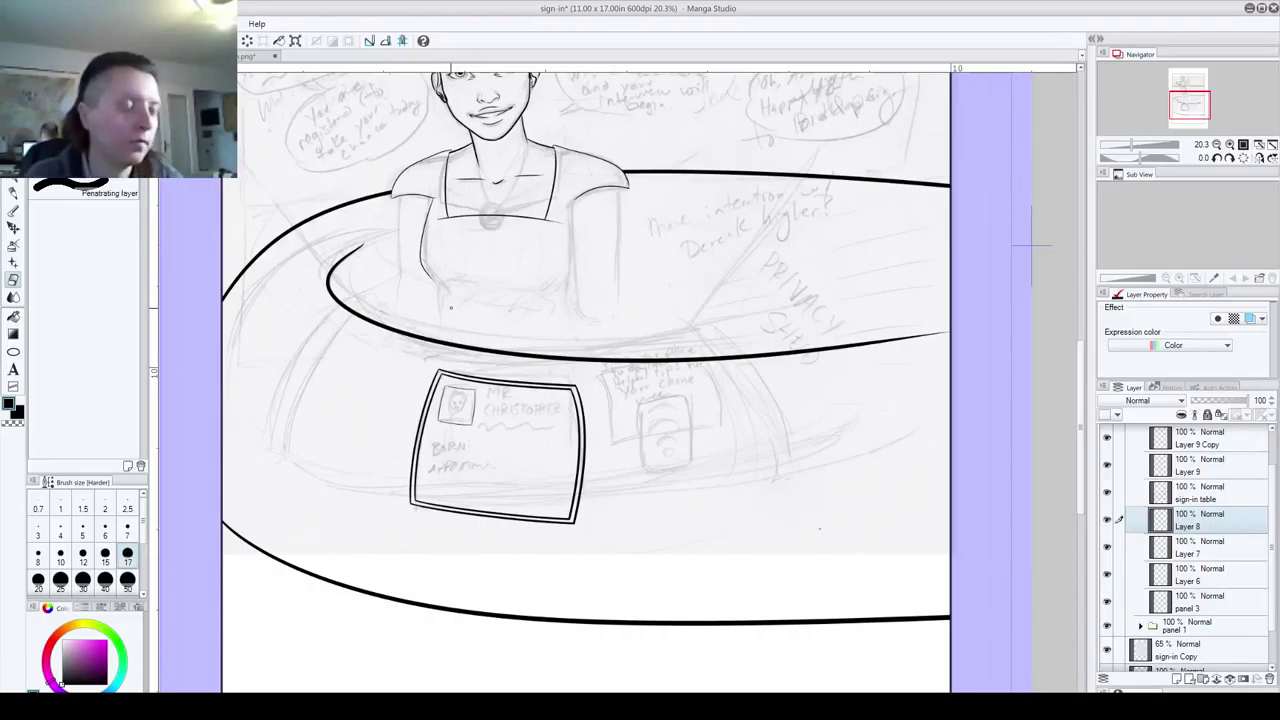
pyautogui.scroll(3, 451, 308)
pyautogui.moveTo(499, 333); pyautogui.dragTo(588, 405)
pyautogui.scroll(-1, 487, 294)
pyautogui.scroll(1, 487, 296)
pyautogui.scroll(-3, 487, 296)
pyautogui.scroll(1, 487, 296)
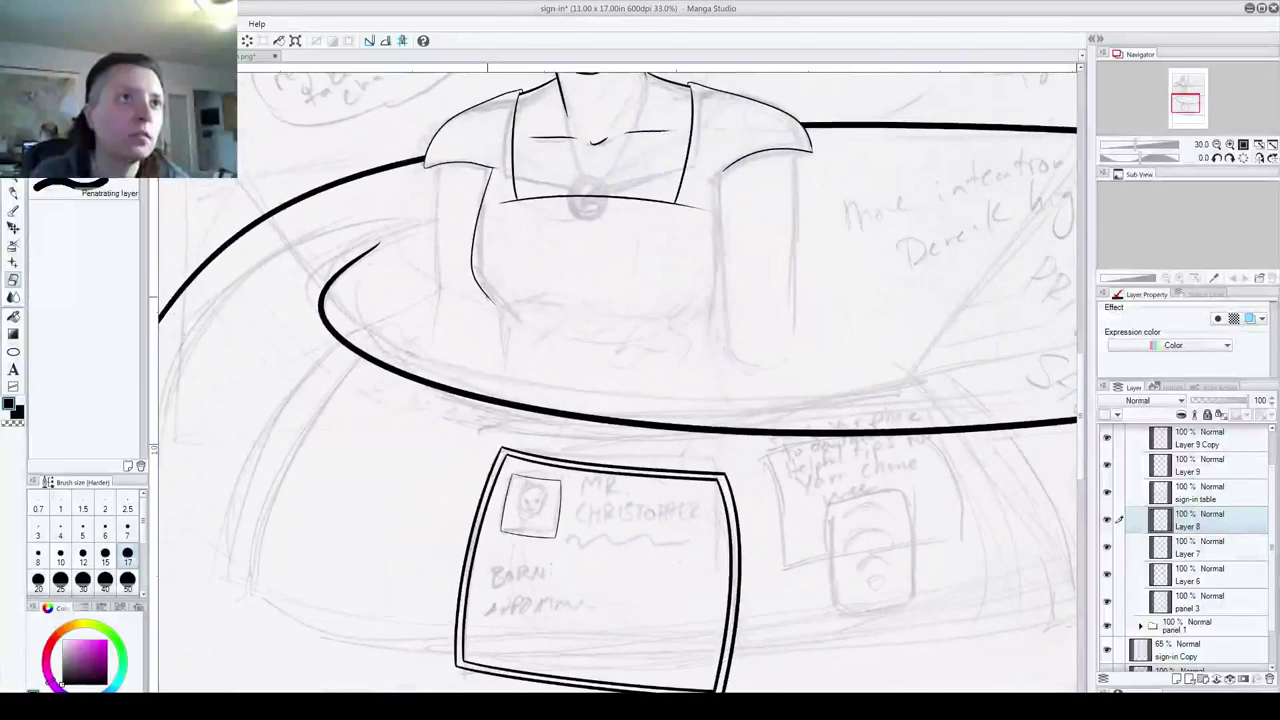
pyautogui.scroll(1, 492, 311)
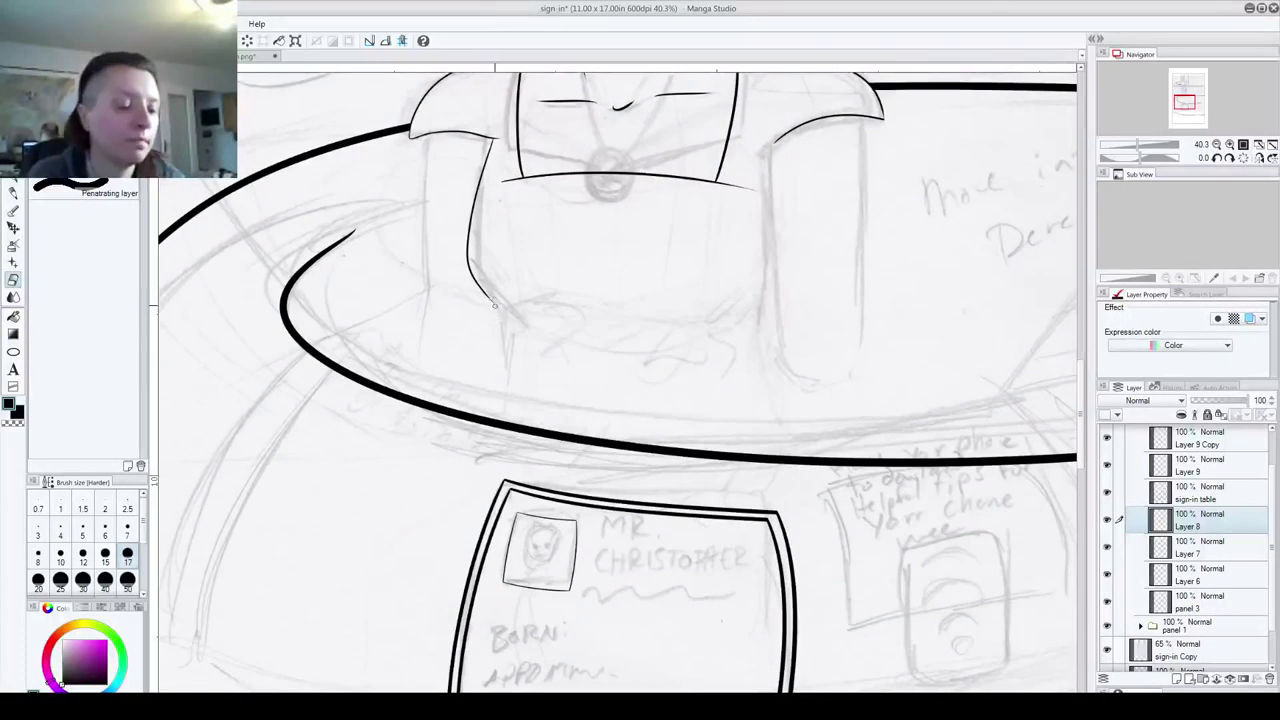
pyautogui.click(15, 192)
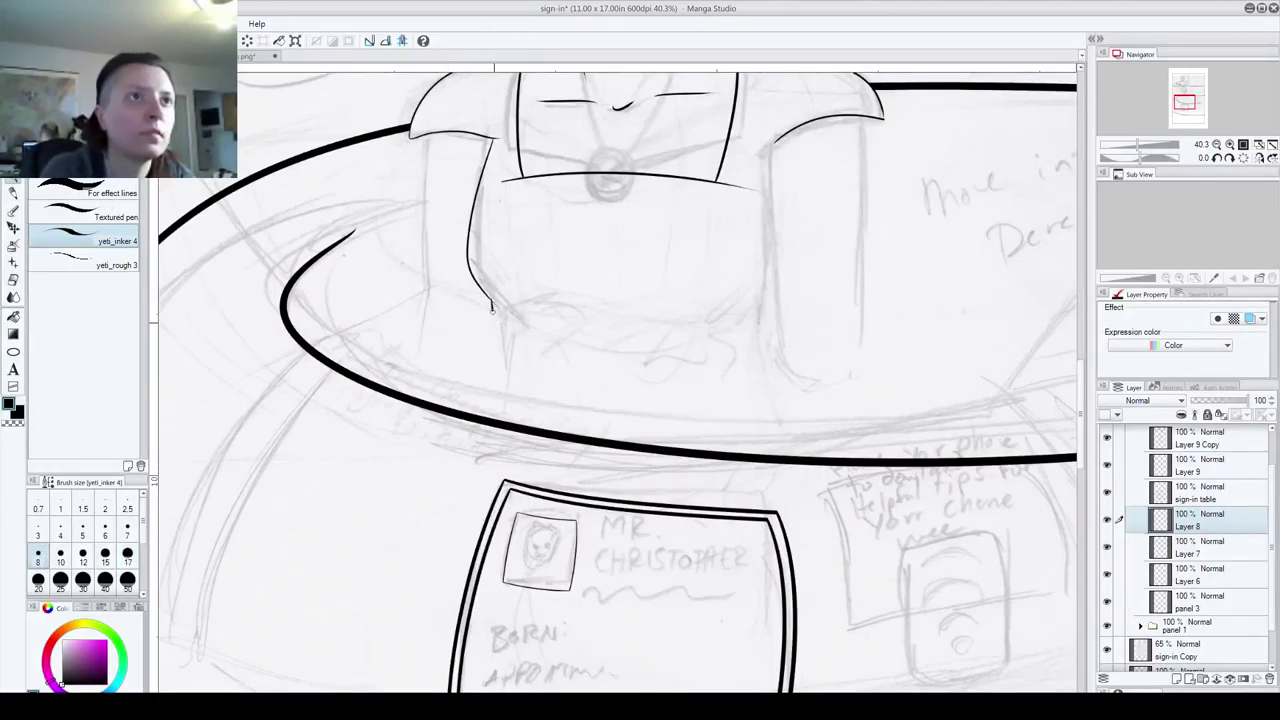
pyautogui.moveTo(498, 355)
pyautogui.mouseDown()
pyautogui.moveTo(497, 419)
pyautogui.moveTo(485, 389)
pyautogui.moveTo(501, 351)
pyautogui.mouseUp()
pyautogui.hotkey('ctrl', 'z')
pyautogui.hotkey('ctrl', 'z')
pyautogui.moveTo(492, 298)
pyautogui.mouseDown()
pyautogui.moveTo(498, 346)
pyautogui.moveTo(480, 416)
pyautogui.mouseUp()
pyautogui.hotkey('ctrl', 'z')
pyautogui.moveTo(490, 290); pyautogui.dragTo(490, 416)
pyautogui.hotkey('ctrl', 'z')
# - Ink the waist contours on both sides of the woman's torso, running down to the table's inner edge
pyautogui.moveTo(758, 358); pyautogui.dragTo(792, 510)
pyautogui.hotkey('ctrl', 'z')
pyautogui.moveTo(788, 456)
pyautogui.mouseDown()
pyautogui.moveTo(759, 362)
pyautogui.moveTo(773, 205)
pyautogui.mouseUp()
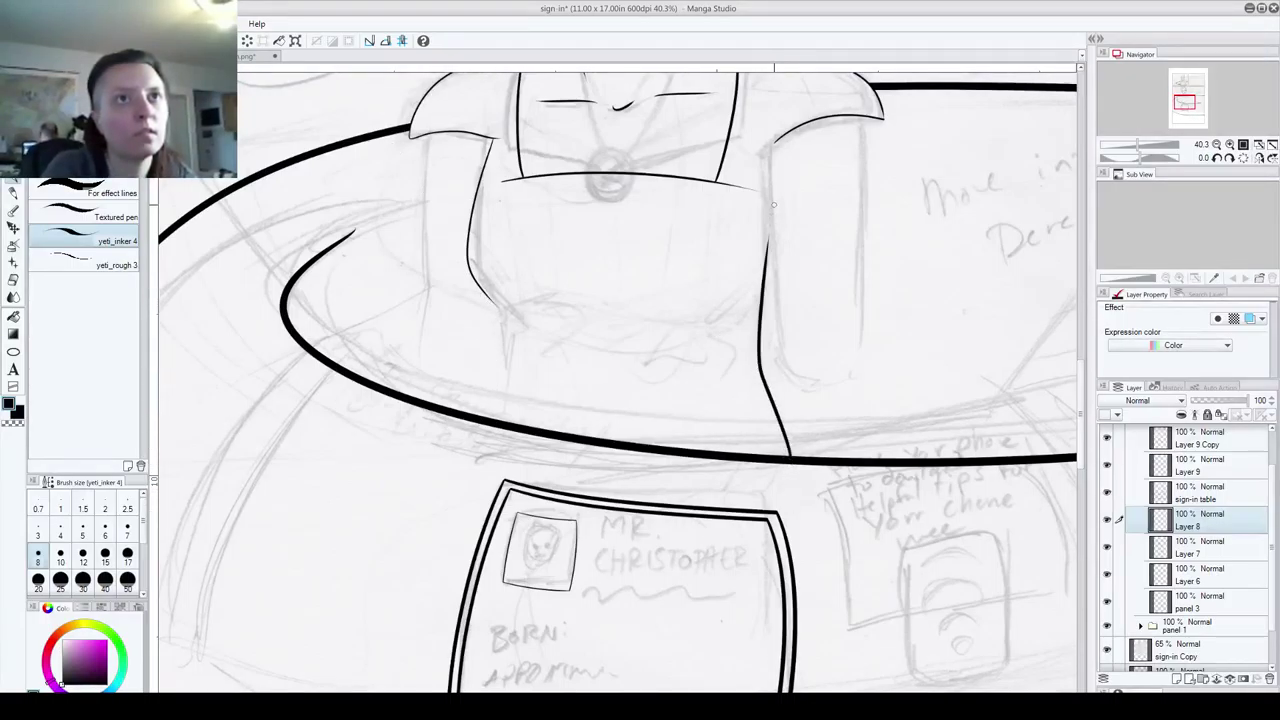
pyautogui.moveTo(498, 428)
pyautogui.mouseDown()
pyautogui.moveTo(490, 284)
pyautogui.moveTo(489, 478)
pyautogui.moveTo(490, 284)
pyautogui.mouseUp()
pyautogui.hotkey('ctrl', 'z')
pyautogui.hotkey('ctrl', 'z')
pyautogui.hotkey('ctrl', 'z')
pyautogui.moveTo(471, 428)
pyautogui.mouseDown()
pyautogui.moveTo(489, 378)
pyautogui.moveTo(478, 236)
pyautogui.mouseUp()
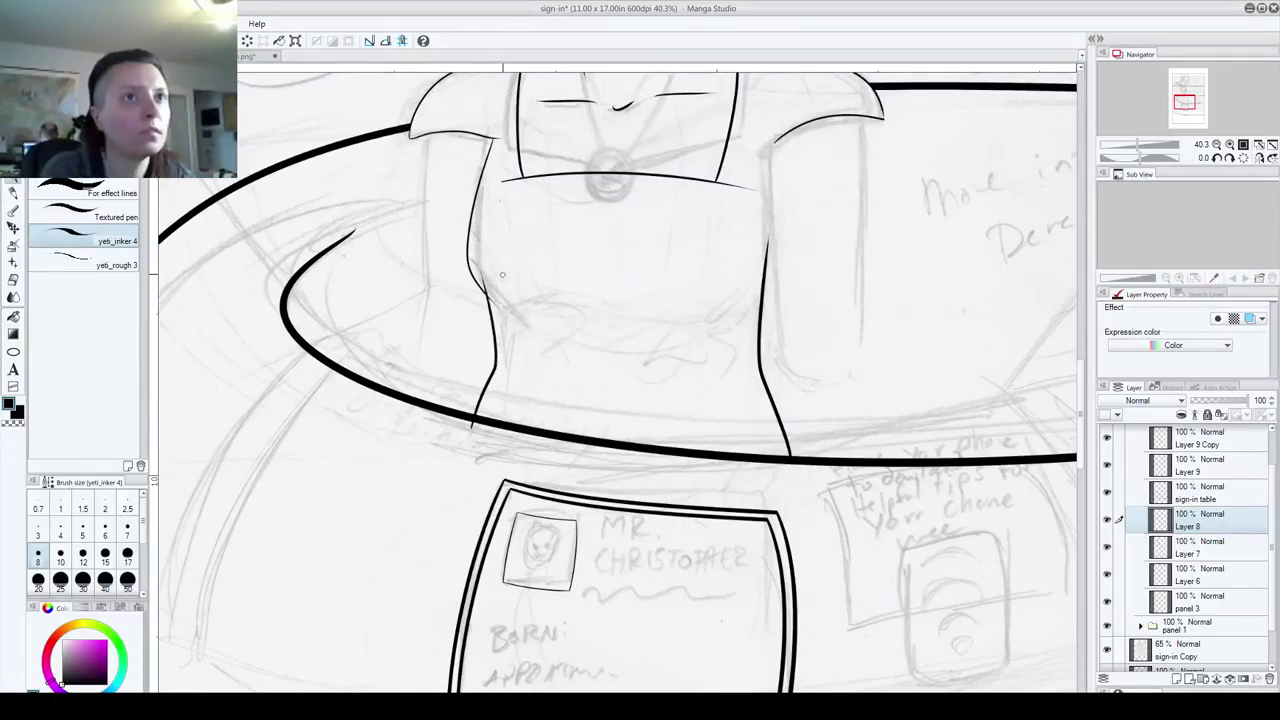
# - Ink two short, gently curved fold lines across the dress just under the bust
pyautogui.scroll(4, 520, 260)
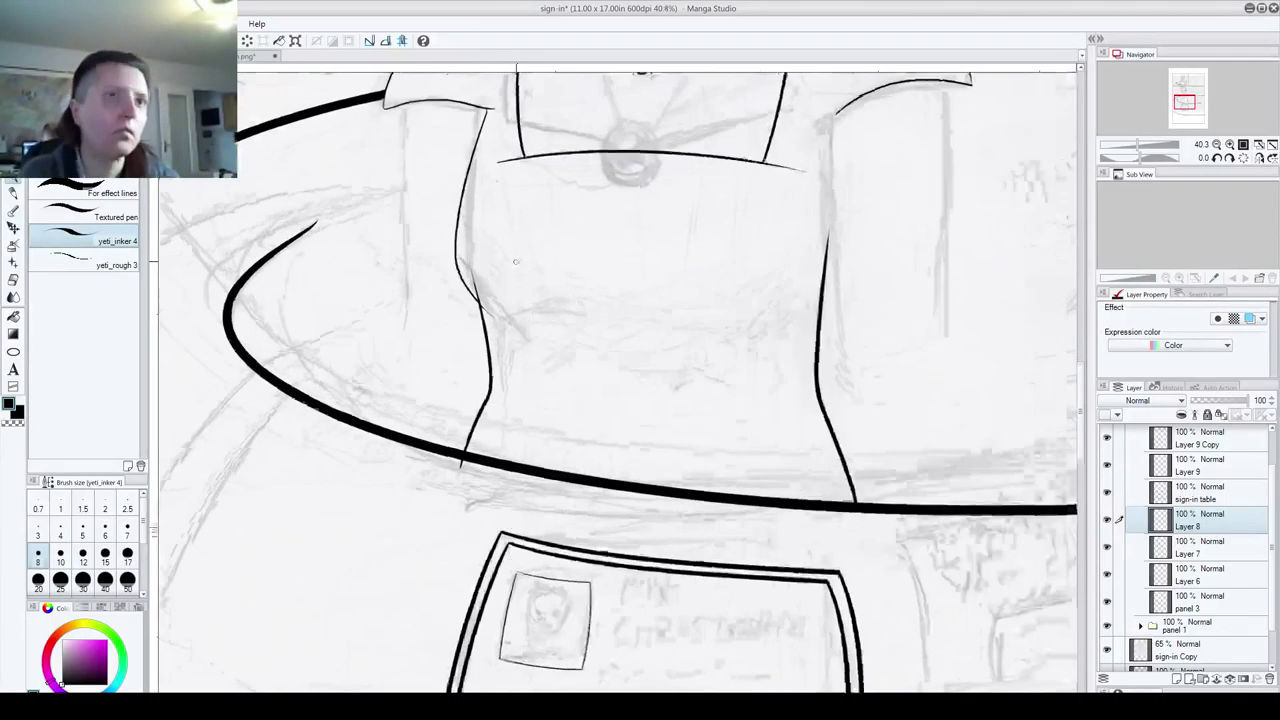
pyautogui.moveTo(433, 256); pyautogui.dragTo(458, 332)
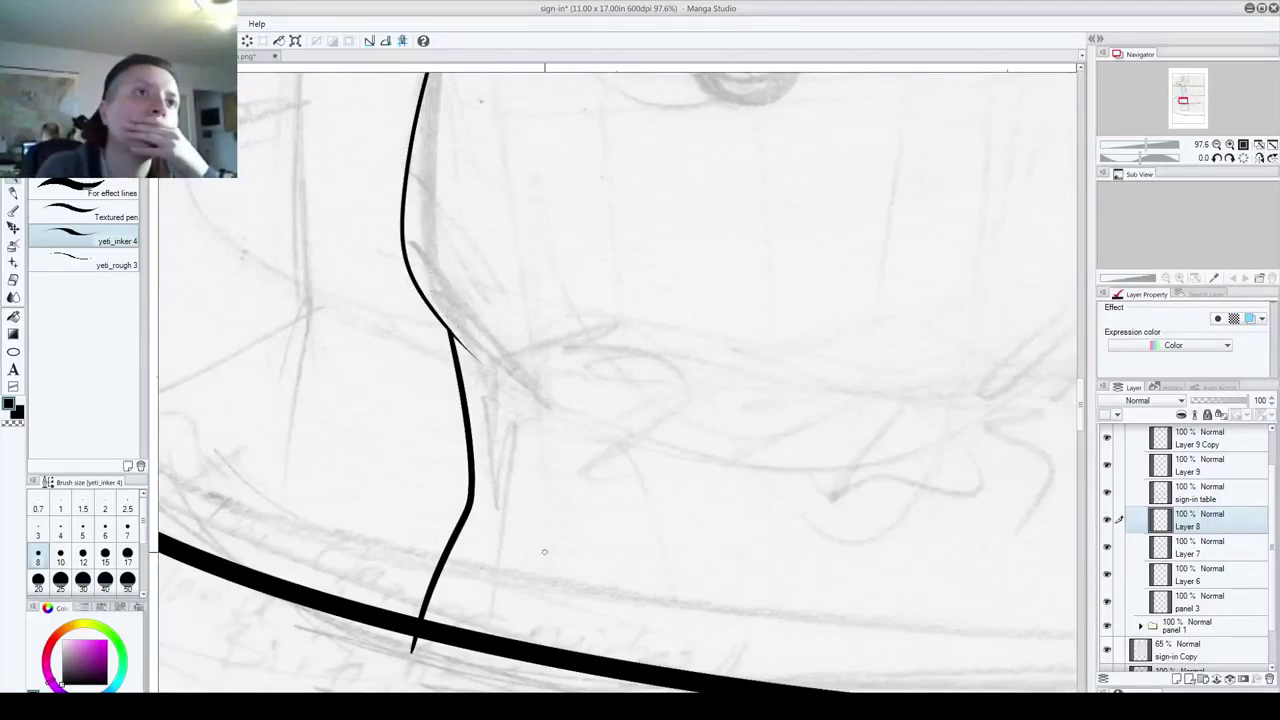
pyautogui.moveTo(395, 322)
pyautogui.mouseDown()
pyautogui.moveTo(739, 359)
pyautogui.moveTo(815, 375)
pyautogui.mouseUp()
pyautogui.hotkey('ctrl', 'z')
pyautogui.moveTo(332, 328)
pyautogui.mouseDown()
pyautogui.moveTo(627, 383)
pyautogui.moveTo(714, 374)
pyautogui.mouseUp()
pyautogui.hotkey('ctrl', 'z')
pyautogui.moveTo(305, 311); pyautogui.dragTo(516, 296)
pyautogui.moveTo(410, 314); pyautogui.dragTo(746, 354)
pyautogui.moveTo(460, 402)
pyautogui.mouseDown()
pyautogui.moveTo(454, 652)
pyautogui.moveTo(404, 647)
pyautogui.mouseUp()
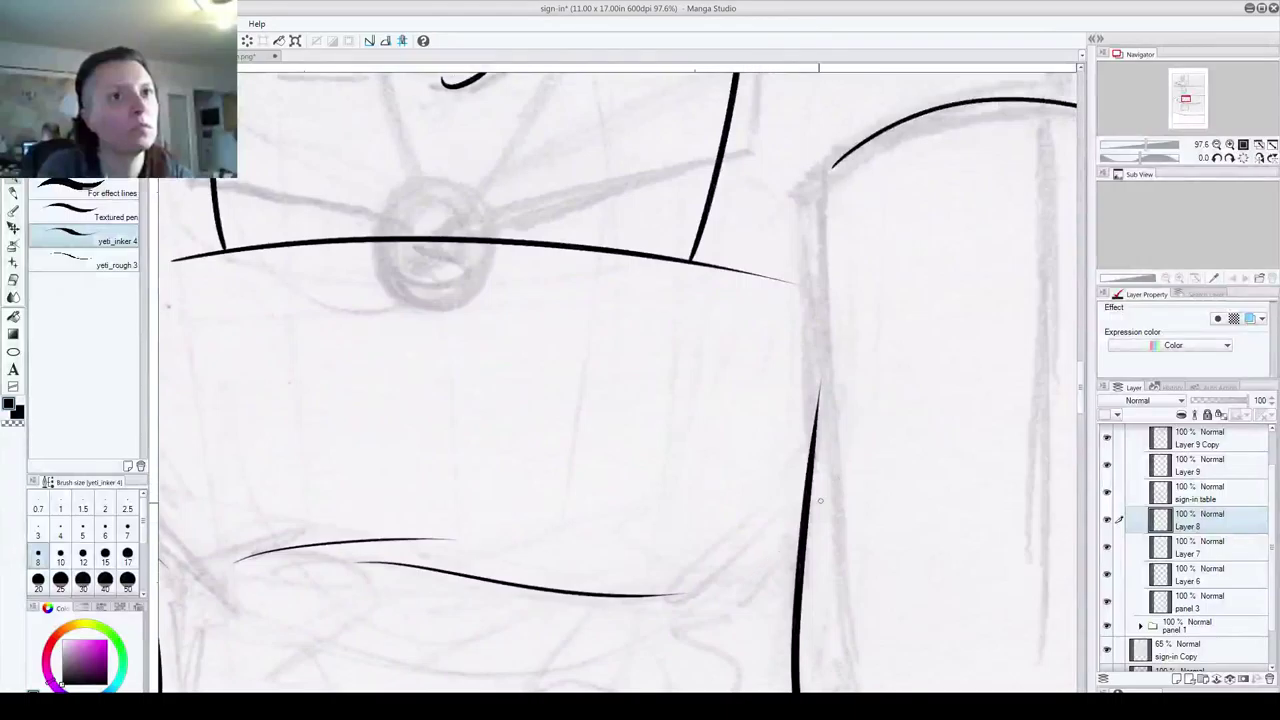
# - Ink the short side curve of the bust where it meets the waist contour on the panel's right side
pyautogui.moveTo(770, 558); pyautogui.dragTo(818, 436)
pyautogui.hotkey('ctrl', 'z')
pyautogui.moveTo(776, 560); pyautogui.dragTo(818, 406)
pyautogui.hotkey('ctrl', 'z')
pyautogui.moveTo(781, 562); pyautogui.dragTo(820, 398)
# - Add a new raster layer directly above Layer 8
pyautogui.moveTo(573, 605)
pyautogui.mouseDown()
pyautogui.moveTo(711, 546)
pyautogui.moveTo(990, 481)
pyautogui.mouseUp()
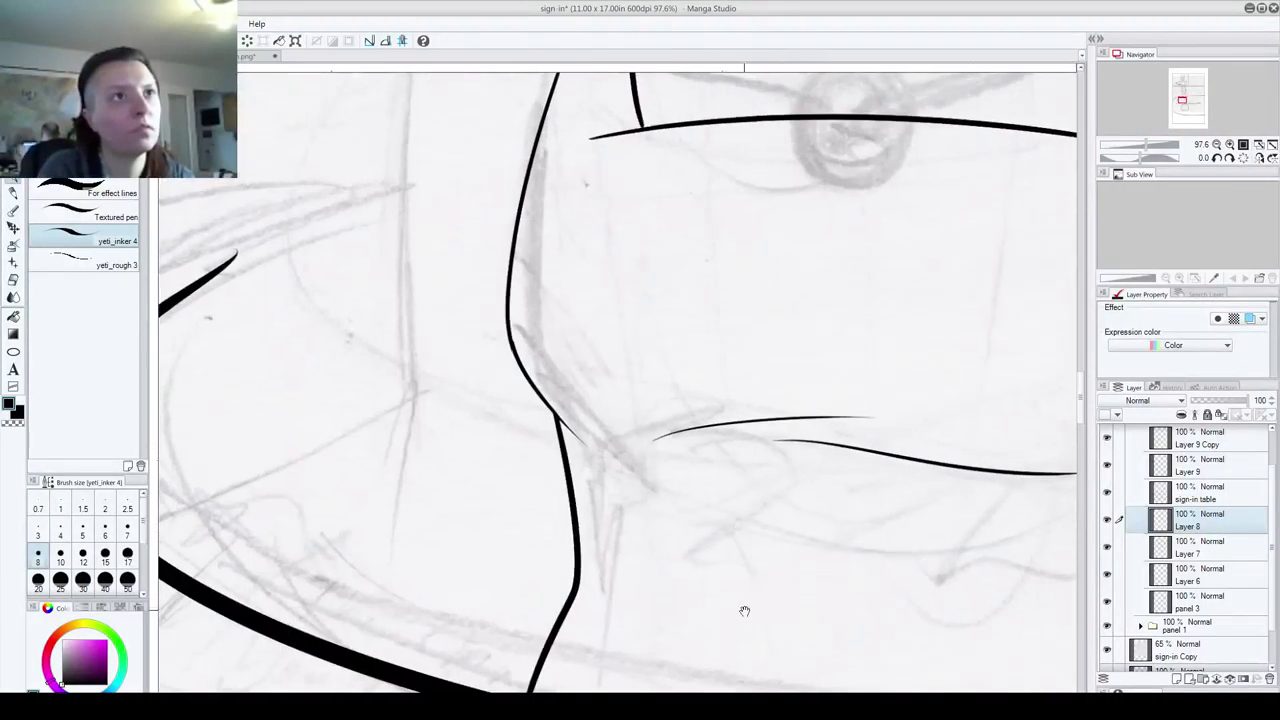
pyautogui.moveTo(744, 610); pyautogui.dragTo(650, 601)
pyautogui.scroll(-5, 643, 604)
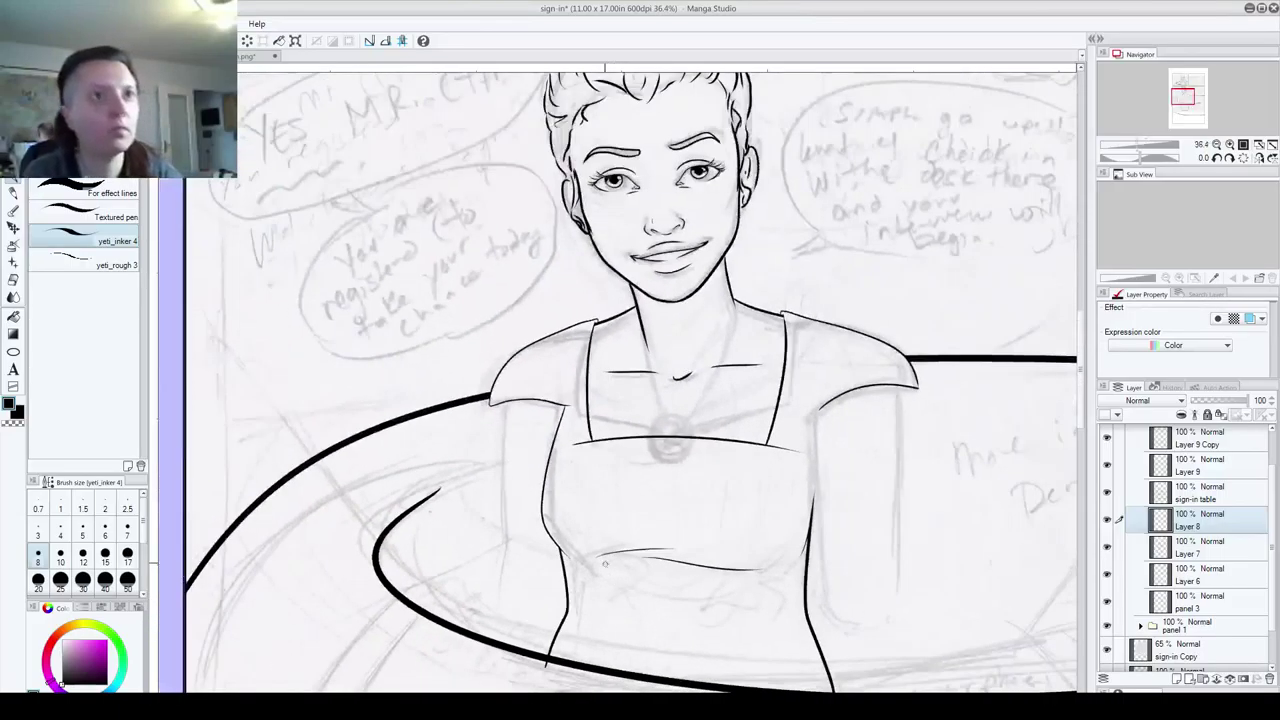
pyautogui.moveTo(591, 569); pyautogui.dragTo(628, 519)
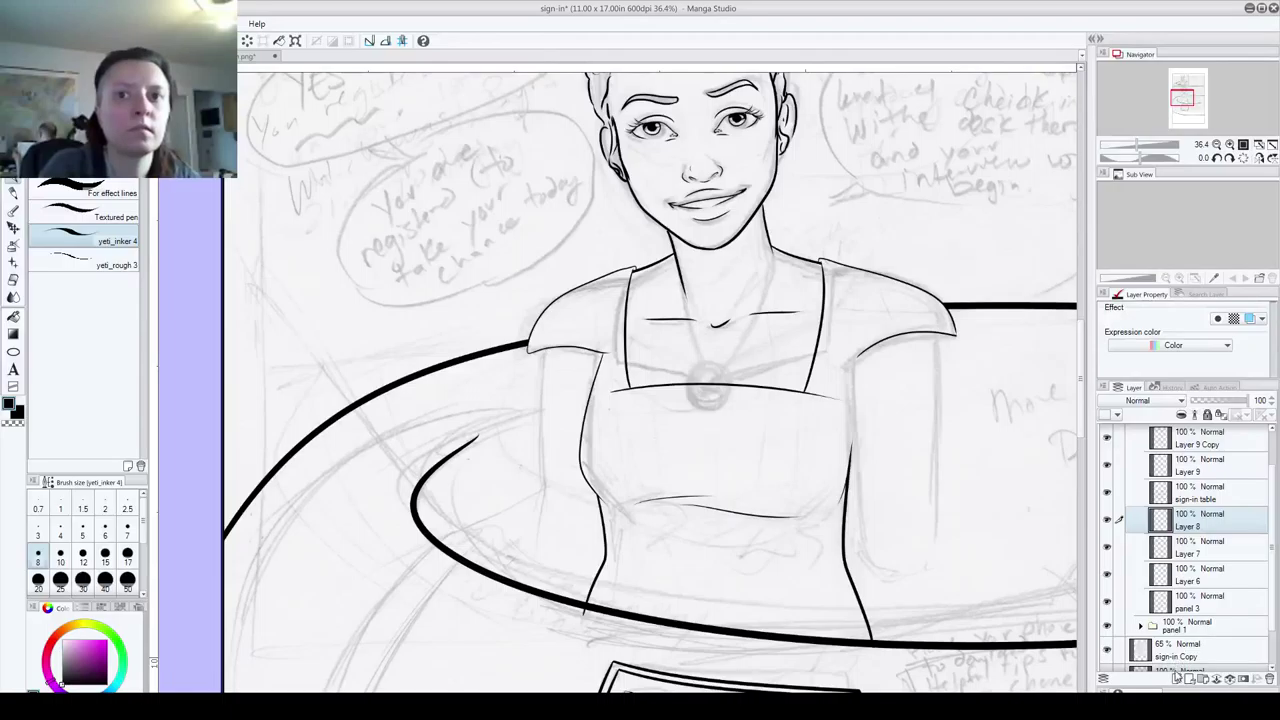
pyautogui.click(1177, 678)
pyautogui.moveTo(606, 585); pyautogui.dragTo(598, 487)
pyautogui.hotkey('ctrl', 'z')
pyautogui.moveTo(605, 566); pyautogui.dragTo(602, 498)
pyautogui.hotkey('ctrl', 'z')
# - Ink the outer contour of the arm on the panel's left side, from the sleeve hem down to the table's inner edge
pyautogui.moveTo(539, 605); pyautogui.dragTo(553, 370)
pyautogui.hotkey('ctrl', 'z')
pyautogui.moveTo(533, 570)
pyautogui.mouseDown()
pyautogui.moveTo(556, 491)
pyautogui.moveTo(557, 328)
pyautogui.mouseUp()
pyautogui.hotkey('ctrl', 'z')
pyautogui.moveTo(521, 600)
pyautogui.mouseDown()
pyautogui.moveTo(550, 451)
pyautogui.moveTo(525, 585)
pyautogui.moveTo(550, 494)
pyautogui.moveTo(555, 328)
pyautogui.mouseUp()
pyautogui.hotkey('ctrl', 'z')
pyautogui.hotkey('ctrl', 'z')
pyautogui.hotkey('ctrl', 'z')
pyautogui.moveTo(521, 586)
pyautogui.mouseDown()
pyautogui.moveTo(540, 510)
pyautogui.moveTo(549, 336)
pyautogui.mouseUp()
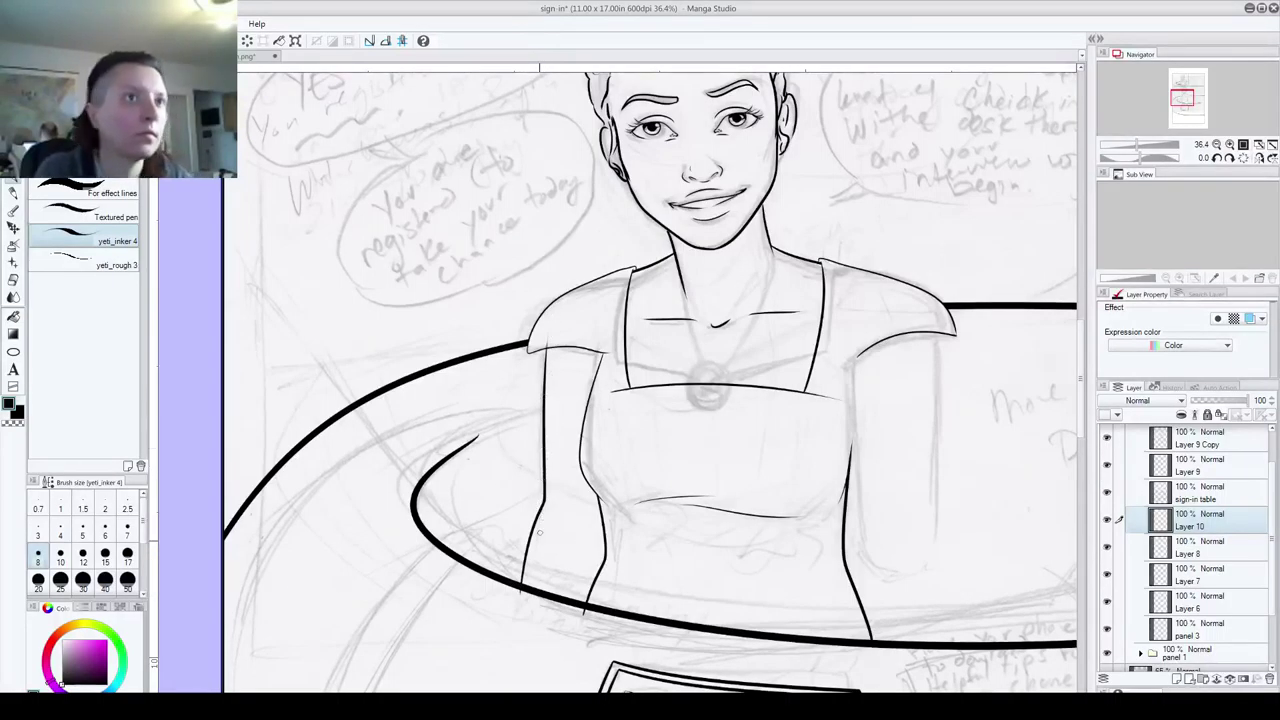
pyautogui.scroll(14, 549, 280)
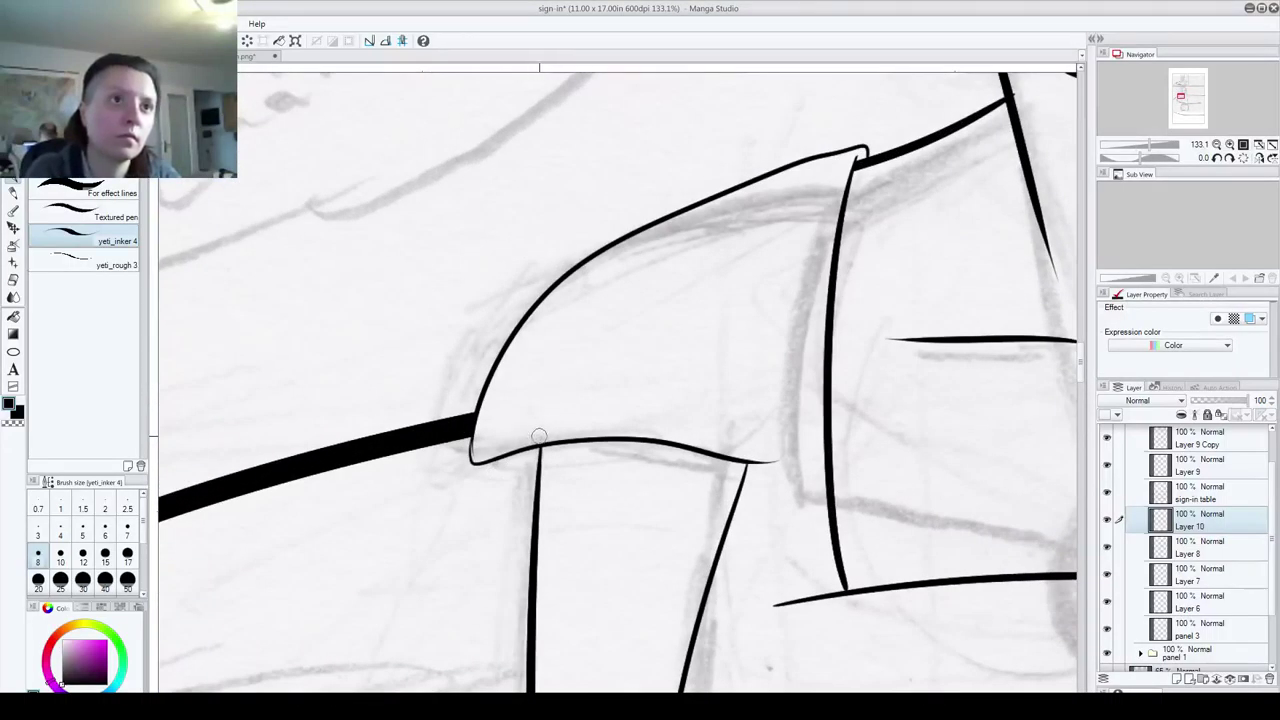
pyautogui.scroll(-4, 770, 462)
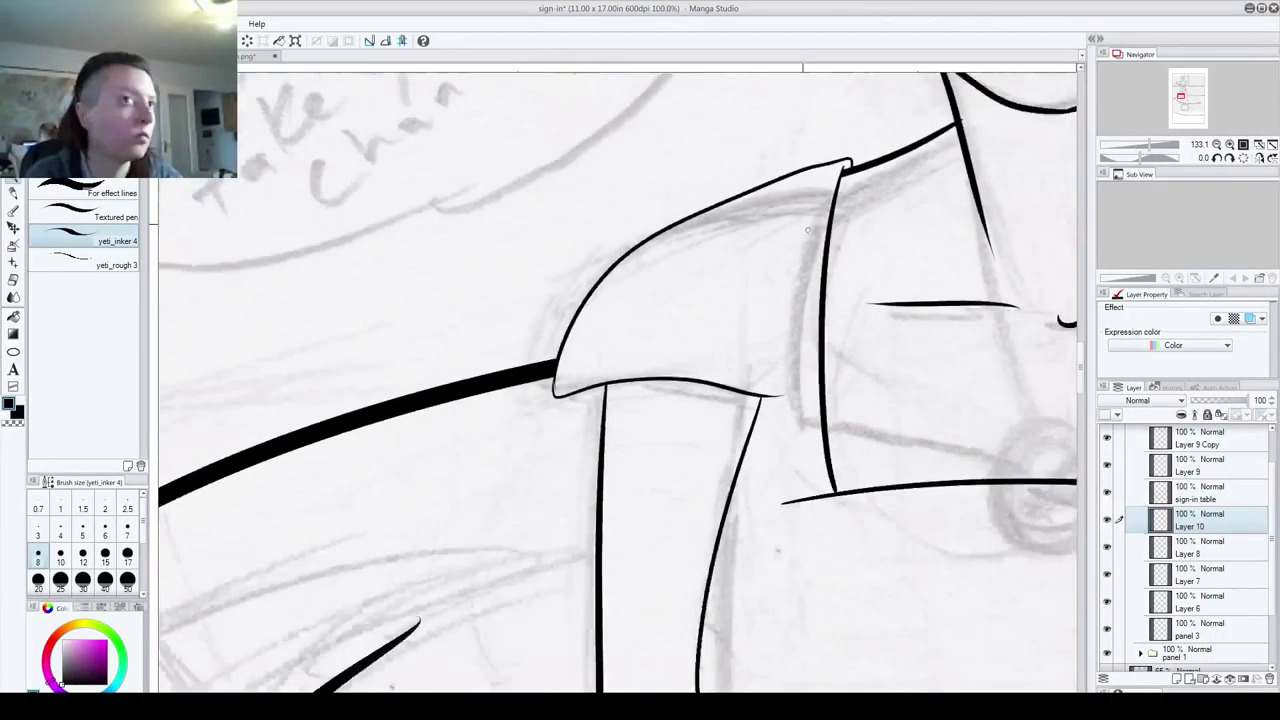
pyautogui.scroll(-8, 795, 465)
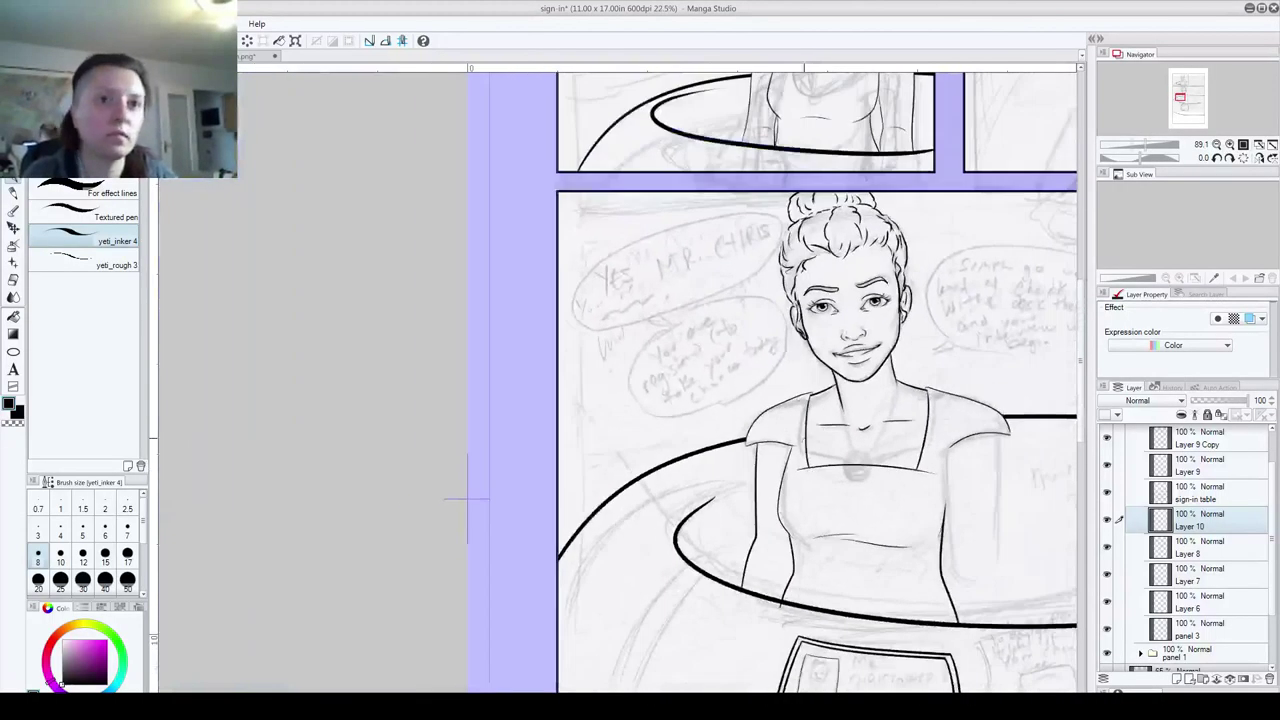
# - Ink the inner contour of the arm on the panel's right side, from the armpit down to the table's inner edge
pyautogui.moveTo(838, 591); pyautogui.dragTo(565, 532)
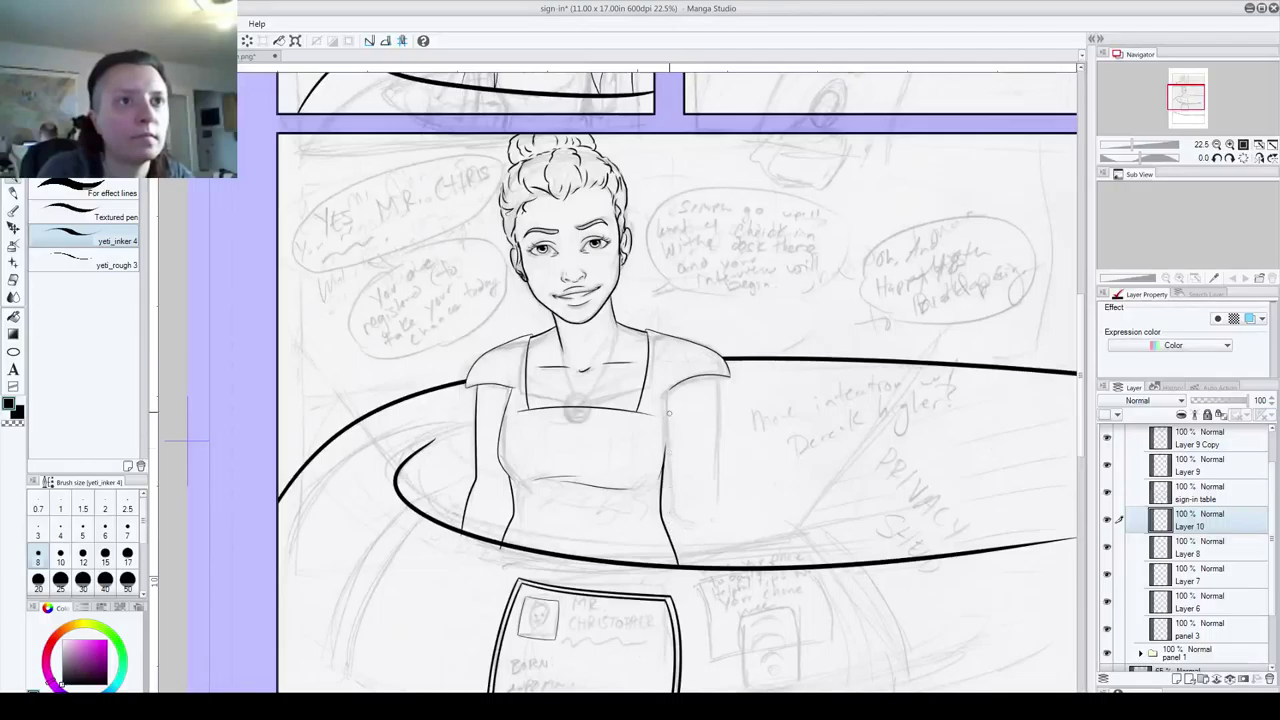
pyautogui.moveTo(664, 468); pyautogui.dragTo(668, 407)
pyautogui.hotkey('ctrl', 'z')
pyautogui.moveTo(662, 469)
pyautogui.mouseDown()
pyautogui.moveTo(666, 394)
pyautogui.moveTo(676, 534)
pyautogui.moveTo(665, 462)
pyautogui.mouseUp()
pyautogui.hotkey('ctrl', 'z')
pyautogui.hotkey('ctrl', 'z')
pyautogui.moveTo(676, 568); pyautogui.dragTo(664, 448)
pyautogui.hotkey('ctrl', 'z')
pyautogui.hotkey('ctrl', 'z')
pyautogui.moveTo(676, 570); pyautogui.dragTo(664, 445)
# - Ink the outer contour of the arm on the panel's right side and erase its upper end inside the sleeve
pyautogui.moveTo(717, 378)
pyautogui.mouseDown()
pyautogui.moveTo(716, 622)
pyautogui.moveTo(705, 348)
pyautogui.mouseUp()
pyautogui.hotkey('ctrl', 'z')
pyautogui.hotkey('ctrl', 'z')
pyautogui.hotkey('ctrl', 'z')
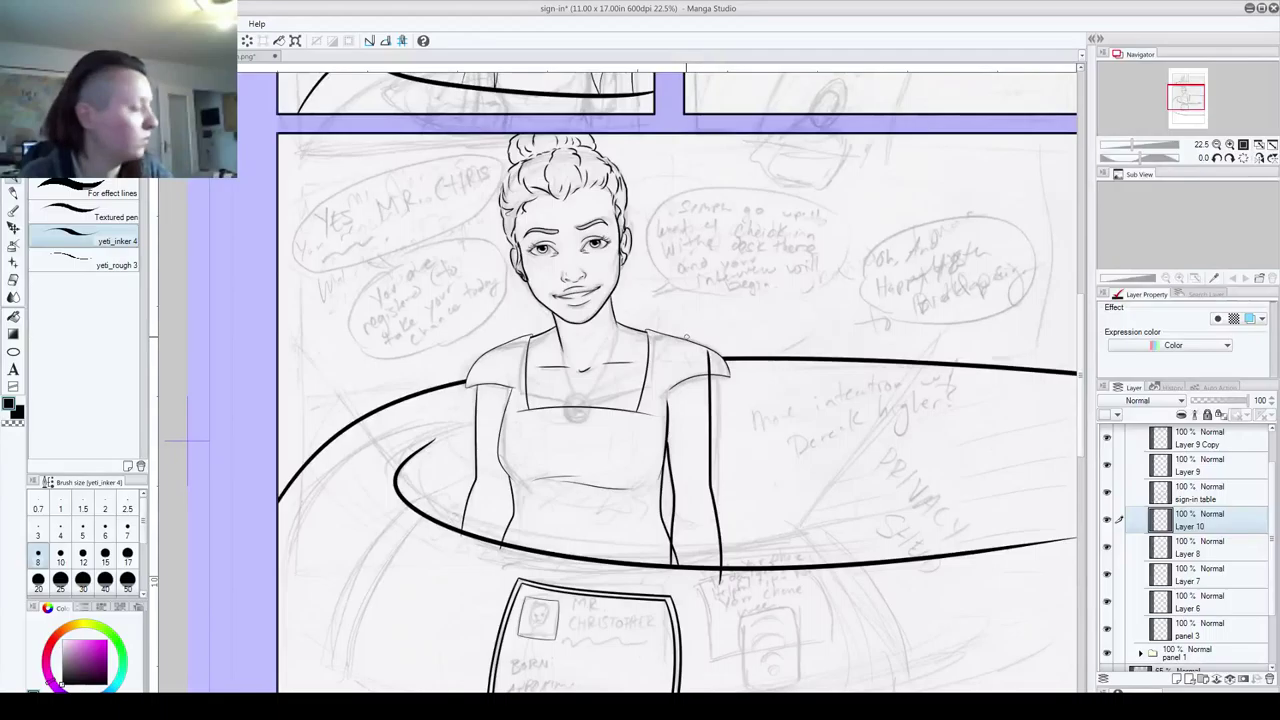
pyautogui.scroll(4, 718, 453)
pyautogui.scroll(1, 737, 298)
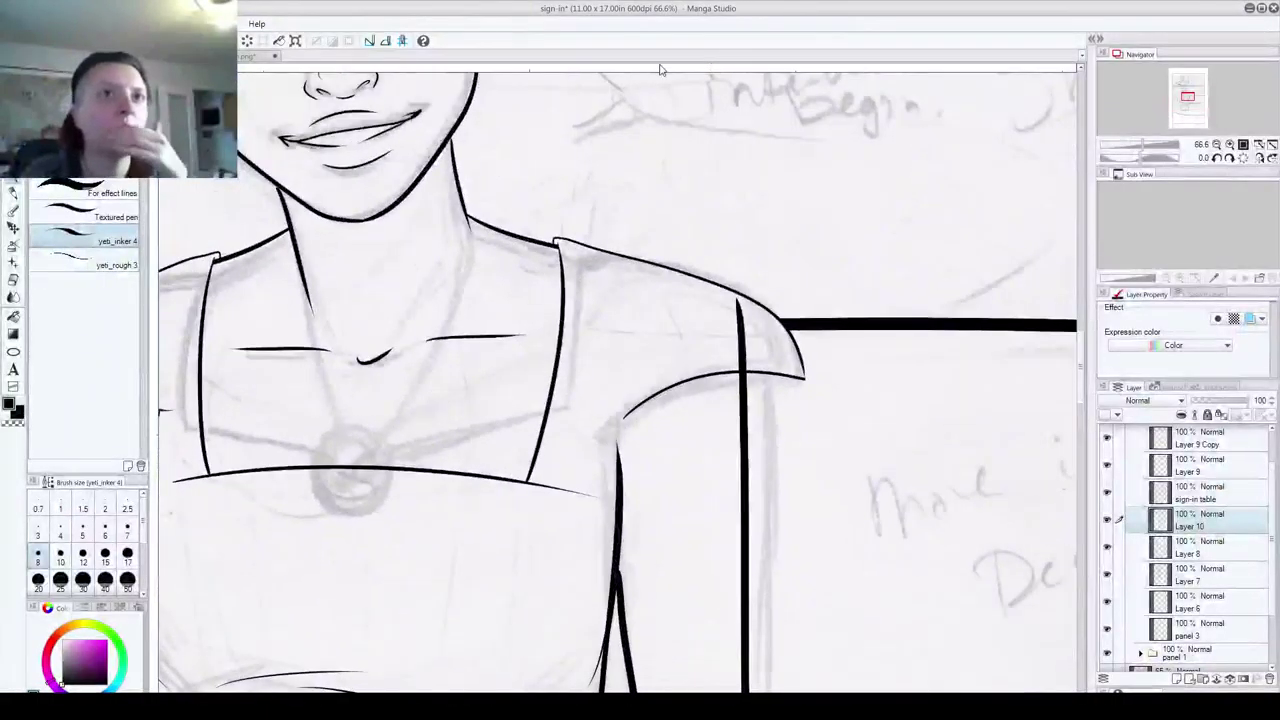
pyautogui.moveTo(737, 298); pyautogui.dragTo(738, 365)
# - On Layer 8, erase the lower end of the waist contour where it crosses into the arm on the panel's right side
pyautogui.moveTo(744, 498); pyautogui.dragTo(763, 223)
pyautogui.moveTo(654, 414); pyautogui.dragTo(663, 254)
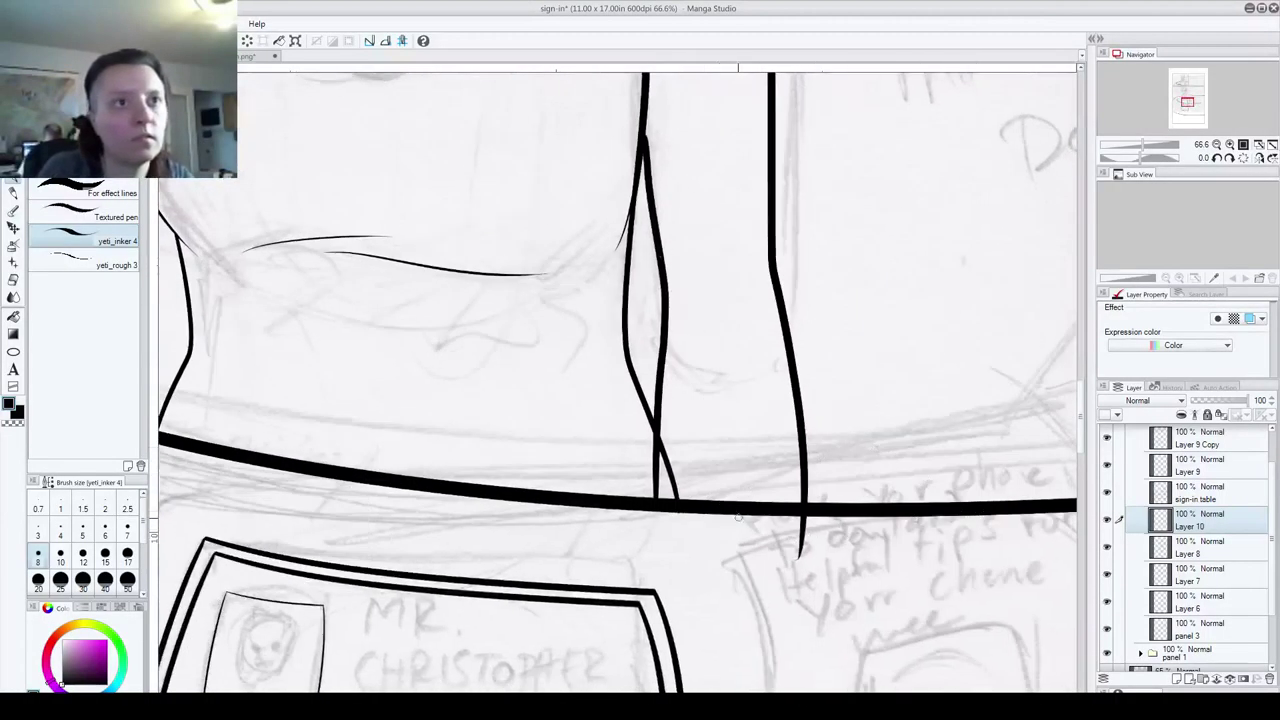
pyautogui.click(1212, 548)
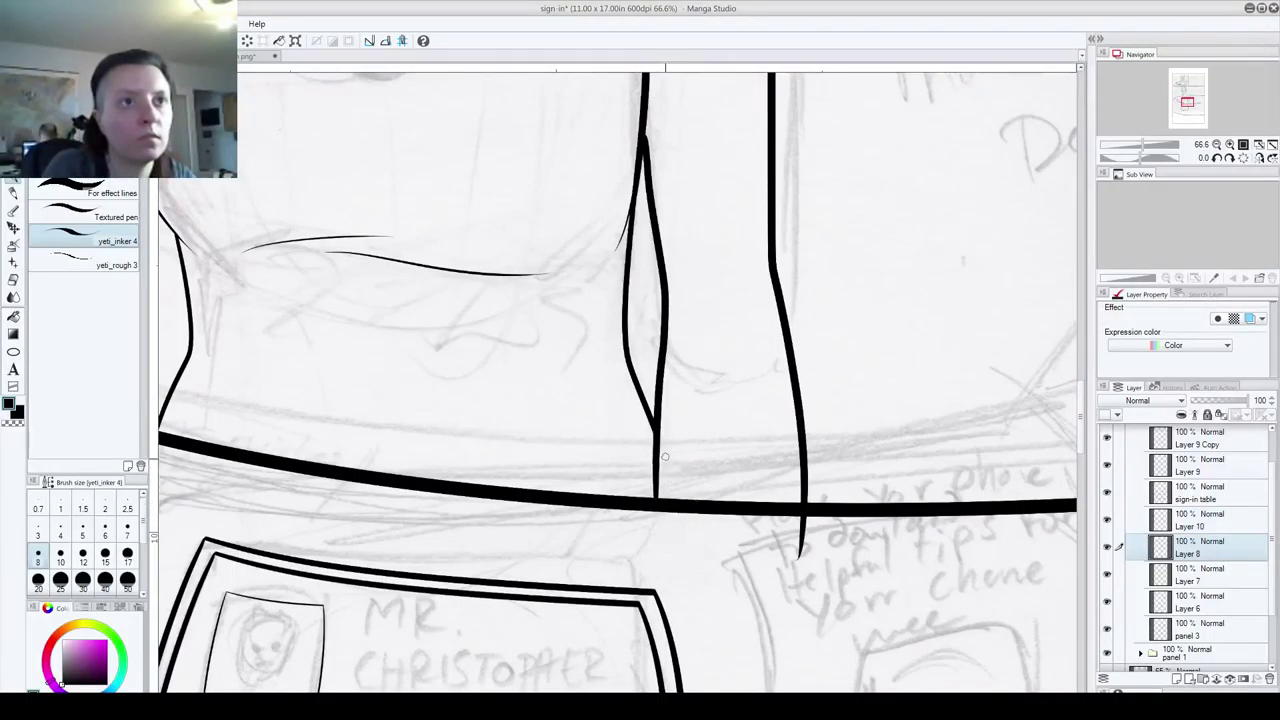
# - Erase the arm line ends on Layer 10 and the waist line end on Layer 8 that extend below the table's edge
pyautogui.click(1182, 522)
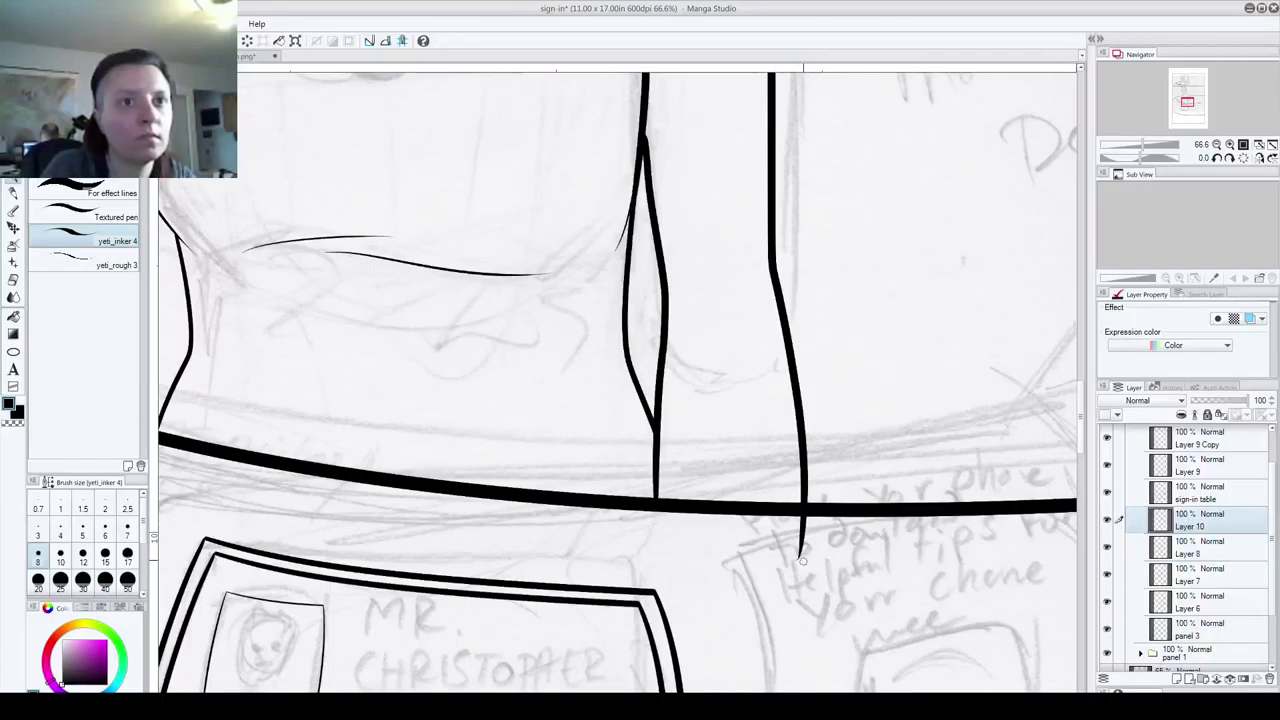
pyautogui.moveTo(693, 438); pyautogui.dragTo(831, 614)
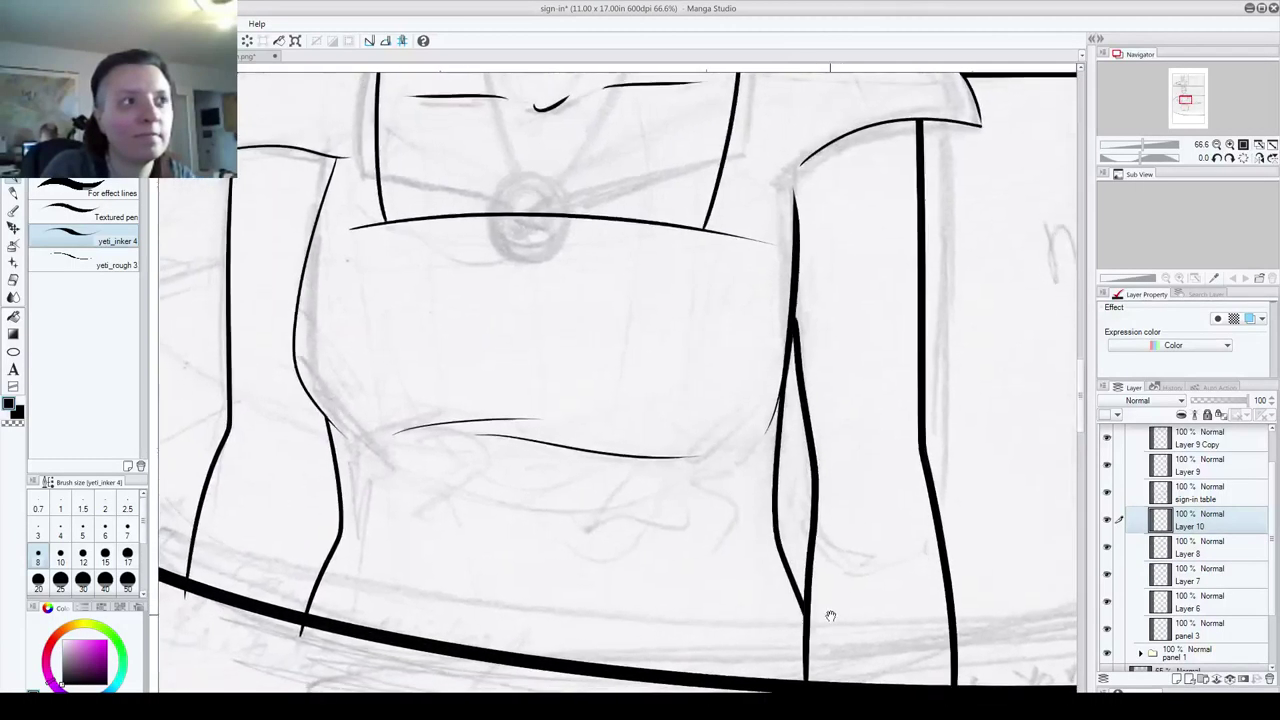
pyautogui.moveTo(405, 628); pyautogui.dragTo(751, 477)
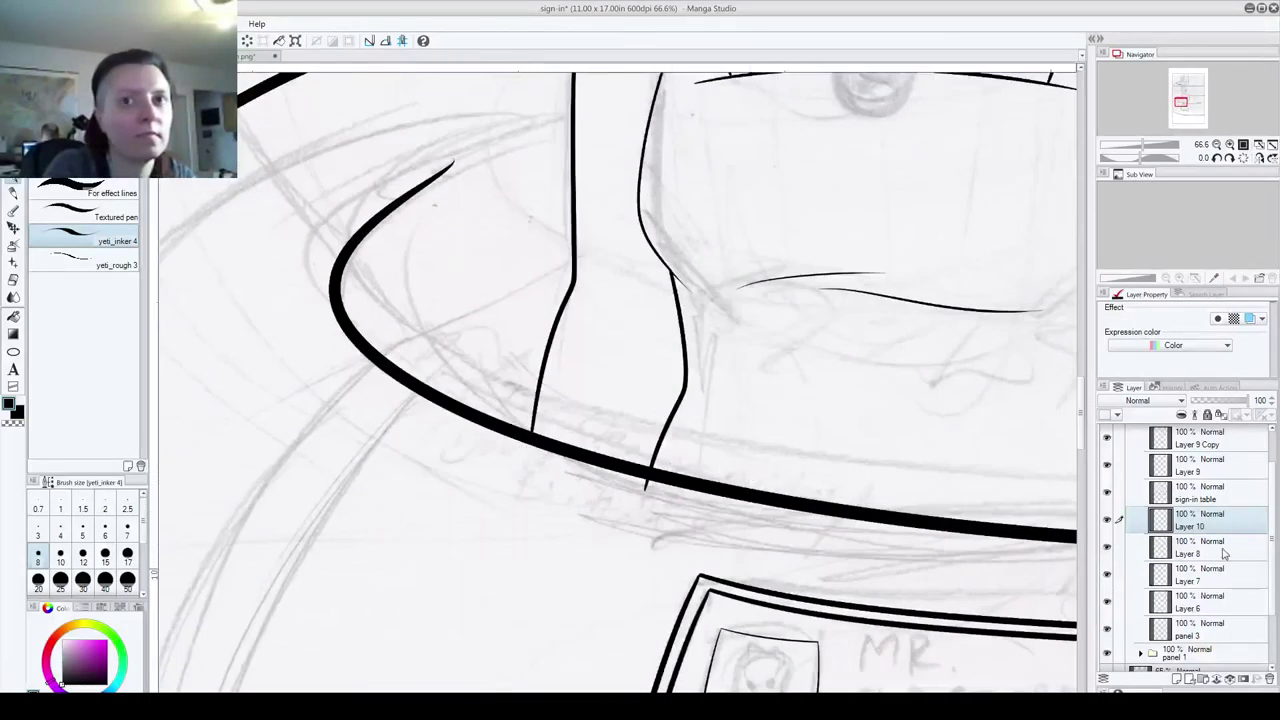
pyautogui.click(1222, 552)
pyautogui.moveTo(644, 491); pyautogui.dragTo(648, 479)
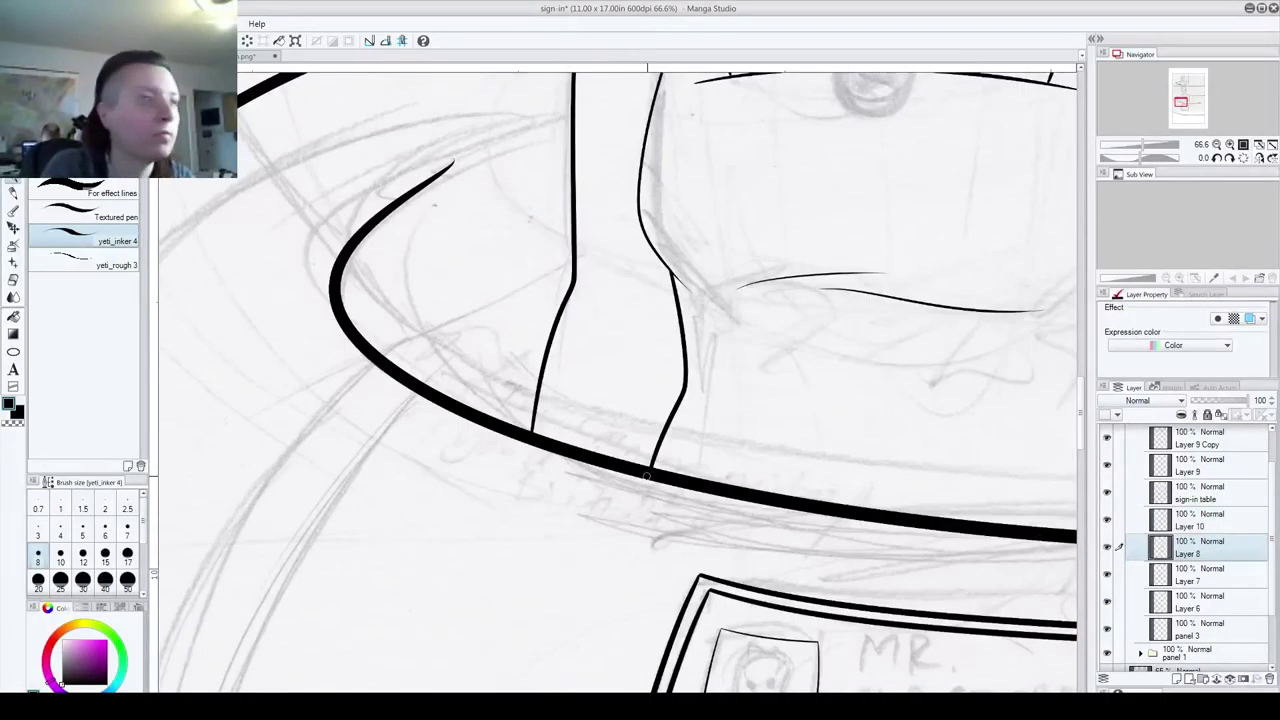
# - On Layer 7, extend the underside of the sleeve on the panel's right side to the armpit and connect the arm line to it
pyautogui.moveTo(891, 292)
pyautogui.mouseDown()
pyautogui.moveTo(876, 482)
pyautogui.moveTo(898, 596)
pyautogui.mouseUp()
pyautogui.moveTo(921, 489)
pyautogui.mouseDown()
pyautogui.moveTo(751, 466)
pyautogui.moveTo(663, 543)
pyautogui.moveTo(738, 514)
pyautogui.mouseUp()
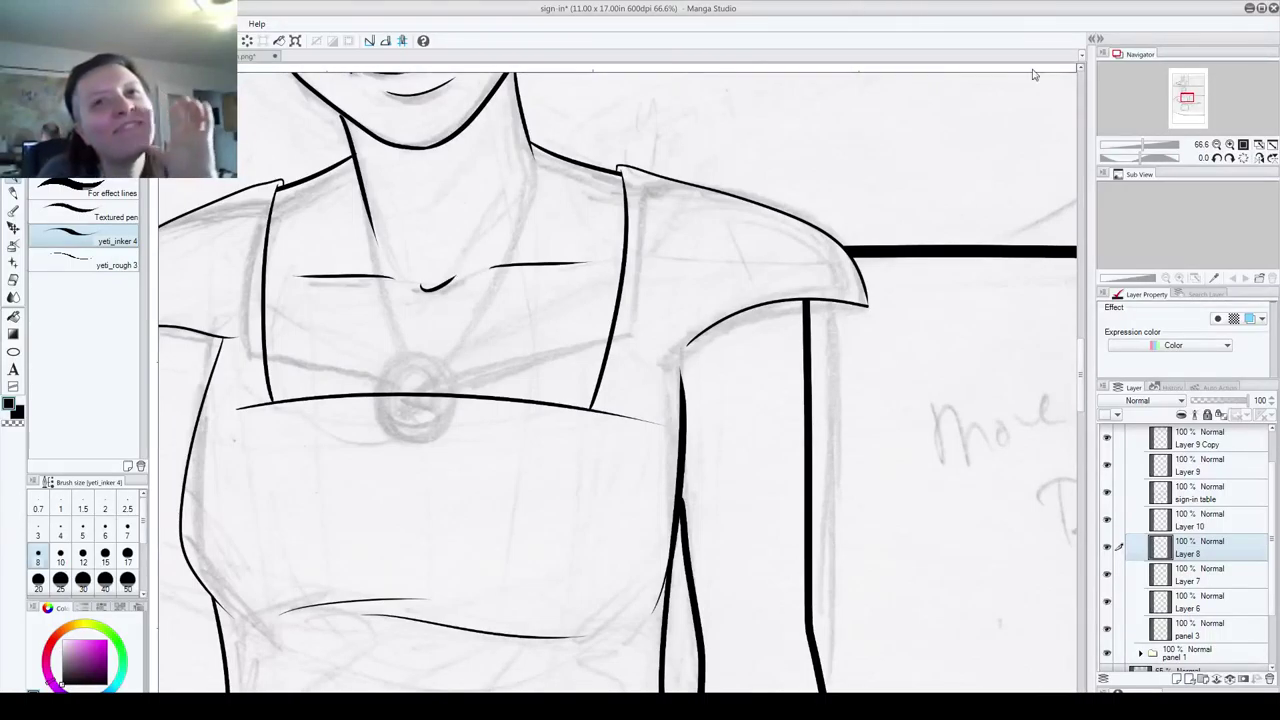
pyautogui.click(1207, 582)
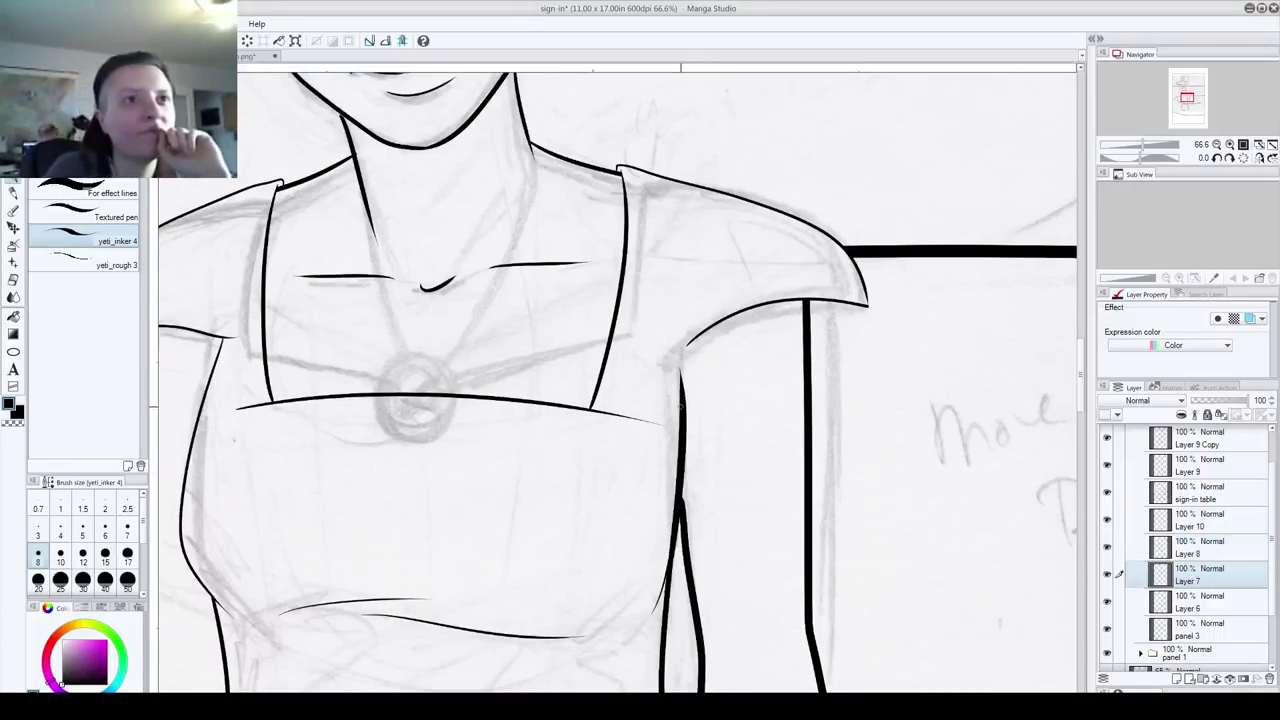
pyautogui.moveTo(683, 400); pyautogui.dragTo(690, 330)
pyautogui.hotkey('ctrl', 'z')
pyautogui.moveTo(682, 394); pyautogui.dragTo(692, 298)
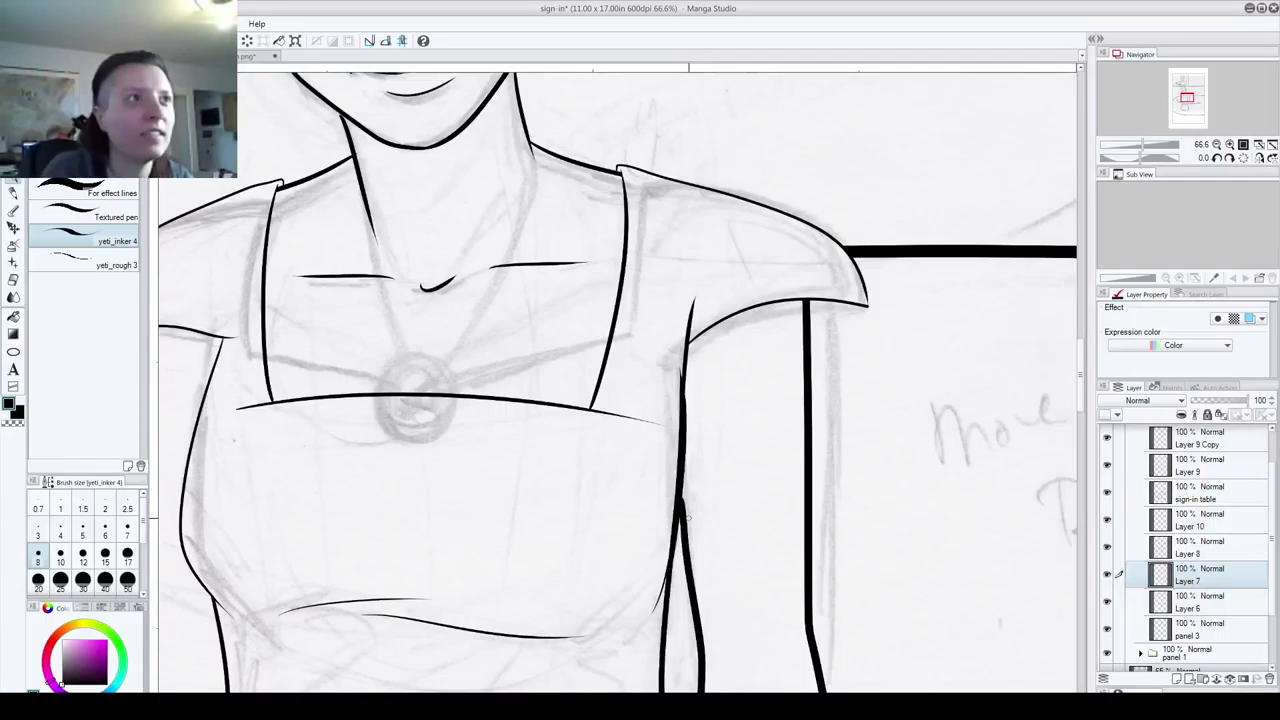
pyautogui.hotkey('ctrl', 'z')
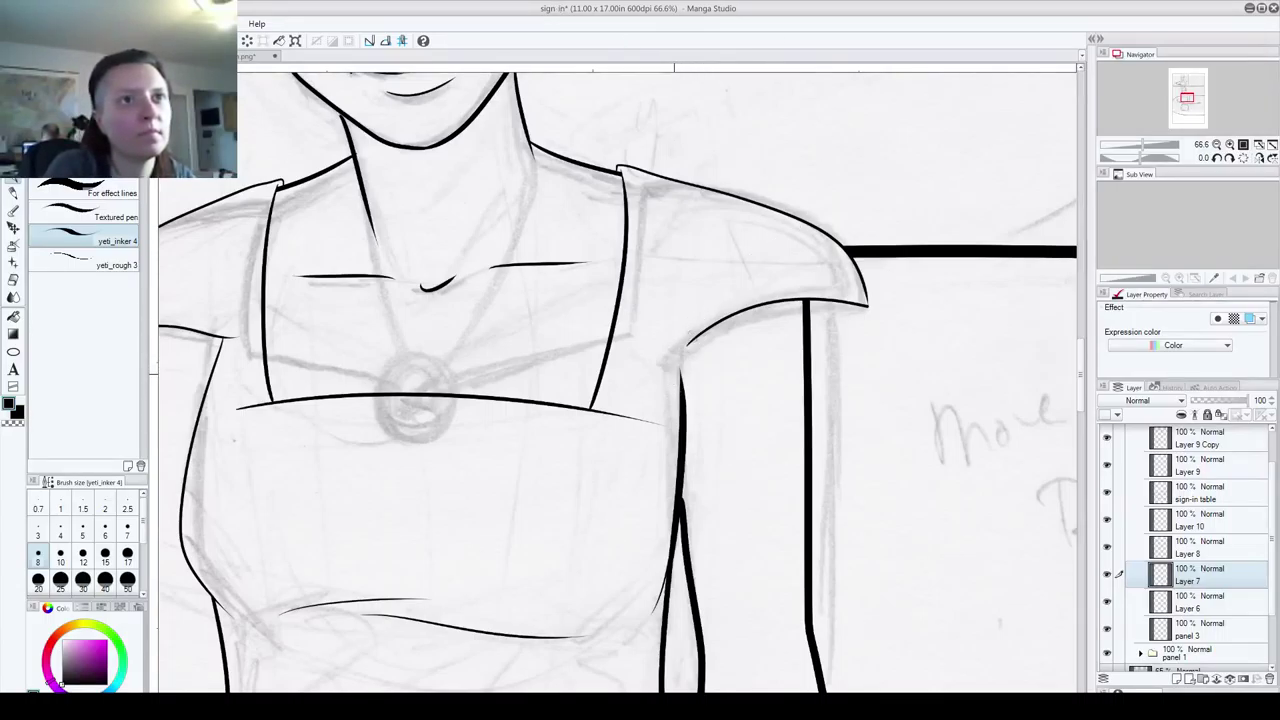
pyautogui.moveTo(670, 385); pyautogui.dragTo(705, 328)
pyautogui.moveTo(681, 396); pyautogui.dragTo(676, 364)
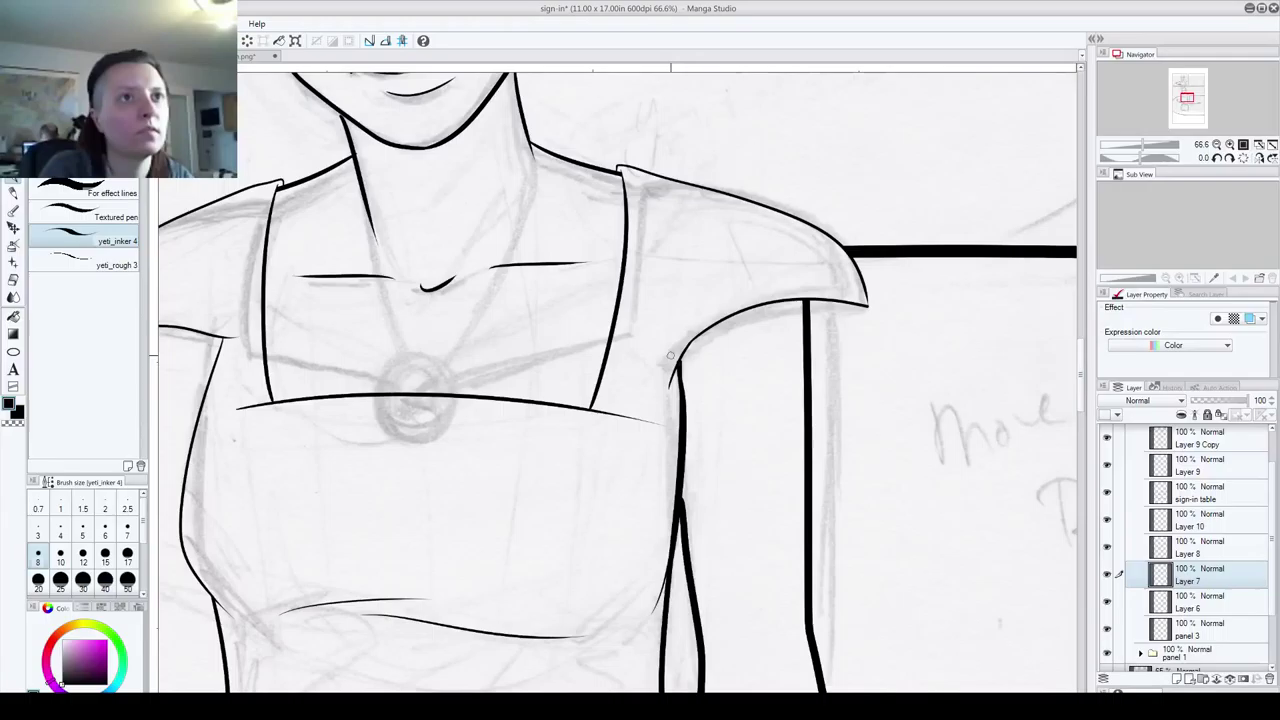
# - Ink a short crease line at the elbow of each arm
pyautogui.moveTo(590, 330); pyautogui.dragTo(763, 517)
pyautogui.moveTo(670, 497)
pyautogui.mouseDown()
pyautogui.moveTo(692, 500)
pyautogui.moveTo(672, 642)
pyautogui.moveTo(634, 618)
pyautogui.moveTo(563, 389)
pyautogui.moveTo(640, 360)
pyautogui.moveTo(626, 517)
pyautogui.moveTo(675, 654)
pyautogui.mouseUp()
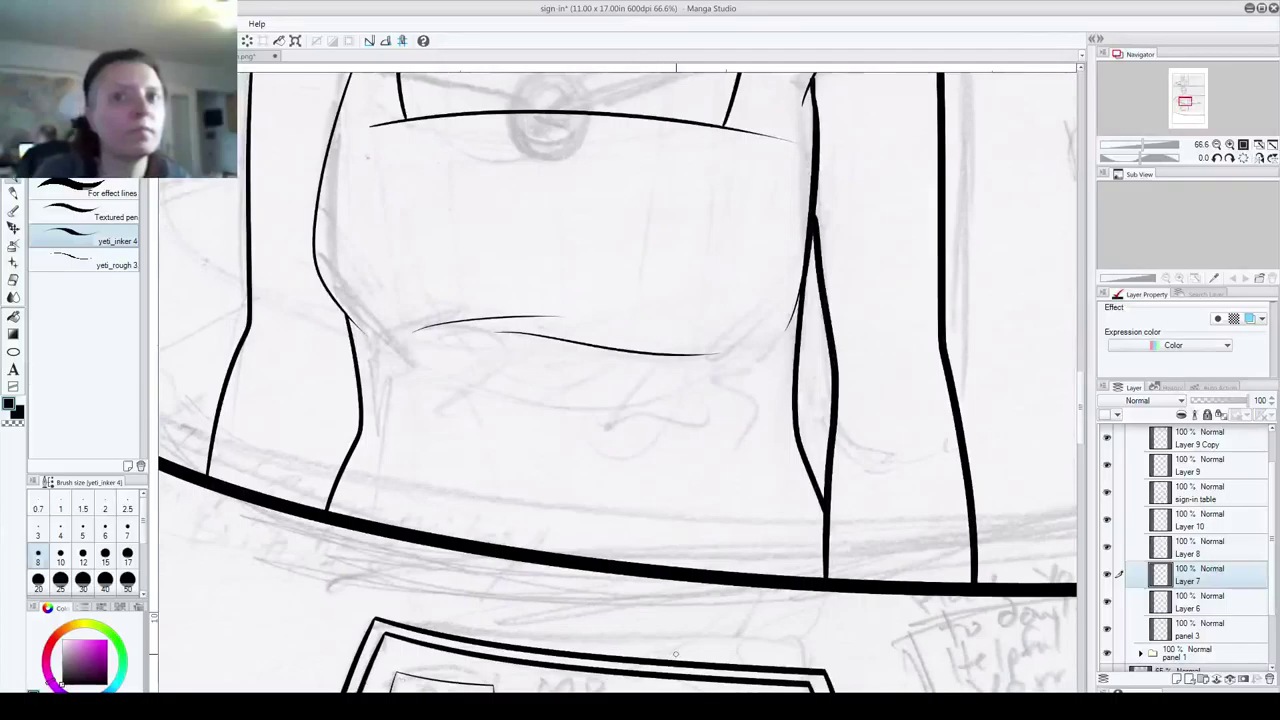
pyautogui.moveTo(861, 373); pyautogui.dragTo(905, 365)
pyautogui.moveTo(293, 319); pyautogui.dragTo(345, 359)
pyautogui.moveTo(453, 284)
pyautogui.mouseDown()
pyautogui.moveTo(488, 374)
pyautogui.moveTo(508, 362)
pyautogui.mouseUp()
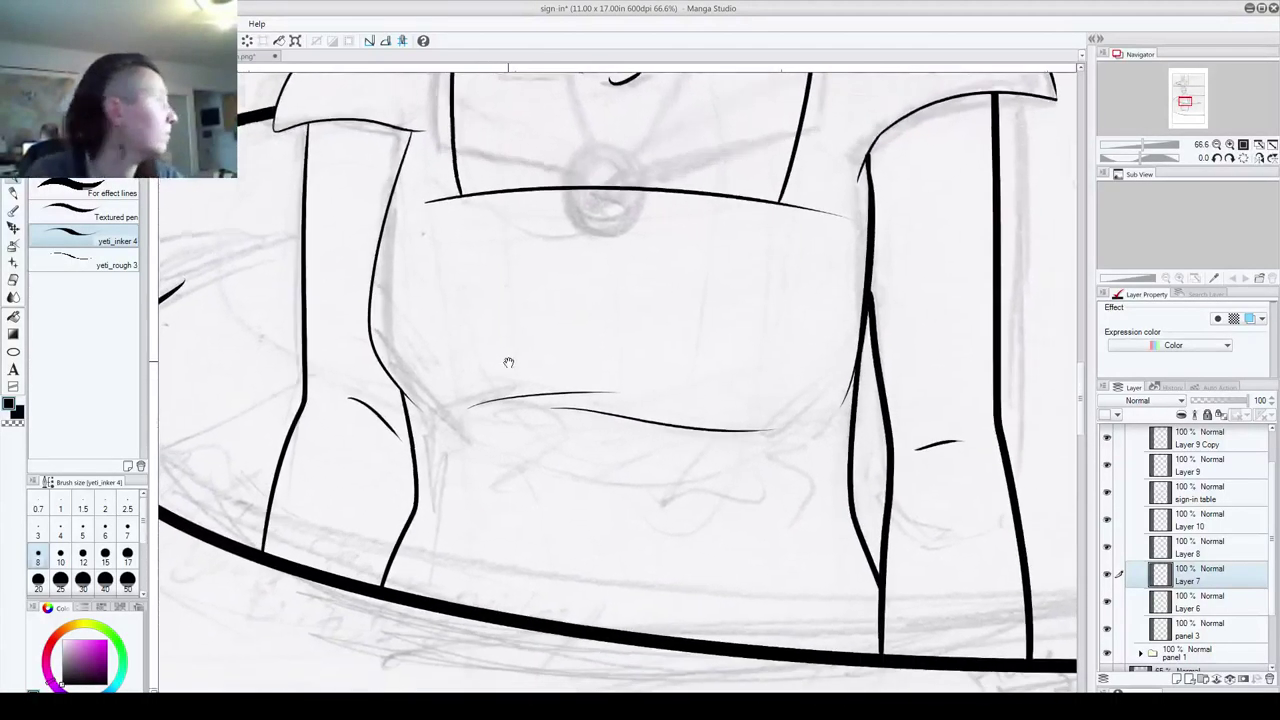
pyautogui.scroll(-5, 508, 362)
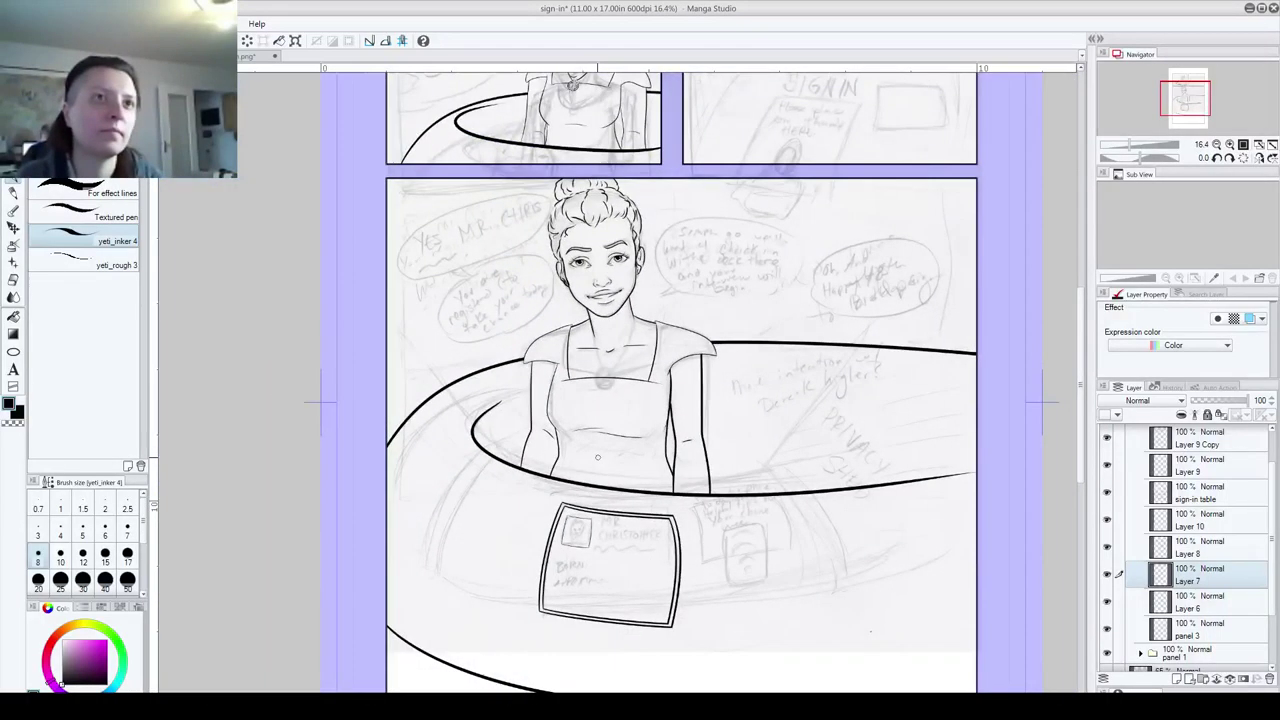
# - Save the sign-in comic page
pyautogui.scroll(-2, 598, 457)
pyautogui.scroll(1, 570, 381)
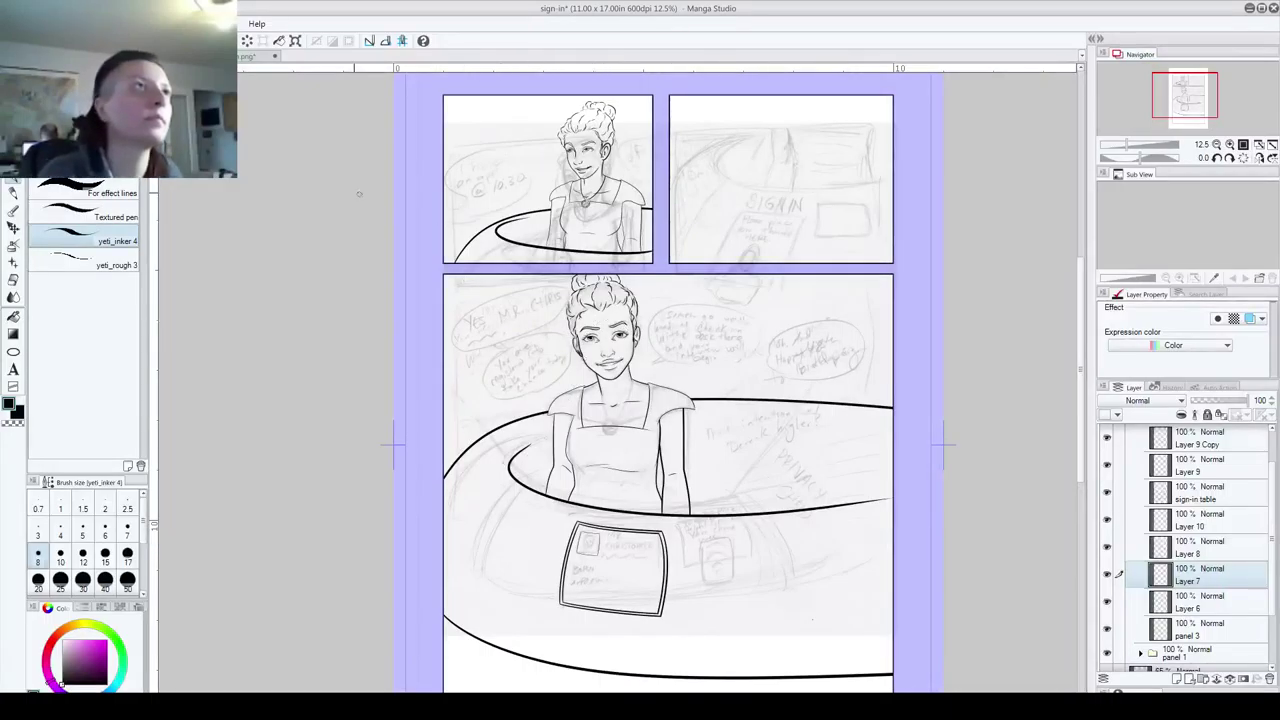
pyautogui.click(13, 24)
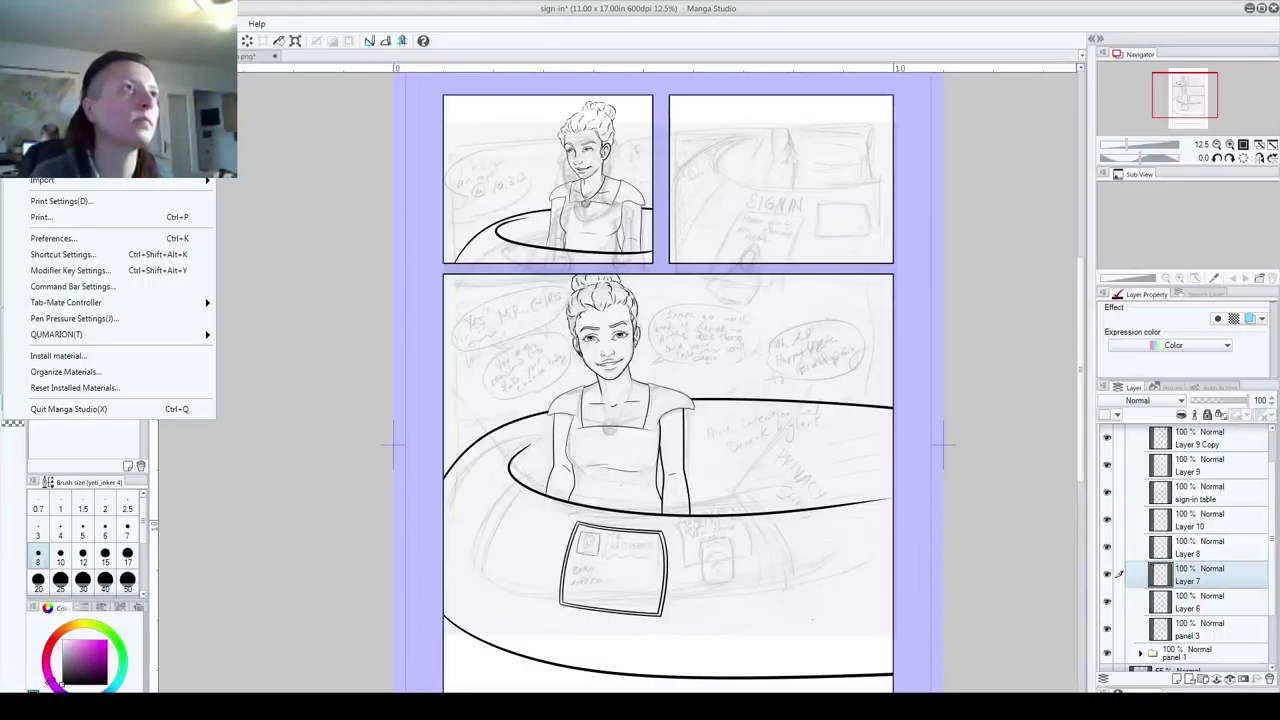
pyautogui.hotkey('ctrl', 'q')
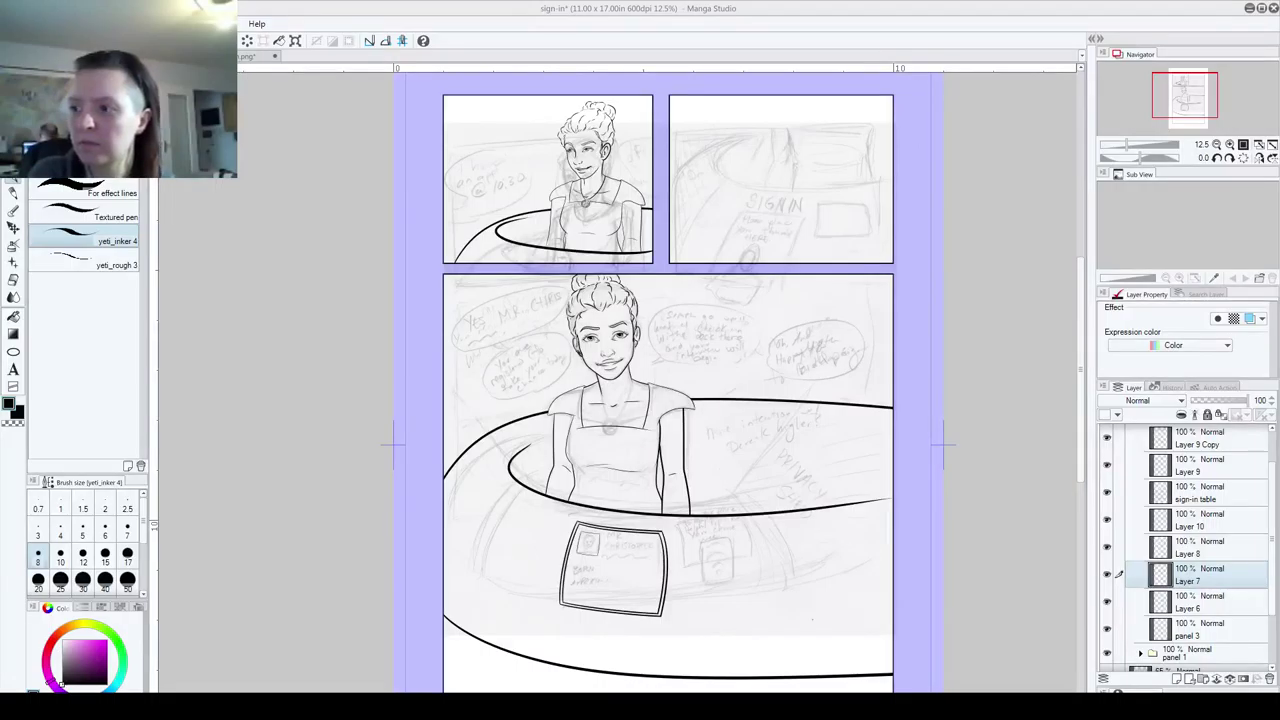
pyautogui.hotkey('ctrl', 's')
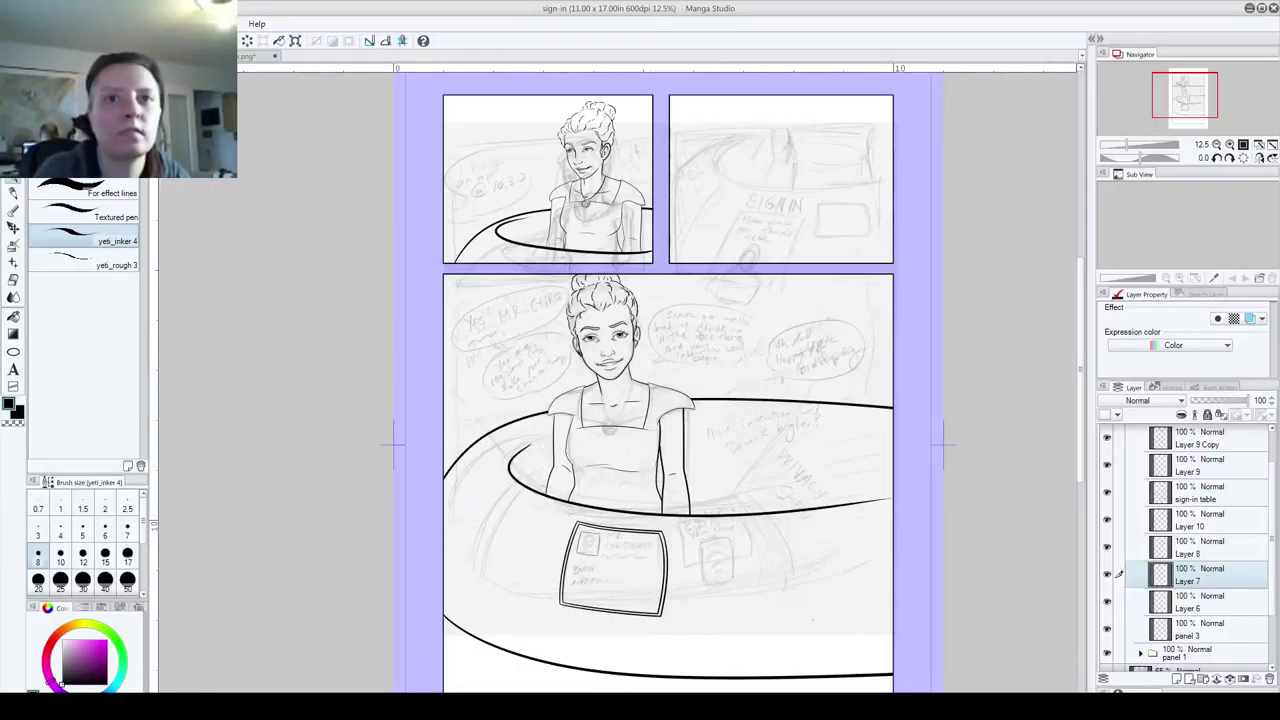
# - Identify the profile card's two outline layers by toggling their visibility, and merge Layer 9 Copy down into Layer 9
pyautogui.click(1193, 553)
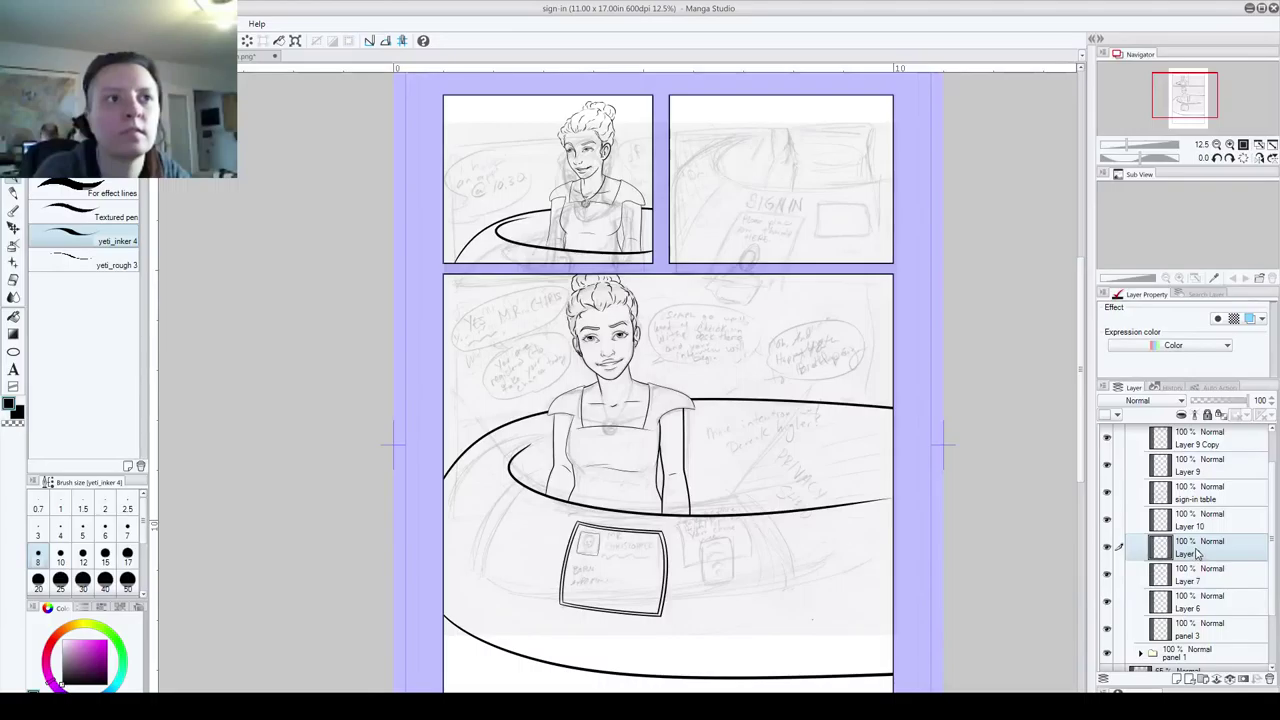
pyautogui.click(1194, 526)
pyautogui.click(1191, 497)
pyautogui.click(1192, 471)
pyautogui.click(1106, 466)
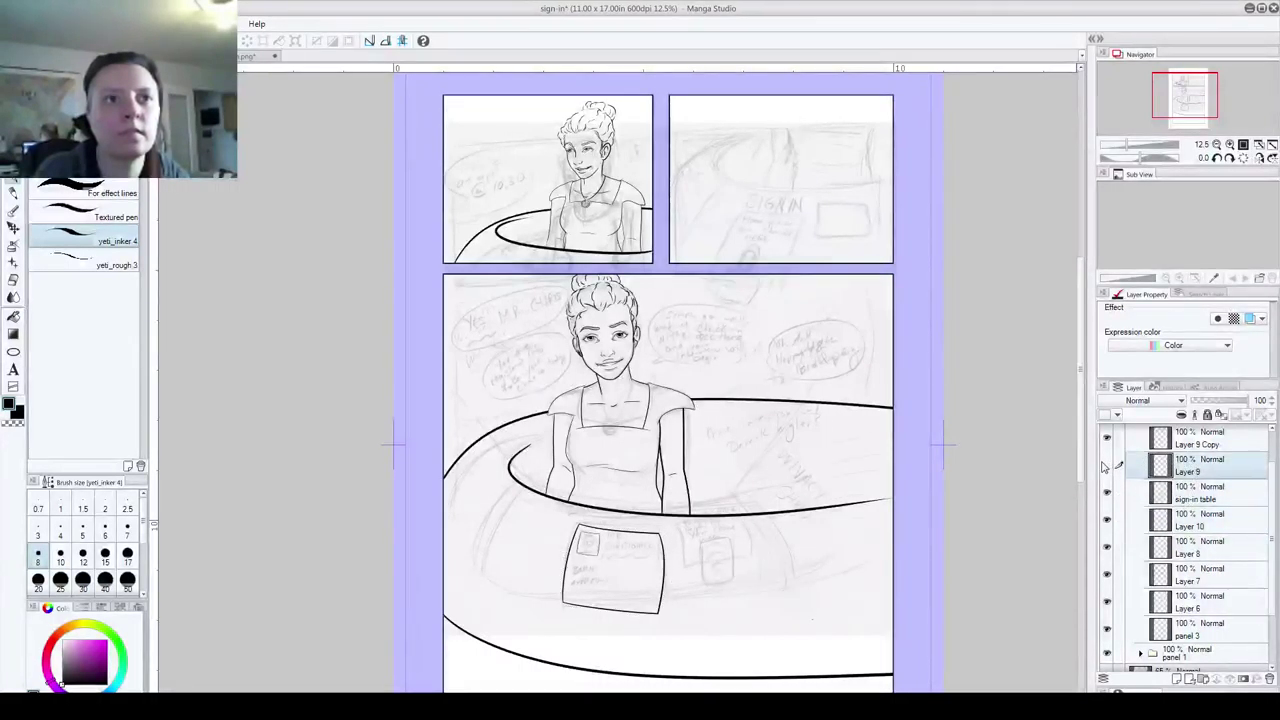
pyautogui.click(1106, 439)
pyautogui.click(1106, 439)
pyautogui.click(1190, 446)
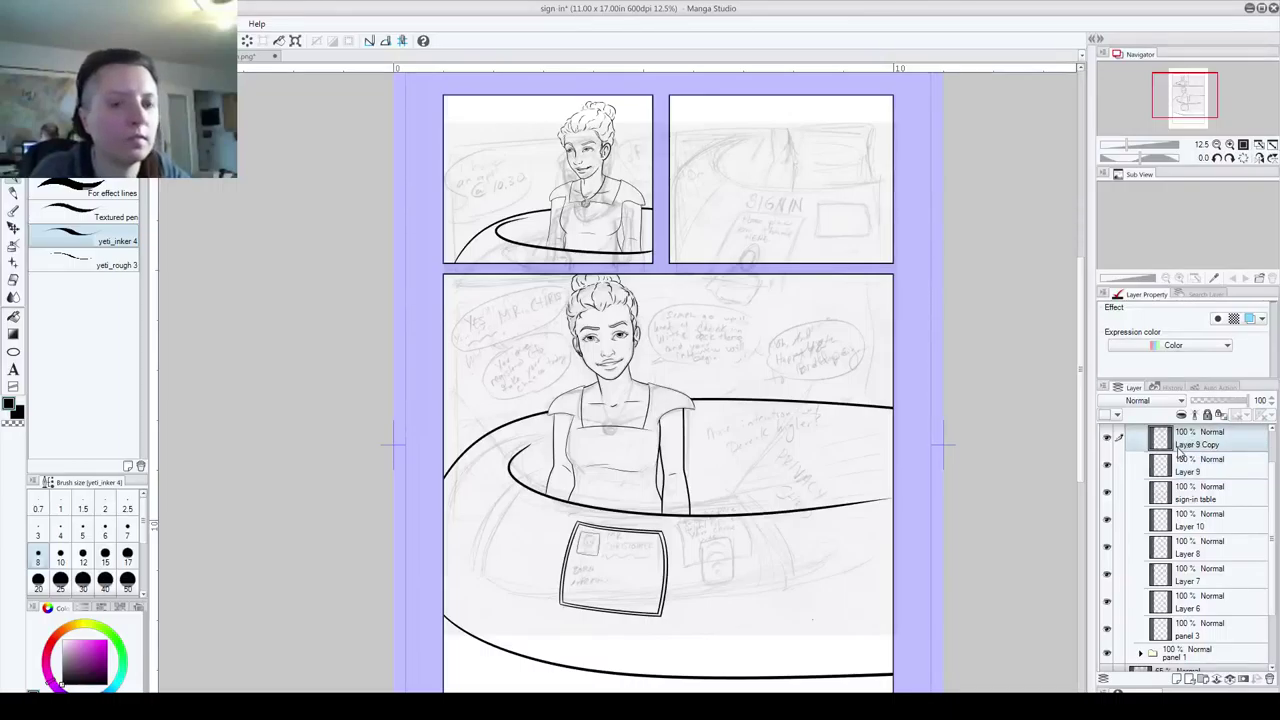
pyautogui.hotkey('ctrl', 'e')
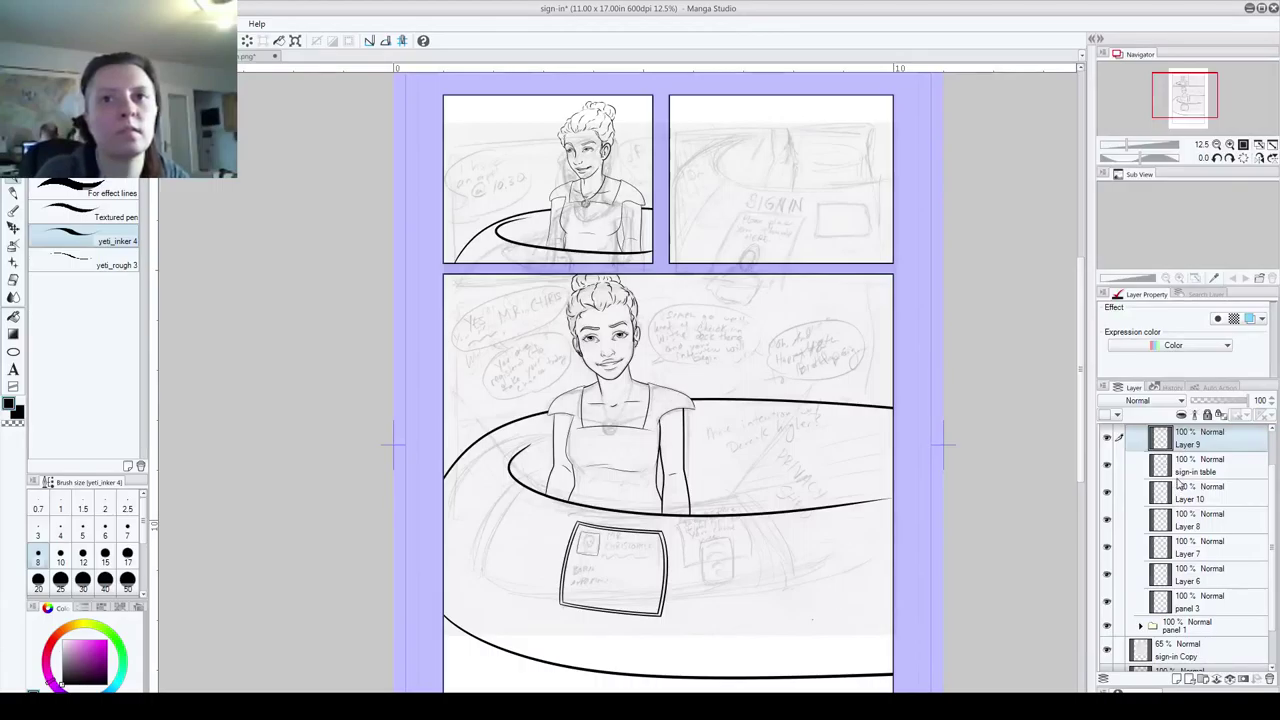
# - On a new layer above Layer 9, ink a curved line at brush size 7 down the left side of the table front
pyautogui.scroll(2, 1200, 500)
pyautogui.click(1177, 679)
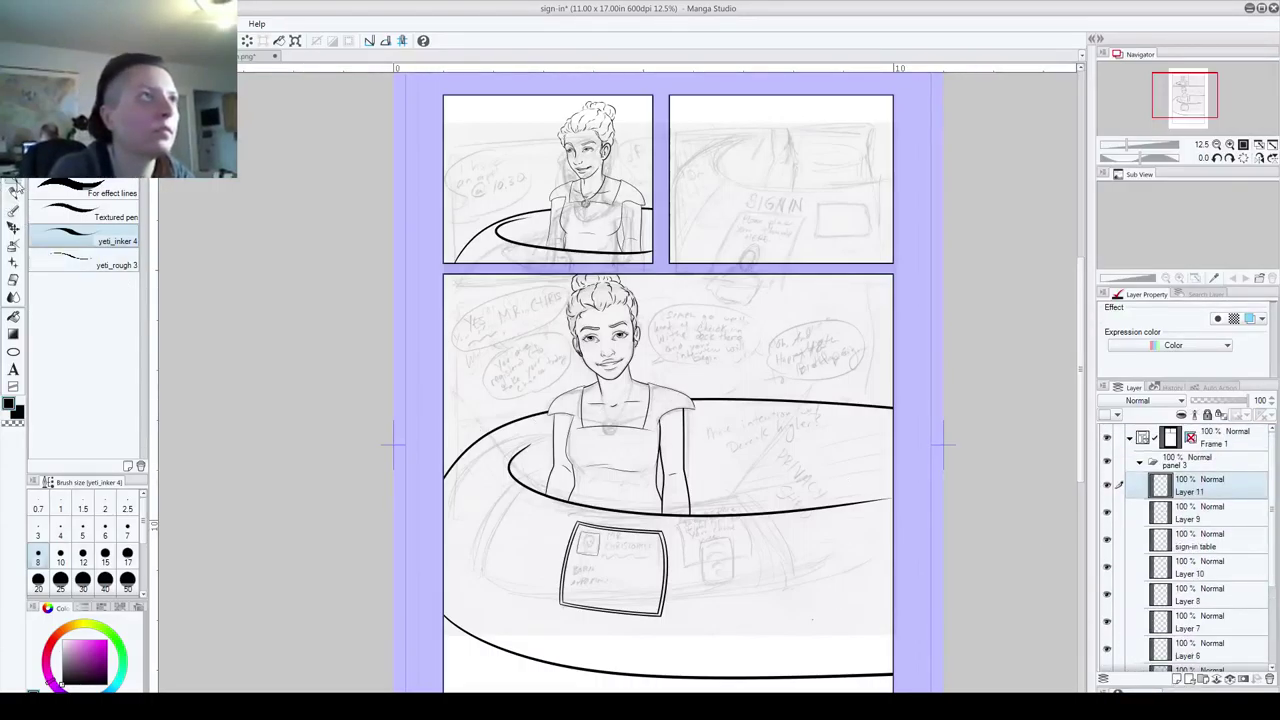
pyautogui.moveTo(444, 648); pyautogui.dragTo(550, 488)
pyautogui.hotkey('ctrl', 'z')
pyautogui.press('[')
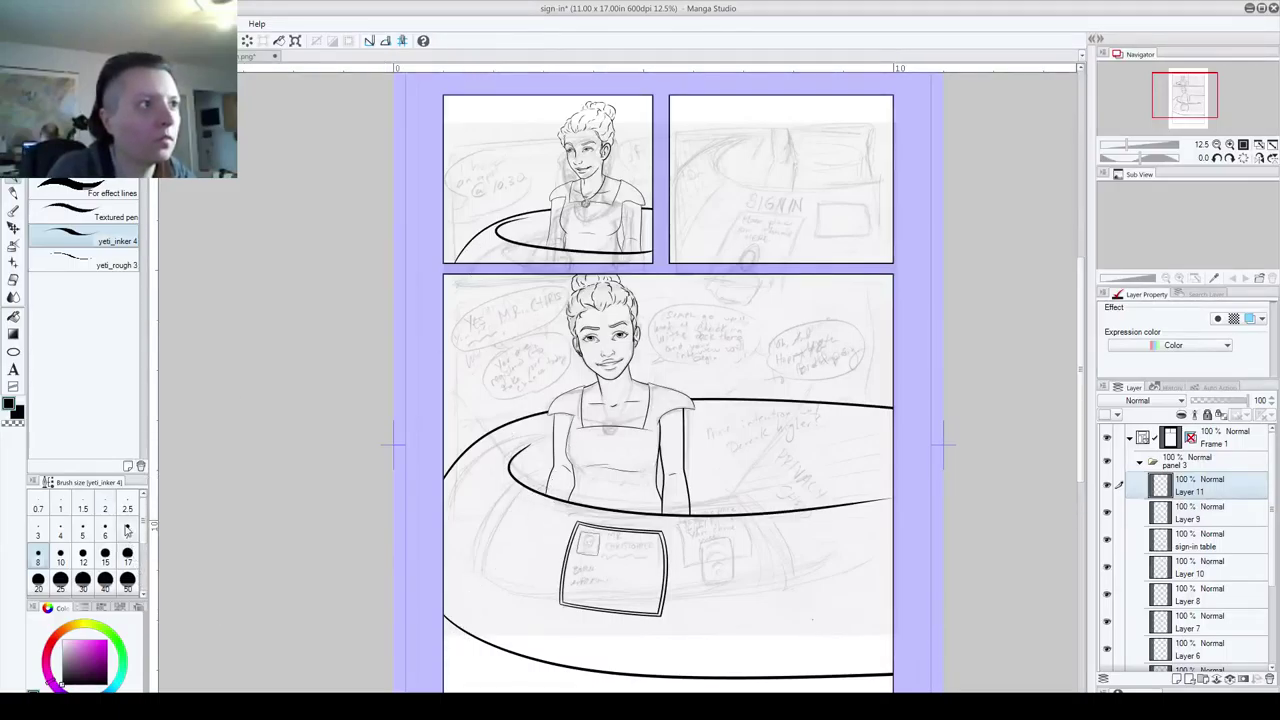
pyautogui.moveTo(455, 640)
pyautogui.mouseDown()
pyautogui.moveTo(470, 552)
pyautogui.moveTo(552, 440)
pyautogui.mouseUp()
pyautogui.hotkey('ctrl', 'z')
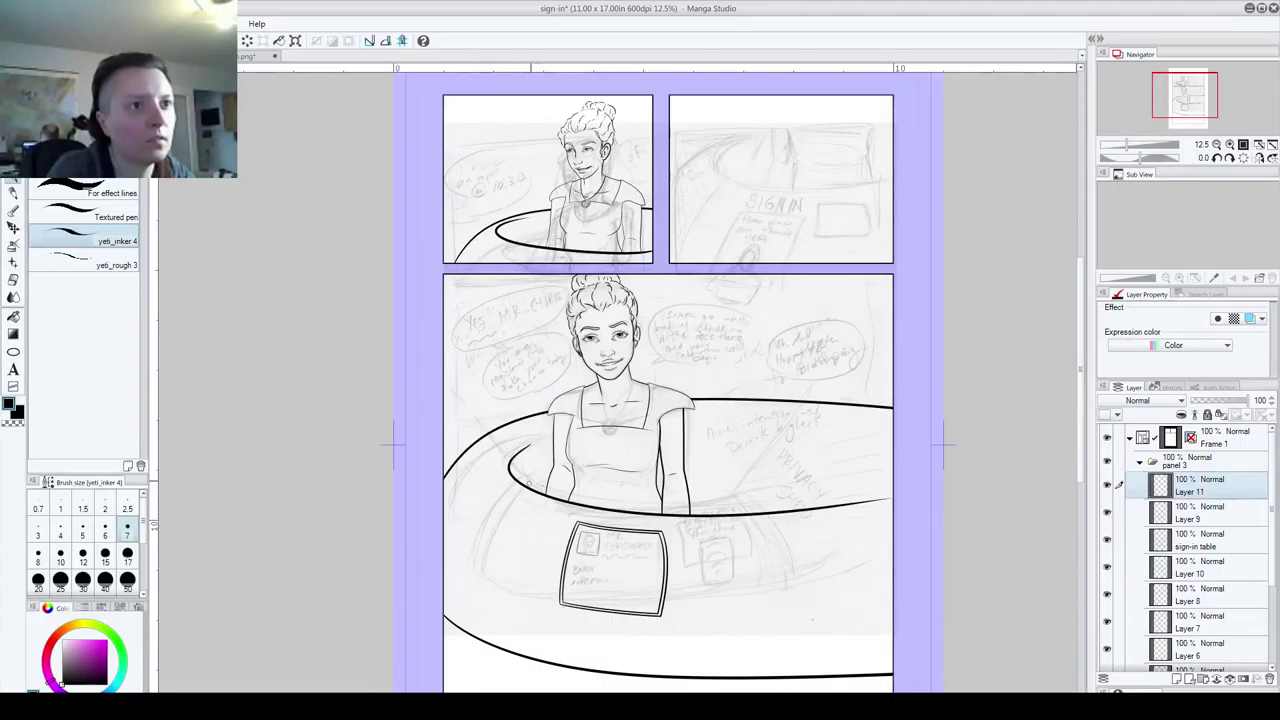
pyautogui.moveTo(528, 484); pyautogui.dragTo(458, 665)
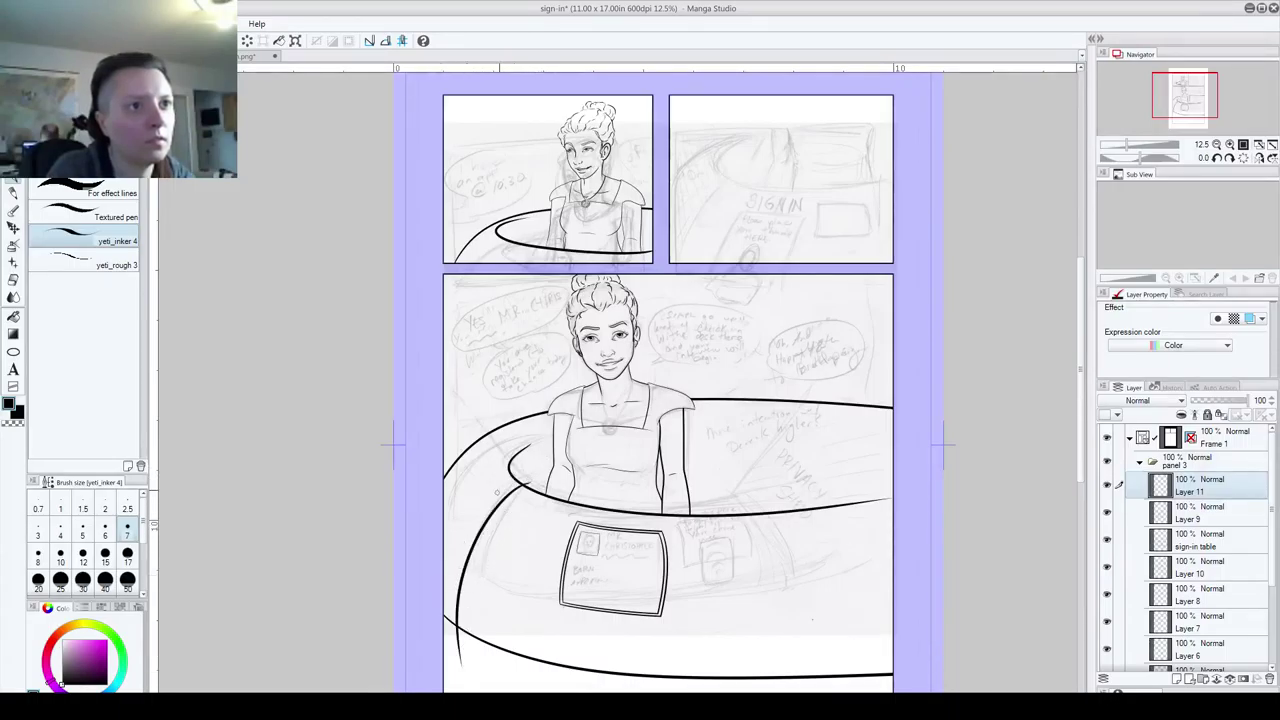
# - Duplicate Layer 11, offset the copied curve slightly left to form a double seam, and merge it back into Layer 11
pyautogui.moveTo(1233, 491); pyautogui.dragTo(1176, 679)
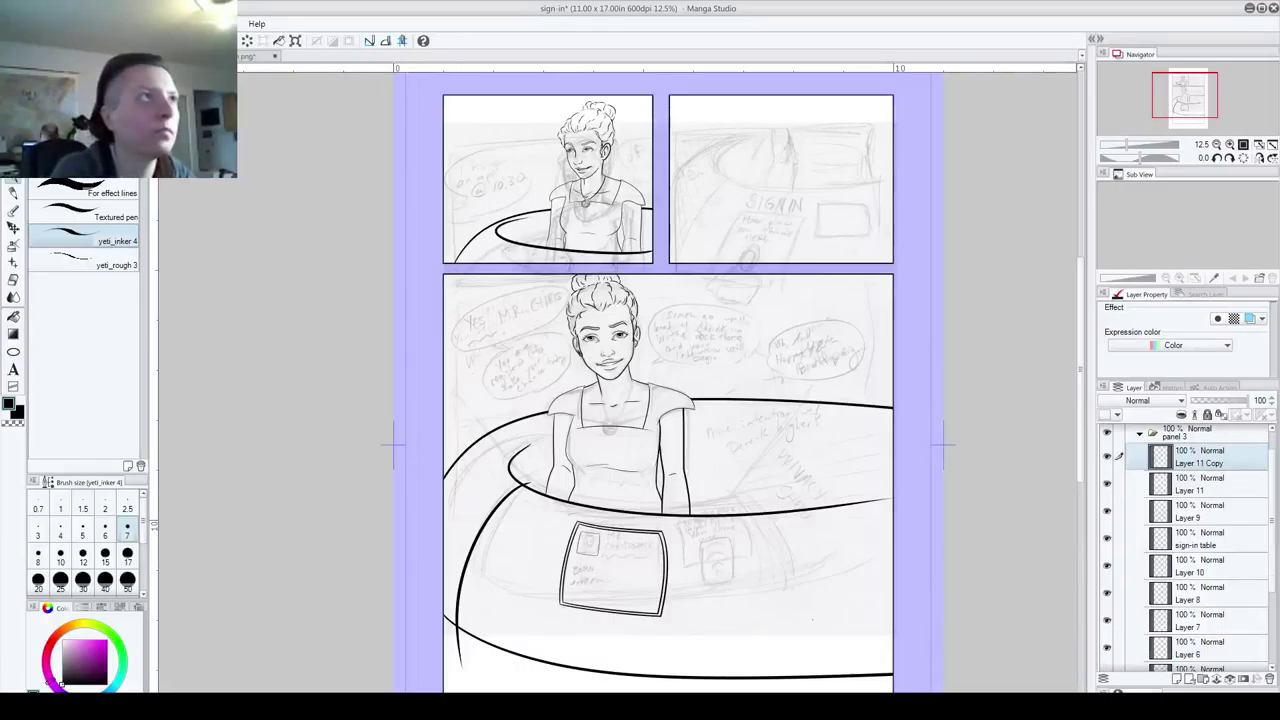
pyautogui.press('k')
pyautogui.moveTo(468, 568); pyautogui.dragTo(460, 564)
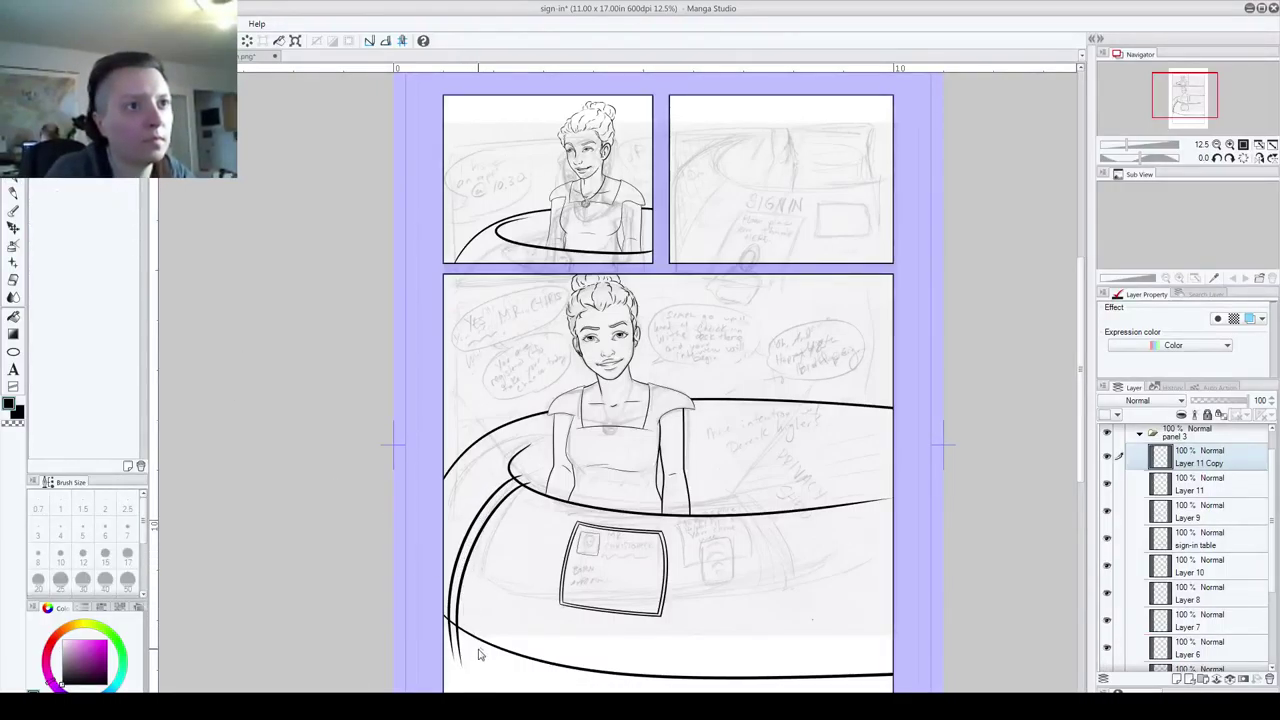
pyautogui.hotkey('ctrl', 'z')
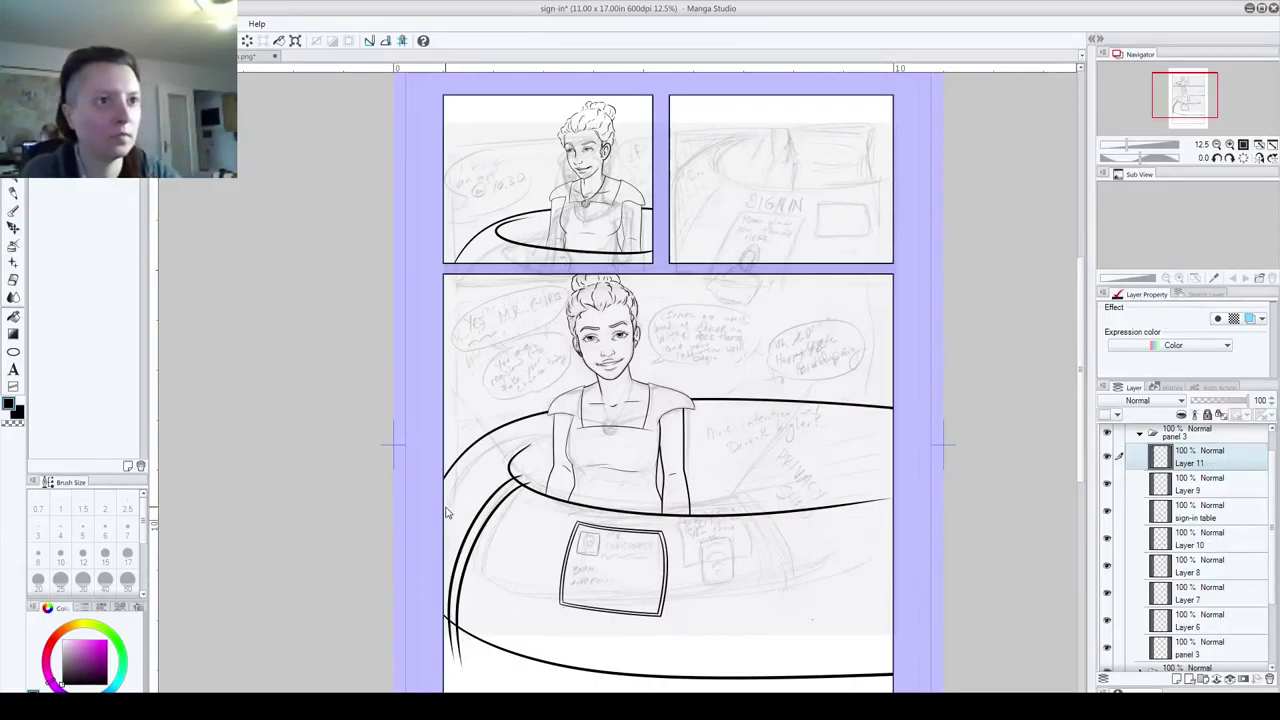
# - Erase the ends of the left double seam that extend past the table's rim and lower edge
pyautogui.scroll(4, 474, 477)
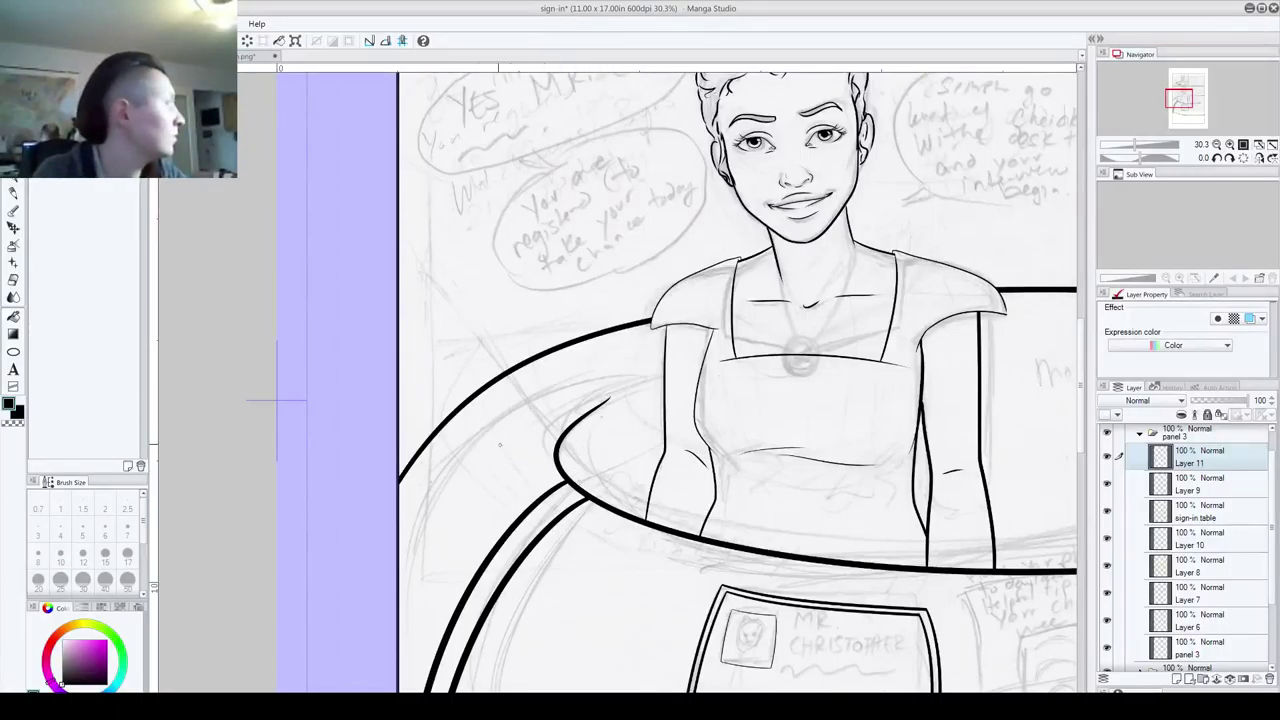
pyautogui.moveTo(512, 599); pyautogui.dragTo(680, 207)
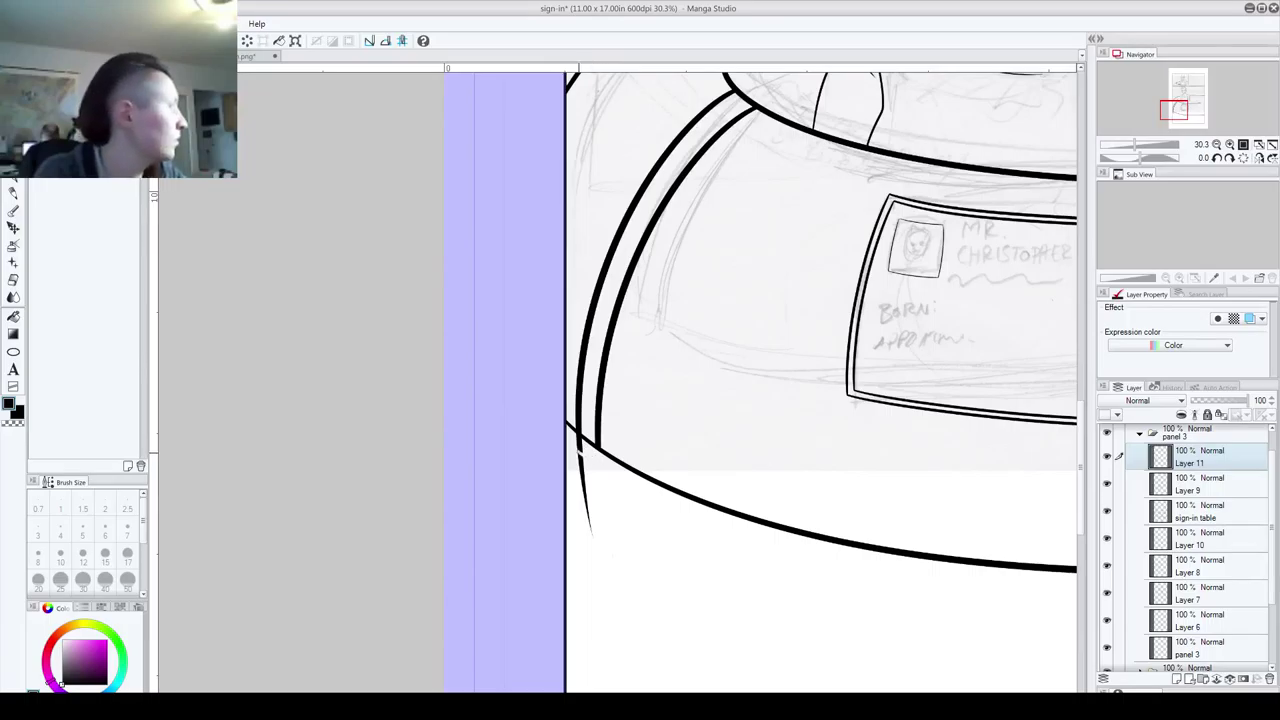
pyautogui.hotkey('ctrl', 'z')
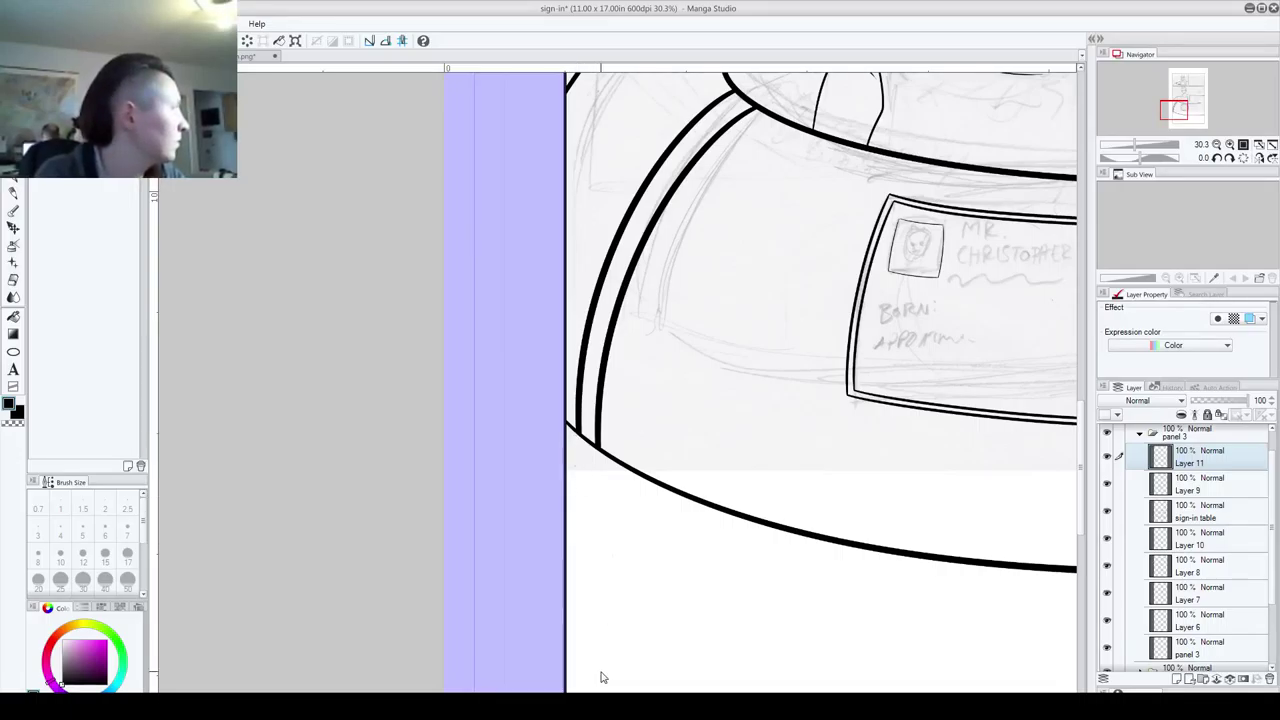
# - On a new layer above Layer 11, ink a curved line down the right side of the table front, crossing the rim and lower edge
pyautogui.moveTo(704, 203); pyautogui.dragTo(218, 330)
pyautogui.moveTo(766, 472); pyautogui.dragTo(486, 427)
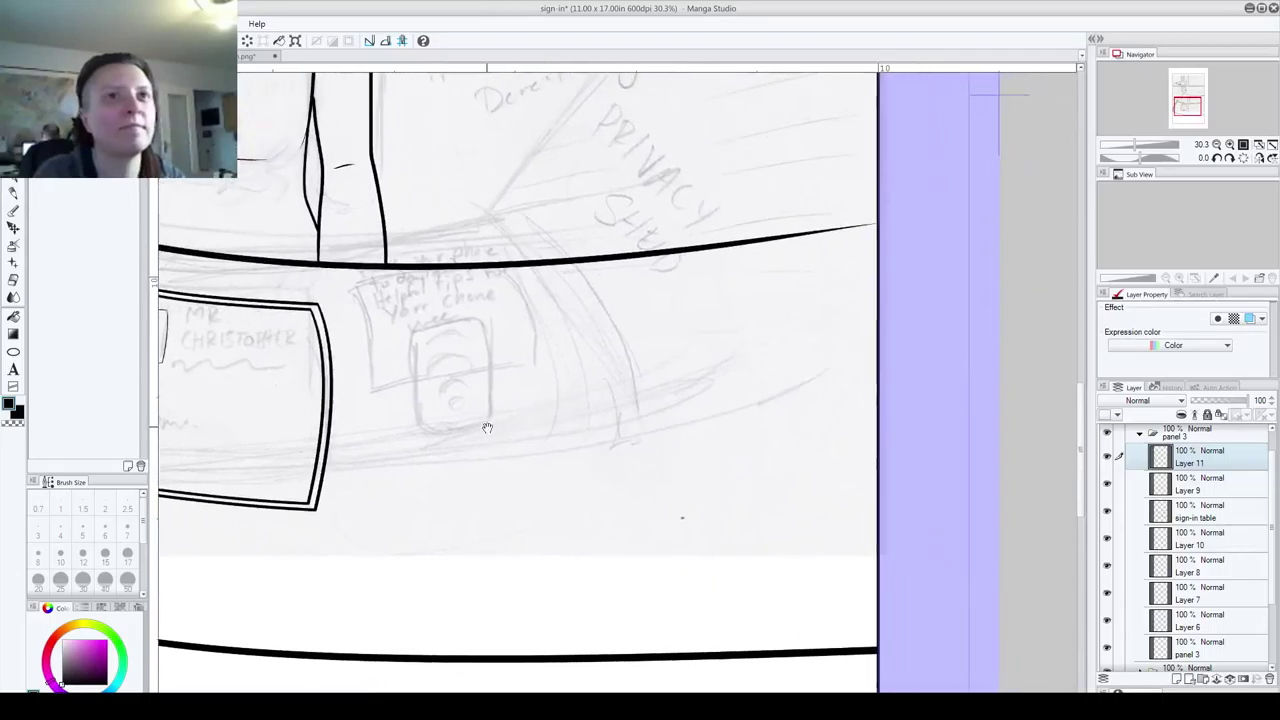
pyautogui.click(15, 191)
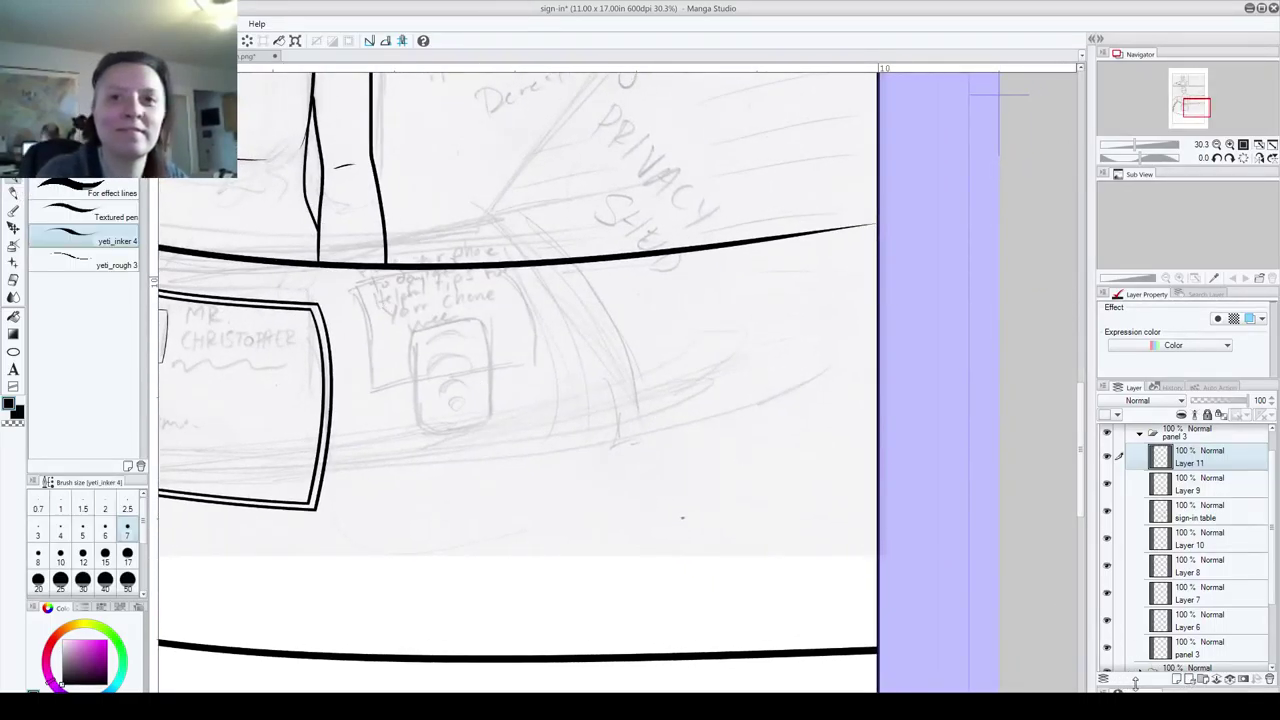
pyautogui.click(1177, 679)
pyautogui.moveTo(698, 380); pyautogui.dragTo(809, 268)
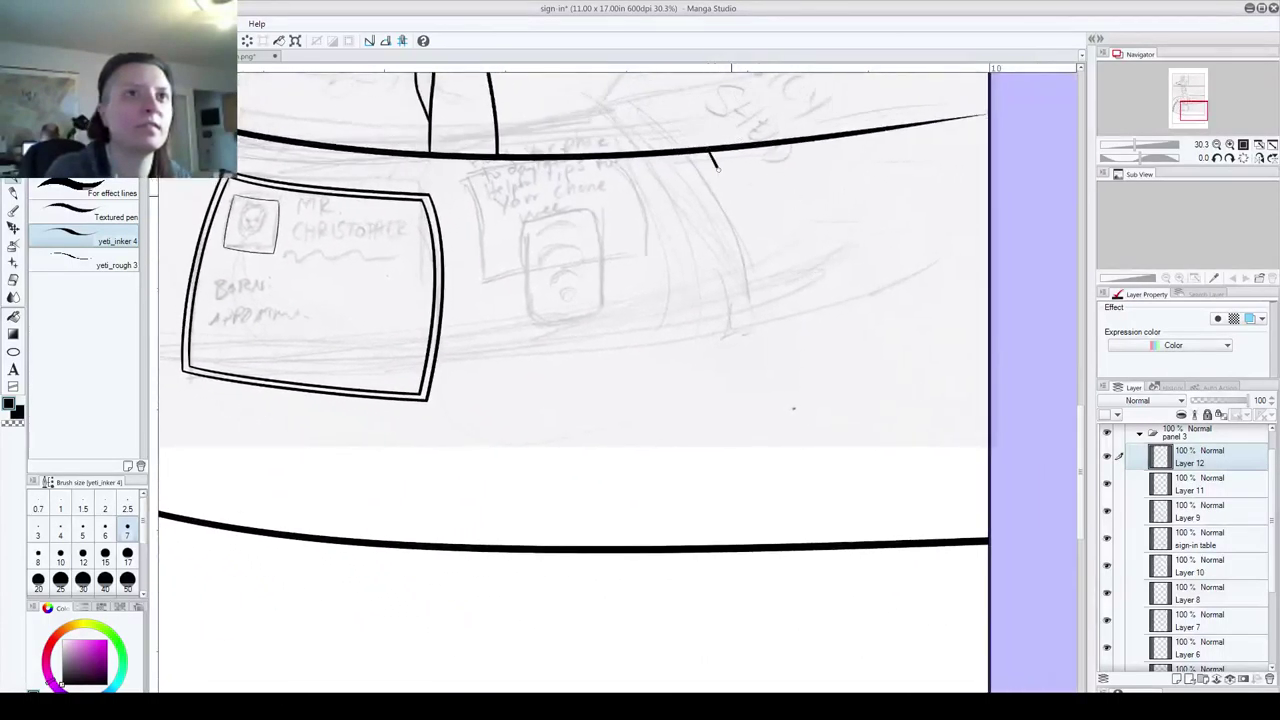
pyautogui.moveTo(717, 169); pyautogui.dragTo(832, 688)
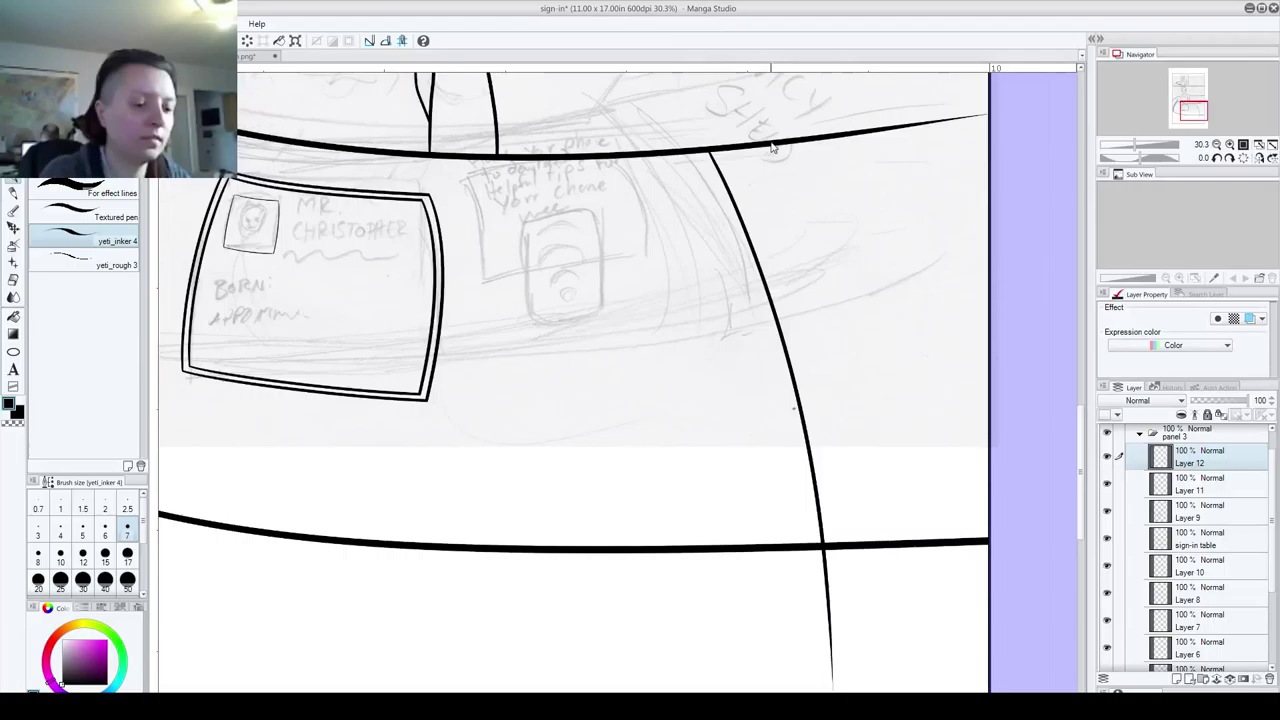
pyautogui.hotkey('ctrl', 'z')
pyautogui.moveTo(670, 105)
pyautogui.mouseDown()
pyautogui.moveTo(764, 470)
pyautogui.moveTo(766, 672)
pyautogui.moveTo(736, 627)
pyautogui.mouseUp()
pyautogui.hotkey('ctrl', 'z')
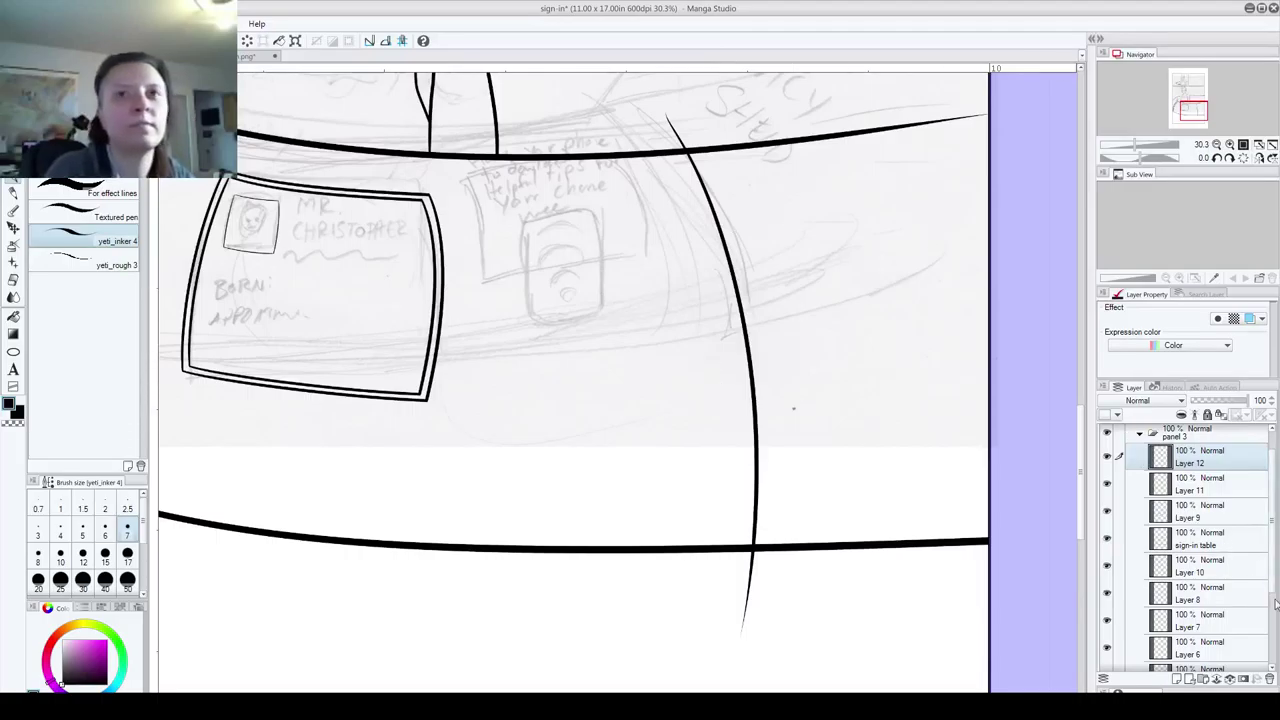
# - Duplicate Layer 12, offset the copied curve slightly right to form a double seam, and merge it back into Layer 12
pyautogui.moveTo(1192, 464); pyautogui.dragTo(1177, 679)
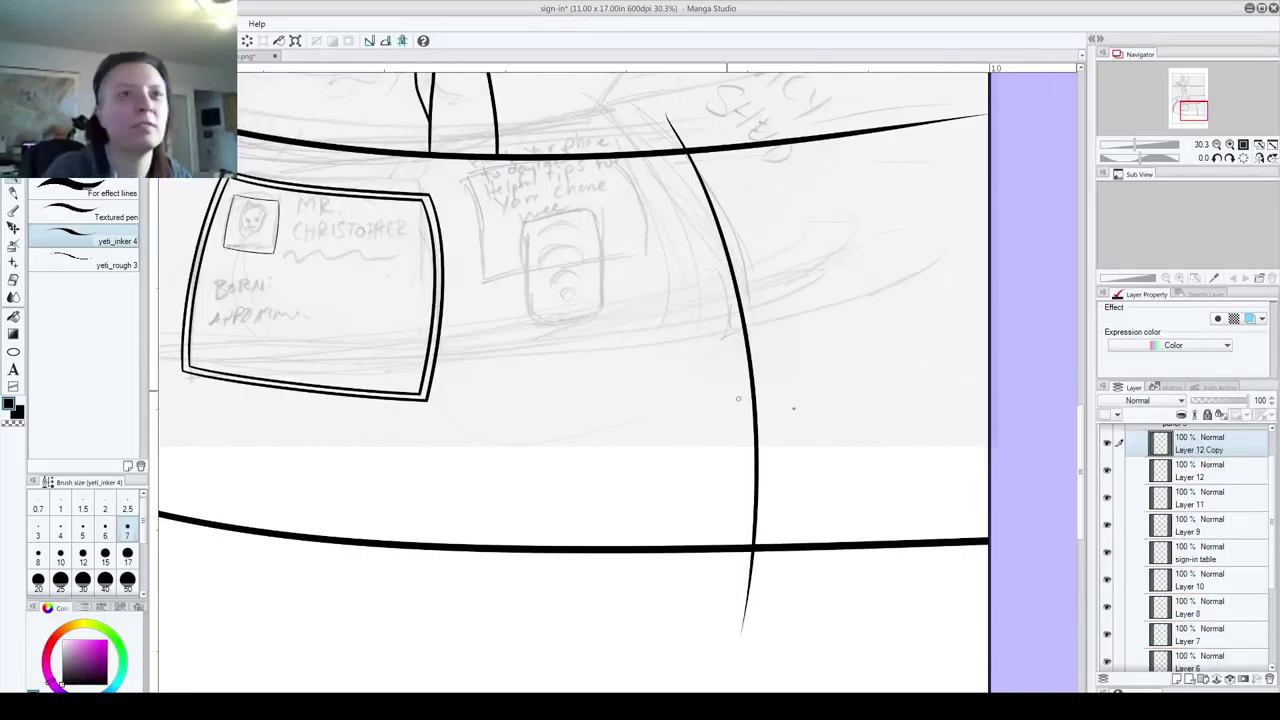
pyautogui.press('k')
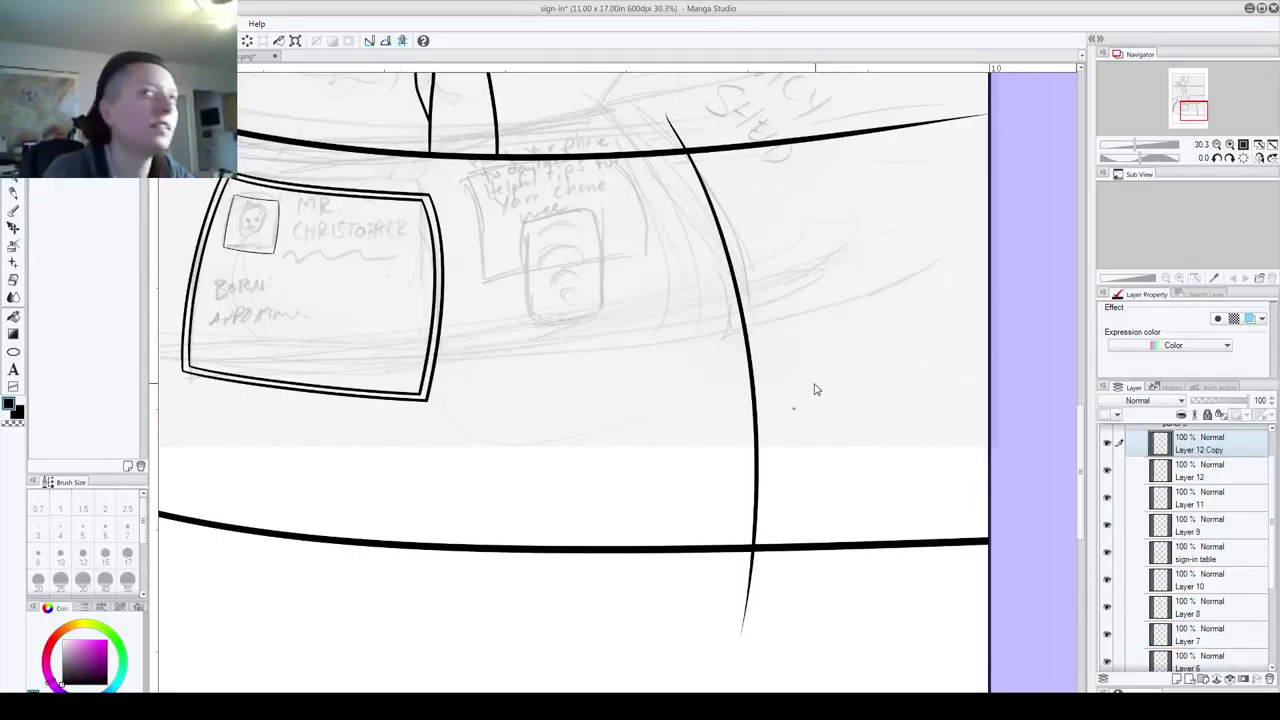
pyautogui.keyDown('ctrl'); pyautogui.keyDown('shift'); pyautogui.click(770, 387); pyautogui.keyUp('shift'); pyautogui.keyUp('ctrl')
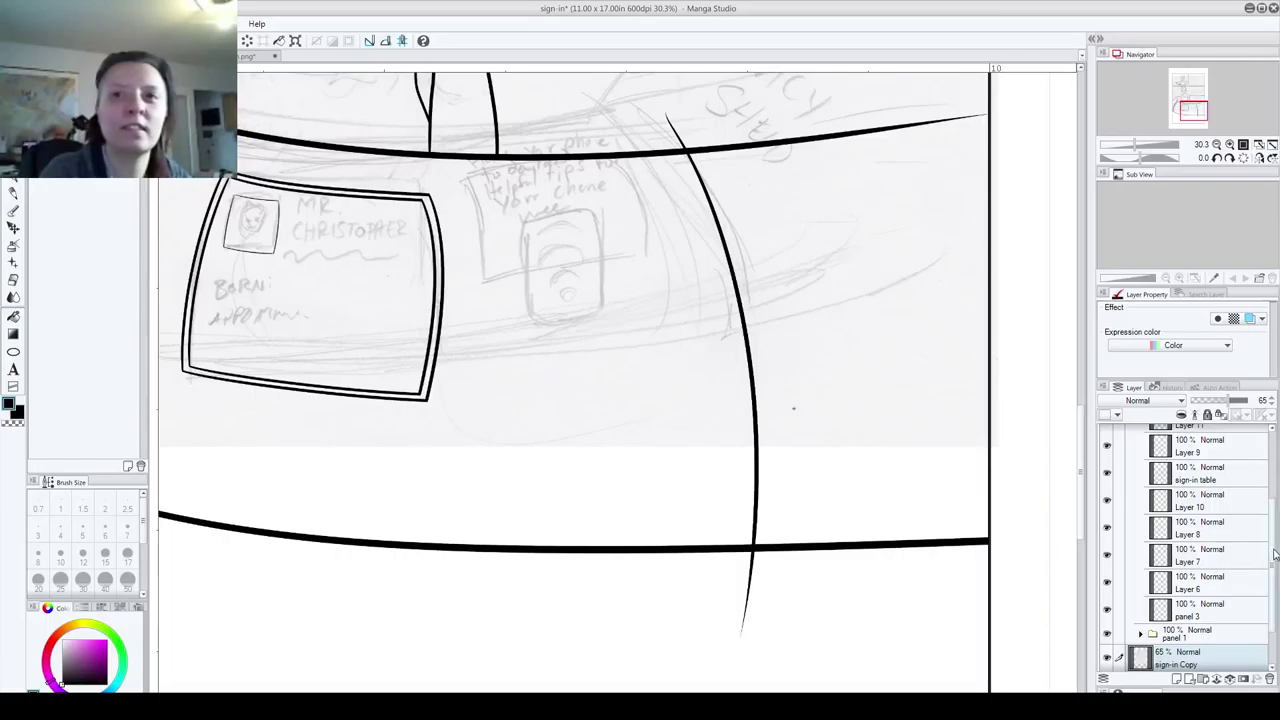
pyautogui.moveTo(1270, 560); pyautogui.dragTo(1272, 466)
pyautogui.click(1230, 494)
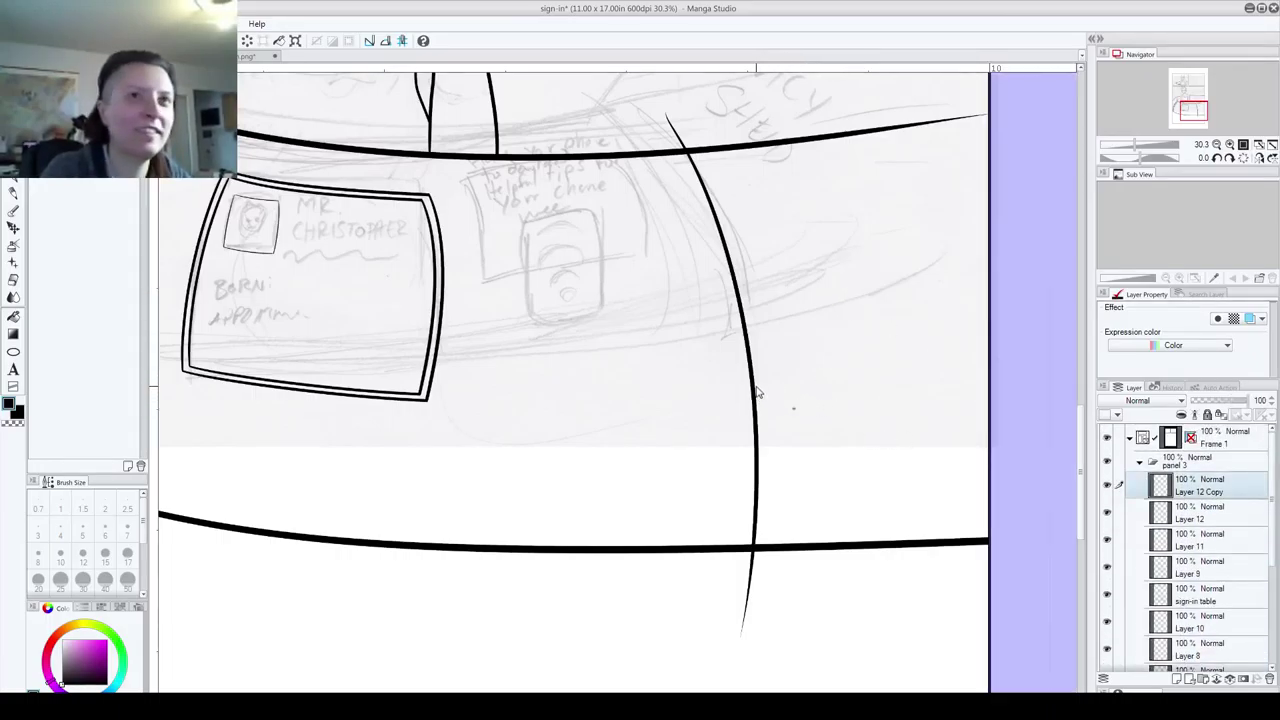
pyautogui.moveTo(756, 395); pyautogui.dragTo(783, 410)
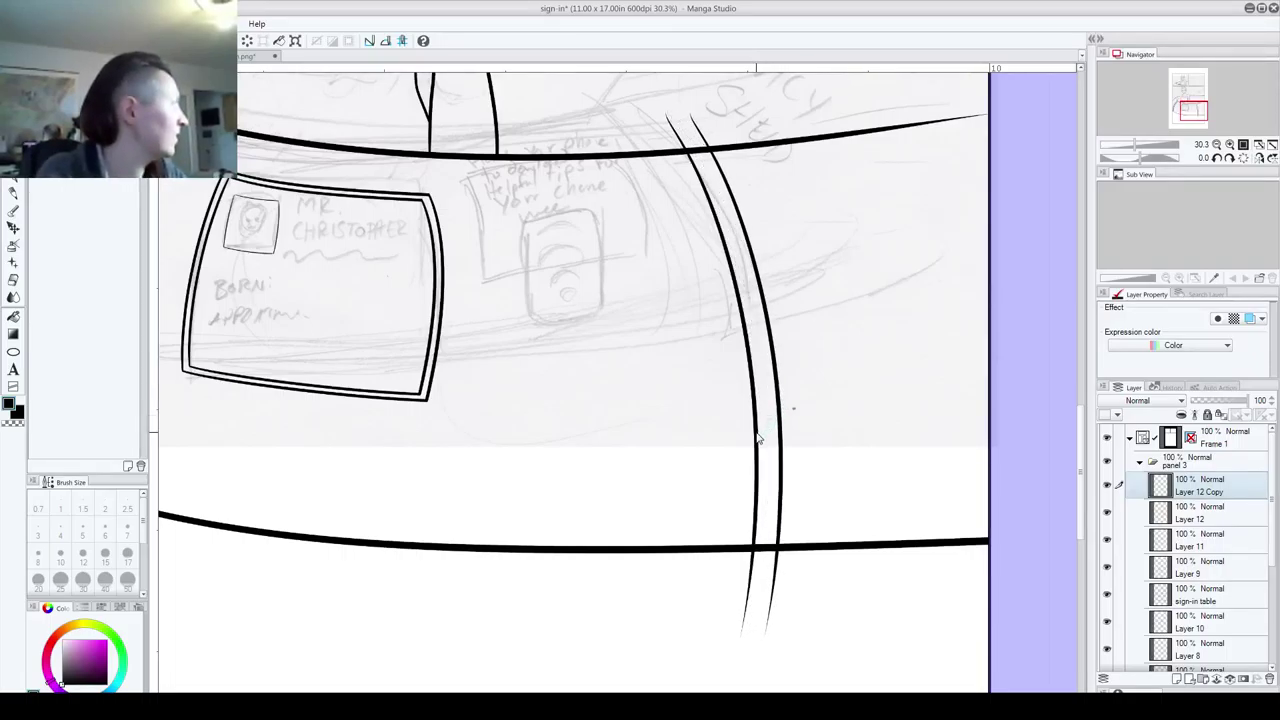
pyautogui.hotkey('ctrl', 'e')
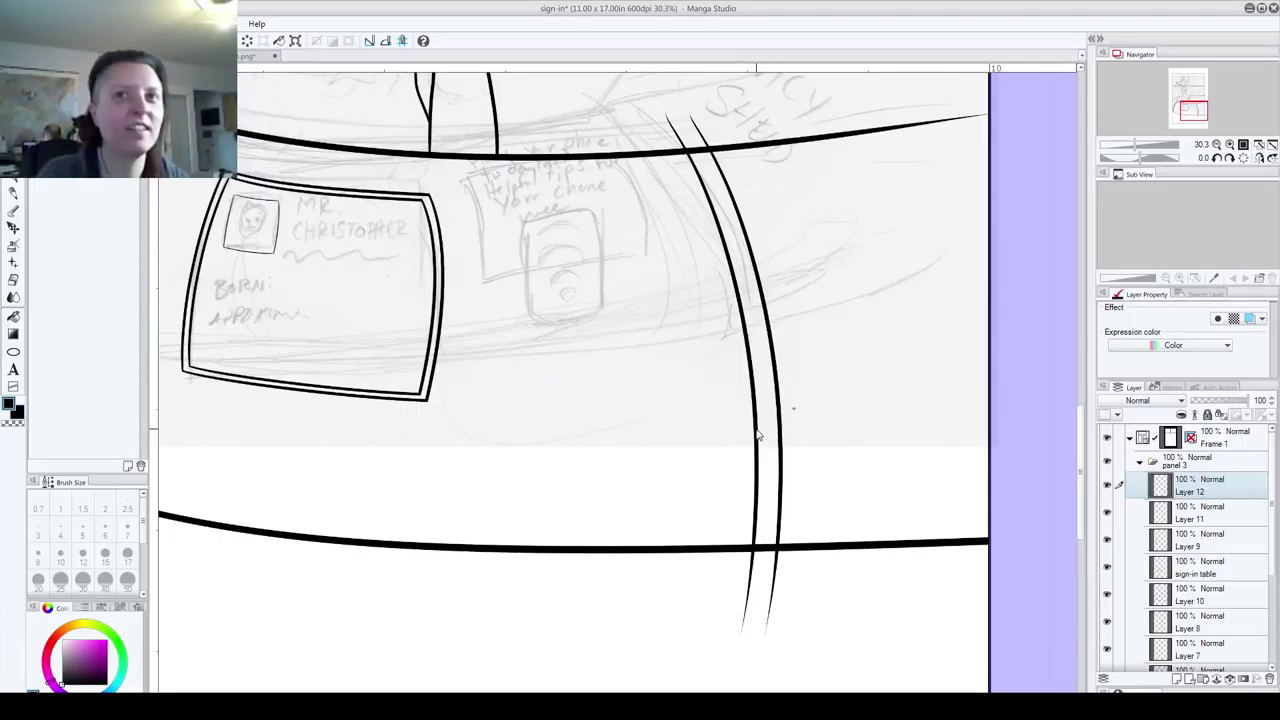
# - Erase the ends of the right double seam on Layer 12 that extend past the table's rim and lower edge
pyautogui.press('e')
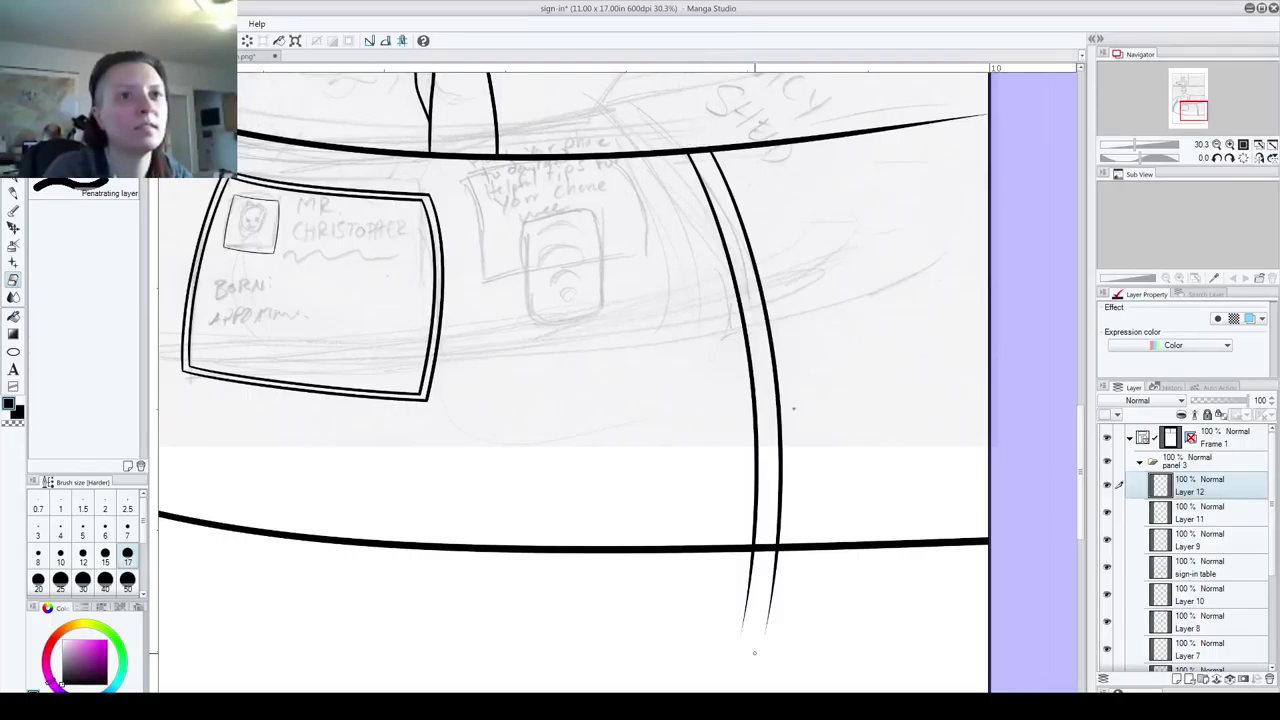
pyautogui.moveTo(746, 600); pyautogui.dragTo(742, 624)
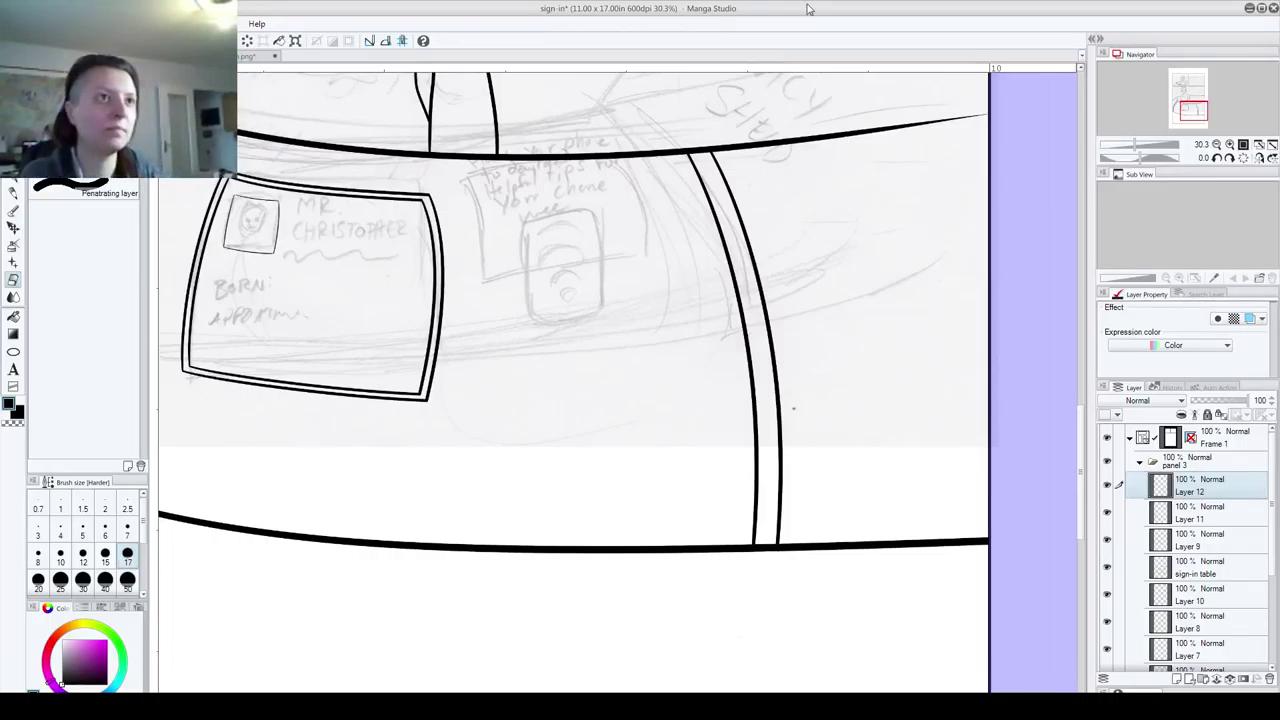
# - On a new layer above Layer 12, draw two parallel size 8 straight lines from the right seam's upper end diagonally up to the panel's right border
pyautogui.scroll(-5, 790, 268)
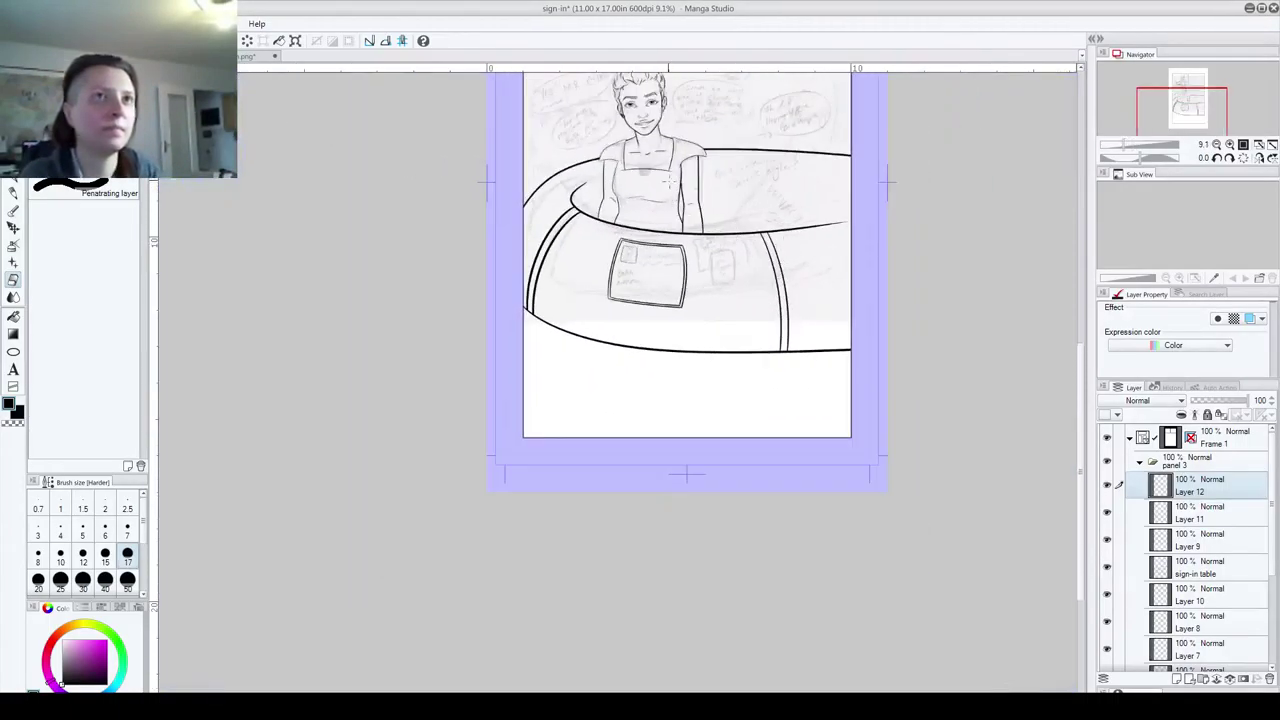
pyautogui.moveTo(805, 373); pyautogui.dragTo(784, 491)
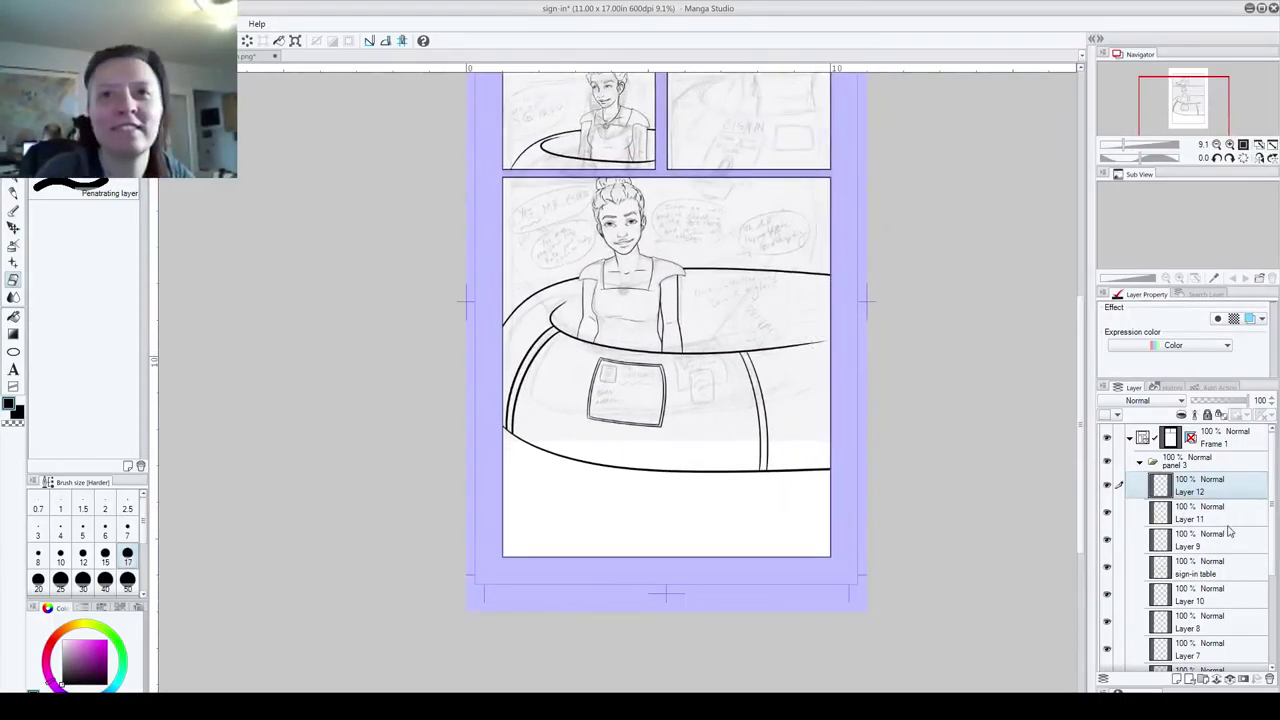
pyautogui.click(1180, 681)
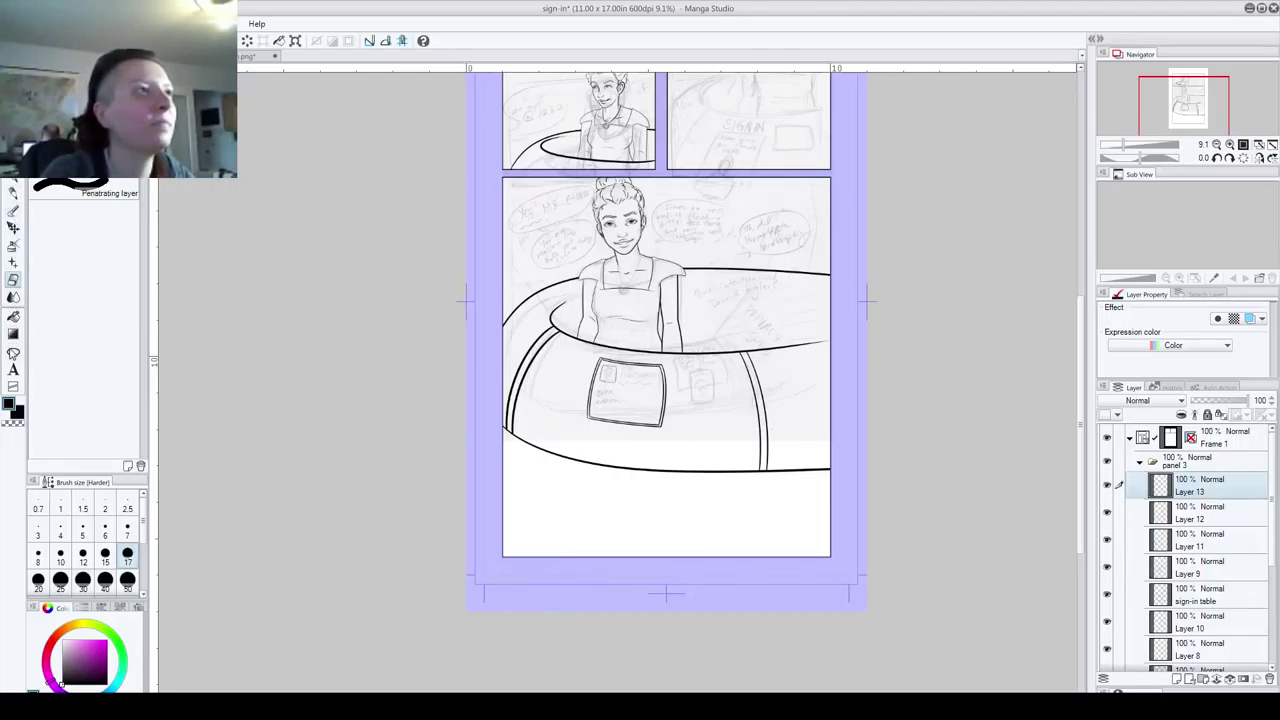
pyautogui.click(13, 351)
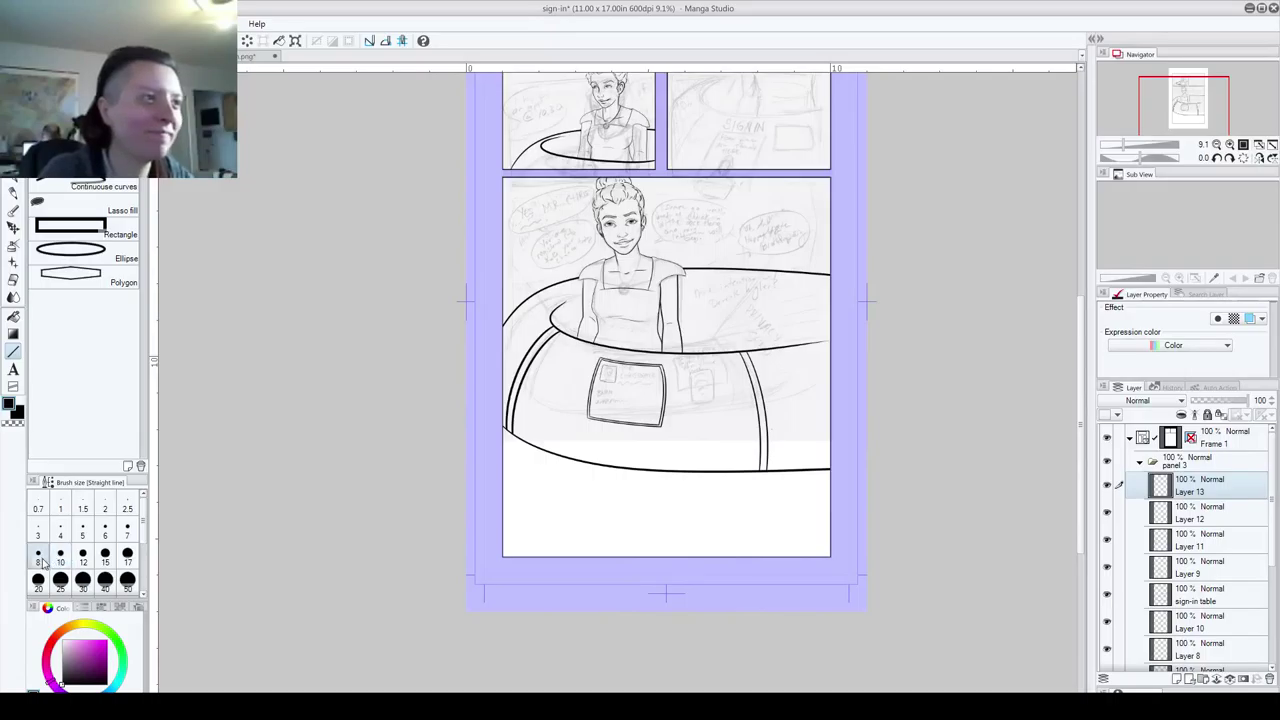
pyautogui.scroll(5, 781, 325)
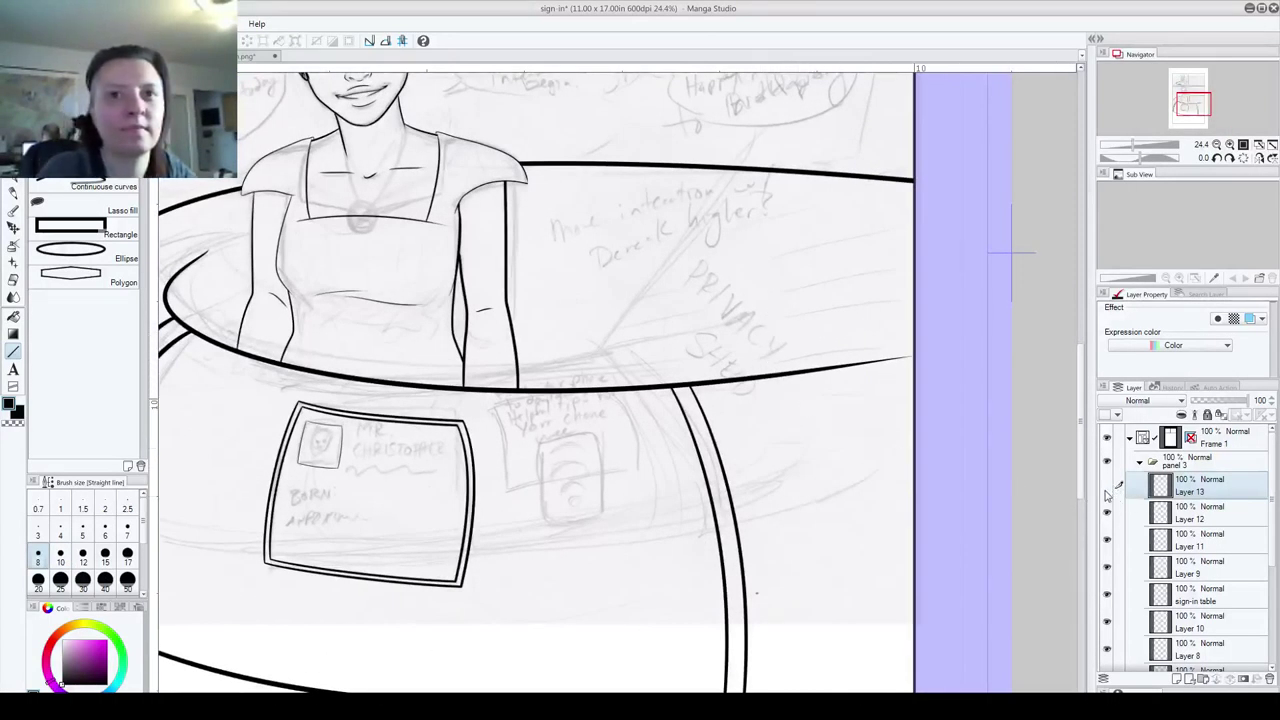
pyautogui.moveTo(712, 433); pyautogui.dragTo(657, 442)
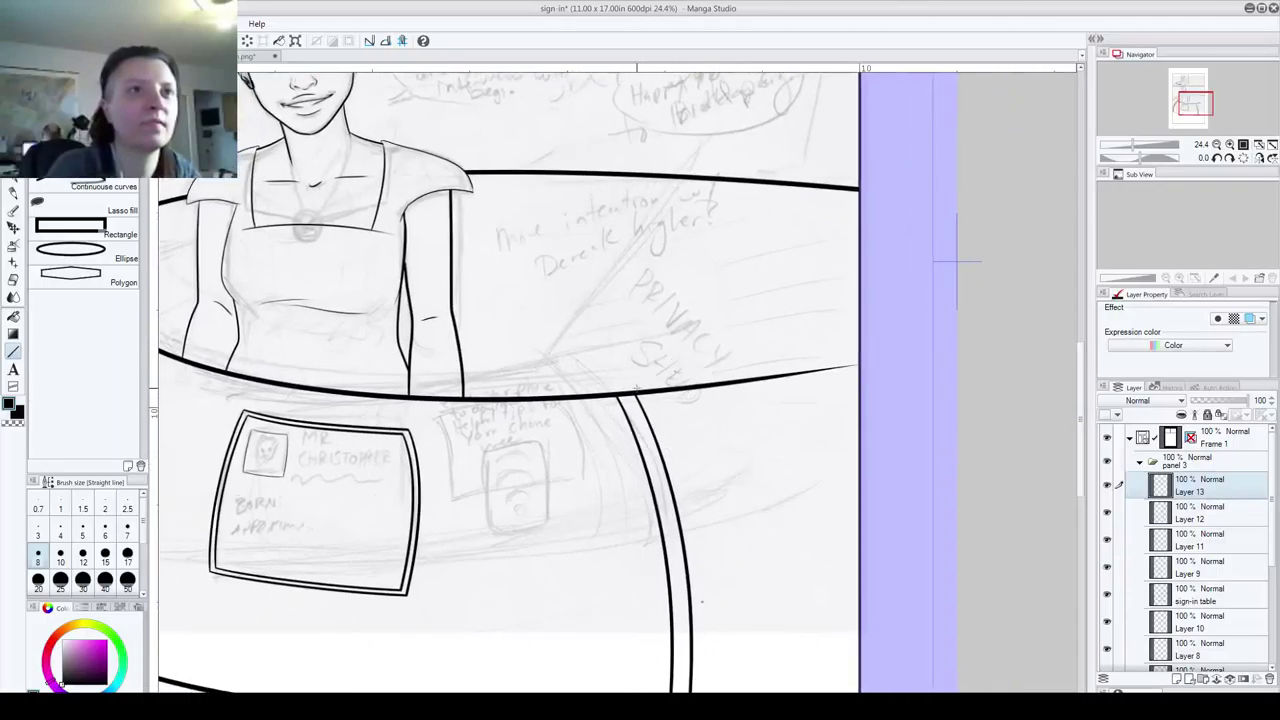
pyautogui.moveTo(637, 391); pyautogui.dragTo(913, 143)
pyautogui.hotkey('ctrl', 'z')
pyautogui.moveTo(636, 393); pyautogui.dragTo(822, 210)
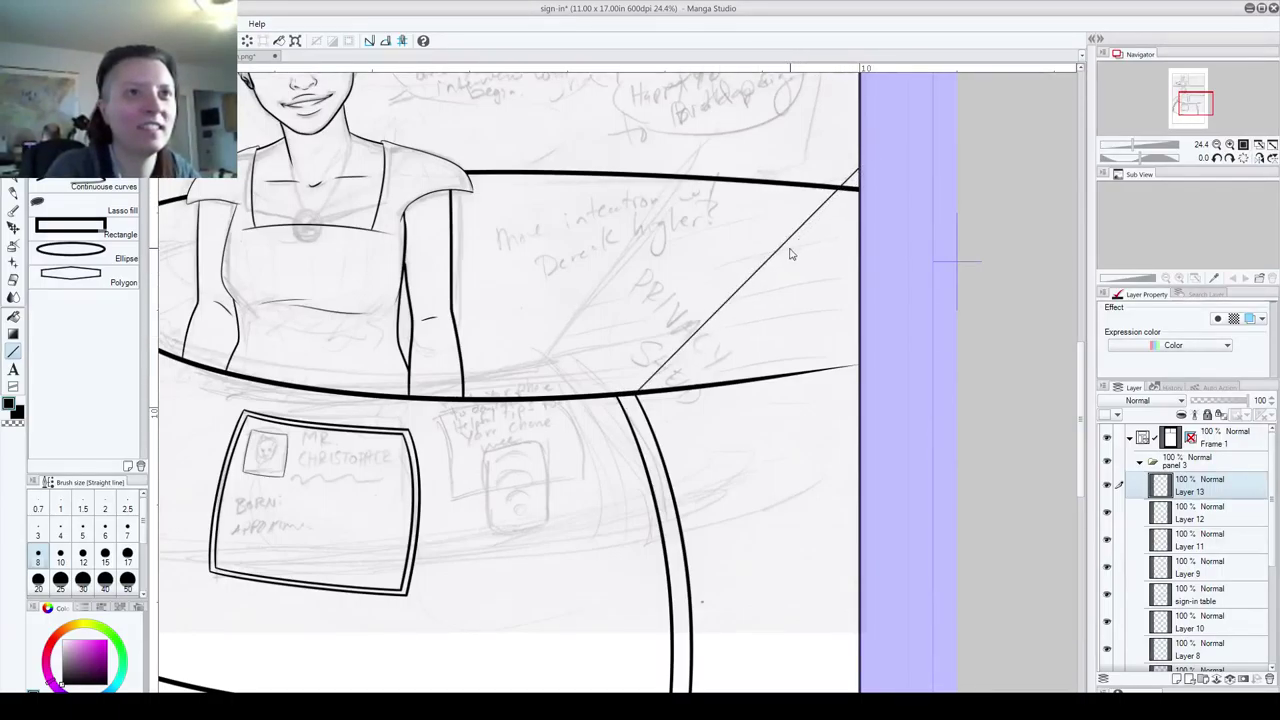
pyautogui.moveTo(618, 392); pyautogui.dragTo(879, 134)
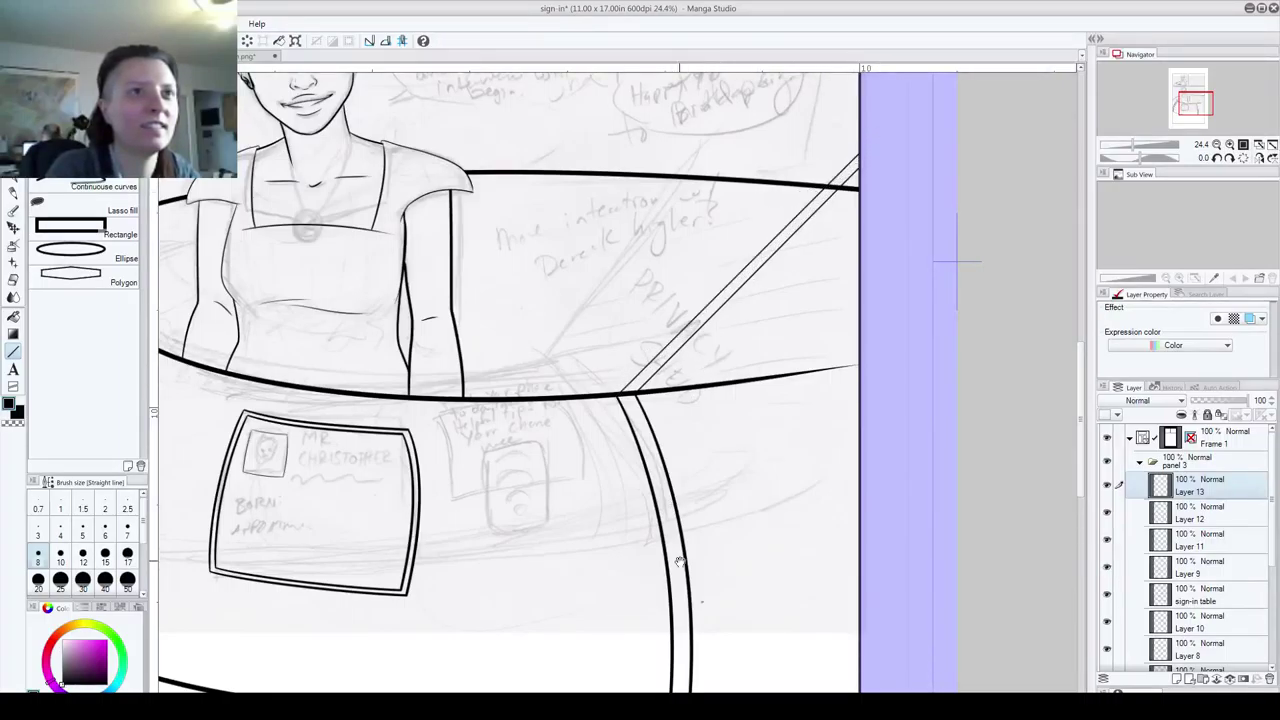
# - Draw two straight lines from the right seam's lower end diagonally down to the panel's right border
pyautogui.moveTo(742, 635); pyautogui.dragTo(880, 166)
pyautogui.moveTo(842, 255); pyautogui.dragTo(925, 393)
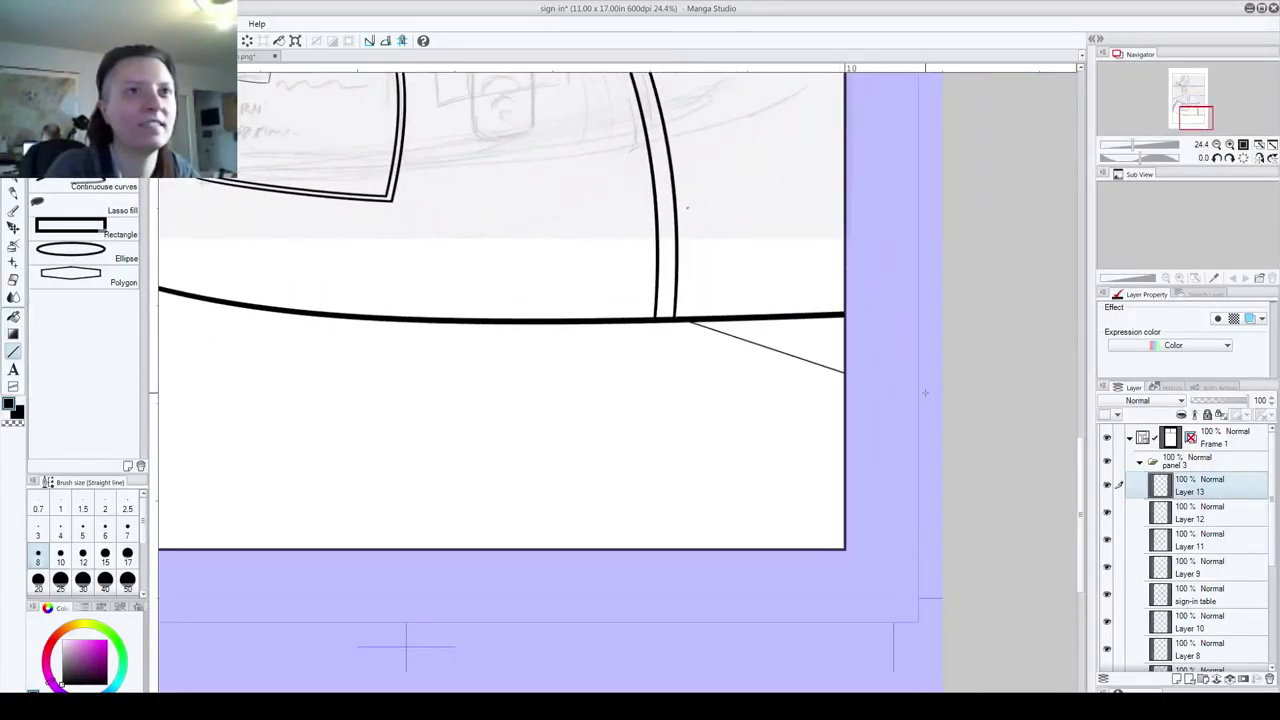
pyautogui.hotkey('ctrl', 'z')
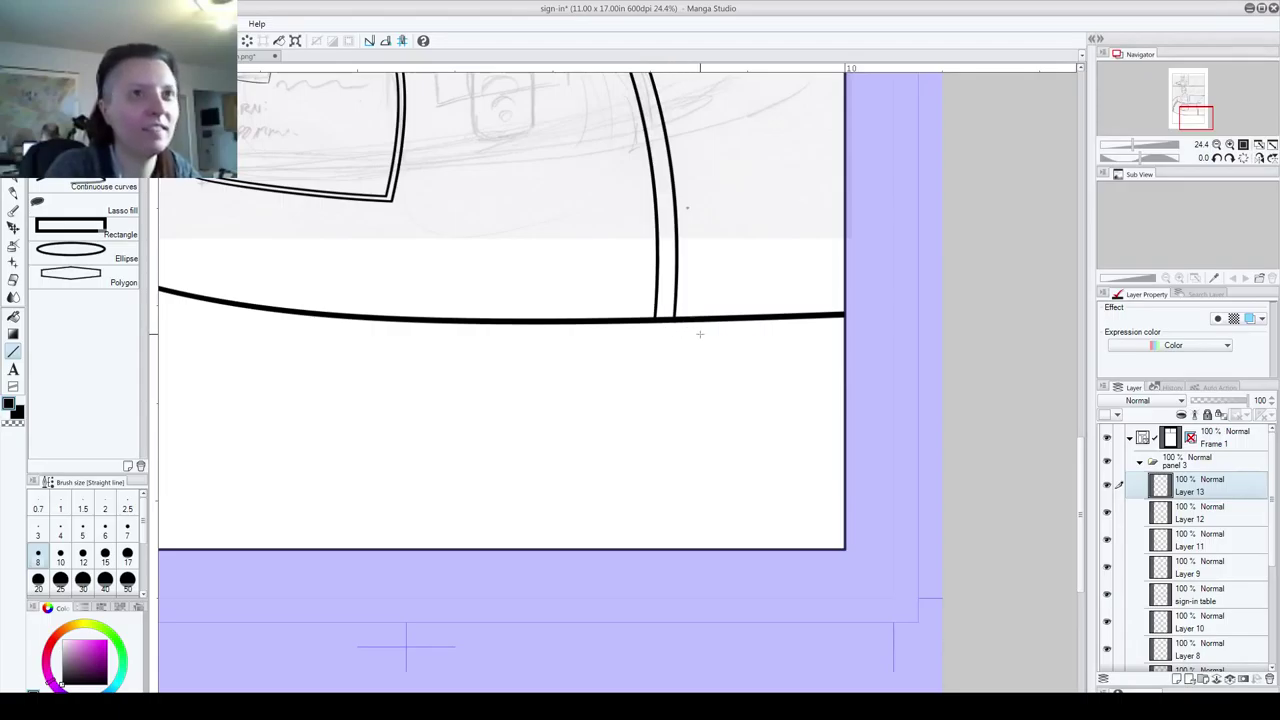
pyautogui.moveTo(676, 318); pyautogui.dragTo(896, 410)
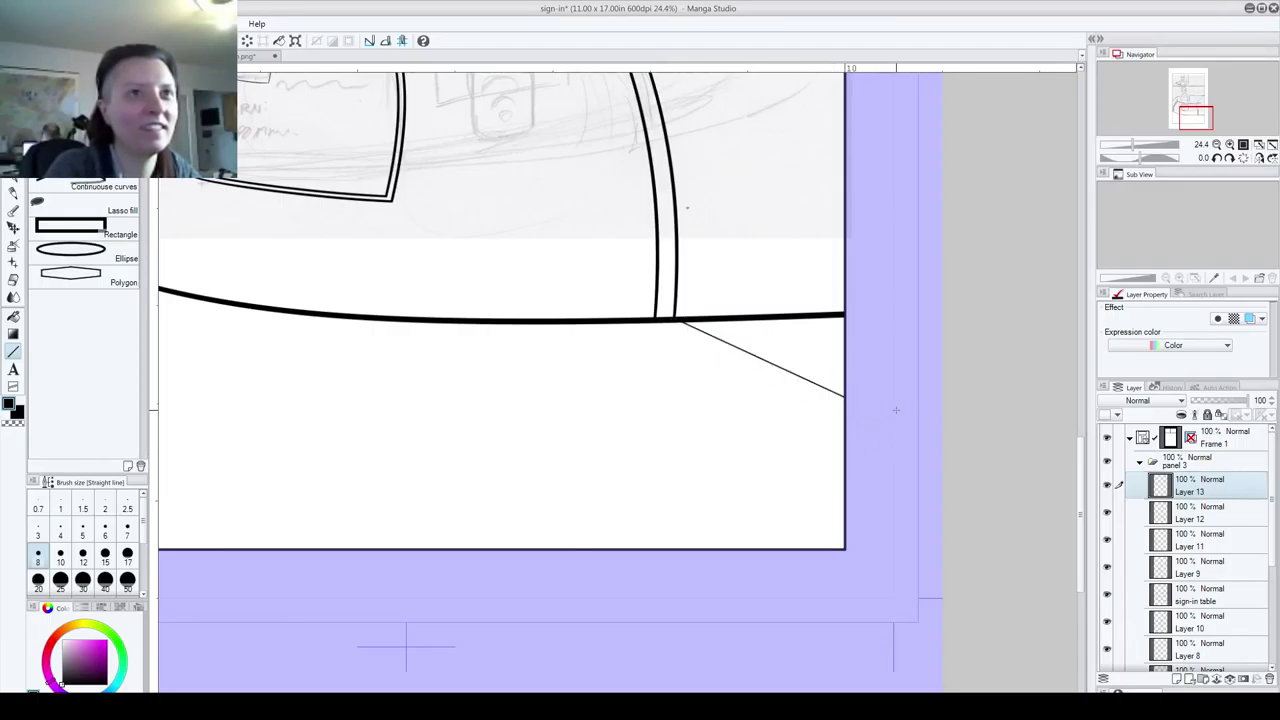
pyautogui.moveTo(657, 319); pyautogui.dragTo(927, 463)
# - Draw two straight lines from the left seam's upper end diagonally up to the panel's left border
pyautogui.moveTo(510, 212); pyautogui.dragTo(563, 586)
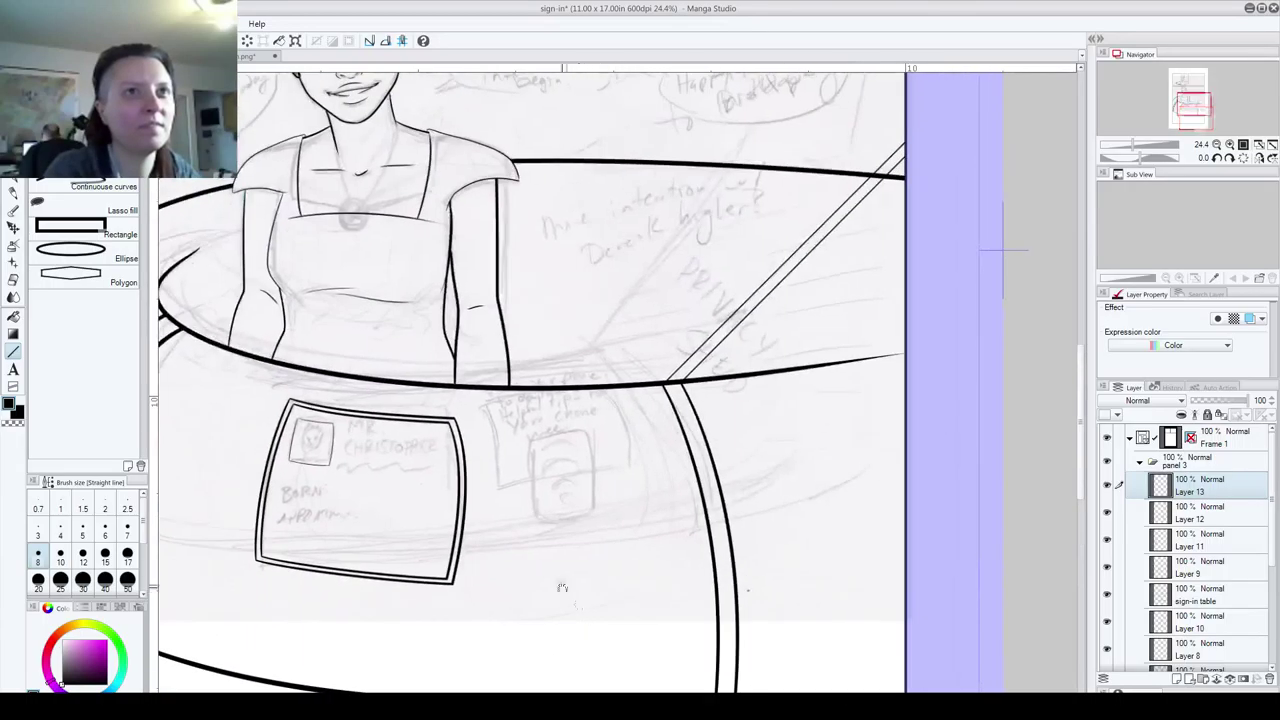
pyautogui.moveTo(501, 560); pyautogui.dragTo(823, 594)
pyautogui.moveTo(488, 347); pyautogui.dragTo(383, 165)
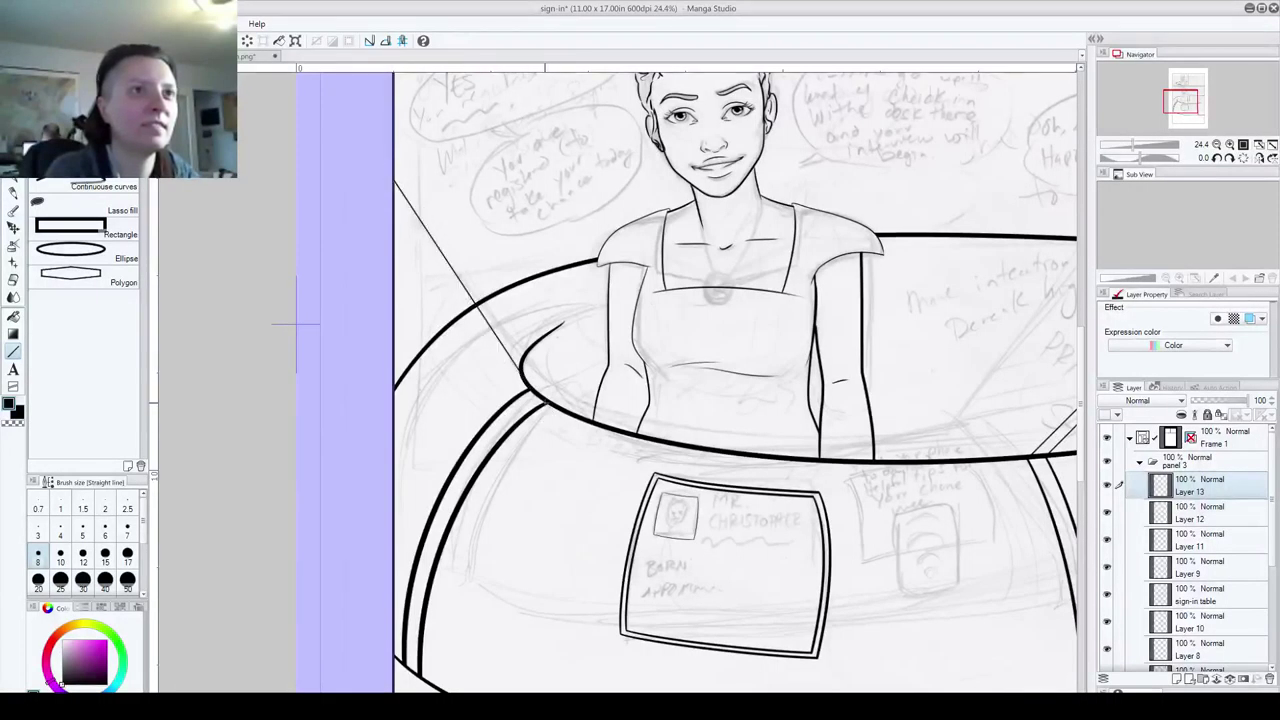
pyautogui.moveTo(545, 400); pyautogui.dragTo(372, 131)
# - Draw a short straight line from the left seam's lower end diagonally down to the panel's left border
pyautogui.moveTo(502, 569); pyautogui.dragTo(713, 73)
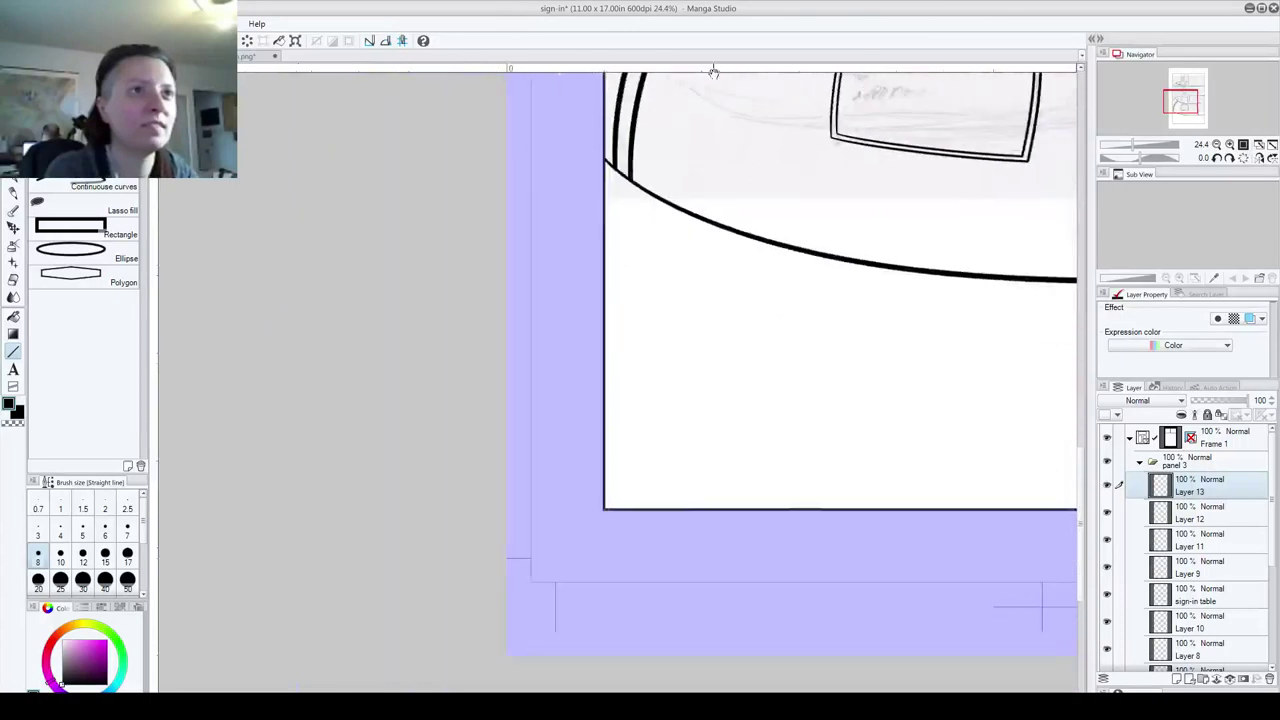
pyautogui.moveTo(630, 175); pyautogui.dragTo(559, 250)
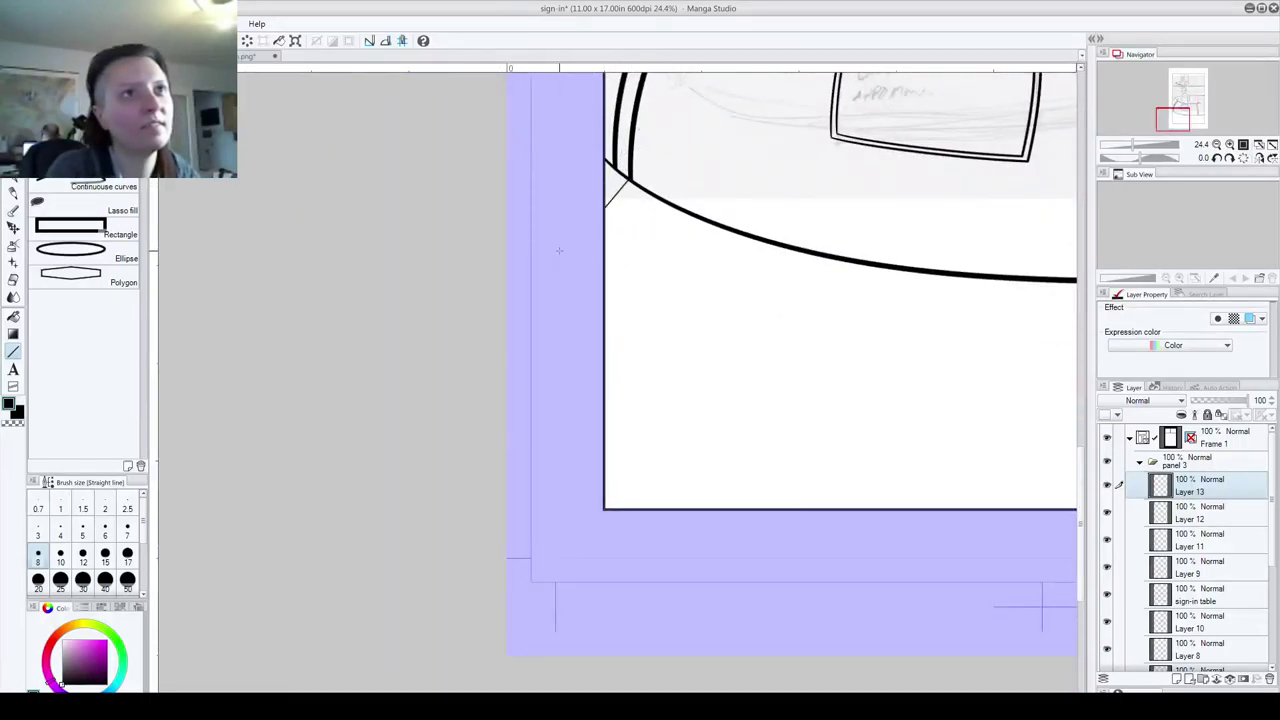
pyautogui.moveTo(631, 176); pyautogui.dragTo(587, 226)
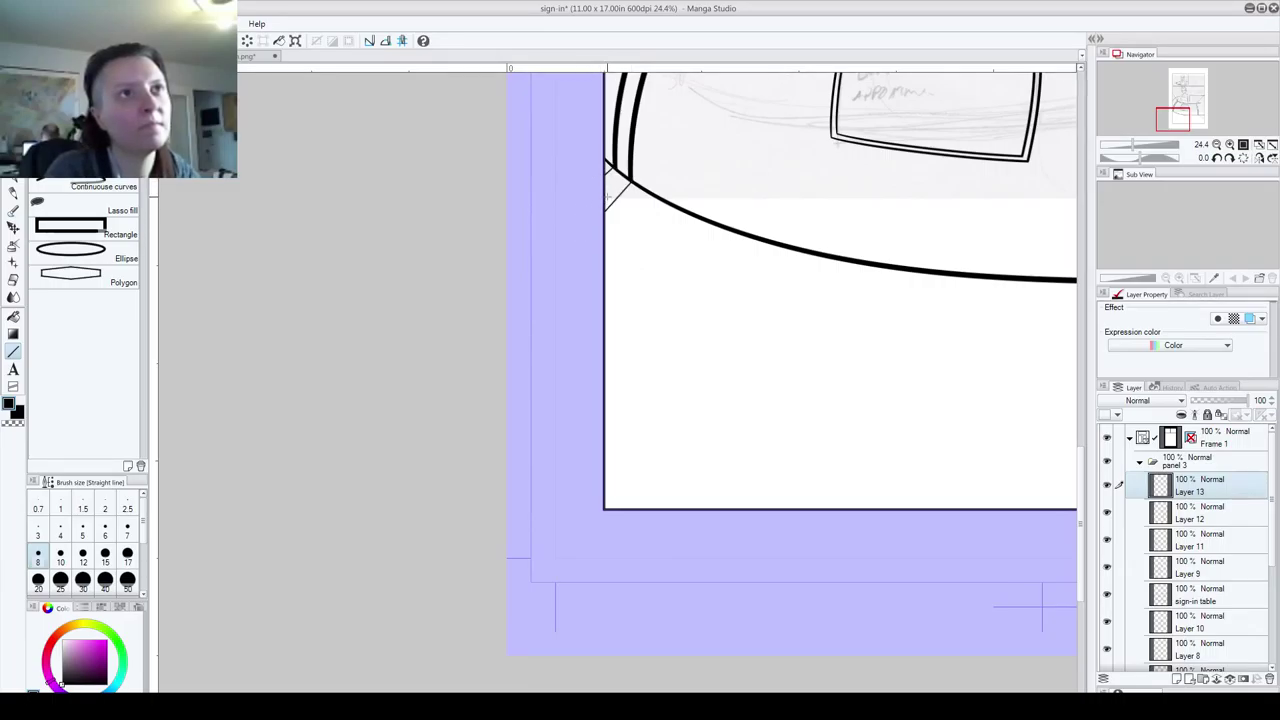
# - On a new layer above Layer 13, ink the curved top edge of the phone notice's frame with the yeti_inker 4 pen at size 10
pyautogui.moveTo(875, 171); pyautogui.dragTo(648, 481)
pyautogui.moveTo(836, 374); pyautogui.dragTo(446, 554)
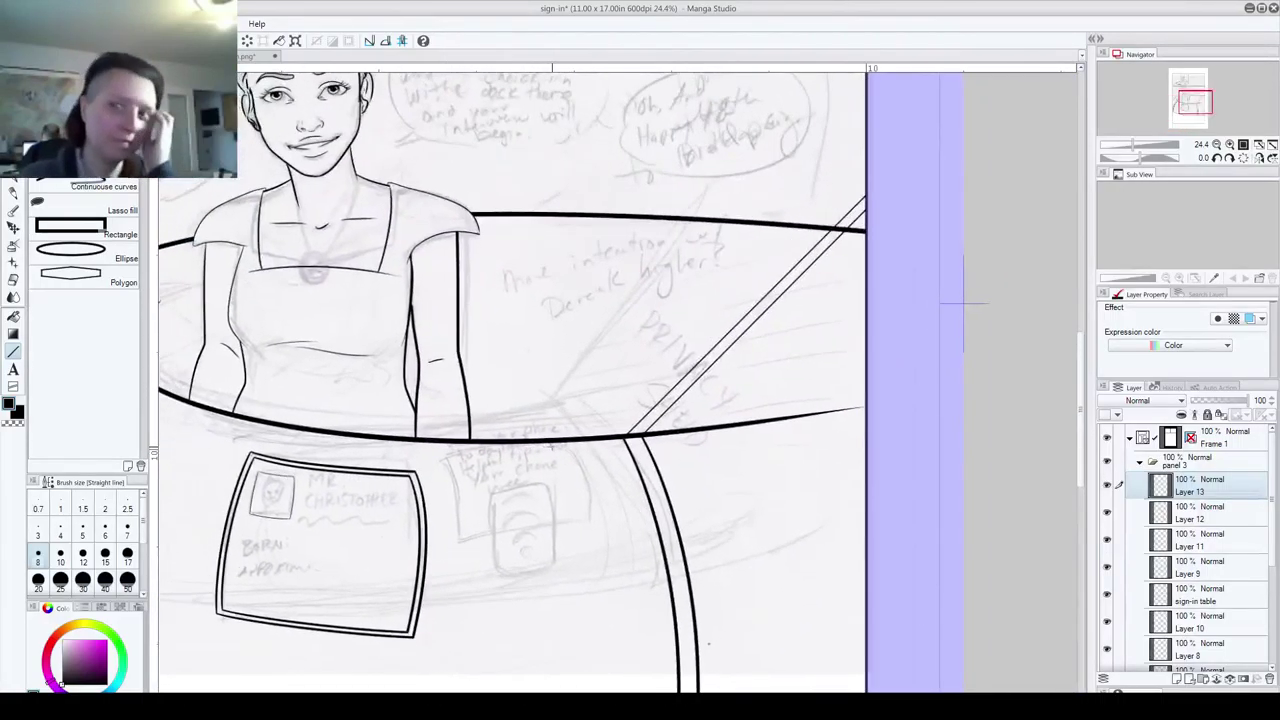
pyautogui.scroll(-5, 561, 416)
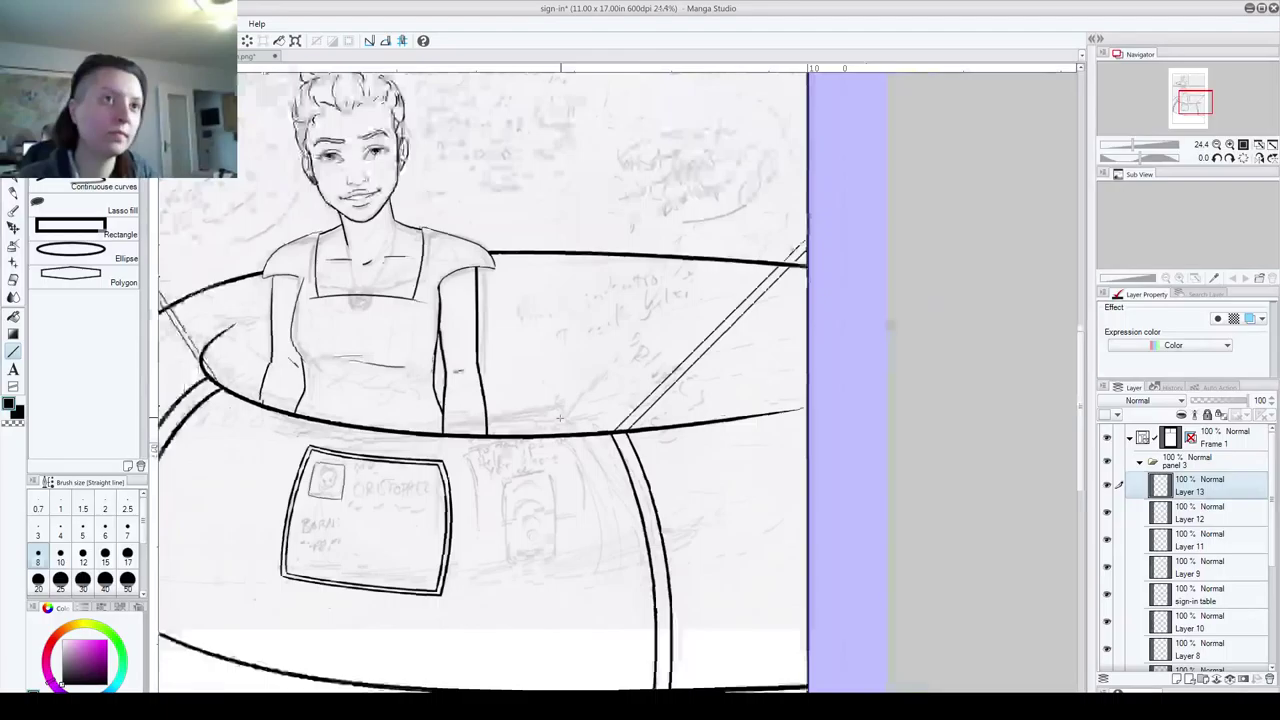
pyautogui.moveTo(555, 398); pyautogui.dragTo(637, 356)
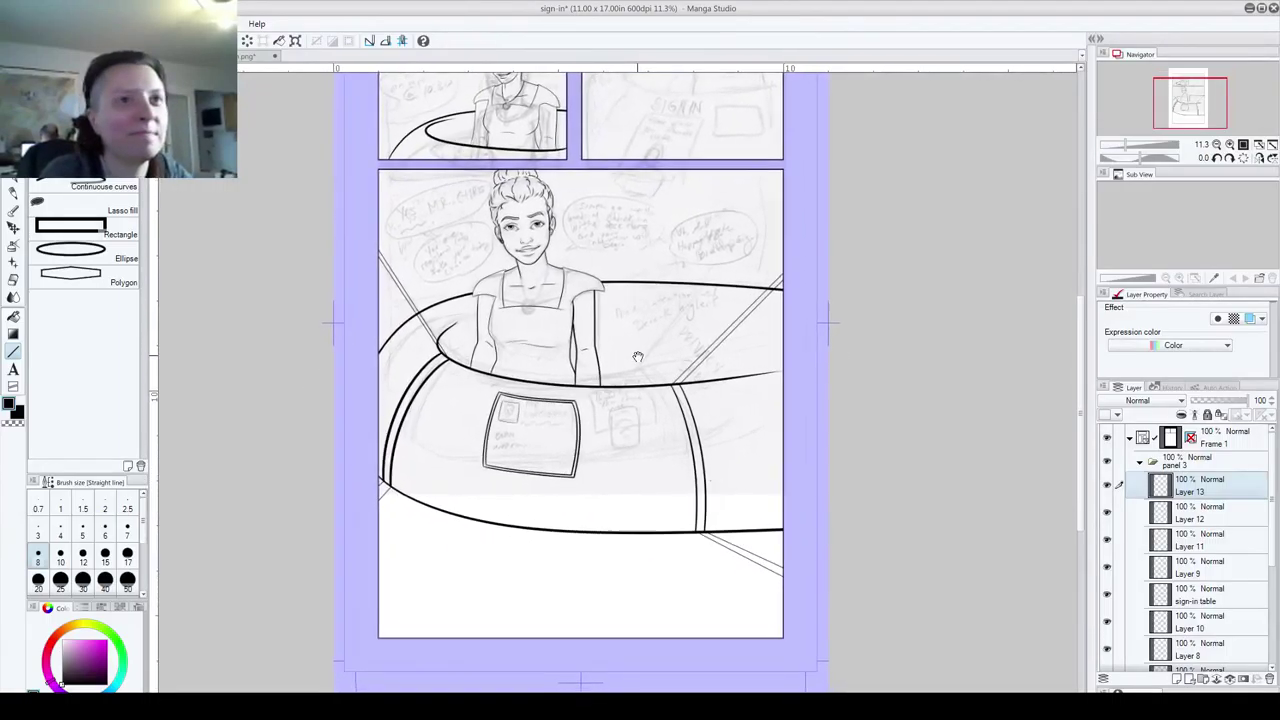
pyautogui.click(1177, 679)
pyautogui.scroll(1, 667, 436)
pyautogui.scroll(5, 667, 436)
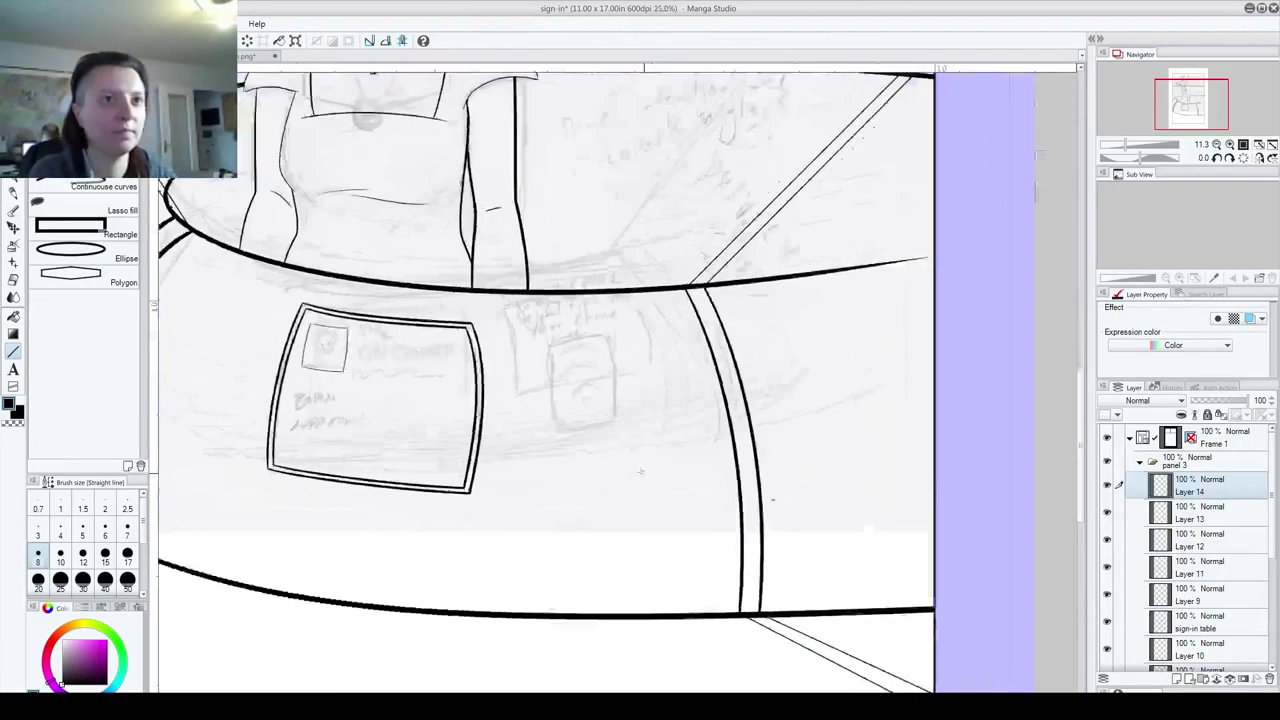
pyautogui.moveTo(607, 442); pyautogui.dragTo(646, 571)
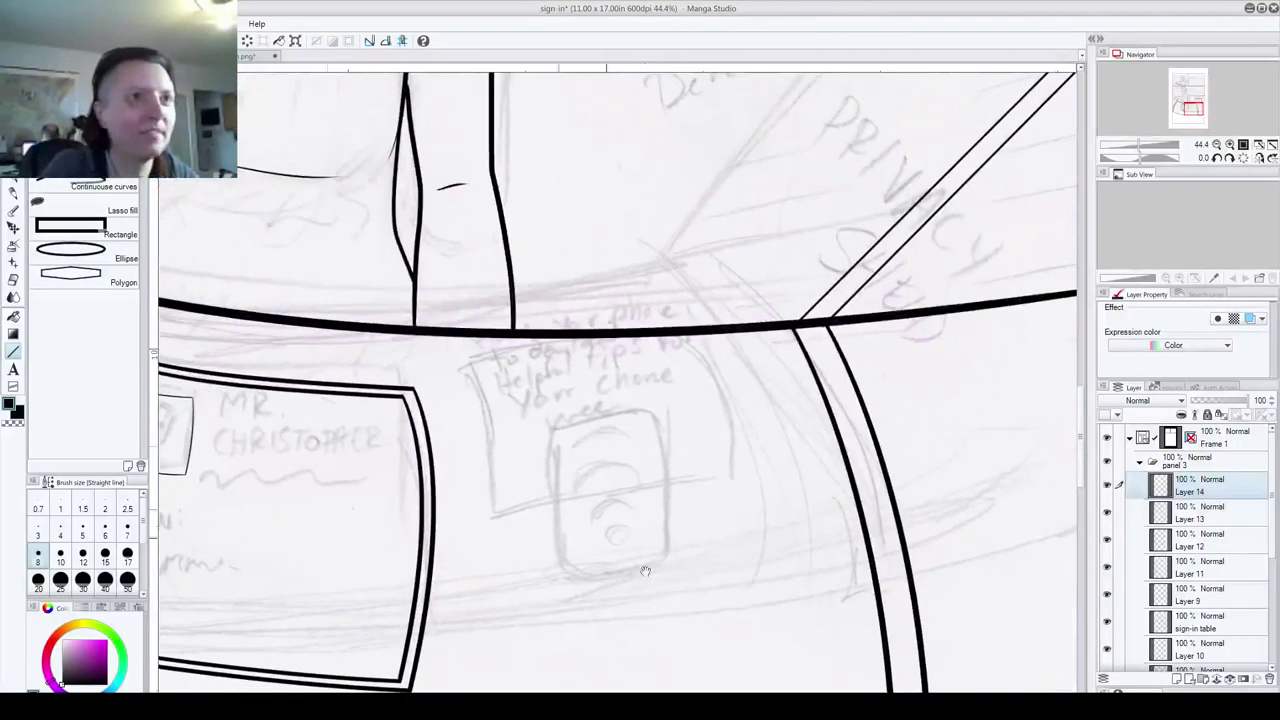
pyautogui.click(14, 189)
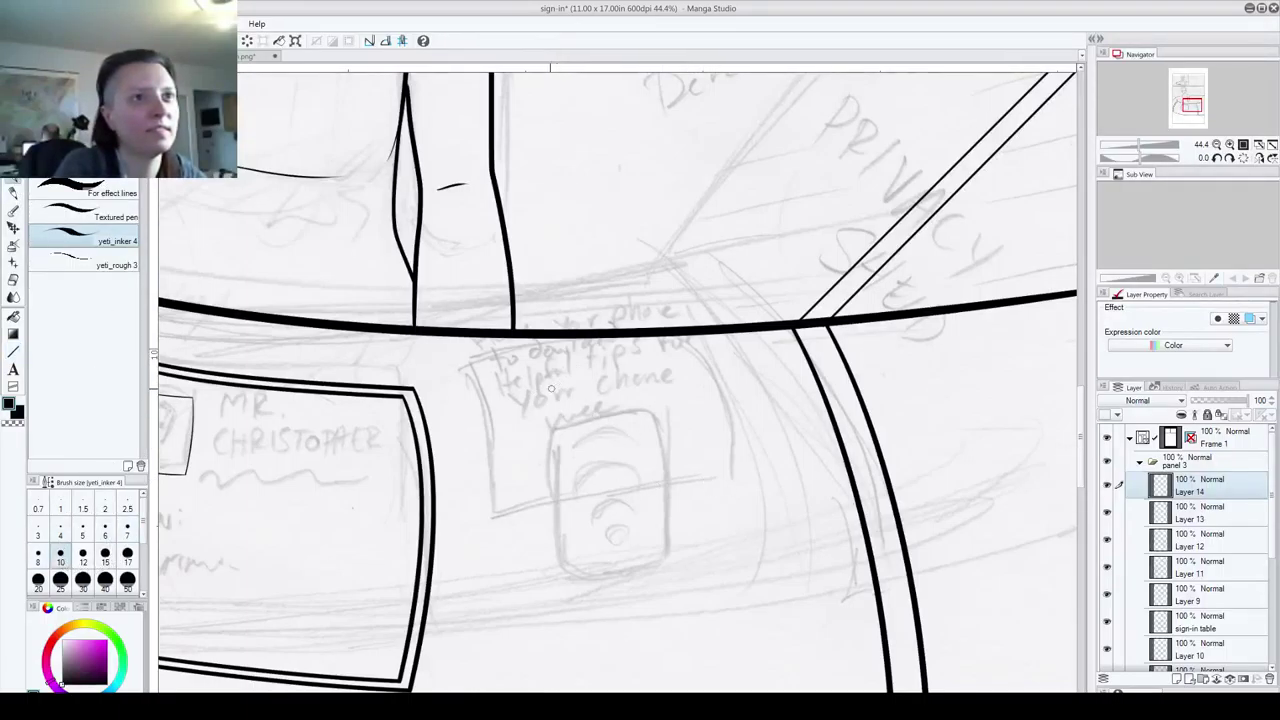
pyautogui.moveTo(484, 377); pyautogui.dragTo(806, 413)
pyautogui.hotkey('ctrl', 'z')
pyautogui.moveTo(488, 390); pyautogui.dragTo(760, 387)
pyautogui.hotkey('ctrl', 'z')
pyautogui.moveTo(482, 390); pyautogui.dragTo(760, 372)
pyautogui.hotkey('ctrl', 'z')
pyautogui.moveTo(488, 382); pyautogui.dragTo(771, 372)
pyautogui.hotkey('ctrl', 'z')
pyautogui.moveTo(476, 390); pyautogui.dragTo(796, 402)
pyautogui.hotkey('ctrl', 'z')
pyautogui.moveTo(481, 390); pyautogui.dragTo(795, 366)
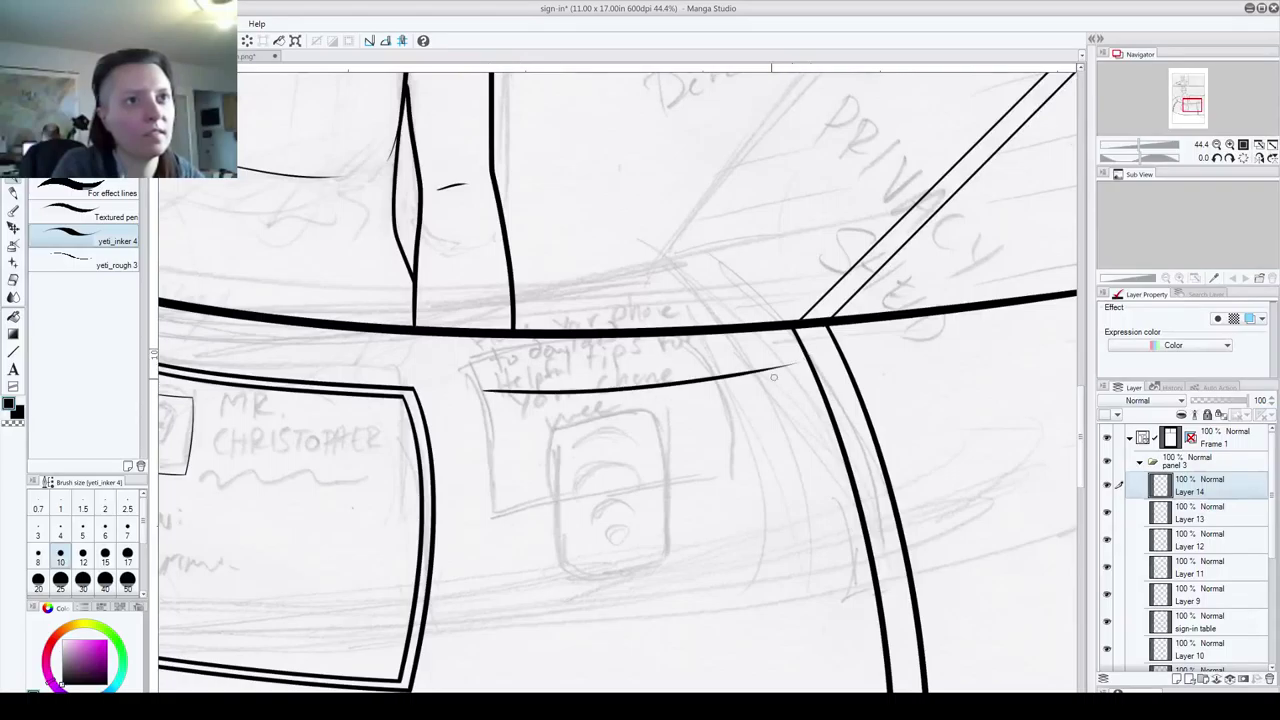
# - Ink the curved bottom edge of the phone notice's frame just below the sketched phone
pyautogui.moveTo(500, 577)
pyautogui.mouseDown()
pyautogui.moveTo(745, 575)
pyautogui.moveTo(855, 560)
pyautogui.mouseUp()
pyautogui.hotkey('ctrl', 'z')
pyautogui.moveTo(500, 598)
pyautogui.mouseDown()
pyautogui.moveTo(737, 587)
pyautogui.moveTo(835, 565)
pyautogui.mouseUp()
# - Ink the curved right edge and the left edge of the phone notice's frame, crossing its top and bottom edges
pyautogui.moveTo(758, 358); pyautogui.dragTo(798, 662)
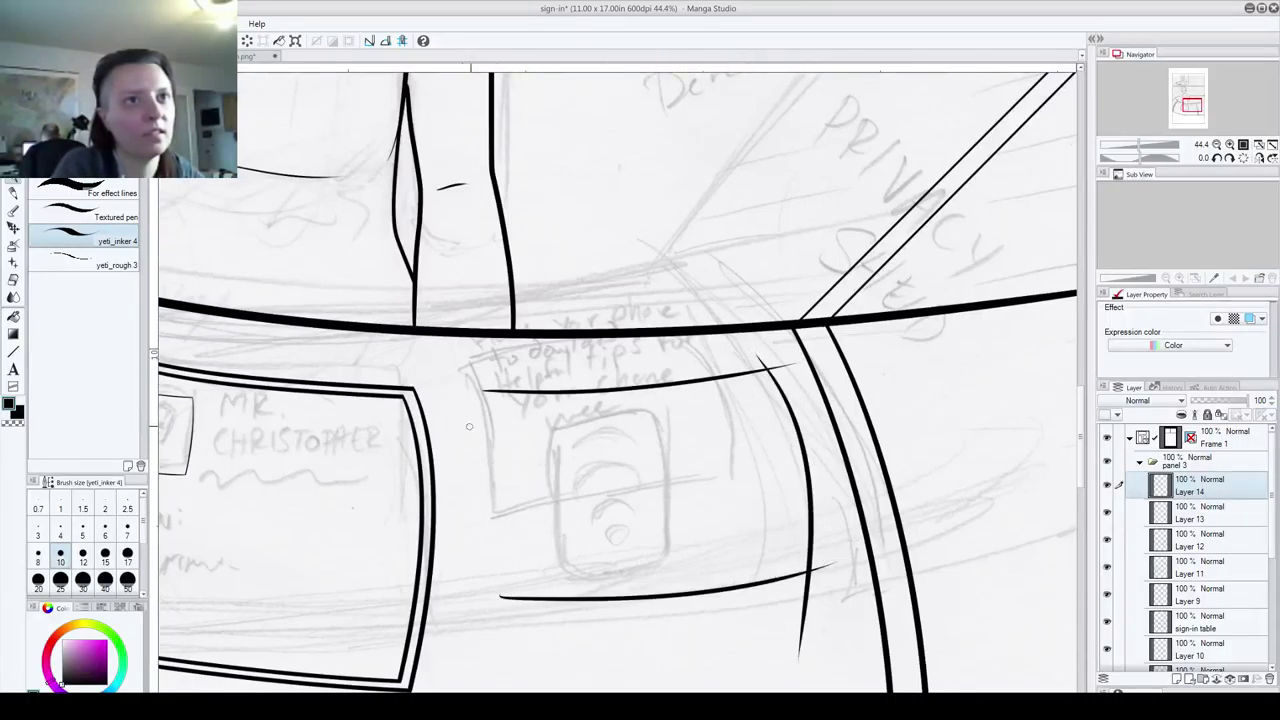
pyautogui.hotkey('ctrl', 'z')
pyautogui.moveTo(761, 362); pyautogui.dragTo(786, 678)
pyautogui.hotkey('ctrl', 'z')
pyautogui.moveTo(755, 354)
pyautogui.mouseDown()
pyautogui.moveTo(814, 561)
pyautogui.moveTo(816, 622)
pyautogui.mouseUp()
pyautogui.hotkey('ctrl', 'z')
pyautogui.moveTo(752, 356); pyautogui.dragTo(812, 640)
pyautogui.hotkey('ctrl', 'z')
pyautogui.moveTo(755, 352)
pyautogui.mouseDown()
pyautogui.moveTo(792, 420)
pyautogui.moveTo(808, 640)
pyautogui.mouseUp()
pyautogui.moveTo(505, 460); pyautogui.dragTo(510, 658)
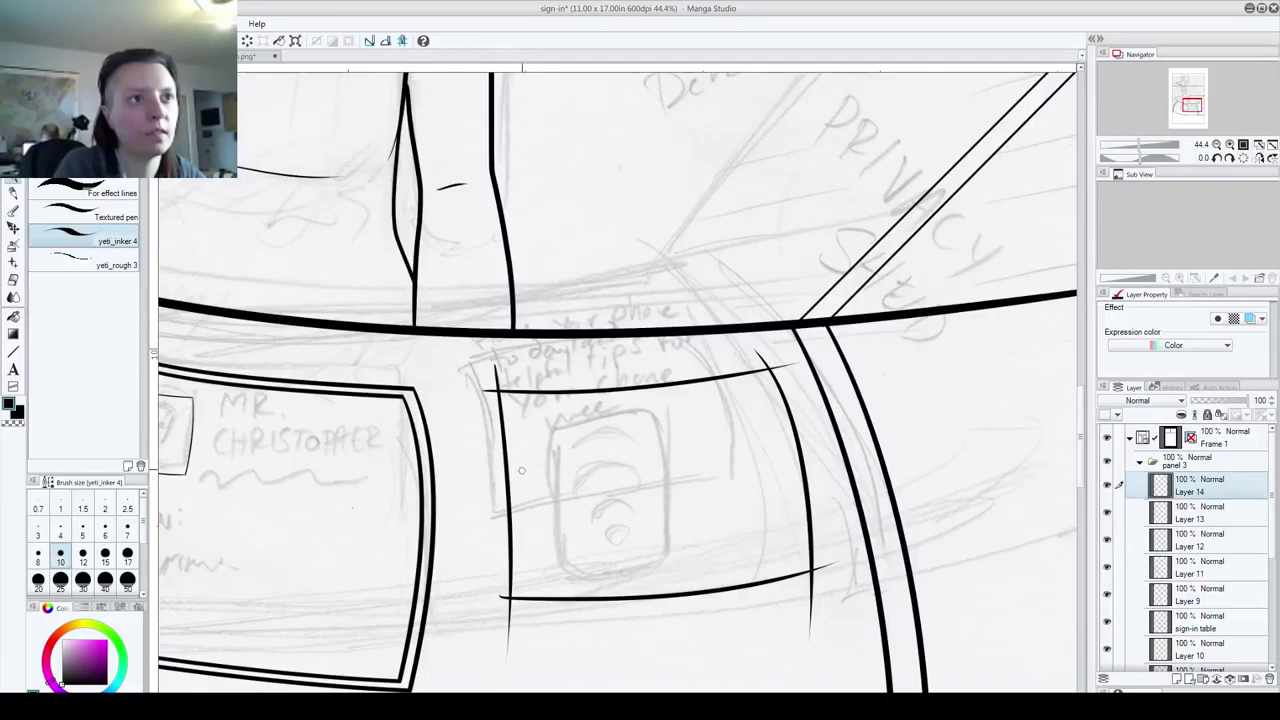
# - Erase the line ends that overshoot the upper two corners of the phone notice's frame
pyautogui.scroll(10, 458, 436)
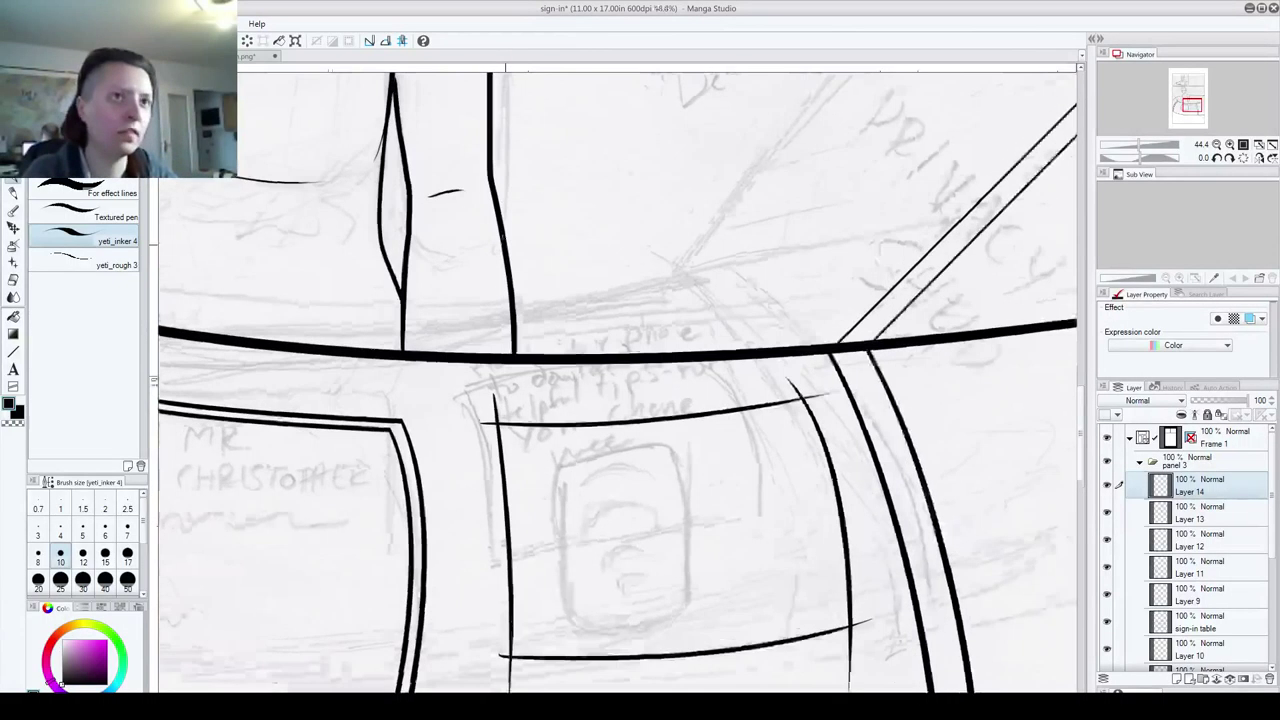
pyautogui.moveTo(514, 309)
pyautogui.mouseDown()
pyautogui.moveTo(553, 310)
pyautogui.moveTo(563, 294)
pyautogui.mouseUp()
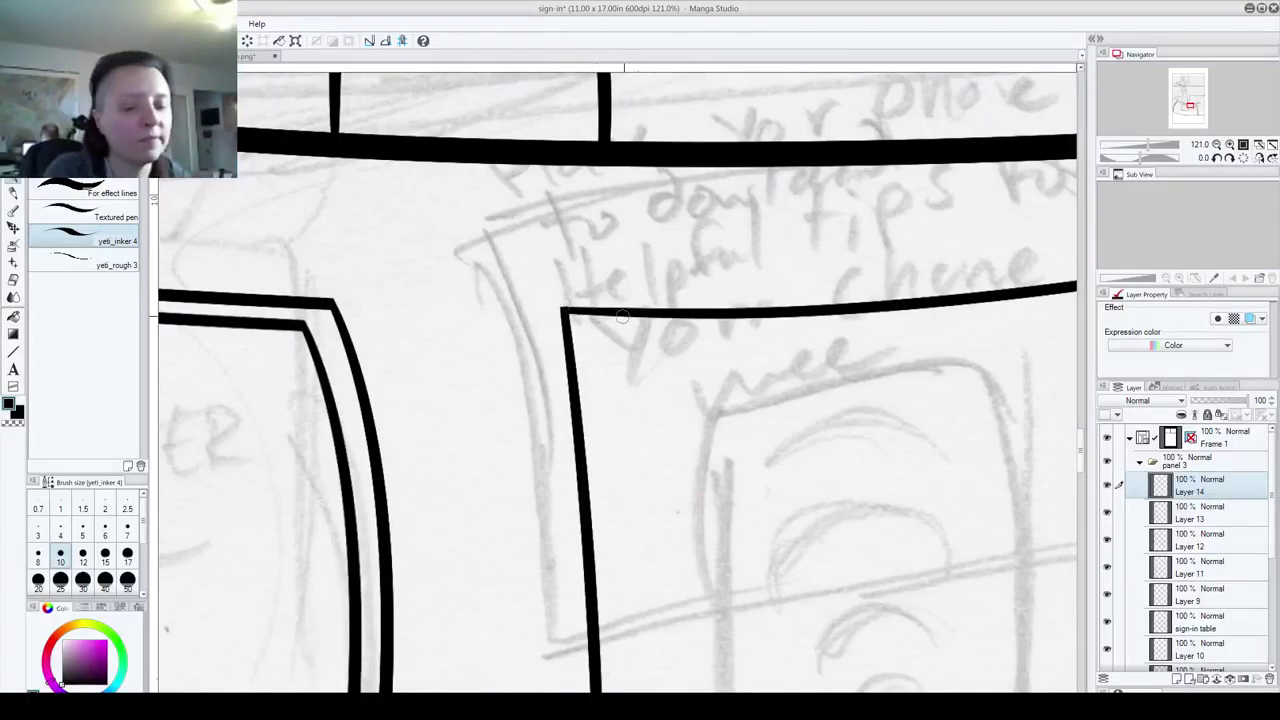
pyautogui.moveTo(908, 316); pyautogui.dragTo(585, 321)
pyautogui.moveTo(714, 229)
pyautogui.mouseDown()
pyautogui.moveTo(756, 273)
pyautogui.moveTo(746, 276)
pyautogui.moveTo(858, 260)
pyautogui.mouseUp()
# - Erase the line ends that overshoot the lower two corners of the phone notice's frame
pyautogui.moveTo(821, 530); pyautogui.dragTo(785, 100)
pyautogui.moveTo(777, 517)
pyautogui.mouseDown()
pyautogui.moveTo(753, 459)
pyautogui.moveTo(818, 306)
pyautogui.mouseUp()
pyautogui.moveTo(807, 360)
pyautogui.mouseDown()
pyautogui.moveTo(808, 292)
pyautogui.moveTo(826, 285)
pyautogui.mouseUp()
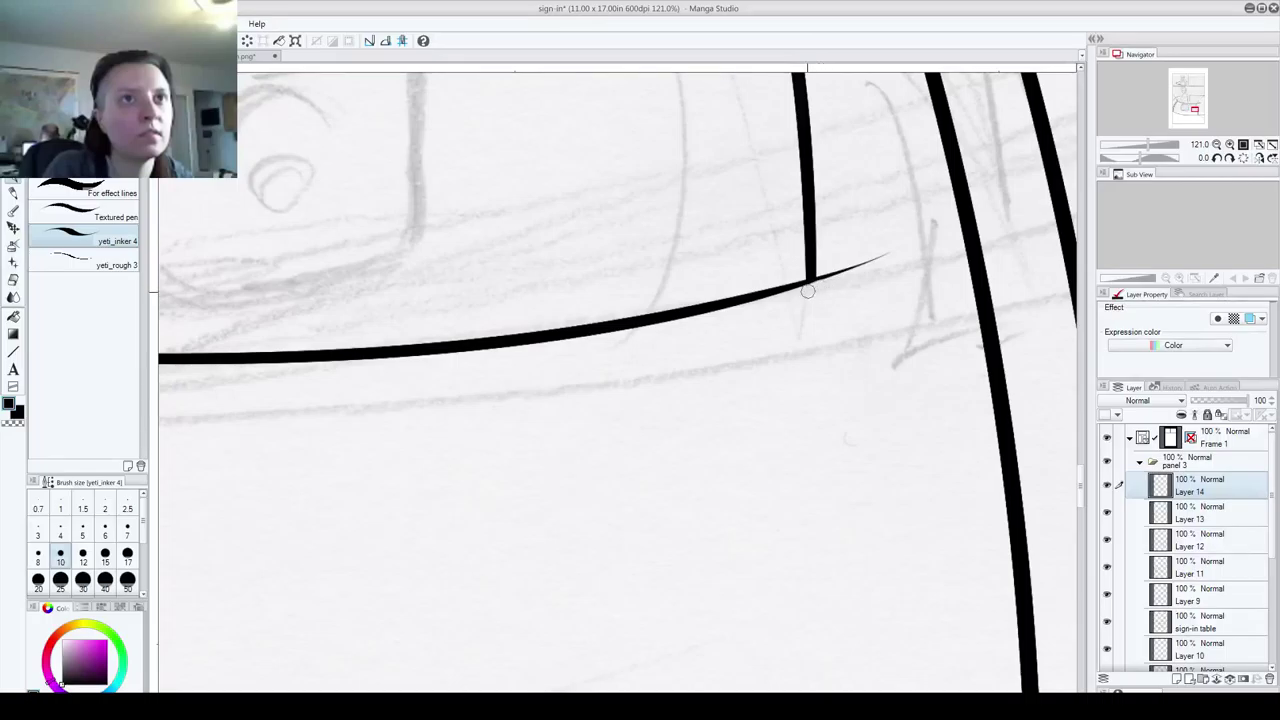
pyautogui.moveTo(823, 285); pyautogui.dragTo(886, 256)
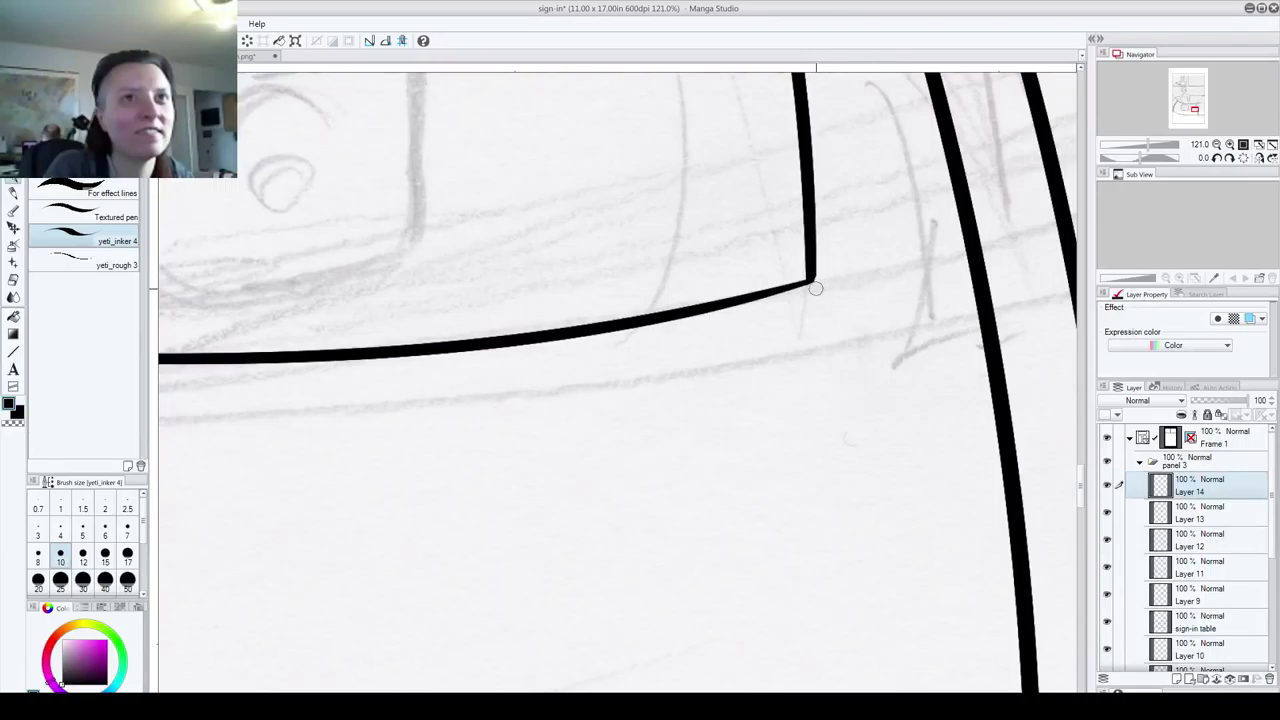
pyautogui.moveTo(322, 454); pyautogui.dragTo(834, 523)
pyautogui.moveTo(490, 598); pyautogui.dragTo(499, 436)
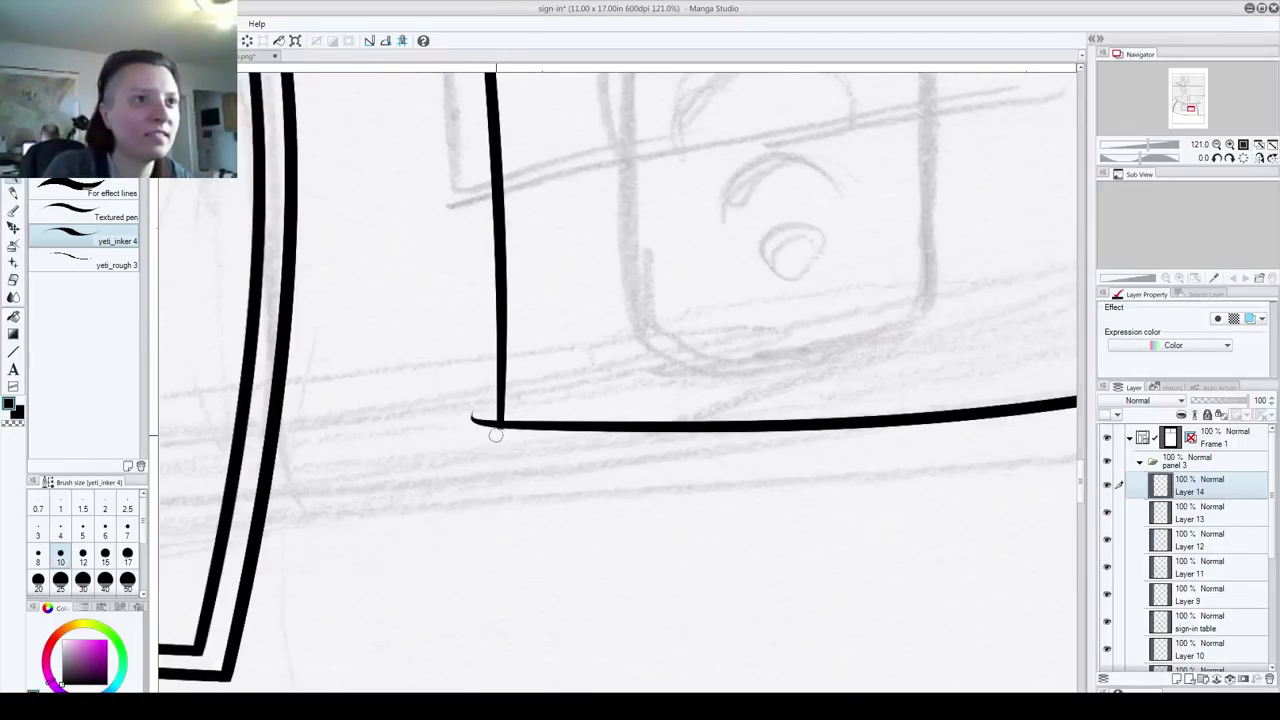
pyautogui.moveTo(486, 434)
pyautogui.mouseDown()
pyautogui.moveTo(477, 420)
pyautogui.moveTo(489, 416)
pyautogui.moveTo(466, 411)
pyautogui.mouseUp()
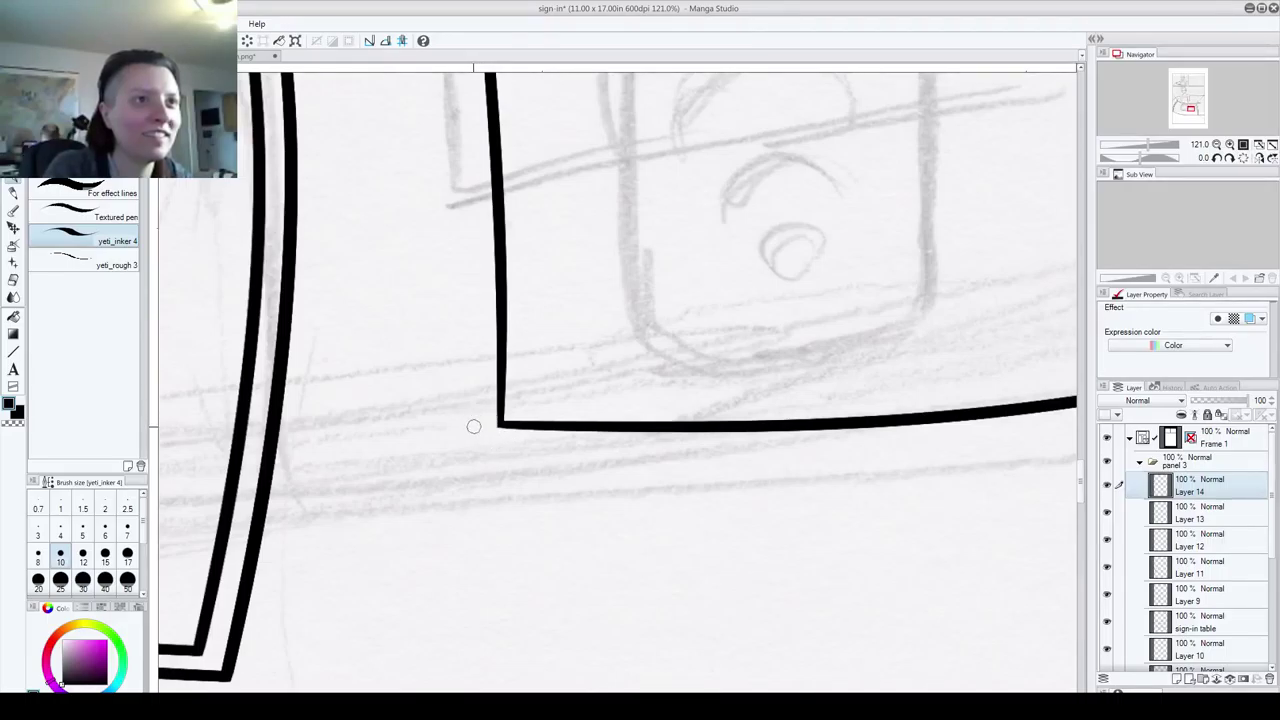
# - Save the sign-in comic page
pyautogui.scroll(-4, 610, 335)
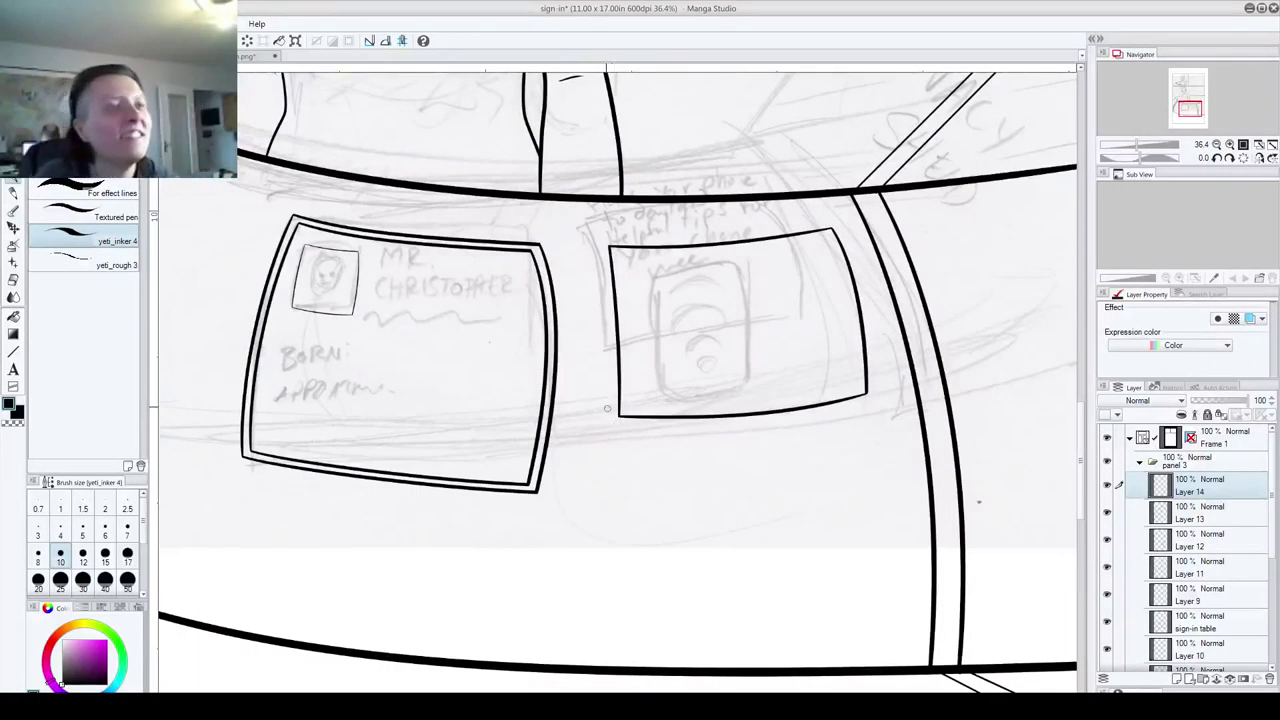
pyautogui.moveTo(505, 220)
pyautogui.mouseDown()
pyautogui.moveTo(558, 532)
pyautogui.moveTo(527, 553)
pyautogui.moveTo(584, 519)
pyautogui.moveTo(584, 496)
pyautogui.moveTo(629, 566)
pyautogui.mouseUp()
pyautogui.moveTo(538, 90)
pyautogui.mouseDown()
pyautogui.moveTo(549, 259)
pyautogui.moveTo(603, 579)
pyautogui.moveTo(539, 374)
pyautogui.moveTo(518, 222)
pyautogui.moveTo(544, 524)
pyautogui.mouseUp()
pyautogui.moveTo(563, 601); pyautogui.dragTo(535, 325)
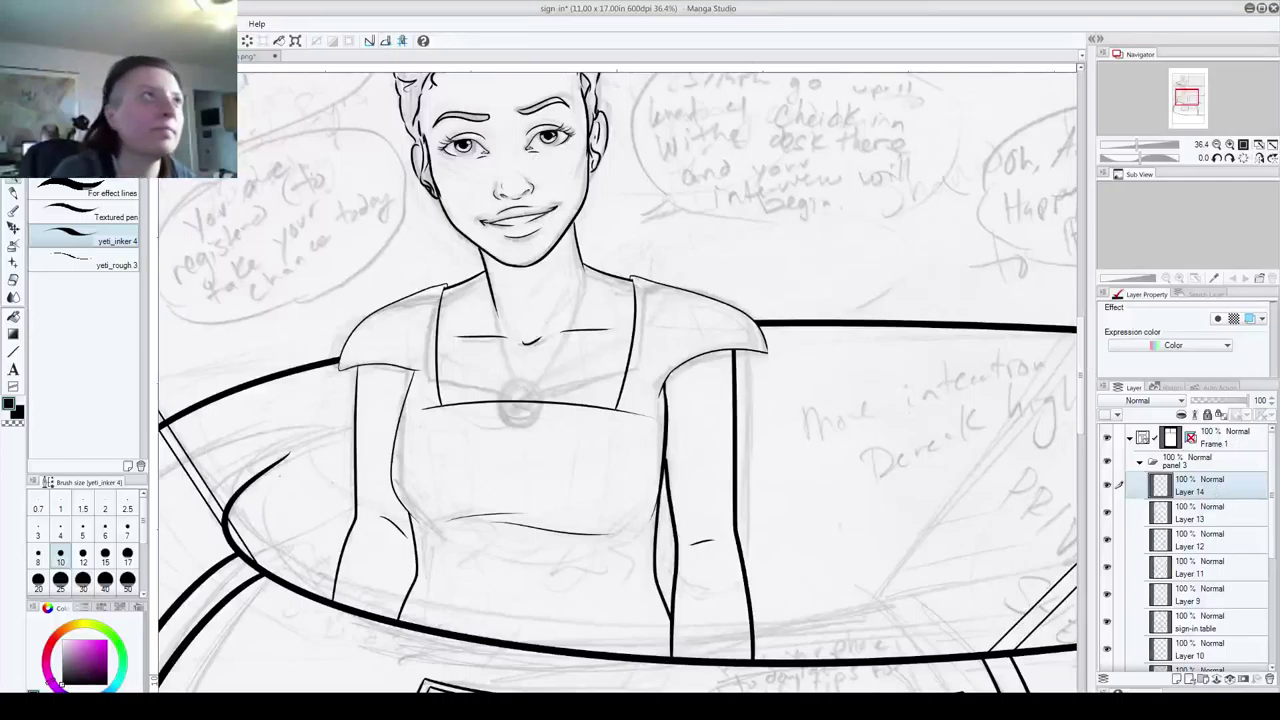
pyautogui.click(14, 24)
pyautogui.moveTo(40, 24)
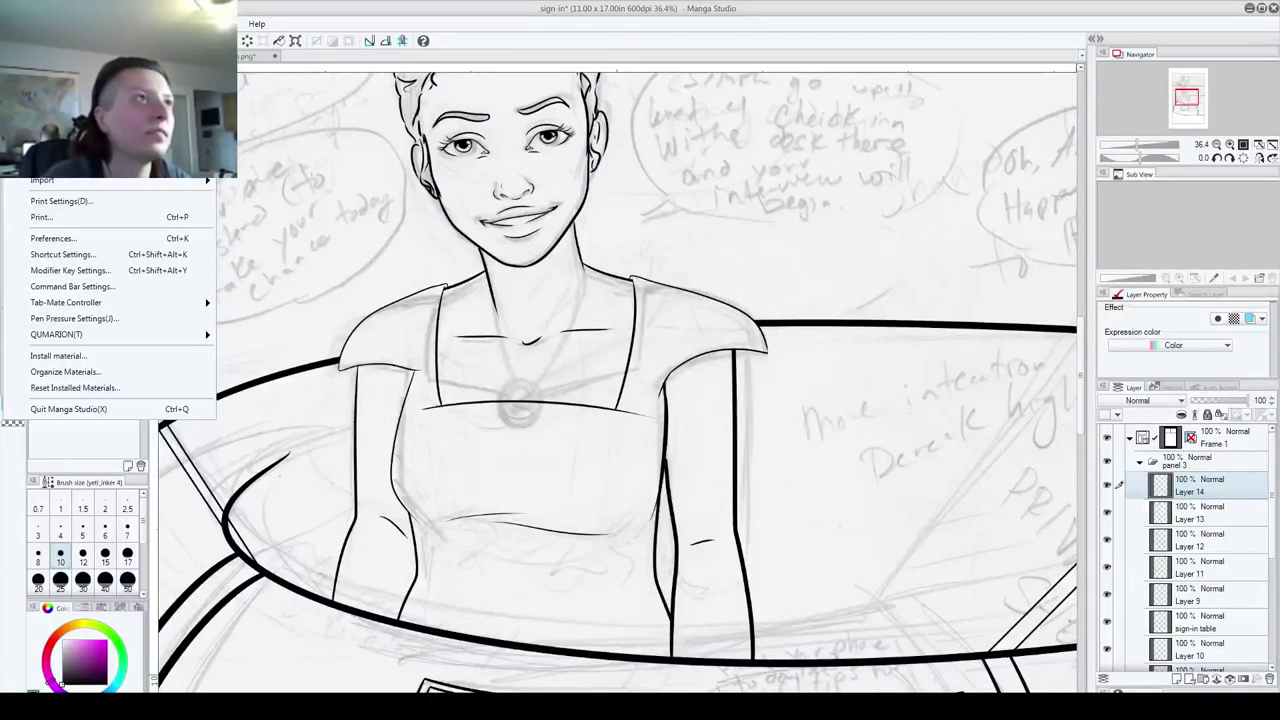
pyautogui.click(252, 118)
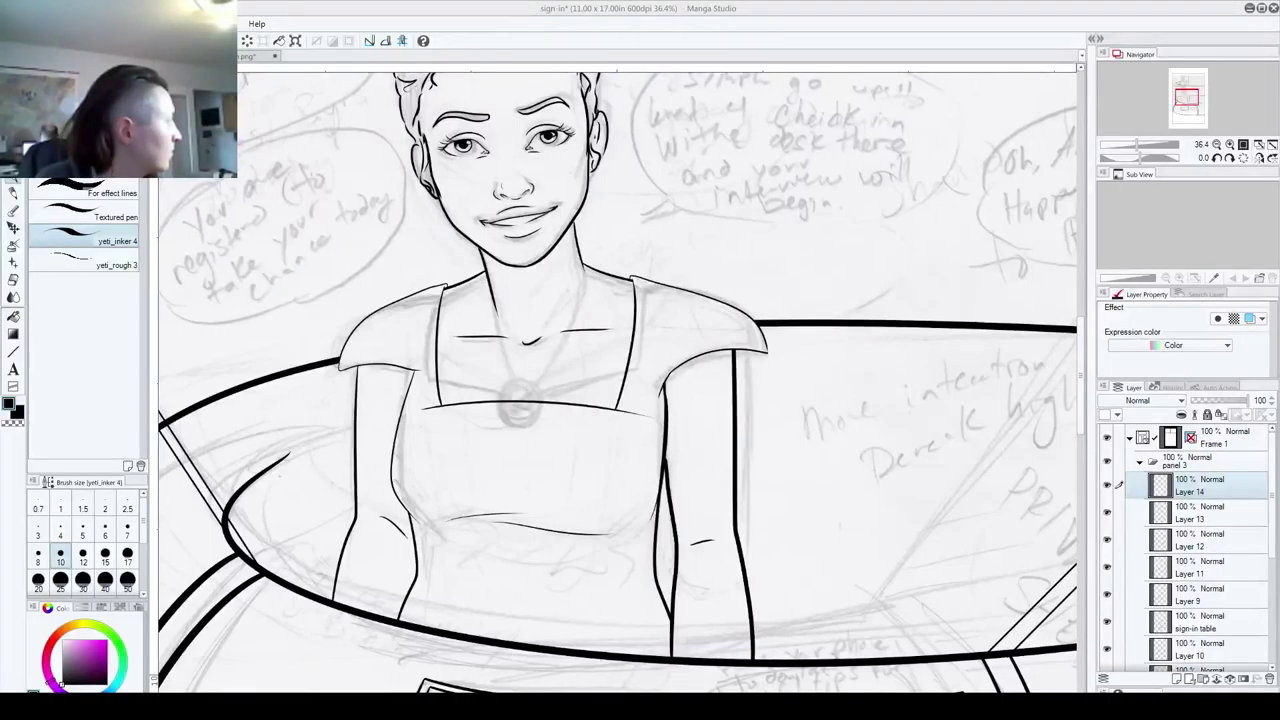
pyautogui.hotkey('ctrl', 's')
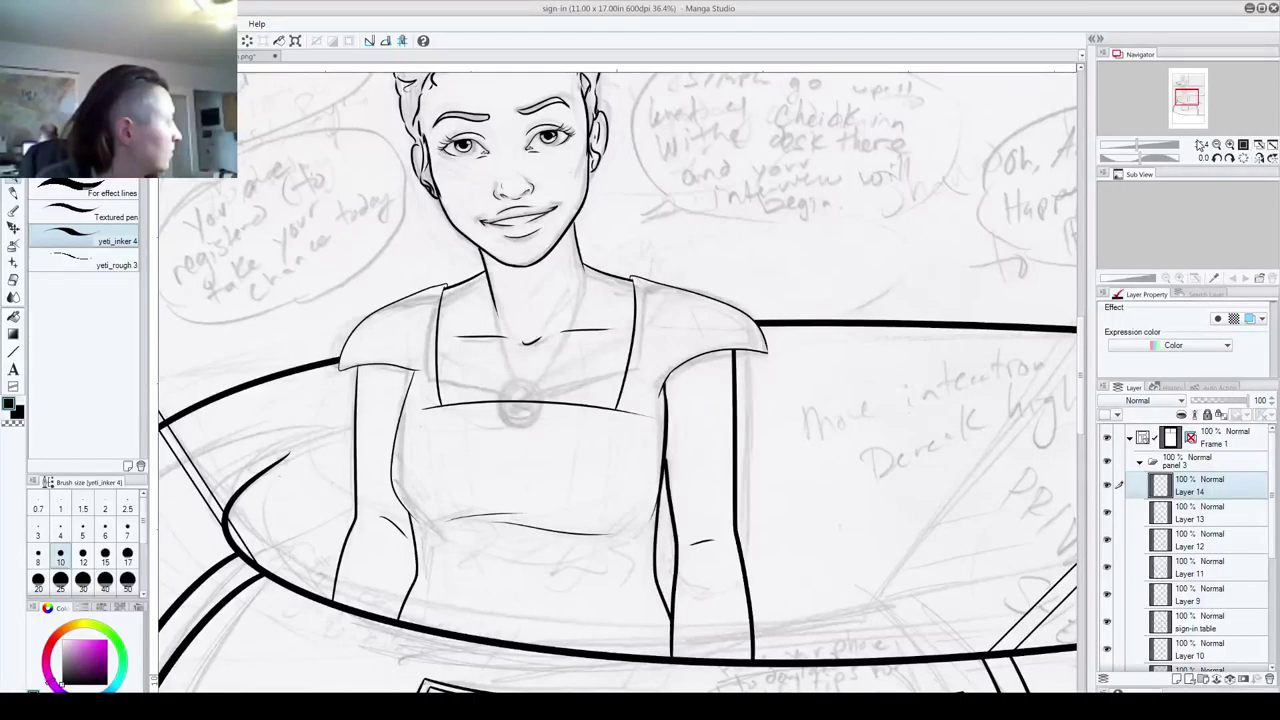